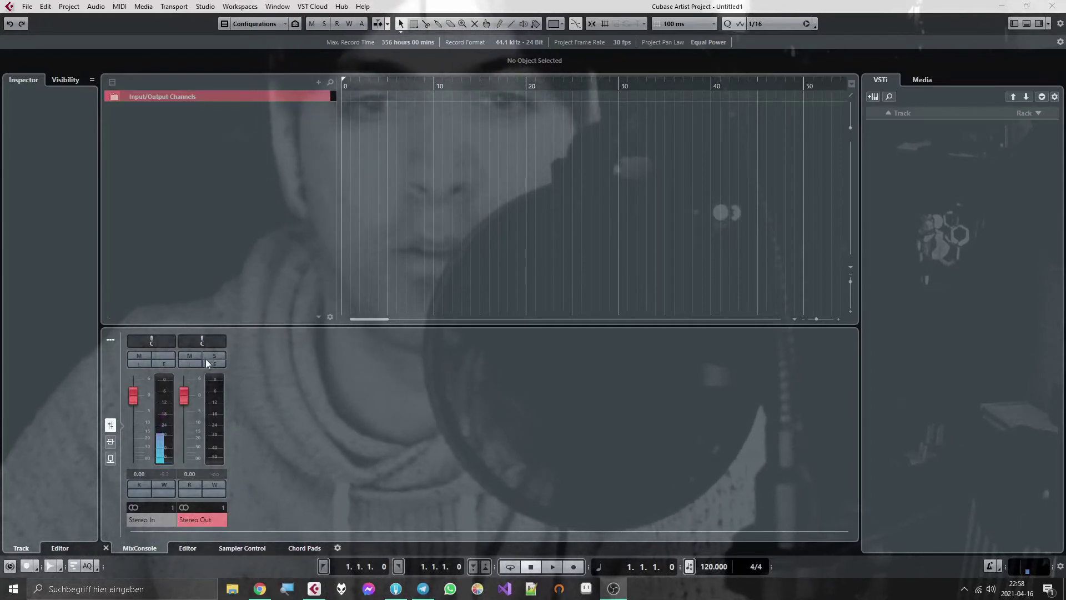
Add an insert effect to the Stereo Out channel, searching the plug-in list for "ream".
{"action": "left_click", "coordinate": [220, 364]}
{"action": "left_click", "coordinate": [380, 384]}
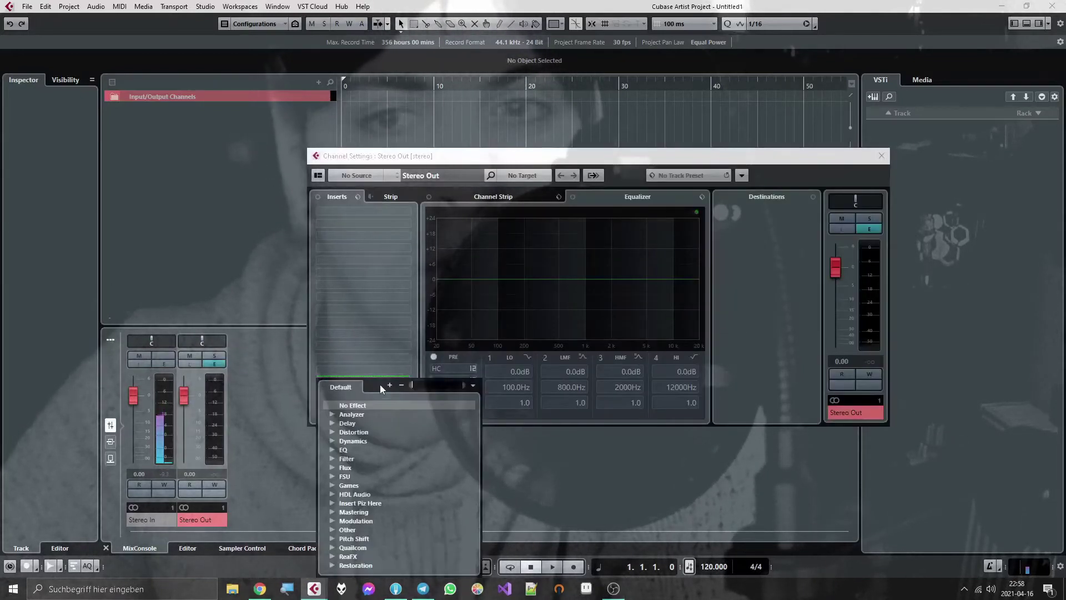
{"action": "type", "text": "ream"}
{"action": "left_click", "coordinate": [390, 414]}
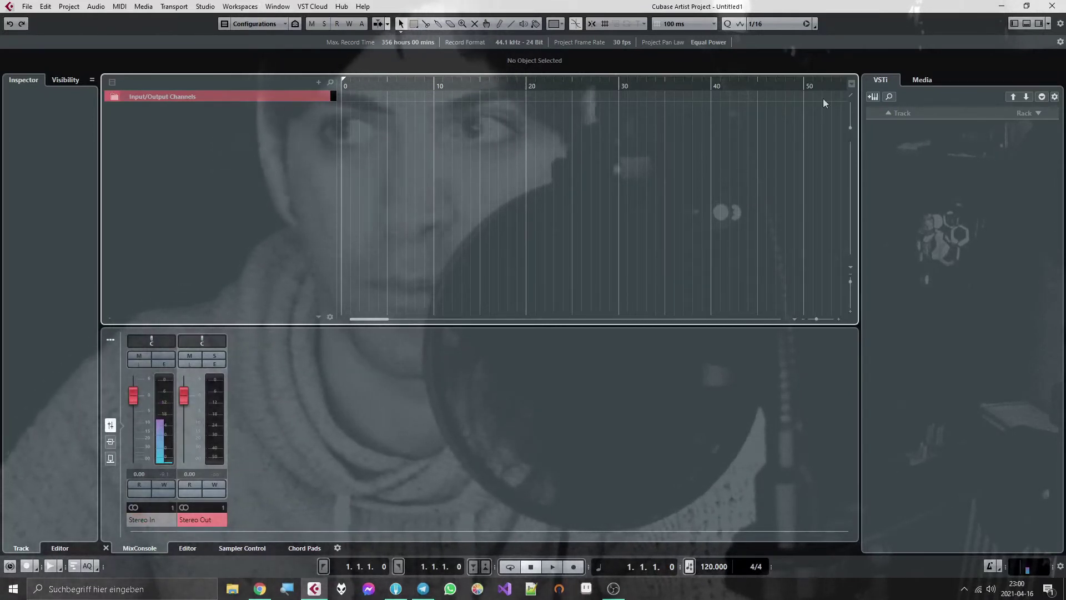
Start adding an instrument track and open the list of available VST instruments.
{"action": "left_click", "coordinate": [865, 97]}
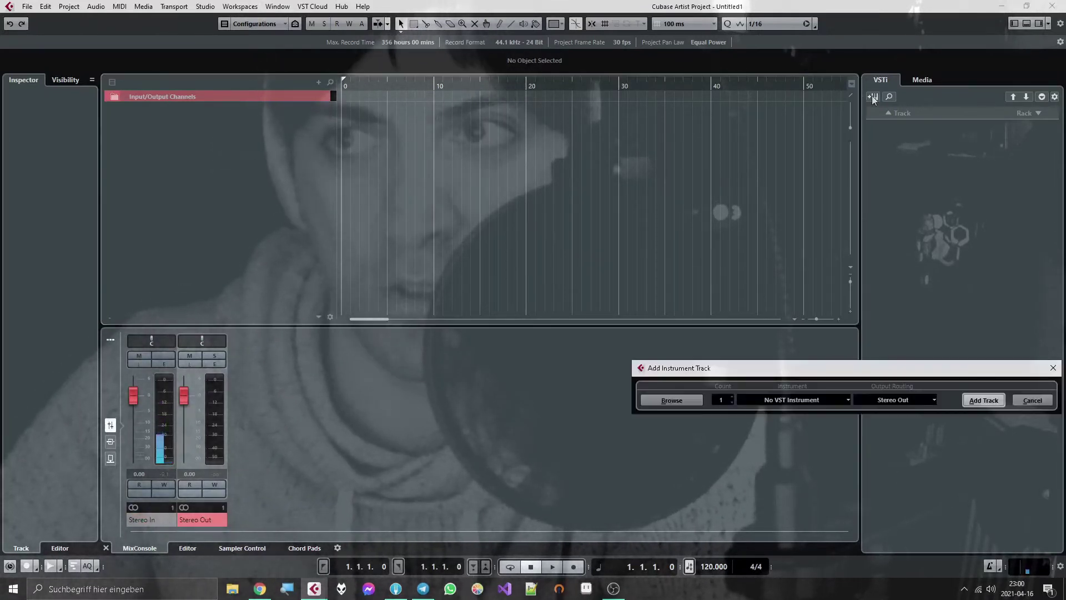
{"action": "left_click", "coordinate": [770, 404]}
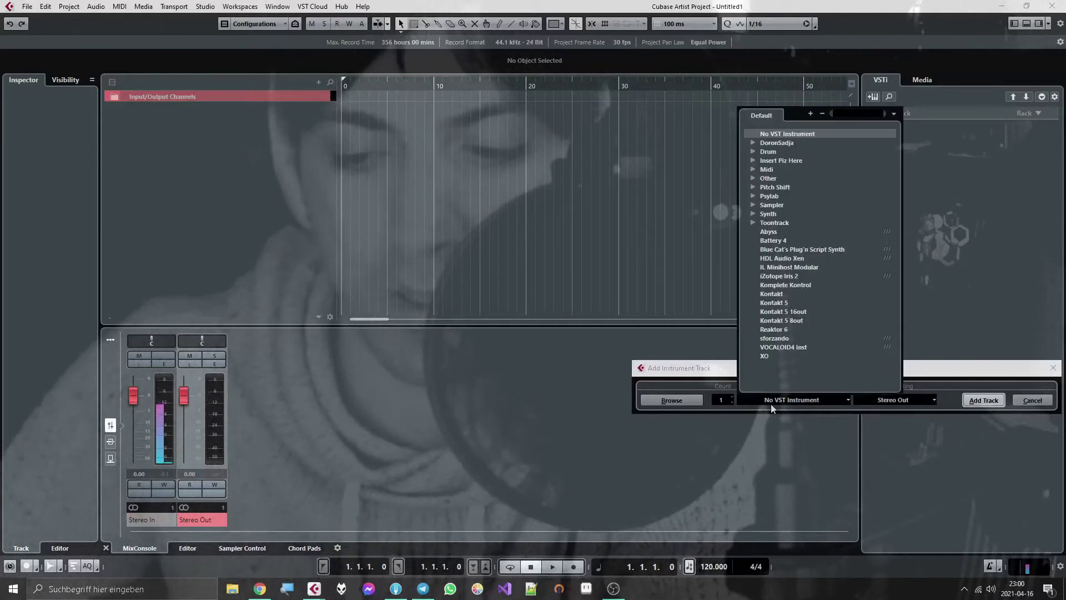
{"action": "type", "text": "kle"}
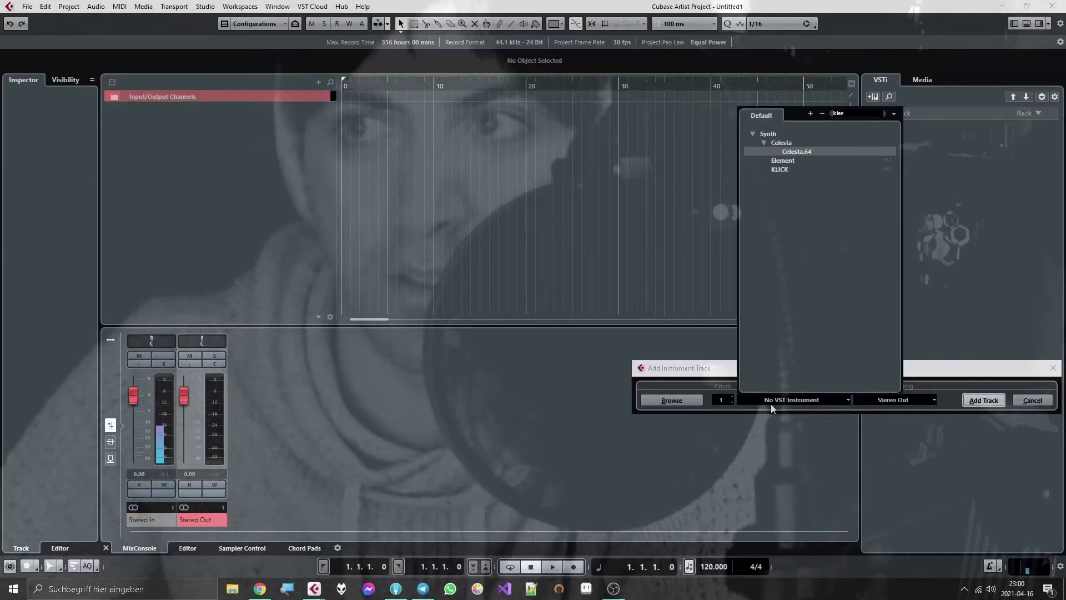
{"action": "key", "text": "BackSpace"}
{"action": "key", "text": "BackSpace"}
{"action": "key", "text": "BackSpace"}
{"action": "key", "text": "BackSpace"}
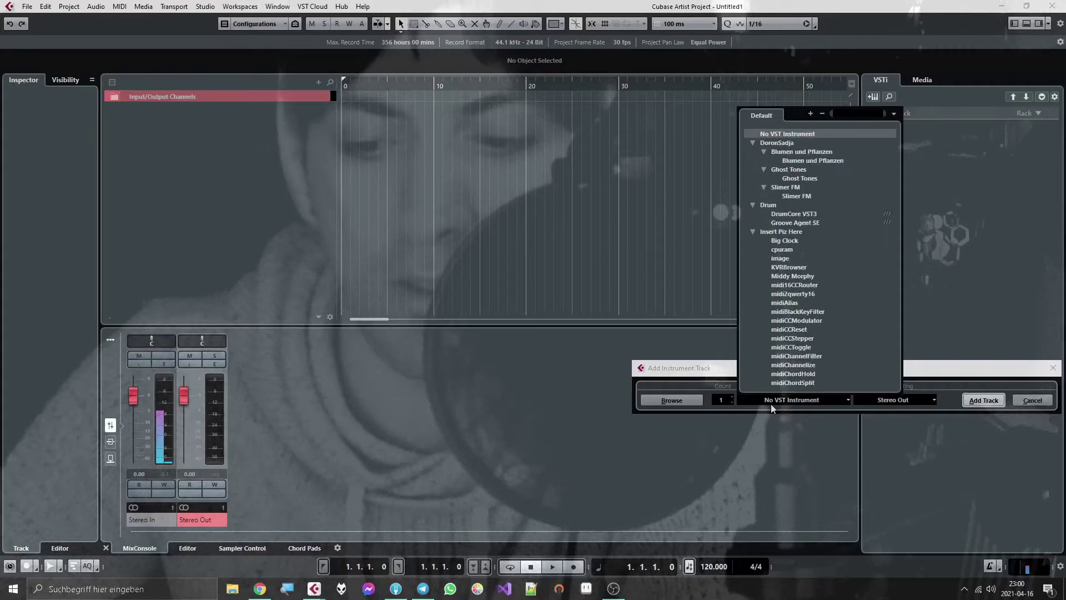
{"action": "type", "text": "kle"}
{"action": "type", "text": "clev"}
{"action": "key", "text": "ctrl+a"}
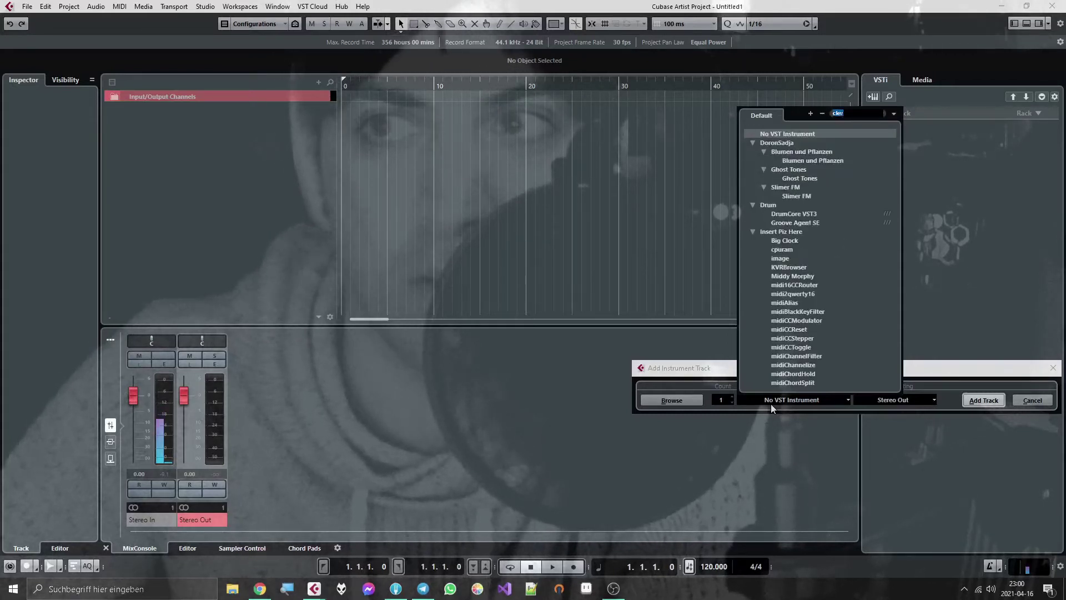
Search the VST instruments for "sla", choose Slammer and add the track with Stereo Out routing.
{"action": "type", "text": "sla"}
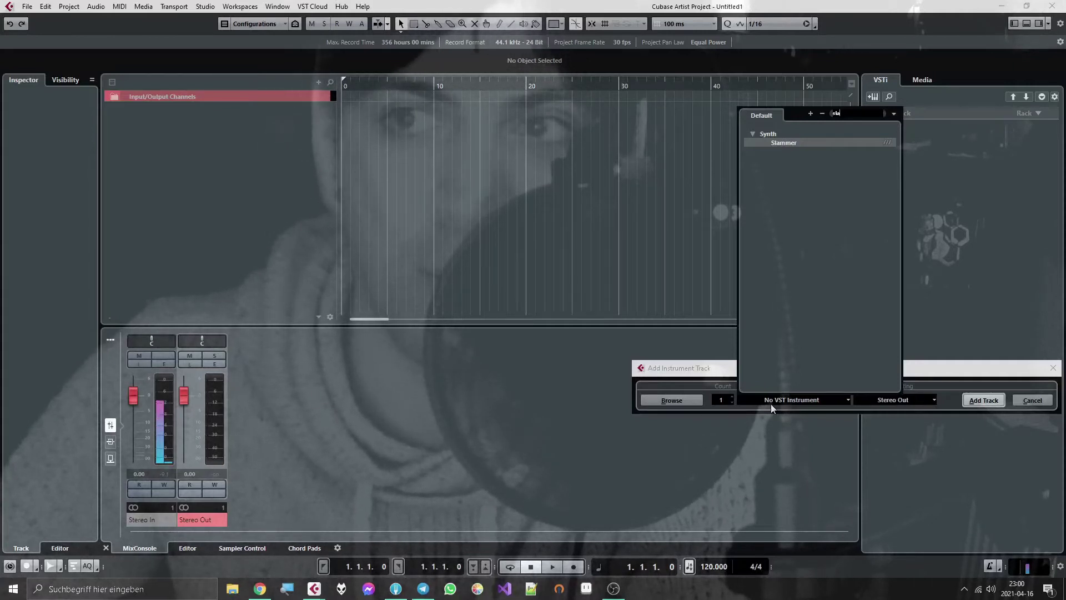
{"action": "key", "text": "Return"}
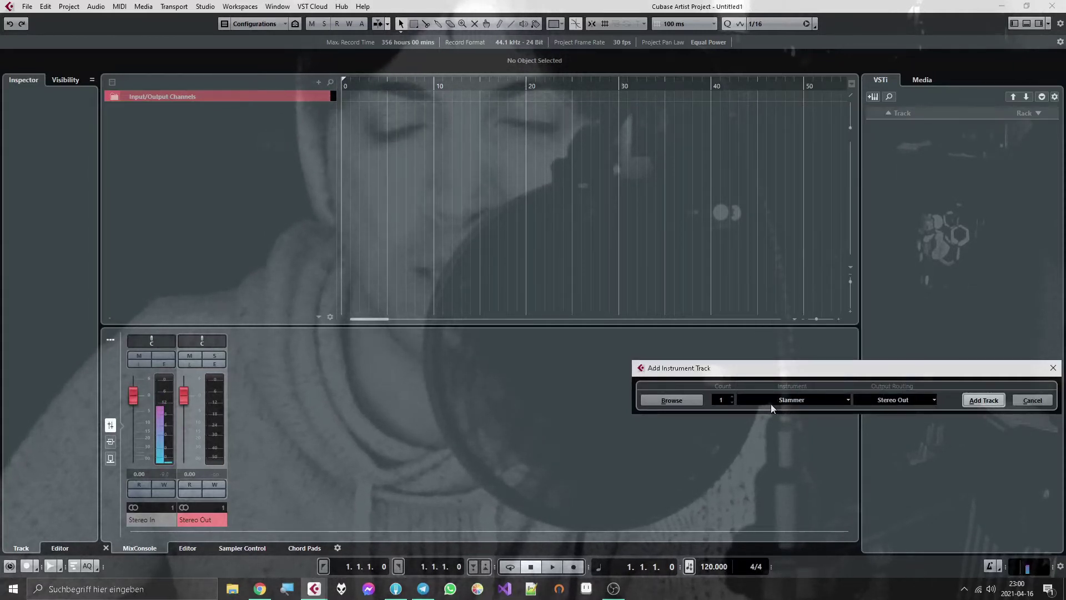
{"action": "key", "text": "Return"}
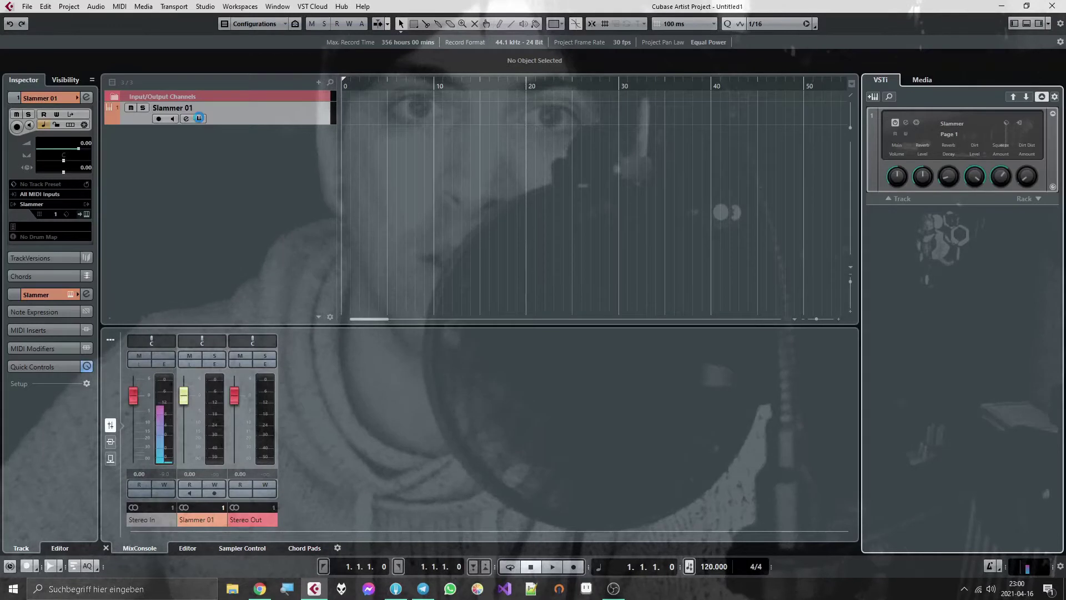
Open the Slammer instrument window and place it below the track list's Slammer 01 row.
{"action": "left_click", "coordinate": [199, 119]}
{"action": "left_click_drag", "start_coordinate": [506, 74], "coordinate": [465, 264]}
Show the On-Screen Keyboard, place it above the Slammer window and record-enable the Slammer 01 track.
{"action": "key", "text": "alt+k"}
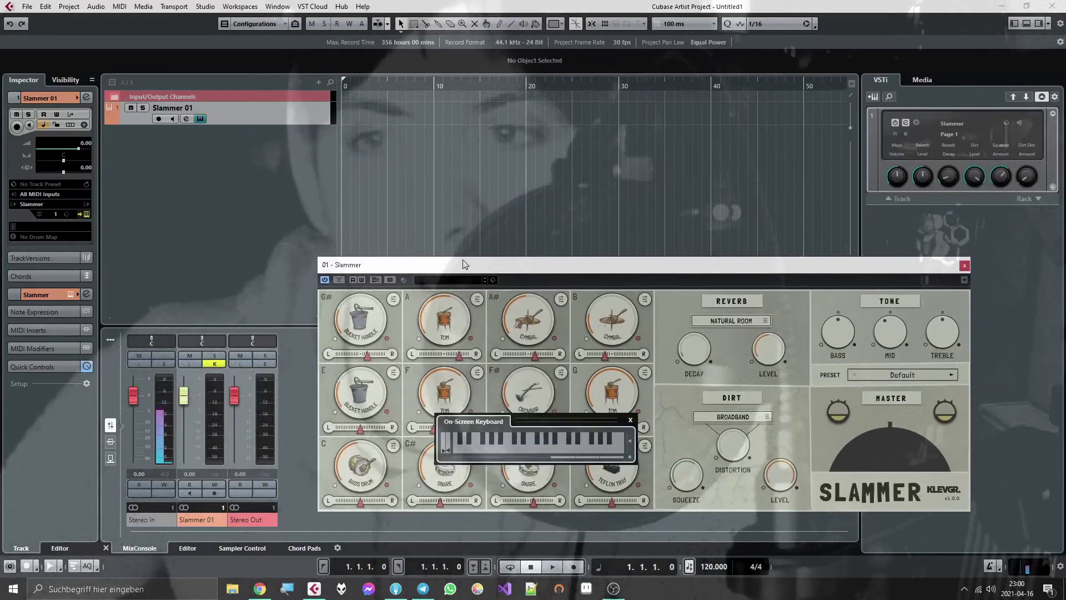
{"action": "left_click_drag", "start_coordinate": [569, 422], "coordinate": [555, 171]}
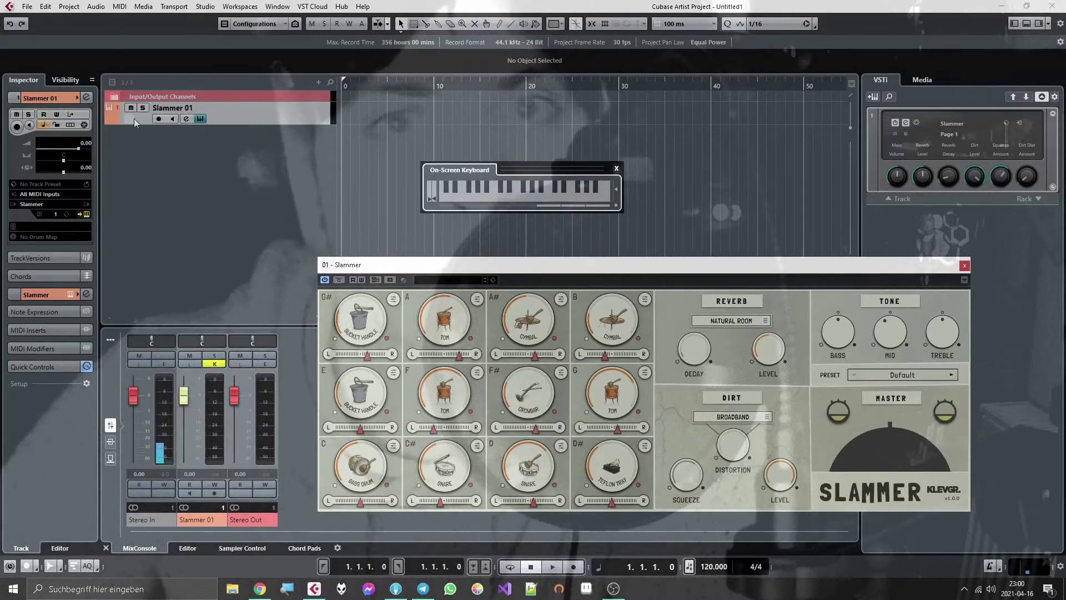
{"action": "left_click", "coordinate": [157, 119]}
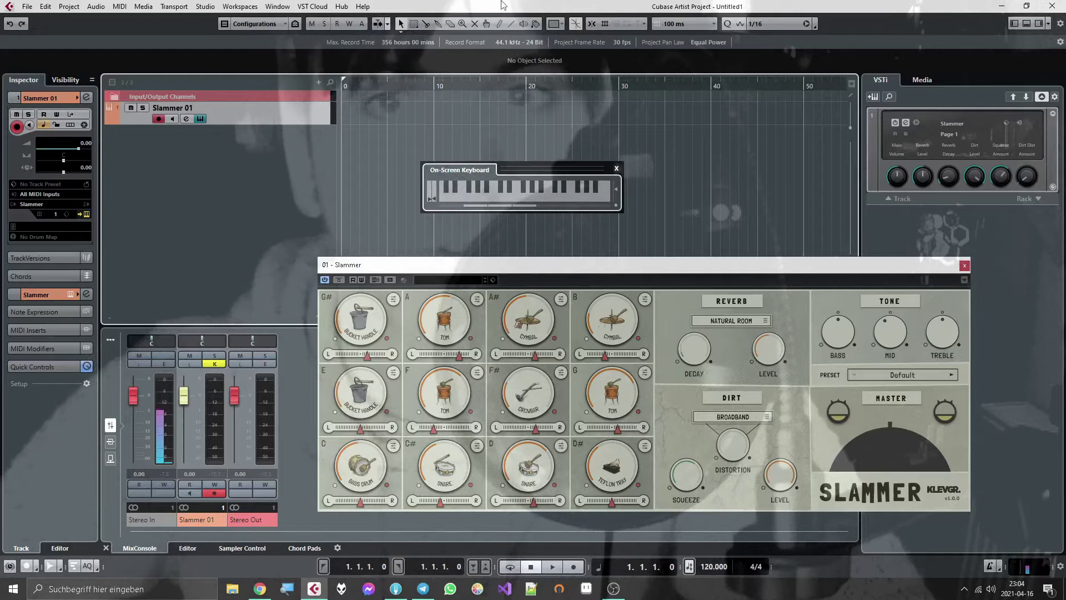
{"action": "left_click_drag", "start_coordinate": [543, 269], "coordinate": [445, 239]}
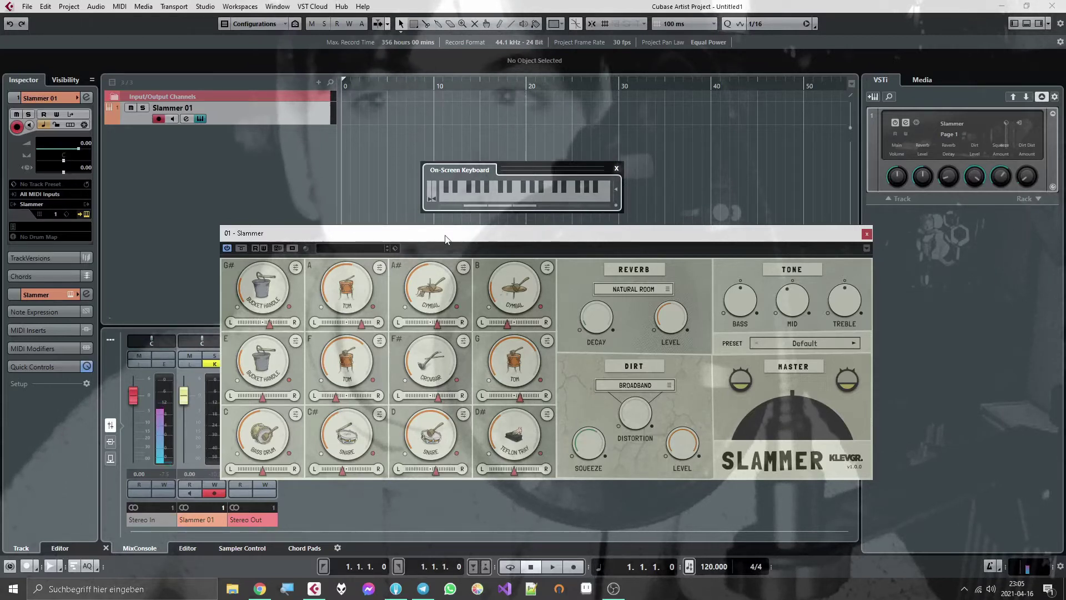
{"action": "left_click_drag", "start_coordinate": [445, 239], "coordinate": [538, 268]}
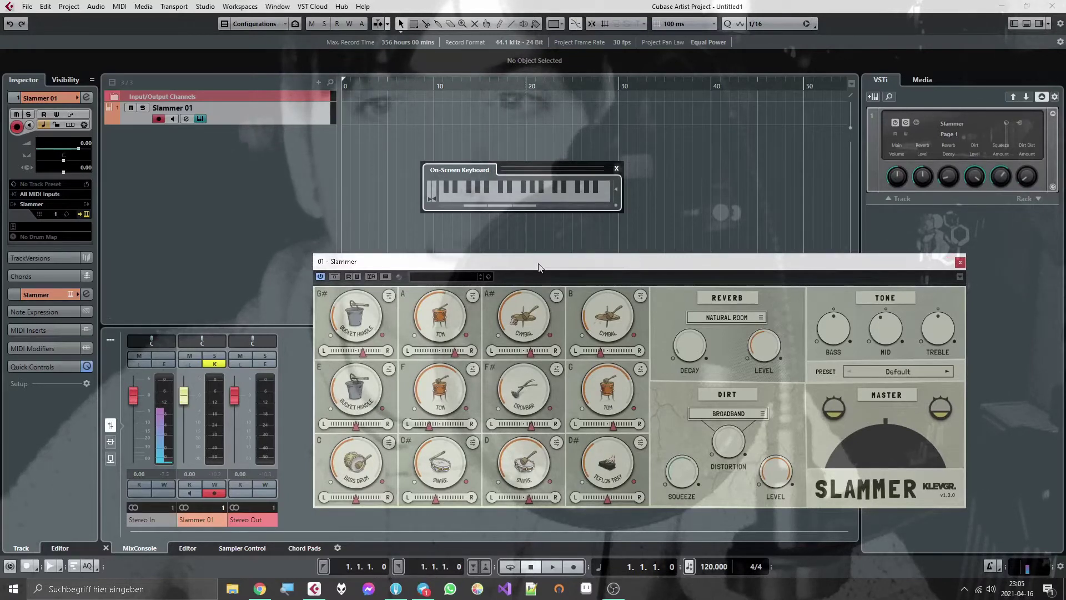
{"action": "left_click", "coordinate": [417, 527]}
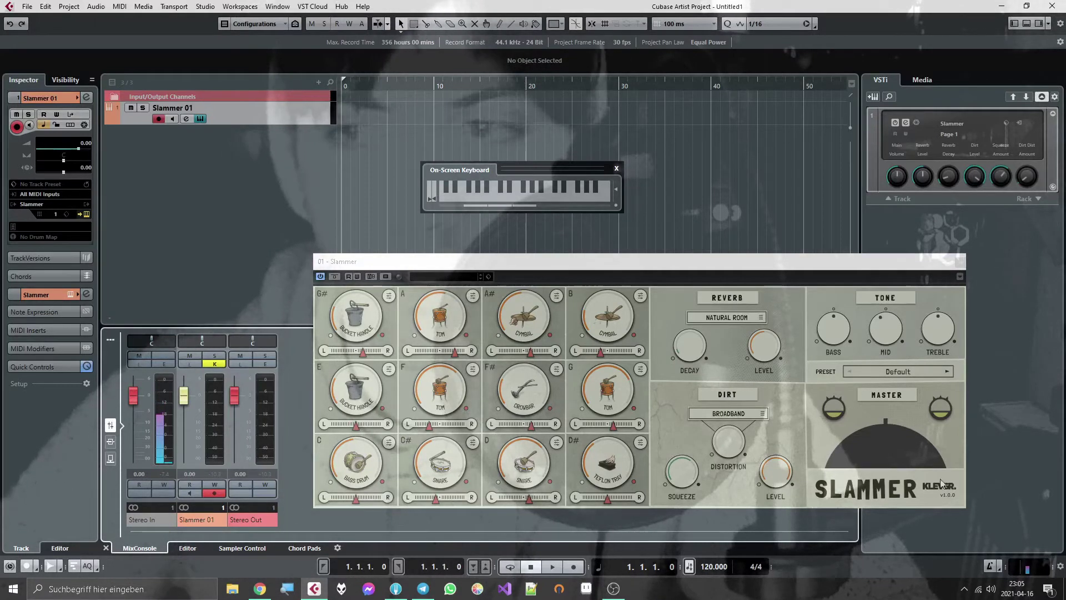
{"action": "left_click", "coordinate": [964, 507]}
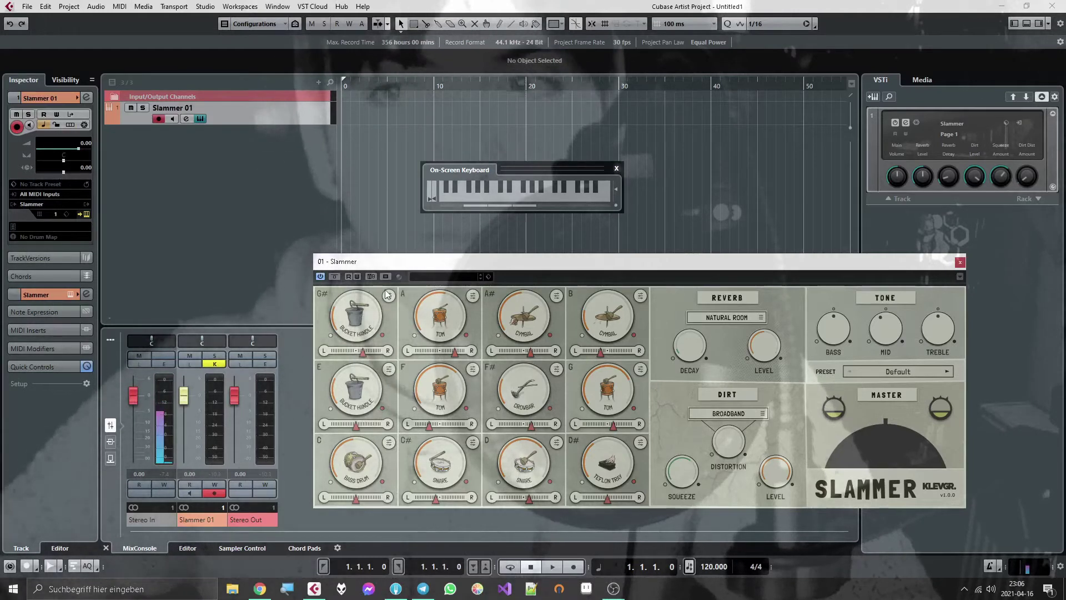
{"action": "left_click", "coordinate": [479, 220]}
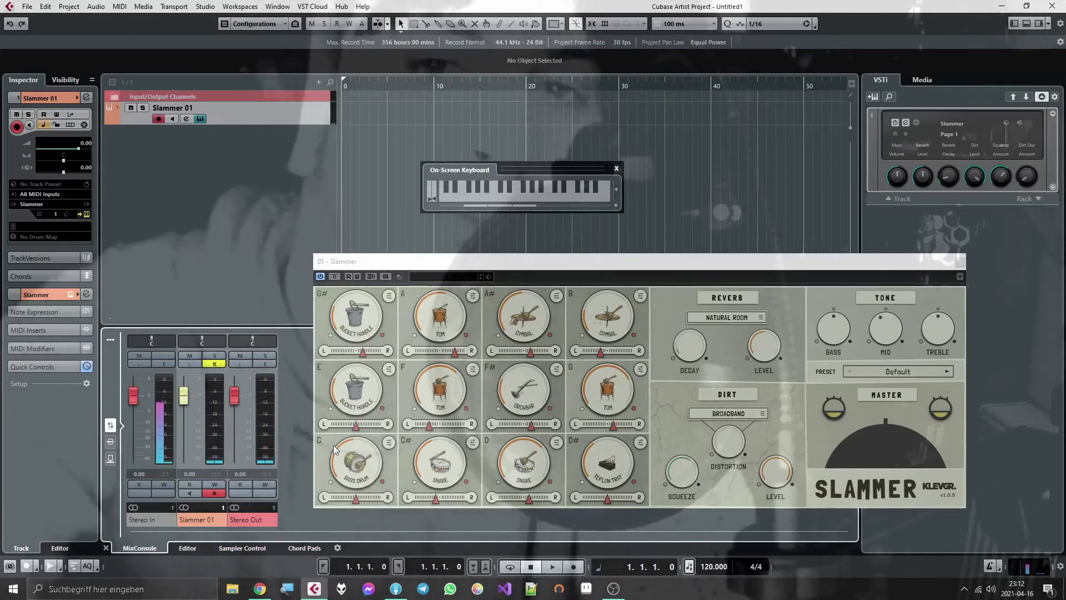
Try out Slammer's Master level by sweeping it up and down between minimum and maximum, ending at maximum.
{"action": "left_click", "coordinate": [387, 460]}
{"action": "left_click_drag", "start_coordinate": [880, 441], "coordinate": [887, 381]}
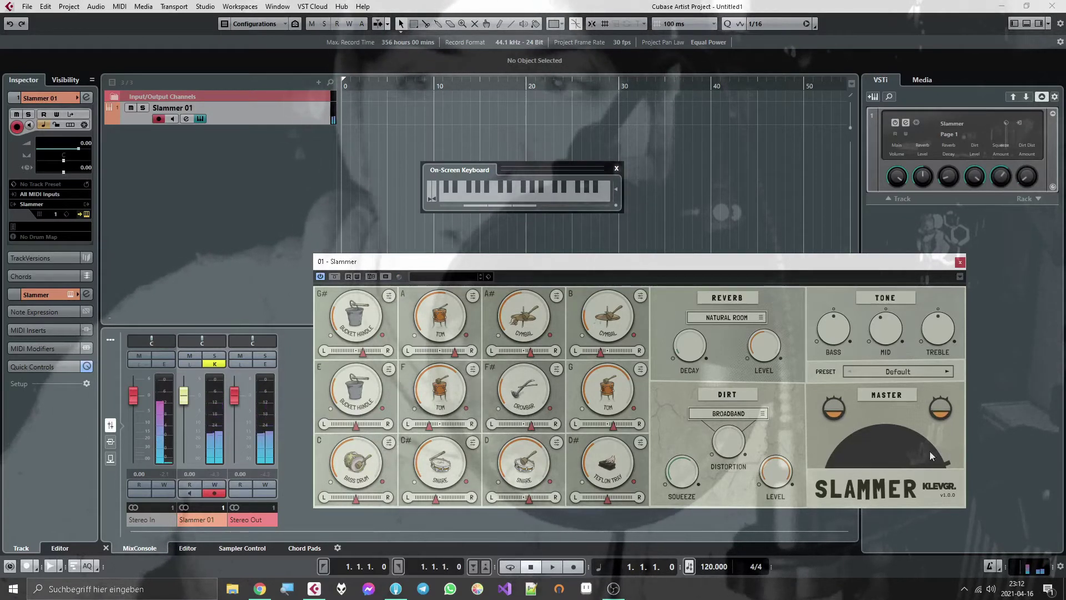
{"action": "left_click_drag", "start_coordinate": [916, 452], "coordinate": [920, 467]}
{"action": "left_click_drag", "start_coordinate": [921, 426], "coordinate": [917, 483]}
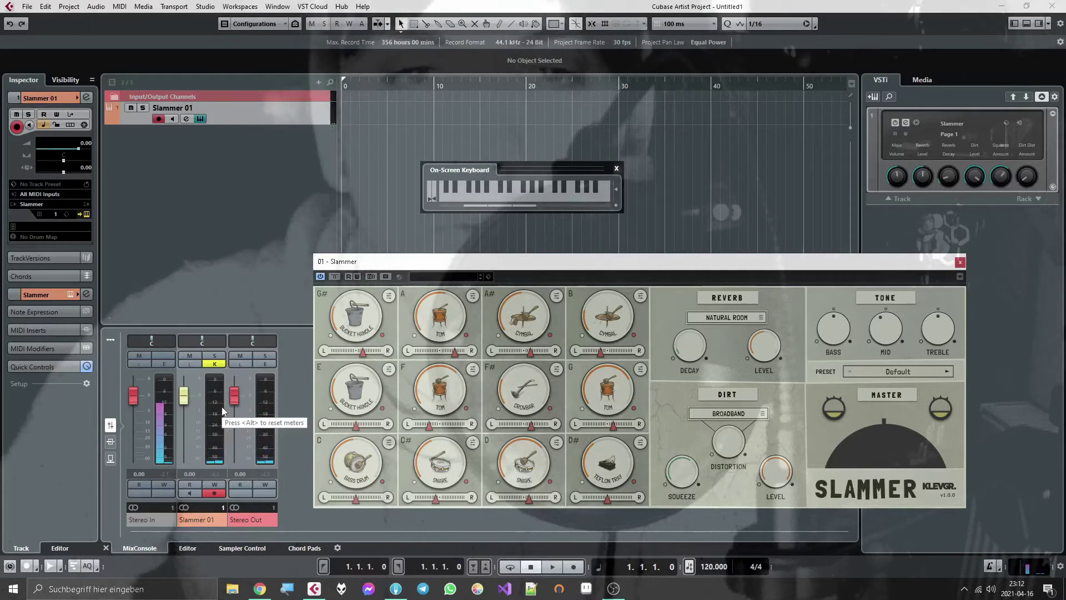
{"action": "left_click_drag", "start_coordinate": [892, 433], "coordinate": [881, 451]}
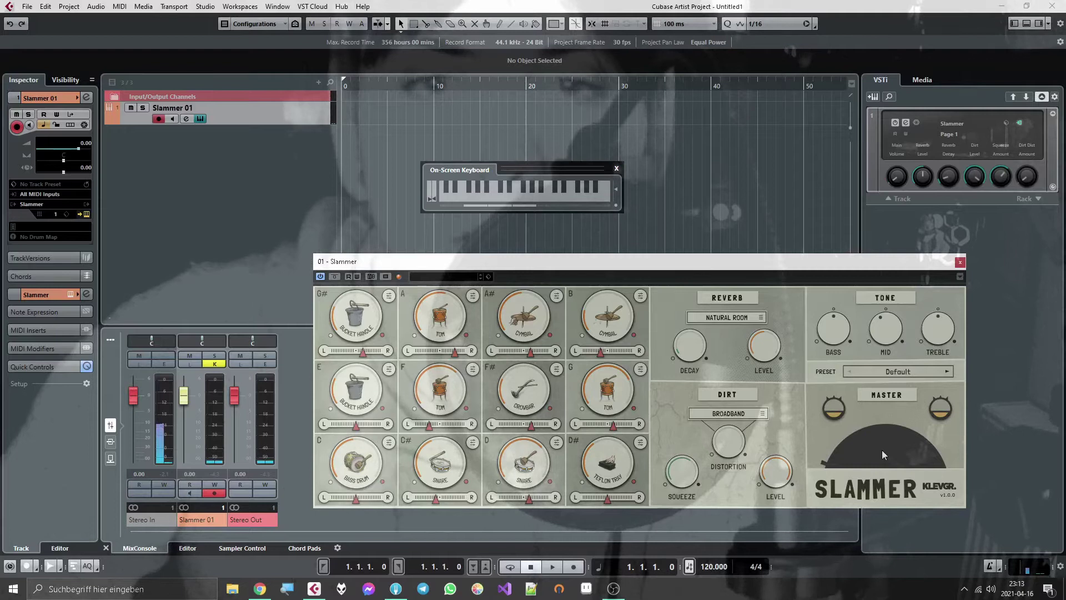
{"action": "left_click_drag", "start_coordinate": [881, 448], "coordinate": [888, 400]}
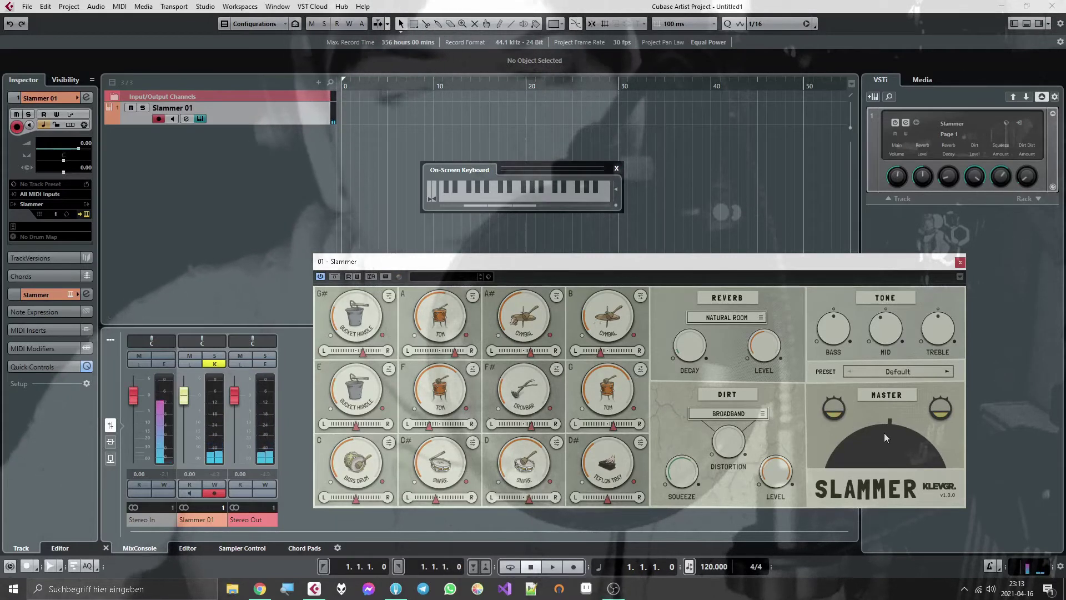
{"action": "left_click_drag", "start_coordinate": [884, 431], "coordinate": [885, 494]}
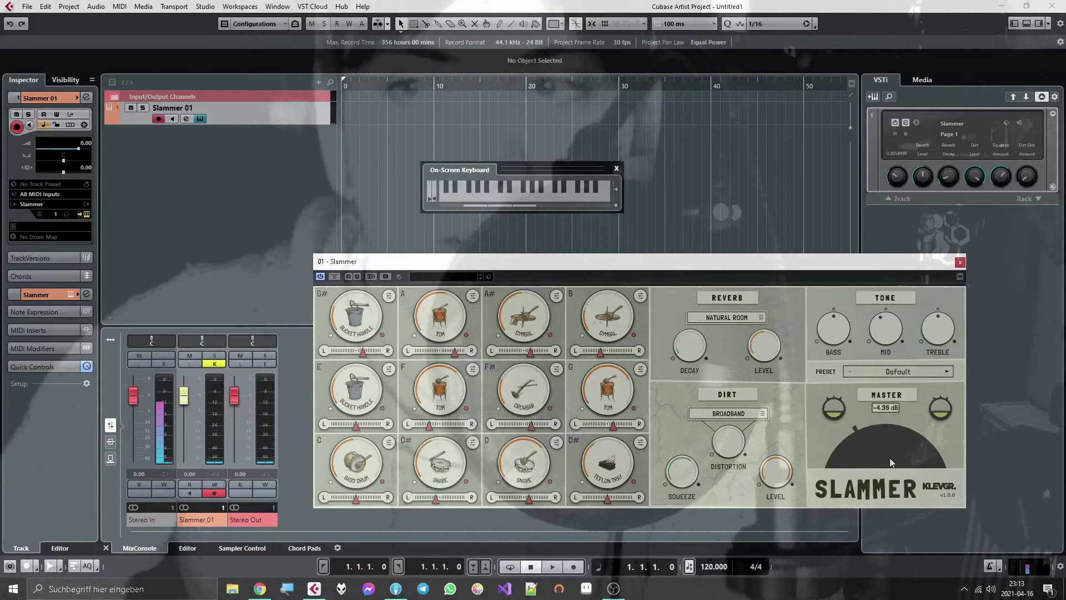
{"action": "left_click_drag", "start_coordinate": [891, 438], "coordinate": [876, 332]}
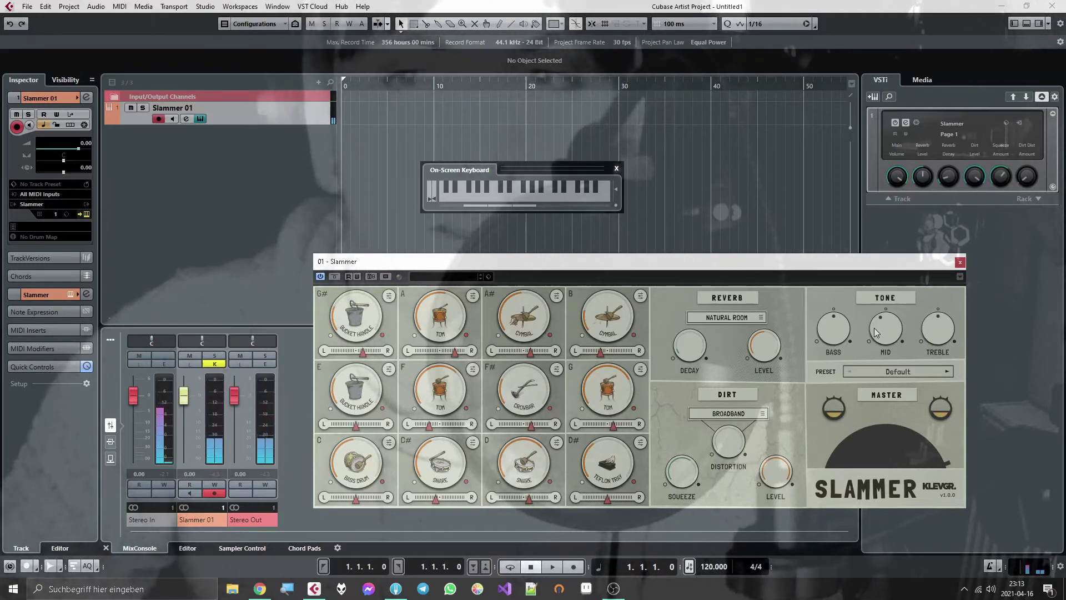
Audition the Scrap Heap, Tight, Ambient and Retro presets from Slammer's Natural Sets category.
{"action": "left_click", "coordinate": [908, 376]}
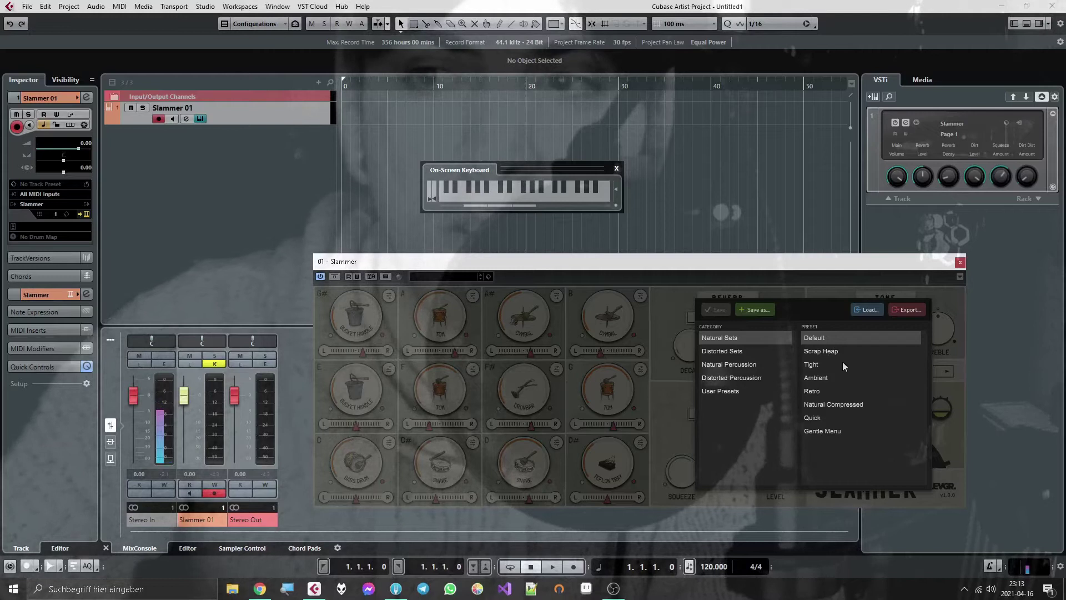
{"action": "left_click", "coordinate": [828, 348]}
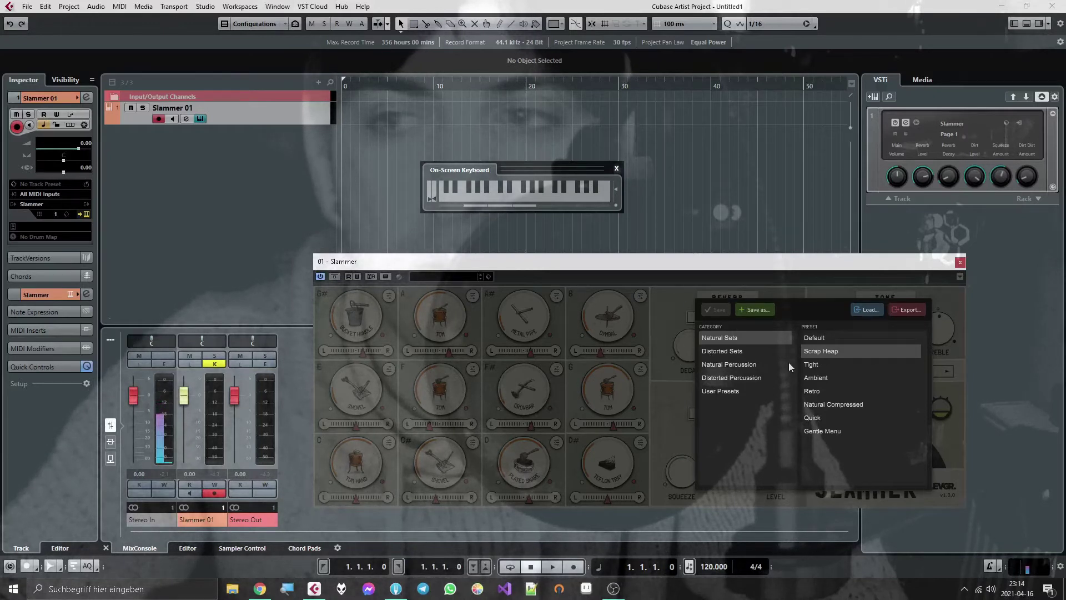
{"action": "left_click", "coordinate": [819, 367]}
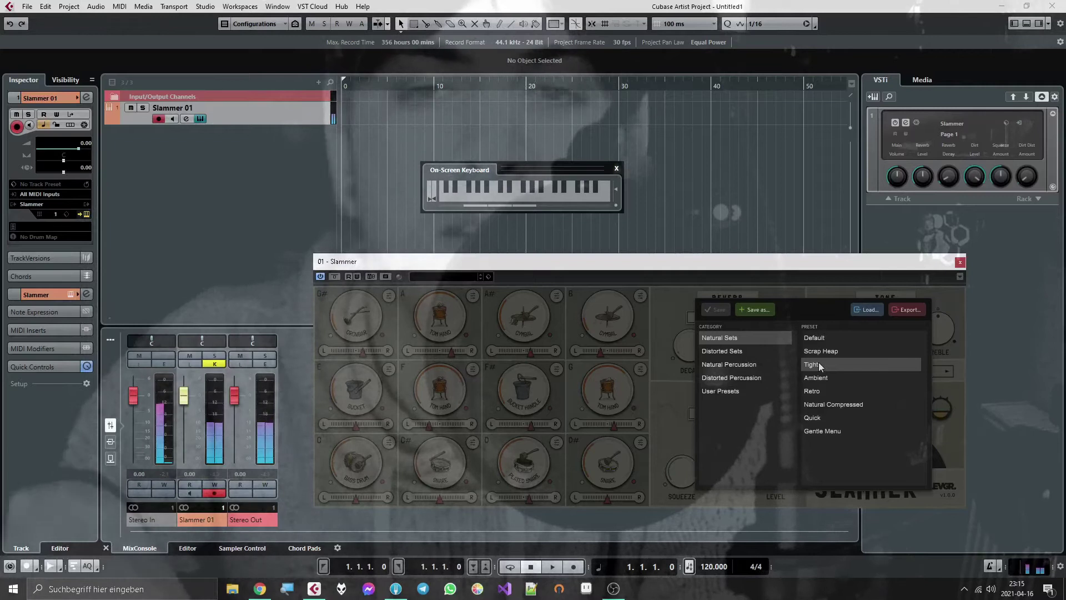
{"action": "left_click", "coordinate": [819, 366]}
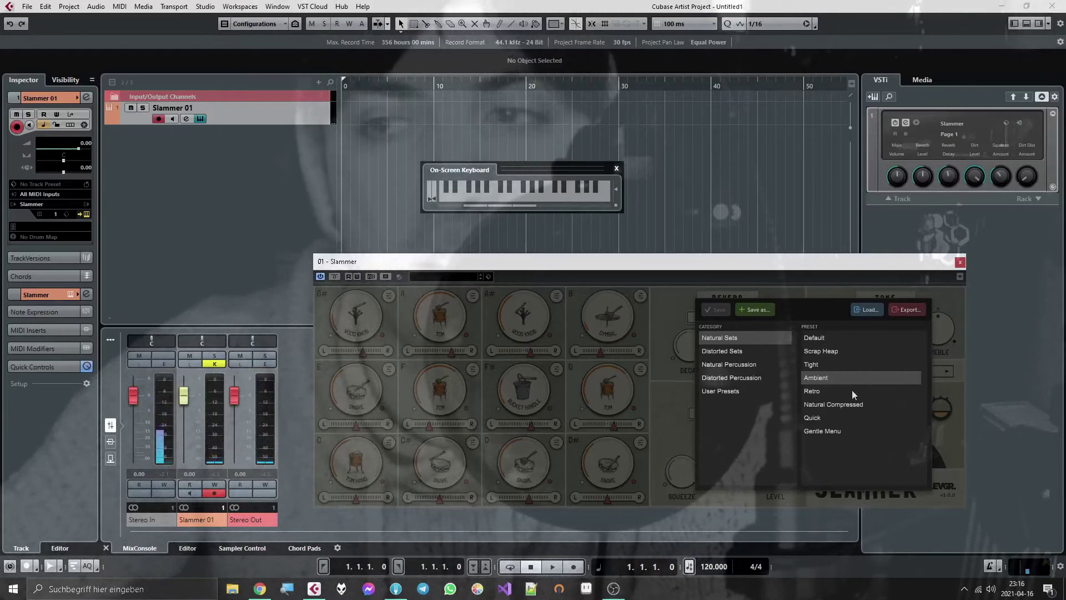
{"action": "left_click", "coordinate": [853, 394]}
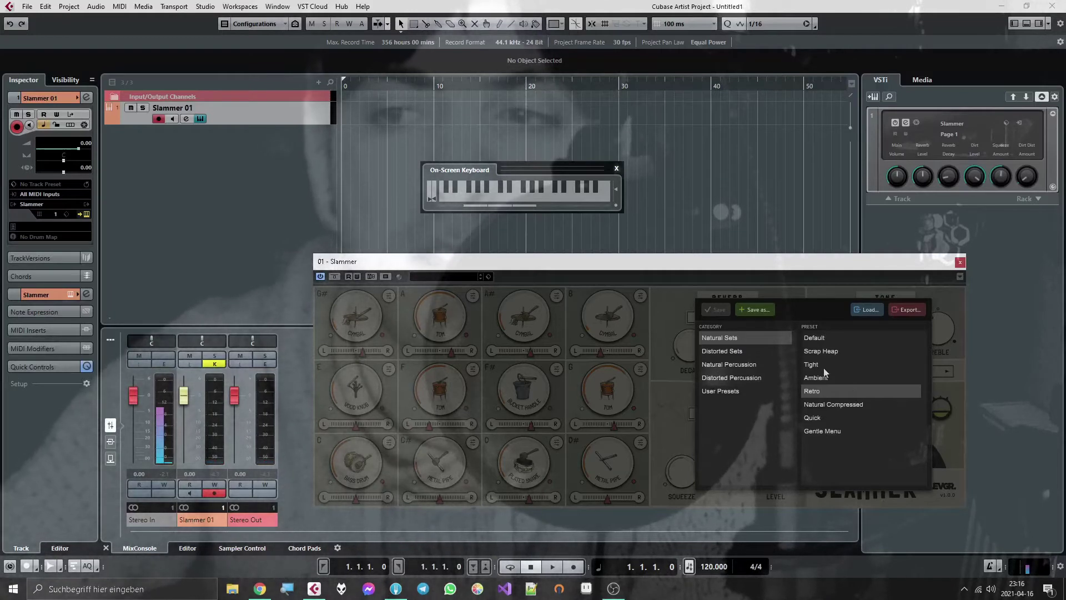
{"action": "left_click", "coordinate": [421, 590]}
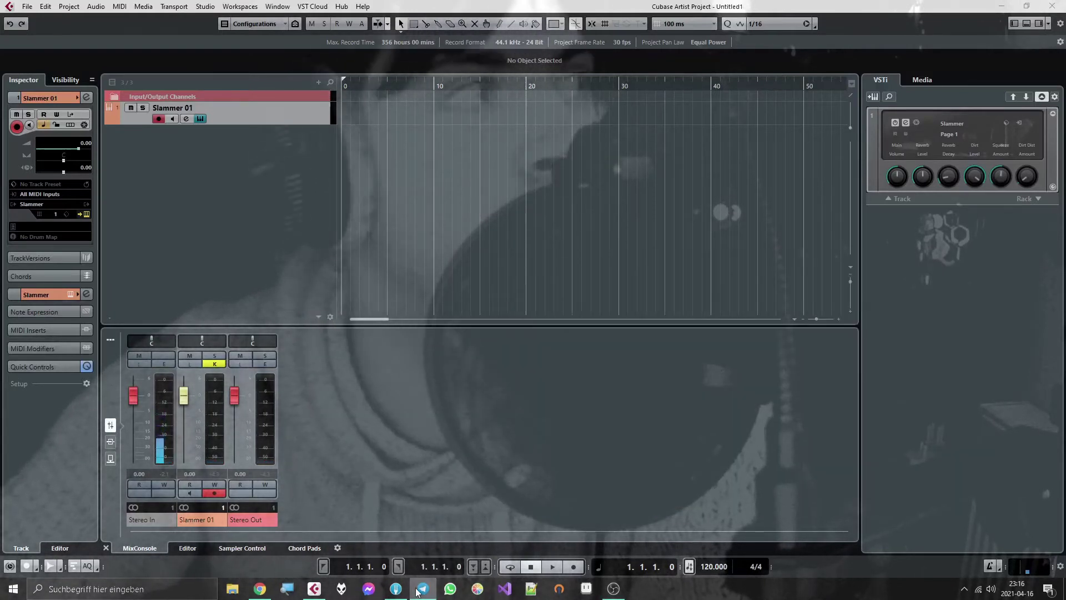
{"action": "left_click", "coordinate": [420, 589]}
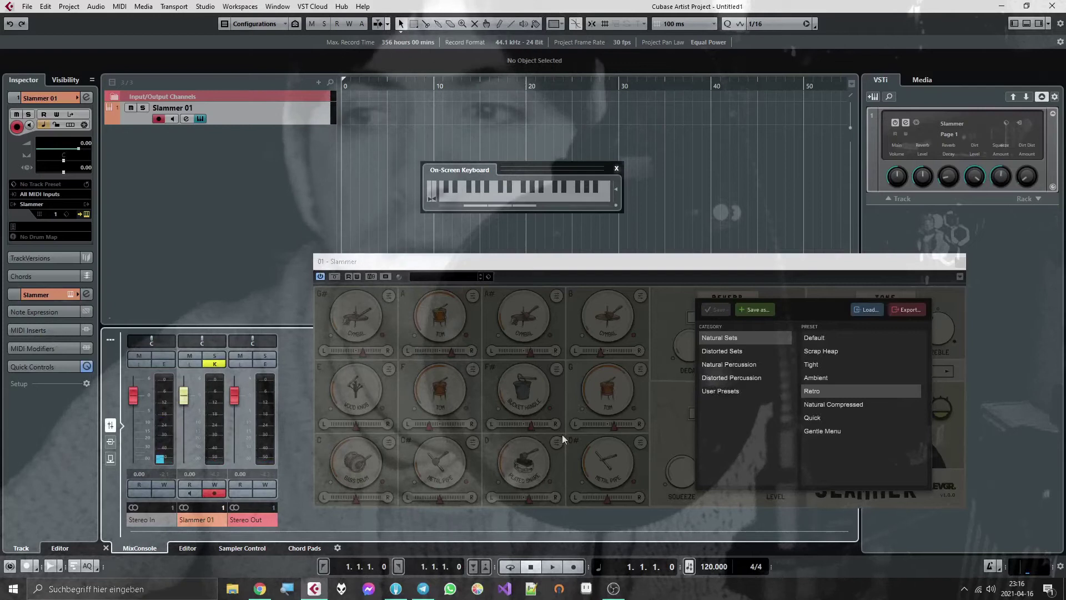
Audition the Natural Compressed, Quick and Gentle Menu presets from Slammer's Natural Sets category.
{"action": "left_click", "coordinate": [849, 402]}
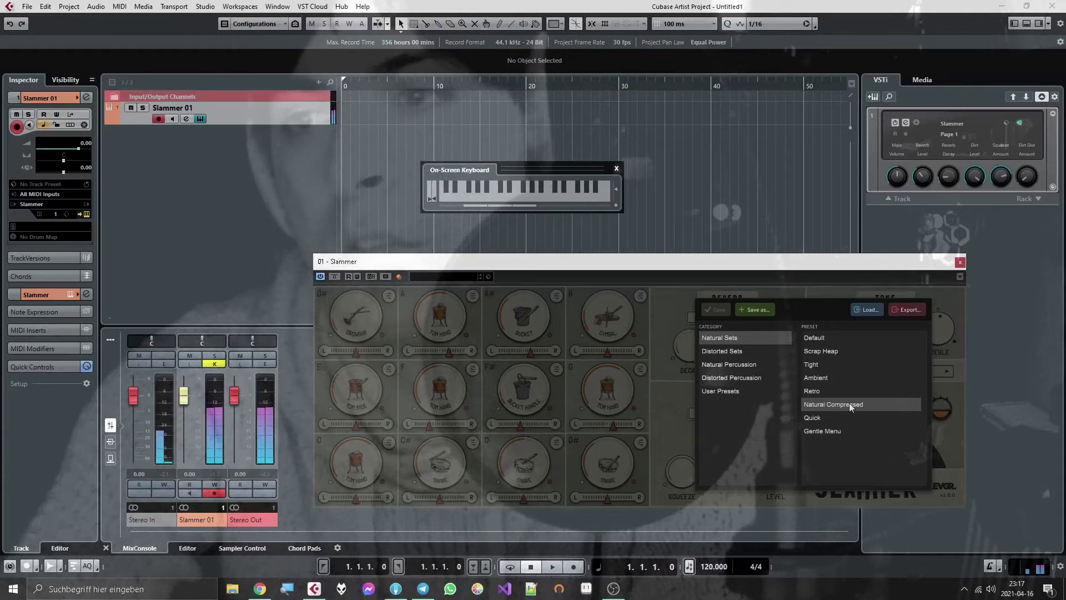
{"action": "left_click", "coordinate": [824, 418]}
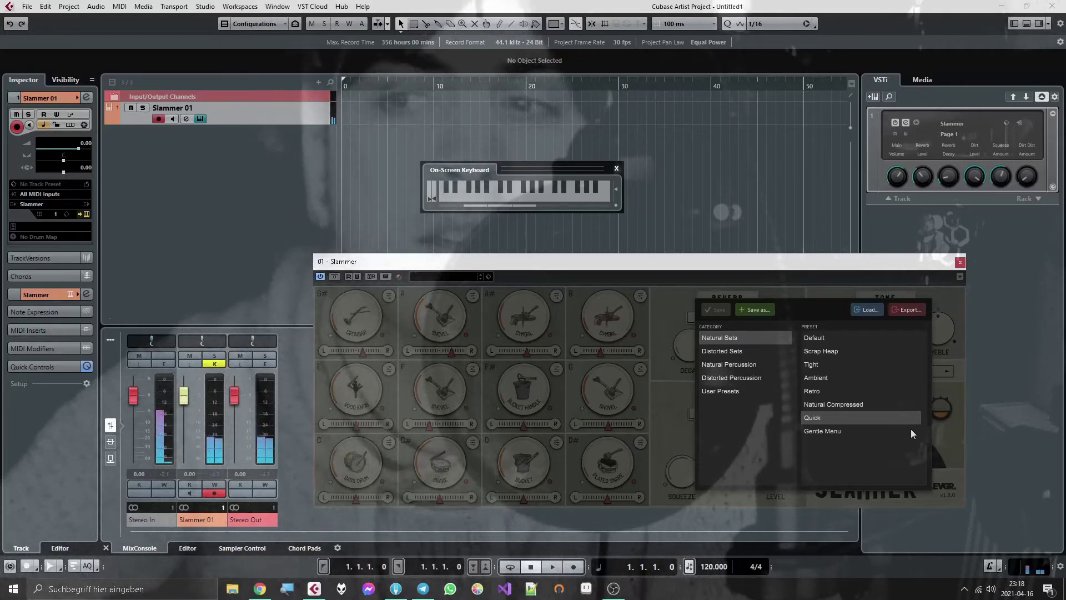
{"action": "left_click", "coordinate": [831, 432]}
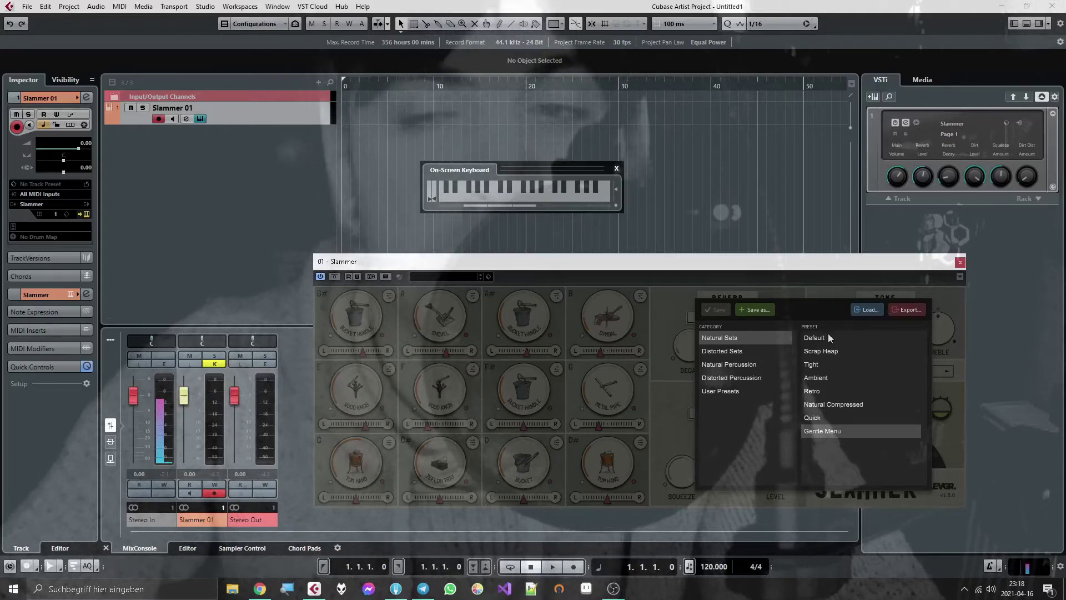
Audition the Natural Distorted, Power Kit and Retro LOFI presets from Slammer's Distorted Sets category.
{"action": "left_click", "coordinate": [760, 351]}
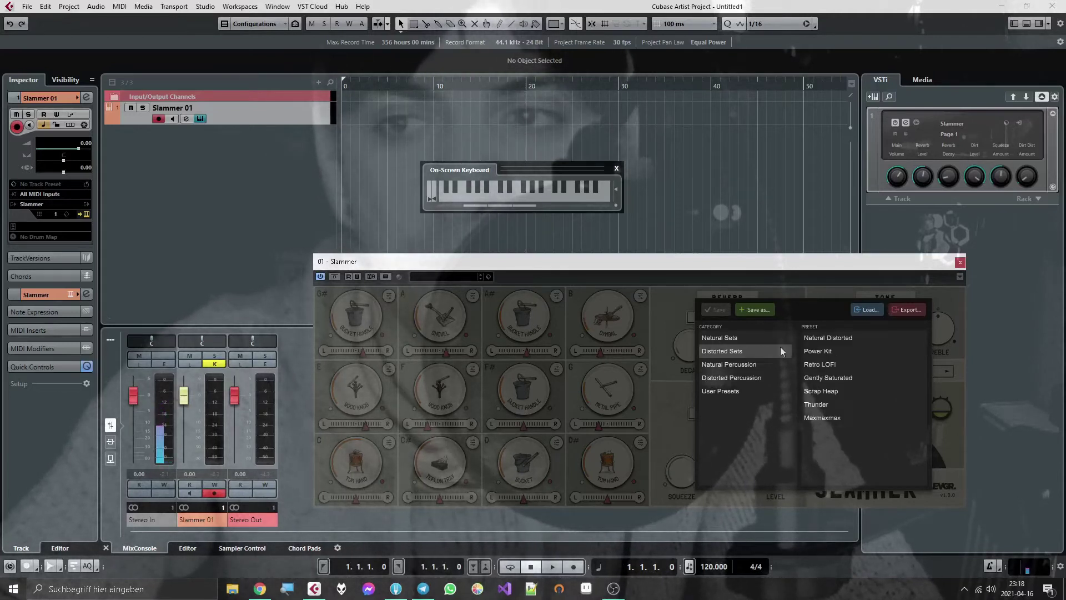
{"action": "left_click", "coordinate": [816, 339]}
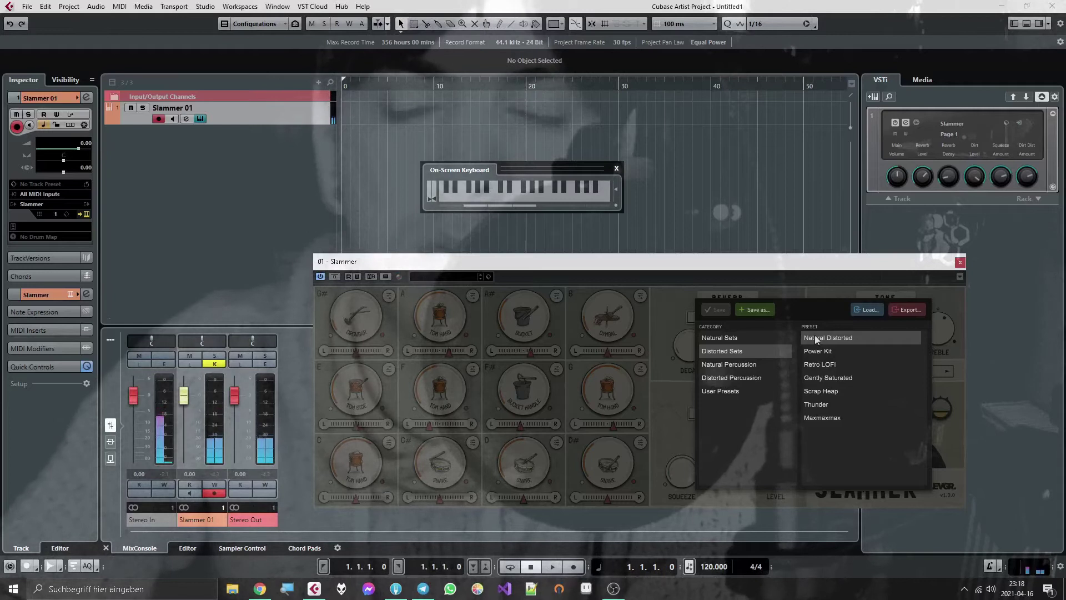
{"action": "left_click", "coordinate": [809, 351]}
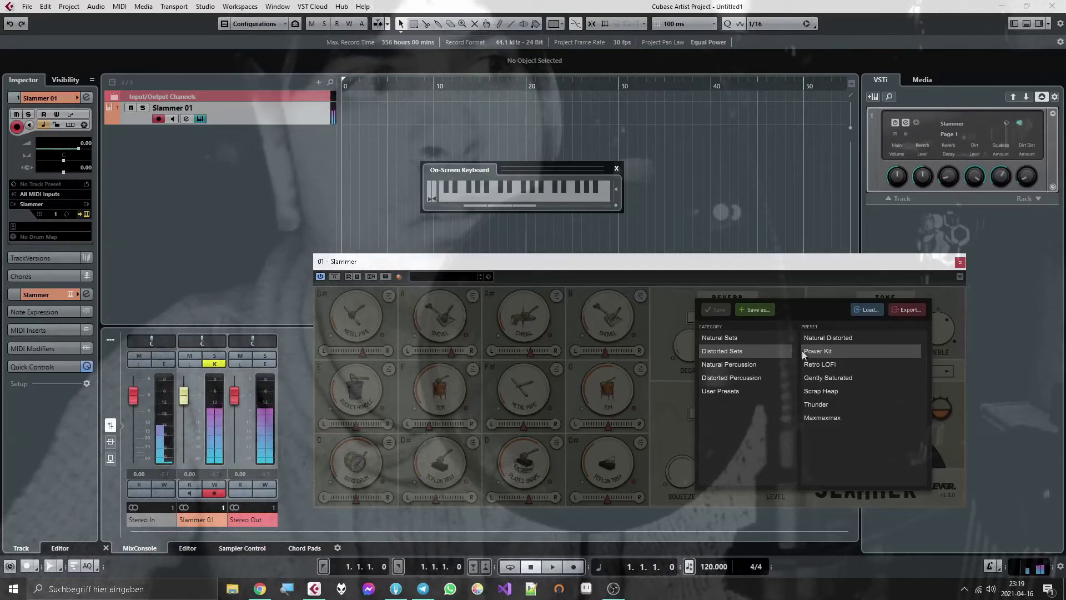
{"action": "left_click", "coordinate": [855, 362]}
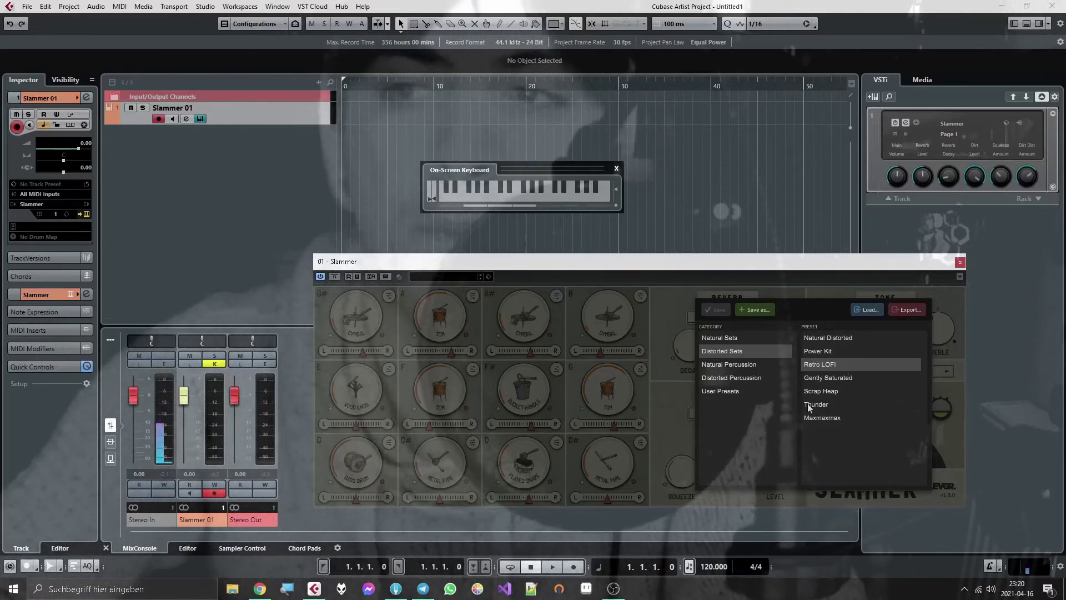
Audition the Gently Saturated, Scrap Heap, Thunder and Maxmaxmax presets from Distorted Sets and close the preset browser.
{"action": "left_click", "coordinate": [818, 378]}
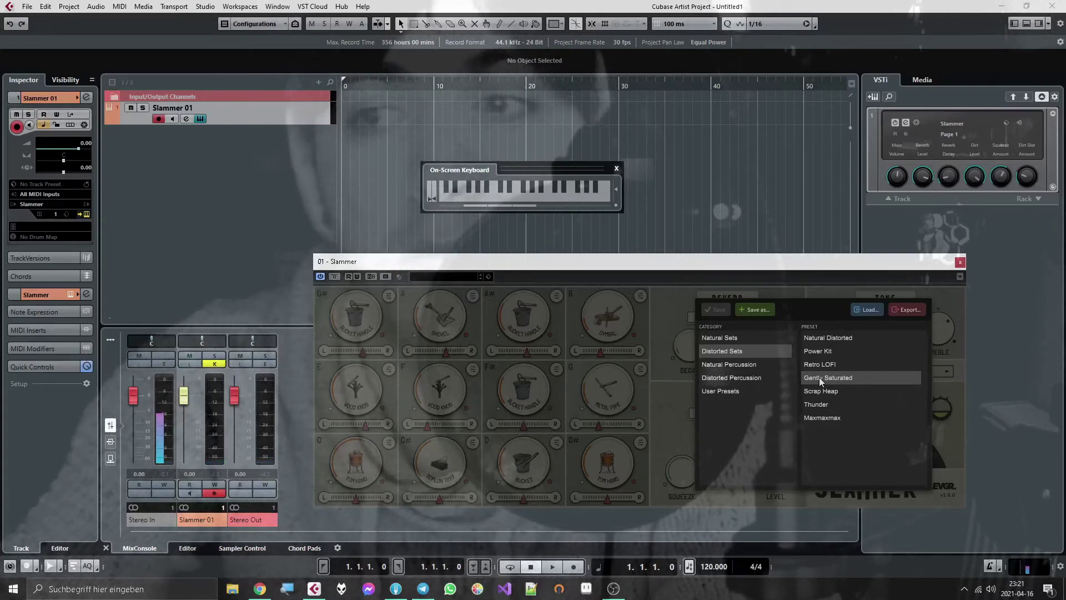
{"action": "left_click", "coordinate": [827, 392]}
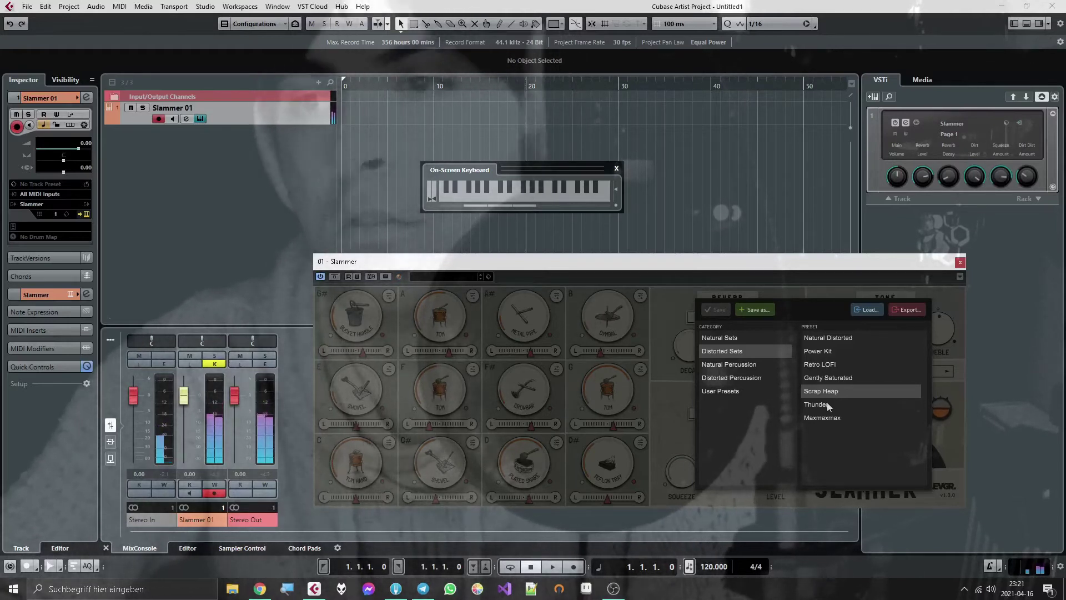
{"action": "left_click", "coordinate": [827, 403]}
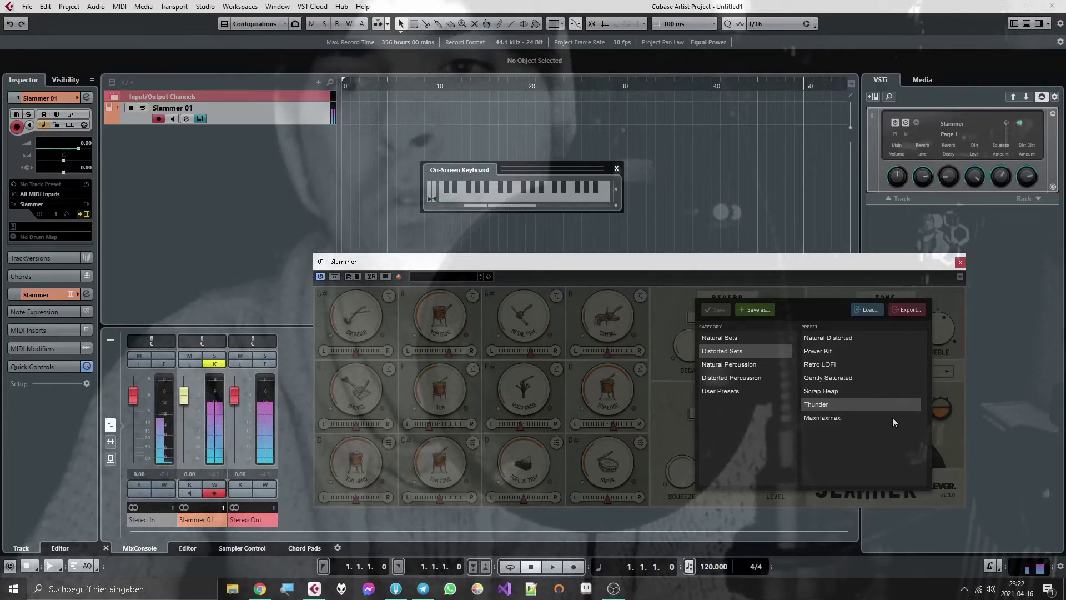
{"action": "left_click", "coordinate": [820, 416]}
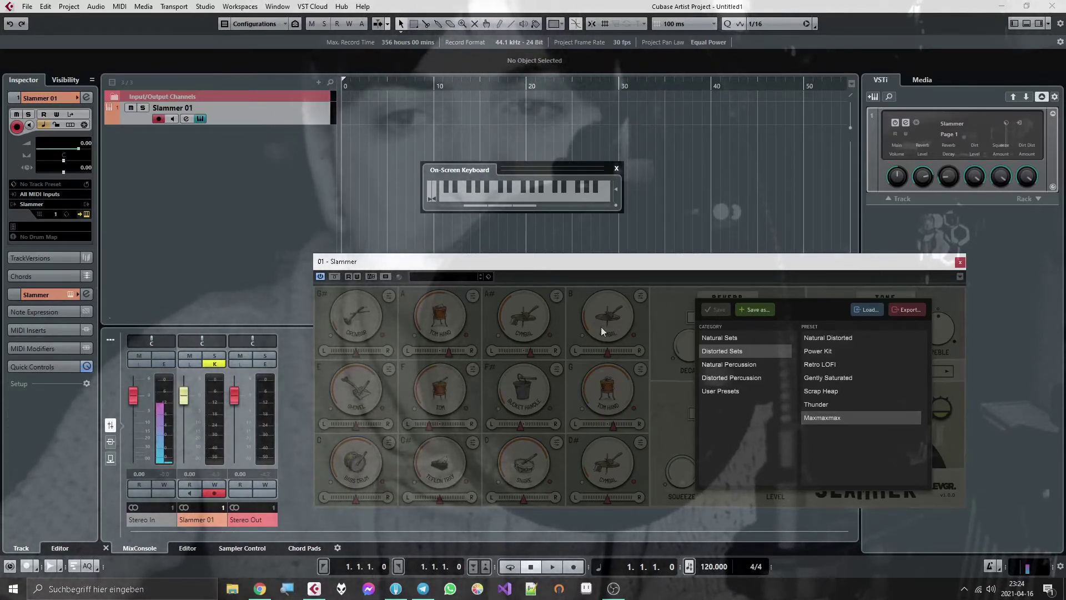
{"action": "left_click", "coordinate": [662, 327]}
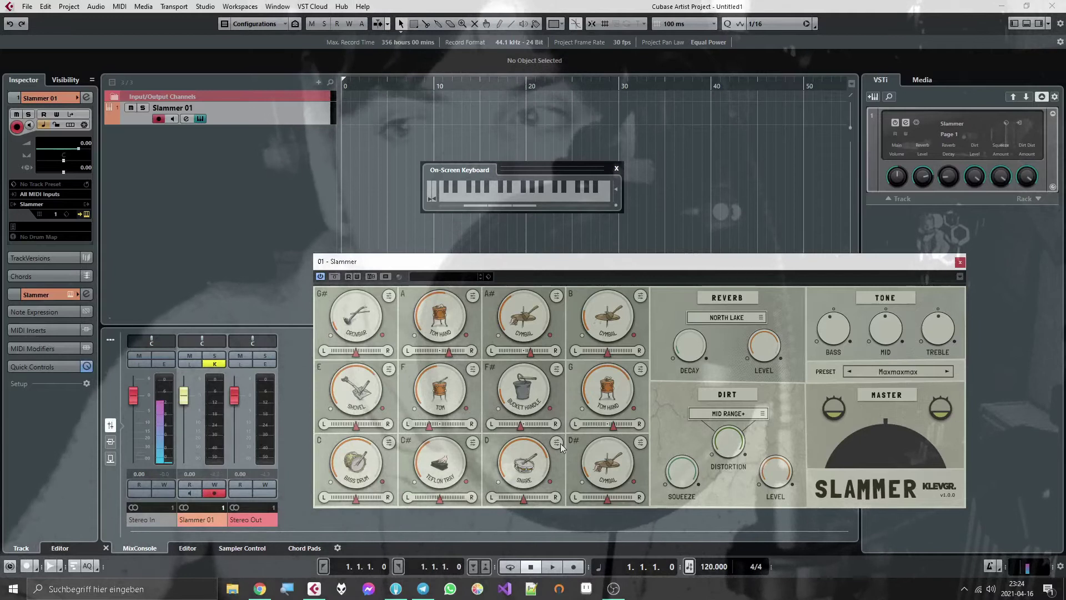
Audition the Things and Short Things presets from Slammer's Natural Percussion category.
{"action": "left_click", "coordinate": [903, 372]}
{"action": "left_click", "coordinate": [744, 365]}
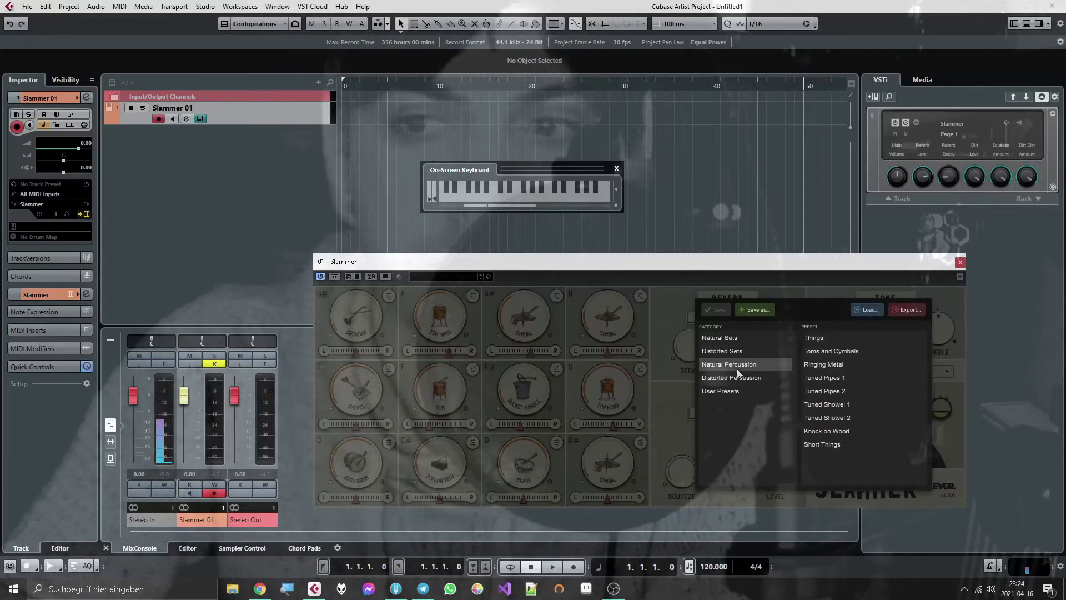
{"action": "left_click", "coordinate": [815, 338]}
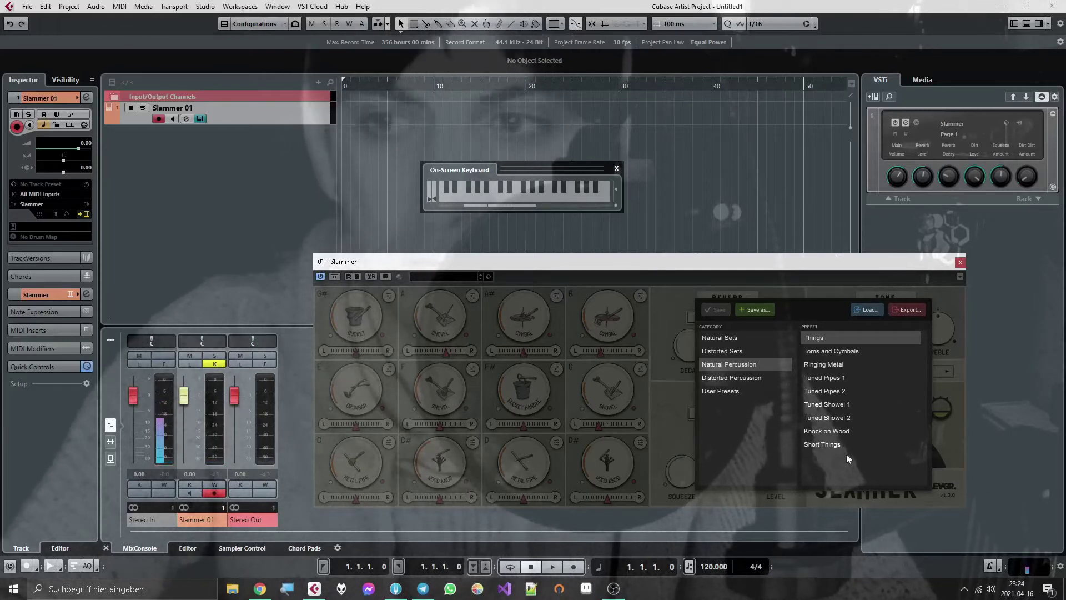
{"action": "left_click", "coordinate": [811, 445]}
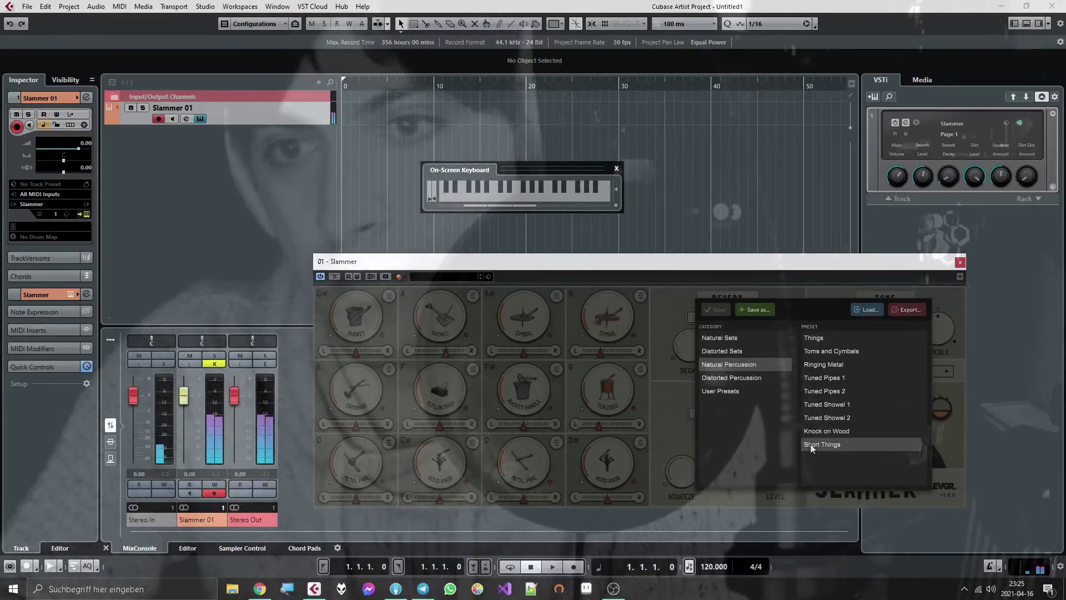
Load the Scrap Heap preset from Slammer's Natural Sets category and close the preset browser.
{"action": "left_click", "coordinate": [724, 338]}
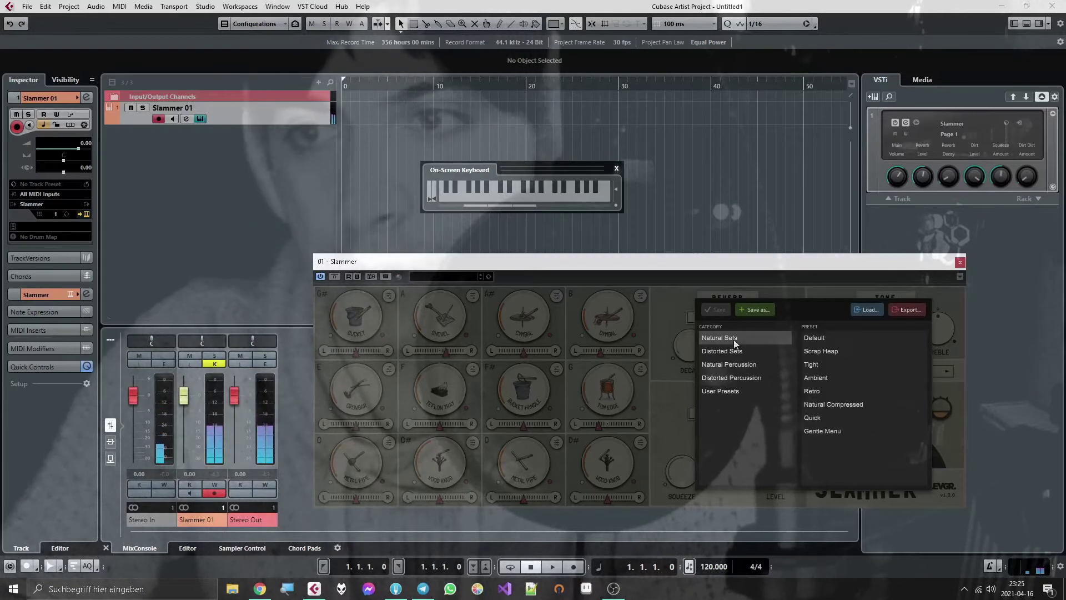
{"action": "left_click", "coordinate": [811, 350]}
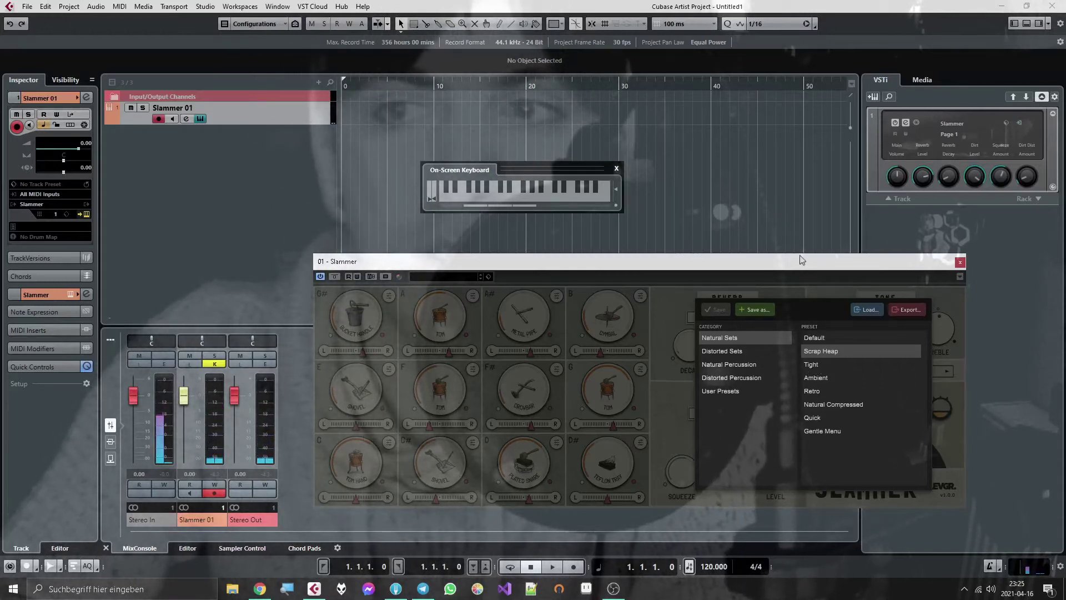
{"action": "left_click", "coordinate": [660, 430]}
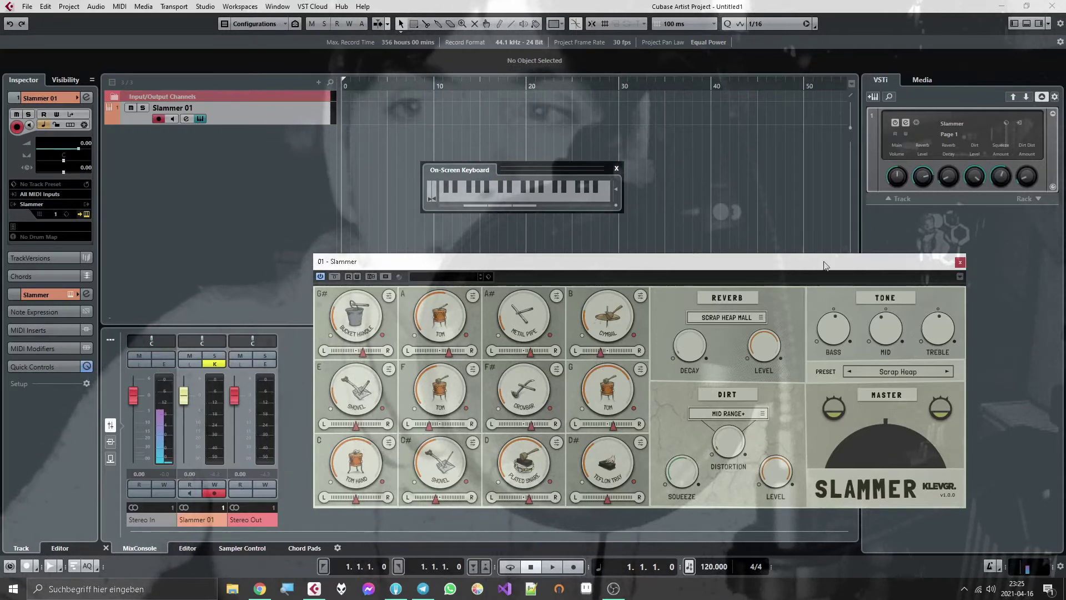
Turn up the reverb's Level and Decay, and pull the reverb Level down to minimum for comparison.
{"action": "left_click_drag", "start_coordinate": [753, 356], "coordinate": [764, 271]}
{"action": "left_click_drag", "start_coordinate": [690, 344], "coordinate": [701, 267]}
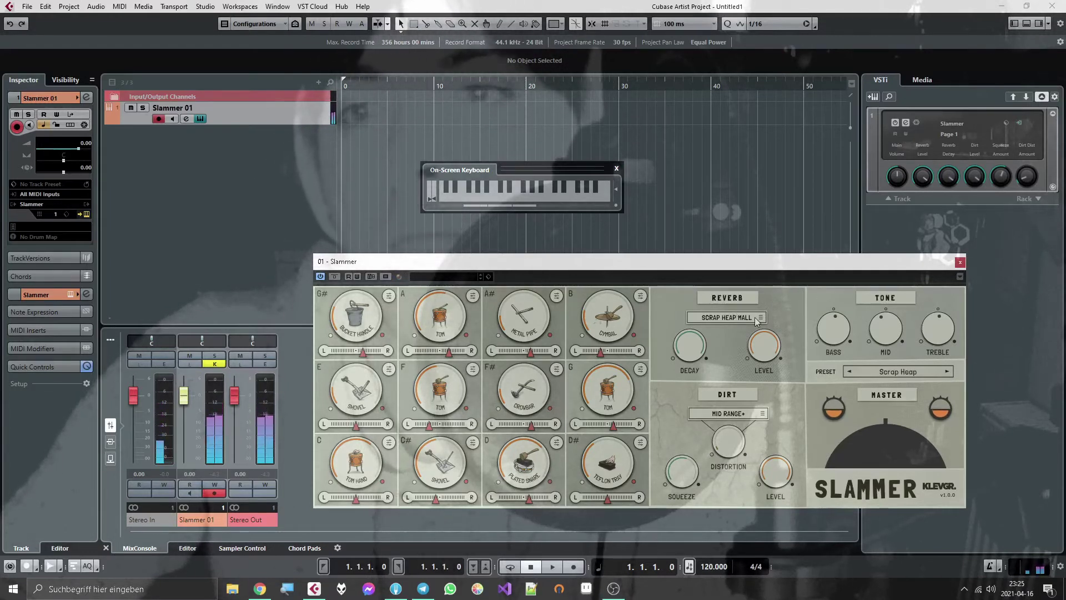
{"action": "left_click_drag", "start_coordinate": [762, 351], "coordinate": [764, 416]}
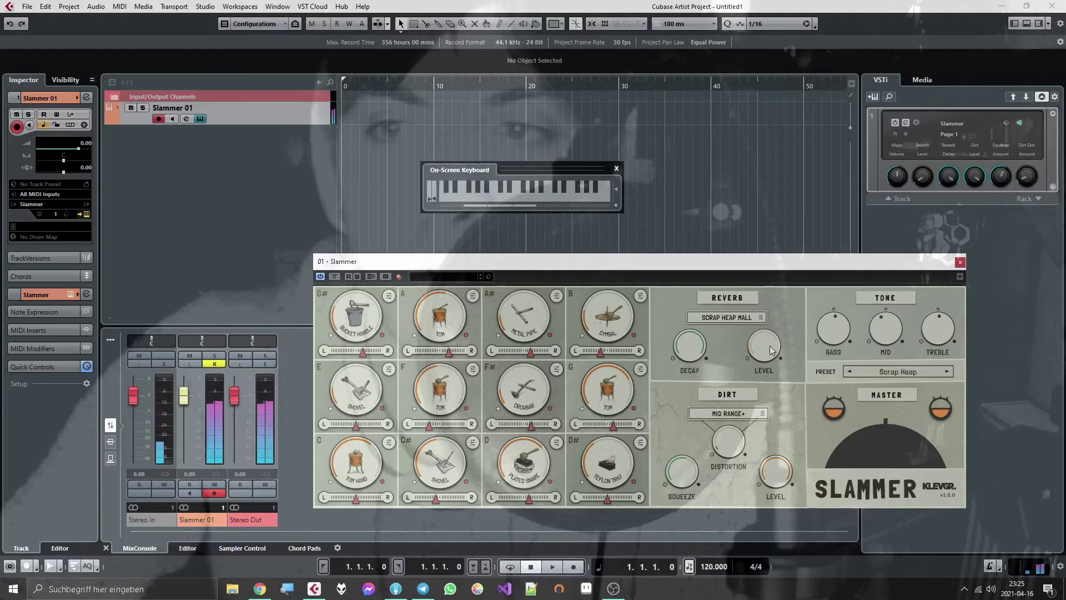
Raise the reverb Level in small stages through -18.4 dB and -15.7 dB up to a high setting while playing the pads.
{"action": "scroll", "coordinate": [770, 351], "scroll_direction": "up", "scroll_amount": 1}
{"action": "scroll", "coordinate": [772, 349], "scroll_direction": "up", "scroll_amount": 1}
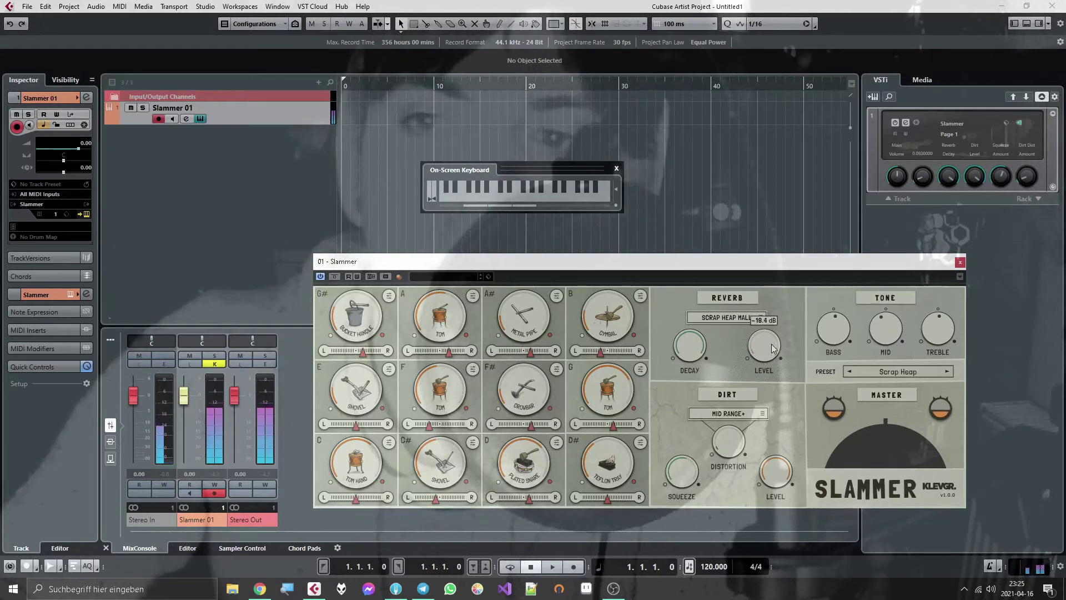
{"action": "scroll", "coordinate": [773, 347], "scroll_direction": "down", "scroll_amount": 1}
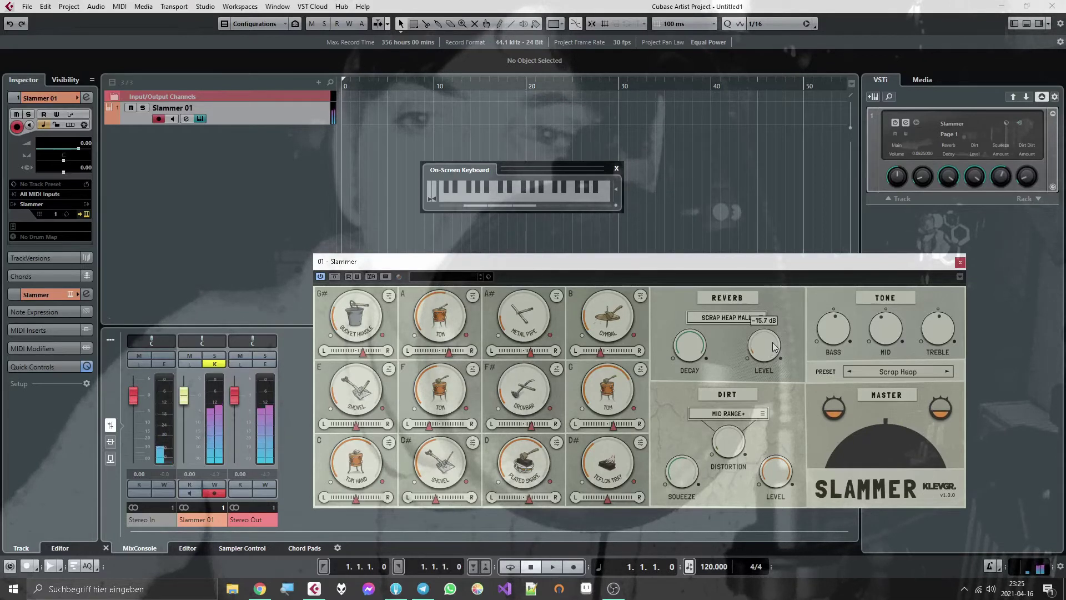
{"action": "scroll", "coordinate": [775, 347], "scroll_direction": "up", "scroll_amount": 2}
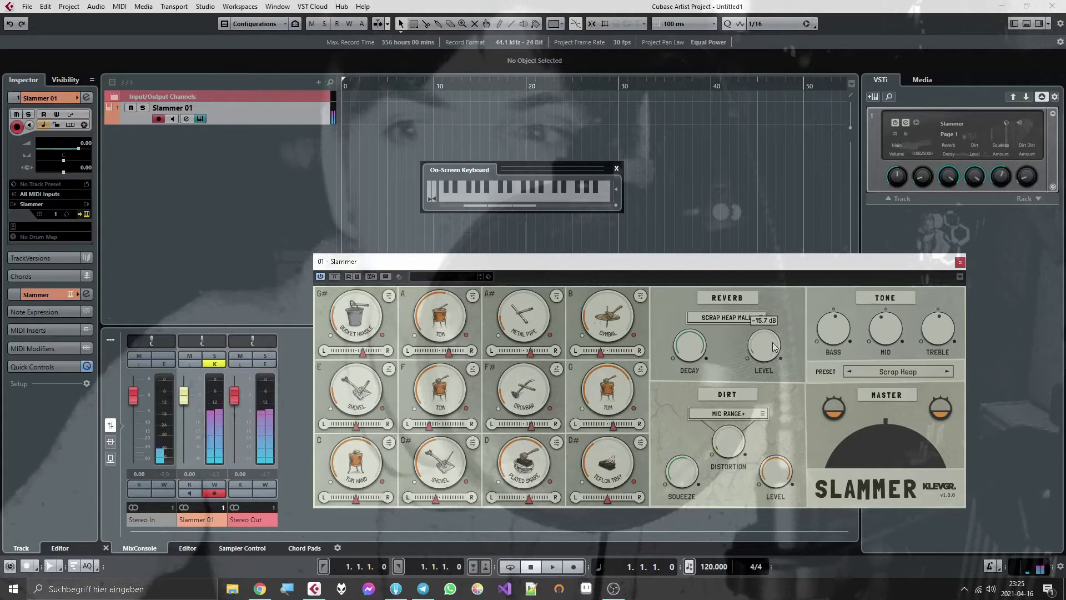
{"action": "left_click_drag", "start_coordinate": [774, 339], "coordinate": [774, 333]}
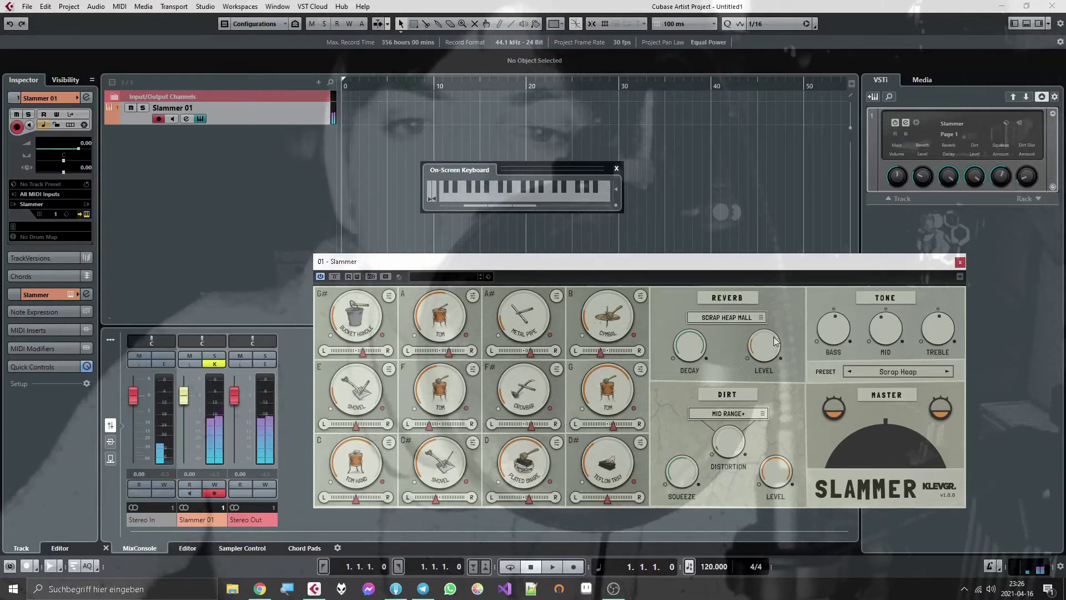
{"action": "left_click_drag", "start_coordinate": [775, 341], "coordinate": [774, 344]}
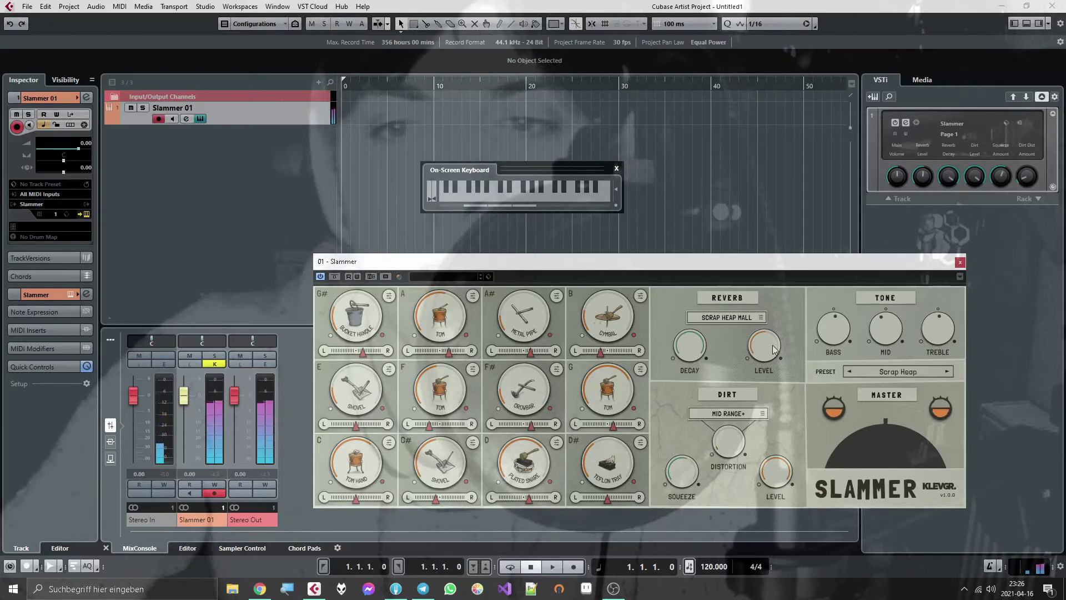
{"action": "left_click_drag", "start_coordinate": [775, 345], "coordinate": [771, 319]}
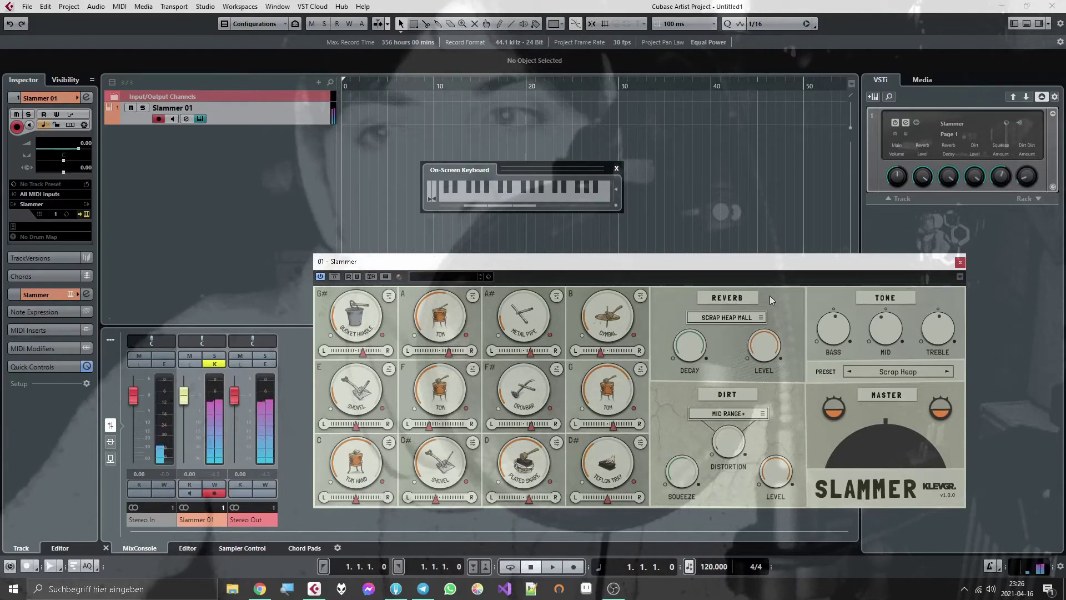
Try out the reverb Decay at 5.000 s, 2.588 s and minimum, and return it to 5.000 s.
{"action": "left_click", "coordinate": [698, 348]}
{"action": "mouse_move", "coordinate": [695, 338]}
{"action": "left_mouse_down"}
{"action": "mouse_move", "coordinate": [690, 448]}
{"action": "mouse_move", "coordinate": [695, 311]}
{"action": "mouse_move", "coordinate": [697, 340]}
{"action": "left_mouse_up"}
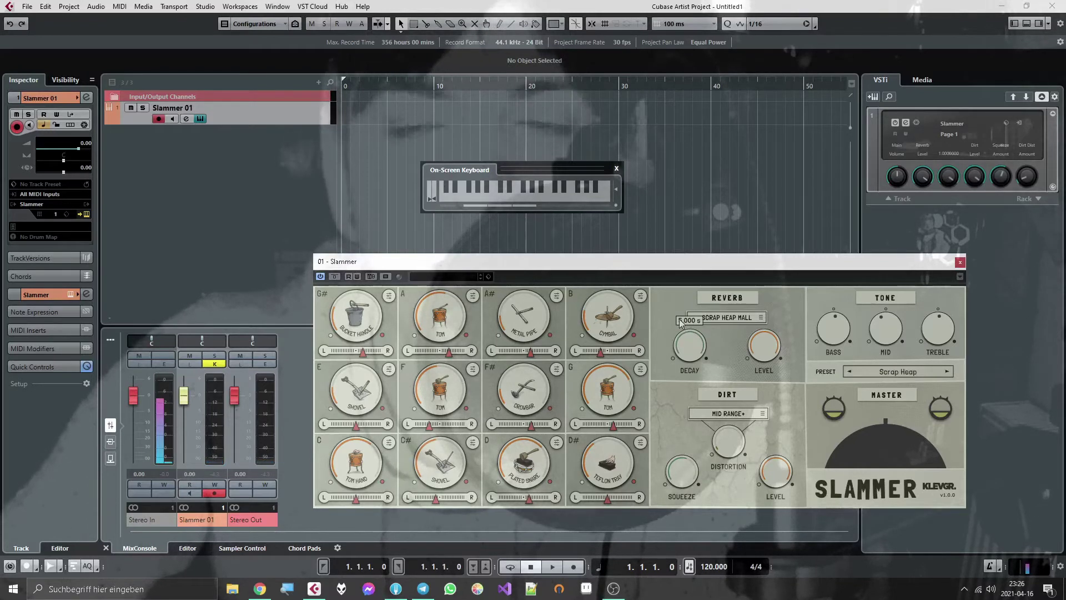
{"action": "left_click_drag", "start_coordinate": [693, 332], "coordinate": [689, 355]}
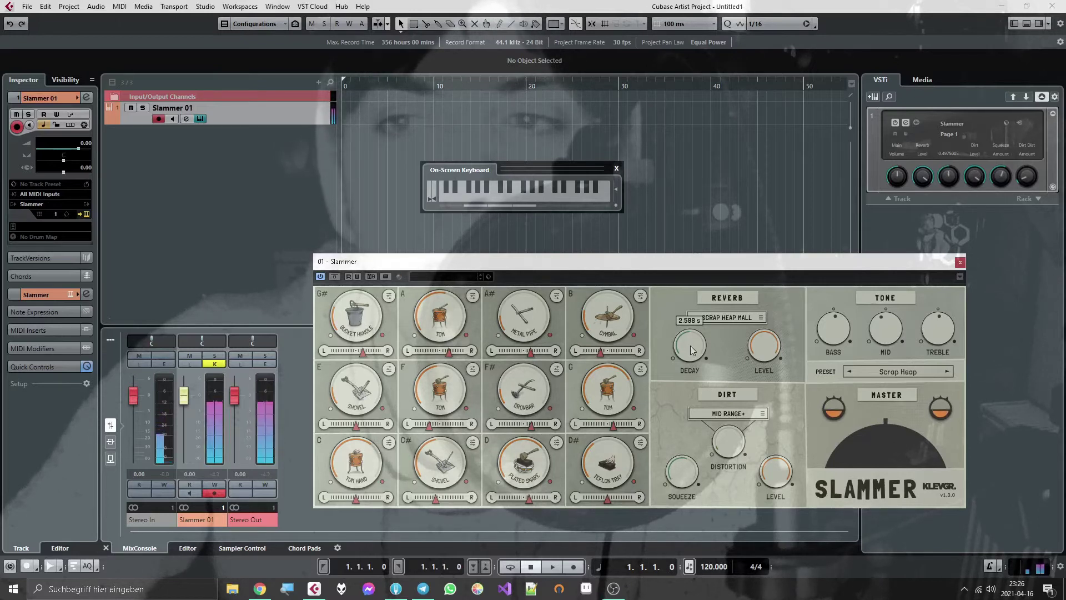
{"action": "left_click_drag", "start_coordinate": [691, 345], "coordinate": [690, 379]}
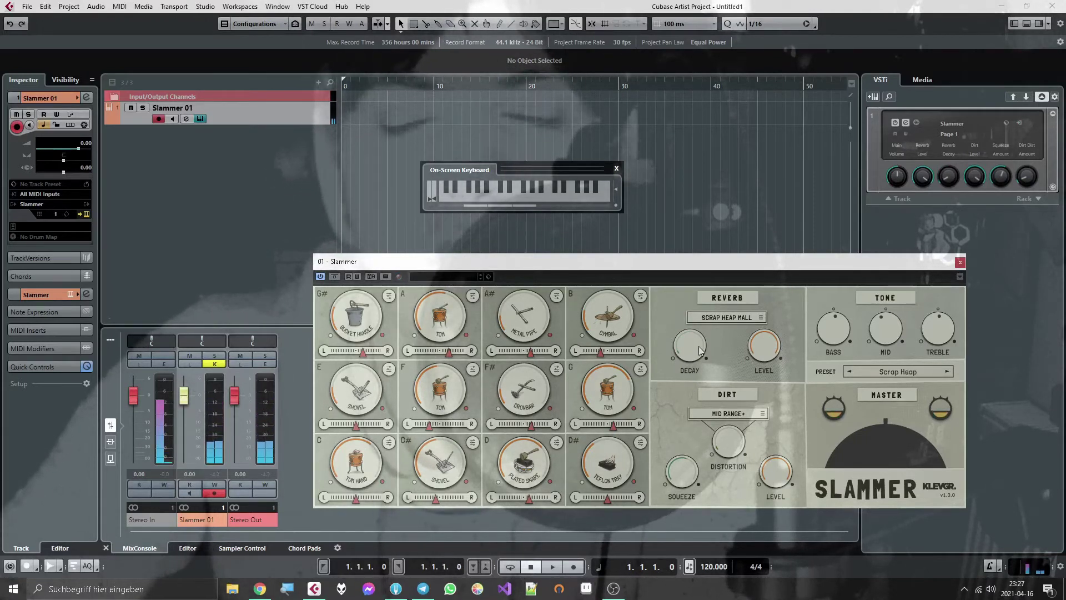
{"action": "left_click_drag", "start_coordinate": [699, 350], "coordinate": [701, 300]}
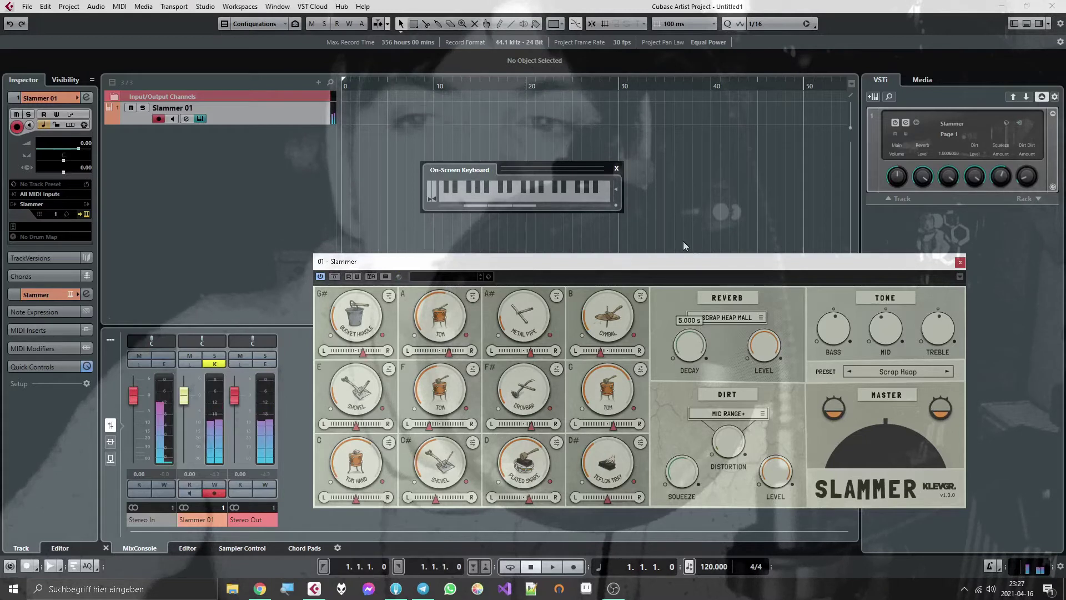
{"action": "left_click_drag", "start_coordinate": [683, 241], "coordinate": [682, 241]}
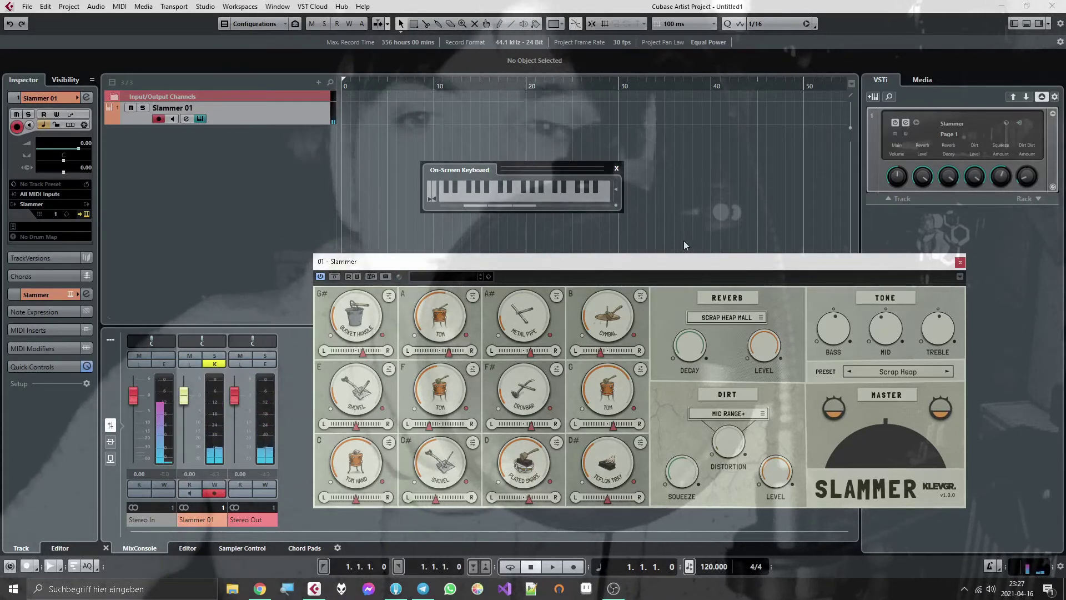
Shorten the reverb Decay in stages through 710 ms and 536 ms down to 212 ms while playing the pads.
{"action": "mouse_move", "coordinate": [700, 334]}
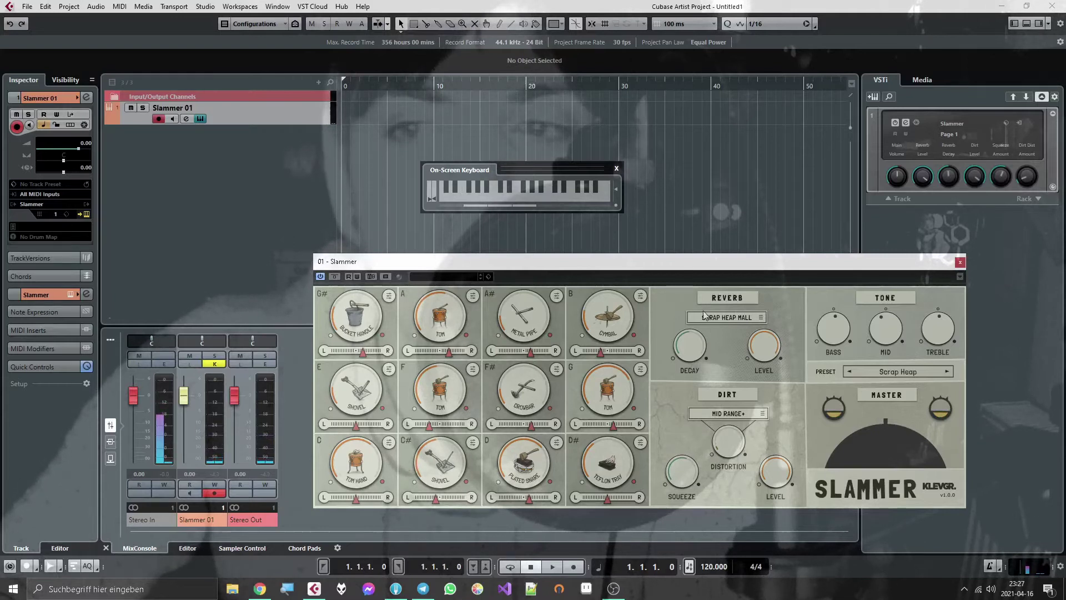
{"action": "left_click_drag", "start_coordinate": [690, 347], "coordinate": [705, 368]}
{"action": "left_click_drag", "start_coordinate": [704, 374], "coordinate": [704, 374]}
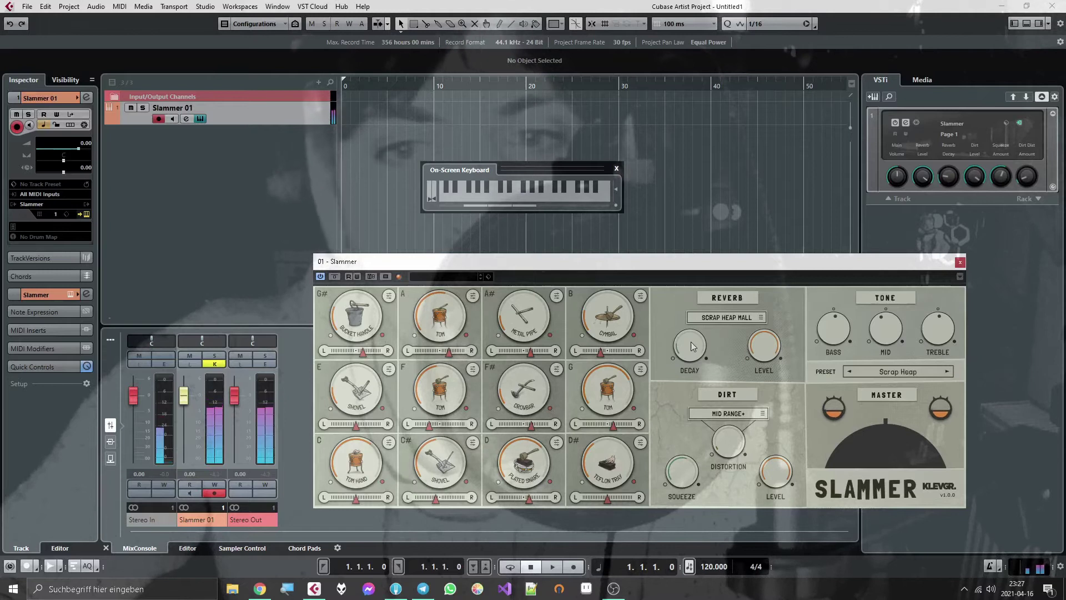
{"action": "left_click_drag", "start_coordinate": [691, 341], "coordinate": [688, 346]}
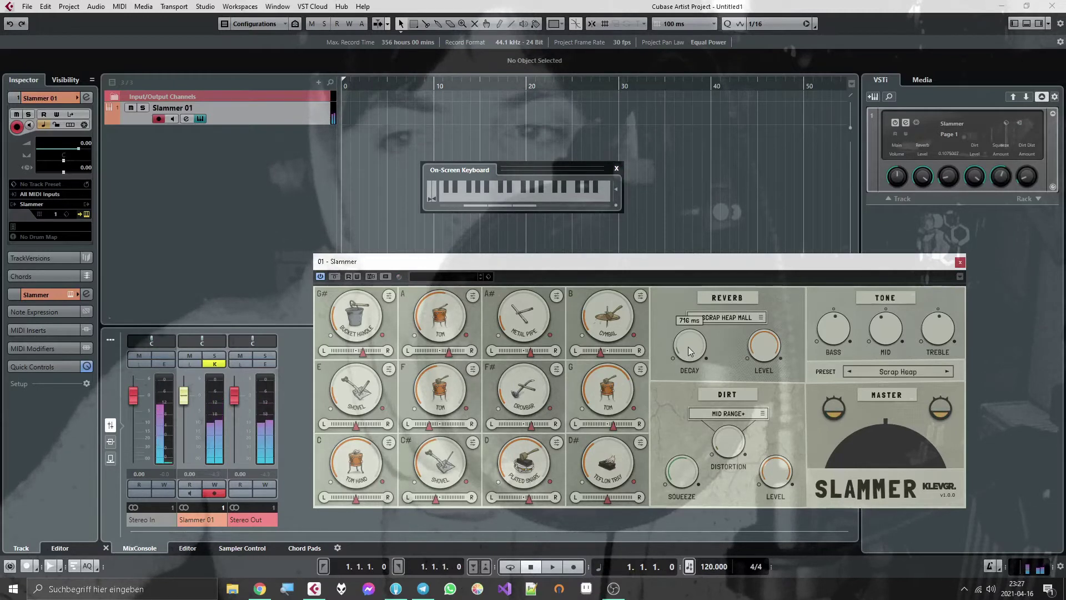
{"action": "left_click_drag", "start_coordinate": [688, 346], "coordinate": [688, 351]}
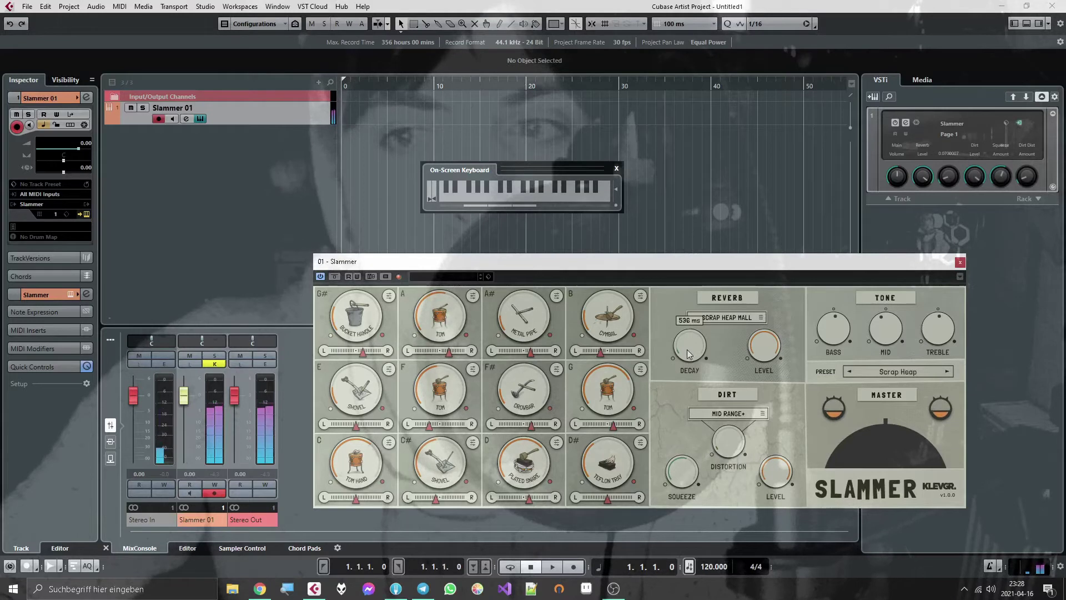
{"action": "left_click_drag", "start_coordinate": [688, 350], "coordinate": [686, 353]}
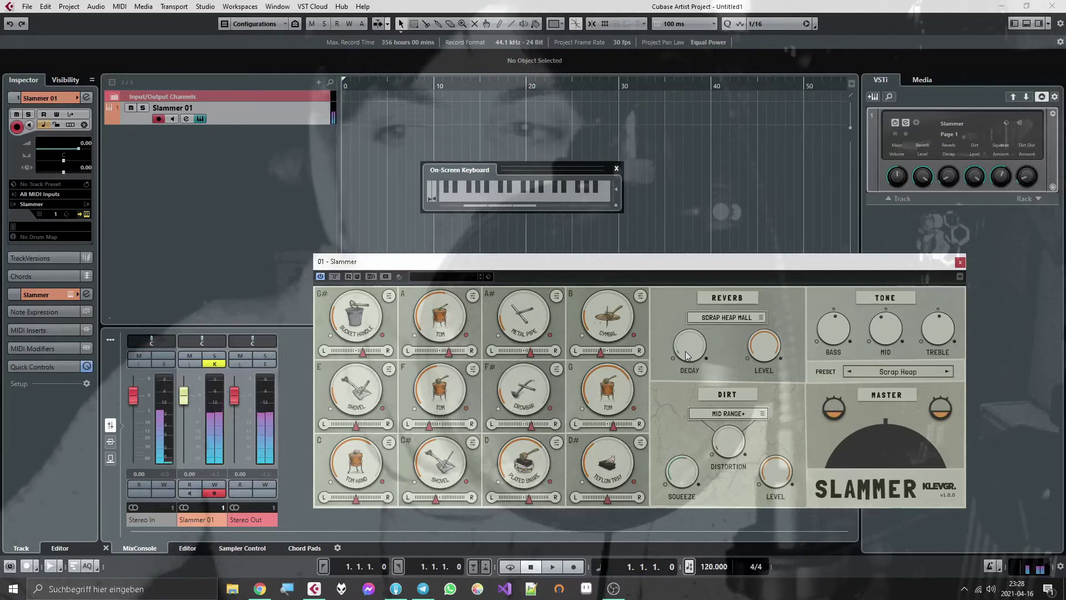
{"action": "left_click", "coordinate": [689, 350]}
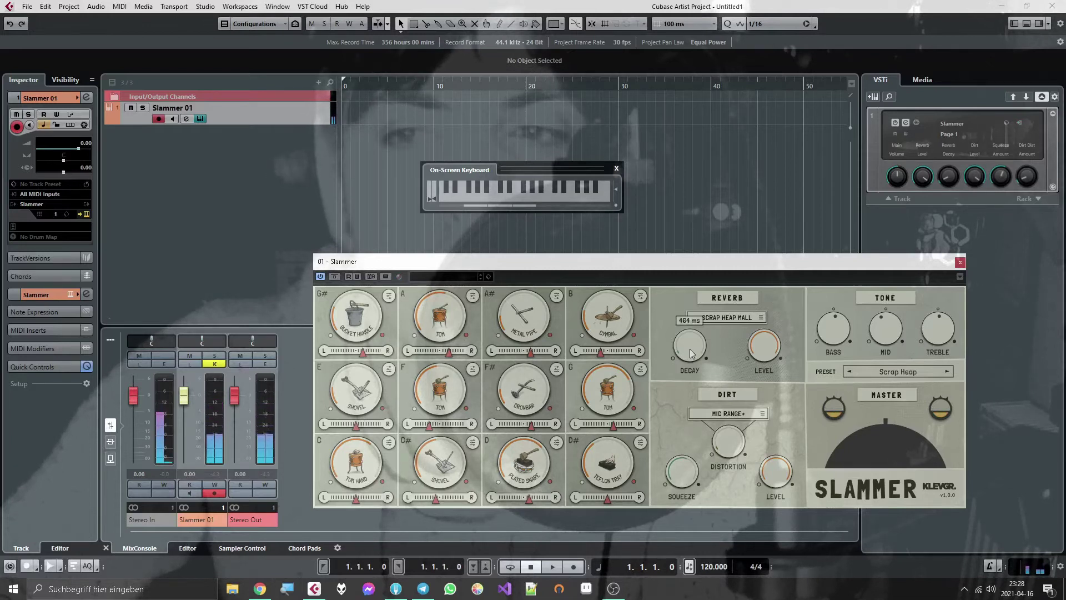
{"action": "left_click_drag", "start_coordinate": [695, 353], "coordinate": [695, 356]}
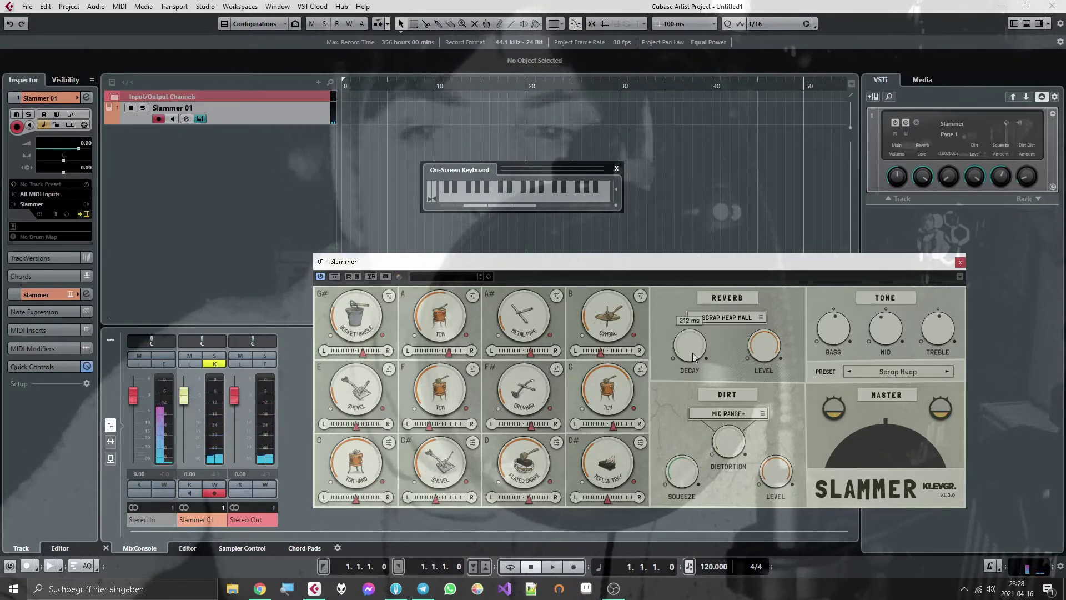
Lengthen the reverb Decay and switch the reverb type to Natural Room, trying its Decay at 1.472 s and raising it again.
{"action": "left_click_drag", "start_coordinate": [694, 354], "coordinate": [710, 334]}
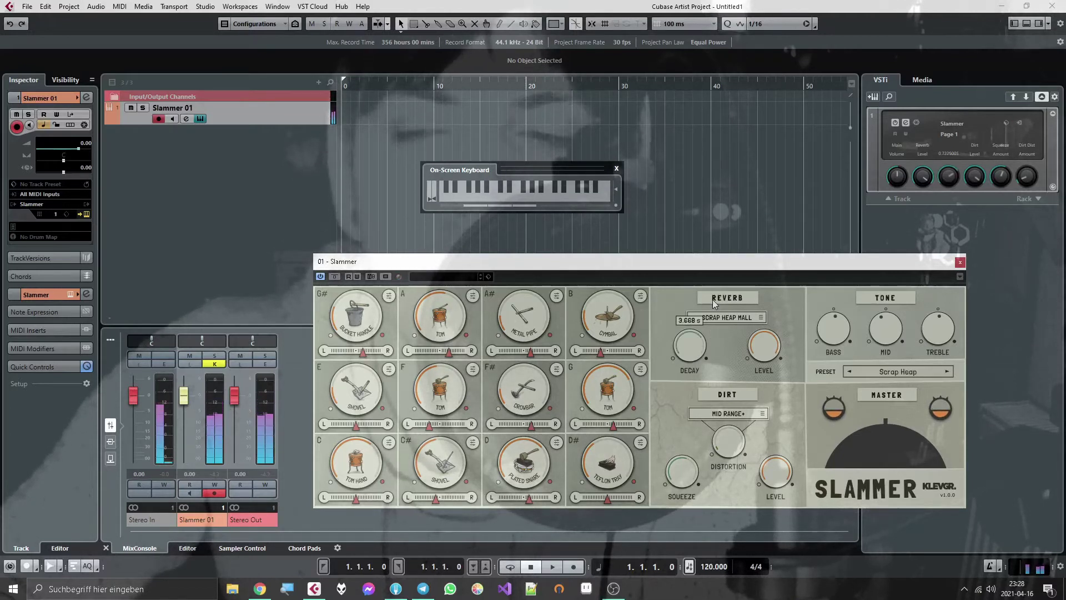
{"action": "mouse_move", "coordinate": [711, 298]}
{"action": "left_mouse_down"}
{"action": "mouse_move", "coordinate": [714, 283]}
{"action": "mouse_move", "coordinate": [714, 293]}
{"action": "left_mouse_up"}
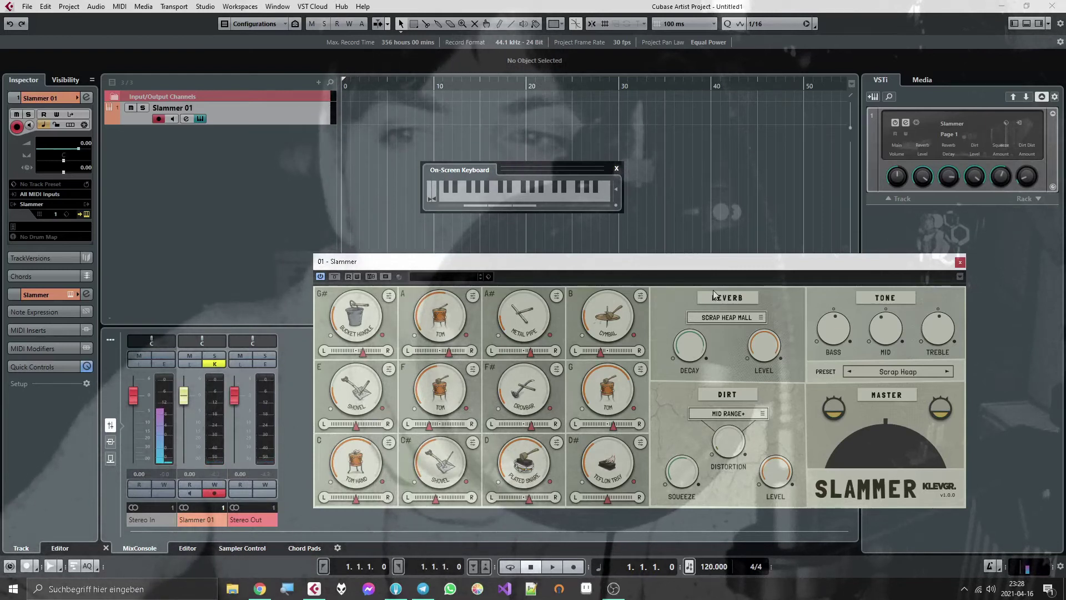
{"action": "left_click", "coordinate": [742, 317]}
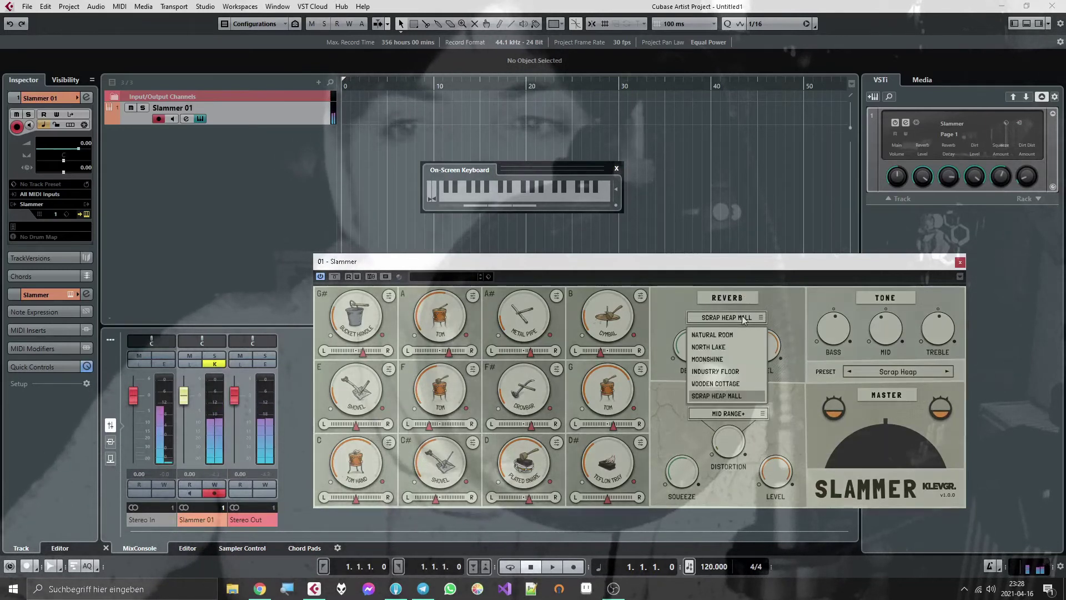
{"action": "left_click", "coordinate": [725, 334]}
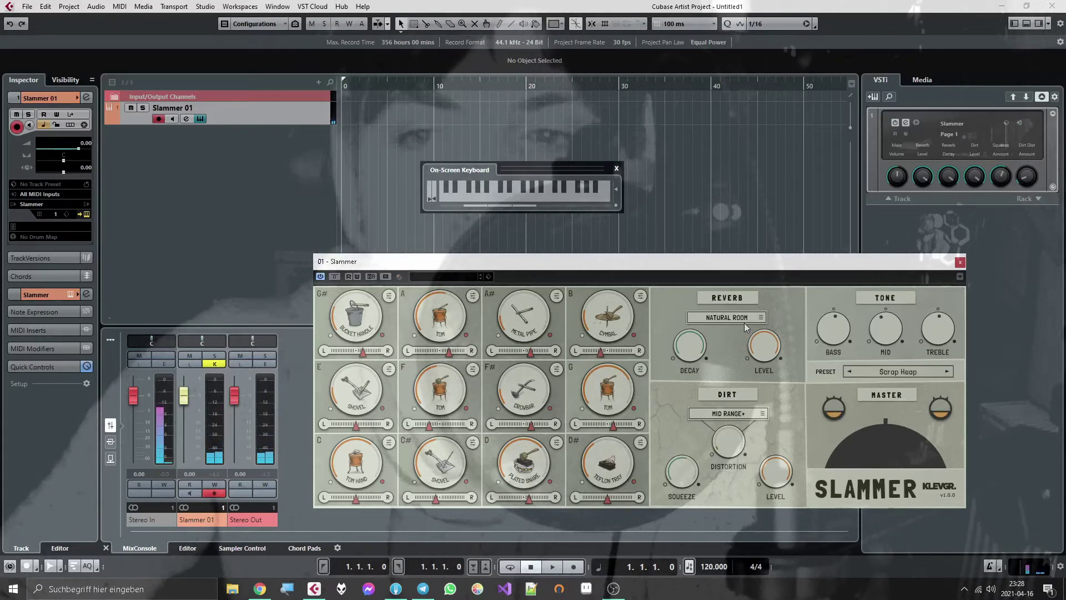
{"action": "left_click_drag", "start_coordinate": [693, 346], "coordinate": [692, 398]}
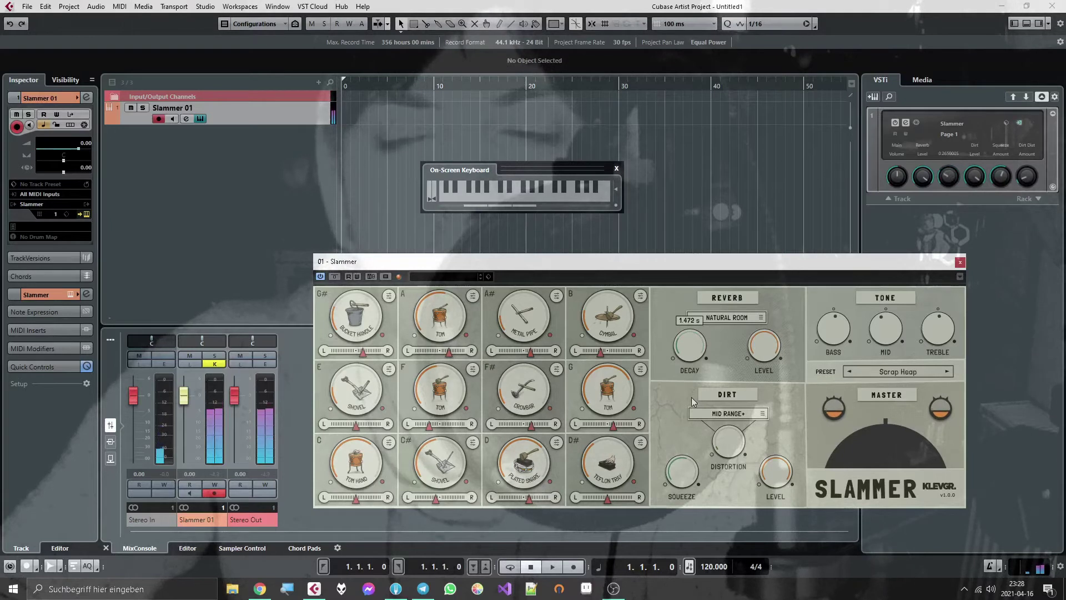
{"action": "left_click_drag", "start_coordinate": [693, 401], "coordinate": [701, 345]}
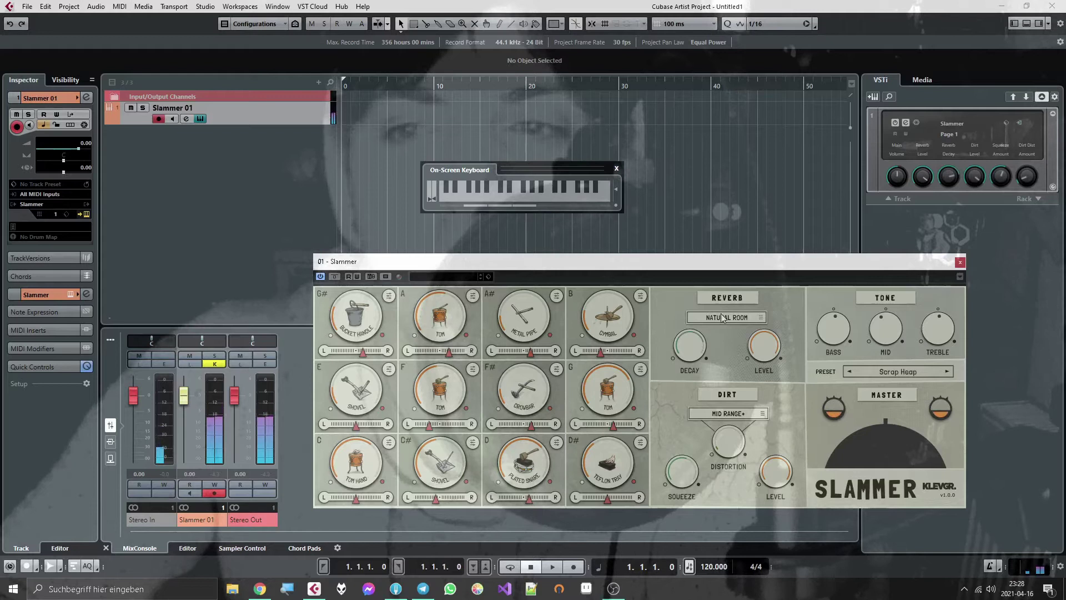
Switch the reverb type to North Lake and sweep its Decay down and back up to 5.000 s.
{"action": "left_click", "coordinate": [721, 318]}
{"action": "left_click", "coordinate": [720, 343]}
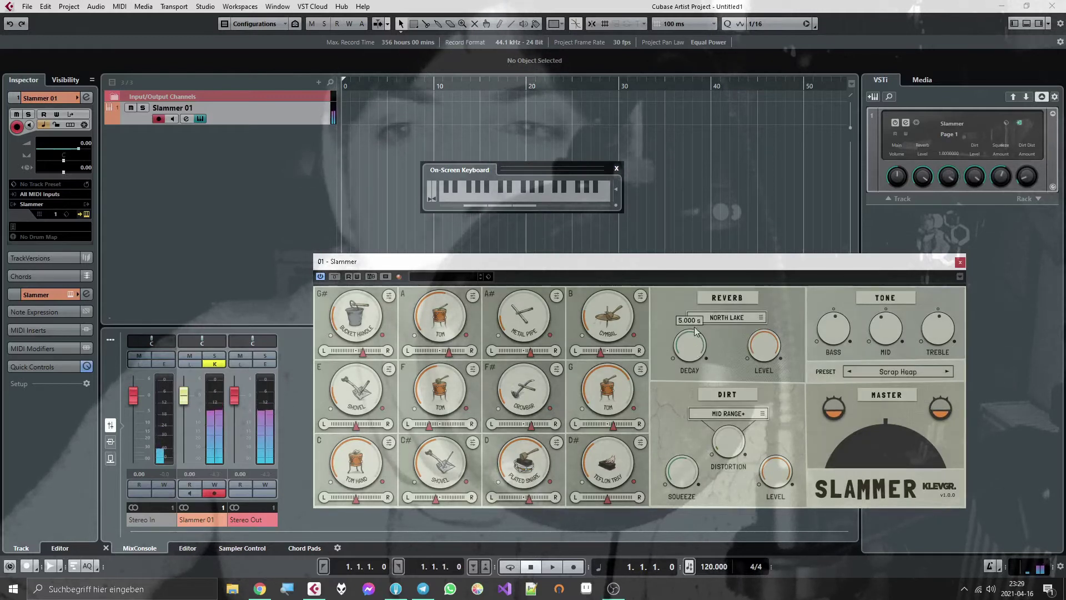
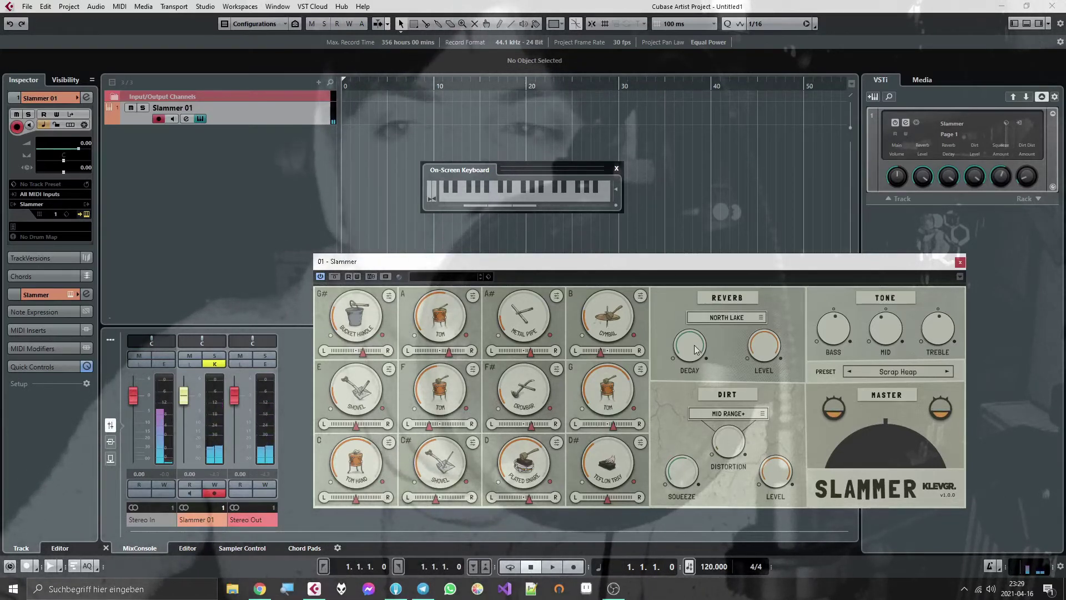
{"action": "left_click_drag", "start_coordinate": [694, 345], "coordinate": [700, 406]}
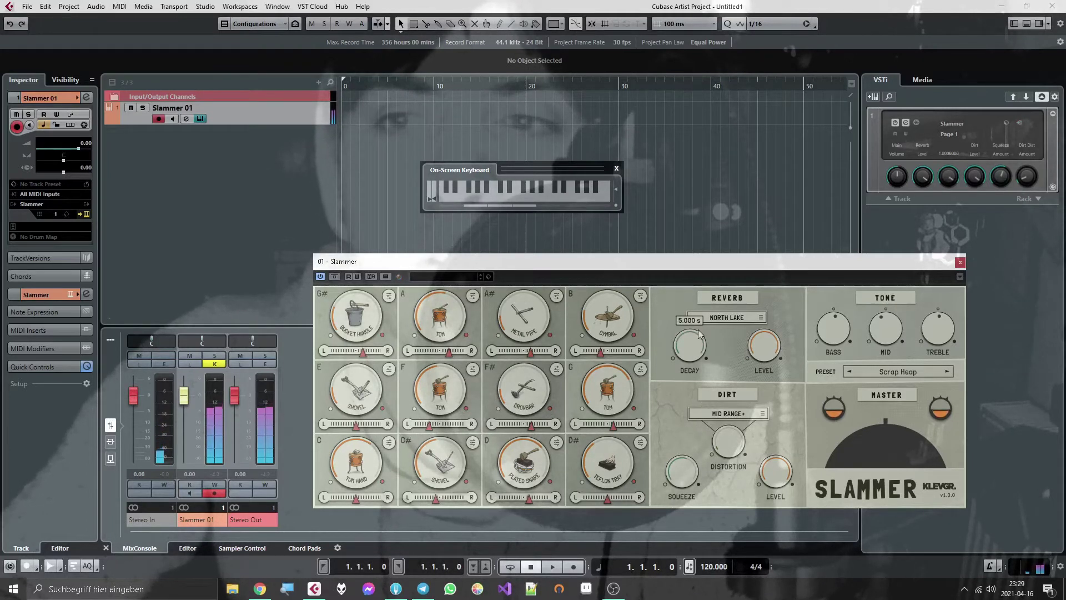
Switch the reverb type to Moonshine and try out its Decay control.
{"action": "left_click", "coordinate": [725, 316]}
{"action": "left_click", "coordinate": [723, 358]}
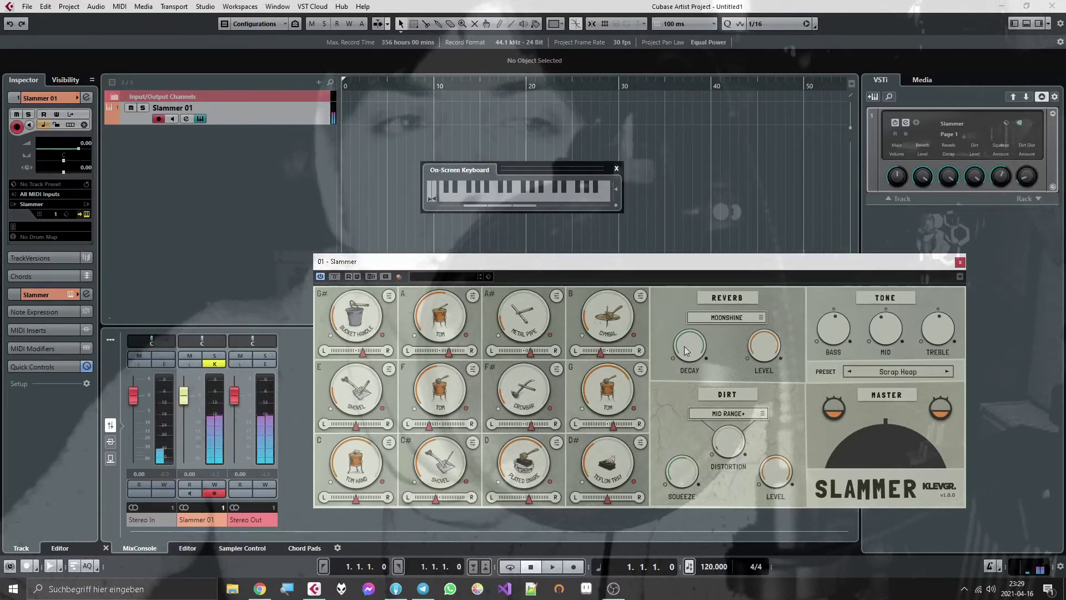
{"action": "left_click_drag", "start_coordinate": [684, 347], "coordinate": [684, 354]}
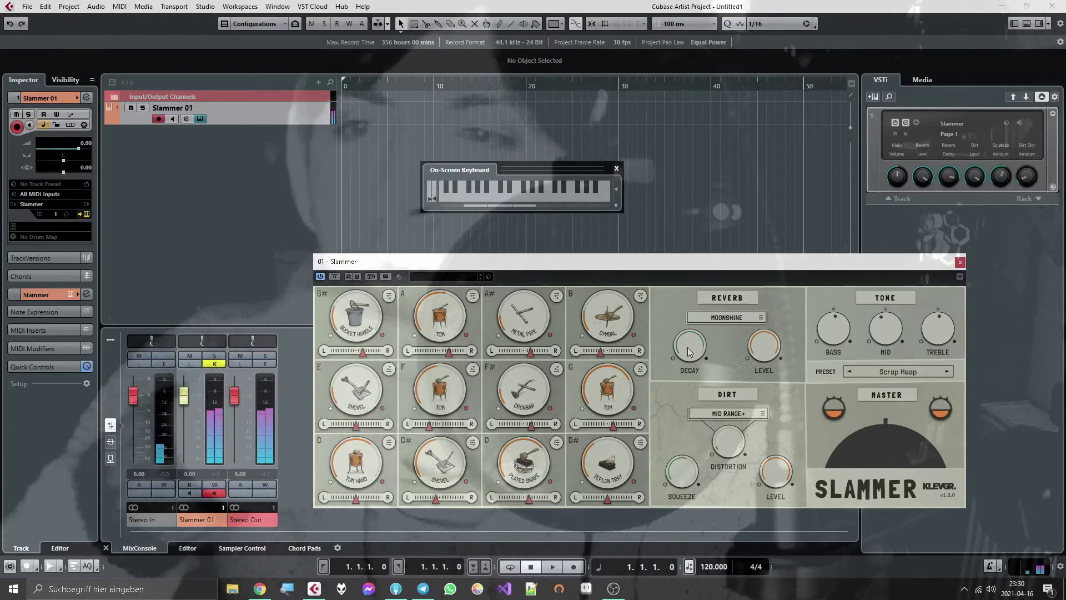
Switch the reverb type to Industry Floor and strike the Plated Snare pad several times.
{"action": "left_click", "coordinate": [714, 318]}
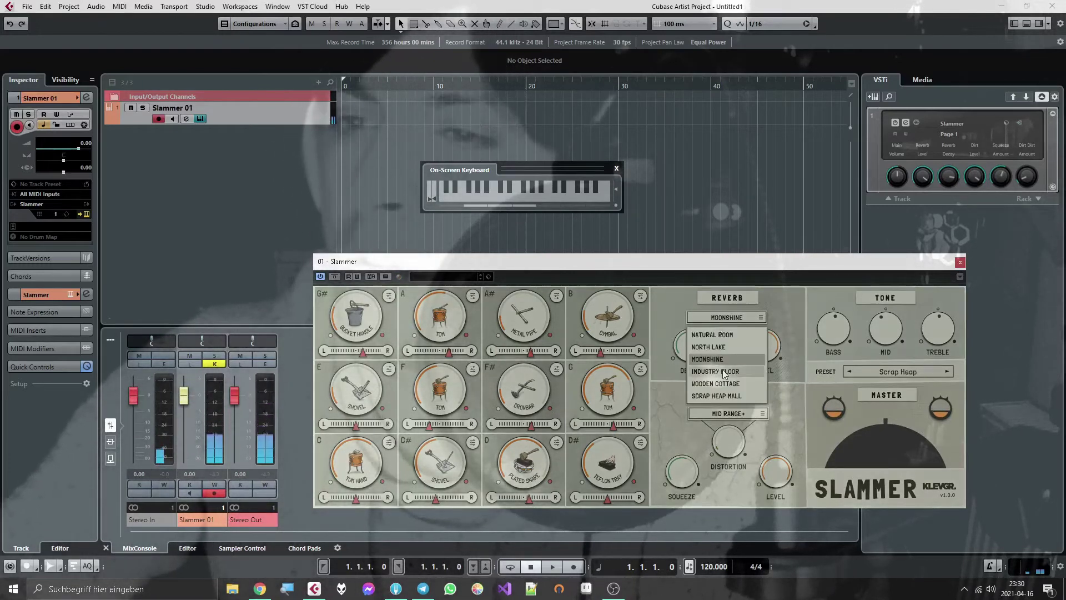
{"action": "left_click", "coordinate": [747, 337]}
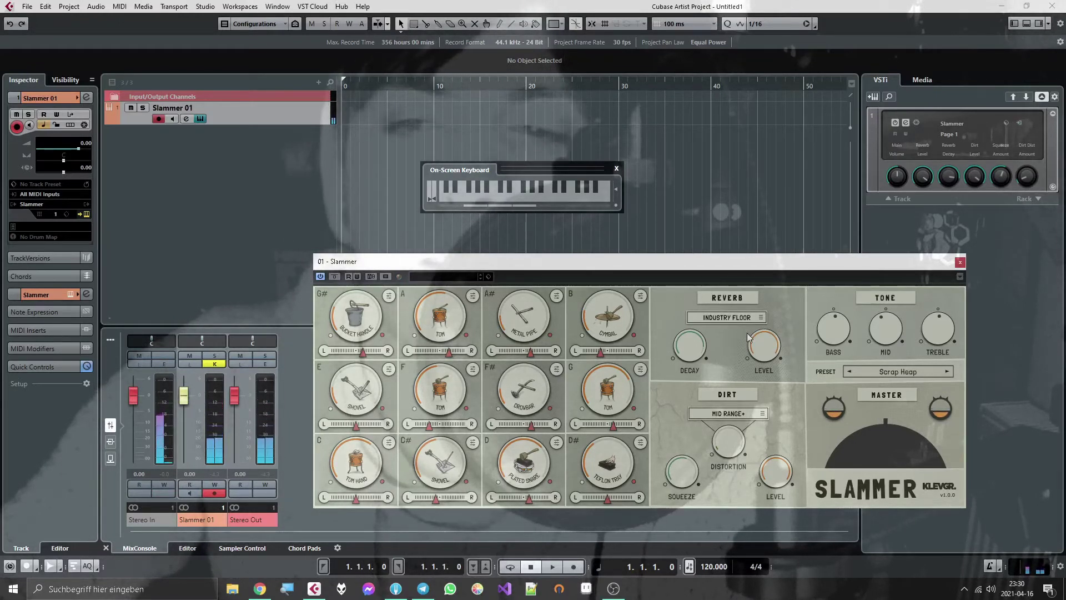
{"action": "left_click", "coordinate": [528, 468]}
{"action": "left_click", "coordinate": [528, 468]}
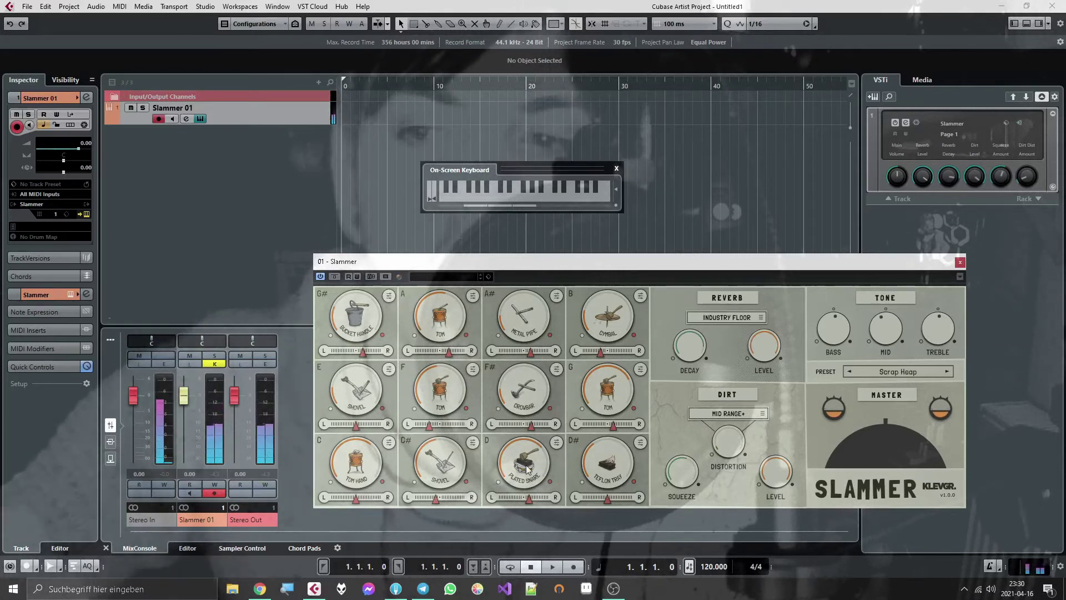
{"action": "left_click", "coordinate": [527, 468]}
{"action": "left_click", "coordinate": [527, 468]}
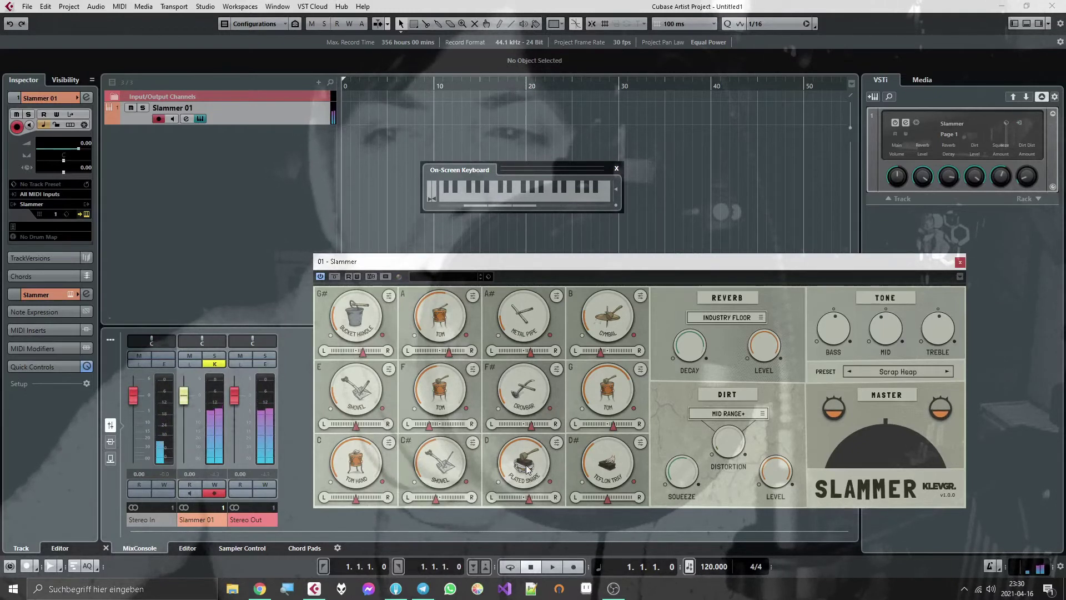
Play several other pads through the Industry Floor reverb with the long Decay.
{"action": "key", "text": "y"}
{"action": "key", "text": "n"}
{"action": "key", "text": "m"}
{"action": "key", "text": "m"}
{"action": "key", "text": "m"}
{"action": "key", "text": "m"}
{"action": "key", "text": "m"}
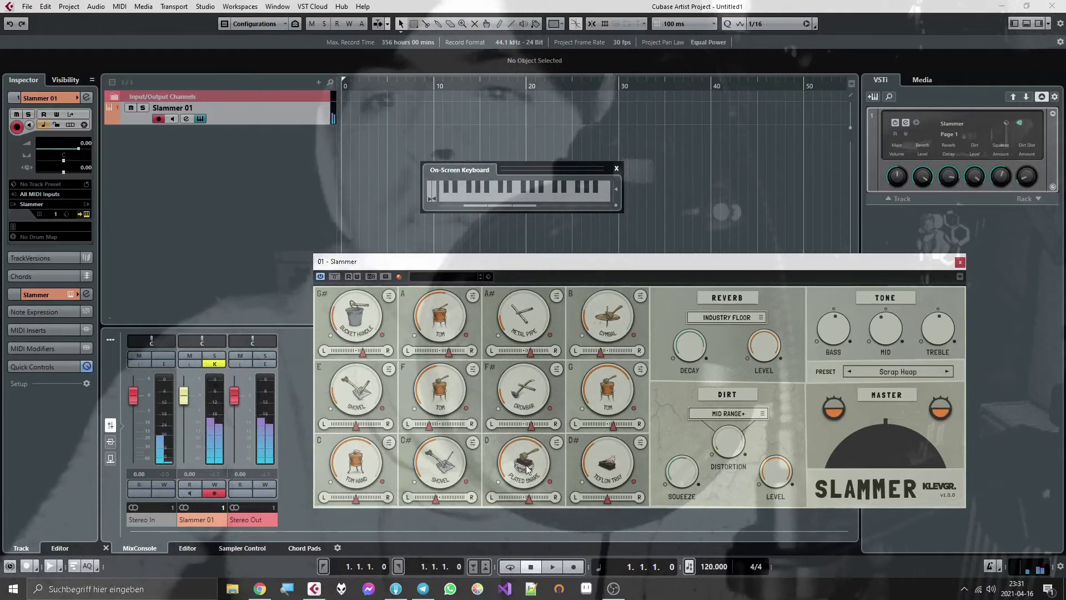
{"action": "key", "text": "y"}
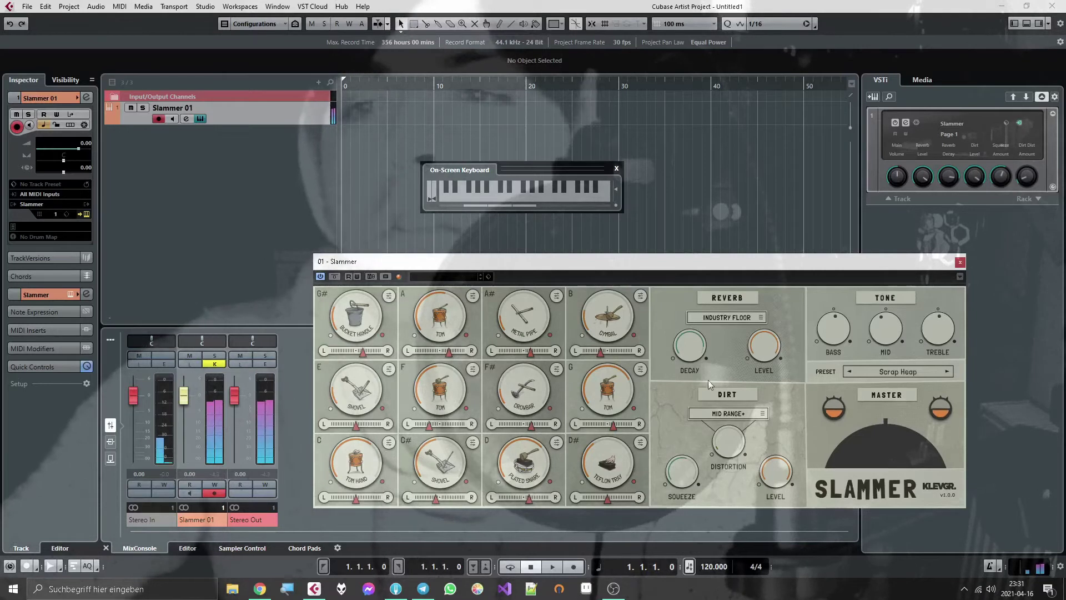
Turn the Industry Floor Decay down to minimum and play an alternating rhythm on the pads.
{"action": "key", "text": "x"}
{"action": "key", "text": "y"}
{"action": "key", "text": "y"}
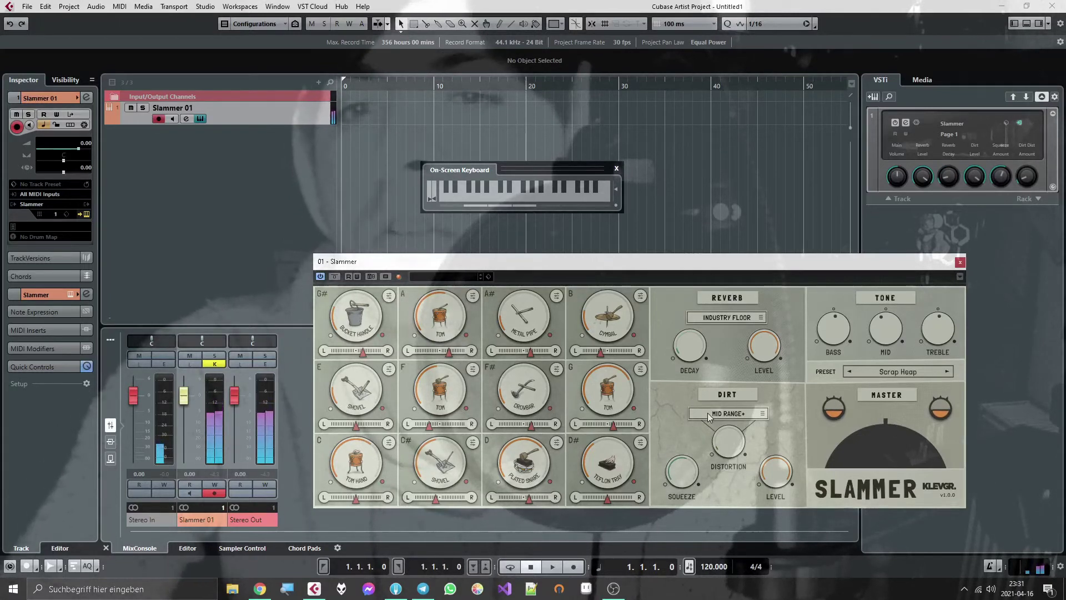
{"action": "key", "text": "j"}
{"action": "key", "text": "j"}
{"action": "key", "text": "x"}
{"action": "key", "text": "j"}
{"action": "key", "text": "x"}
{"action": "key", "text": "j"}
{"action": "key", "text": "j"}
{"action": "key", "text": "x"}
{"action": "key", "text": "j"}
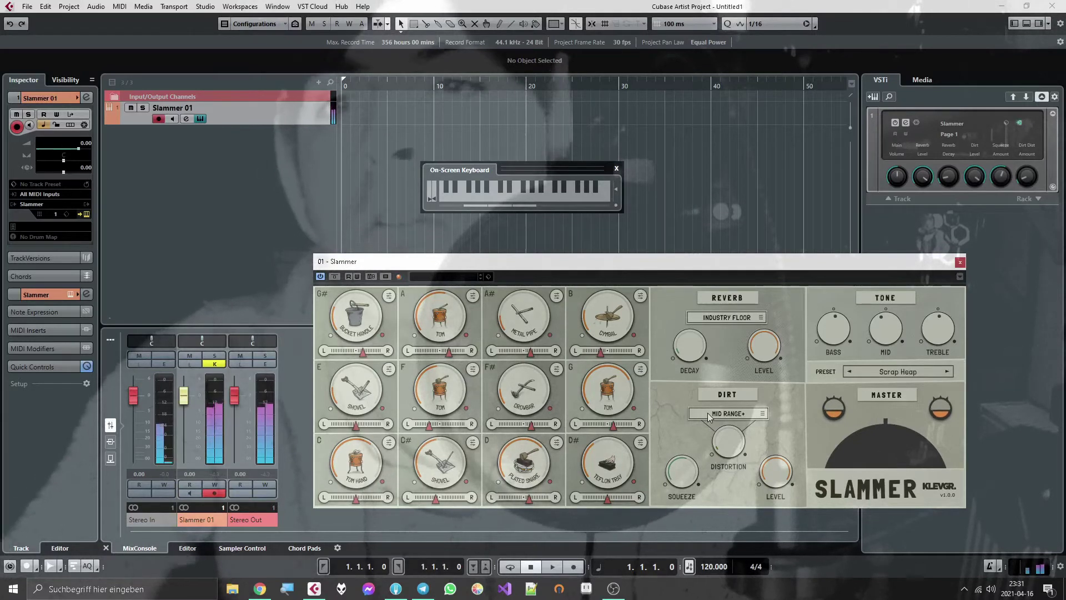
Try the reverb Level lower and back up, and switch the reverb type to Wooden Cottage with the Decay at 5.000 s.
{"action": "left_click_drag", "start_coordinate": [763, 346], "coordinate": [762, 440]}
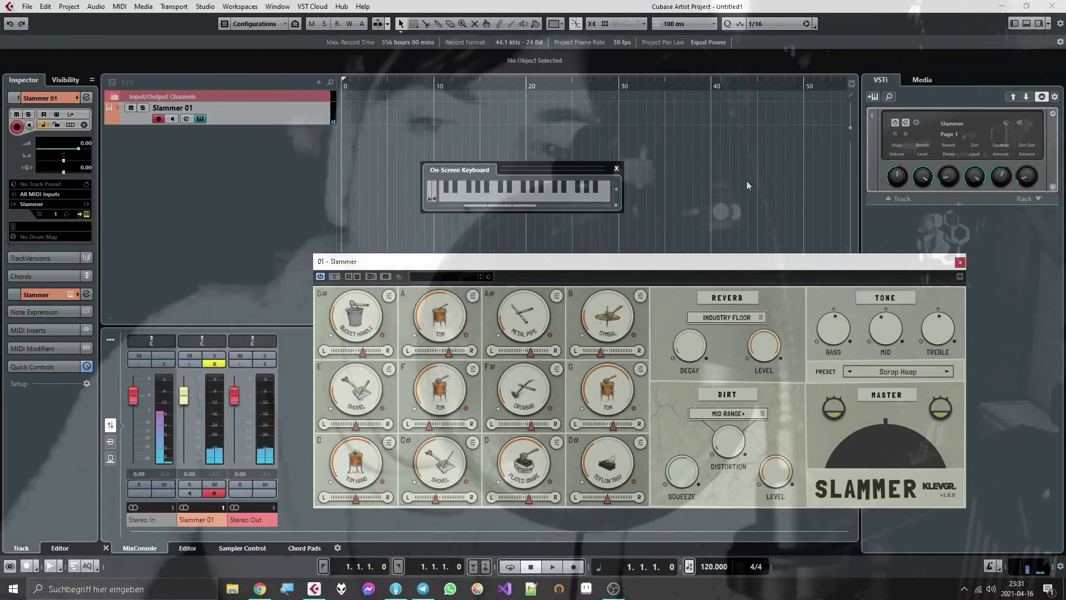
{"action": "left_click", "coordinate": [724, 319]}
{"action": "left_click", "coordinate": [698, 349]}
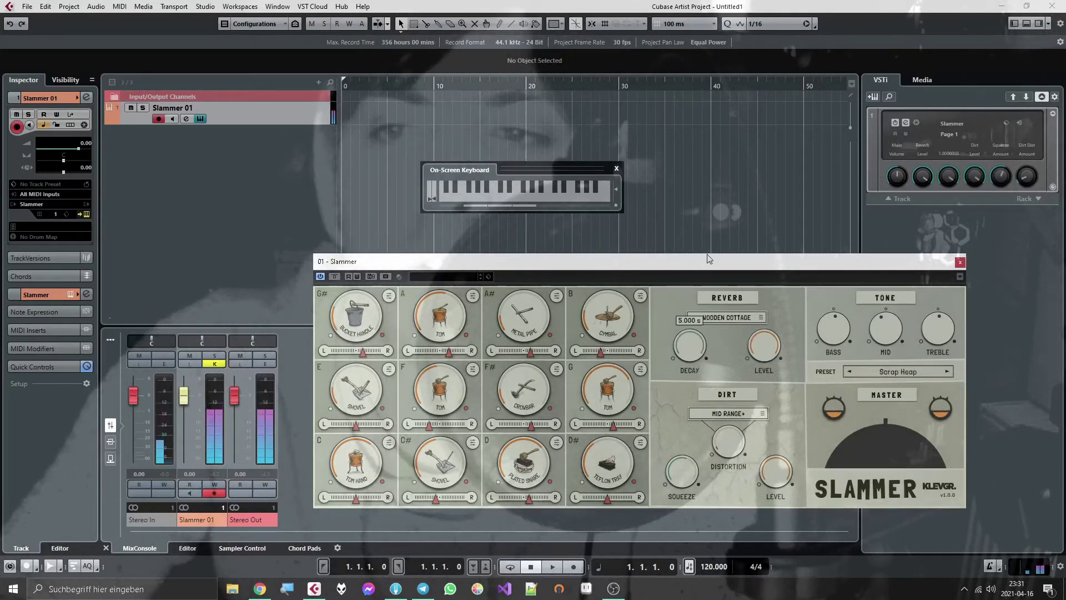
Switch the reverb type to Natural Room for comparison and return to Wooden Cottage.
{"action": "left_click", "coordinate": [728, 318]}
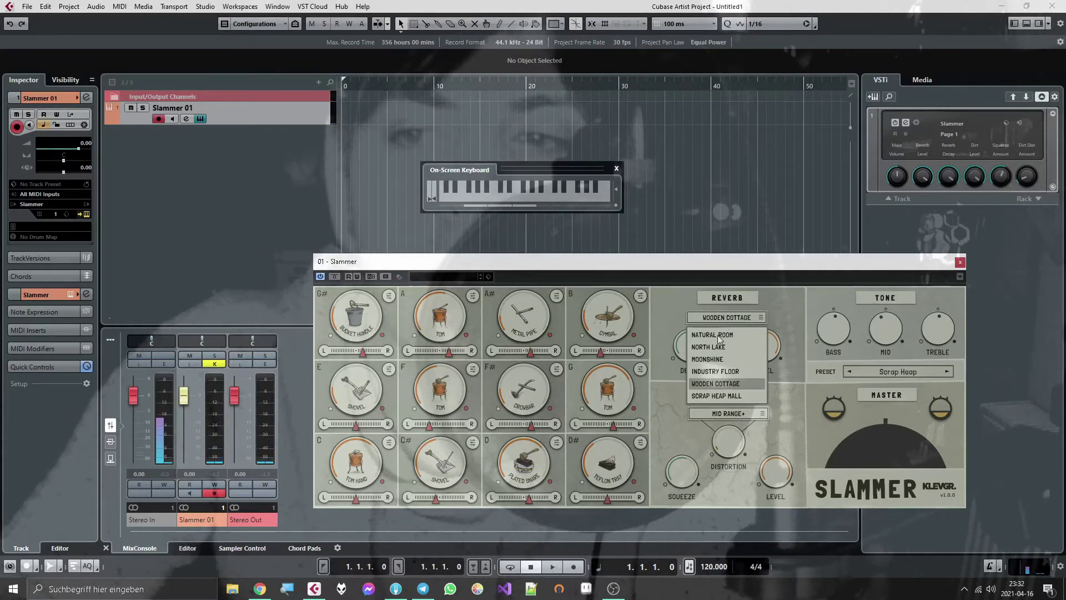
{"action": "left_click", "coordinate": [717, 335]}
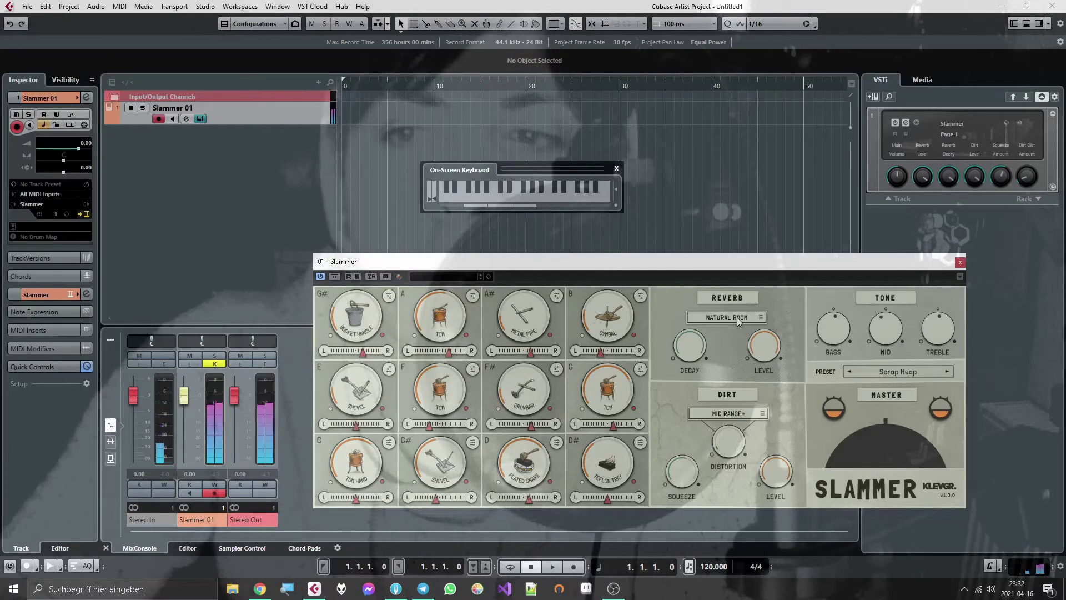
{"action": "left_click", "coordinate": [738, 318]}
{"action": "left_click", "coordinate": [724, 383]}
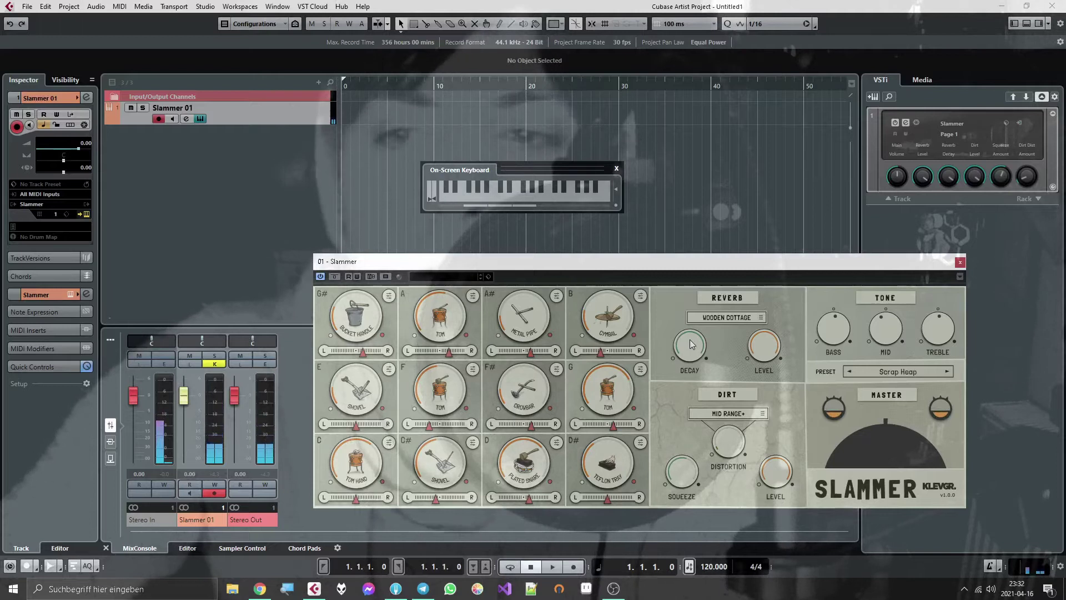
Shorten the Wooden Cottage Decay and try the reverb Level at several lower settings while playing the pads.
{"action": "left_click_drag", "start_coordinate": [689, 342], "coordinate": [685, 386]}
{"action": "left_click_drag", "start_coordinate": [749, 360], "coordinate": [766, 392]}
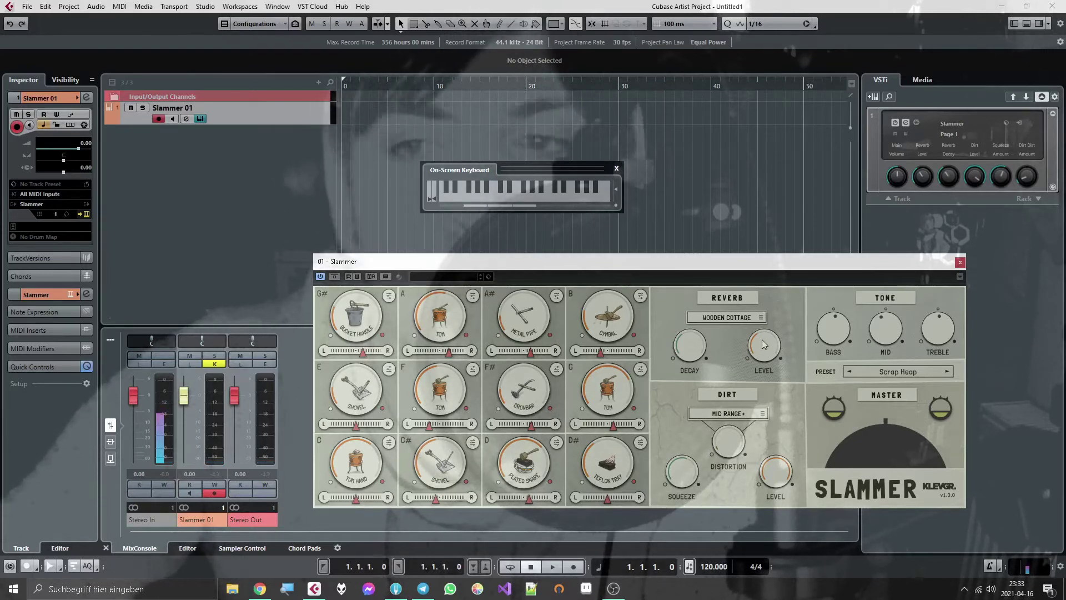
{"action": "left_click_drag", "start_coordinate": [767, 379], "coordinate": [766, 329]}
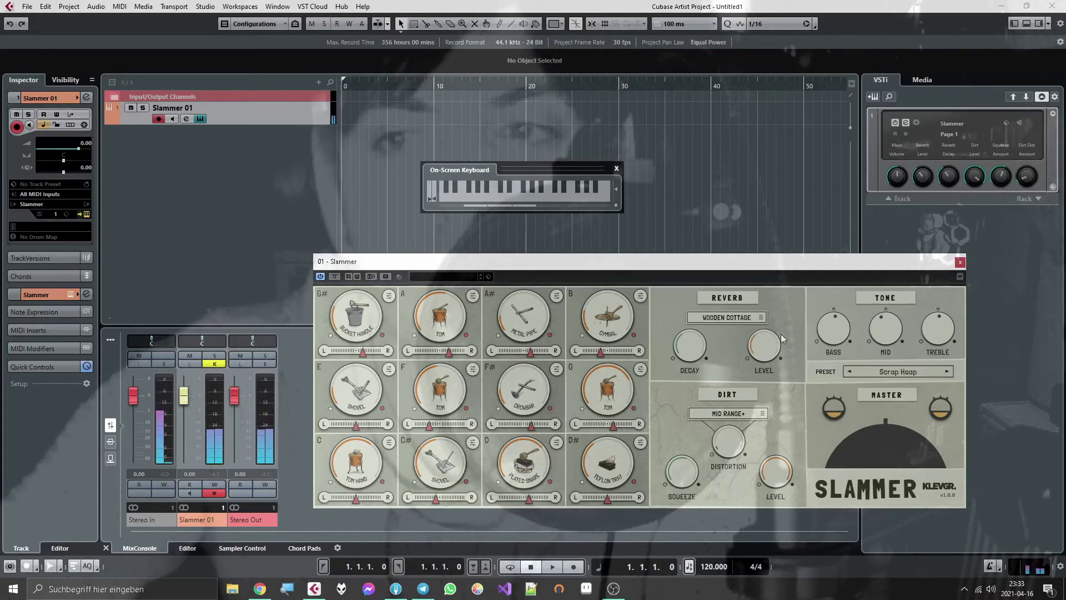
{"action": "scroll", "coordinate": [769, 350], "scroll_direction": "down", "scroll_amount": 1}
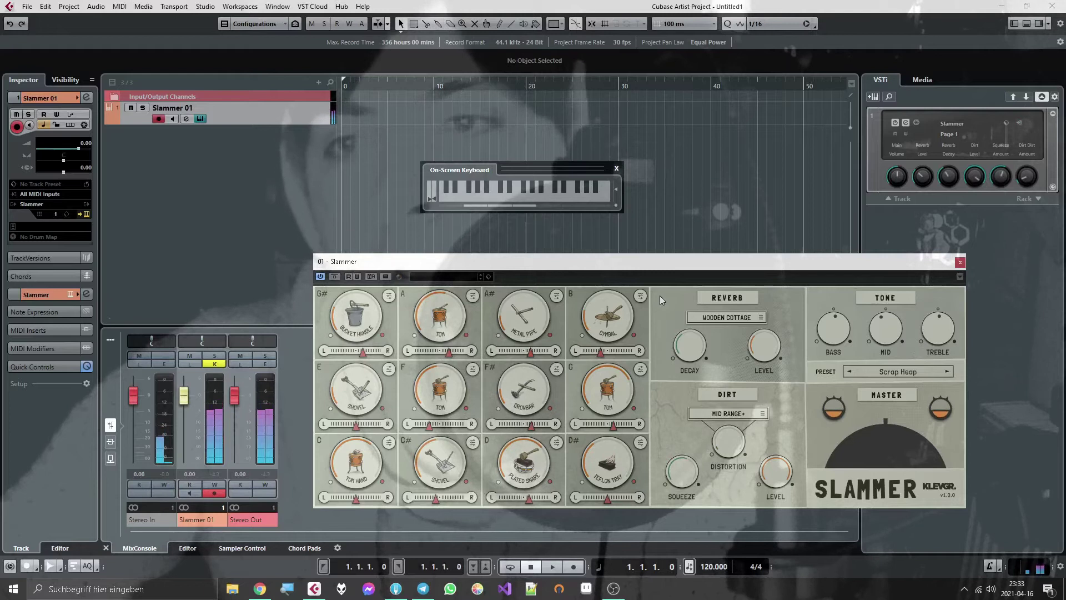
{"action": "left_click_drag", "start_coordinate": [763, 347], "coordinate": [762, 361]}
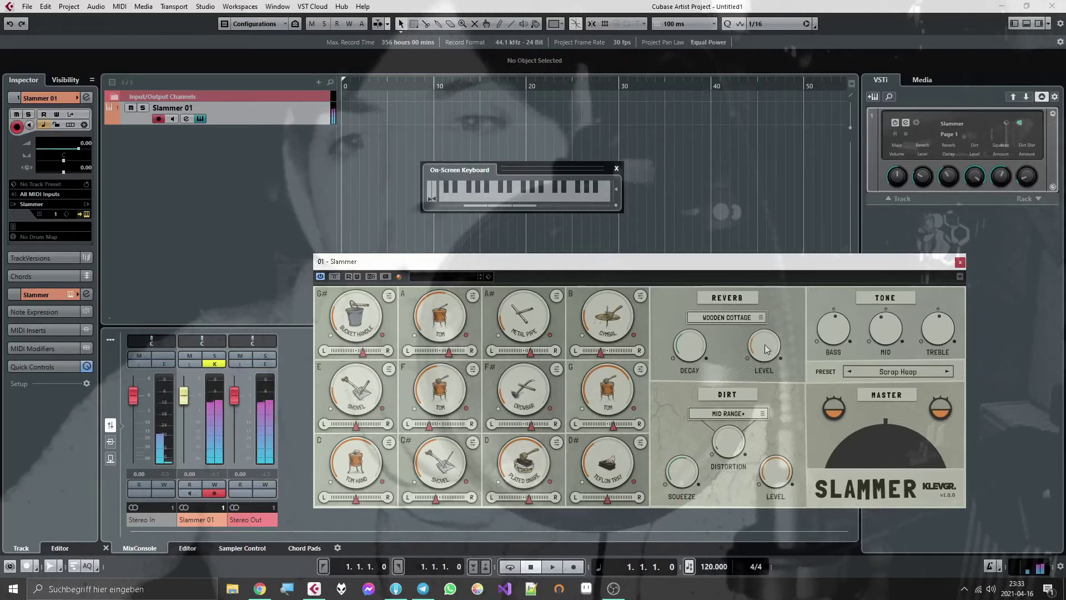
Switch the reverb type to Scrap Heap Mall with Decay and Level raised, and alternate it with Moonshine for comparison, ending on Moonshine.
{"action": "left_click", "coordinate": [733, 319]}
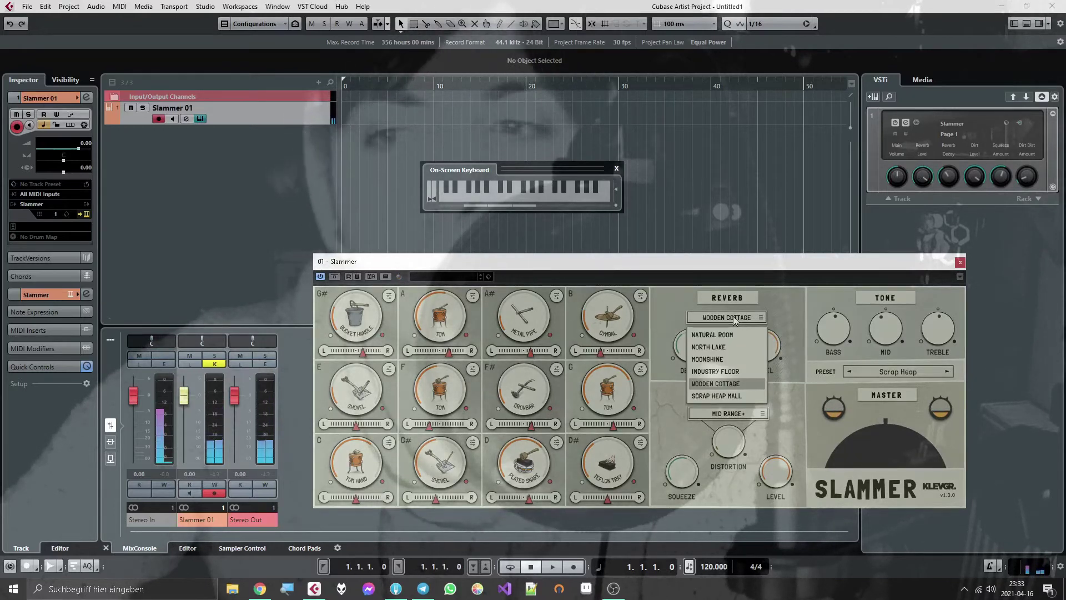
{"action": "left_click", "coordinate": [733, 396]}
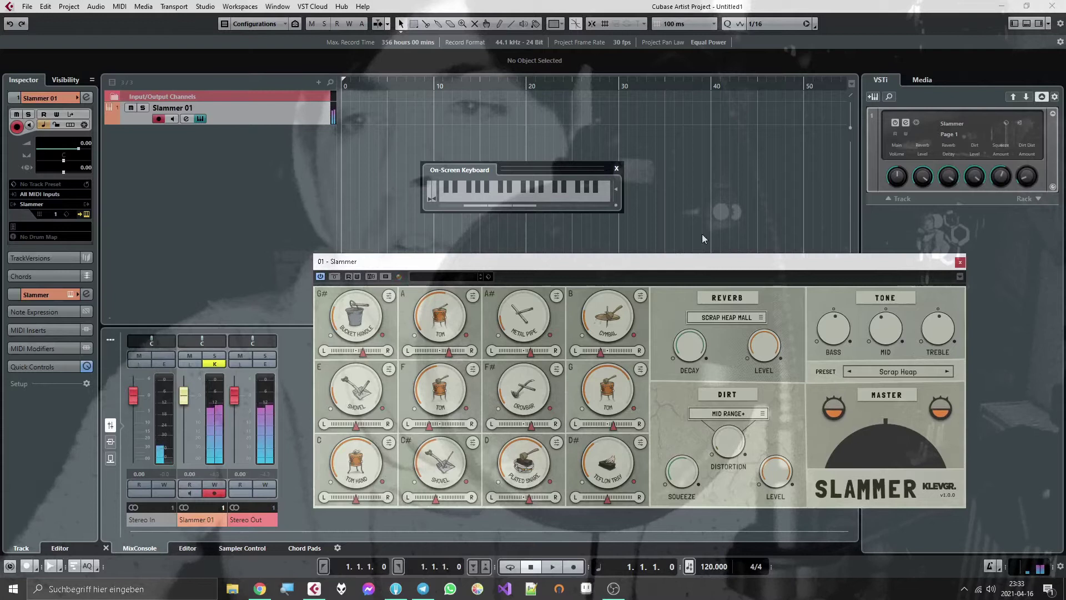
{"action": "left_click", "coordinate": [731, 316]}
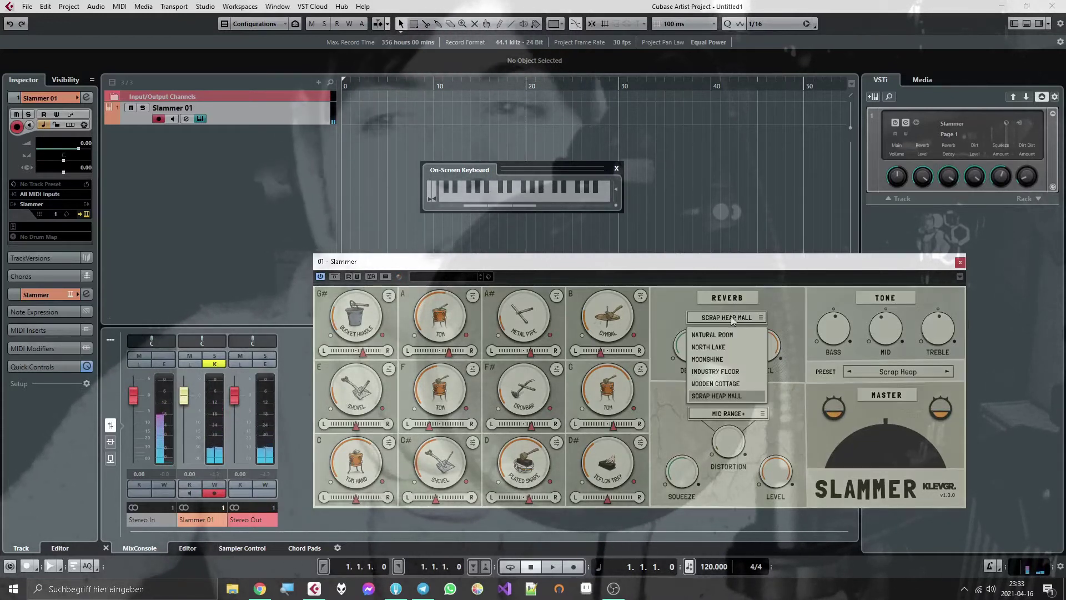
{"action": "left_click", "coordinate": [698, 358]}
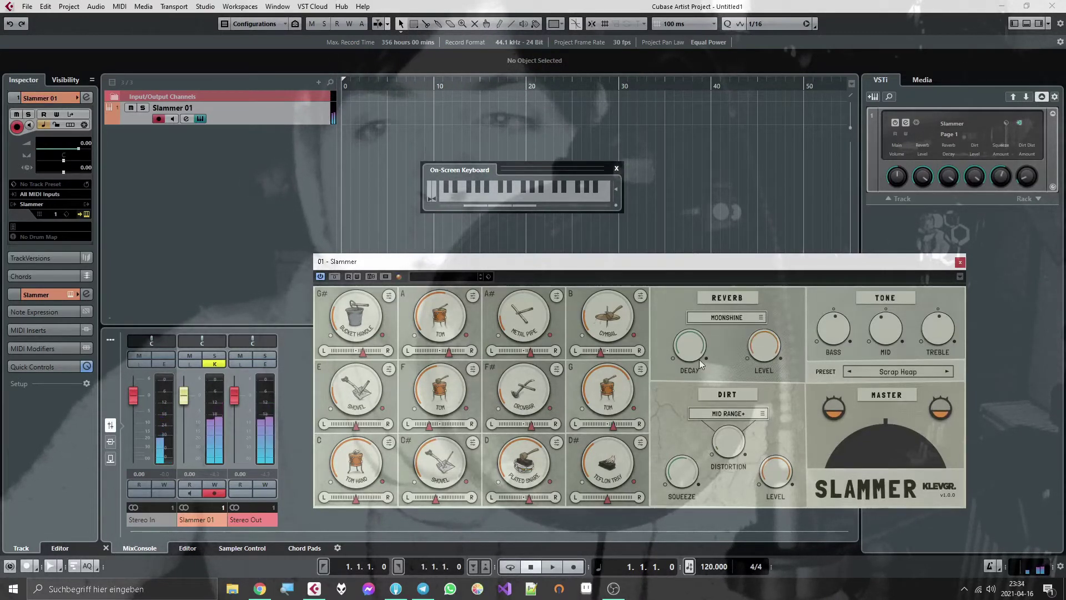
{"action": "left_click", "coordinate": [719, 318]}
{"action": "left_click", "coordinate": [728, 398]}
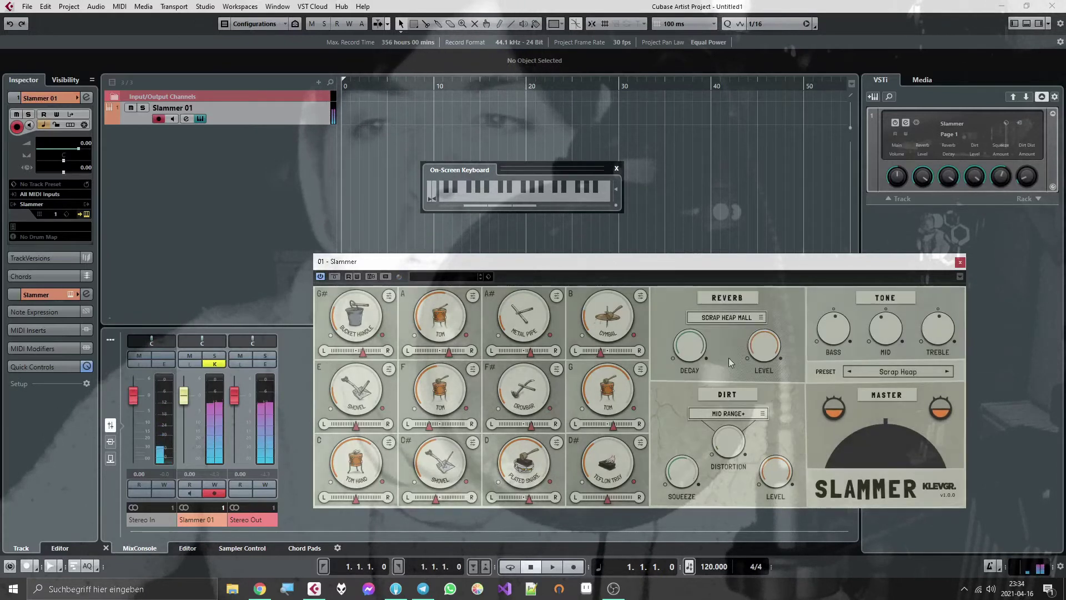
{"action": "left_click", "coordinate": [728, 318]}
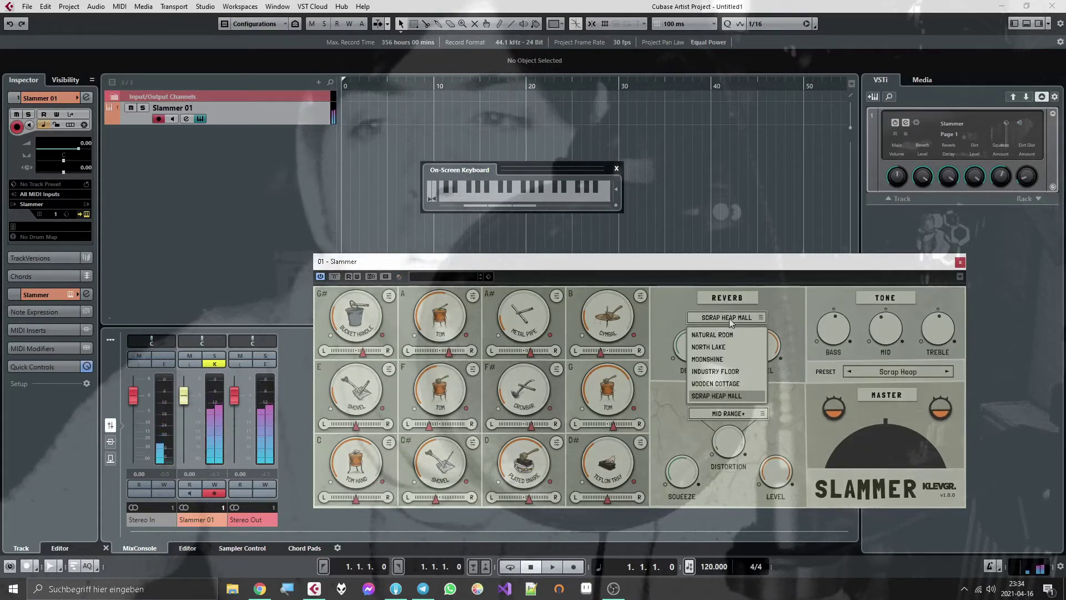
{"action": "left_click", "coordinate": [719, 355]}
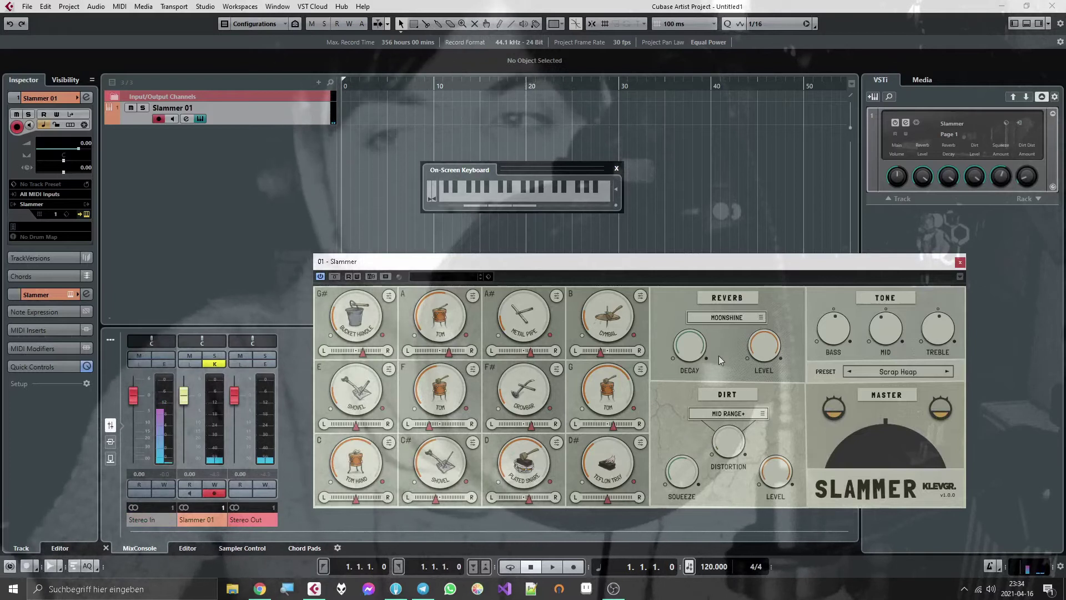
Move the Slammer window away from the VSTi rack and switch the reverb type to Industry Floor.
{"action": "left_click_drag", "start_coordinate": [681, 257], "coordinate": [618, 237]}
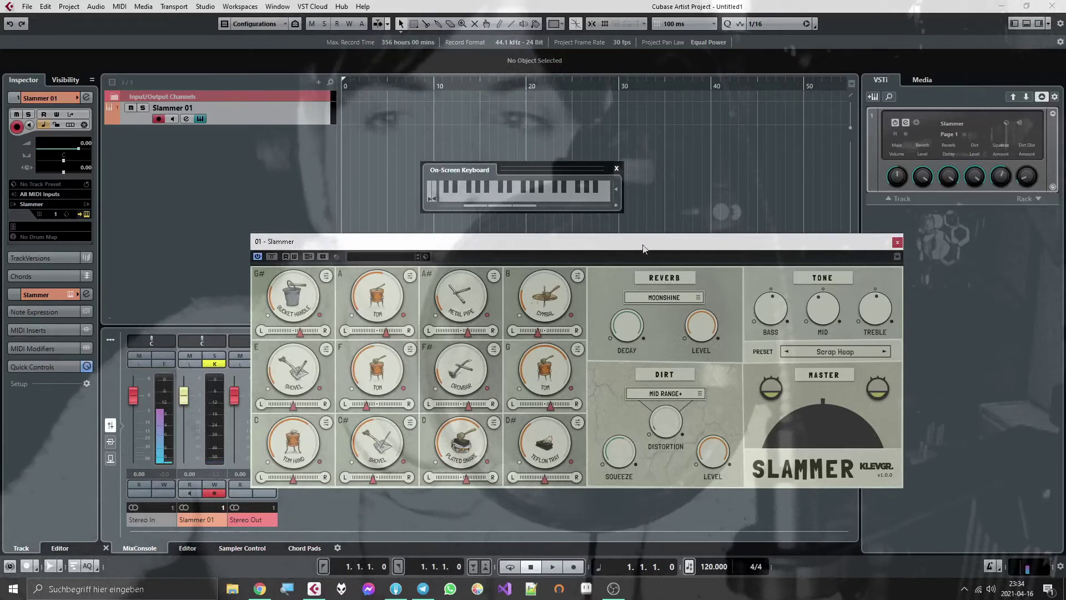
{"action": "left_click", "coordinate": [669, 298]}
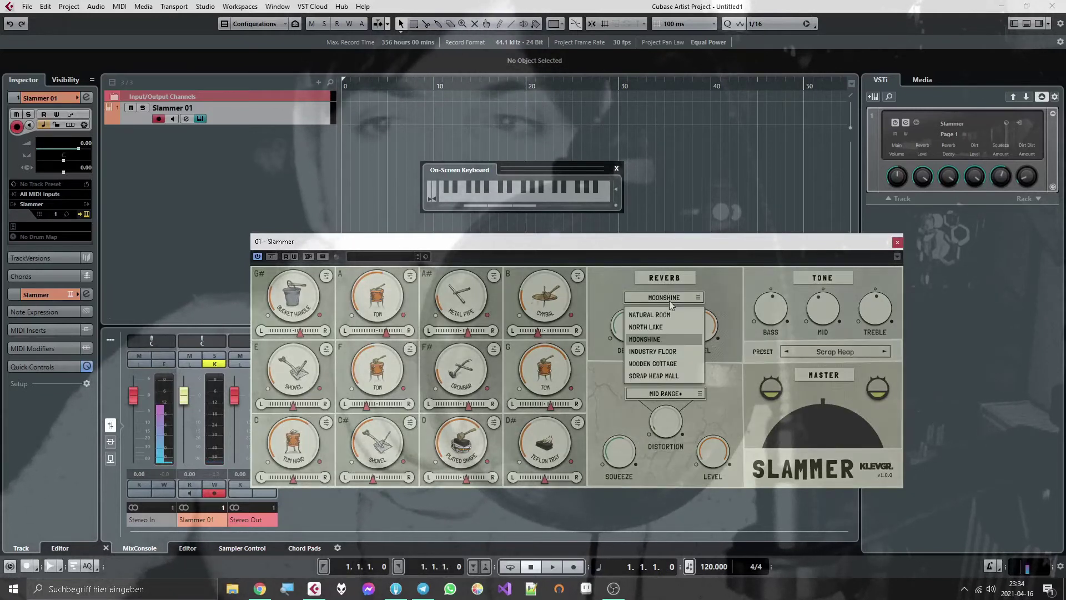
{"action": "left_click", "coordinate": [654, 352]}
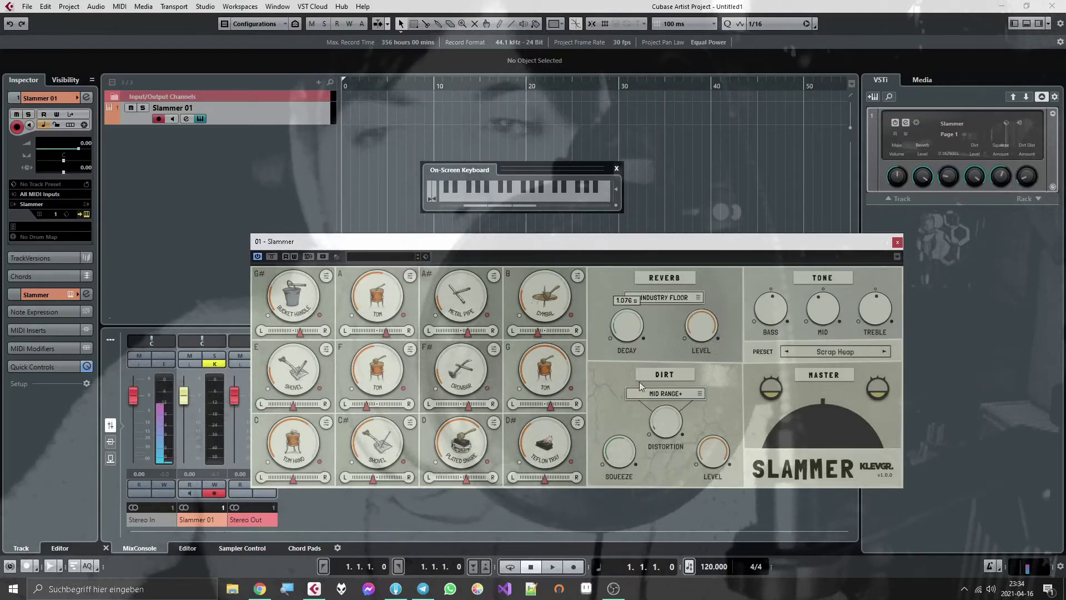
{"action": "left_click", "coordinate": [655, 297]}
{"action": "left_click", "coordinate": [642, 297]}
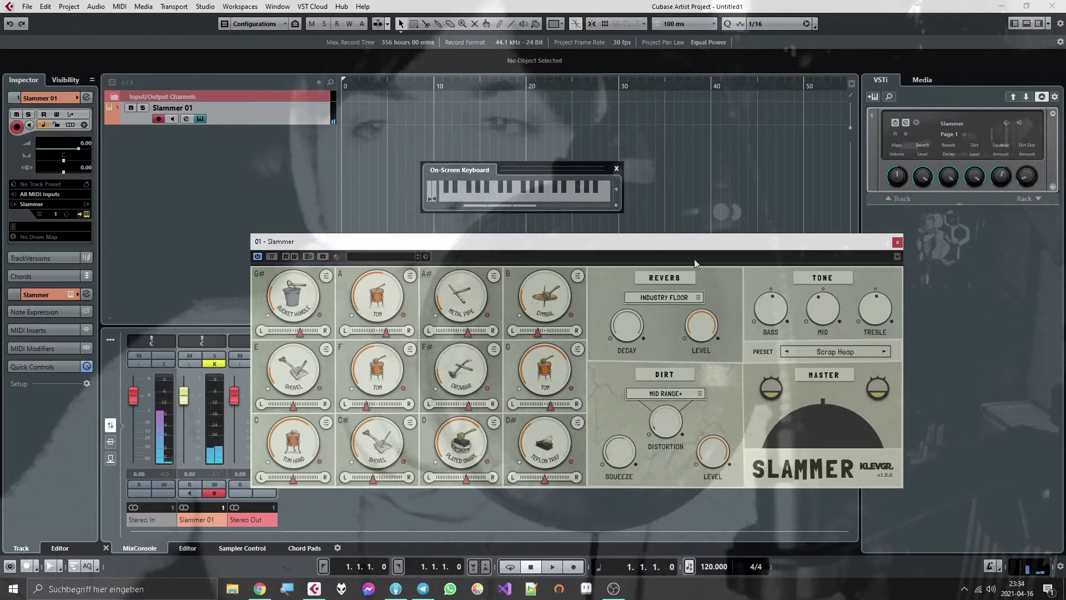
Switch the reverb type to Scrap Heap Mall, North Lake and Moonshine in turn for comparison.
{"action": "left_click", "coordinate": [659, 298]}
{"action": "left_click", "coordinate": [661, 358]}
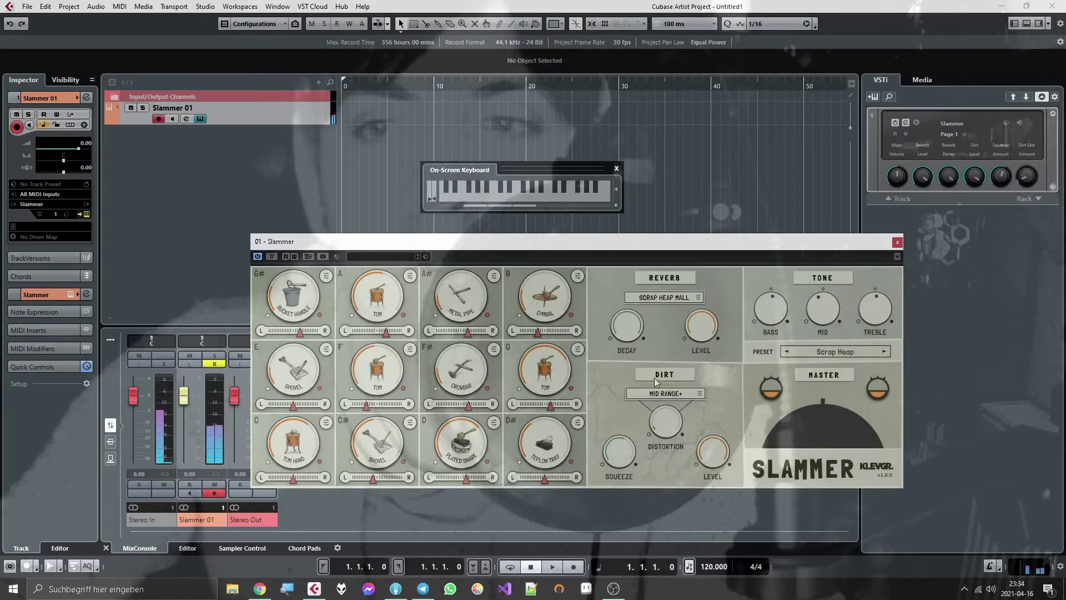
{"action": "left_click", "coordinate": [662, 298]}
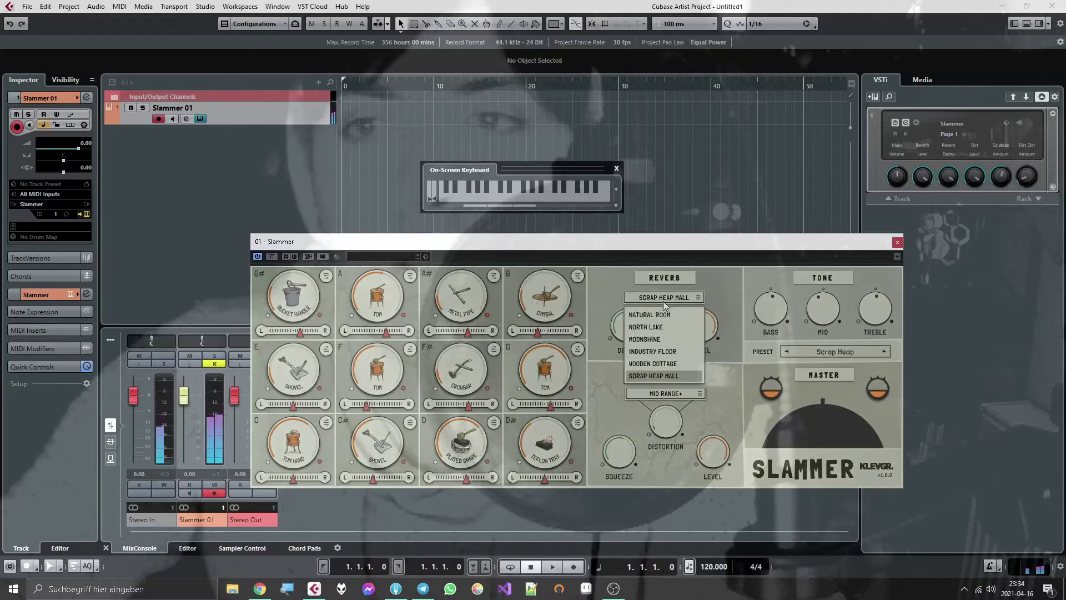
{"action": "left_click", "coordinate": [658, 327]}
{"action": "left_click", "coordinate": [658, 298]}
{"action": "left_click", "coordinate": [658, 298]}
{"action": "left_click", "coordinate": [658, 297]}
{"action": "left_click", "coordinate": [651, 336]}
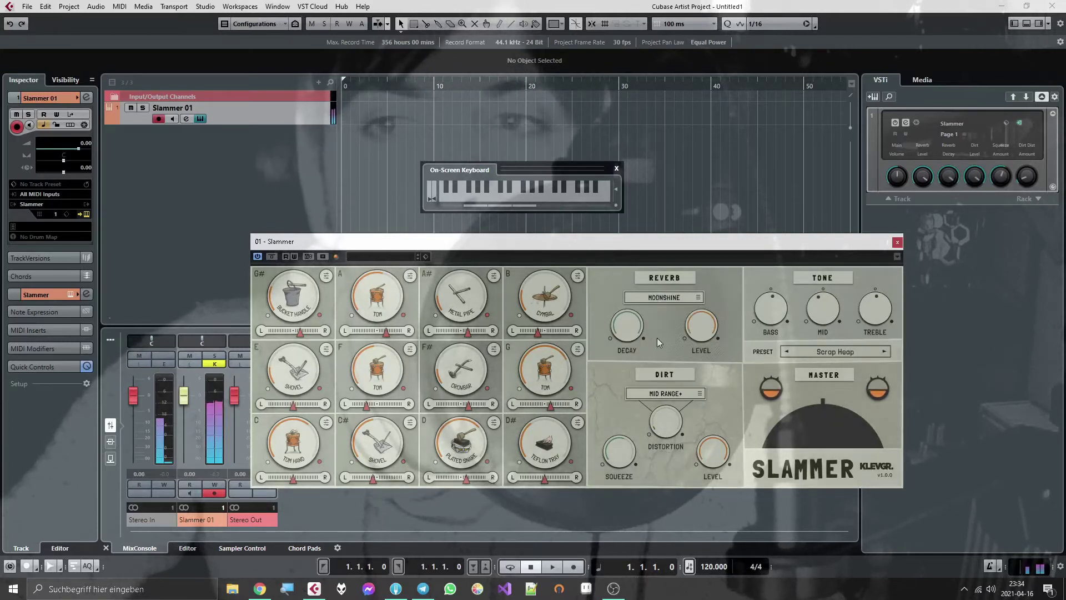
Switch the reverb type to Natural Room and North Lake while playing pads to compare their sound.
{"action": "left_click", "coordinate": [666, 298]}
{"action": "left_click", "coordinate": [657, 315]}
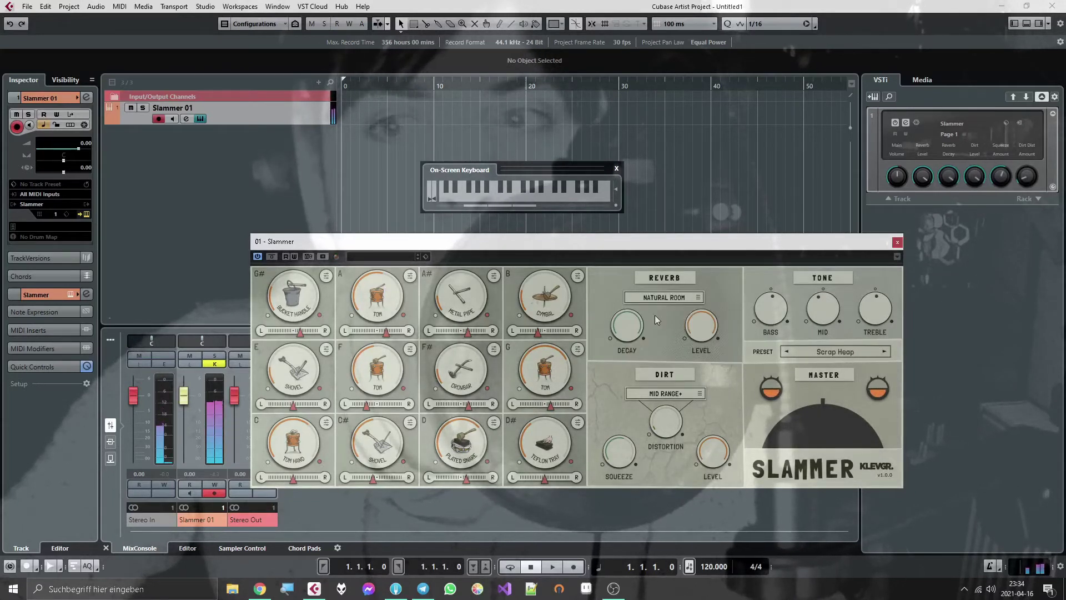
{"action": "key", "text": "q"}
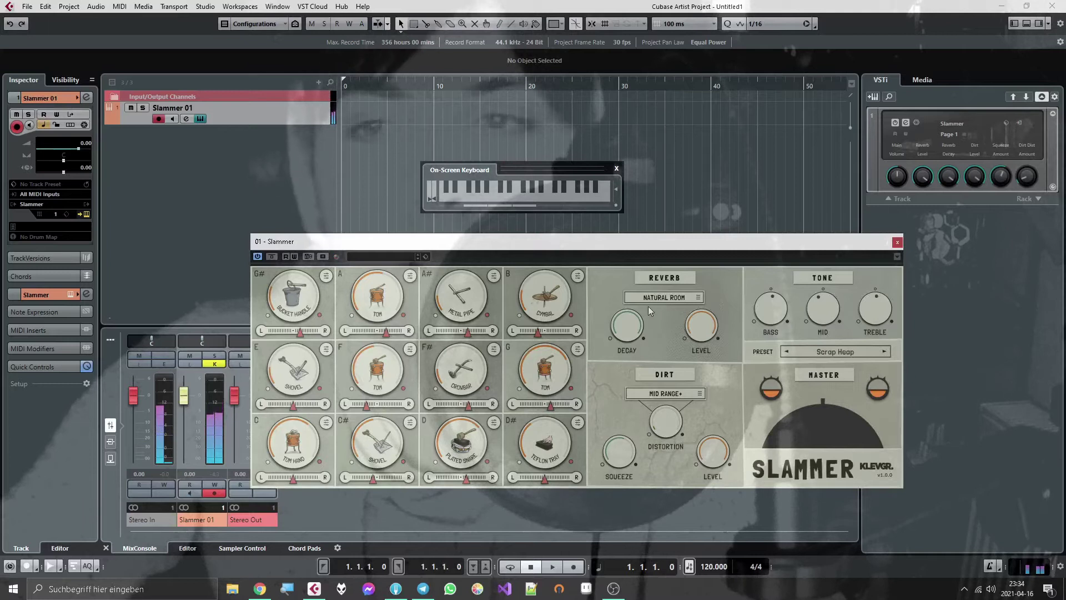
{"action": "left_click", "coordinate": [649, 302]}
{"action": "left_click", "coordinate": [655, 330]}
{"action": "key", "text": "w"}
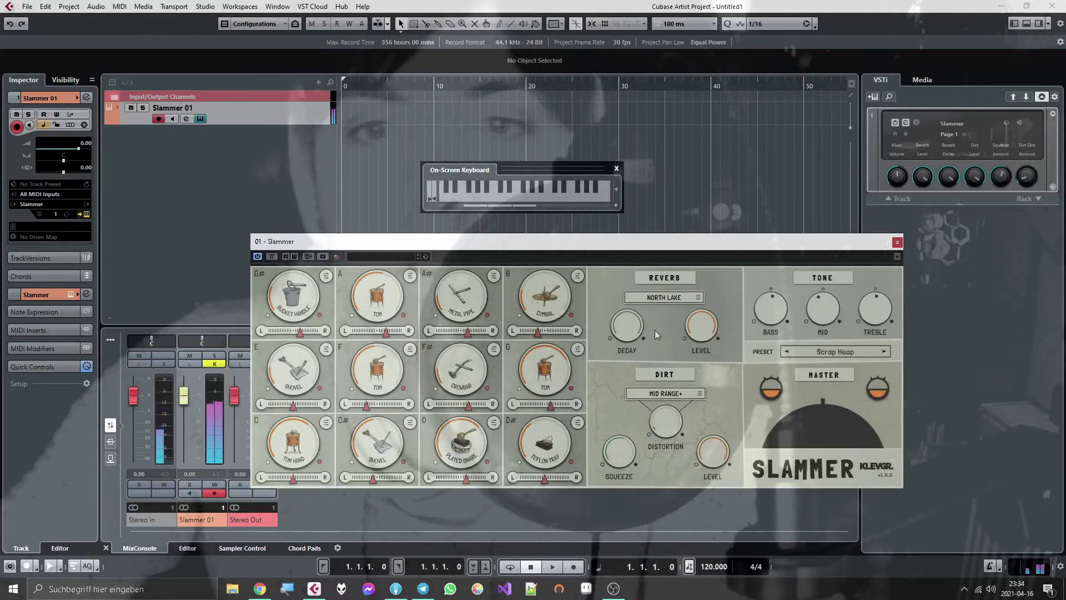
{"action": "key", "text": "w"}
{"action": "key", "text": "q"}
Set the reverb type to Wooden Cottage, play some pads and turn the reverb Level down.
{"action": "left_click", "coordinate": [656, 298]}
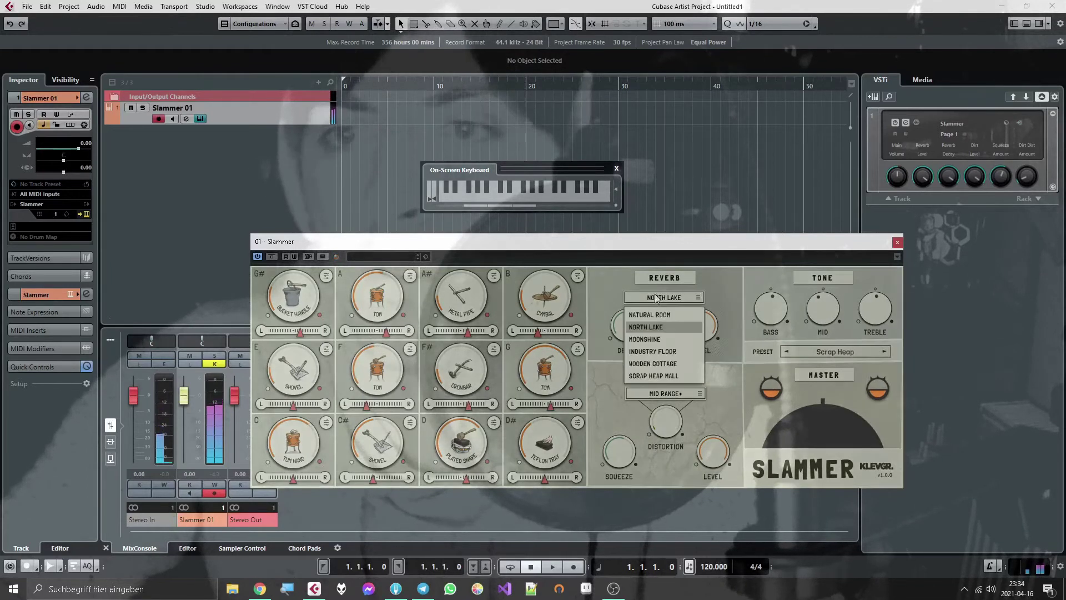
{"action": "left_click", "coordinate": [662, 363]}
{"action": "key", "text": "q"}
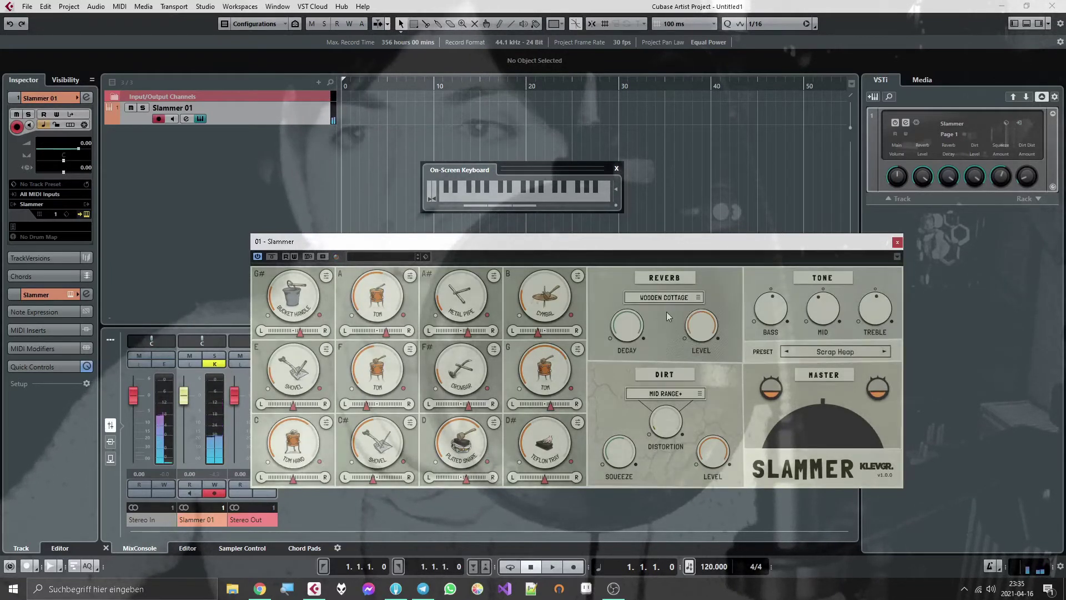
{"action": "key", "text": "w"}
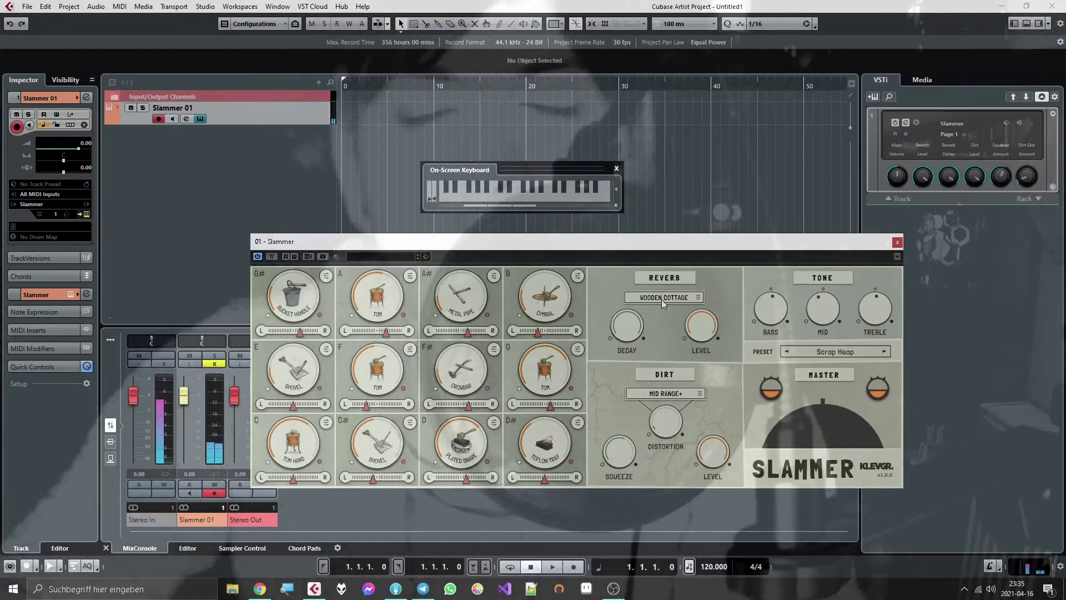
{"action": "left_click", "coordinate": [661, 299]}
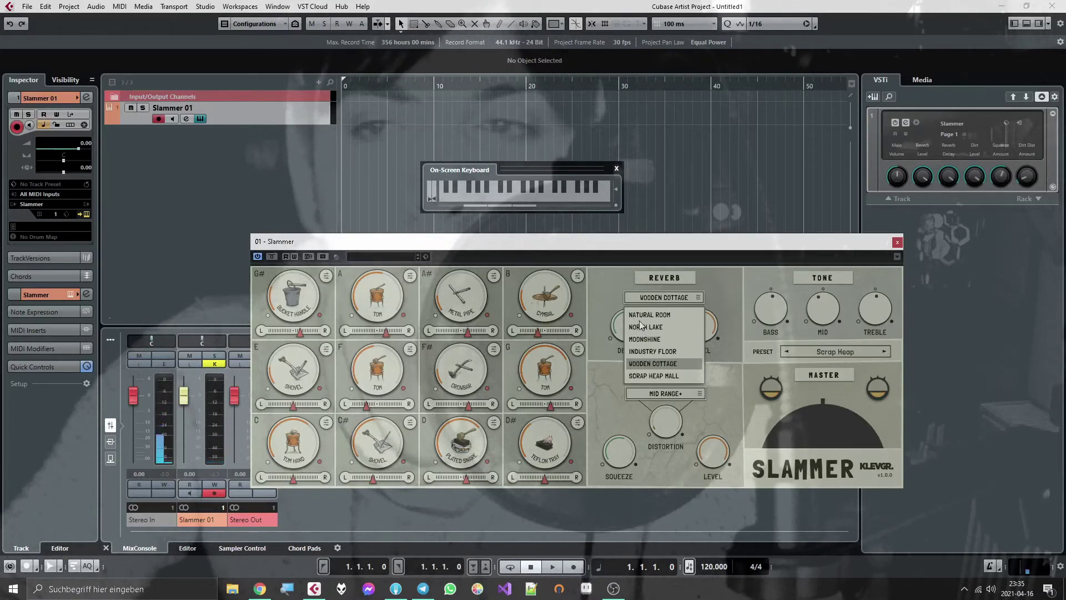
{"action": "left_click", "coordinate": [611, 270]}
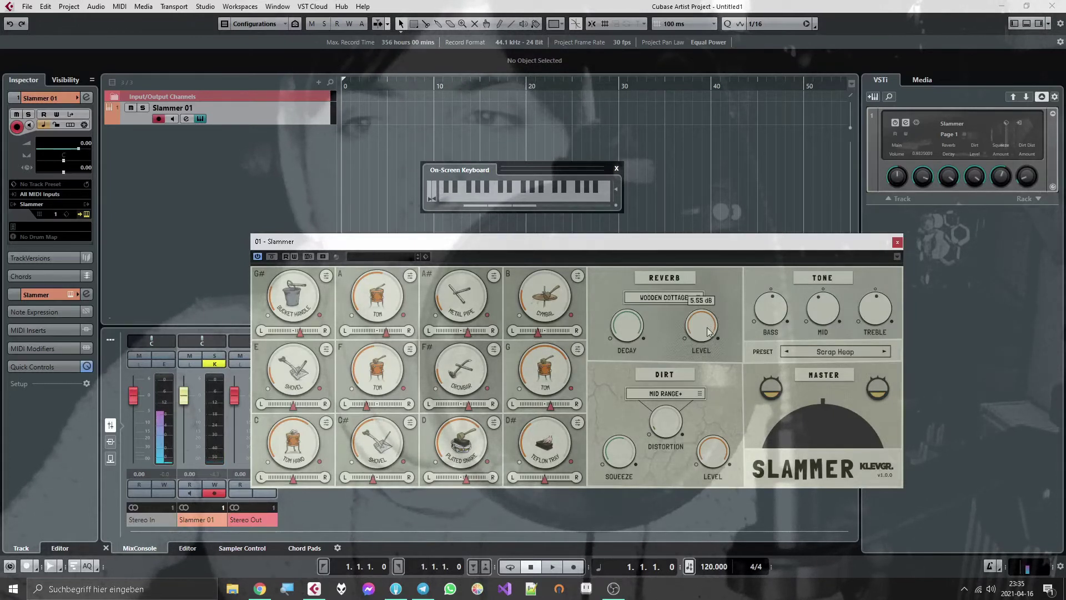
{"action": "mouse_move", "coordinate": [708, 346]}
{"action": "left_mouse_down"}
{"action": "mouse_move", "coordinate": [707, 357]}
{"action": "mouse_move", "coordinate": [664, 344]}
{"action": "mouse_move", "coordinate": [697, 335]}
{"action": "left_mouse_up"}
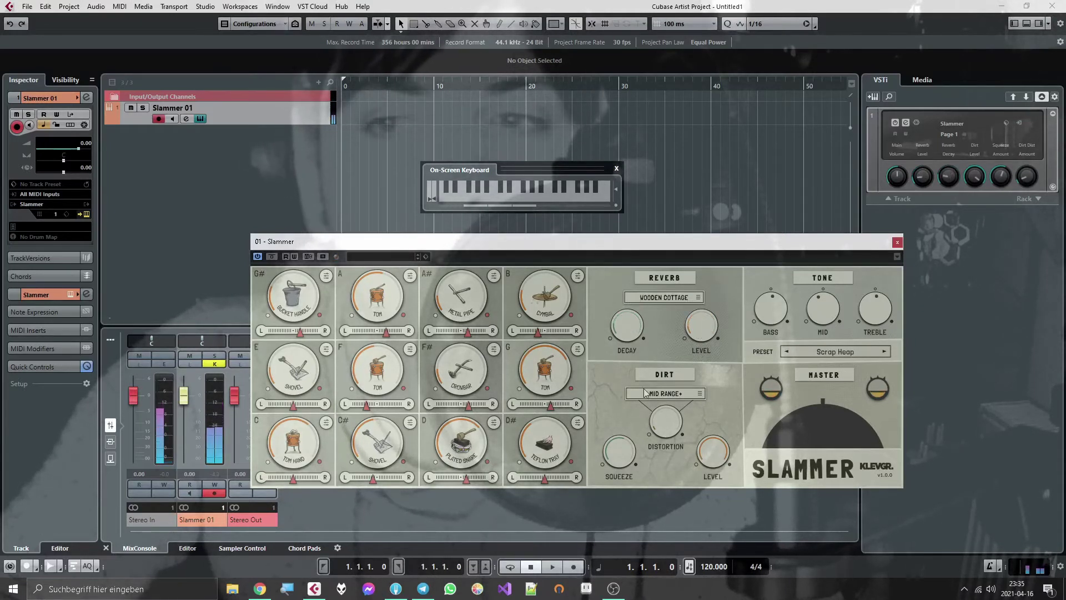
Turn up the Dirt Distortion and compare the Low End, Mid Range and High End modes, ending on High End.
{"action": "left_click_drag", "start_coordinate": [628, 456], "coordinate": [669, 355]}
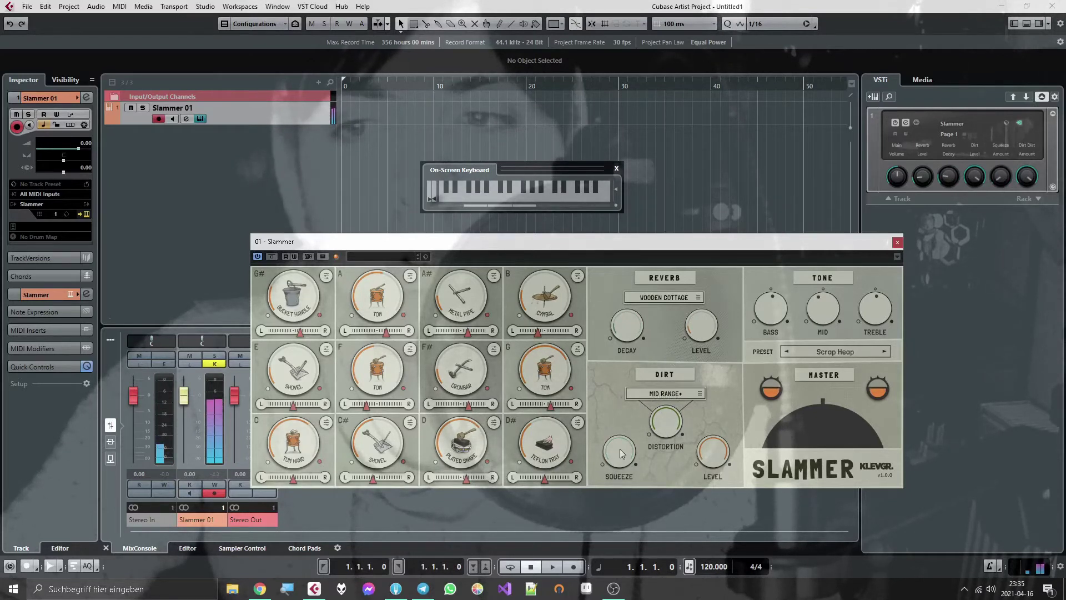
{"action": "left_click", "coordinate": [672, 395]}
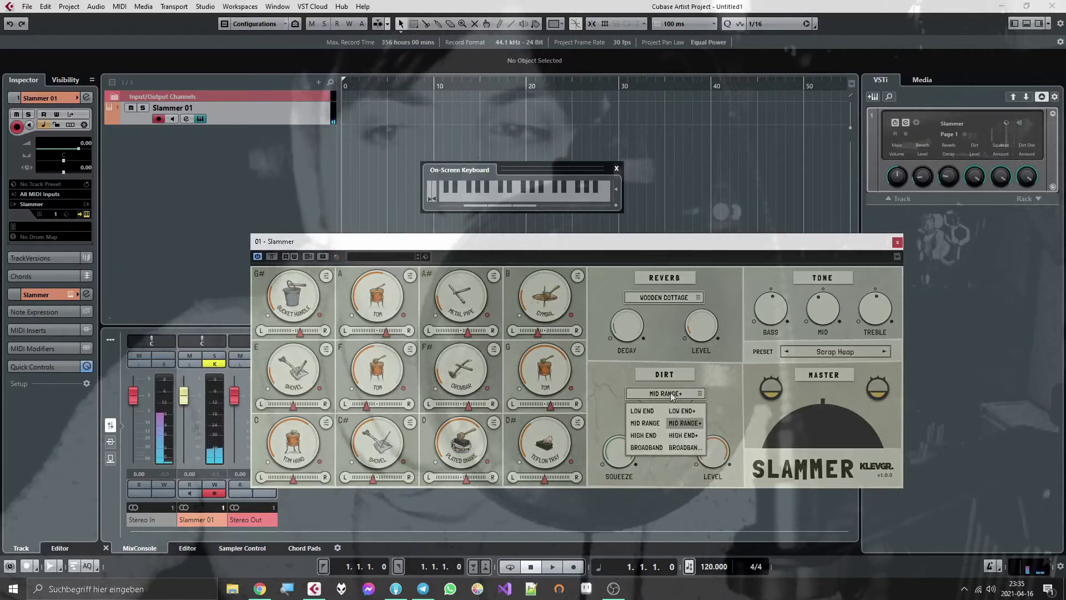
{"action": "left_click", "coordinate": [642, 412]}
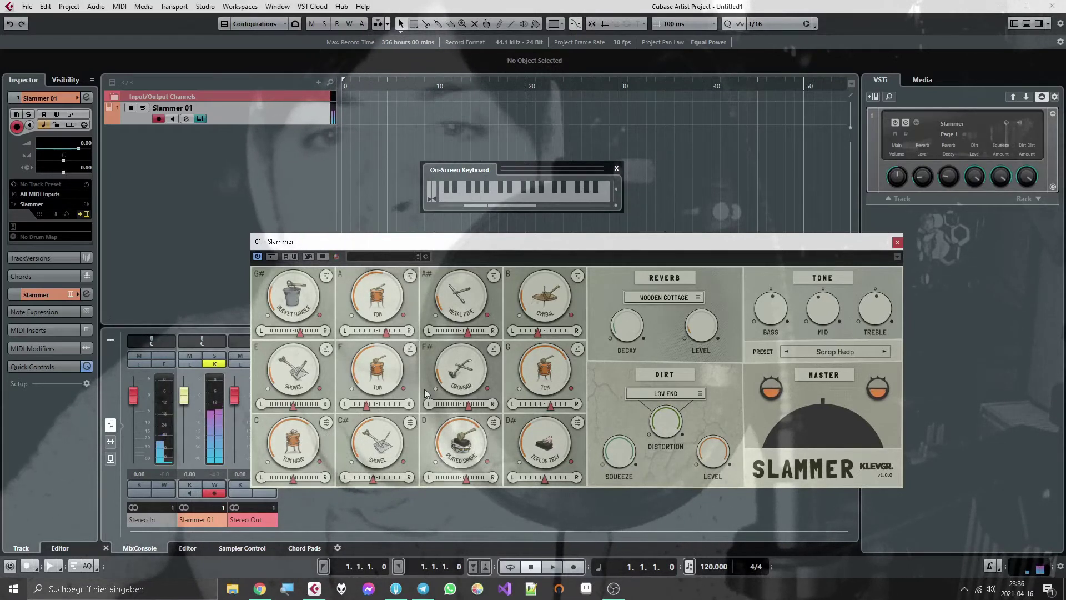
{"action": "left_click", "coordinate": [669, 395]}
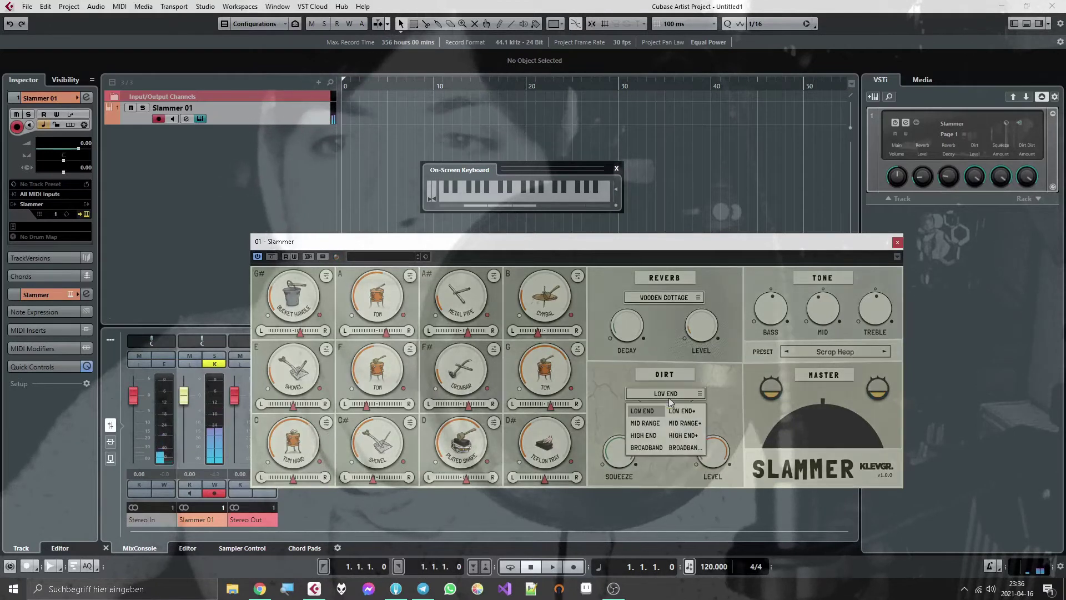
{"action": "left_click", "coordinate": [647, 424]}
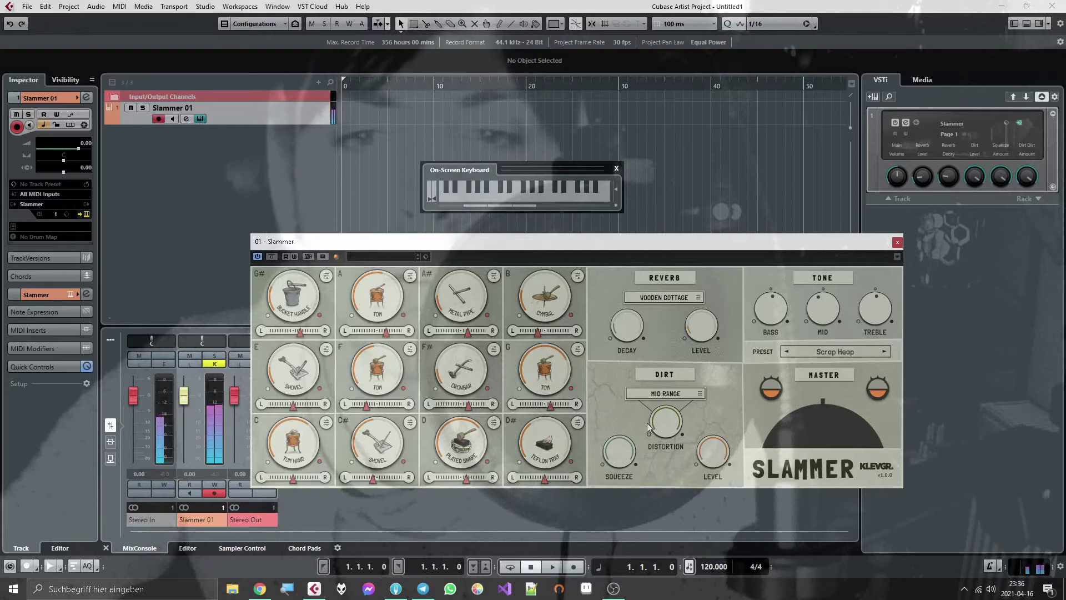
{"action": "left_click", "coordinate": [655, 394]}
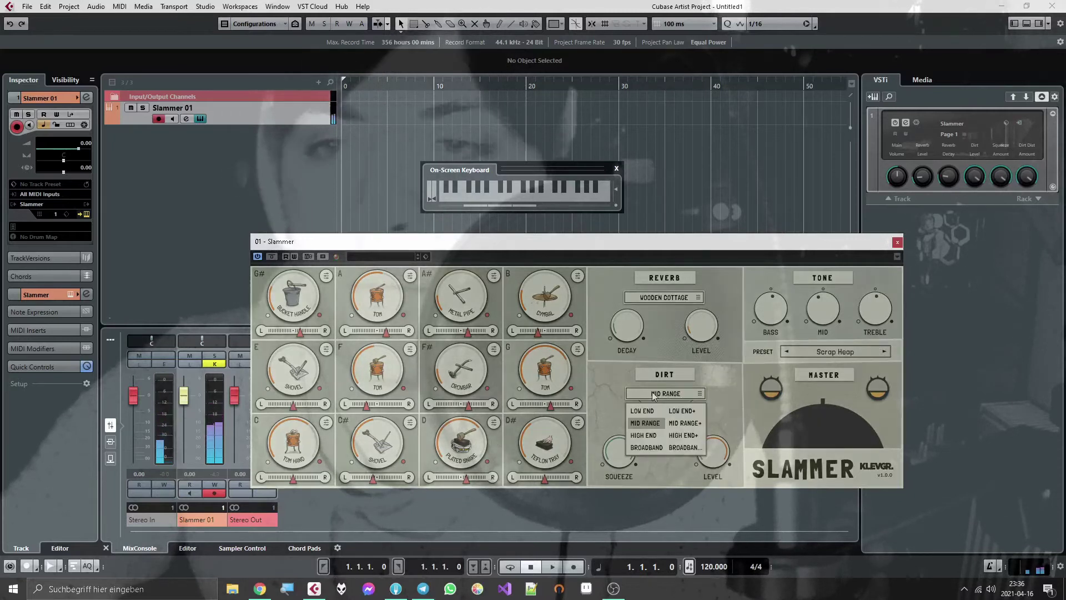
{"action": "left_click", "coordinate": [637, 437]}
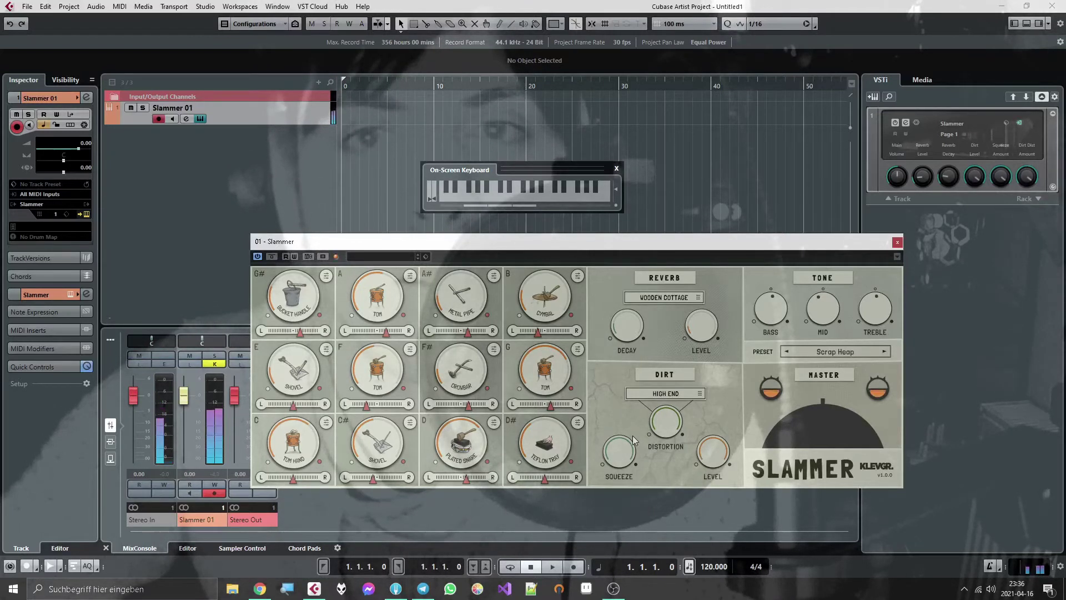
Insert FabFilter Pro-Q 2 in the first insert slot of the Slammer 01 channel.
{"action": "left_click", "coordinate": [186, 121]}
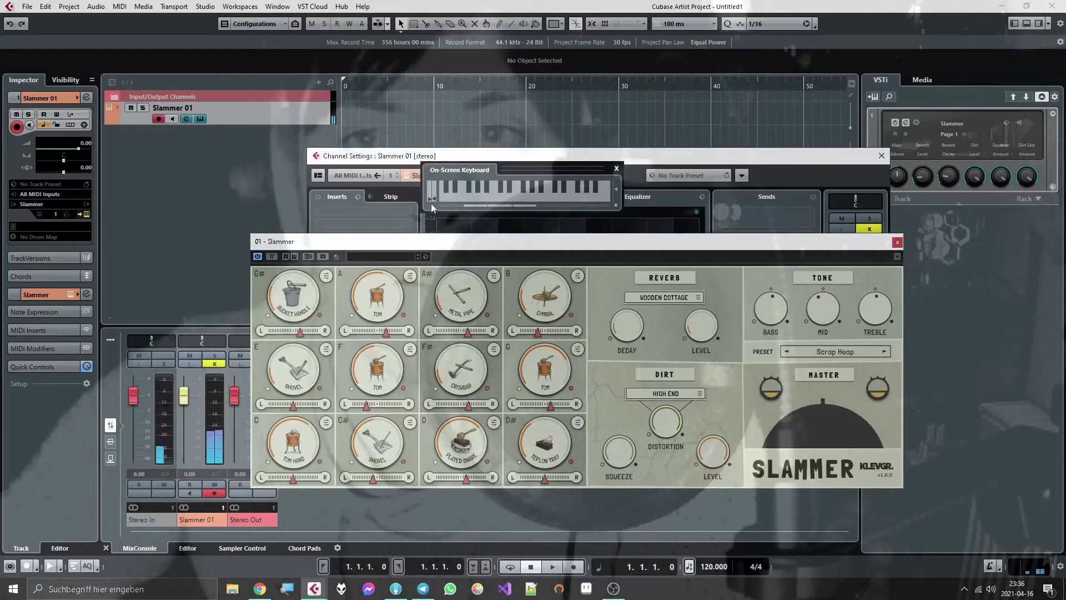
{"action": "left_click", "coordinate": [380, 212]}
{"action": "type", "text": "pro-q"}
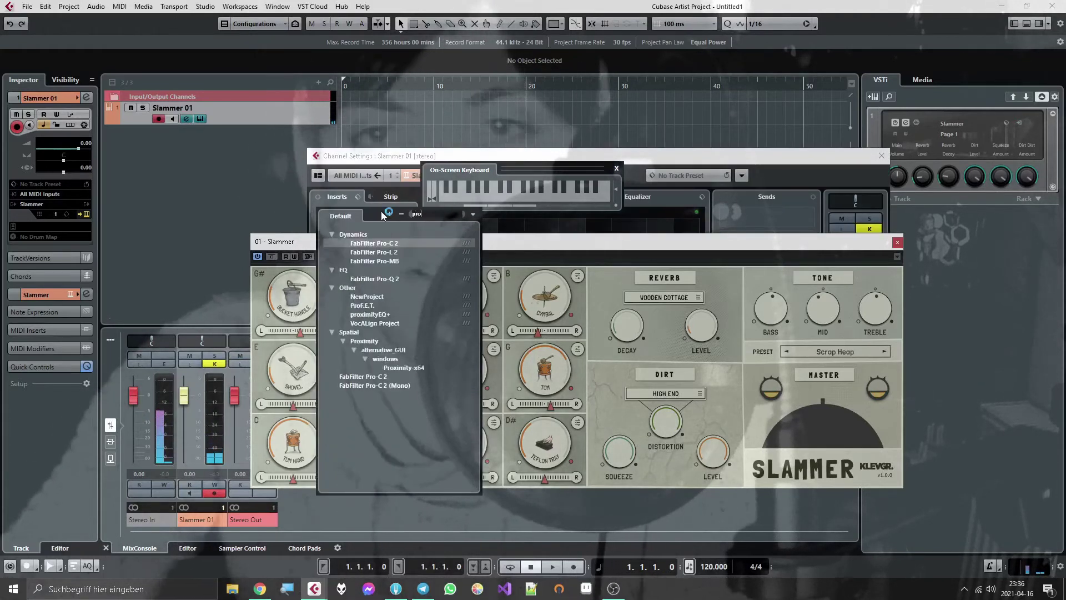
{"action": "key", "text": "Return"}
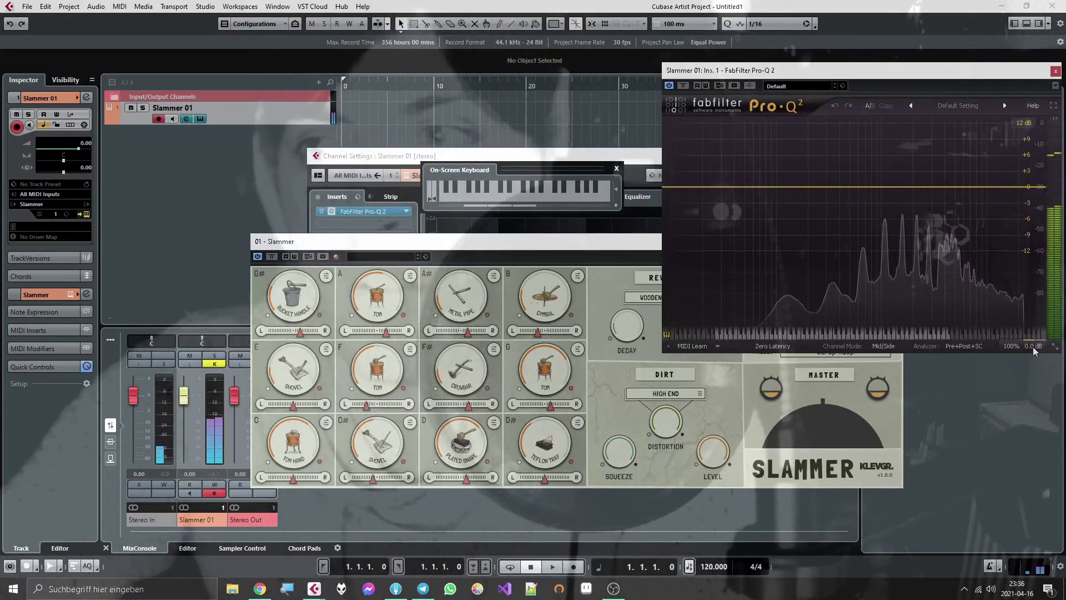
Adjust the spectrum analyzer, add a narrow bell boost at the high-frequency peak and sweep it down to about 2783 Hz.
{"action": "left_click", "coordinate": [949, 346]}
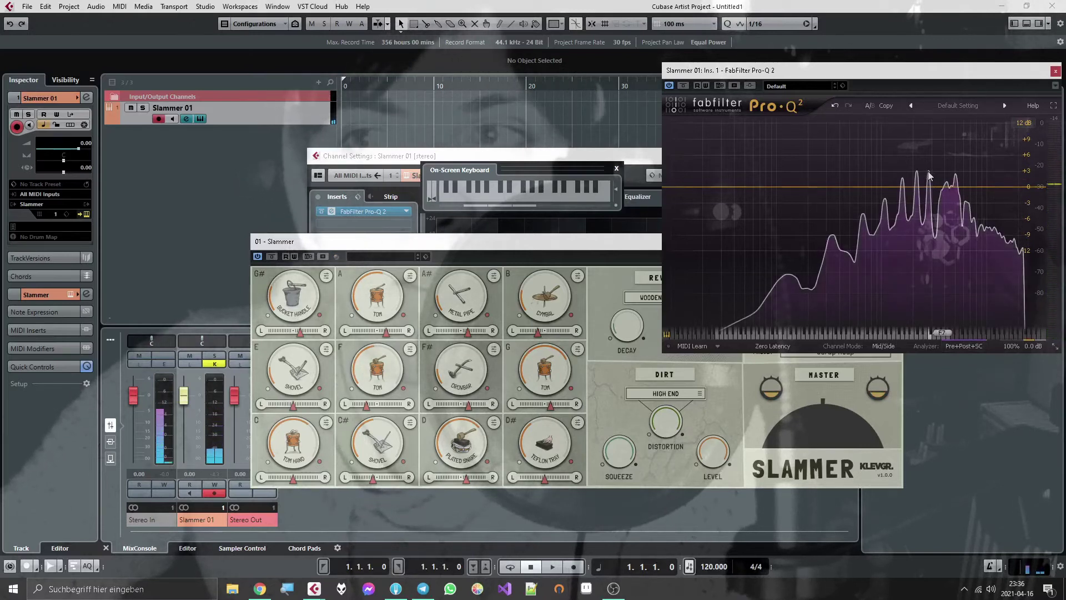
{"action": "left_click_drag", "start_coordinate": [955, 173], "coordinate": [954, 129]}
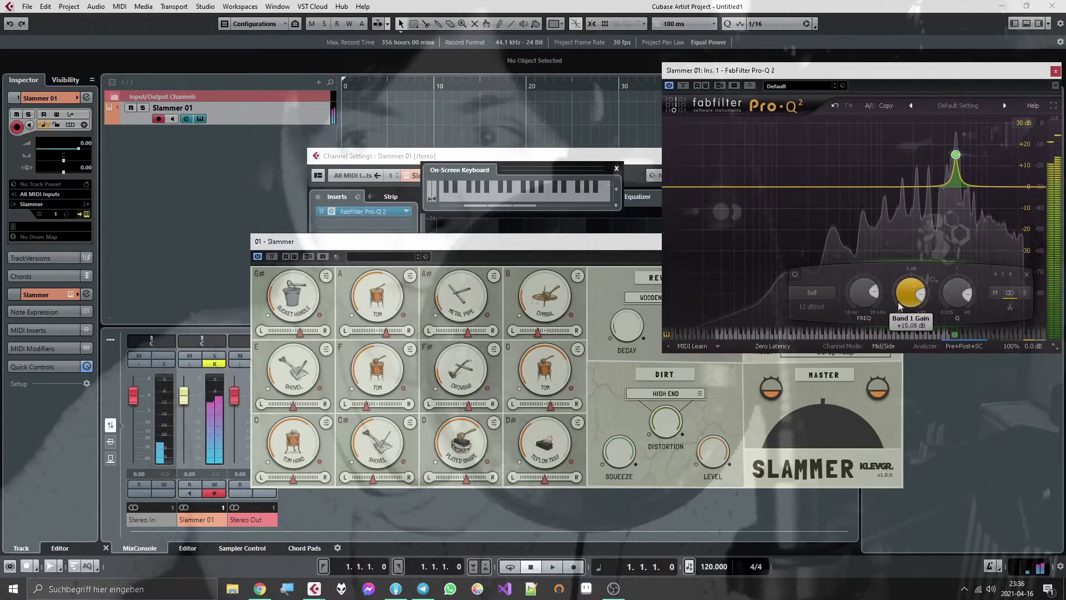
{"action": "scroll", "coordinate": [858, 299], "scroll_direction": "down", "scroll_amount": 3}
{"action": "left_click_drag", "start_coordinate": [858, 299], "coordinate": [859, 309]}
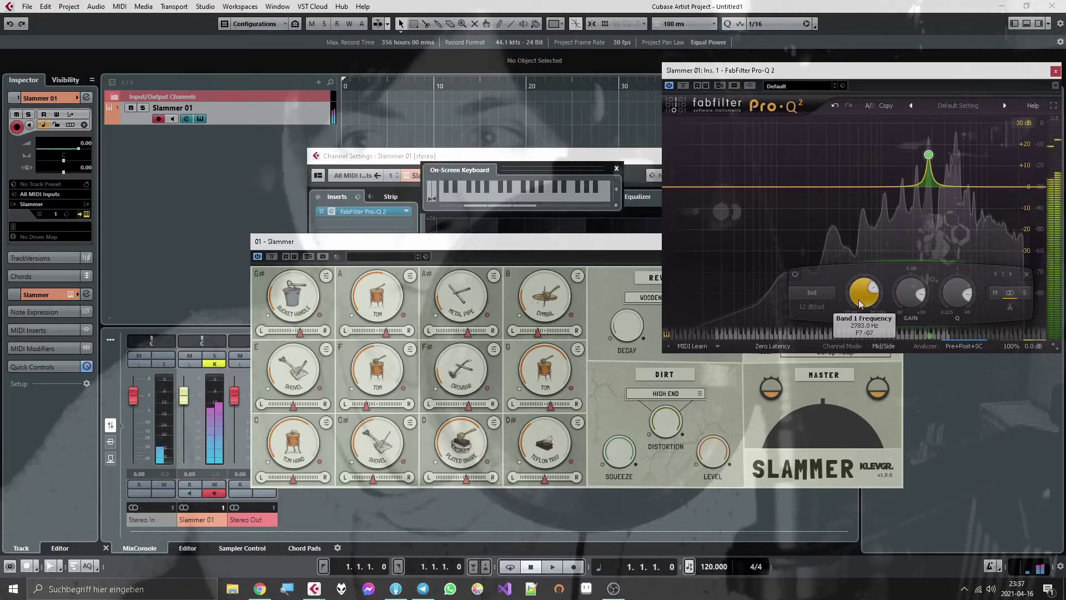
{"action": "scroll", "coordinate": [911, 293], "scroll_direction": "up", "scroll_amount": 3}
Change the EQ band to a Notch, widen its Q and sweep its frequency up to about 10457 Hz.
{"action": "left_click", "coordinate": [811, 294]}
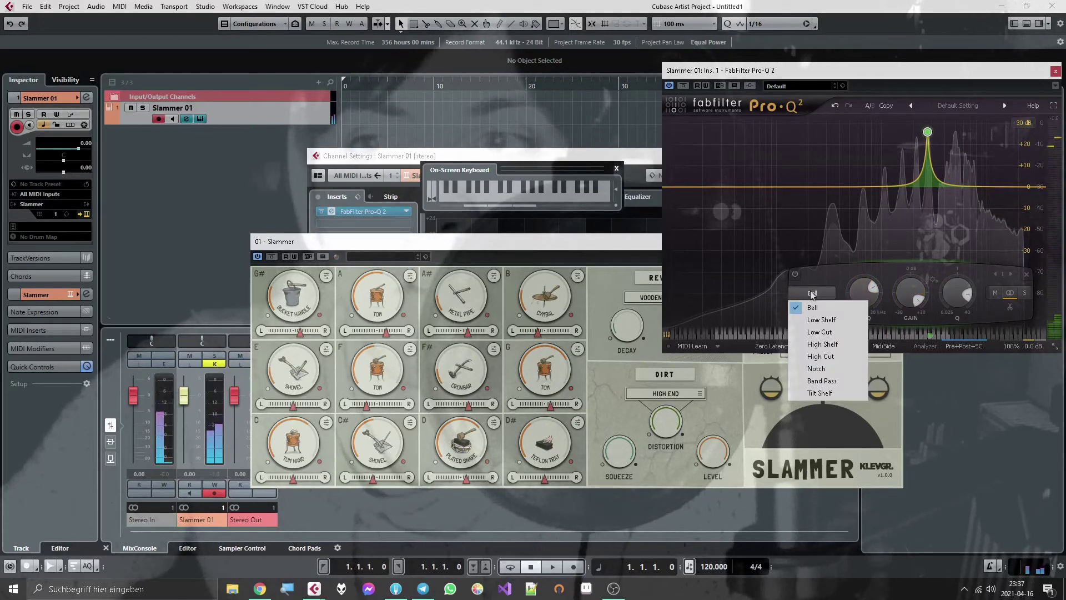
{"action": "left_click", "coordinate": [822, 369]}
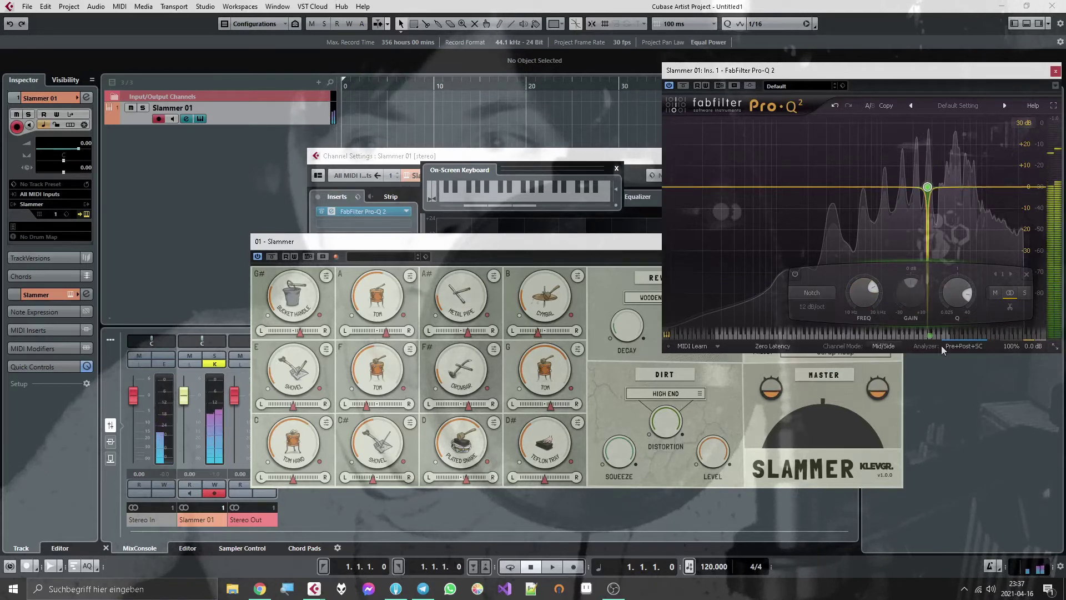
{"action": "scroll", "coordinate": [862, 285], "scroll_direction": "up", "scroll_amount": 4}
{"action": "scroll", "coordinate": [957, 293], "scroll_direction": "down", "scroll_amount": 5}
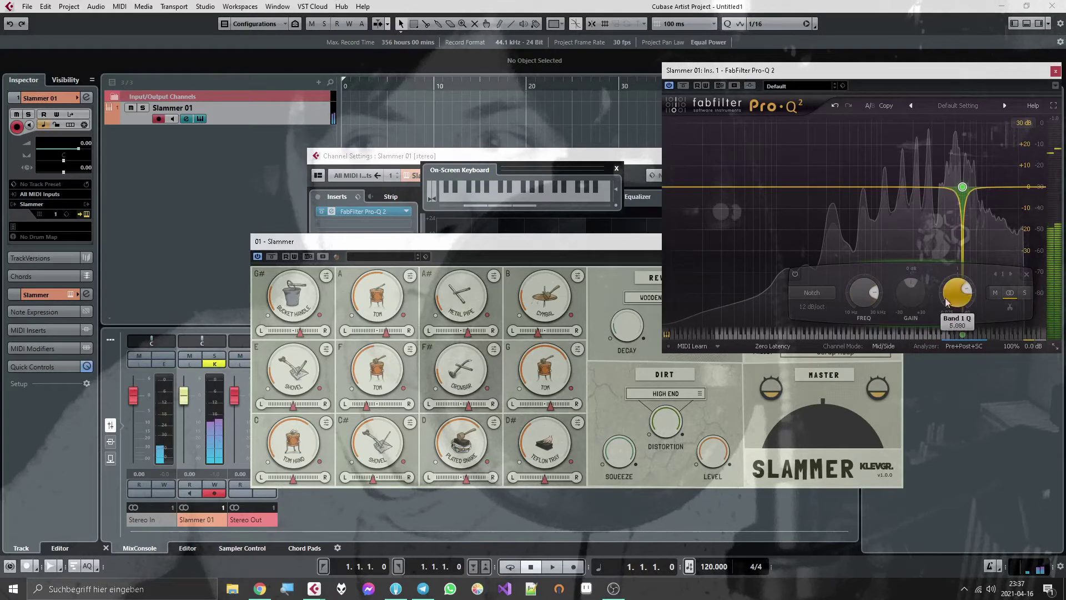
{"action": "scroll", "coordinate": [883, 295], "scroll_direction": "up", "scroll_amount": 3}
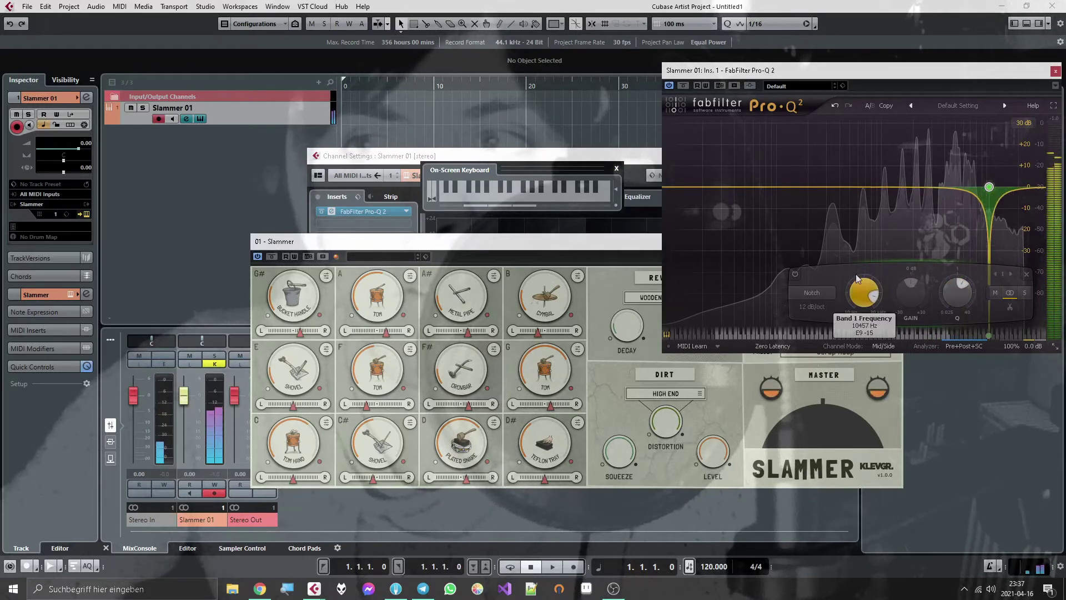
Steepen the notch to 96 dB/oct with a Q of about 2.652 and sweep its frequency lower.
{"action": "scroll", "coordinate": [814, 308], "scroll_direction": "up", "scroll_amount": 2}
{"action": "scroll", "coordinate": [815, 308], "scroll_direction": "up", "scroll_amount": 5}
{"action": "left_click_drag", "start_coordinate": [938, 311], "coordinate": [954, 290]}
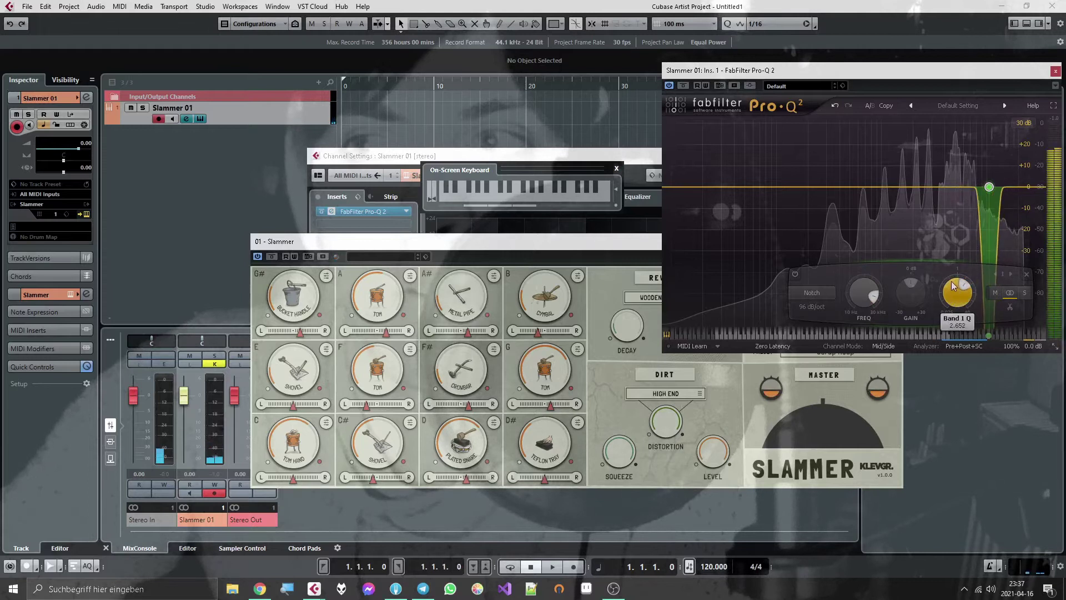
{"action": "left_click_drag", "start_coordinate": [857, 295], "coordinate": [856, 331]}
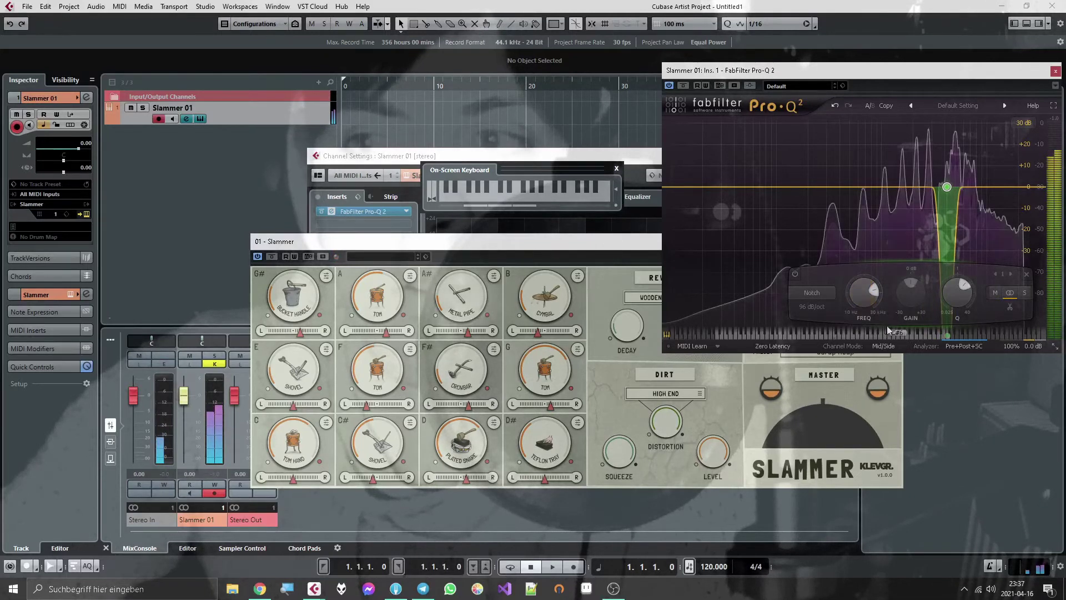
Narrow the notch band to a Q of about 7.233 and sweep its frequency to about 3624.6 Hz.
{"action": "left_click_drag", "start_coordinate": [952, 293], "coordinate": [951, 287]}
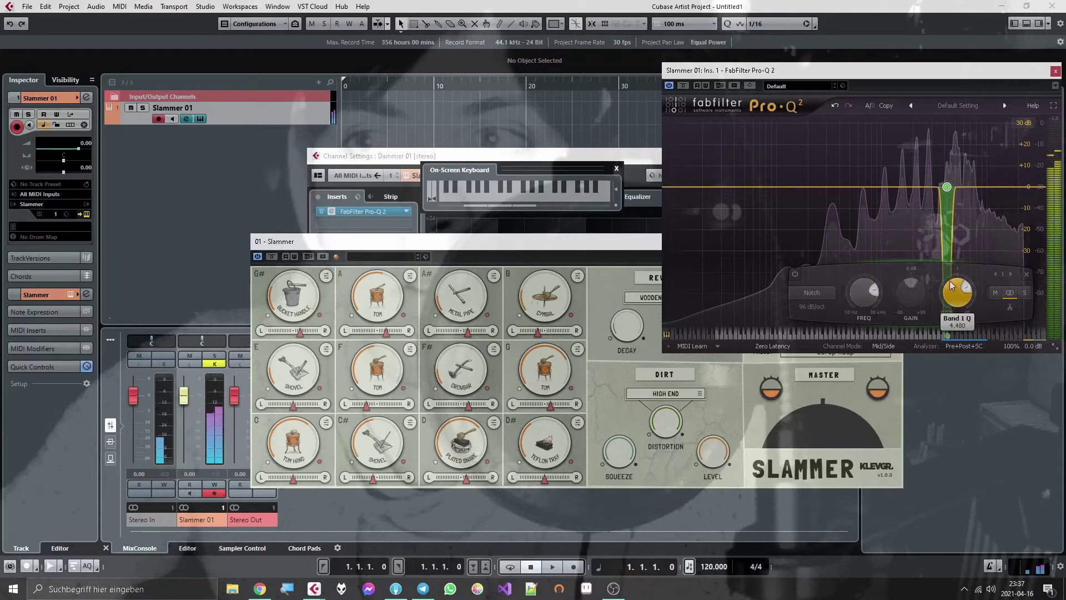
{"action": "left_click_drag", "start_coordinate": [859, 298], "coordinate": [860, 302]}
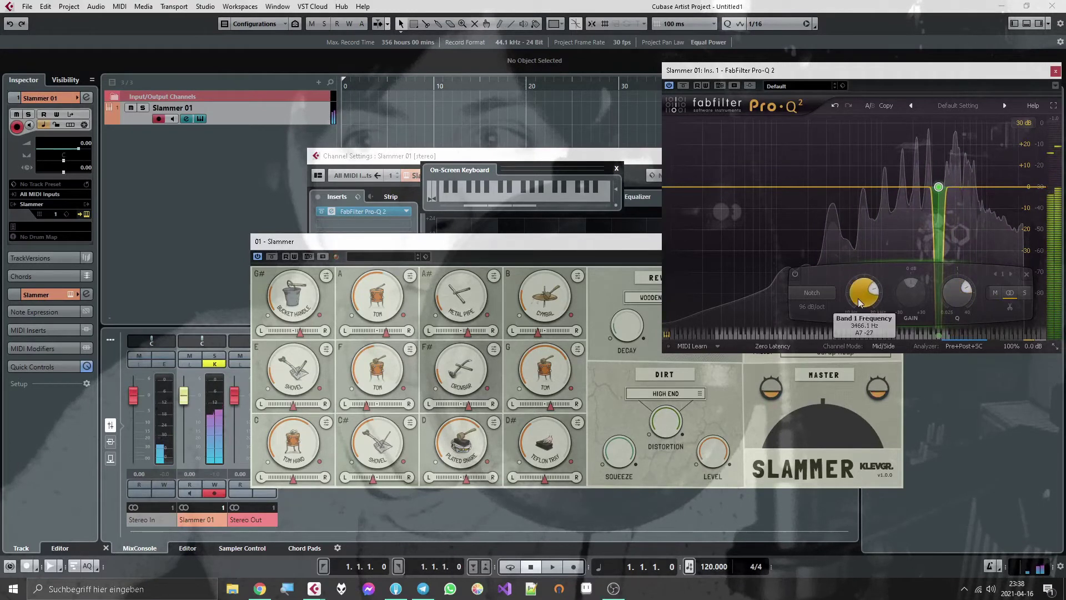
{"action": "mouse_move", "coordinate": [951, 292]}
{"action": "left_mouse_down"}
{"action": "mouse_move", "coordinate": [953, 279]}
{"action": "mouse_move", "coordinate": [953, 288]}
{"action": "left_mouse_up"}
{"action": "left_click_drag", "start_coordinate": [864, 294], "coordinate": [863, 297]}
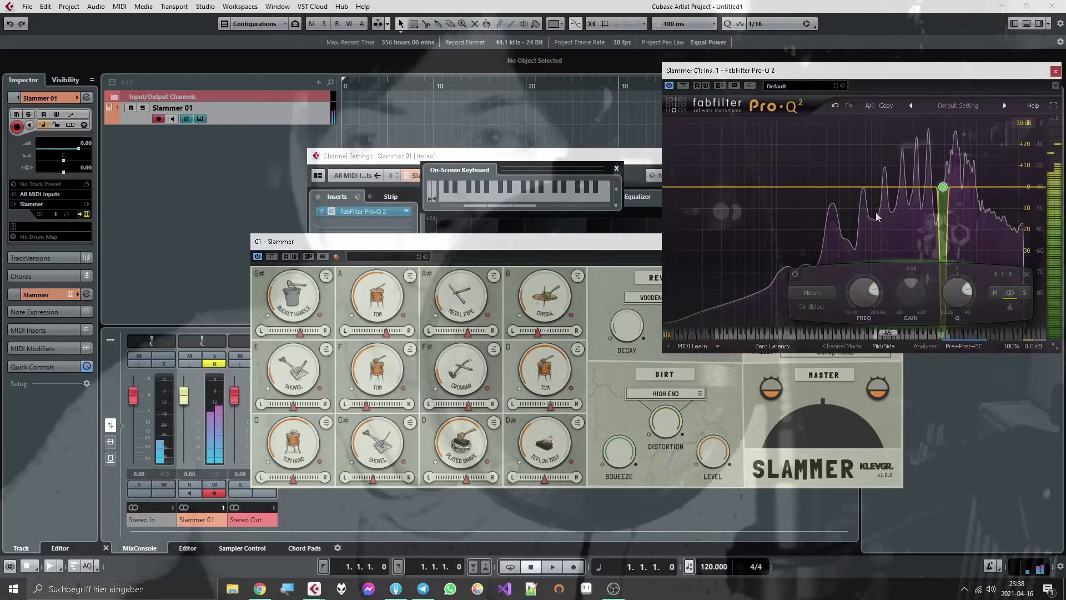
{"action": "mouse_move", "coordinate": [943, 189]}
{"action": "left_click_drag", "start_coordinate": [954, 293], "coordinate": [953, 291]}
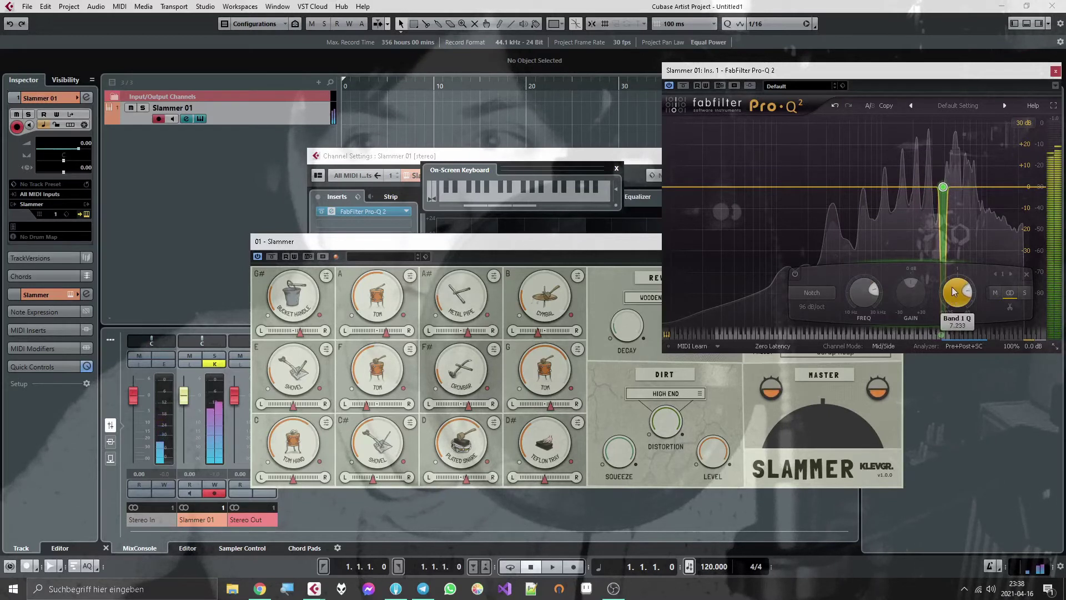
{"action": "left_click_drag", "start_coordinate": [858, 289], "coordinate": [859, 293]}
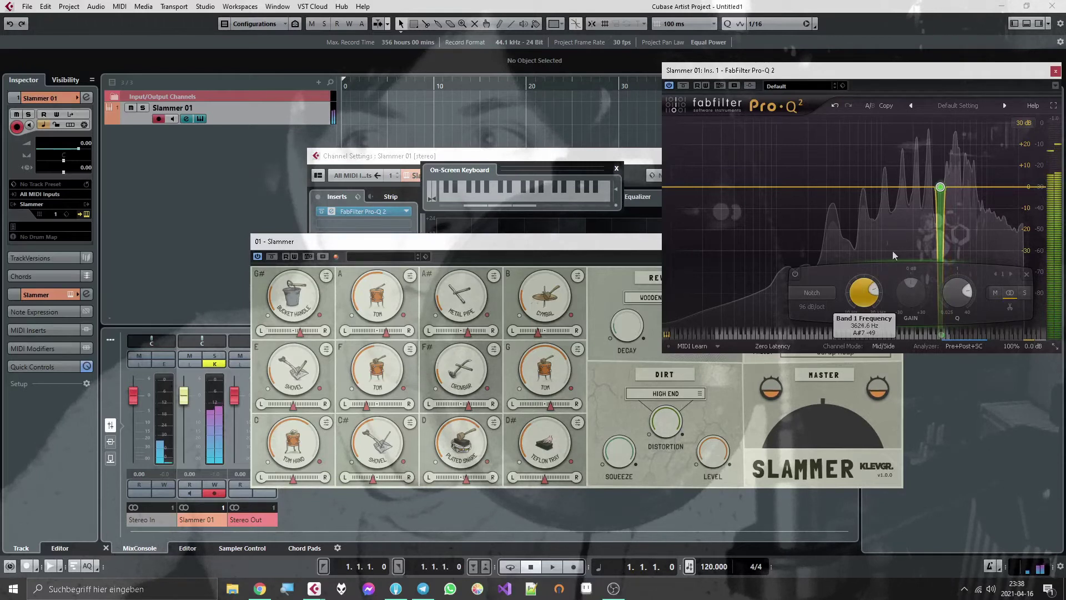
Examine the notched frequency spectrum in the full-screen EQ view, return to the normal window and compare with the EQ bypassed.
{"action": "left_click", "coordinate": [1026, 123]}
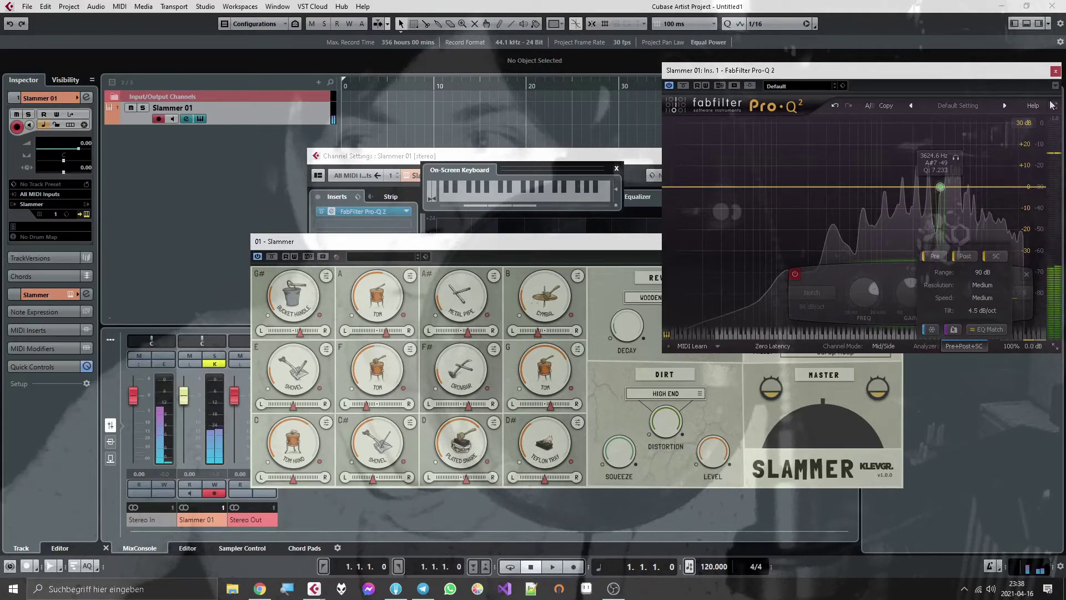
{"action": "left_click", "coordinate": [1052, 105]}
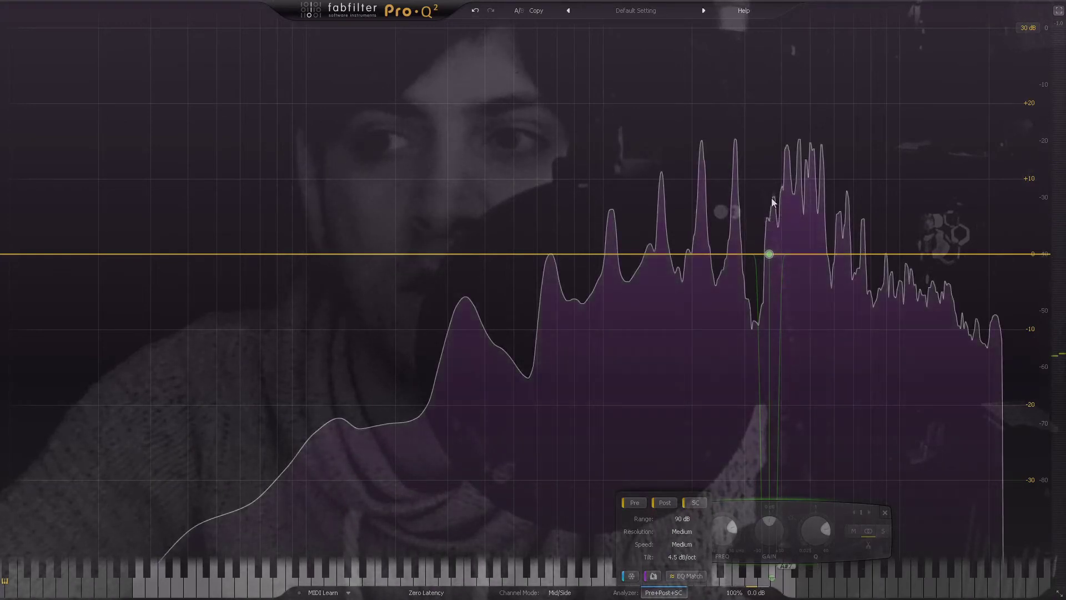
{"action": "key", "text": "Delete"}
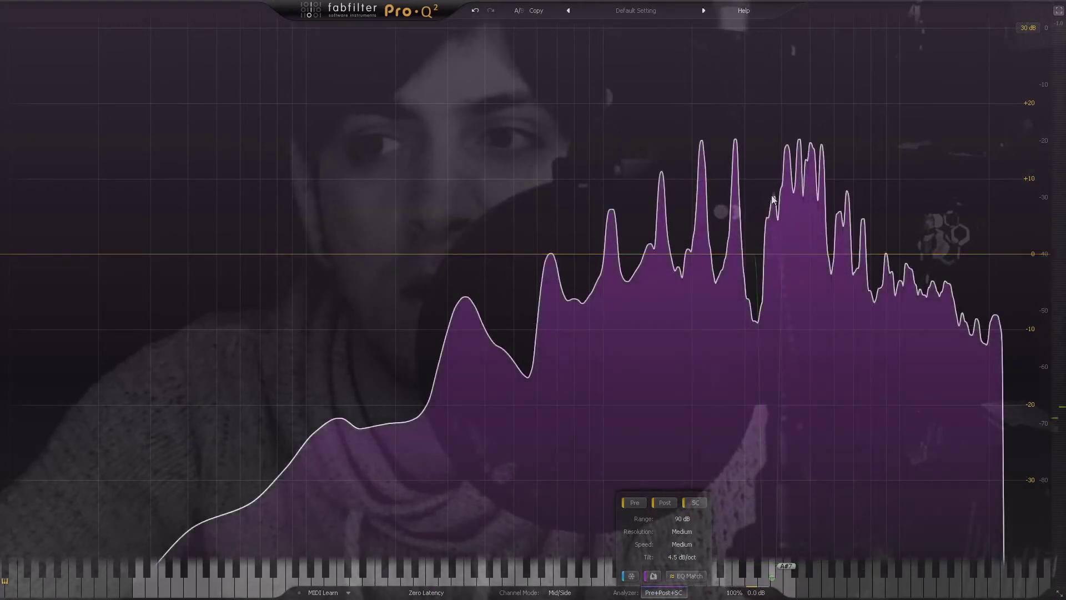
{"action": "left_click", "coordinate": [769, 253]}
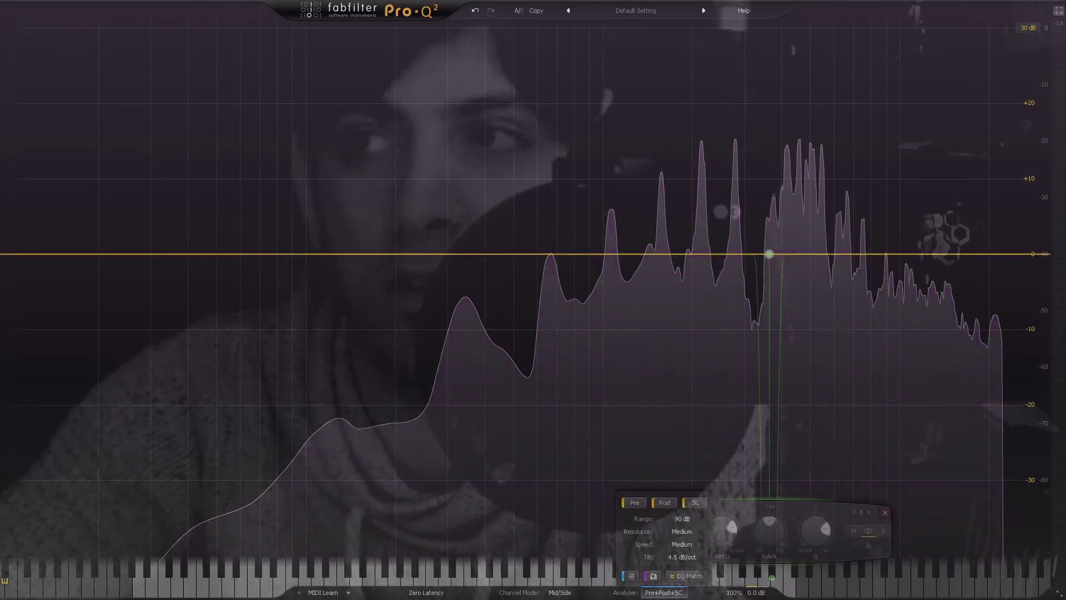
{"action": "key", "text": "Escape"}
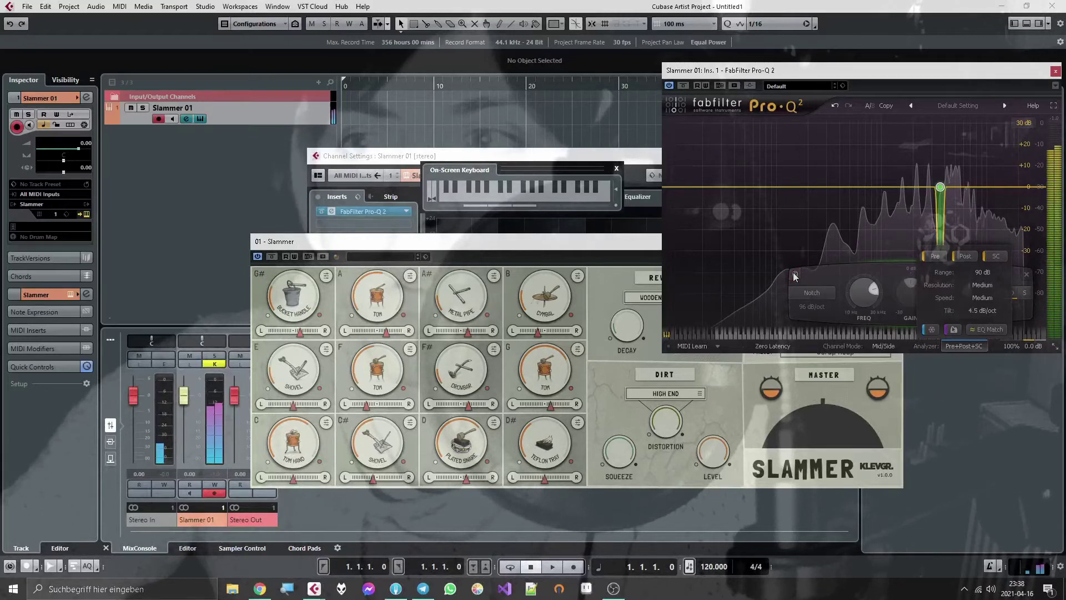
{"action": "left_click", "coordinate": [683, 87]}
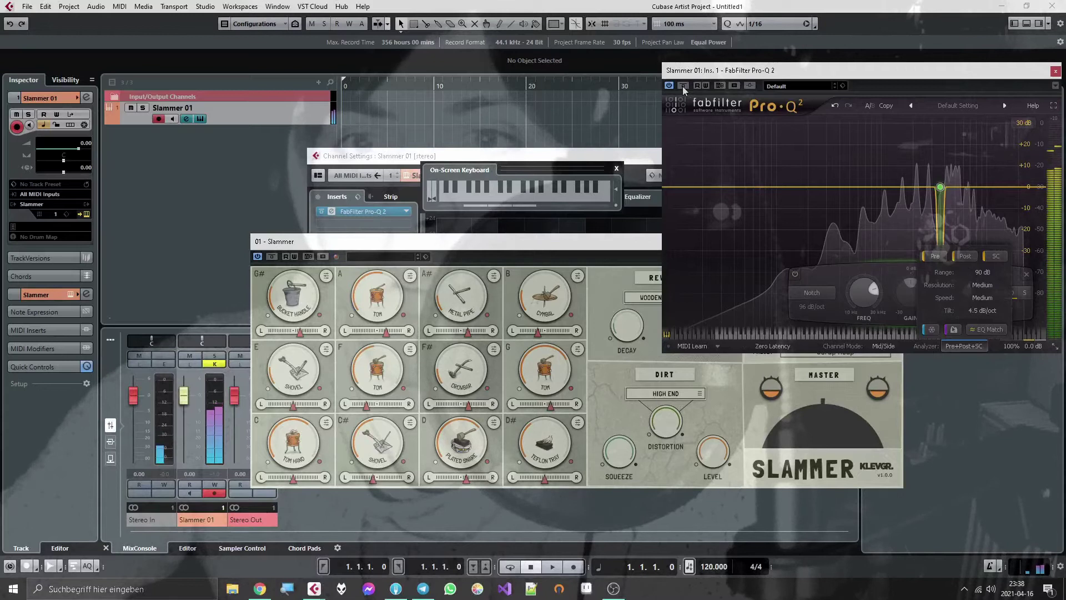
Close FabFilter Pro-Q 2 and remove it from the first insert slot, discarding its changes.
{"action": "left_click", "coordinate": [1055, 71]}
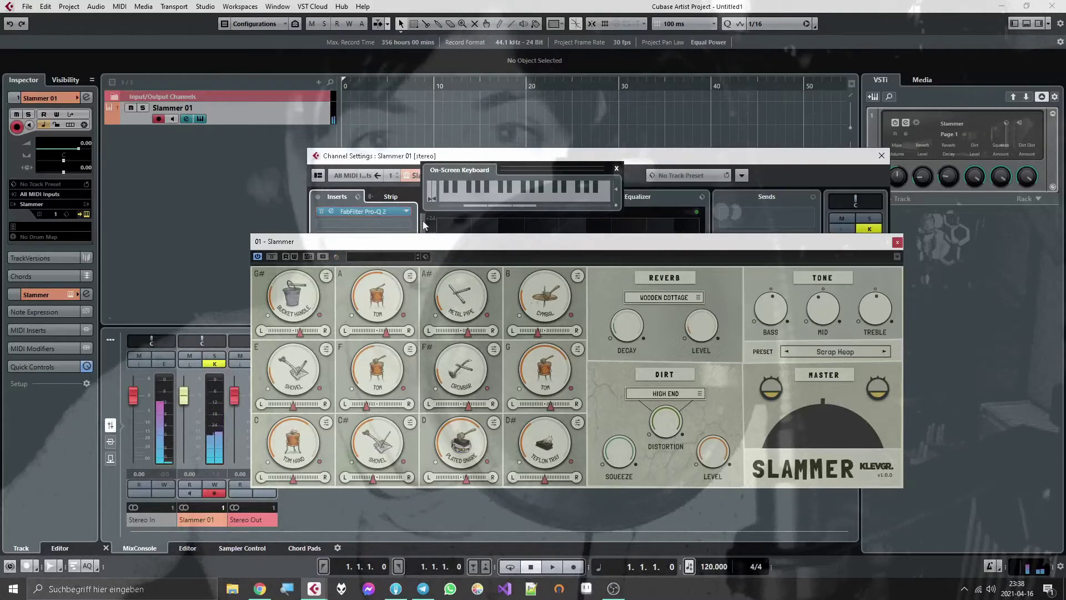
{"action": "left_click", "coordinate": [406, 213]}
{"action": "left_click", "coordinate": [388, 195]}
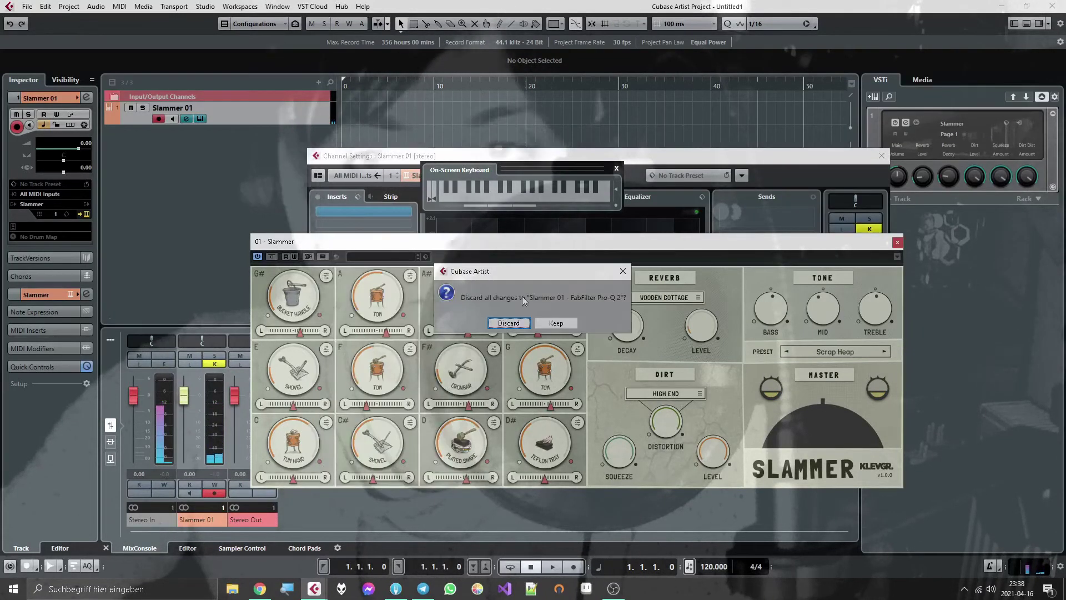
{"action": "left_click", "coordinate": [516, 321]}
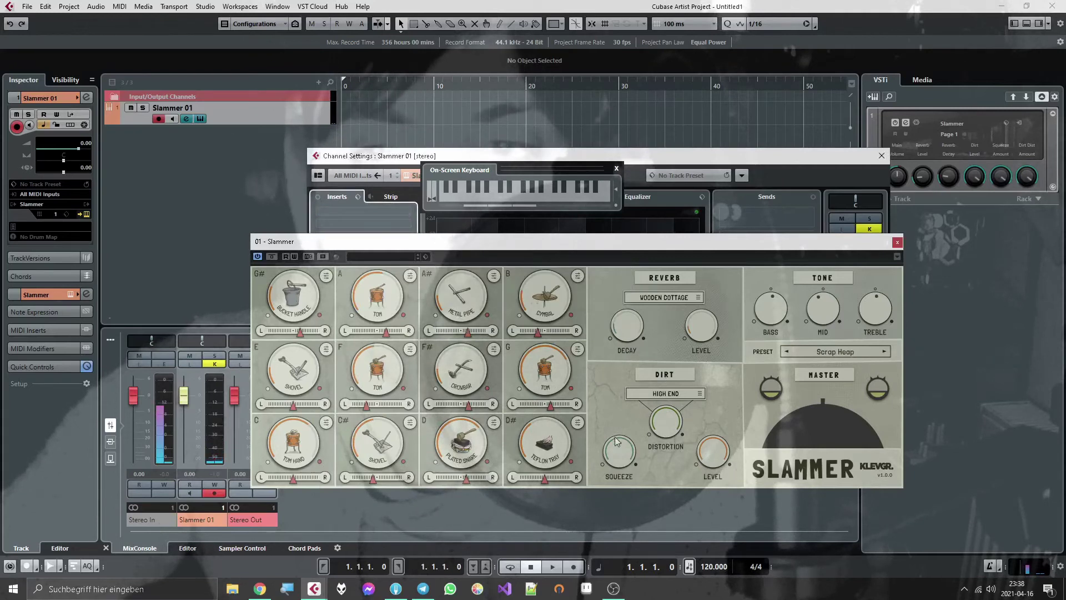
Compare the Dirt distortion modes Broadband, High End and Mid Range, finishing on Broadband.
{"action": "left_click", "coordinate": [668, 394]}
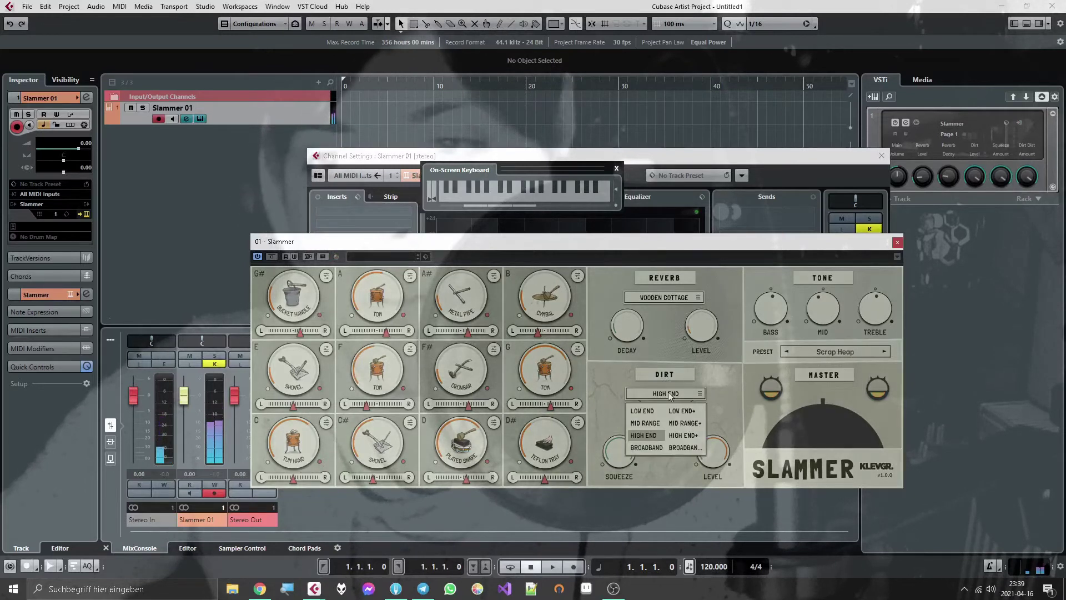
{"action": "left_click", "coordinate": [650, 448]}
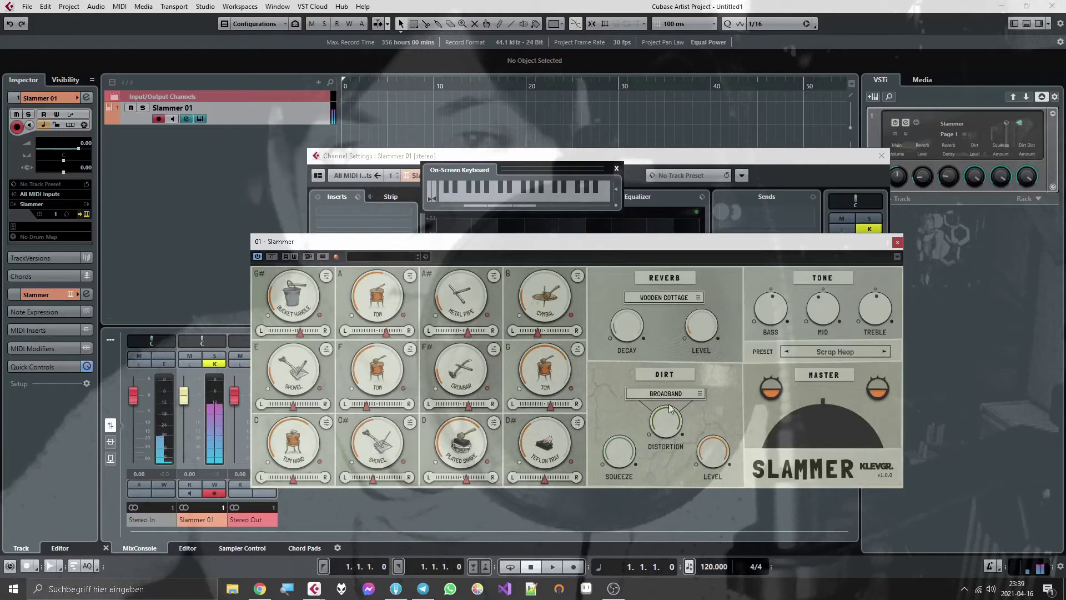
{"action": "left_click", "coordinate": [669, 394]}
{"action": "left_click", "coordinate": [649, 439]}
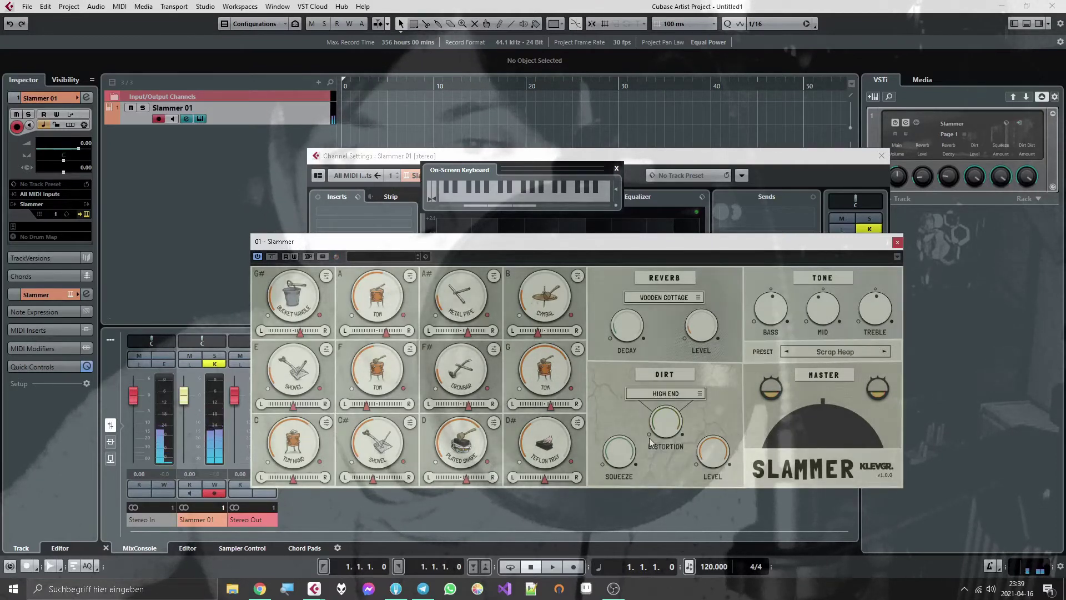
{"action": "left_click", "coordinate": [670, 393]}
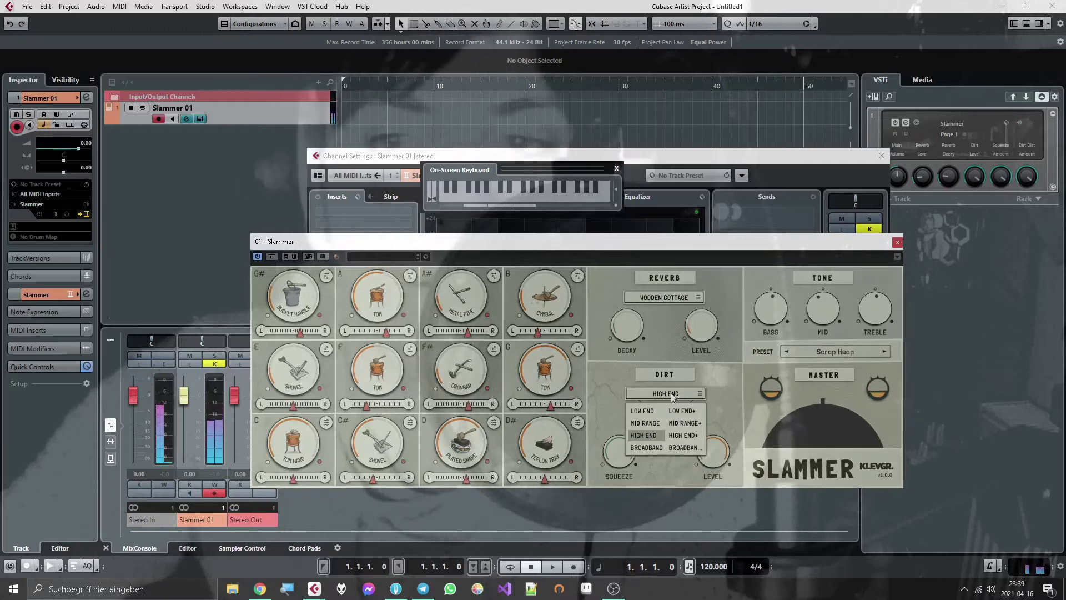
{"action": "left_click", "coordinate": [648, 448]}
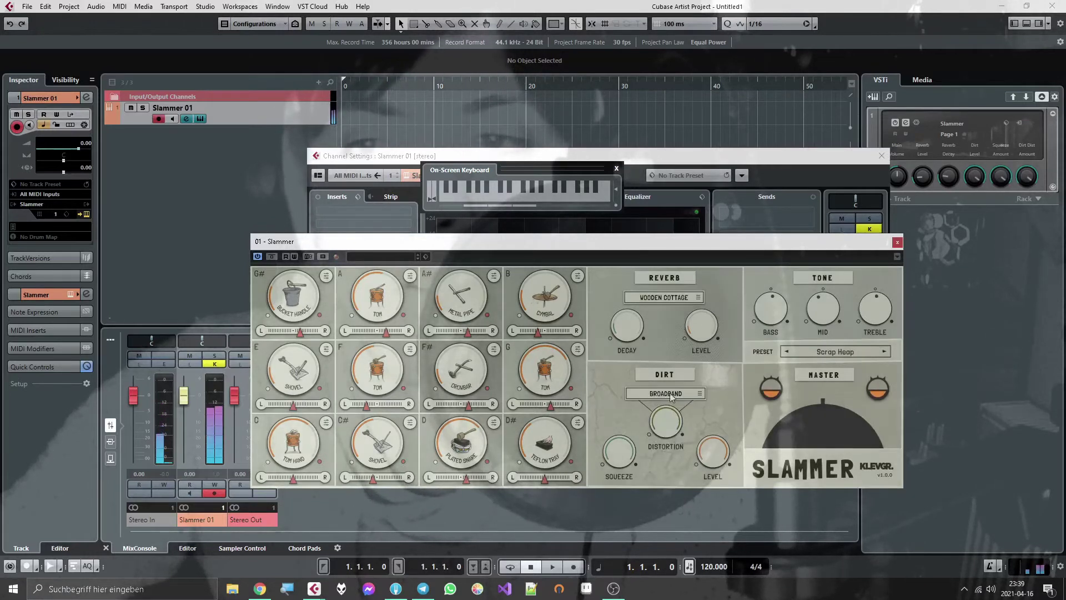
{"action": "left_click", "coordinate": [671, 395]}
{"action": "left_click", "coordinate": [646, 423]}
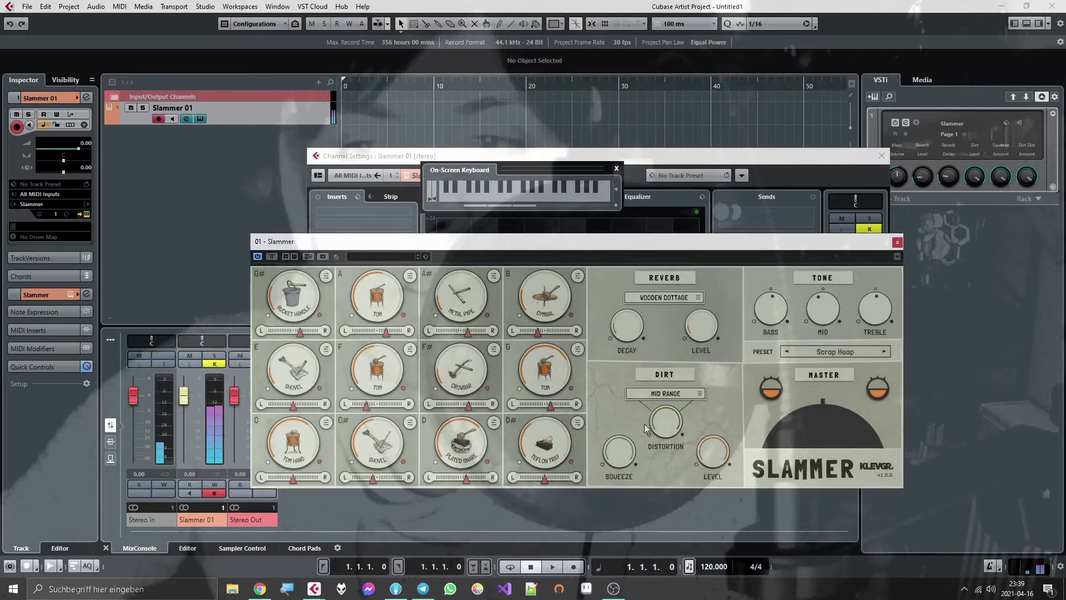
{"action": "left_click", "coordinate": [661, 394]}
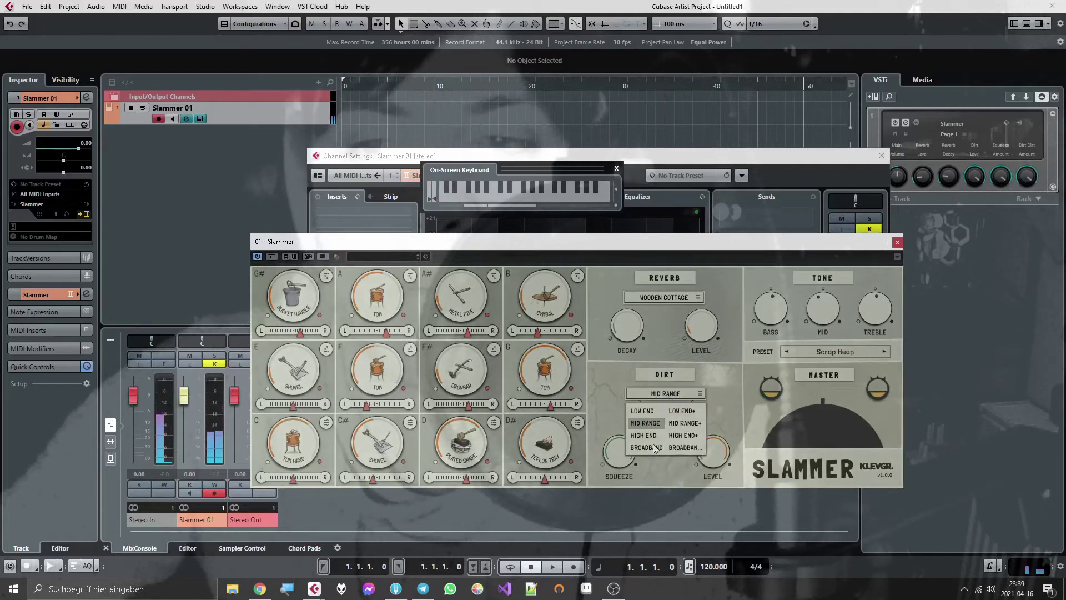
{"action": "left_click", "coordinate": [650, 447]}
Audition the Dirt modes Broadband+, High End+, Mid Range+ and Low End+, and return to Broadband.
{"action": "left_click", "coordinate": [674, 395]}
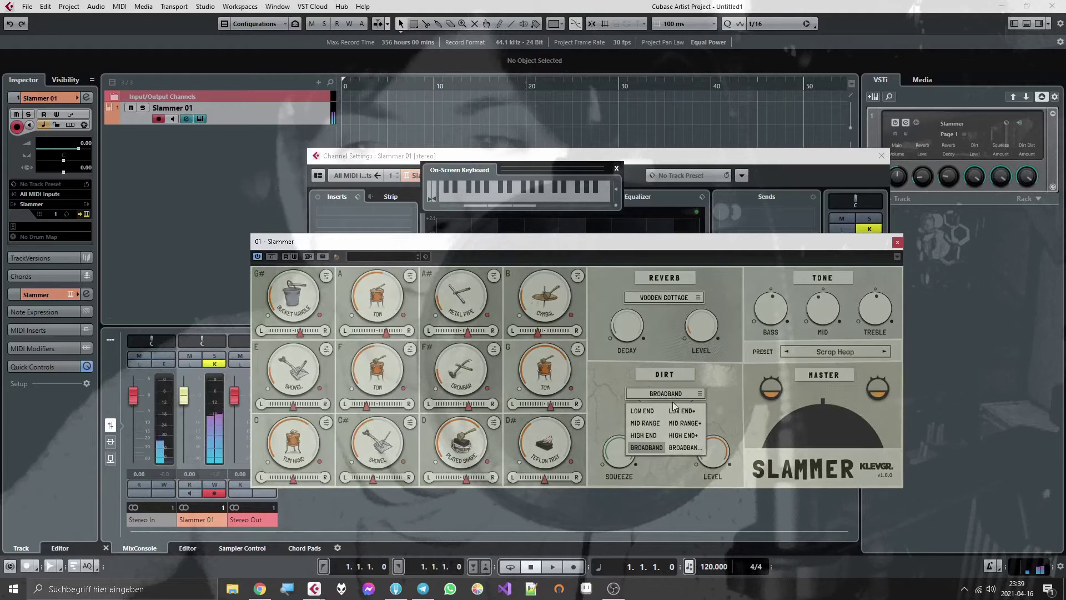
{"action": "left_click", "coordinate": [676, 448]}
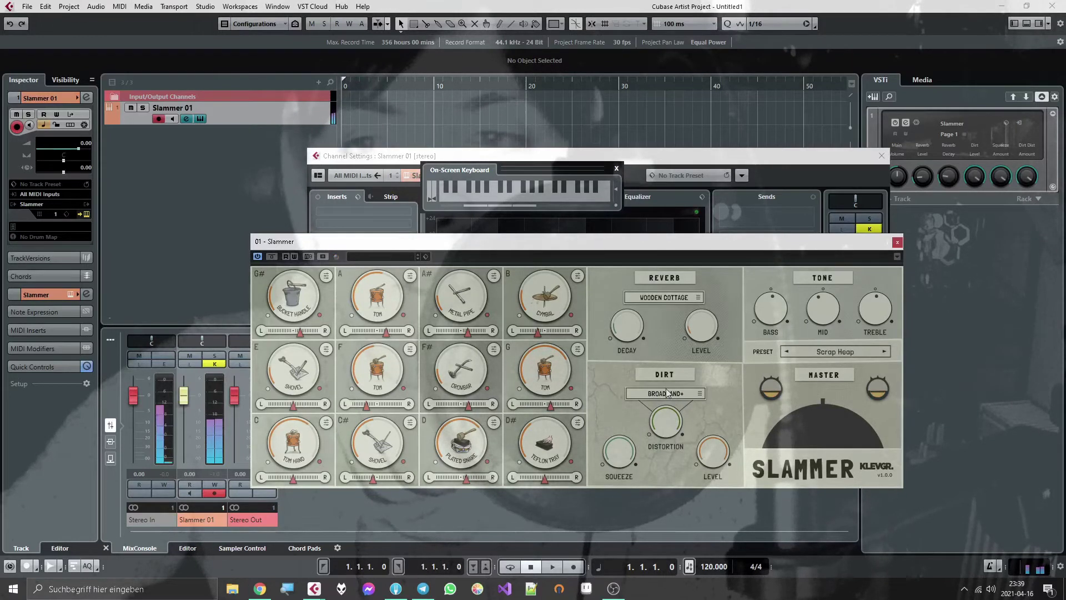
{"action": "left_click", "coordinate": [664, 394]}
{"action": "left_click", "coordinate": [675, 435]}
{"action": "left_click", "coordinate": [671, 394]}
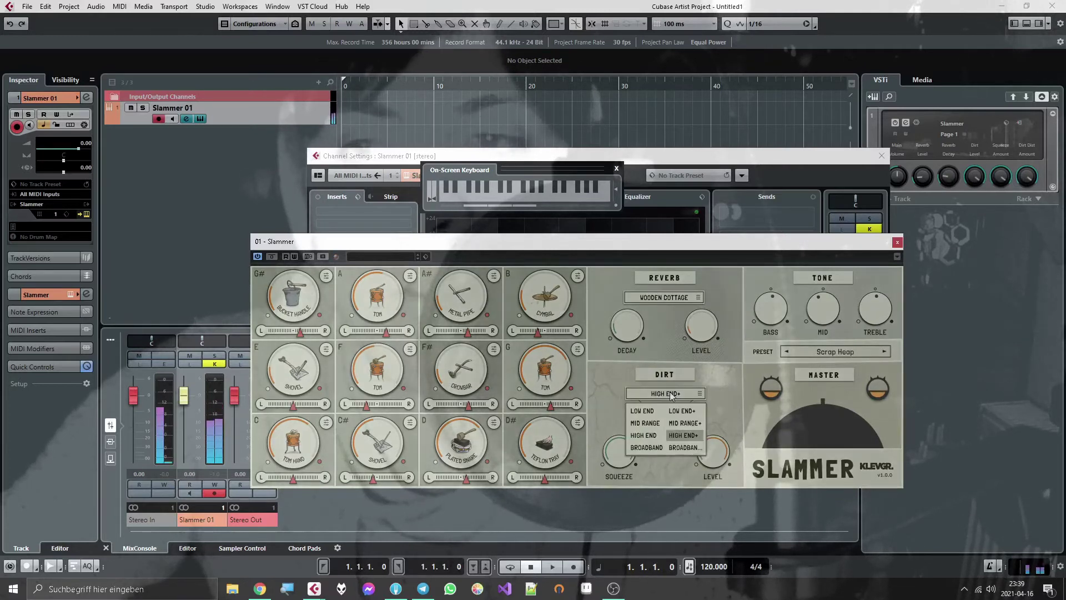
{"action": "left_click", "coordinate": [687, 423]}
{"action": "left_click", "coordinate": [677, 394]}
{"action": "left_click", "coordinate": [672, 413]}
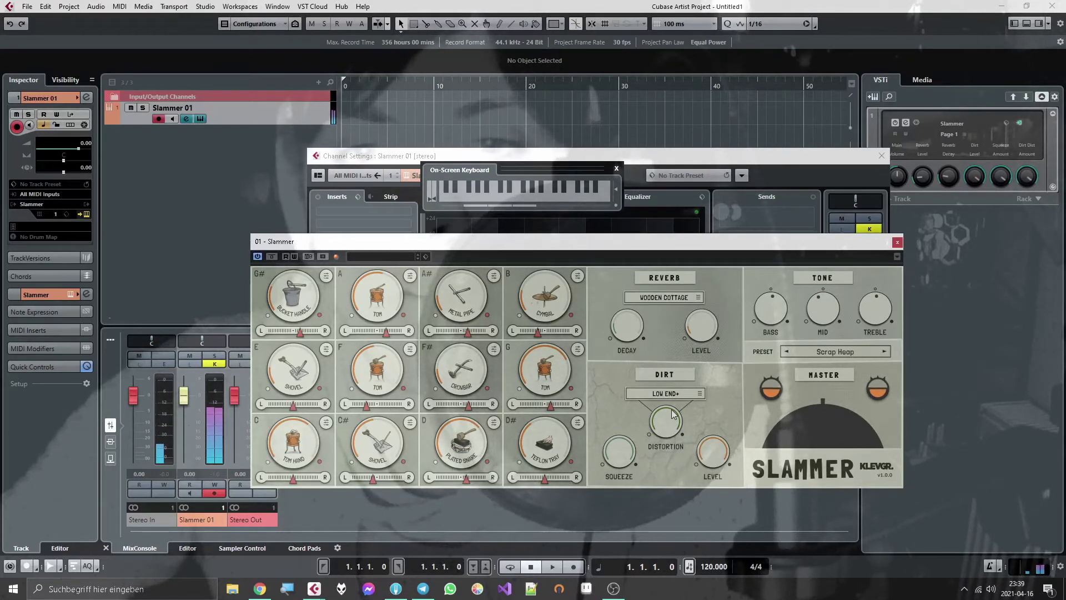
{"action": "left_click", "coordinate": [665, 394]}
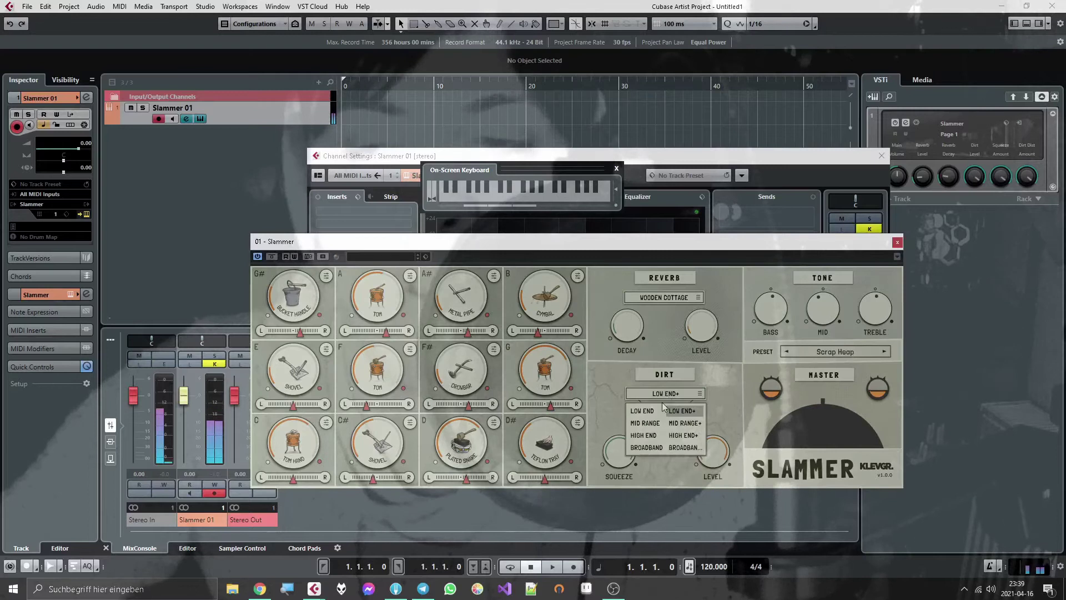
{"action": "left_click", "coordinate": [634, 447]}
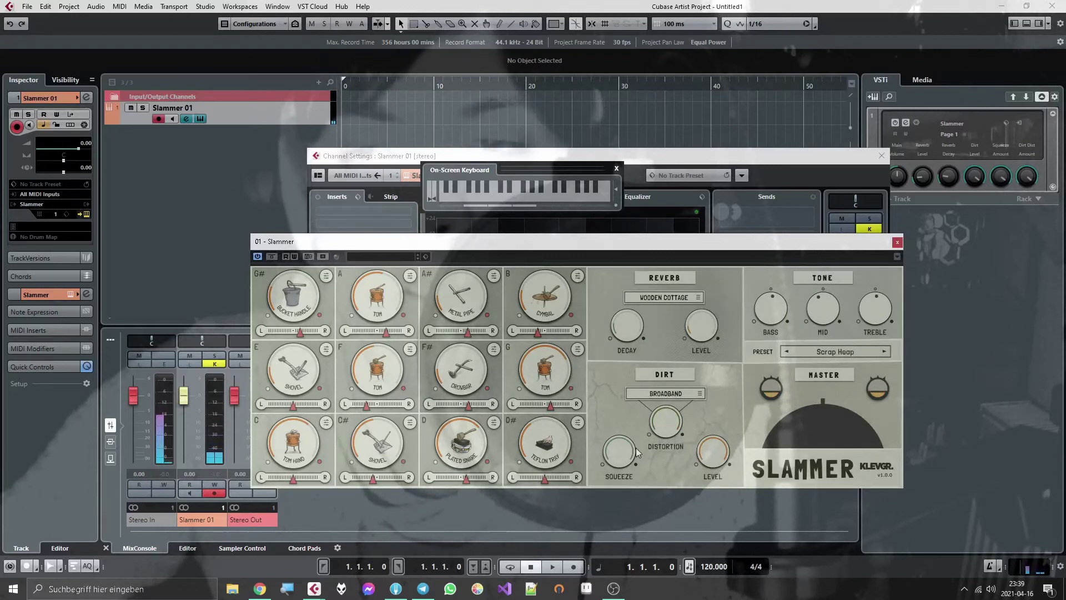
Sweep the Dirt Squeeze amount, including down to 0%, and lower the Distortion to compare their effects.
{"action": "left_click_drag", "start_coordinate": [636, 453], "coordinate": [622, 480]}
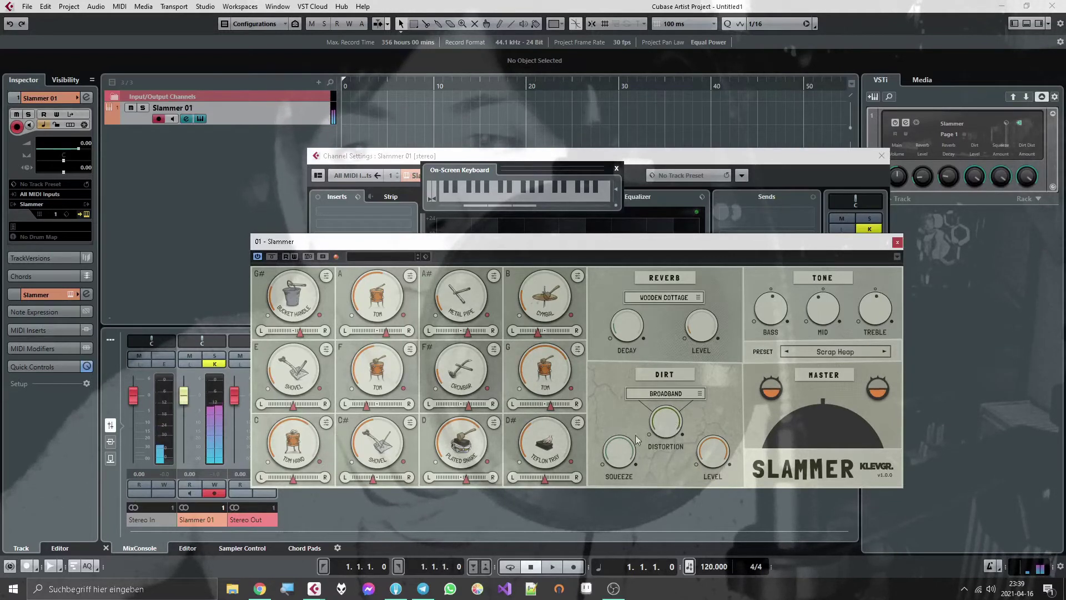
{"action": "left_click_drag", "start_coordinate": [624, 450], "coordinate": [618, 514]}
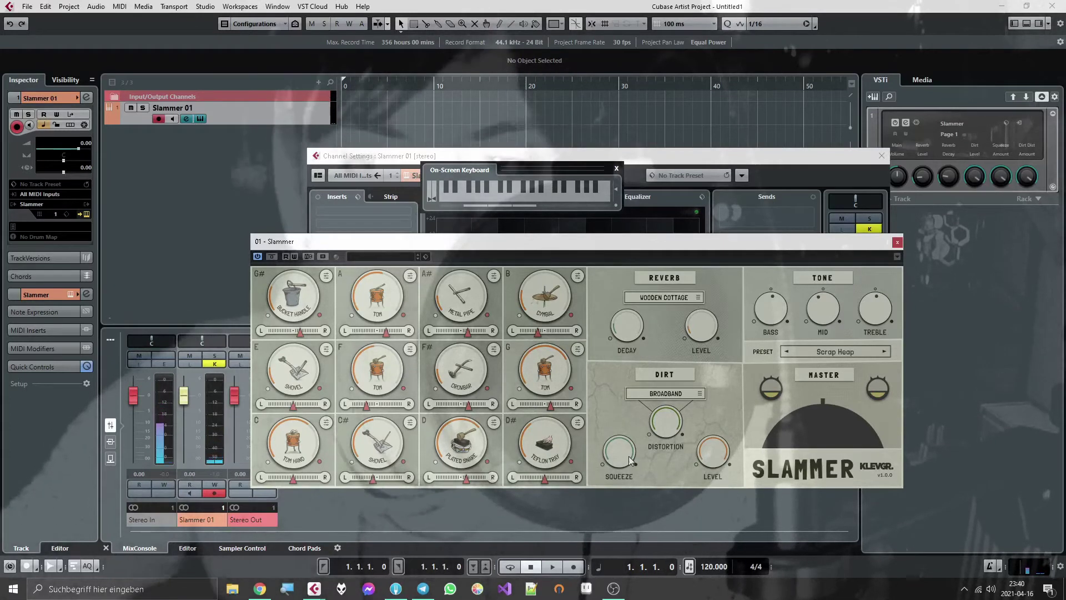
{"action": "left_click_drag", "start_coordinate": [628, 455], "coordinate": [617, 587]}
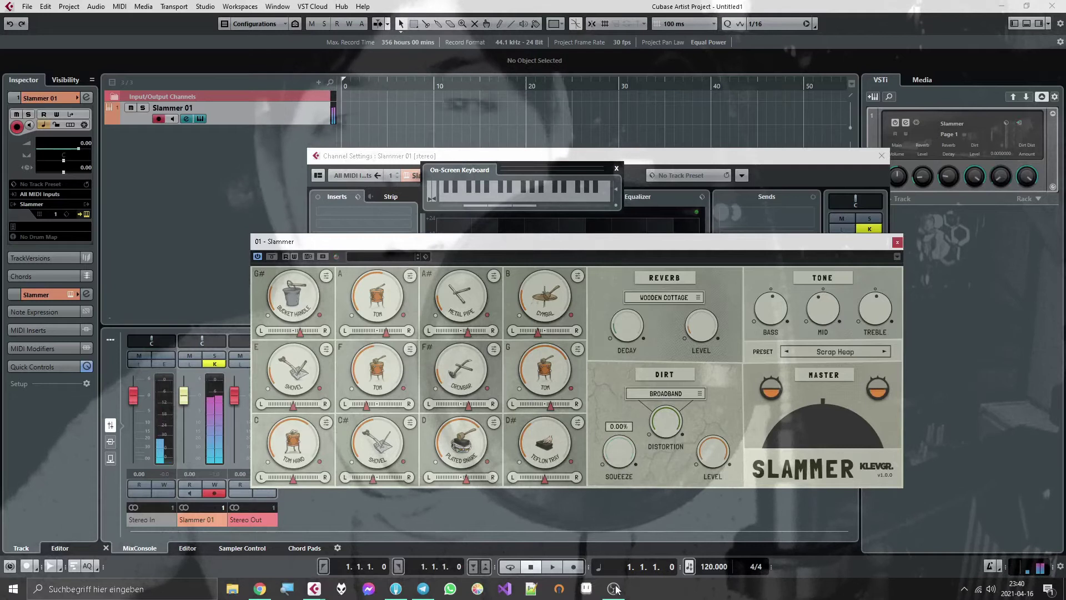
{"action": "left_click_drag", "start_coordinate": [672, 462], "coordinate": [666, 574]}
{"action": "left_click_drag", "start_coordinate": [617, 444], "coordinate": [607, 524]}
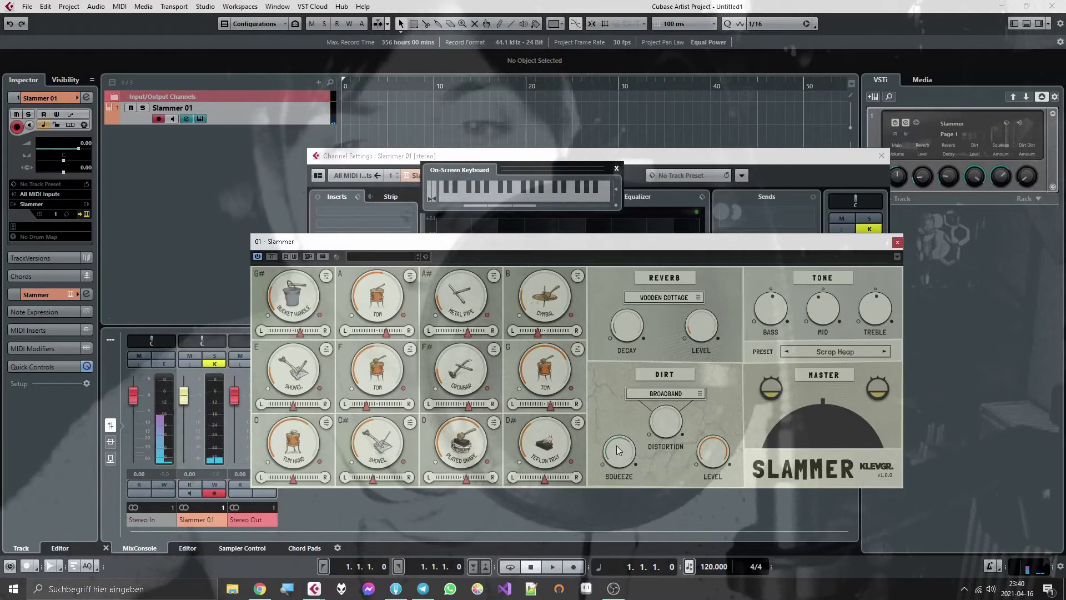
Raise the Dirt Distortion to 100%, turn it back down and lower the Dirt Level.
{"action": "left_click_drag", "start_coordinate": [658, 421], "coordinate": [670, 341]}
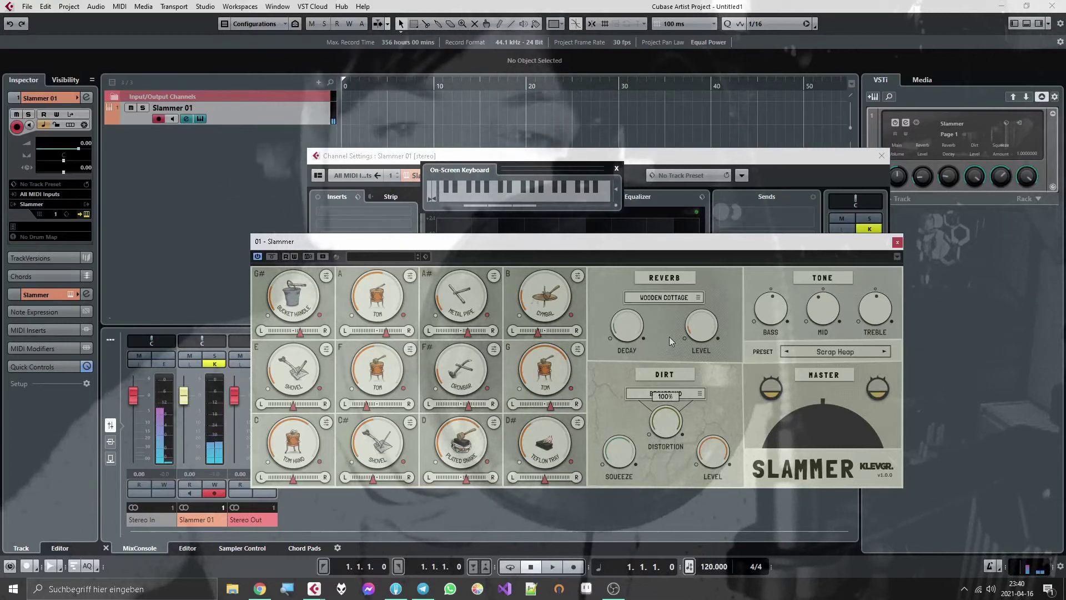
{"action": "left_click_drag", "start_coordinate": [665, 418], "coordinate": [671, 397]}
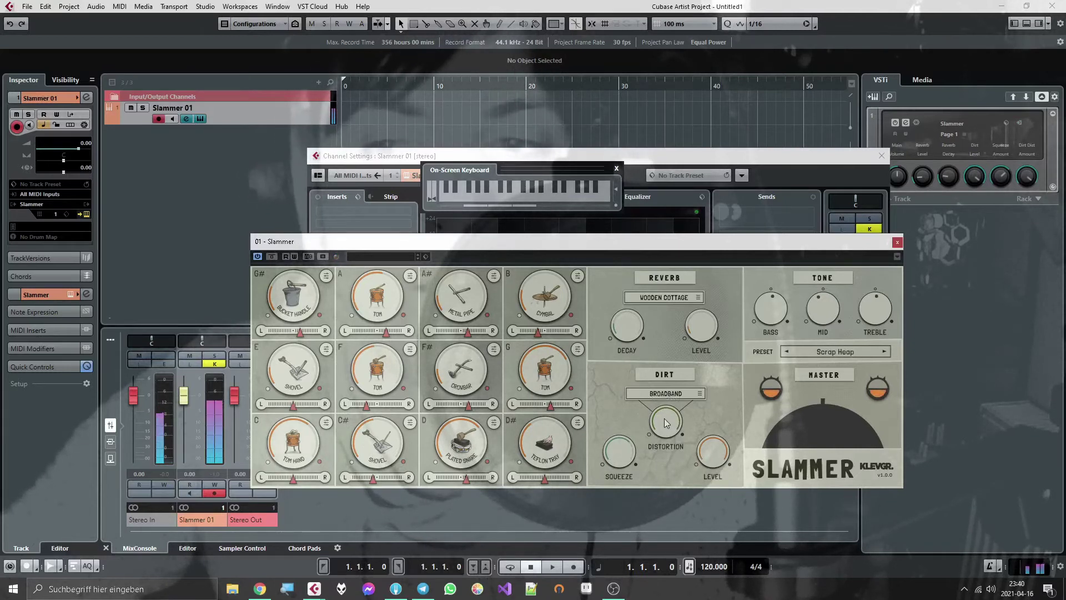
{"action": "left_click_drag", "start_coordinate": [666, 422], "coordinate": [662, 485]}
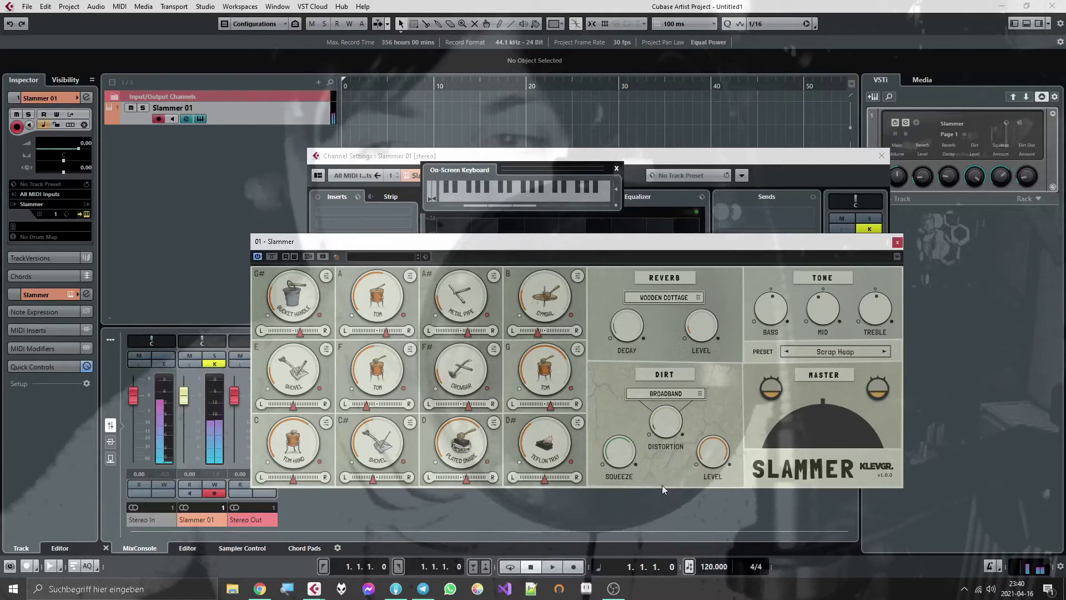
{"action": "left_click_drag", "start_coordinate": [713, 451], "coordinate": [725, 541]}
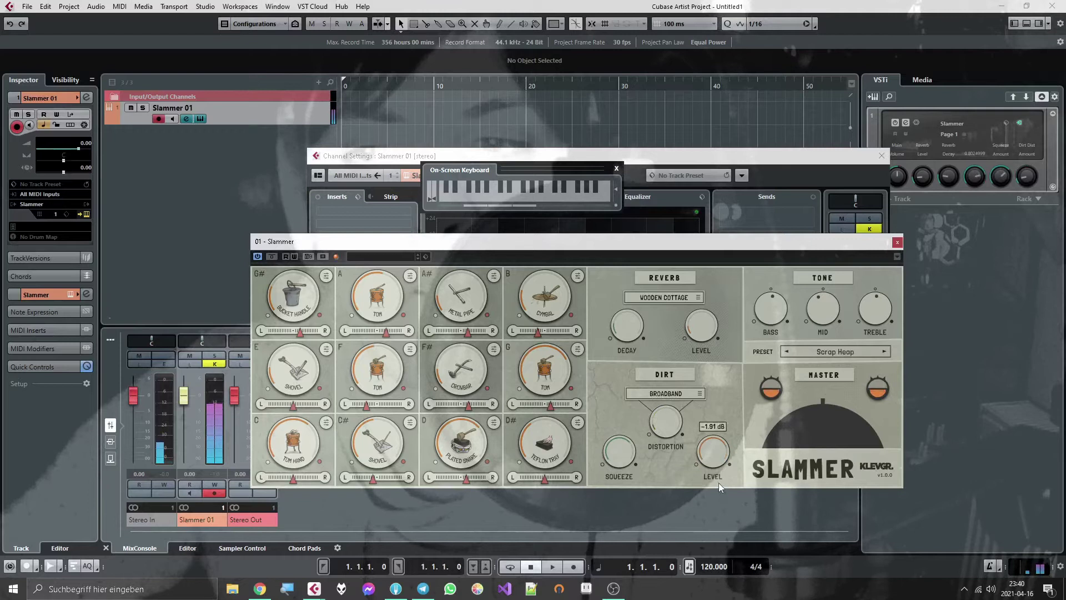
Readjust the Dirt Level and set the Distortion to about 13%, balancing the two by ear.
{"action": "left_click_drag", "start_coordinate": [713, 466], "coordinate": [712, 463]}
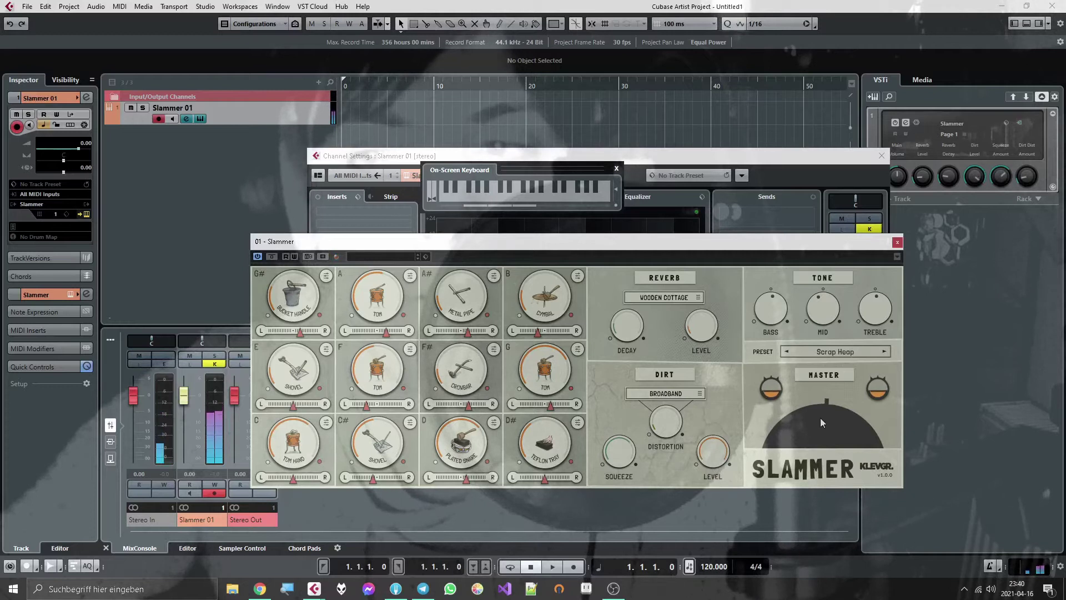
{"action": "left_click_drag", "start_coordinate": [717, 456], "coordinate": [720, 471]}
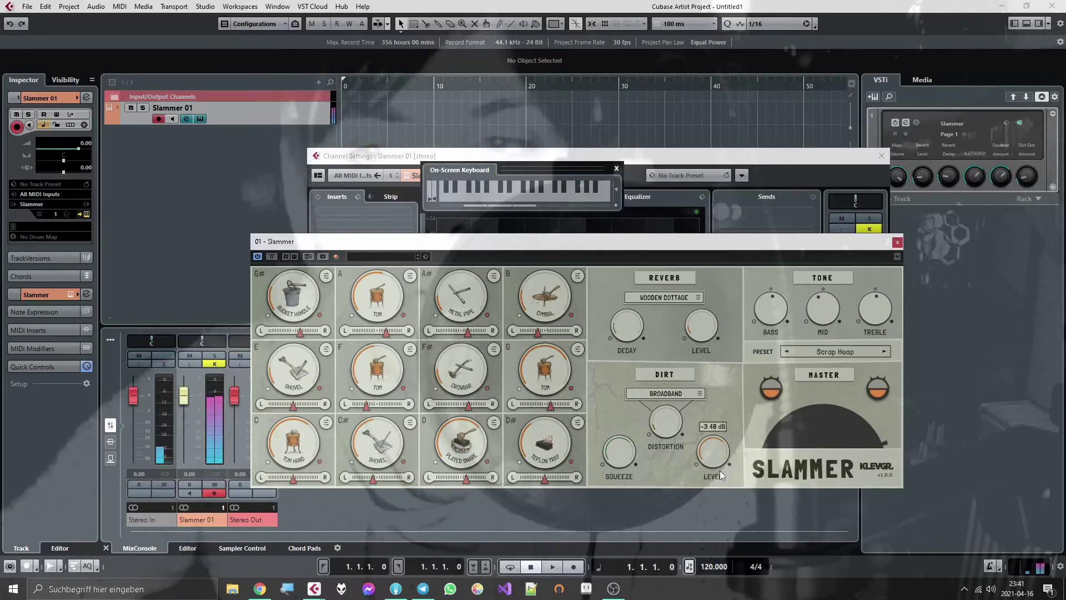
{"action": "mouse_move", "coordinate": [669, 426]}
{"action": "left_mouse_down"}
{"action": "mouse_move", "coordinate": [673, 394]}
{"action": "mouse_move", "coordinate": [669, 418]}
{"action": "left_mouse_up"}
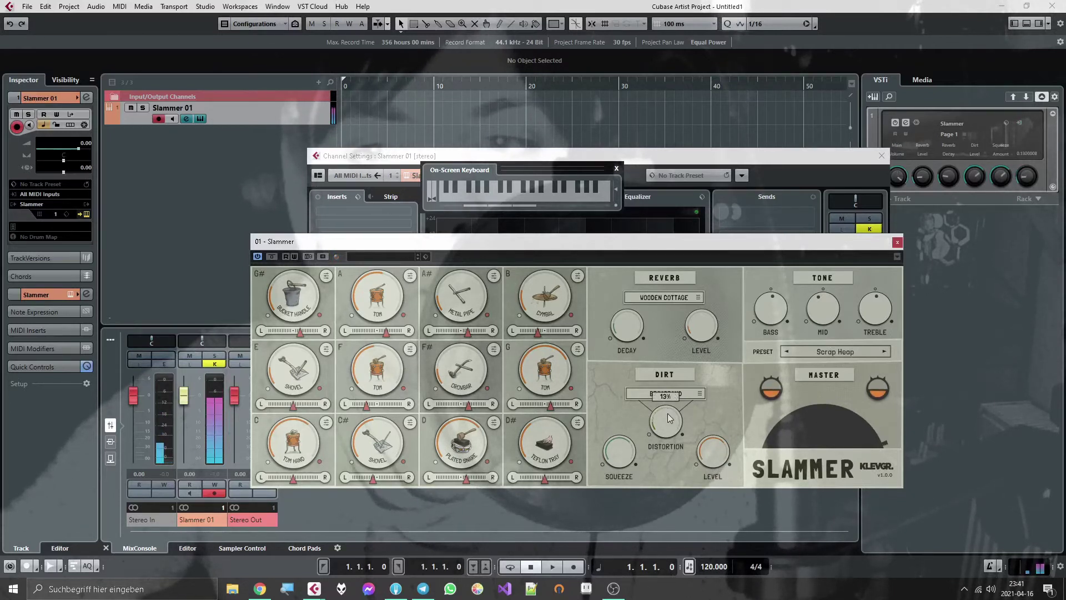
{"action": "left_click_drag", "start_coordinate": [711, 457], "coordinate": [708, 450]}
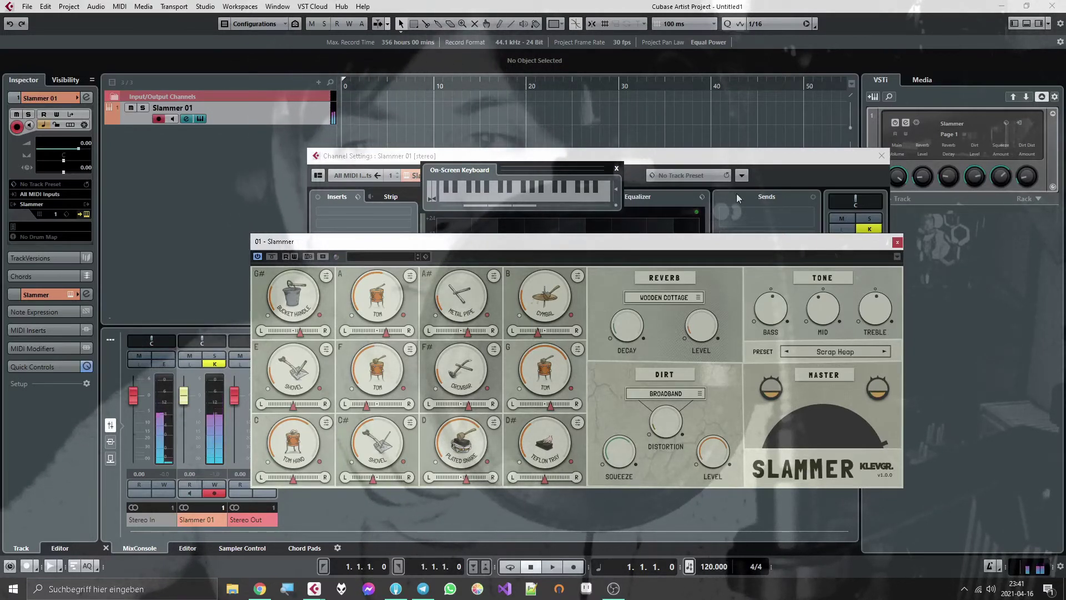
Compare the Tone controls, boosting Bass and Mid in turn to about 9 dB and Treble to about 8 dB.
{"action": "mouse_move", "coordinate": [781, 290]}
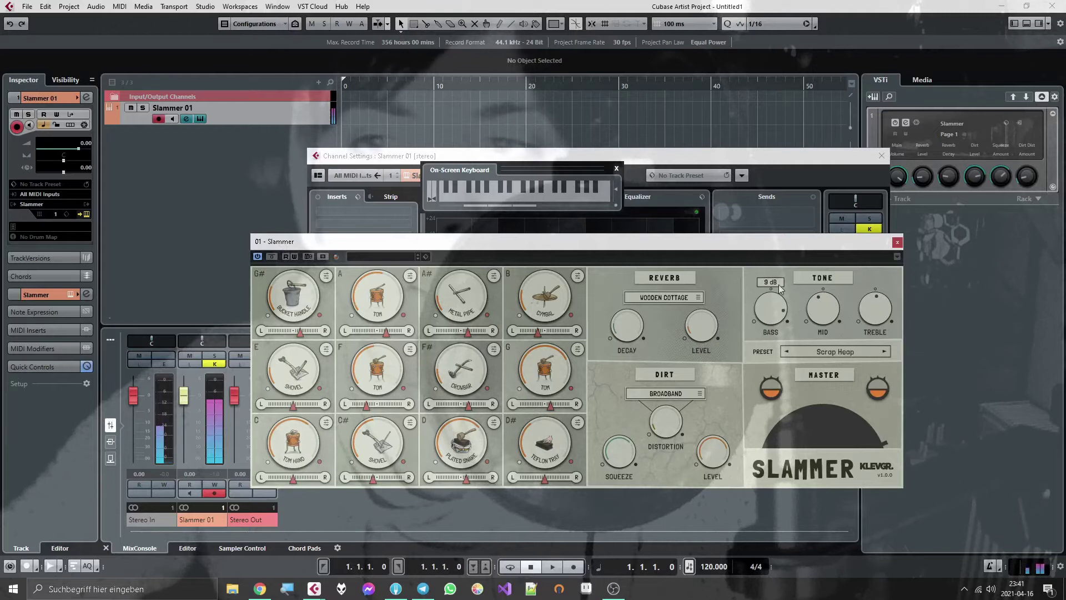
{"action": "mouse_move", "coordinate": [781, 290]}
{"action": "left_mouse_down"}
{"action": "mouse_move", "coordinate": [784, 344]}
{"action": "mouse_move", "coordinate": [779, 284]}
{"action": "left_mouse_up"}
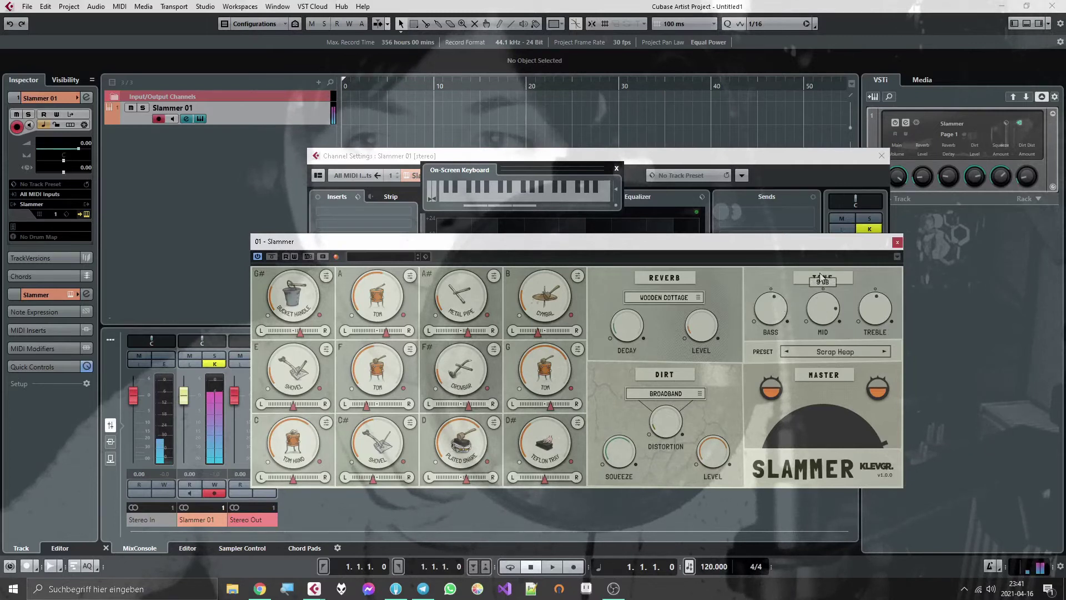
{"action": "left_click_drag", "start_coordinate": [821, 339], "coordinate": [811, 298]}
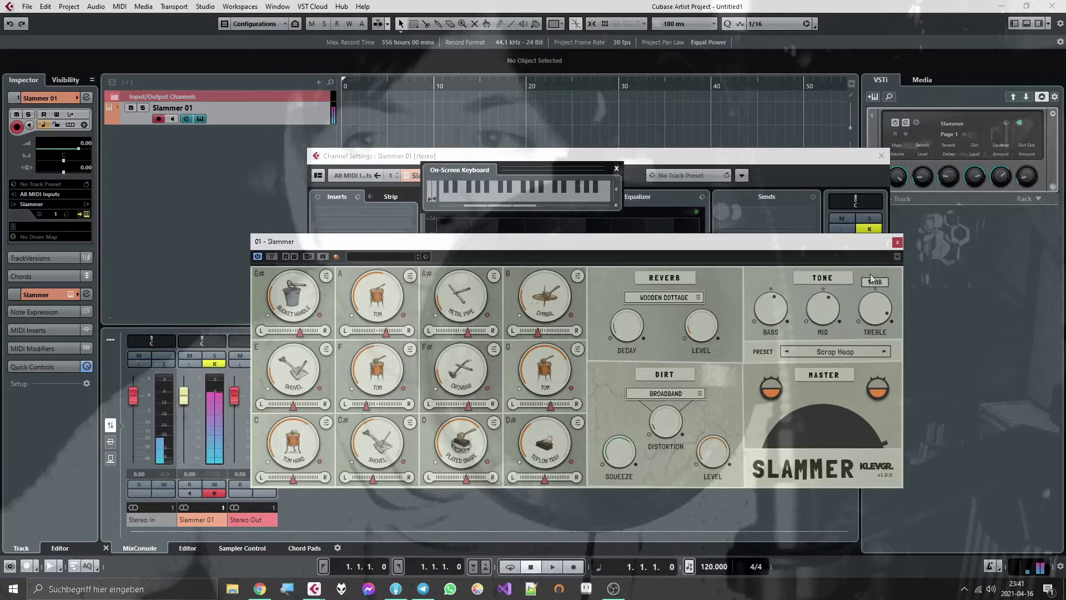
{"action": "left_click_drag", "start_coordinate": [870, 287], "coordinate": [870, 295]}
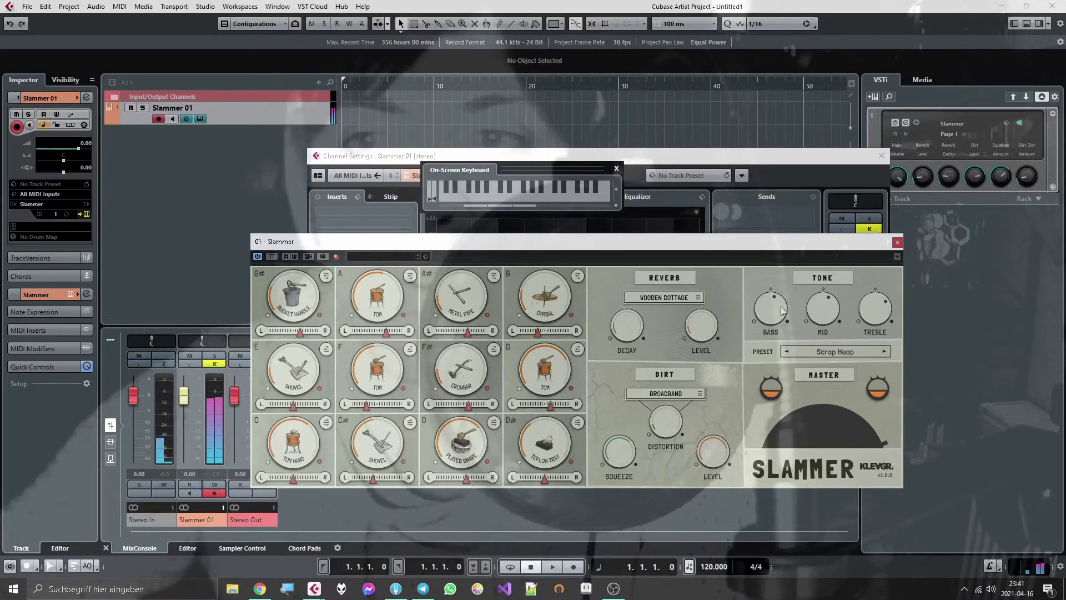
{"action": "left_click_drag", "start_coordinate": [783, 309], "coordinate": [782, 300]}
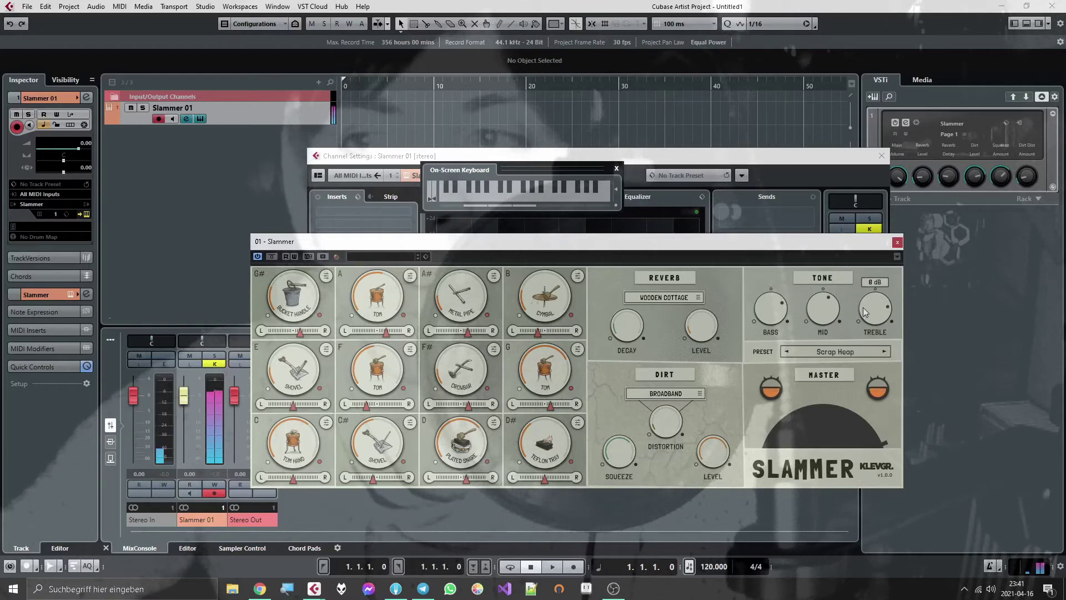
{"action": "mouse_move", "coordinate": [774, 318]}
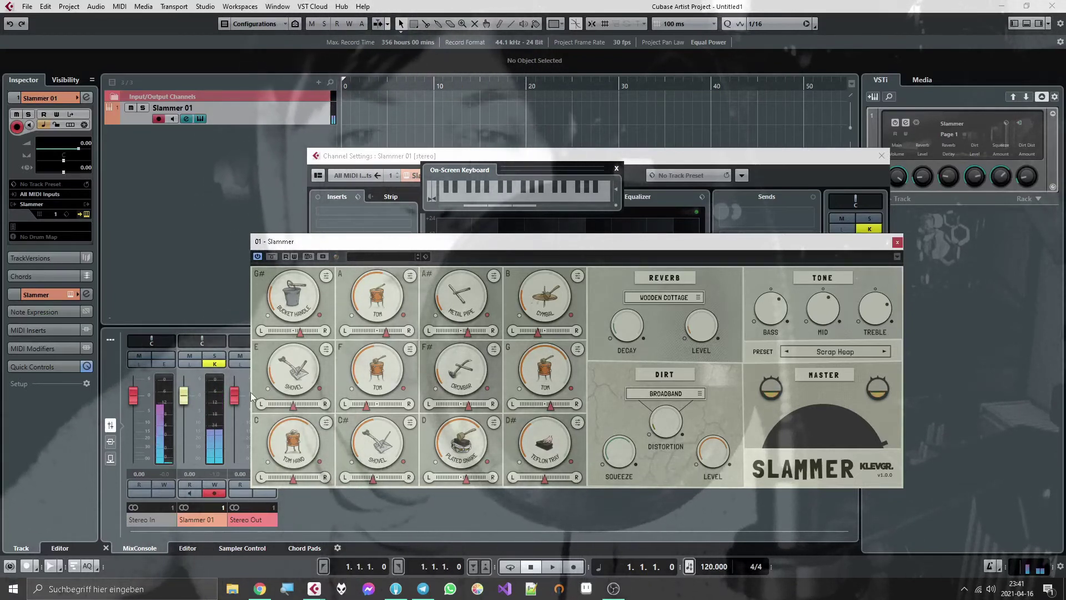
Open the instrument settings of the Tom Hand pad on C and sweep its Velocity Range between 100% and 0%.
{"action": "left_click", "coordinate": [326, 421]}
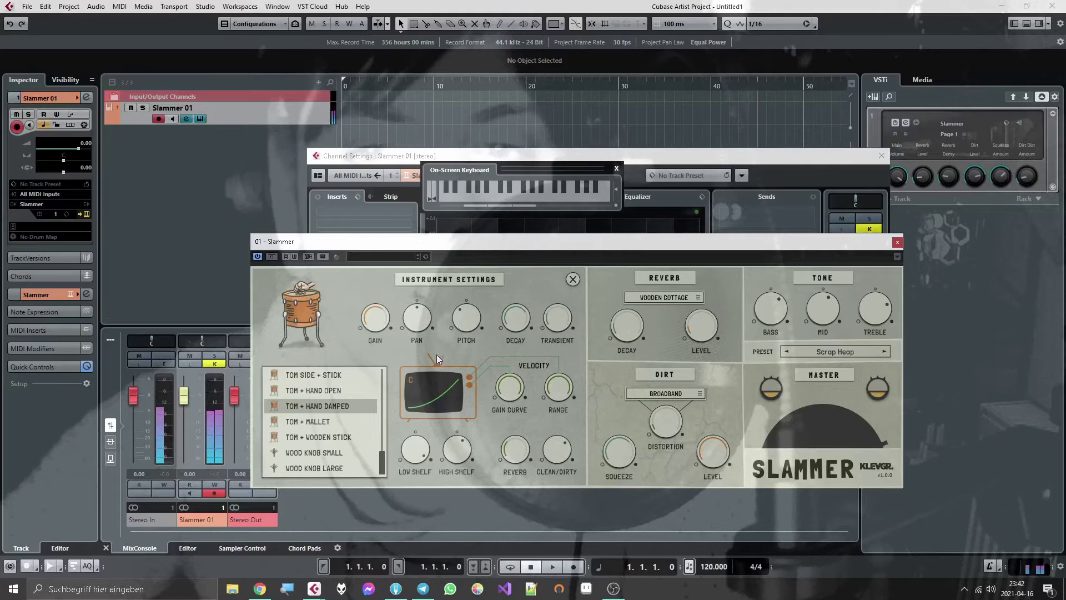
{"action": "left_click_drag", "start_coordinate": [439, 391], "coordinate": [498, 342]}
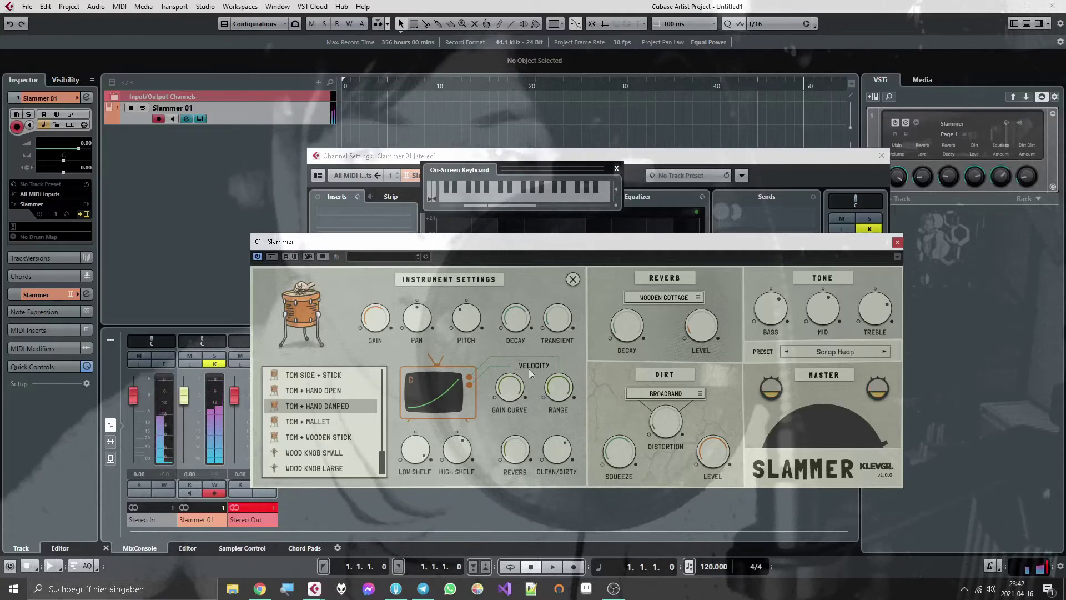
{"action": "mouse_move", "coordinate": [558, 389]}
{"action": "left_mouse_down"}
{"action": "mouse_move", "coordinate": [557, 445]}
{"action": "mouse_move", "coordinate": [557, 403]}
{"action": "left_mouse_up"}
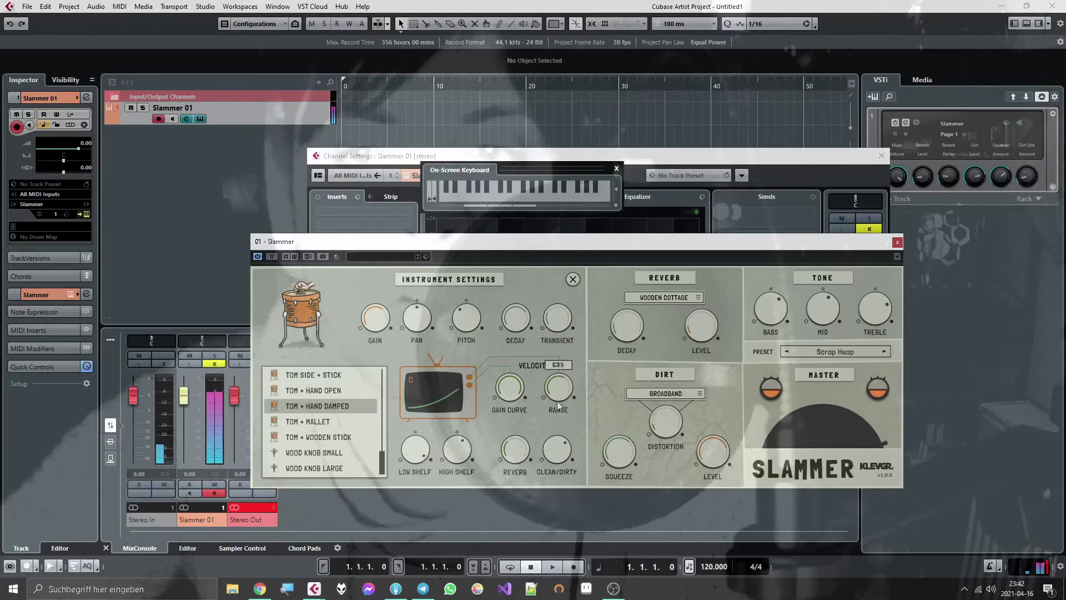
{"action": "left_click_drag", "start_coordinate": [558, 368], "coordinate": [554, 438]}
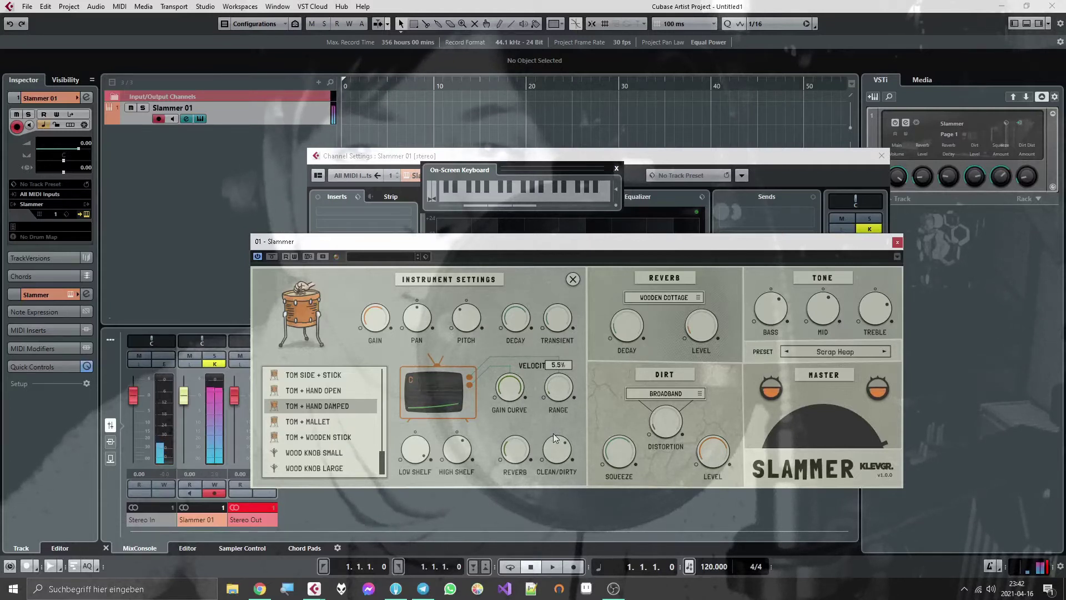
{"action": "mouse_move", "coordinate": [555, 441]}
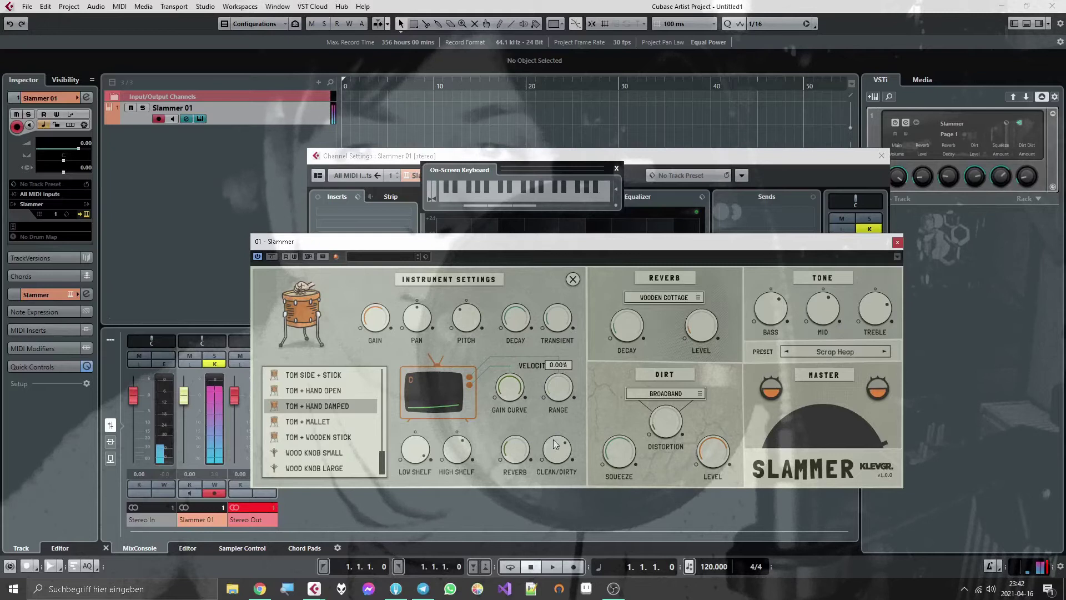
{"action": "left_click_drag", "start_coordinate": [557, 390], "coordinate": [551, 324]}
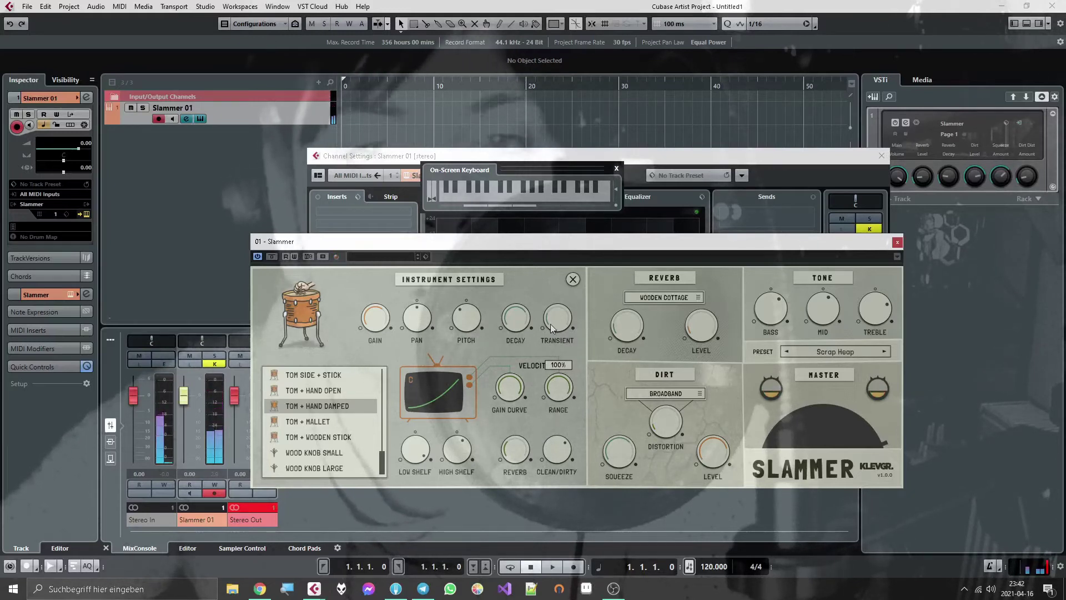
{"action": "left_click_drag", "start_coordinate": [551, 324], "coordinate": [549, 470]}
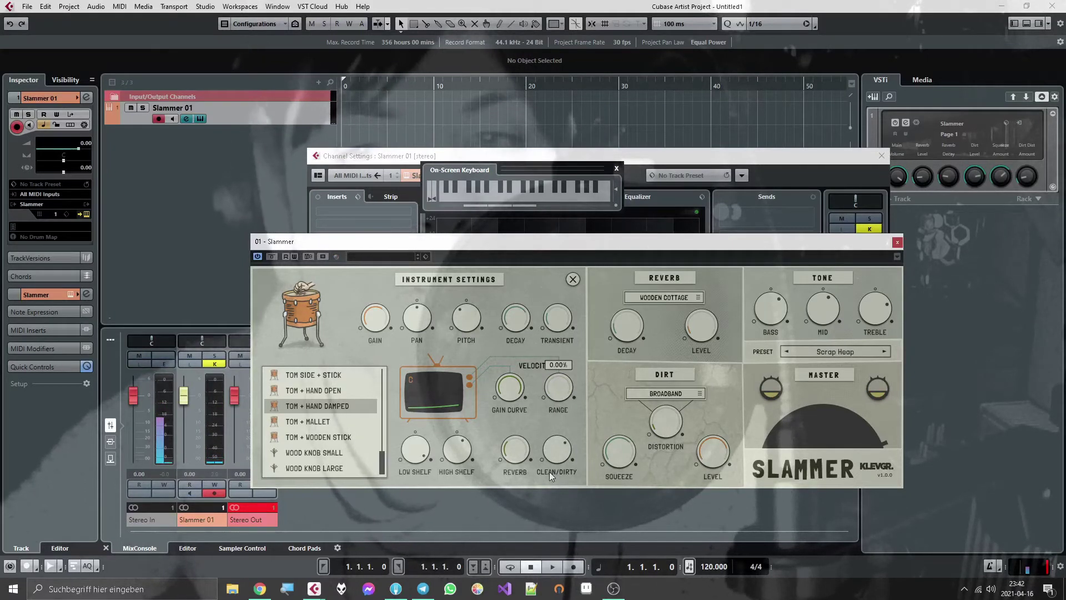
{"action": "left_click_drag", "start_coordinate": [549, 472], "coordinate": [521, 483]}
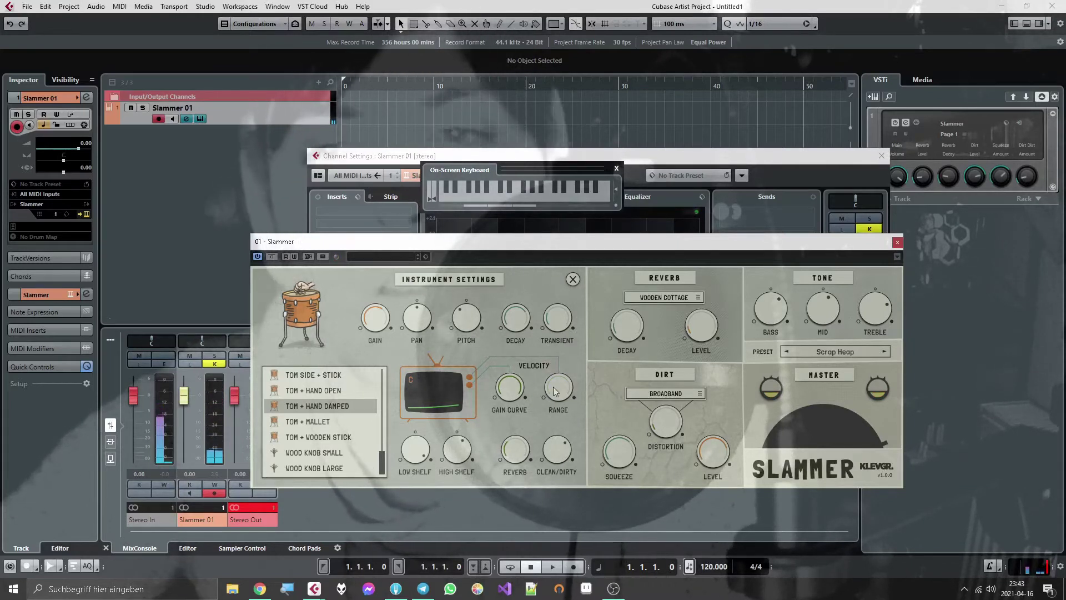
Vary the damped tom's Velocity Range again and sweep its Gain Curve to compare the velocity response.
{"action": "left_click_drag", "start_coordinate": [555, 391], "coordinate": [542, 278]}
{"action": "left_click_drag", "start_coordinate": [553, 386], "coordinate": [561, 426]}
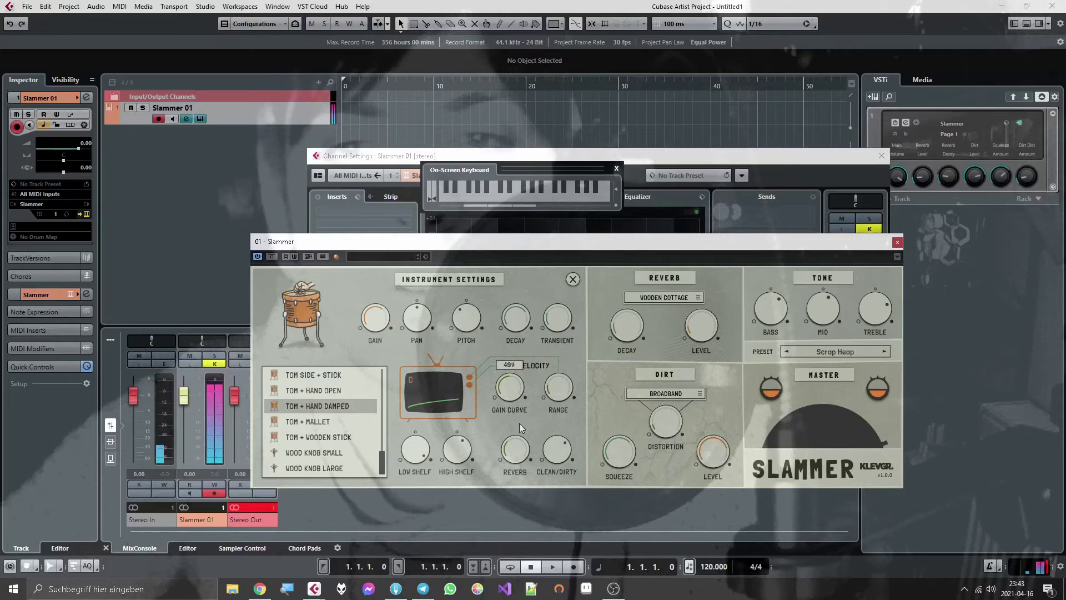
{"action": "left_click_drag", "start_coordinate": [518, 423], "coordinate": [521, 447]}
{"action": "left_click_drag", "start_coordinate": [566, 383], "coordinate": [508, 366]}
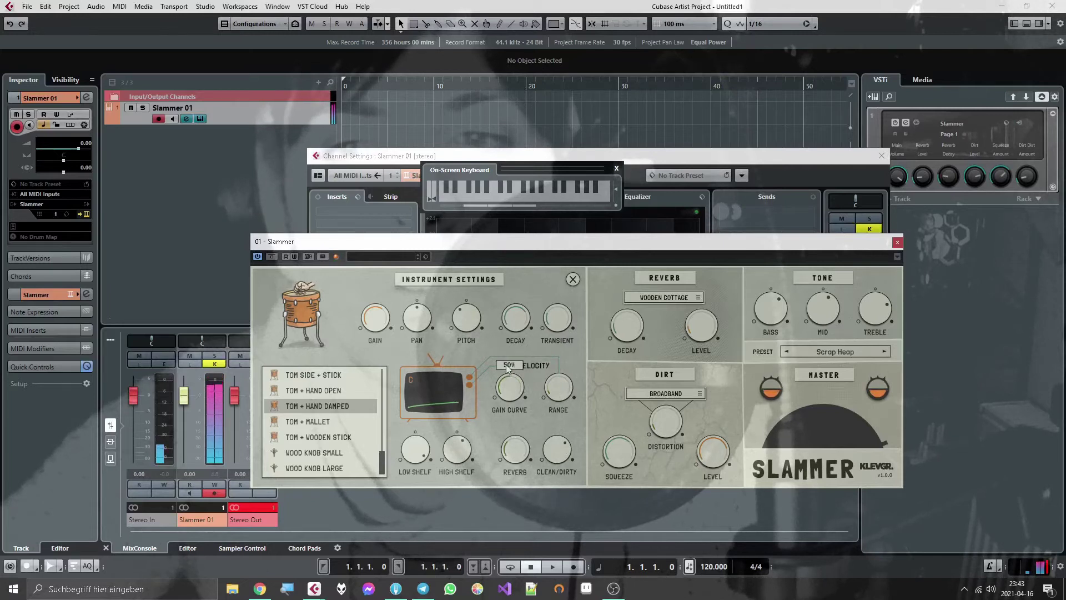
{"action": "left_click_drag", "start_coordinate": [511, 393], "coordinate": [509, 336]}
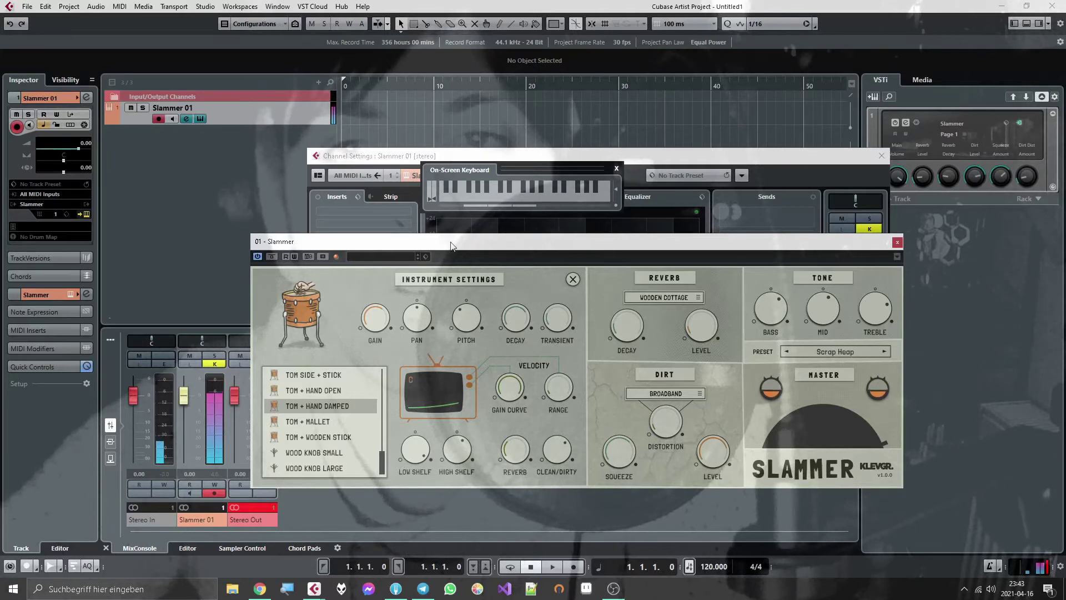
Move the Slammer window to uncover the Stereo Out mixer channel and reset its clip indicator.
{"action": "left_click_drag", "start_coordinate": [450, 245], "coordinate": [527, 250]}
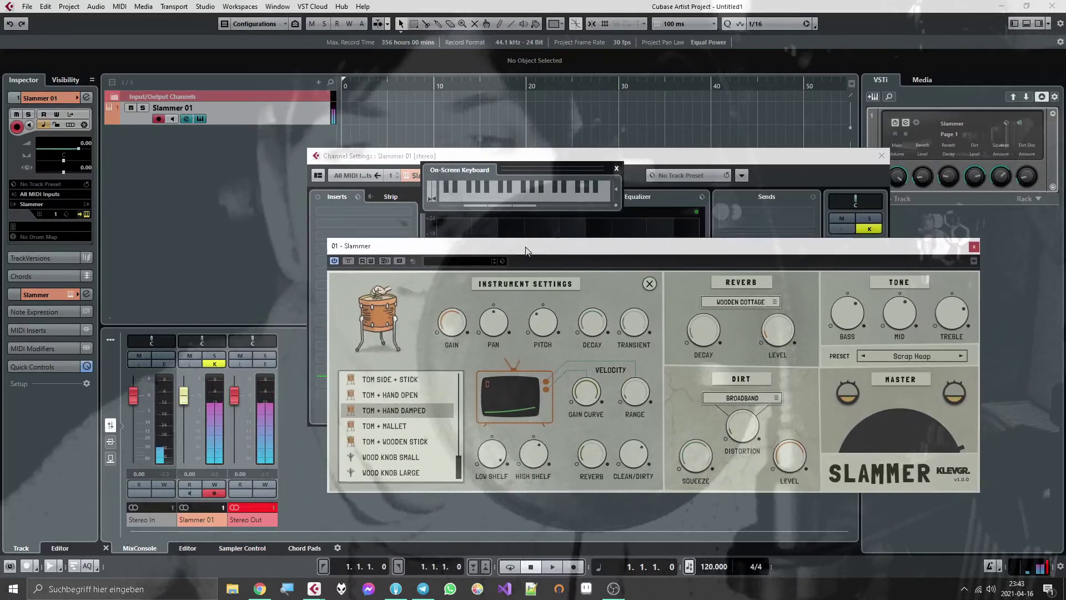
{"action": "left_click", "coordinate": [238, 509]}
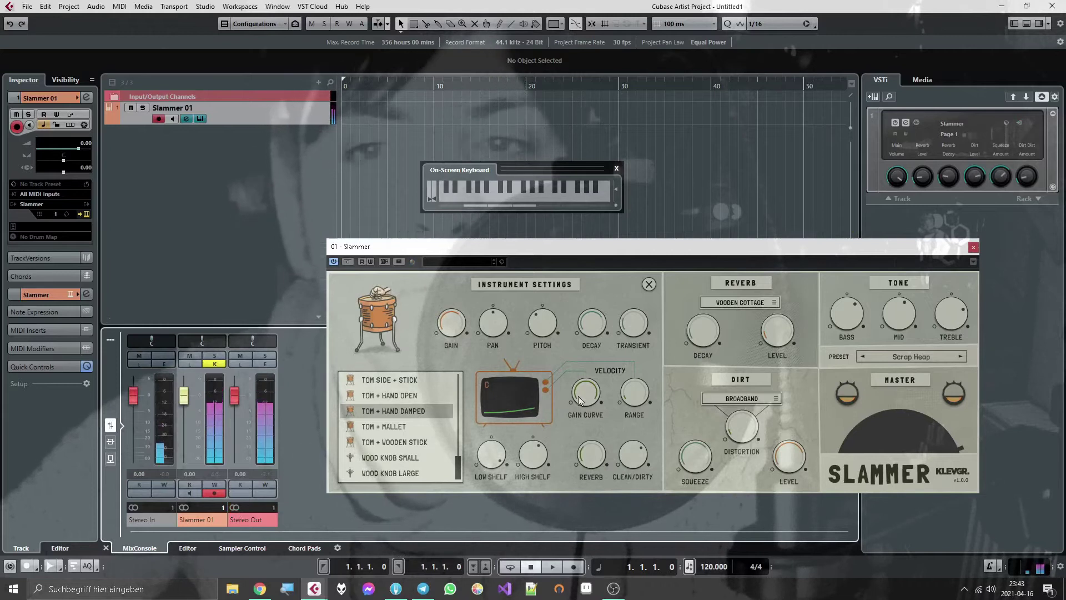
Lower the damped tom's Gain Curve and Gain, return the Gain Curve to 100%, and raise the Gain again.
{"action": "left_click_drag", "start_coordinate": [581, 401], "coordinate": [588, 461]}
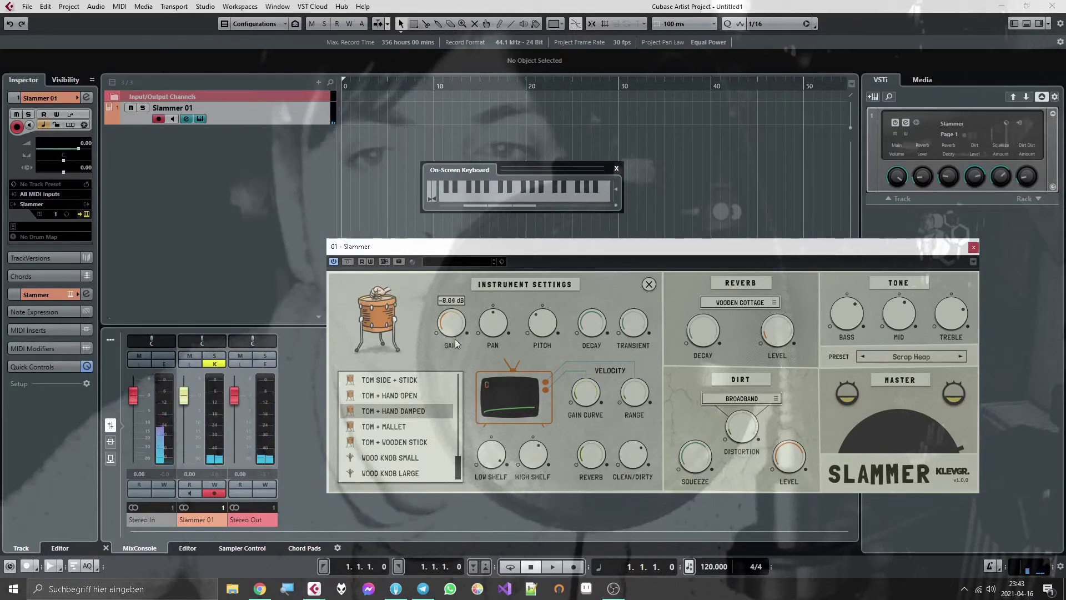
{"action": "left_click_drag", "start_coordinate": [455, 340], "coordinate": [455, 359]}
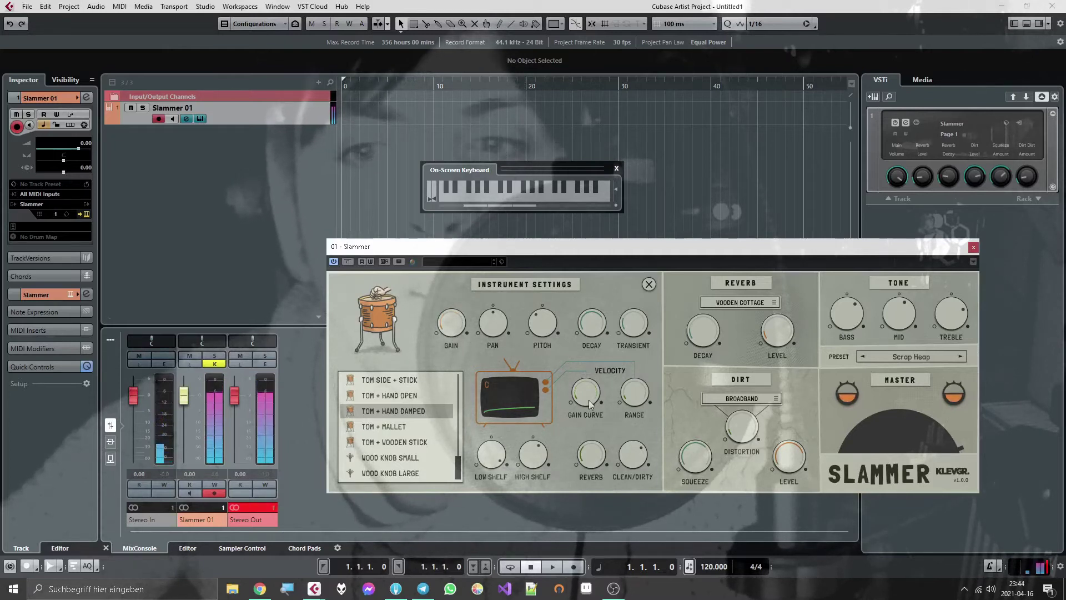
{"action": "left_click_drag", "start_coordinate": [602, 394], "coordinate": [594, 356]}
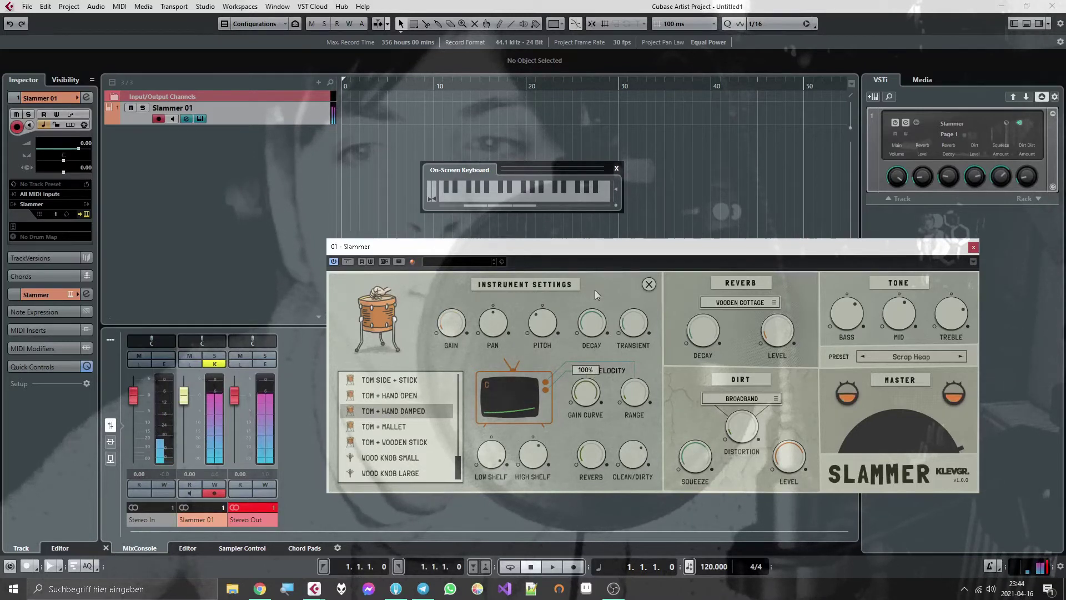
{"action": "left_click_drag", "start_coordinate": [457, 331], "coordinate": [457, 289]}
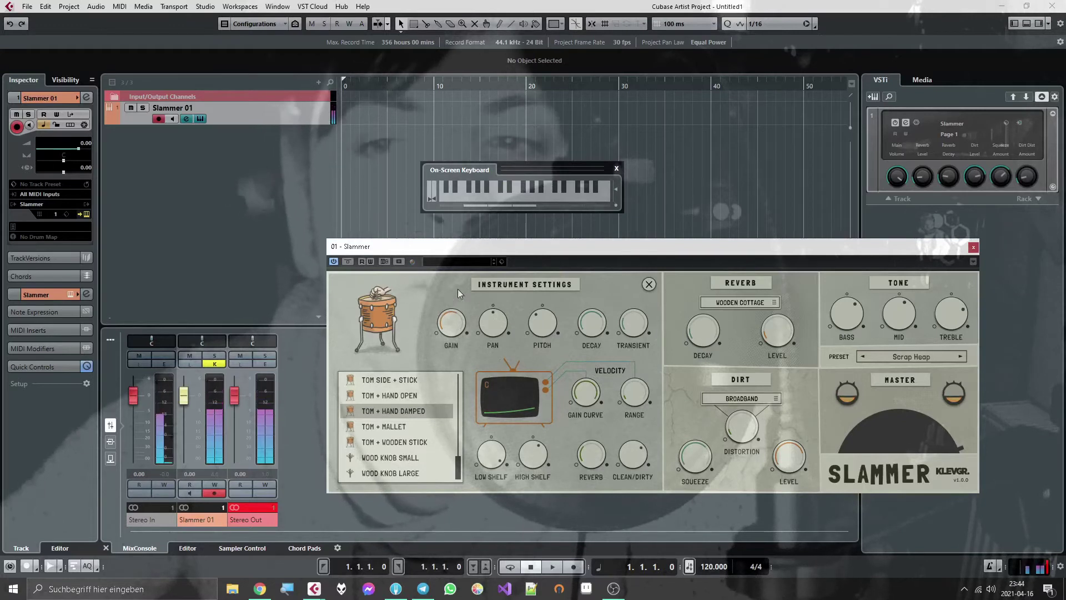
{"action": "left_click_drag", "start_coordinate": [631, 382], "coordinate": [630, 395]}
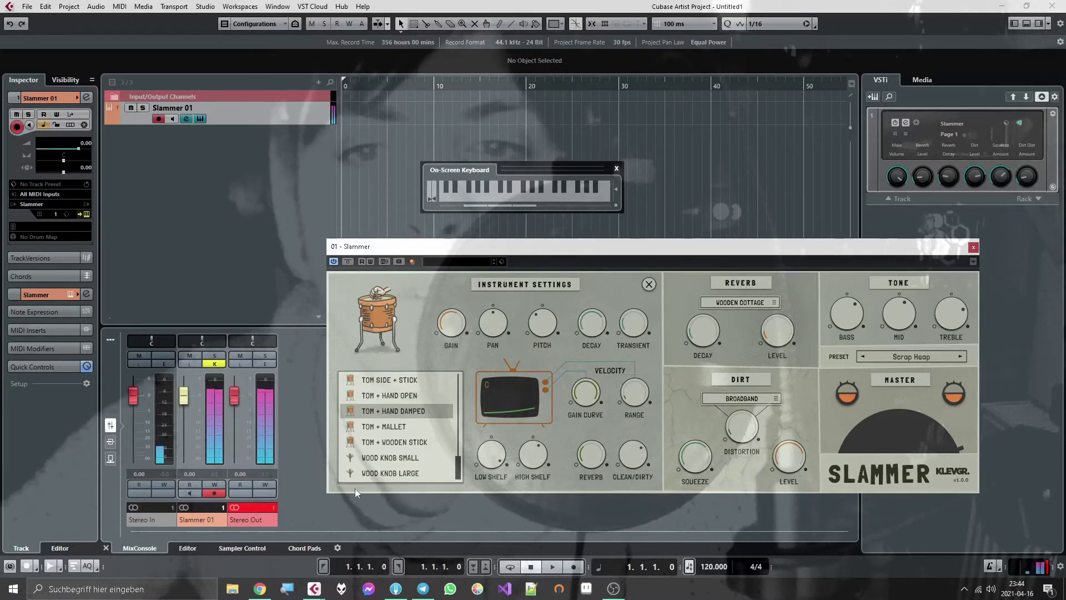
Audition the tom variants Hand Open, Side + Stick and Mallet for the pad, finishing on Tom + Wooden Stick.
{"action": "left_click", "coordinate": [396, 397]}
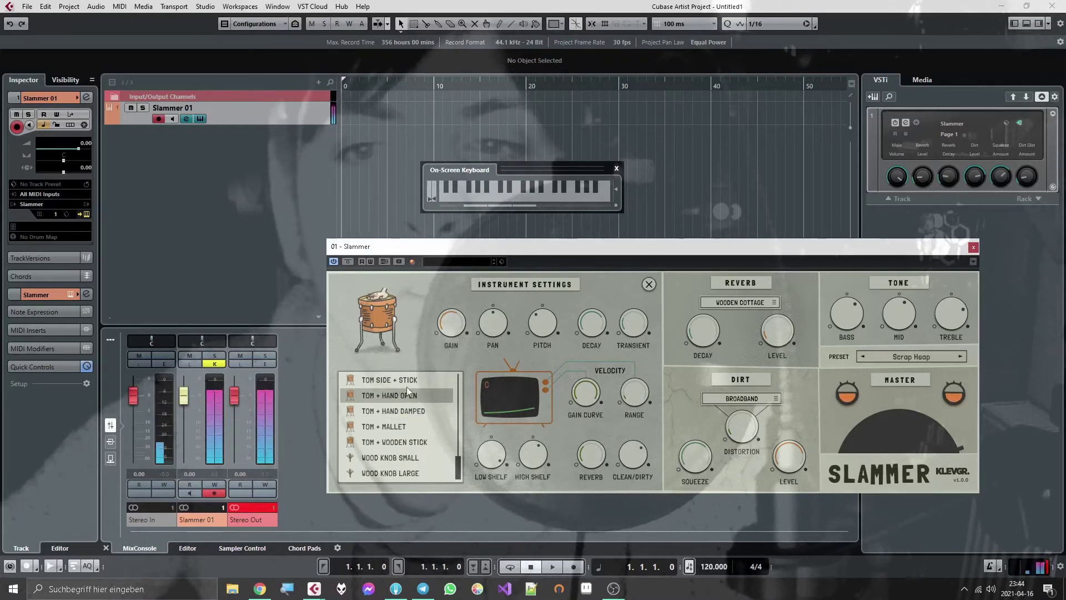
{"action": "left_click", "coordinate": [408, 385]}
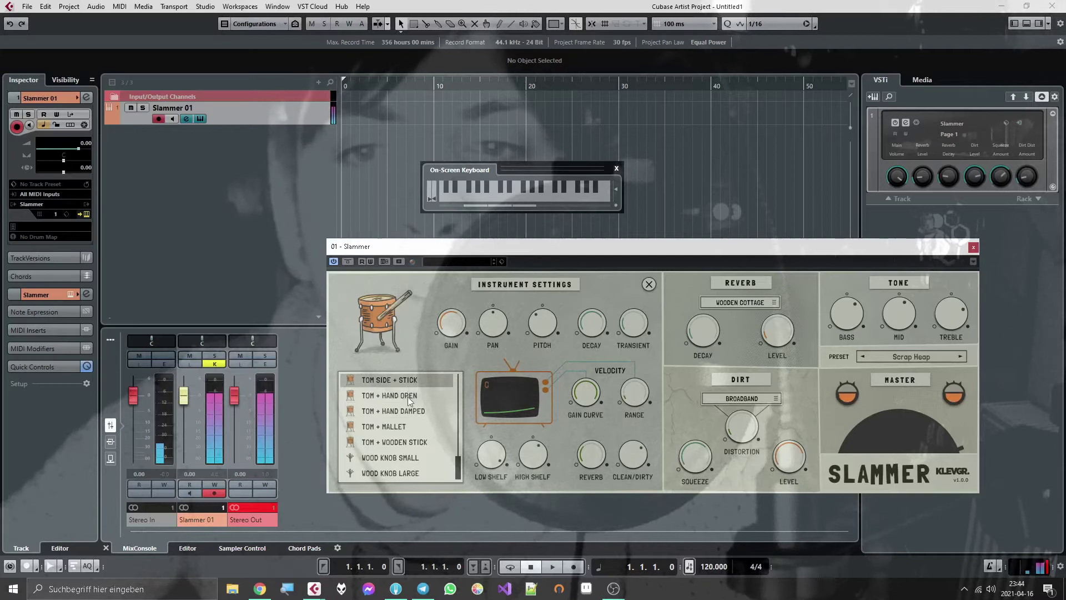
{"action": "left_click", "coordinate": [408, 397]}
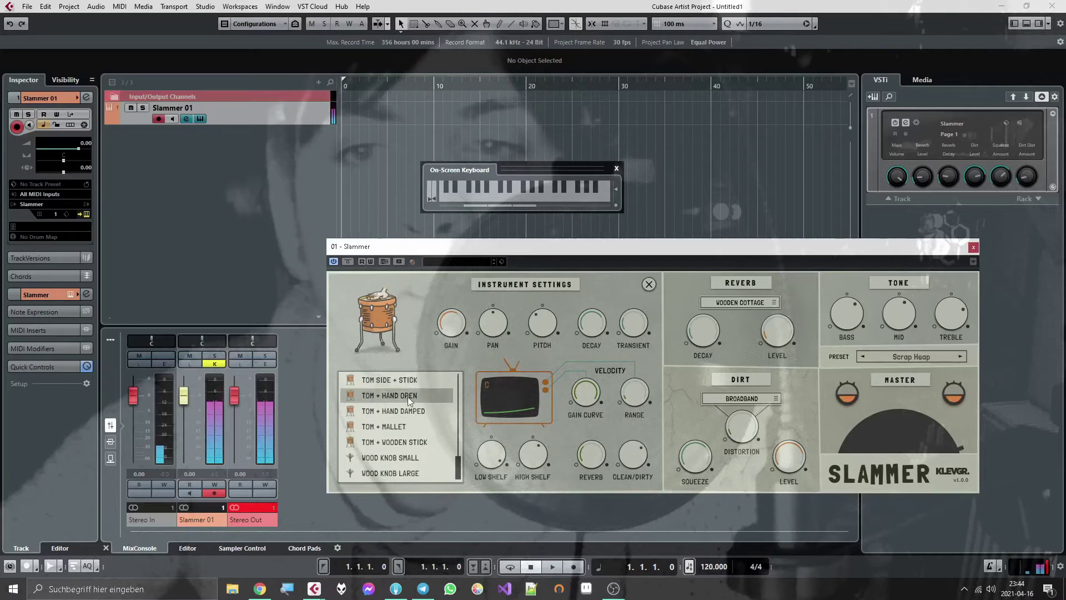
{"action": "left_click", "coordinate": [401, 424]}
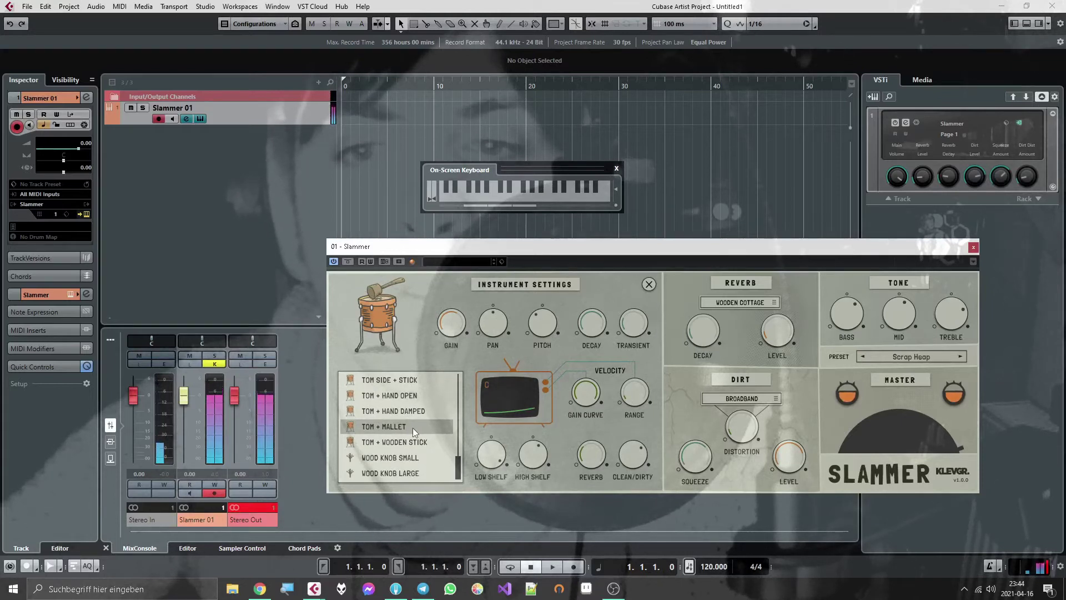
{"action": "left_click", "coordinate": [408, 442]}
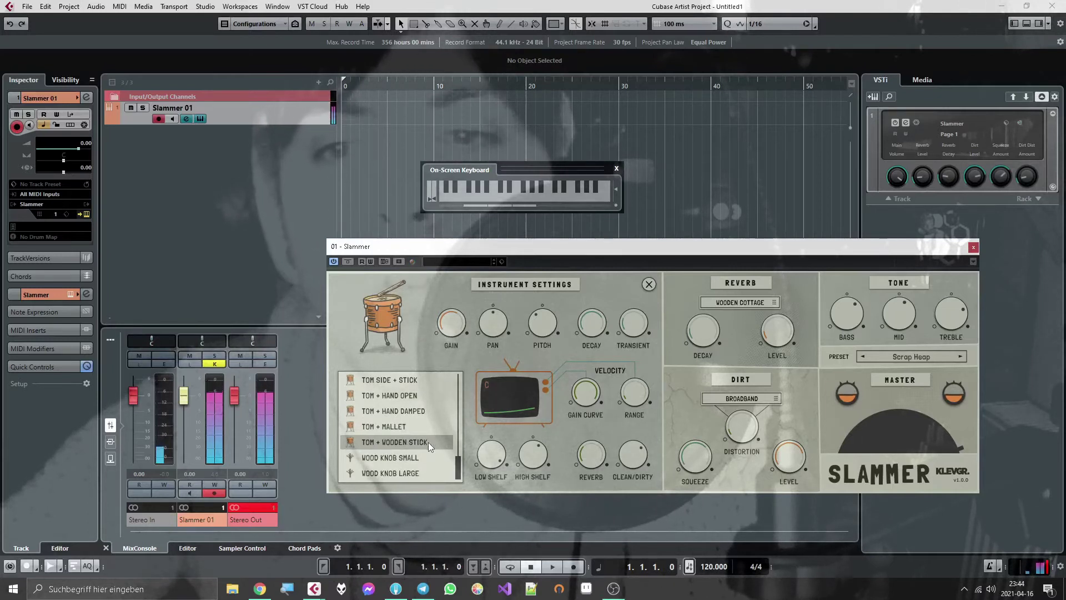
Sweep the wooden-stick tom's Pitch up and down to compare tunings, lowering it to about -981 cents and raising it to about -403 cents.
{"action": "left_click_drag", "start_coordinate": [542, 313], "coordinate": [544, 258]}
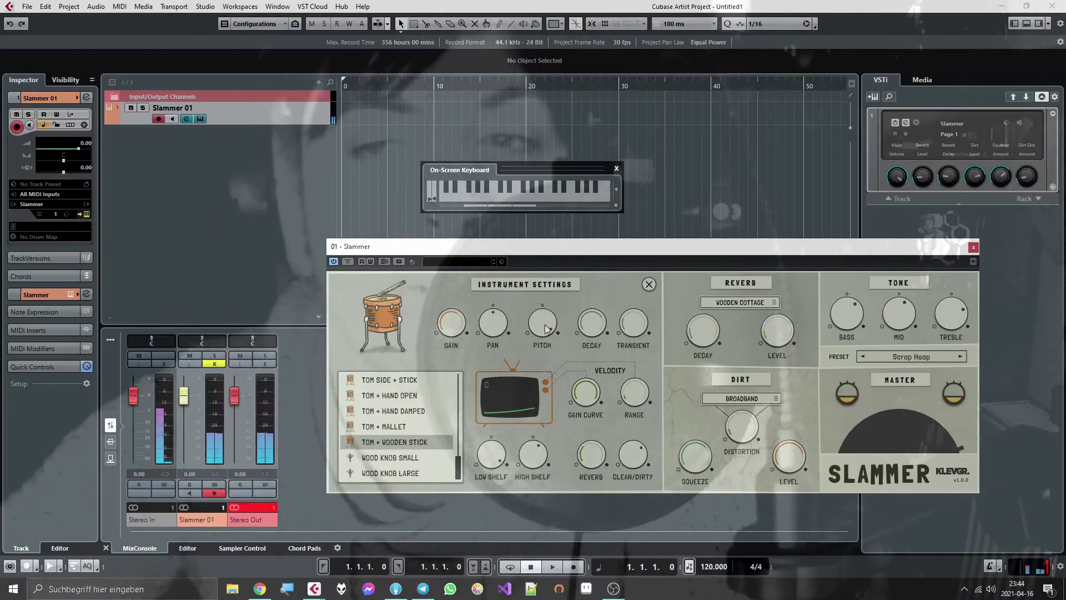
{"action": "left_click_drag", "start_coordinate": [546, 329], "coordinate": [557, 446]}
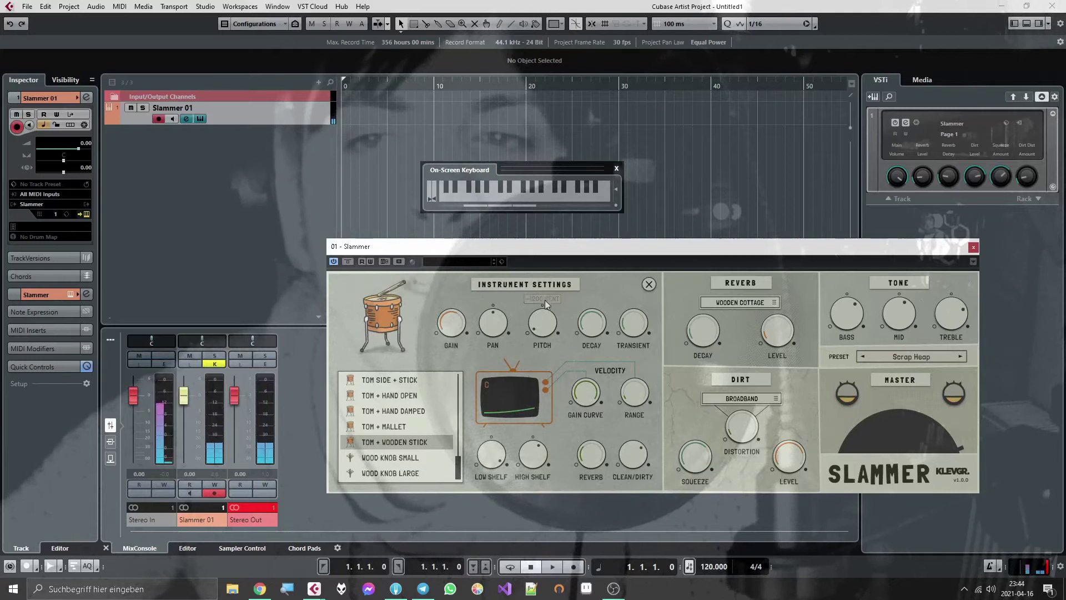
{"action": "mouse_move", "coordinate": [541, 336]}
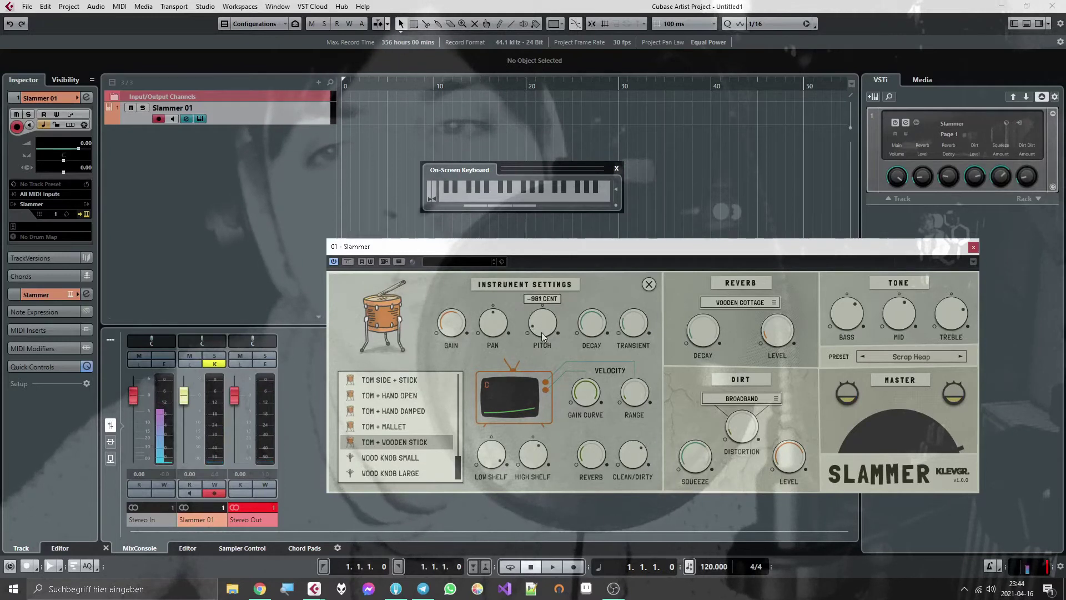
{"action": "left_click_drag", "start_coordinate": [542, 333], "coordinate": [550, 299]}
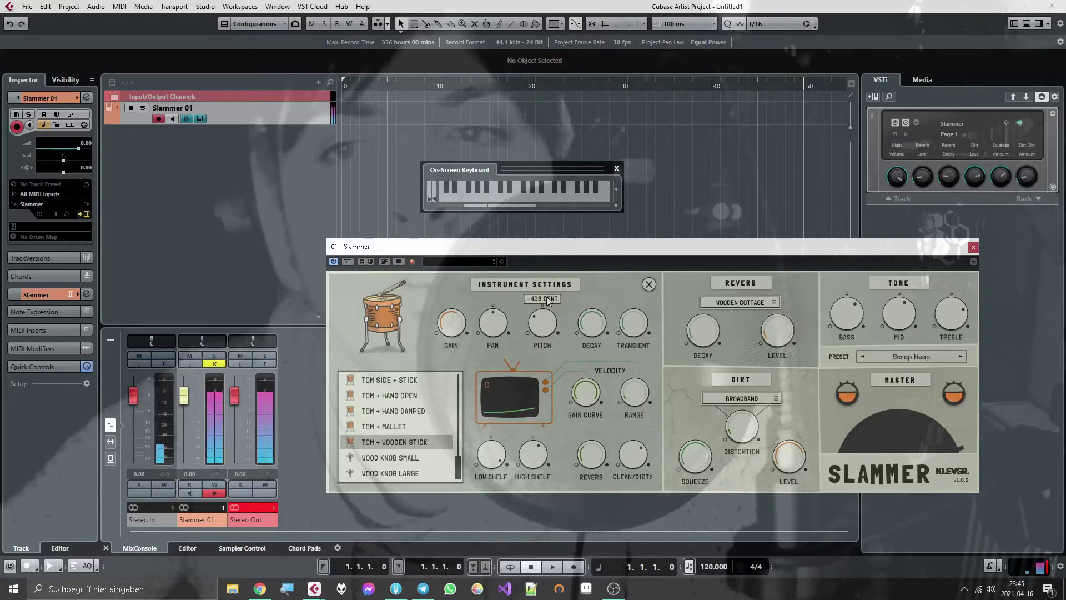
{"action": "left_click_drag", "start_coordinate": [547, 300], "coordinate": [547, 300]}
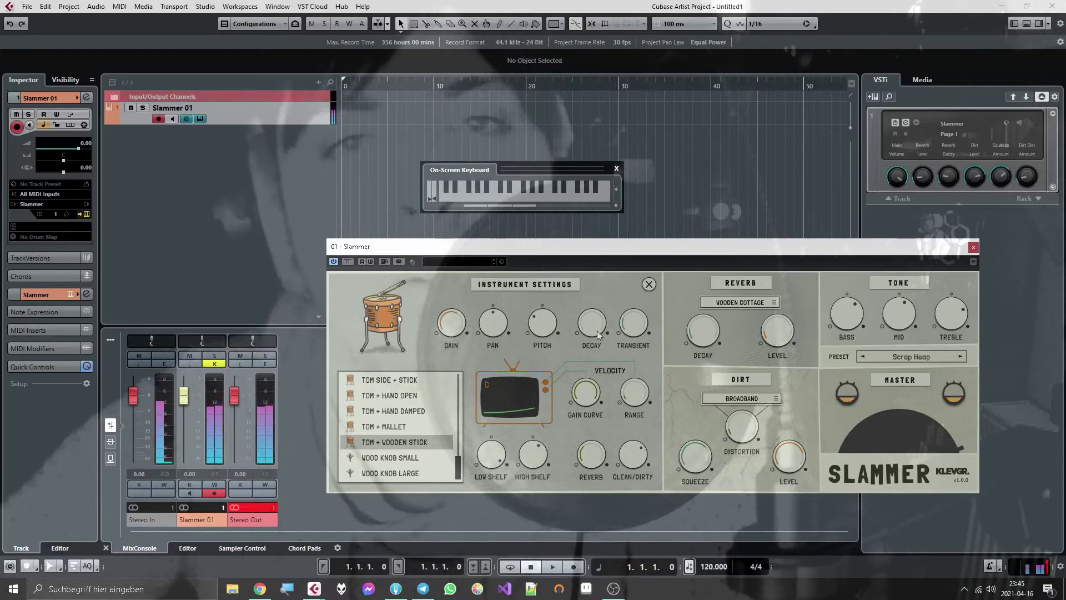
Vary the wooden-stick tom's Decay between about 16% and 22%, then raise it again to compare short and long tails.
{"action": "mouse_move", "coordinate": [596, 330]}
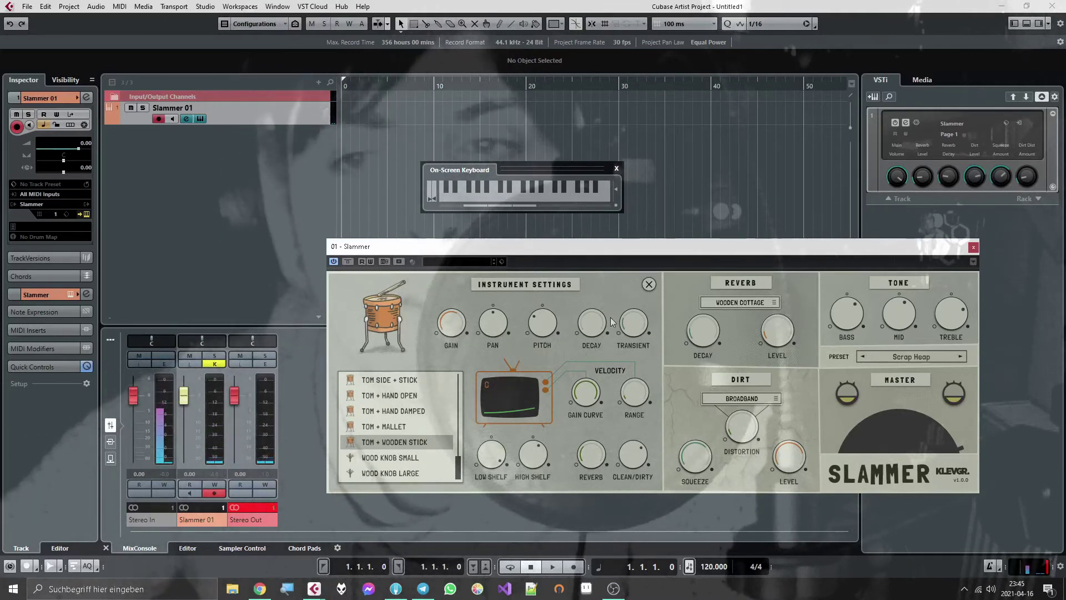
{"action": "left_click_drag", "start_coordinate": [599, 329], "coordinate": [605, 320]}
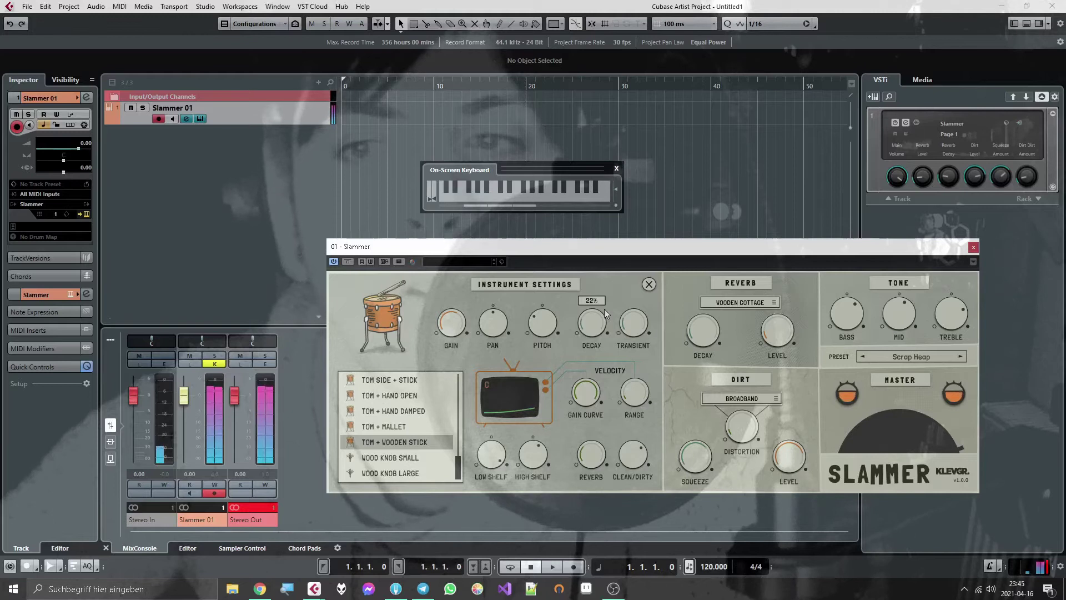
{"action": "scroll", "coordinate": [604, 308], "scroll_direction": "up", "scroll_amount": 1}
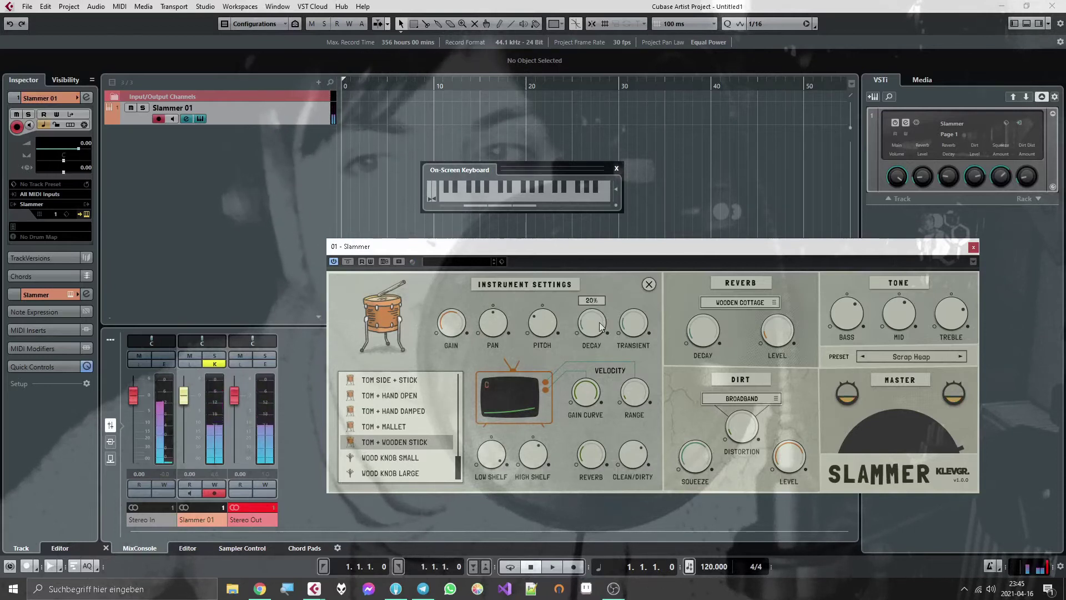
{"action": "scroll", "coordinate": [599, 322], "scroll_direction": "down", "scroll_amount": 1}
{"action": "scroll", "coordinate": [598, 323], "scroll_direction": "down", "scroll_amount": 4}
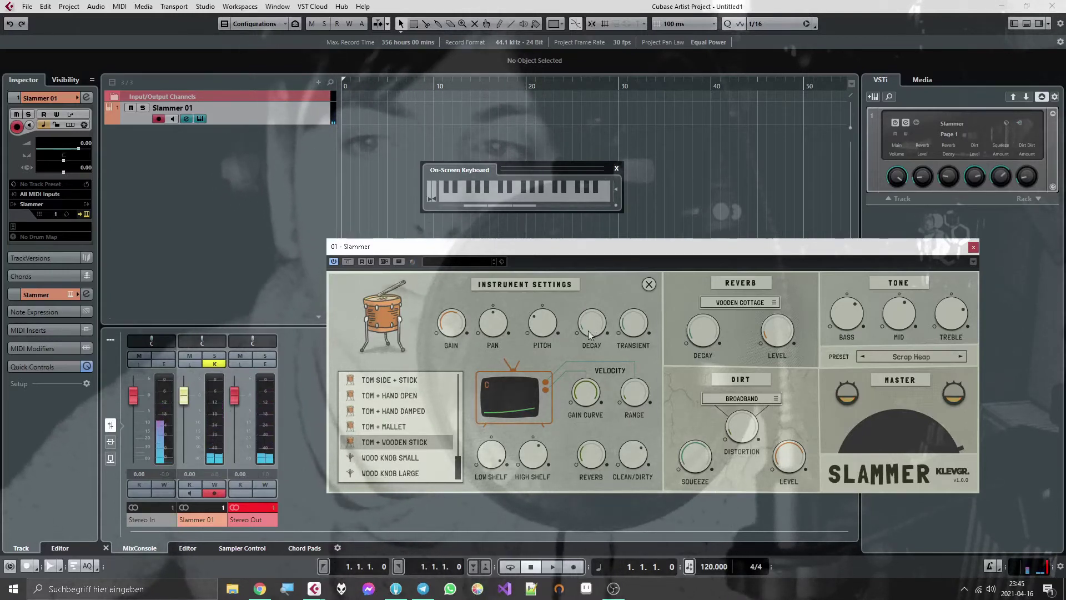
{"action": "left_click_drag", "start_coordinate": [589, 334], "coordinate": [591, 365]}
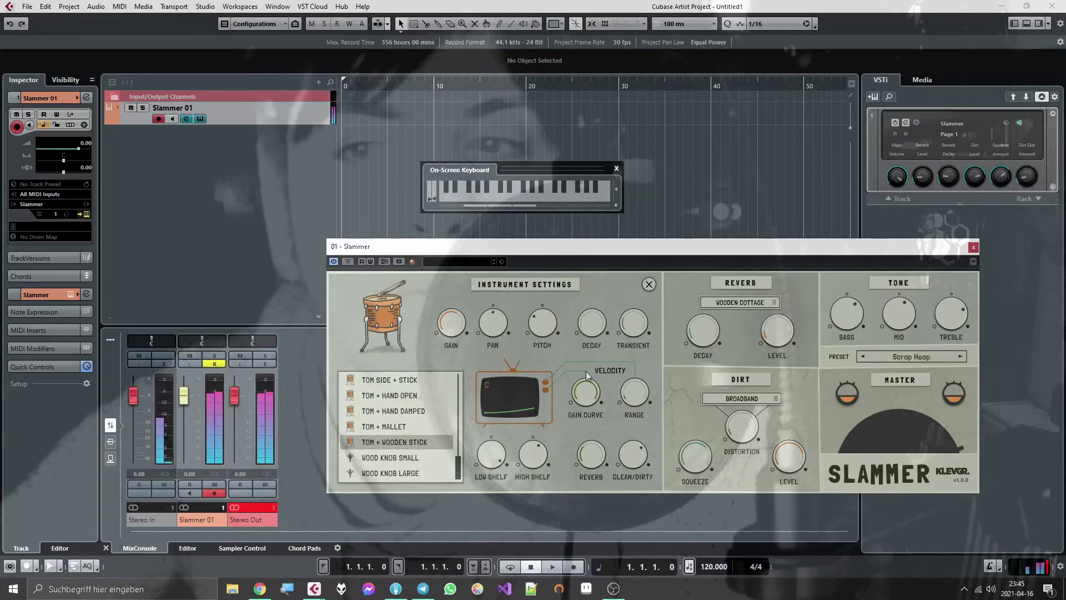
{"action": "mouse_move", "coordinate": [595, 319]}
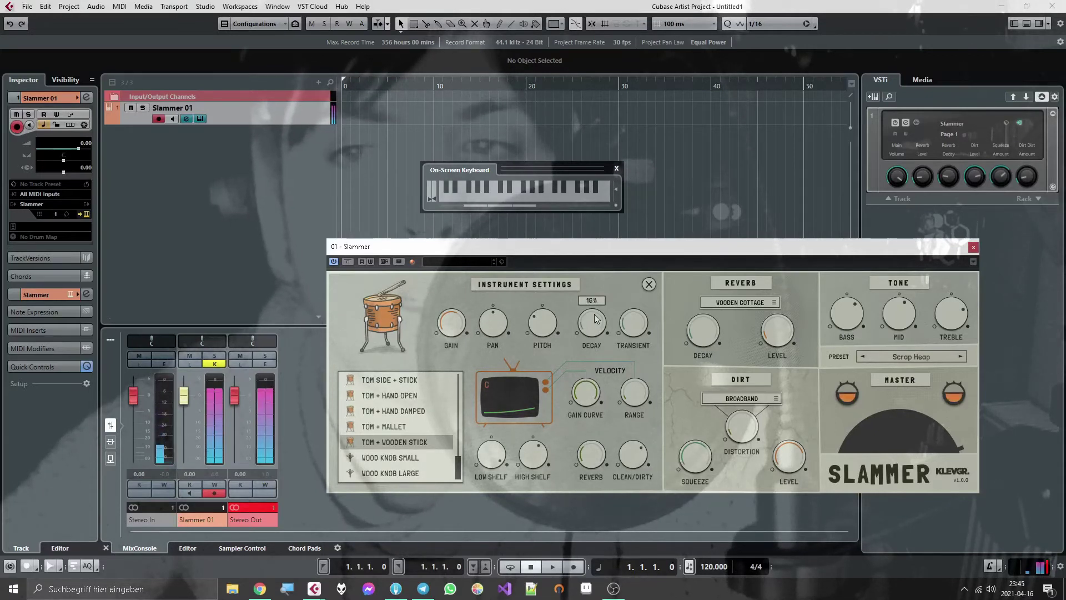
{"action": "scroll", "coordinate": [595, 319], "scroll_direction": "up", "scroll_amount": 4}
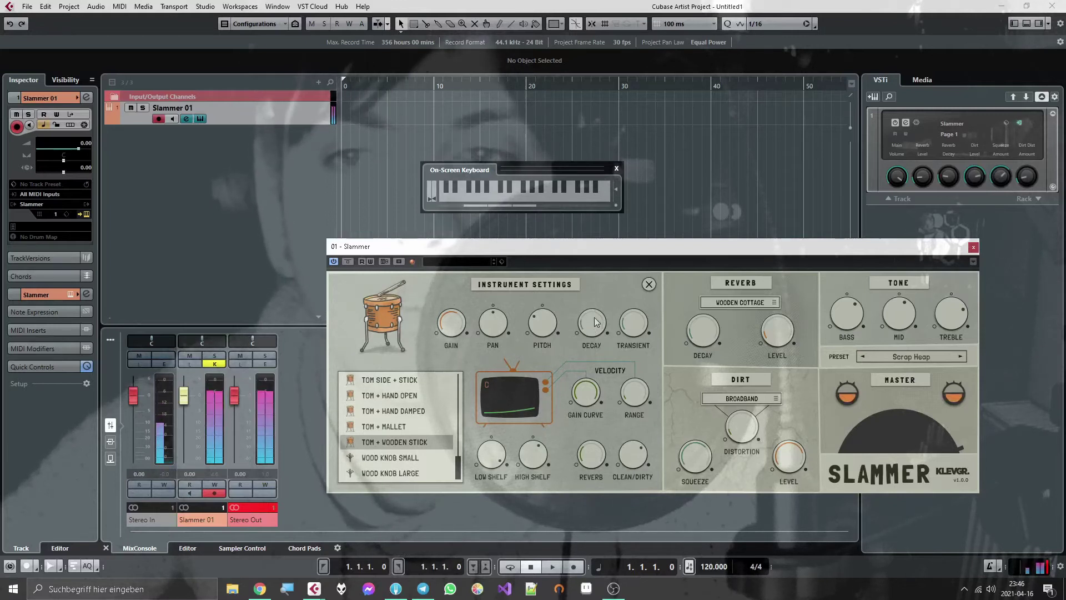
{"action": "scroll", "coordinate": [595, 321], "scroll_direction": "up", "scroll_amount": 15}
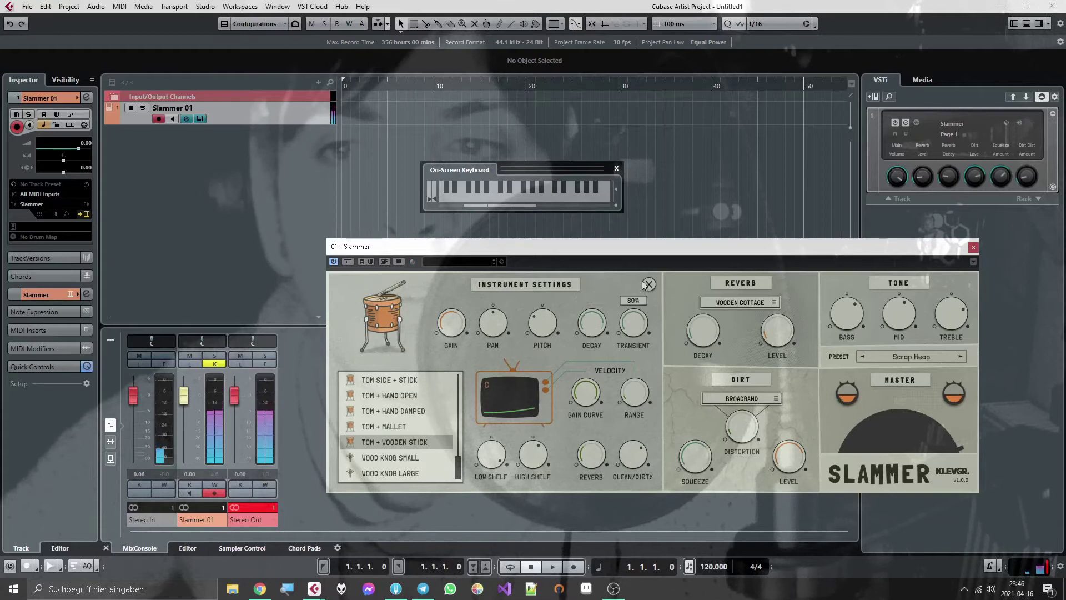
Sweep the tom's Transient between 100% and about 0.25%, raise it to about 83%, and readjust it to compare the attack.
{"action": "left_click_drag", "start_coordinate": [633, 325], "coordinate": [635, 294]}
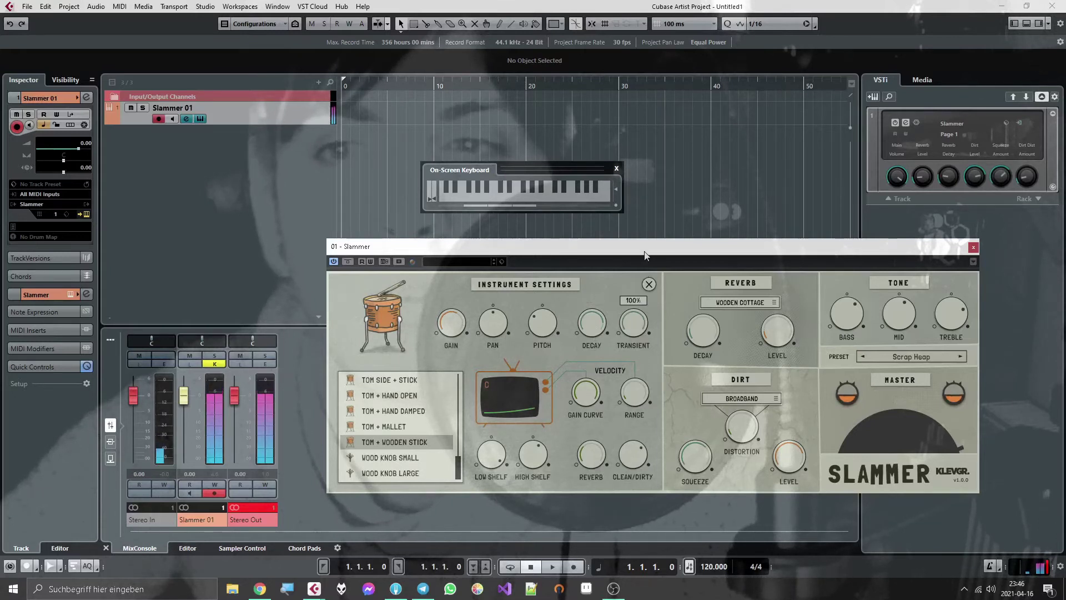
{"action": "left_click_drag", "start_coordinate": [644, 256], "coordinate": [641, 318]}
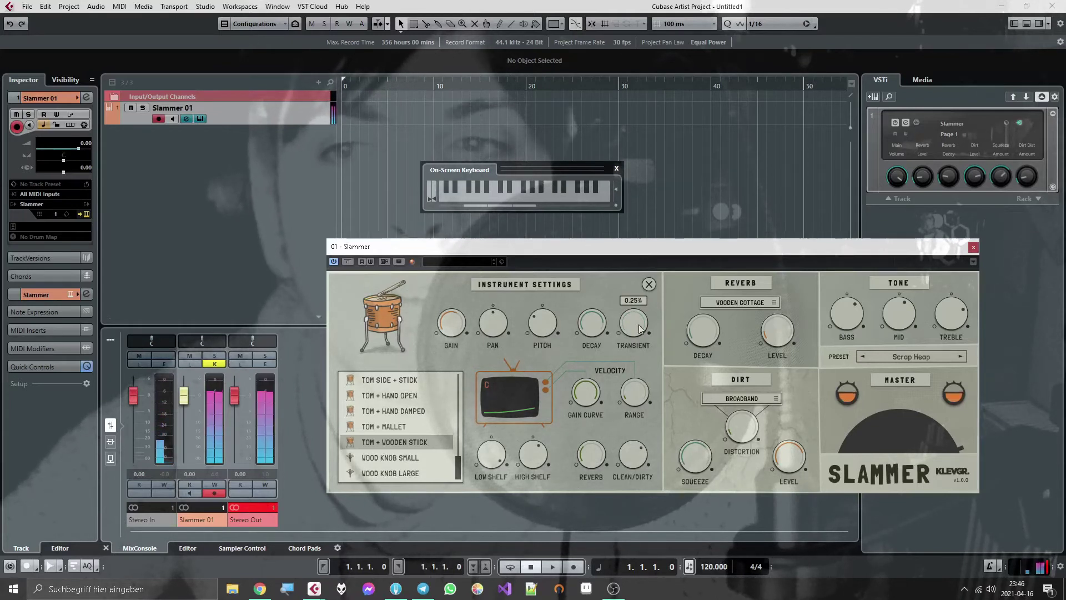
{"action": "left_click_drag", "start_coordinate": [637, 271], "coordinate": [637, 258]}
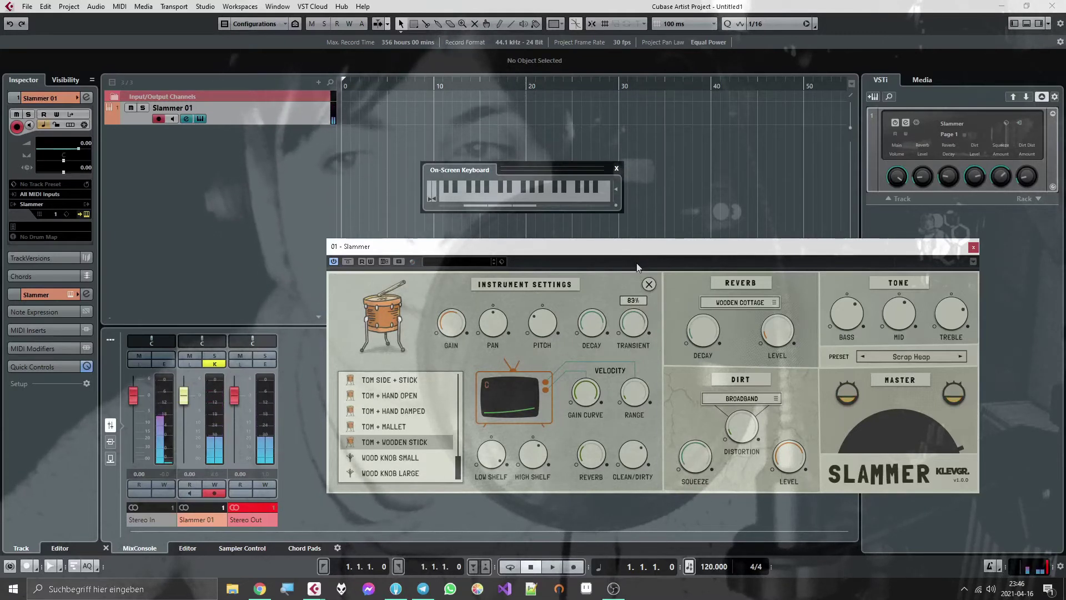
{"action": "left_click_drag", "start_coordinate": [641, 328], "coordinate": [634, 331]}
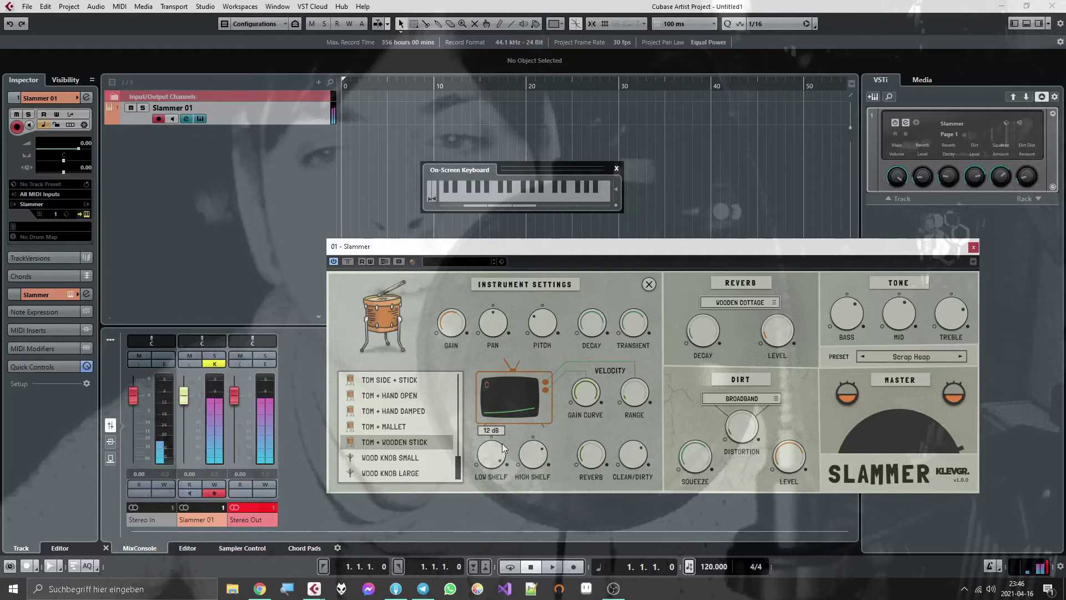
Raise the tom's Reverb send to about -3.48 dB, increase the global Reverb Level, and lower the send to about -18.8 dB.
{"action": "mouse_move", "coordinate": [532, 454]}
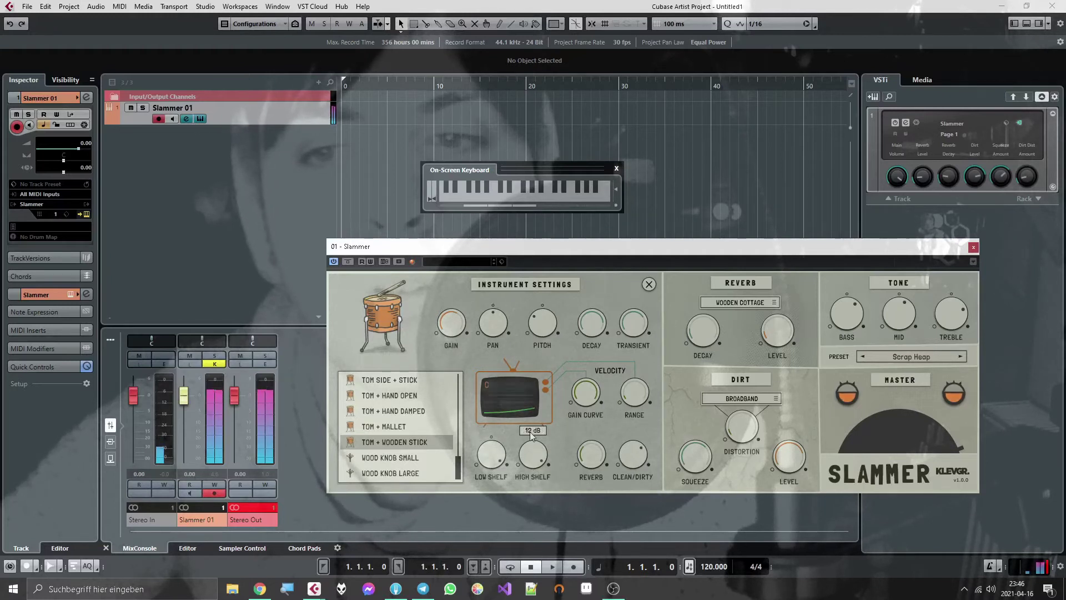
{"action": "mouse_move", "coordinate": [495, 461]}
{"action": "mouse_move", "coordinate": [591, 481]}
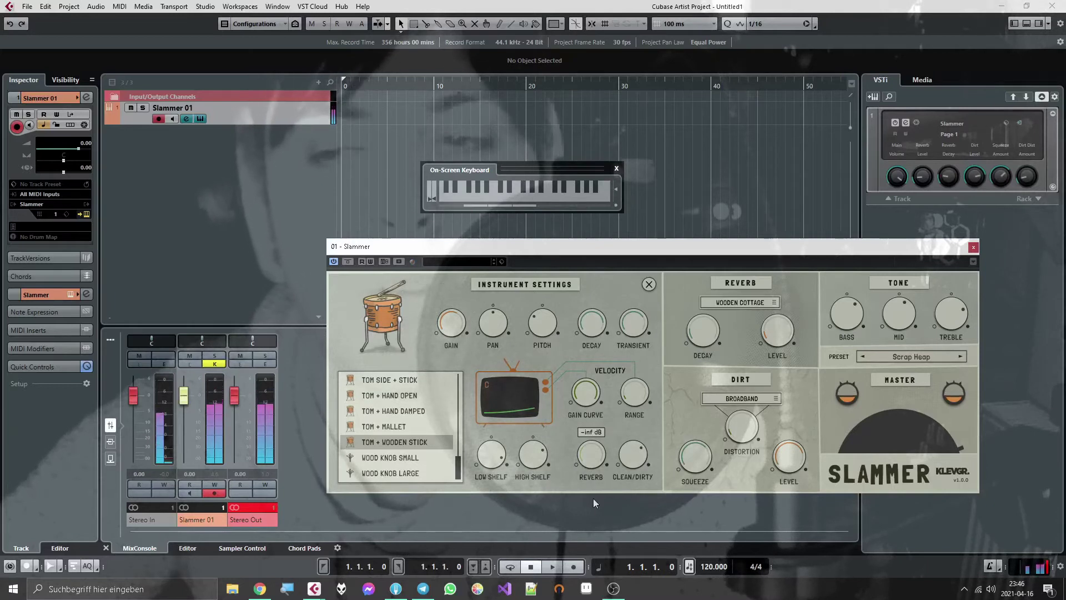
{"action": "left_click_drag", "start_coordinate": [597, 454], "coordinate": [610, 381]}
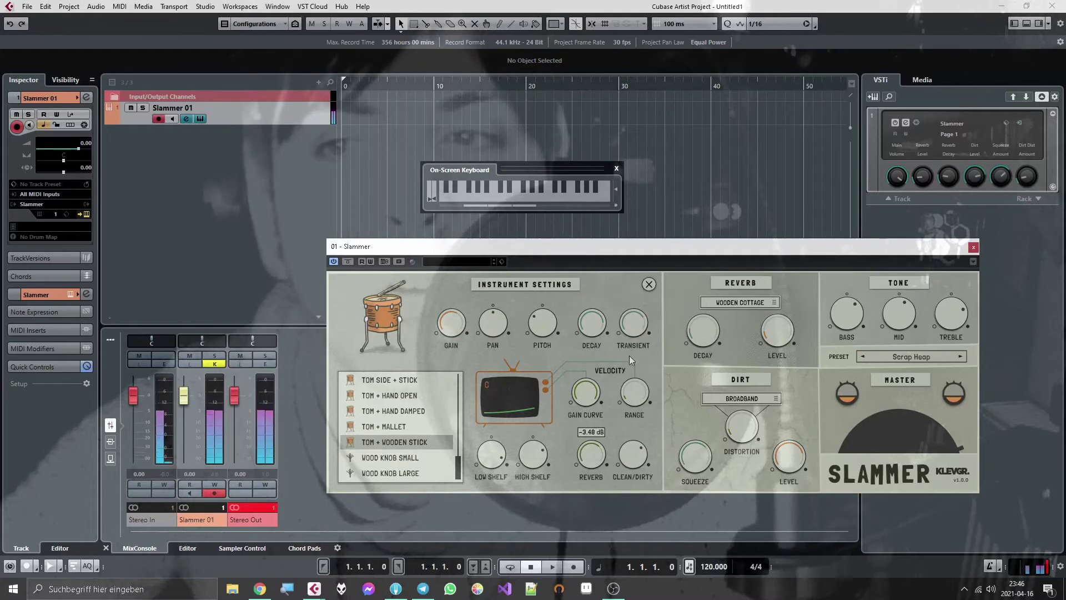
{"action": "left_click_drag", "start_coordinate": [787, 325], "coordinate": [789, 310]}
{"action": "left_click_drag", "start_coordinate": [591, 454], "coordinate": [589, 509]}
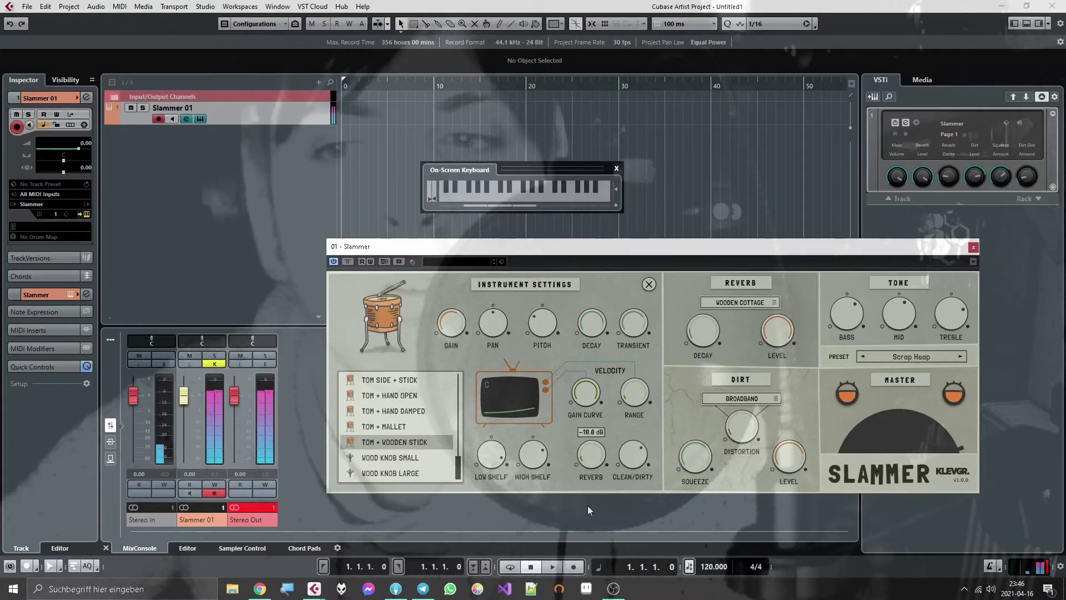
{"action": "mouse_move", "coordinate": [634, 422]}
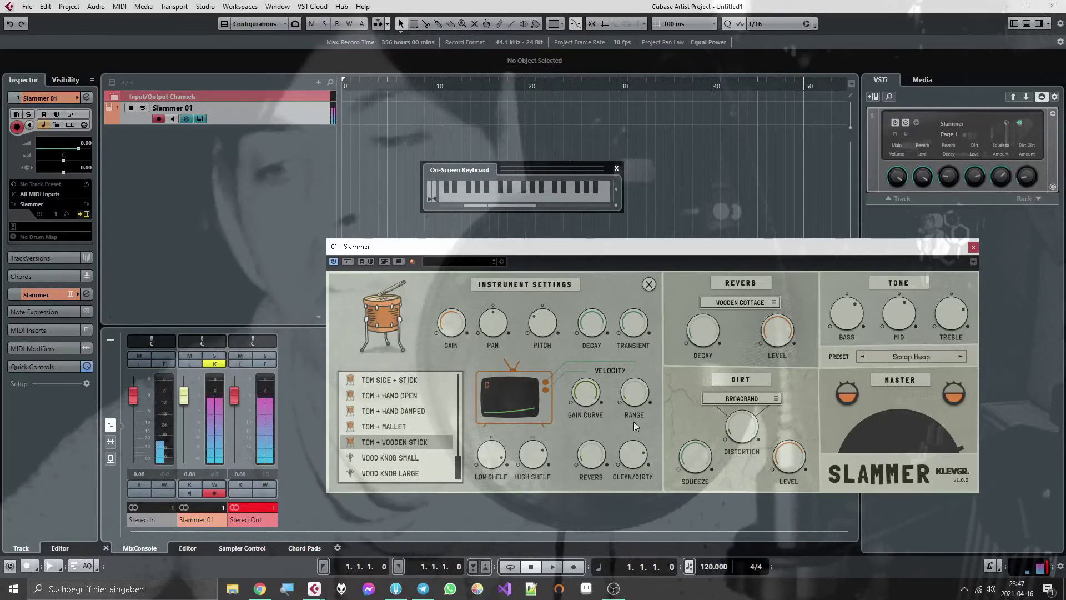
Switch to the D# pad's instrument settings and audition Teflon Tray + Mallet before returning to Teflon Tray + Hand.
{"action": "left_click", "coordinate": [647, 283]}
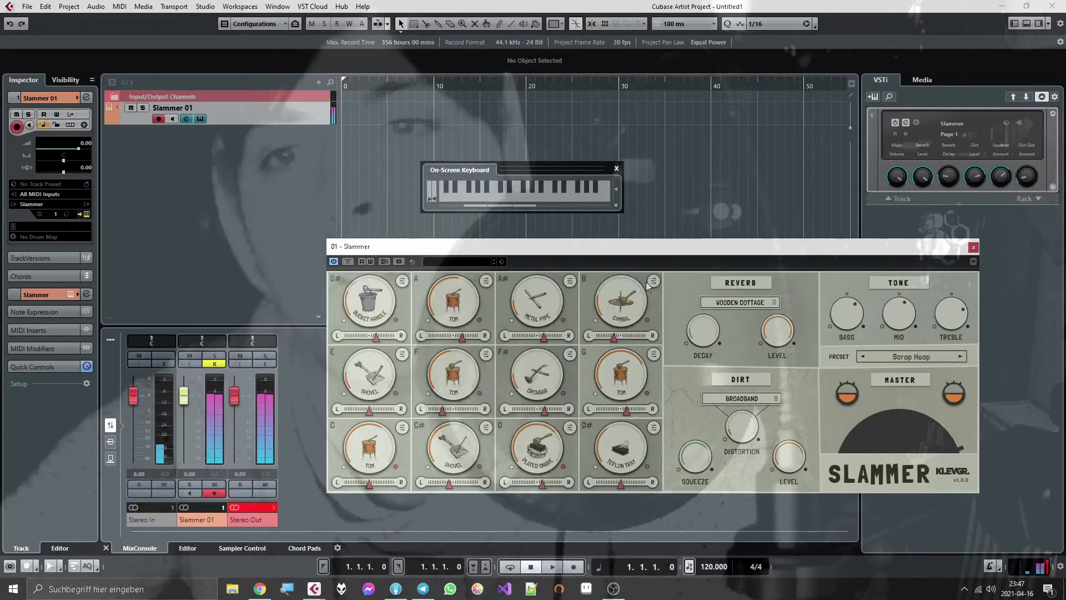
{"action": "left_click", "coordinate": [654, 428]}
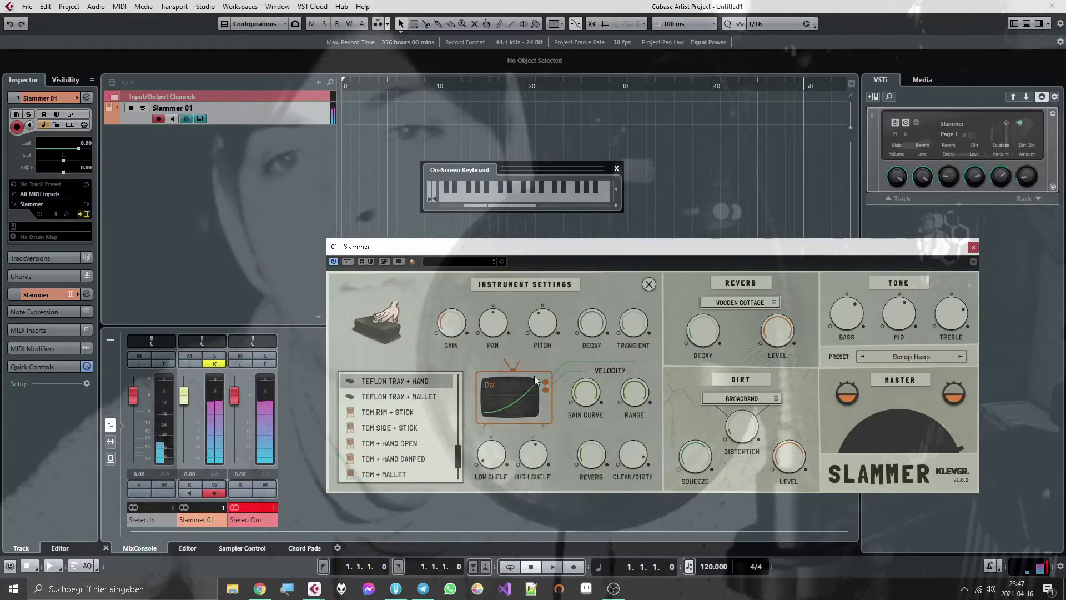
{"action": "left_click", "coordinate": [436, 395]}
{"action": "left_click", "coordinate": [418, 382]}
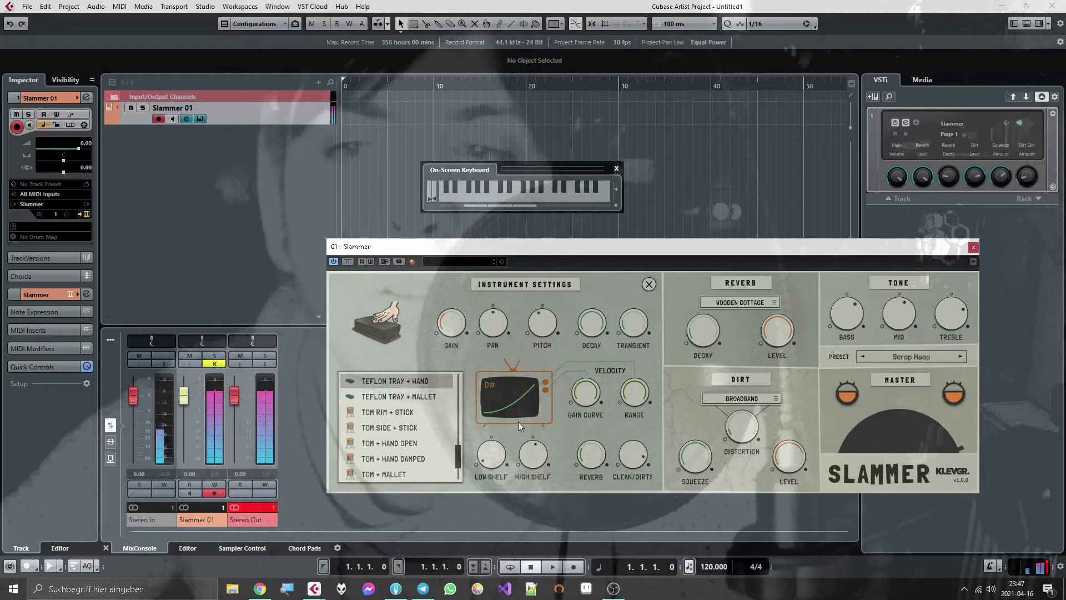
Adjust the Teflon tray's High Shelf to about 5.76 dB, lower its Decay to about 15%, and vary its Transient.
{"action": "left_click_drag", "start_coordinate": [526, 459], "coordinate": [524, 435]}
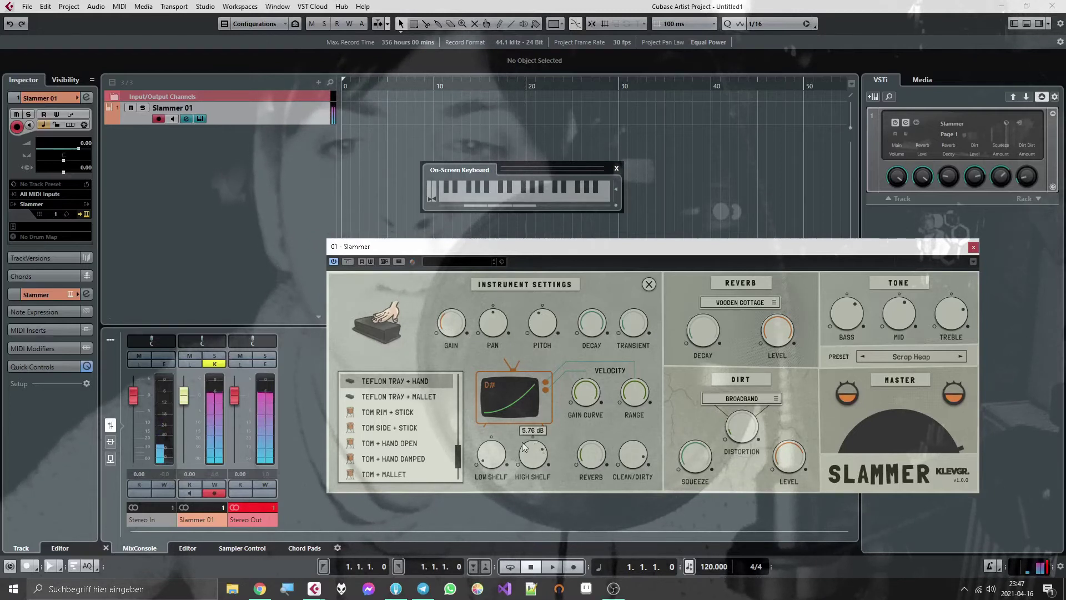
{"action": "left_click_drag", "start_coordinate": [591, 324], "coordinate": [597, 390]}
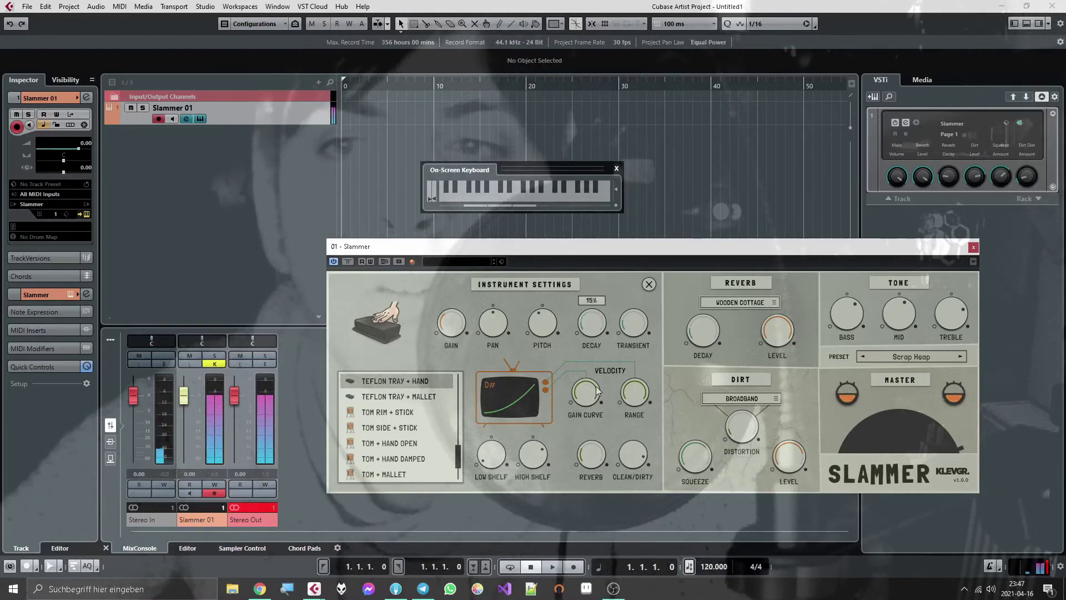
{"action": "mouse_move", "coordinate": [636, 309]}
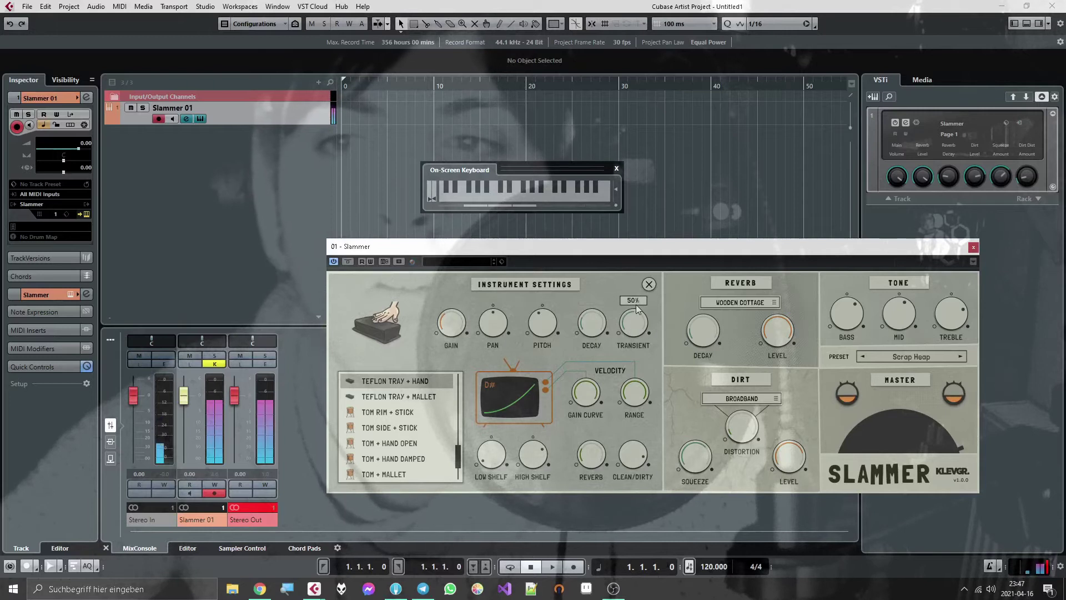
{"action": "mouse_move", "coordinate": [631, 279]}
{"action": "left_mouse_down"}
{"action": "mouse_move", "coordinate": [630, 318]}
{"action": "mouse_move", "coordinate": [628, 286]}
{"action": "mouse_move", "coordinate": [627, 299]}
{"action": "left_mouse_up"}
Raise the Teflon tray's Pitch to about 625 cents, then lower it to about -807 cents and further down.
{"action": "left_click_drag", "start_coordinate": [527, 321], "coordinate": [538, 287]}
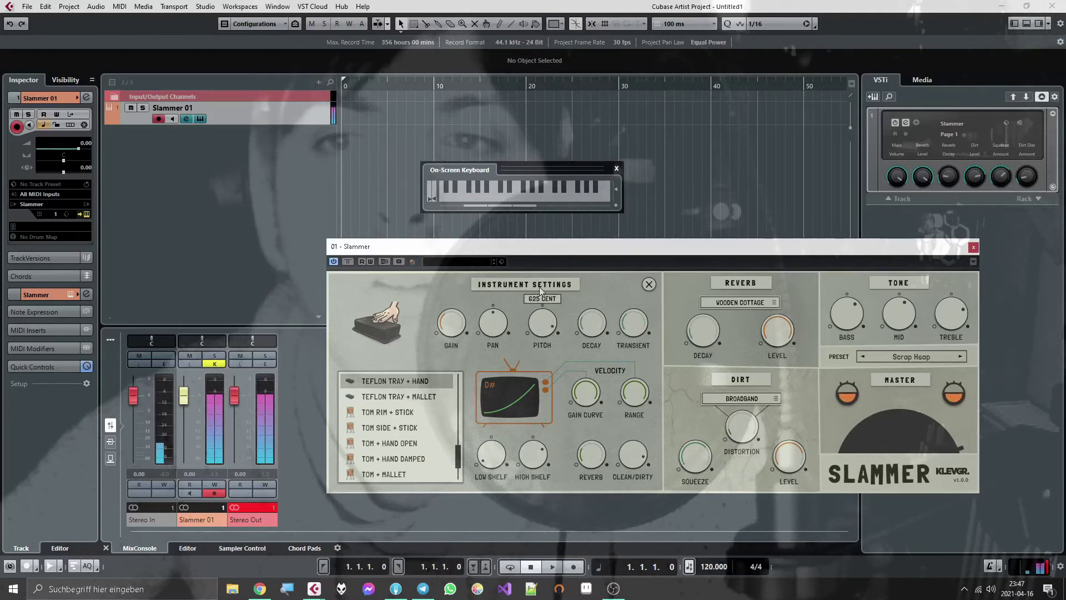
{"action": "left_click_drag", "start_coordinate": [541, 363], "coordinate": [542, 354]}
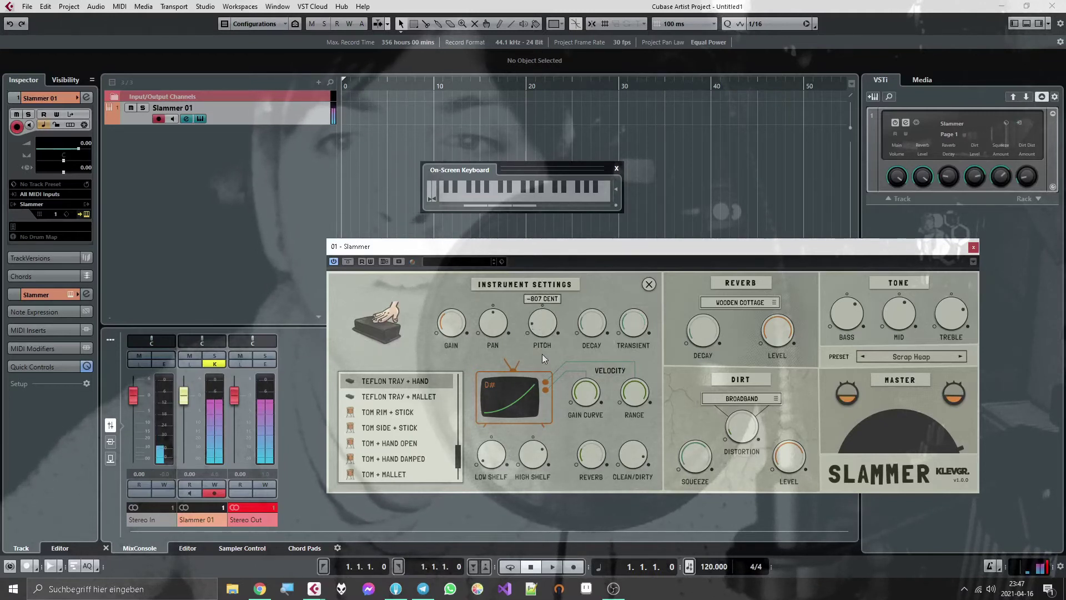
{"action": "left_click_drag", "start_coordinate": [542, 354], "coordinate": [542, 378]}
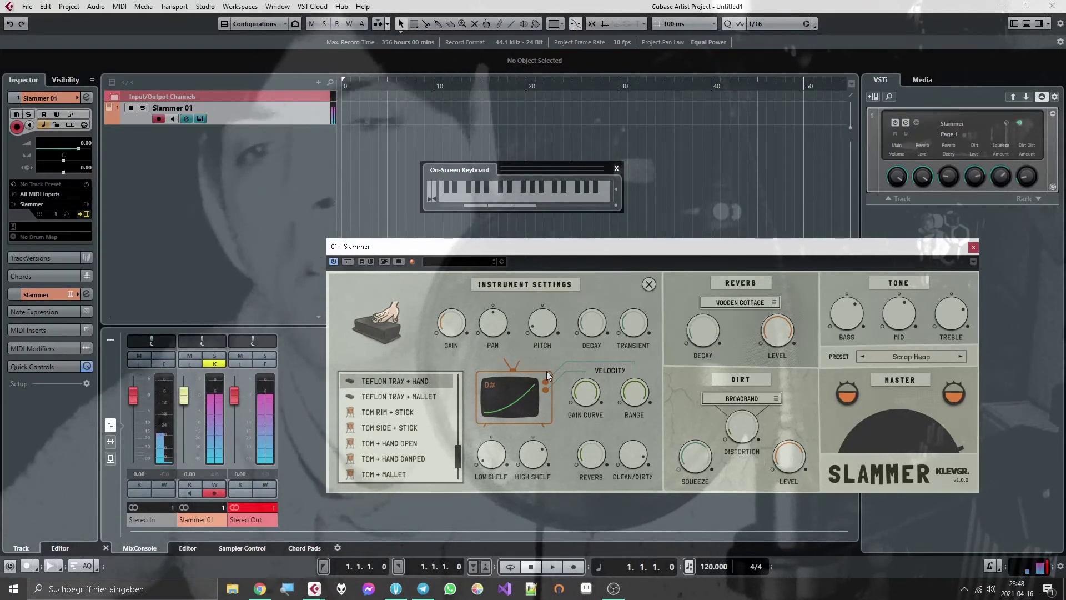
Adjust the Teflon tray's Clean/Dirty balance and lower its Reverb send to about -6 dB.
{"action": "mouse_move", "coordinate": [602, 423]}
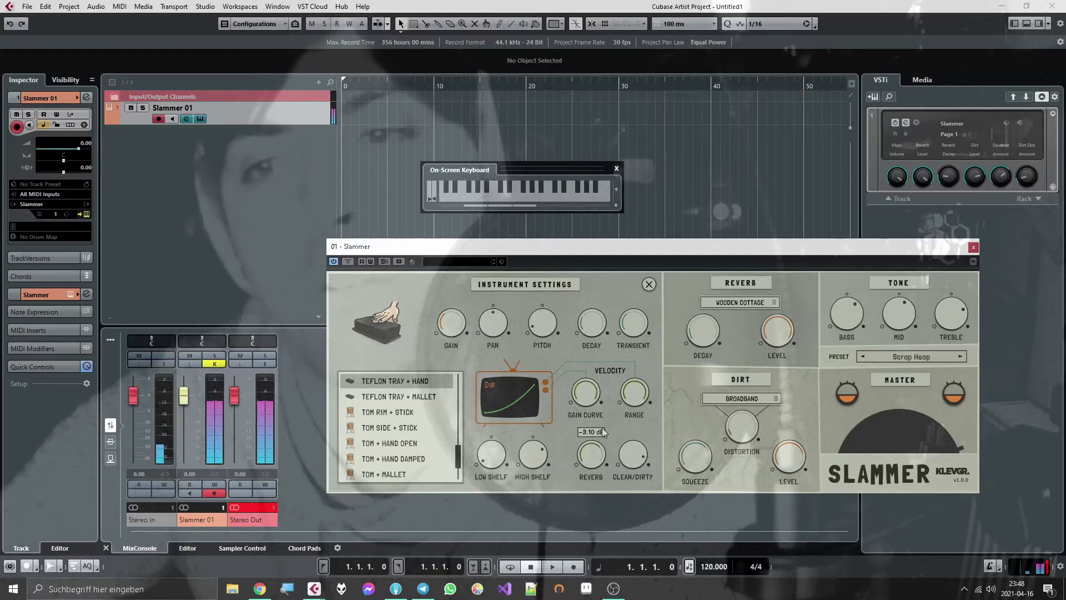
{"action": "left_click_drag", "start_coordinate": [631, 471], "coordinate": [615, 451]}
{"action": "mouse_move", "coordinate": [599, 486]}
{"action": "left_mouse_down"}
{"action": "mouse_move", "coordinate": [599, 496]}
{"action": "mouse_move", "coordinate": [598, 475]}
{"action": "left_mouse_up"}
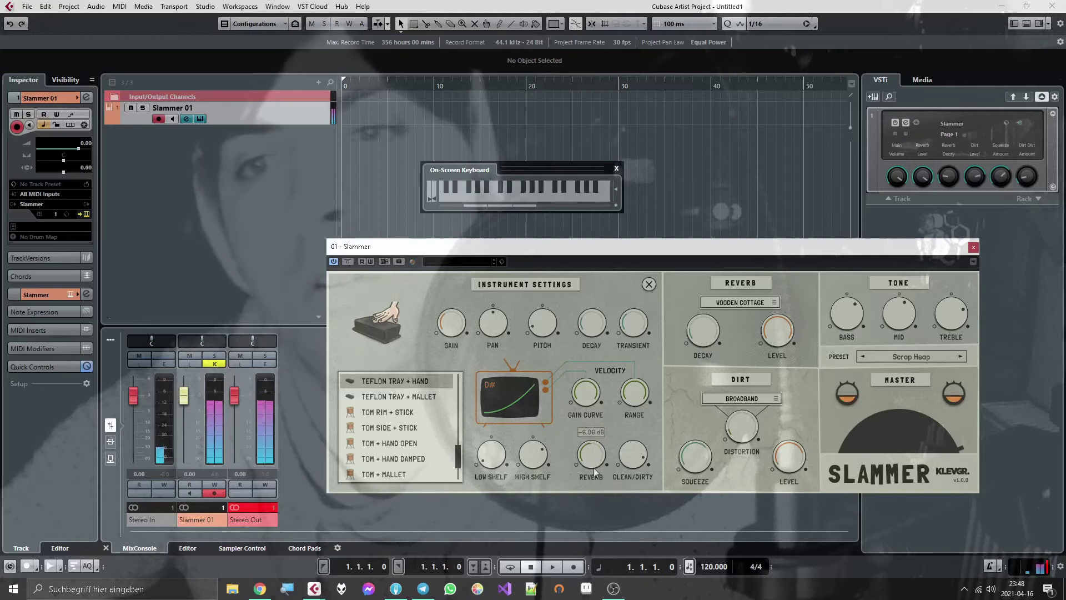
Vary the Teflon tray's High Shelf and Low Shelf, then close its instrument settings to return to the pad overview.
{"action": "left_click_drag", "start_coordinate": [535, 463], "coordinate": [507, 408]}
{"action": "left_click_drag", "start_coordinate": [505, 450], "coordinate": [502, 491]}
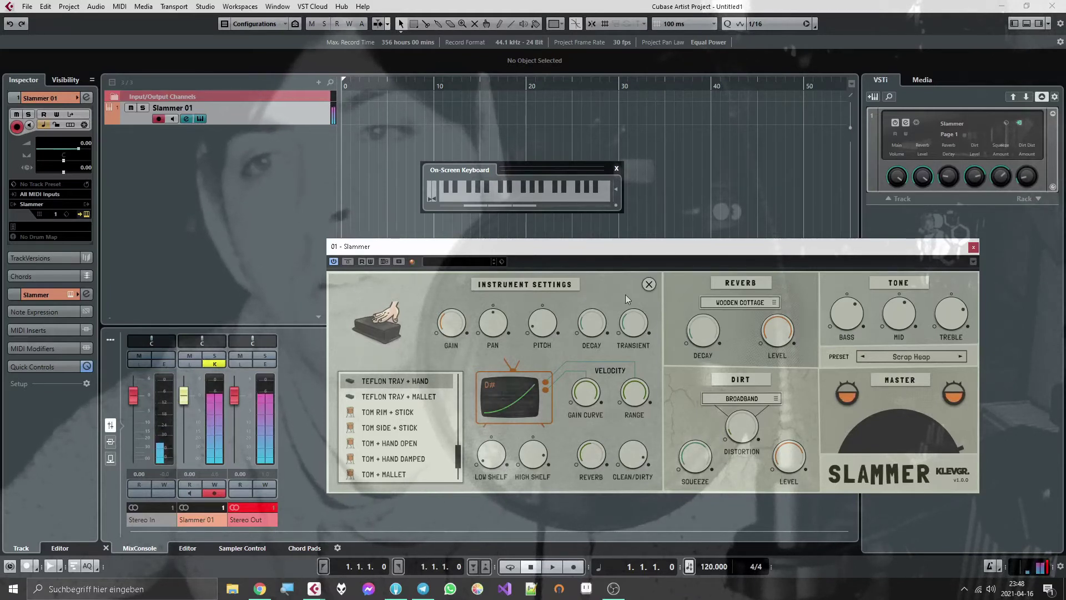
{"action": "left_click", "coordinate": [647, 284]}
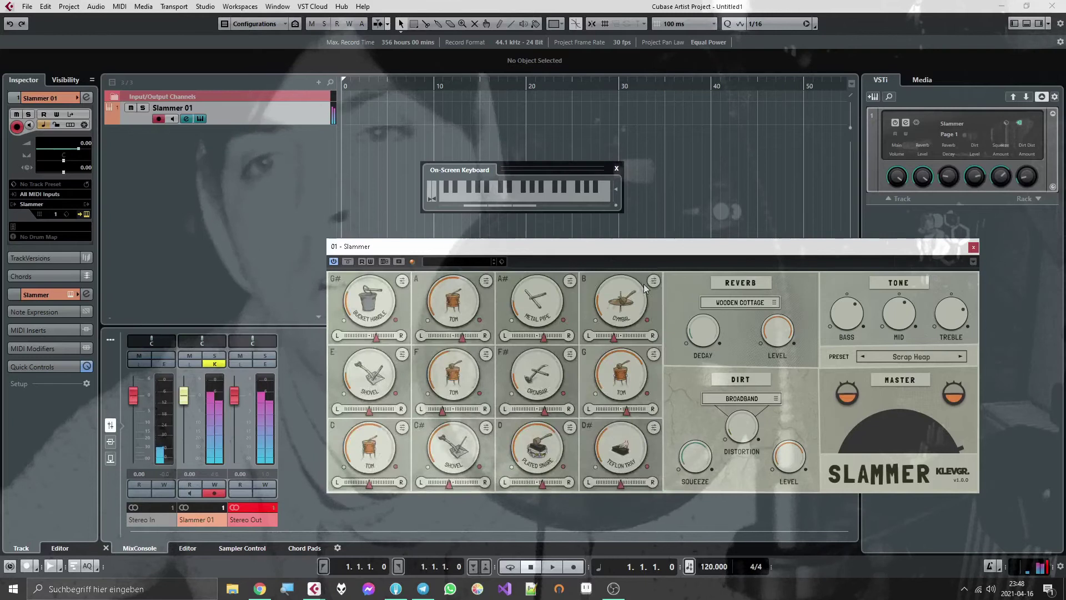
Open the C# Shovel pad's instrument settings, try Cymbal Muted + Stick and the Metal Pipe sounds, and choose Shovel + Mallet.
{"action": "left_click", "coordinate": [484, 427]}
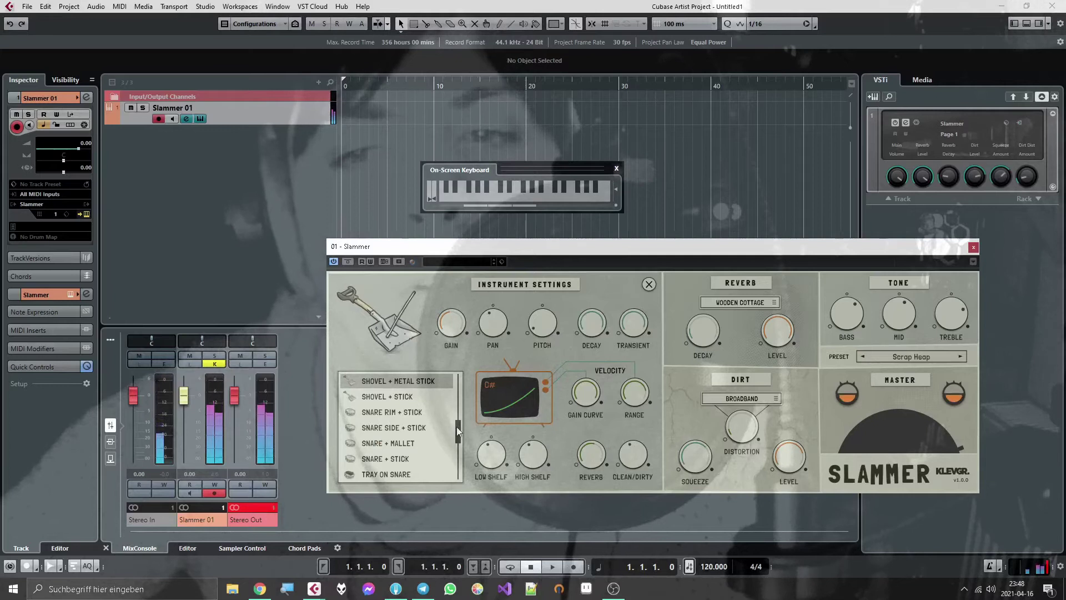
{"action": "left_click_drag", "start_coordinate": [456, 427], "coordinate": [448, 395]}
{"action": "left_click", "coordinate": [448, 396]}
{"action": "left_click", "coordinate": [415, 411]}
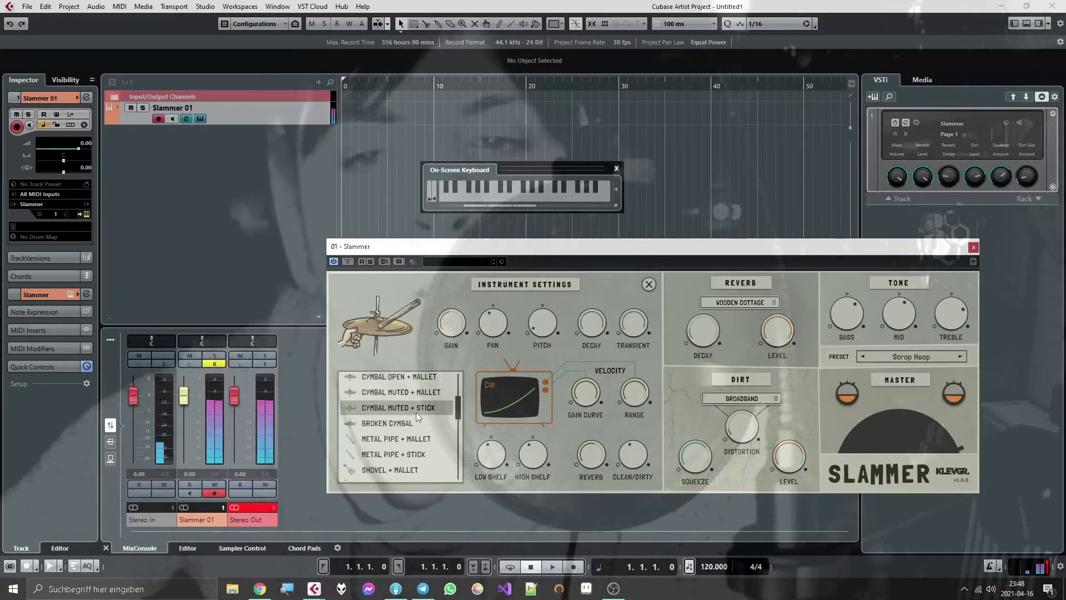
{"action": "left_click", "coordinate": [397, 440]}
{"action": "left_click", "coordinate": [396, 453]}
{"action": "left_click", "coordinate": [413, 468]}
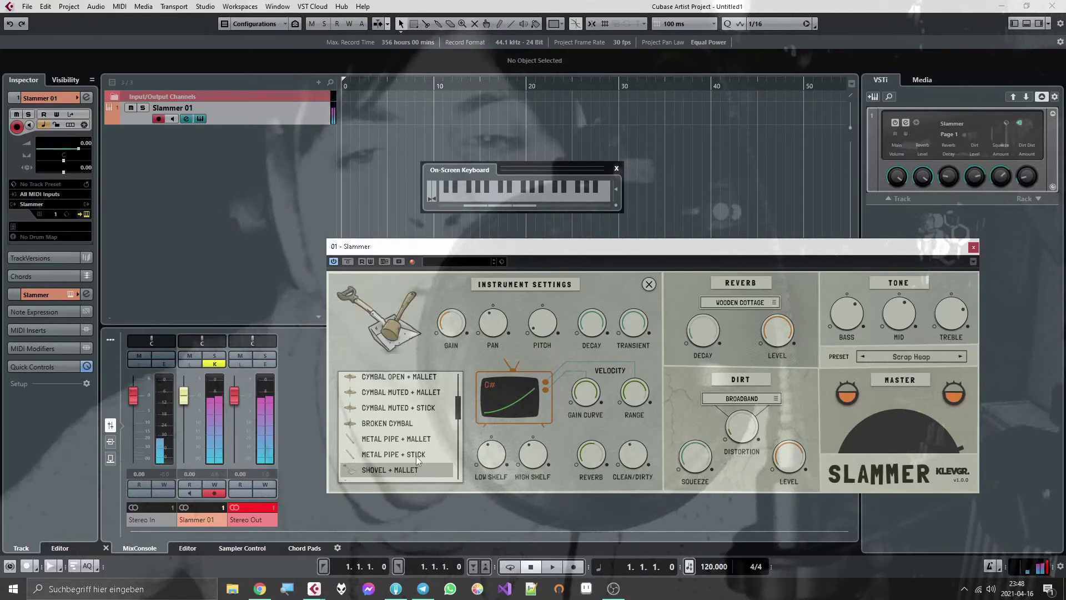
Adjust the C# Shovel pad's velocity Range, close its settings, and check the Teflon Tray pad's velocity settings.
{"action": "mouse_move", "coordinate": [543, 333]}
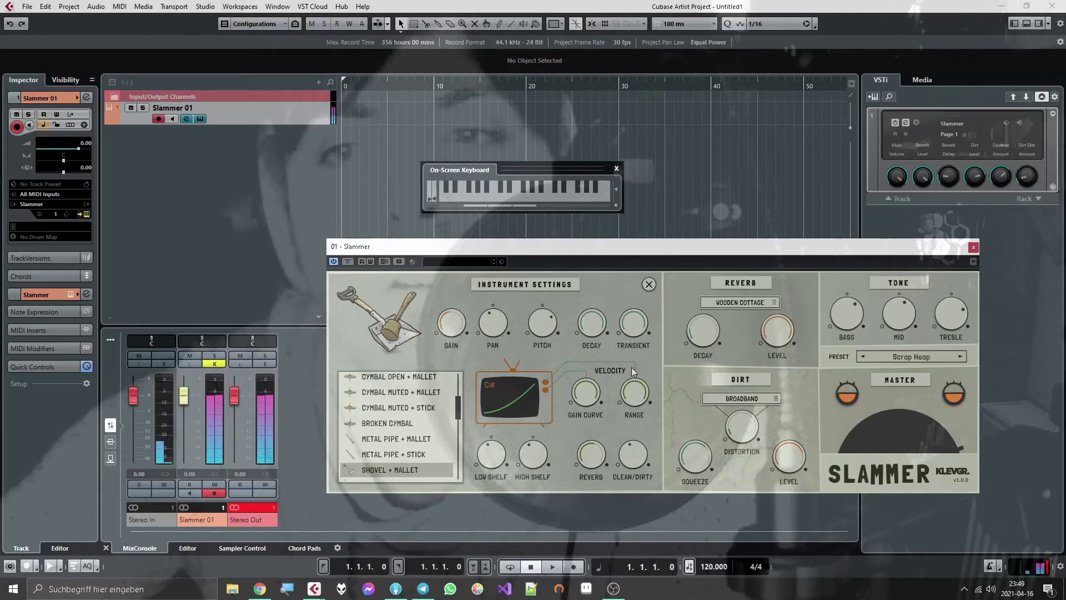
{"action": "left_click_drag", "start_coordinate": [639, 392], "coordinate": [640, 408]}
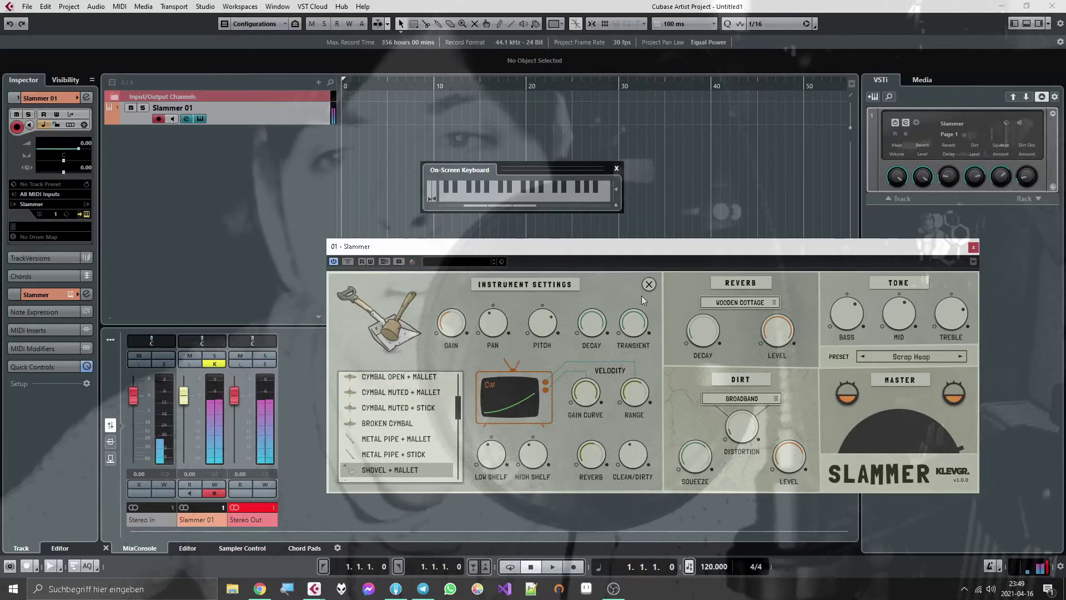
{"action": "left_click", "coordinate": [647, 285]}
{"action": "left_click", "coordinate": [654, 426]}
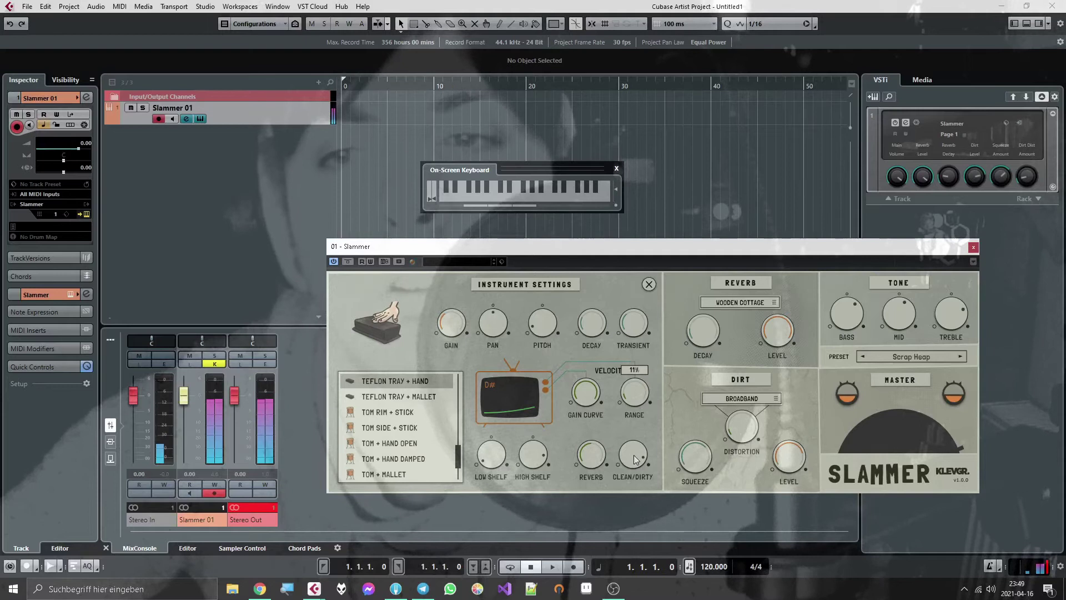
{"action": "left_click", "coordinate": [648, 284]}
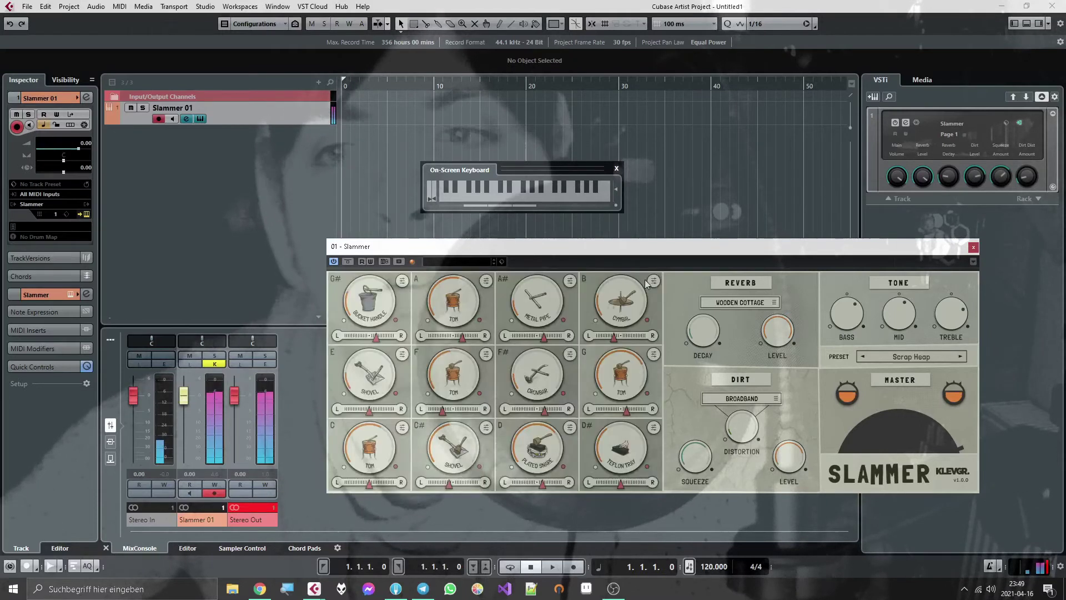
Reopen the C# Shovel pad's instrument settings and vary its Reverb send and Low Shelf.
{"action": "left_click", "coordinate": [491, 427]}
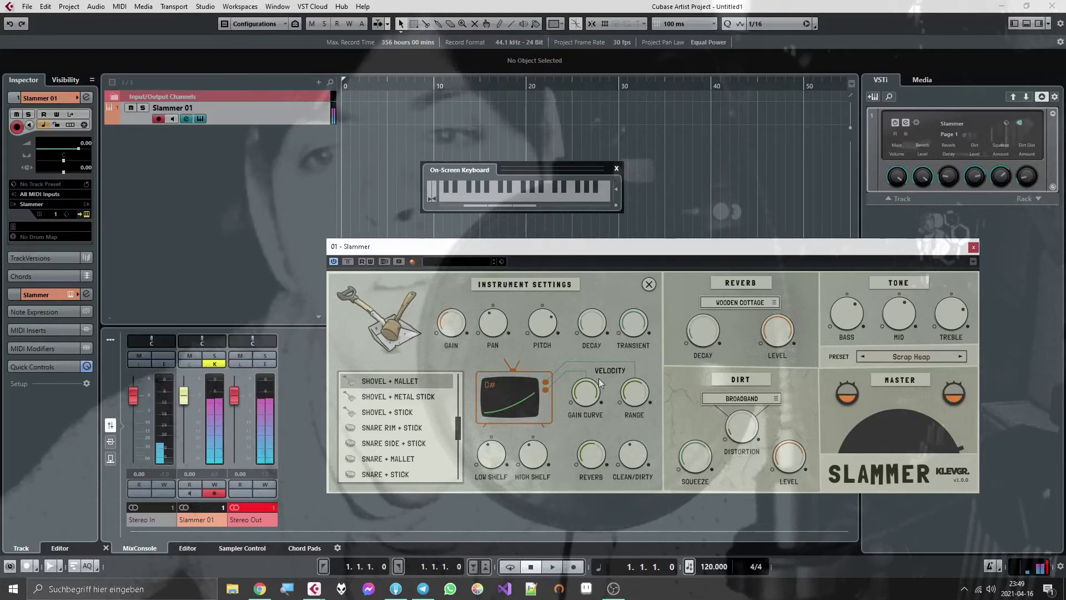
{"action": "scroll", "coordinate": [597, 481], "scroll_direction": "down", "scroll_amount": 1}
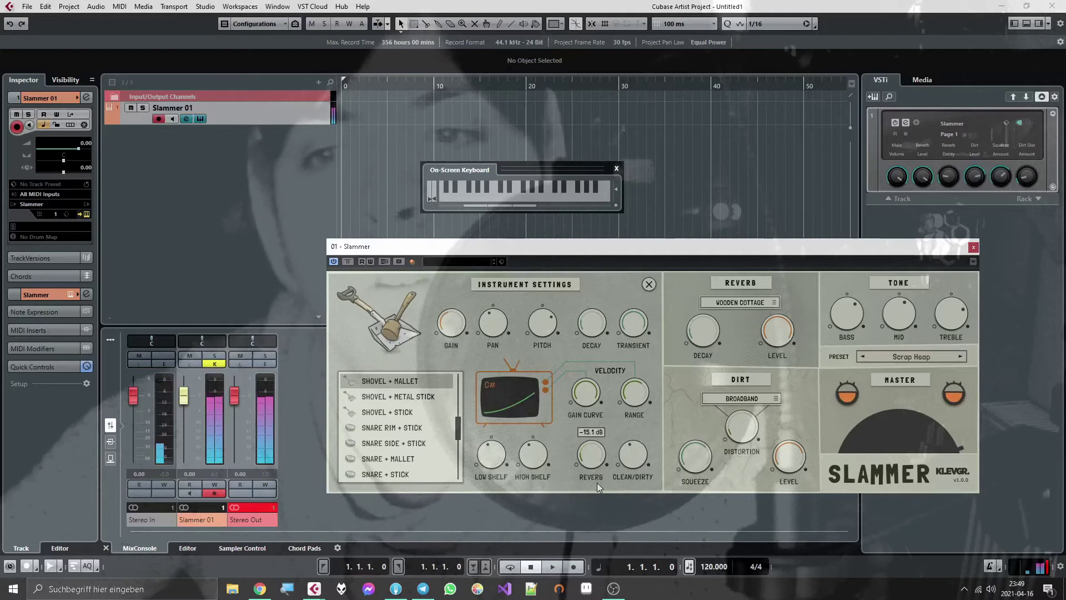
{"action": "scroll", "coordinate": [597, 479], "scroll_direction": "down", "scroll_amount": 1}
{"action": "left_click_drag", "start_coordinate": [598, 479], "coordinate": [595, 434]}
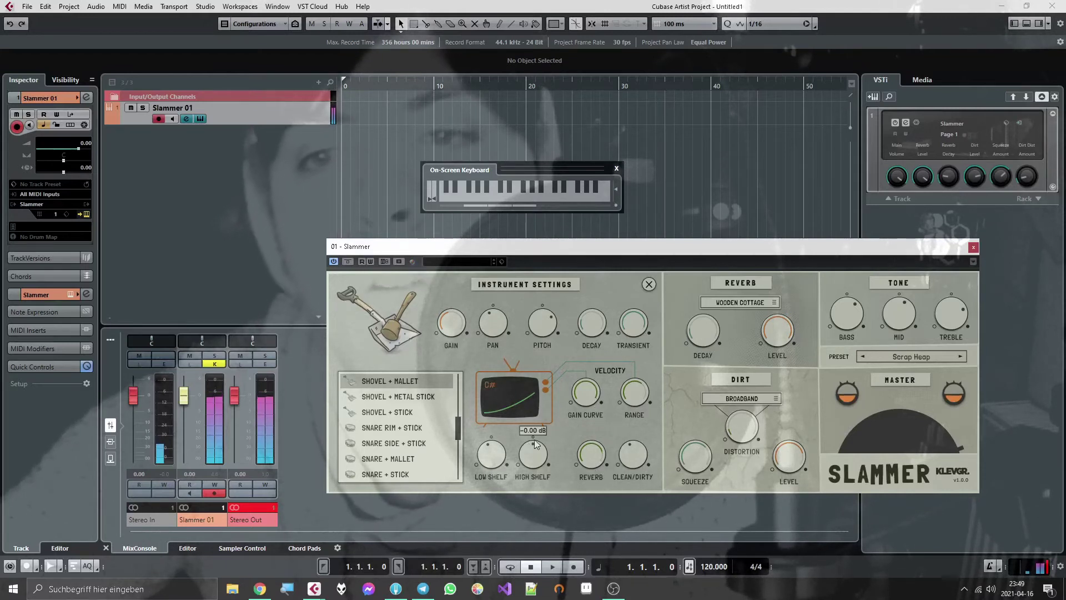
{"action": "left_click_drag", "start_coordinate": [492, 420], "coordinate": [496, 441]}
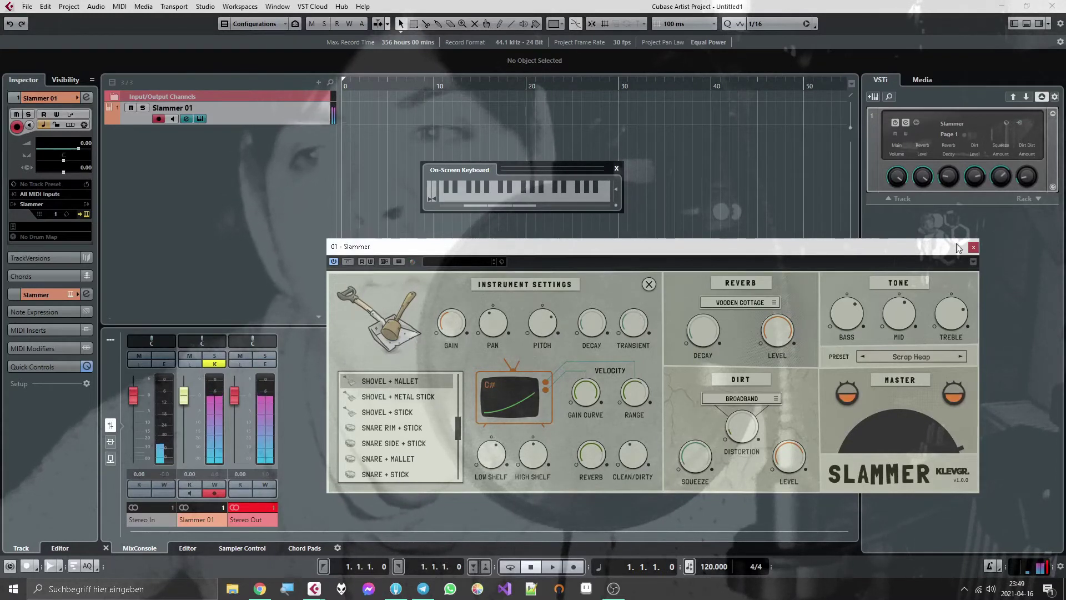
Close the instrument window, record a MIDI drum part on the Slammer 01 track, and close the On-Screen Keyboard.
{"action": "left_click", "coordinate": [974, 247]}
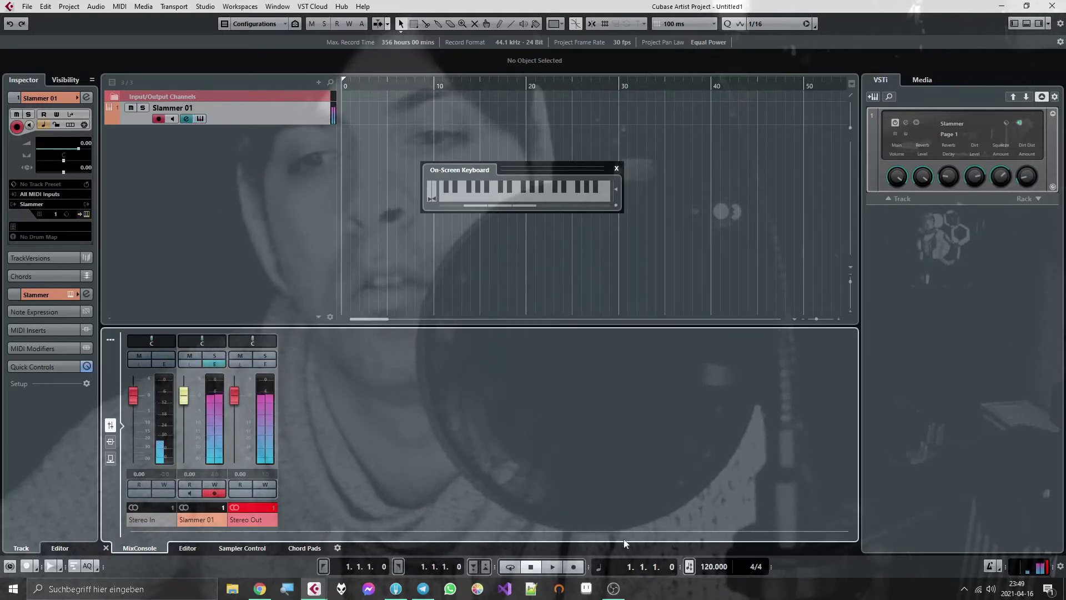
{"action": "left_click", "coordinate": [577, 567]}
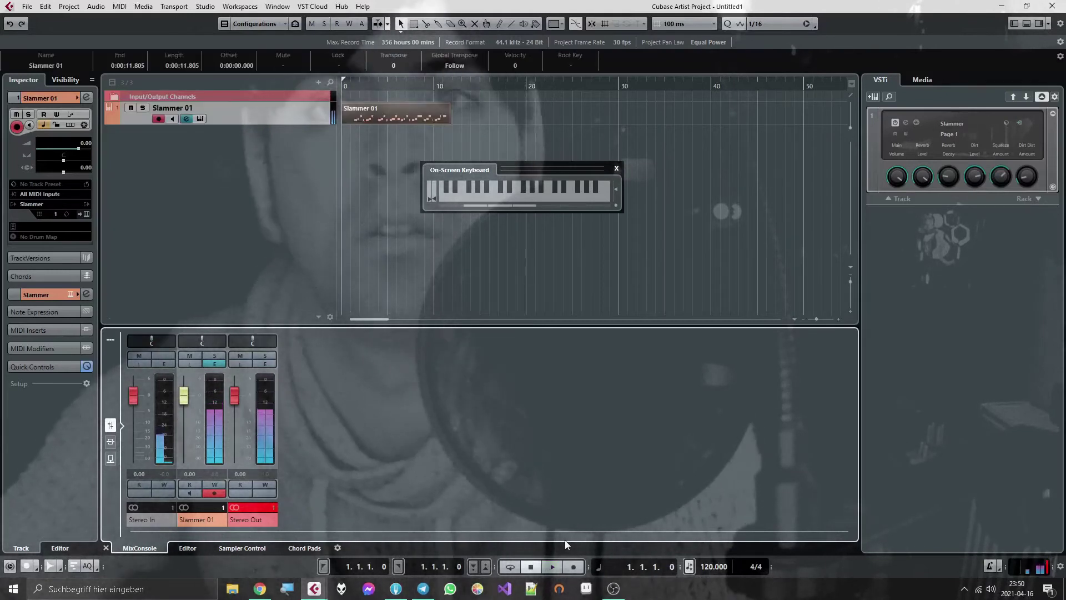
{"action": "key", "text": "space"}
{"action": "left_click", "coordinate": [616, 169]}
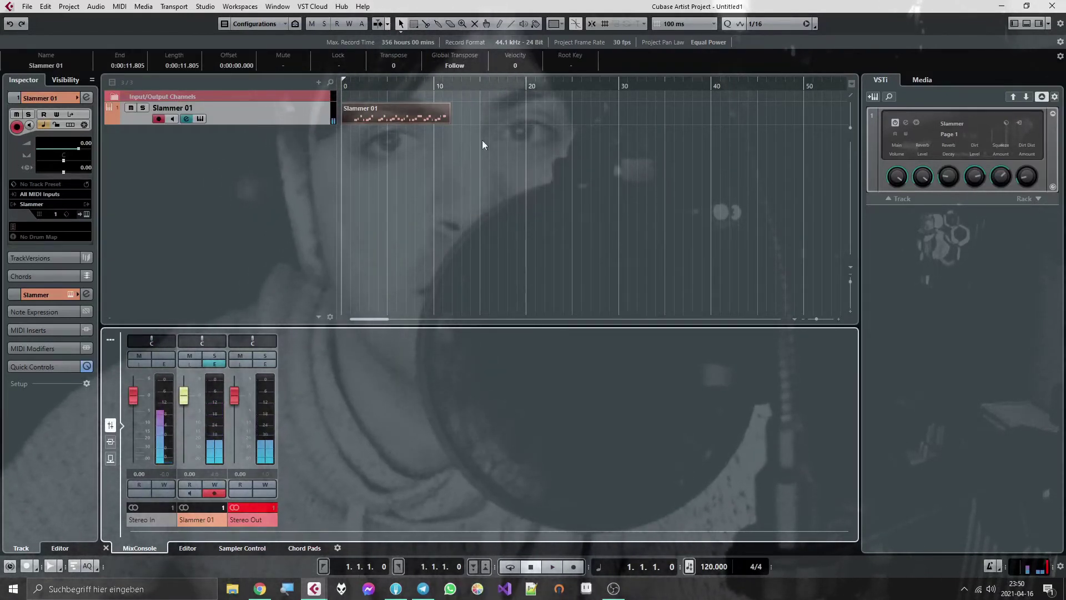
Open the recorded part for editing, shift its notes to start at bar 1, and assign GM Map as the track's drum map.
{"action": "double_click", "coordinate": [391, 117]}
{"action": "left_click_drag", "start_coordinate": [467, 426], "coordinate": [175, 445]}
{"action": "left_click", "coordinate": [222, 108]}
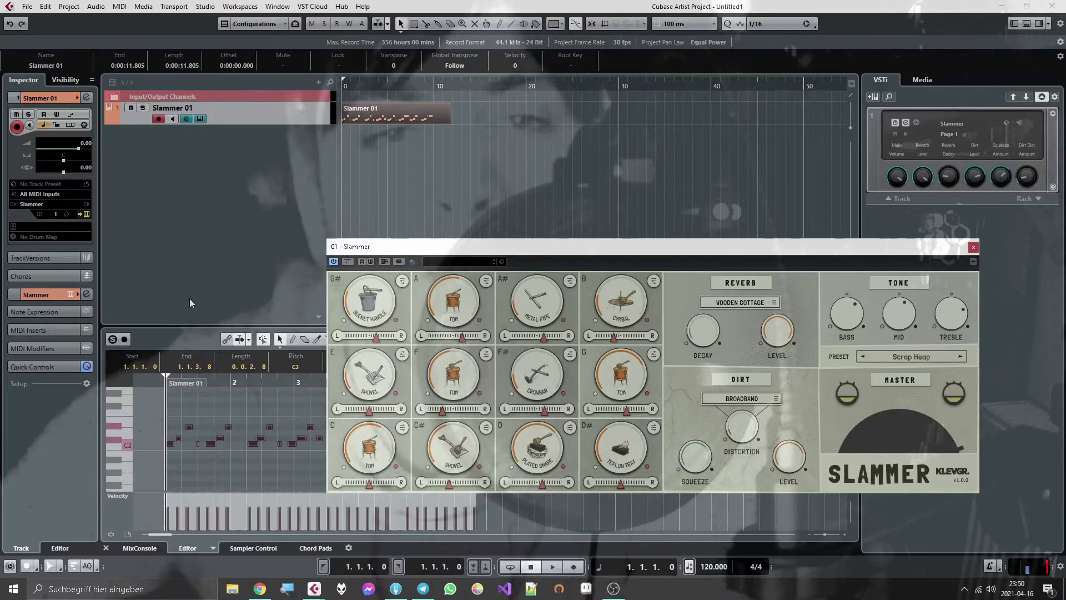
{"action": "left_click", "coordinate": [44, 236]}
{"action": "left_click", "coordinate": [52, 260]}
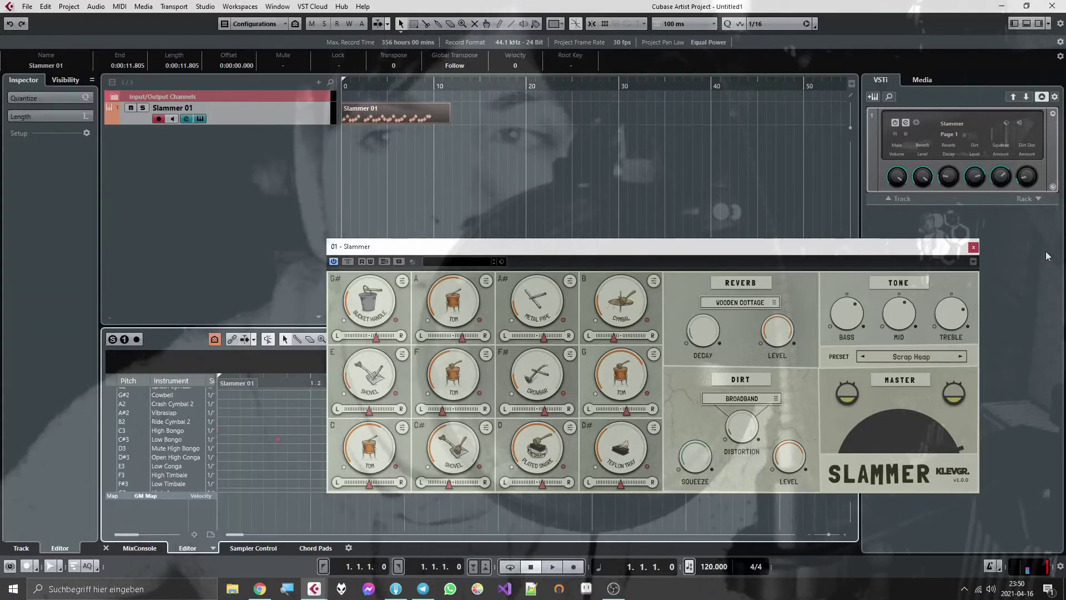
{"action": "left_click", "coordinate": [973, 248]}
{"action": "left_click", "coordinate": [745, 228]}
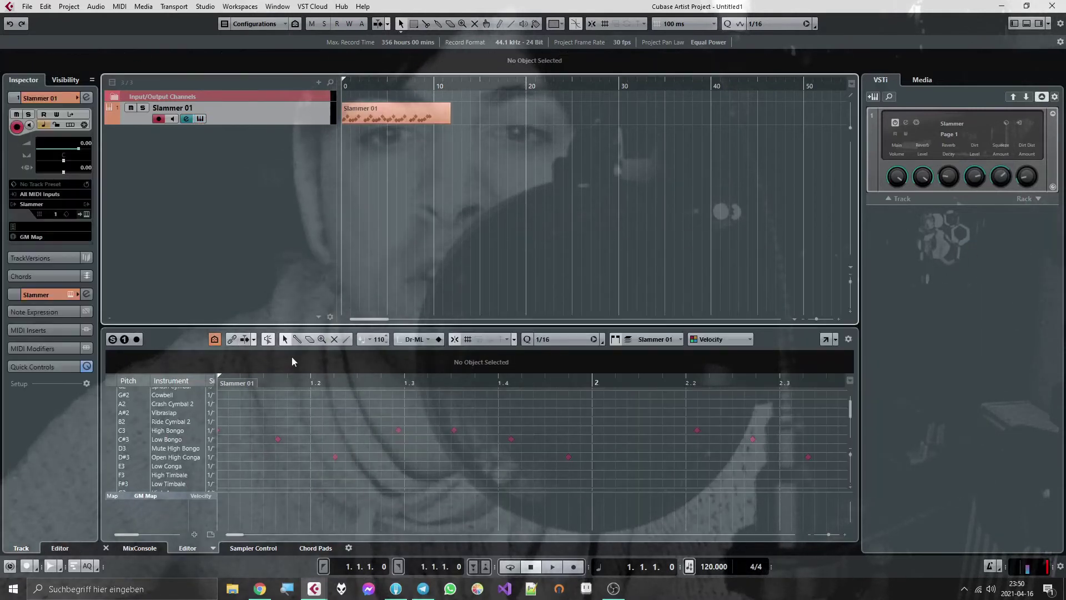
Move bar 1's first Low Bongo to 1.1.3, Open High Conga to 1.2.1 and next High Bongo to 1.2.3, then play it.
{"action": "scroll", "coordinate": [282, 421], "scroll_direction": "down", "scroll_amount": 1, "text": "ctrl"}
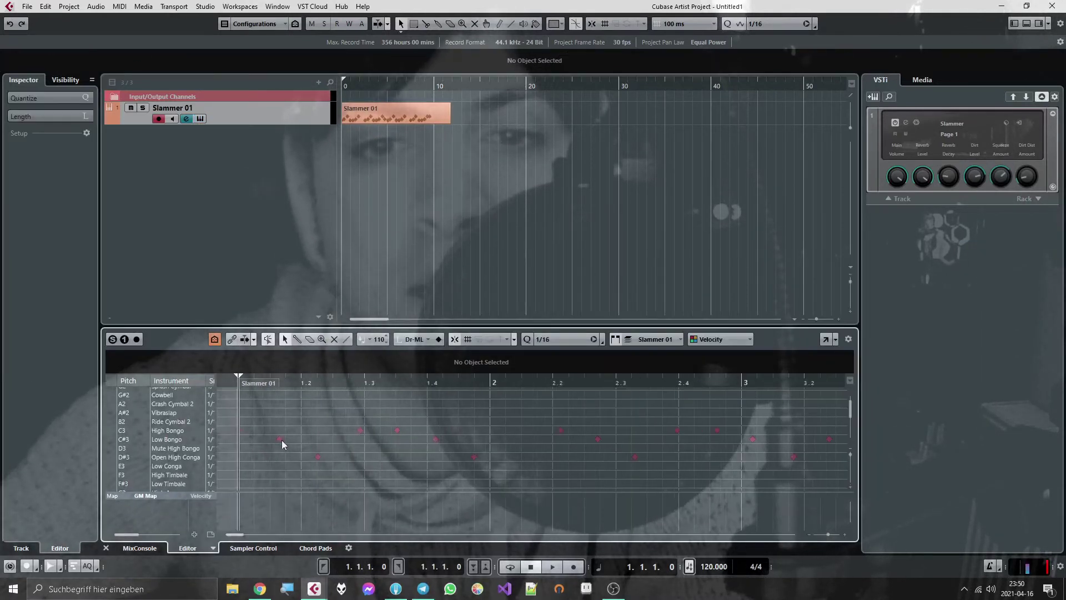
{"action": "left_click", "coordinate": [279, 440]}
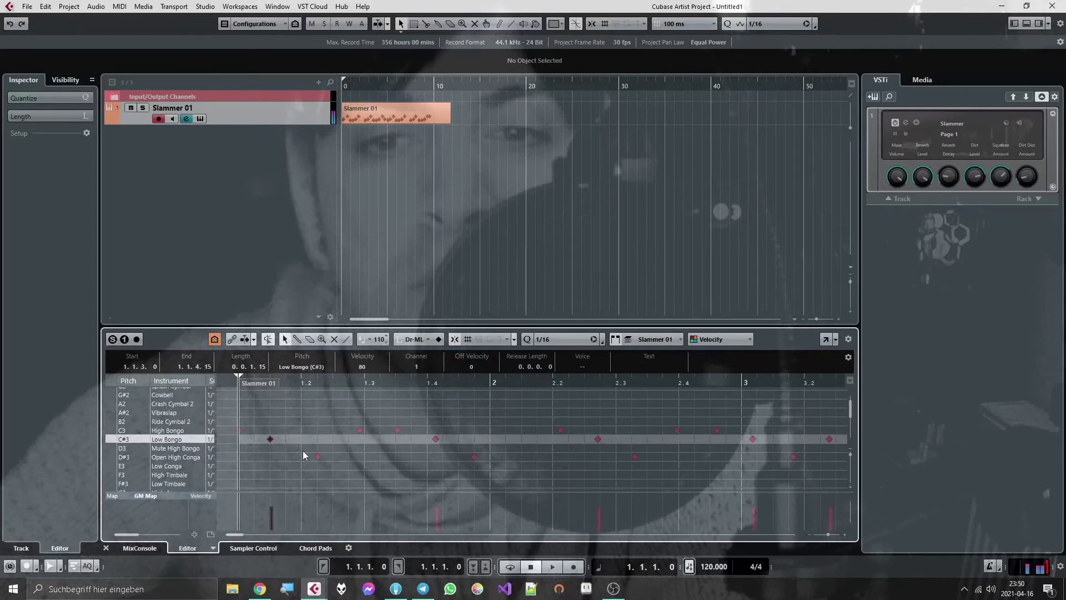
{"action": "left_click_drag", "start_coordinate": [315, 457], "coordinate": [300, 458]}
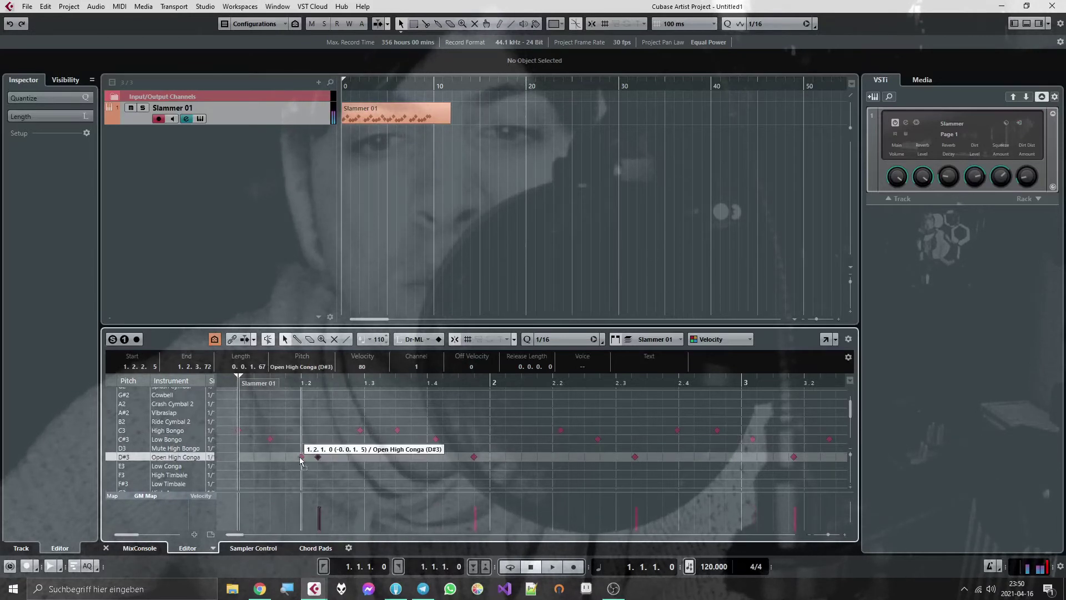
{"action": "left_click_drag", "start_coordinate": [358, 431], "coordinate": [395, 430]}
{"action": "left_click", "coordinate": [377, 434]}
{"action": "left_click", "coordinate": [408, 454]}
{"action": "key", "text": "space"}
{"action": "key", "text": "space"}
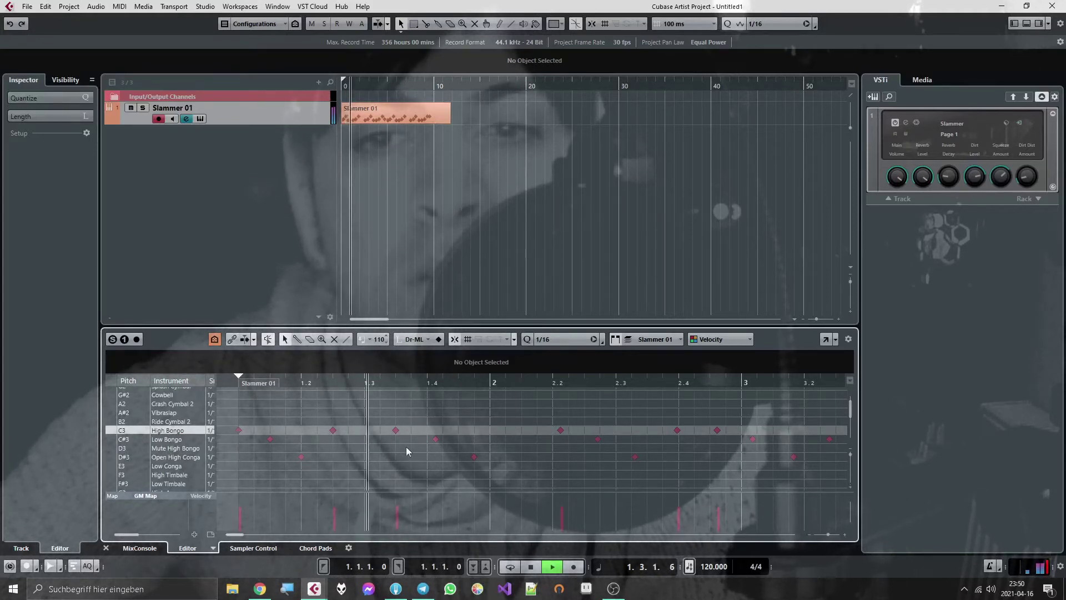
Move bar 1's third High Bongo to 1.3.1, second Low Bongo to 1.3.3 and second Open High Conga to 1.4.1.
{"action": "left_click_drag", "start_coordinate": [395, 429], "coordinate": [365, 431]}
{"action": "left_click_drag", "start_coordinate": [435, 438], "coordinate": [396, 439]}
{"action": "left_click_drag", "start_coordinate": [467, 457], "coordinate": [428, 453]}
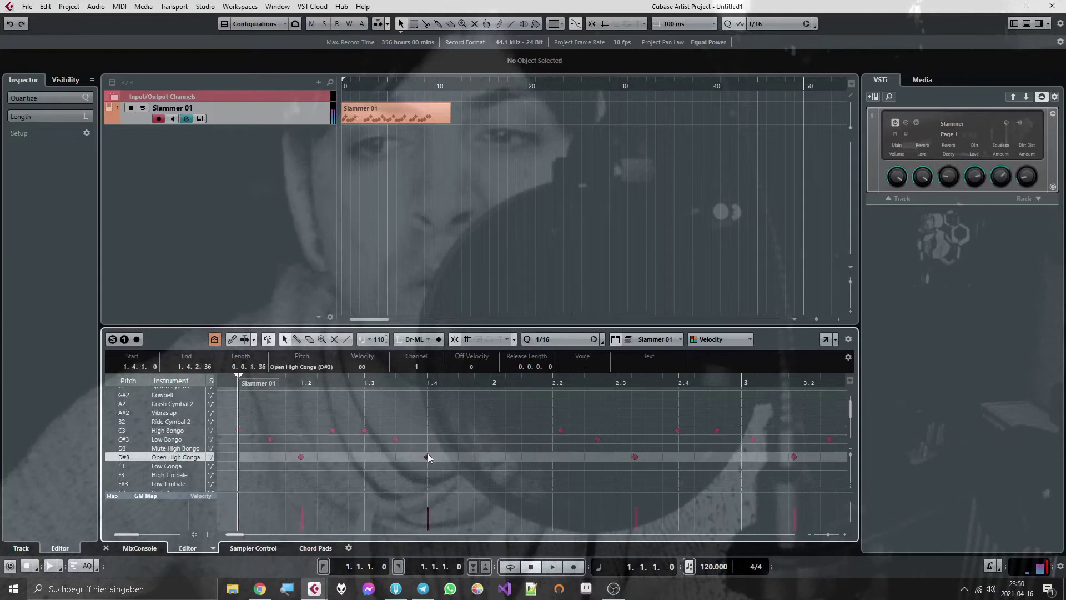
Duplicate the bar 1 pattern into bar 2, clear the leftover notes of the original take there, and play it back.
{"action": "key", "text": "ctrl+d"}
{"action": "key", "text": "space"}
{"action": "left_click", "coordinate": [466, 411]}
{"action": "key", "text": "space"}
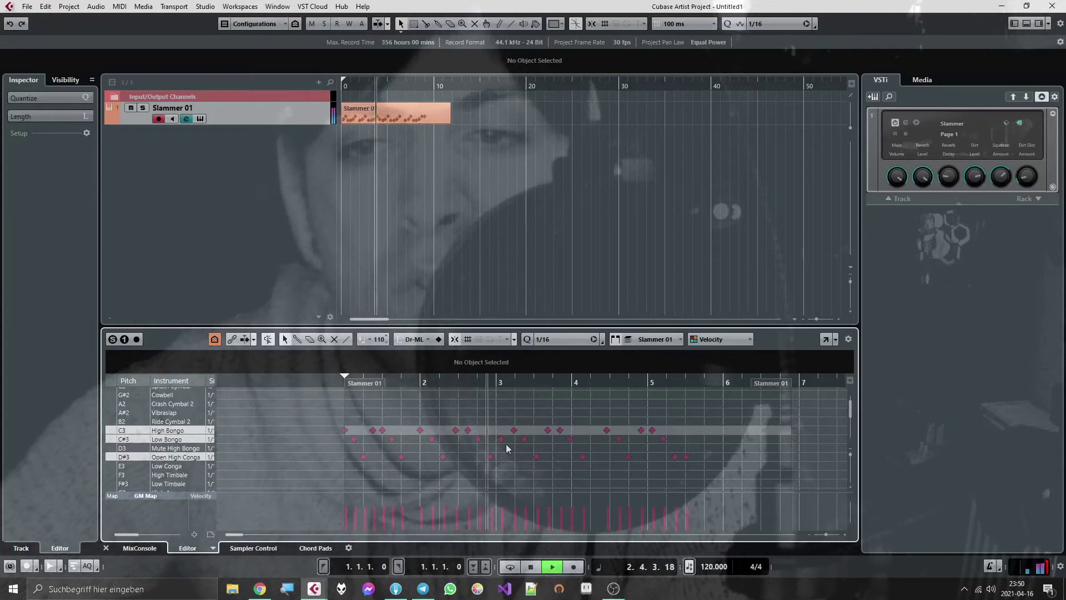
{"action": "left_click_drag", "start_coordinate": [495, 472], "coordinate": [452, 405]}
{"action": "key", "text": "space"}
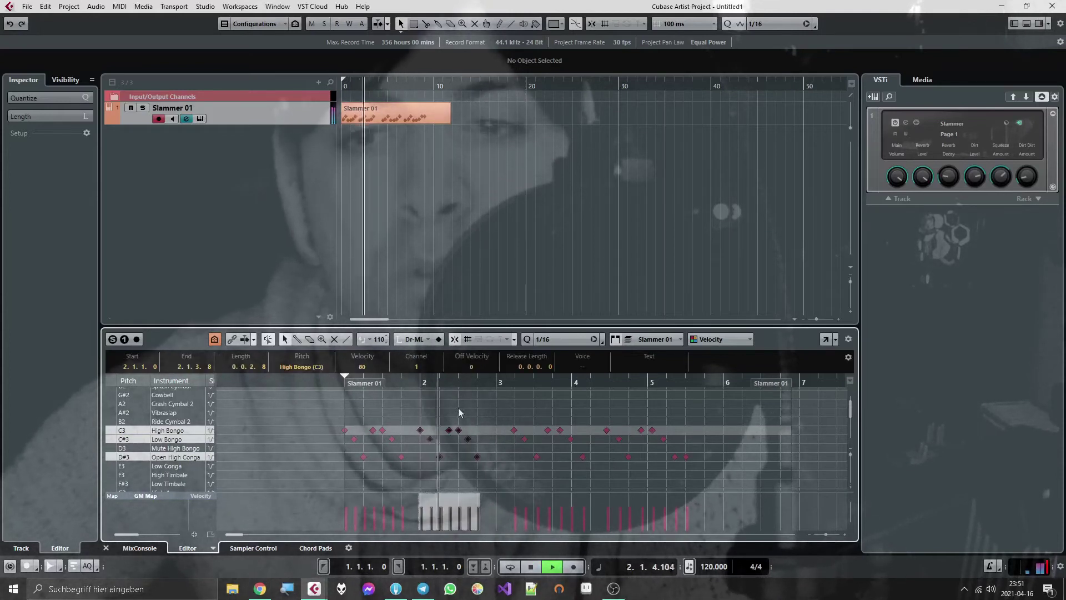
Draw an extra Low Bongo (C#3) note near the end of bar 2, at 2.4.3.
{"action": "left_click", "coordinate": [484, 427]}
{"action": "right_click", "coordinate": [494, 428]}
{"action": "key", "text": "space"}
{"action": "key", "text": "h"}
{"action": "key", "text": "h"}
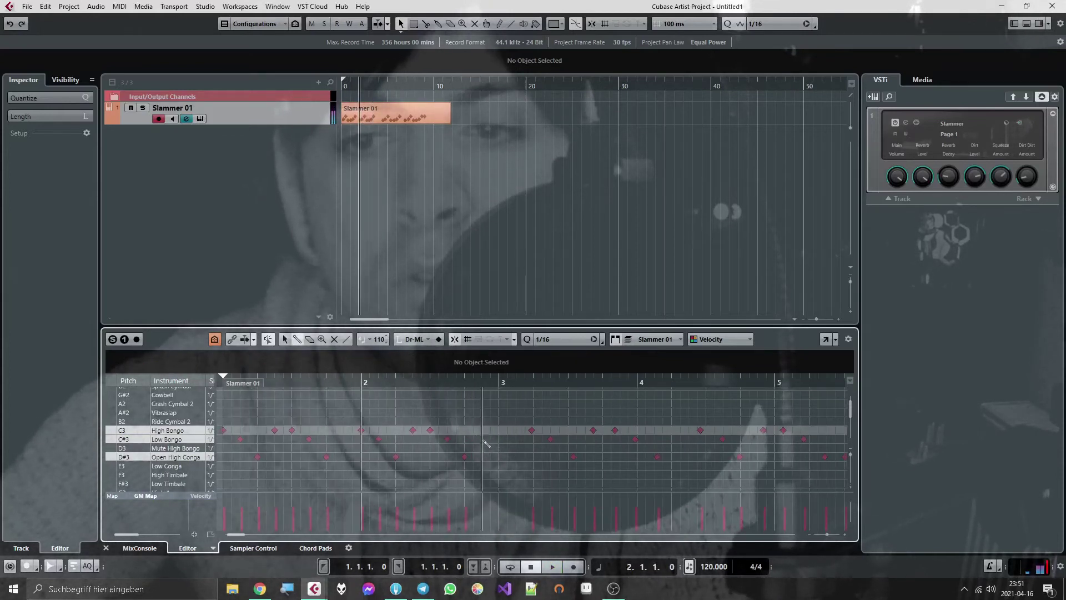
{"action": "right_click", "coordinate": [503, 452]}
{"action": "key", "text": "Escape"}
{"action": "right_click", "coordinate": [491, 461]}
{"action": "left_click", "coordinate": [503, 458]}
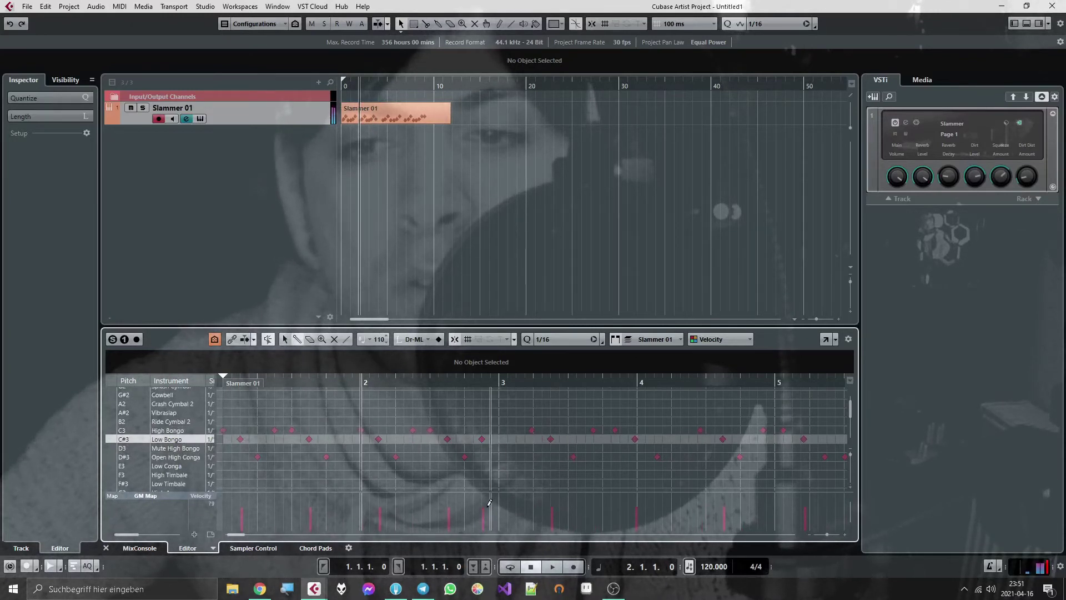
Delete all remaining notes of the original take from bar 3 onwards.
{"action": "right_click", "coordinate": [496, 430]}
{"action": "key", "text": "g"}
{"action": "key", "text": "g"}
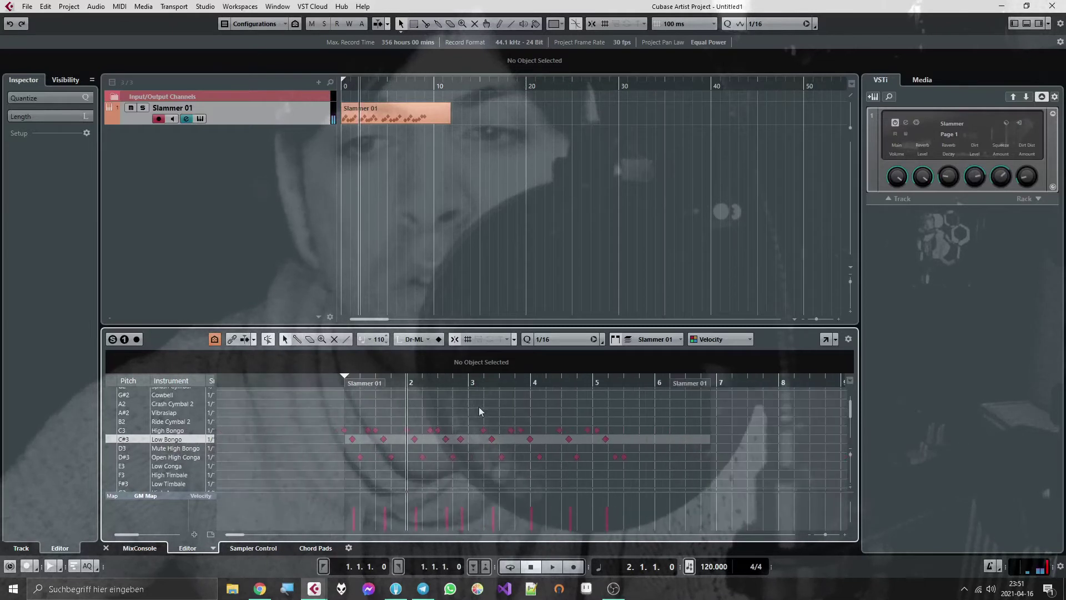
{"action": "left_click_drag", "start_coordinate": [518, 422], "coordinate": [483, 410]}
{"action": "key", "text": "Delete"}
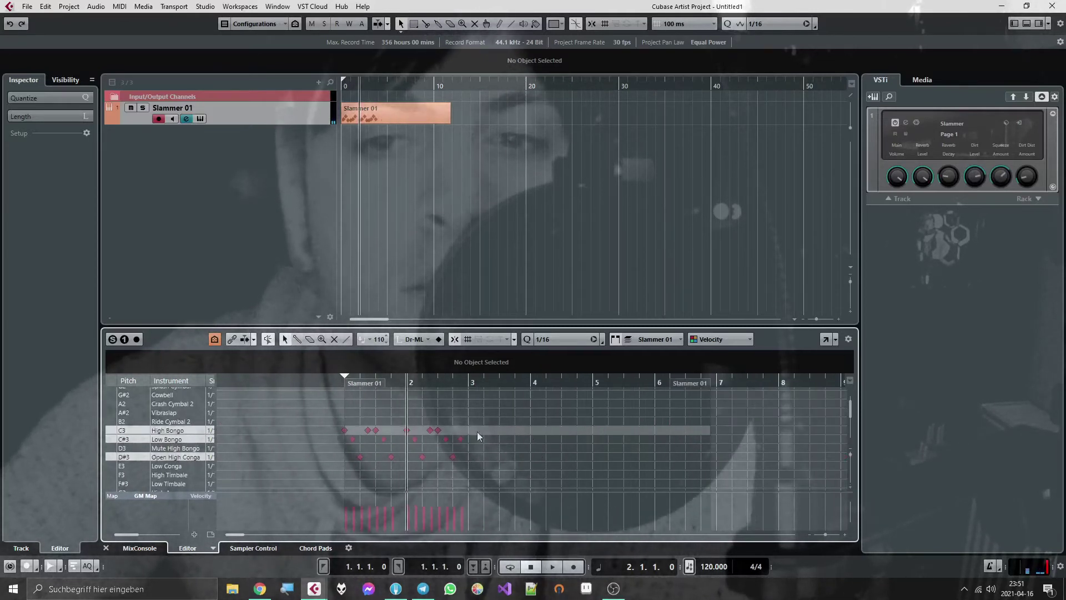
Copy the two-bar pattern to the start of bar 3 and select the copy's final Low Bongo note at 4.4.3.
{"action": "key", "text": "ctrl+a"}
{"action": "left_click", "coordinate": [470, 382]}
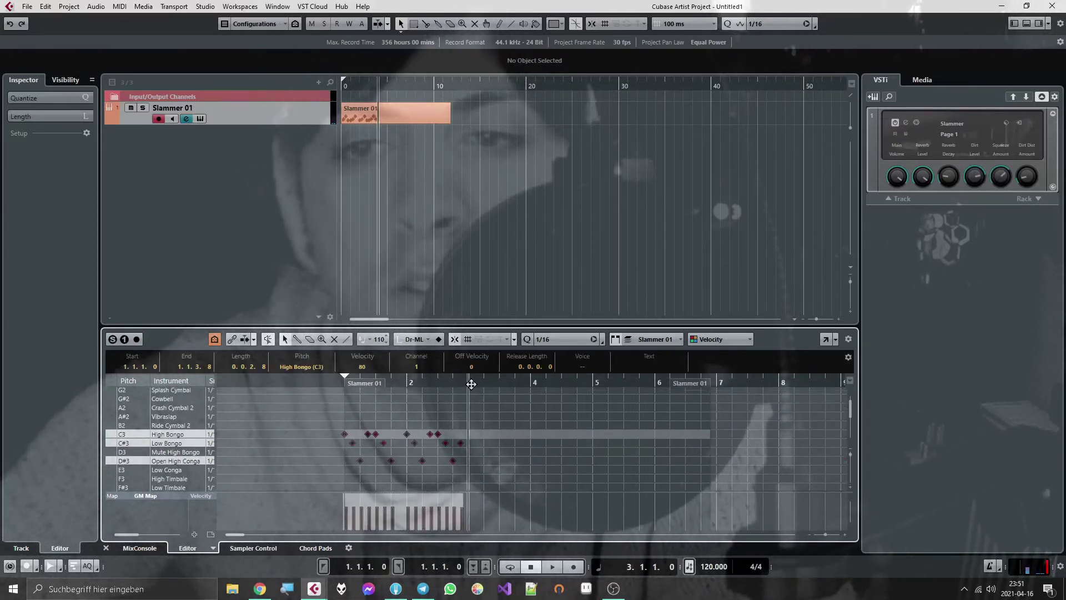
{"action": "key", "text": "ctrl+v"}
{"action": "key", "text": "h"}
{"action": "key", "text": "h"}
{"action": "left_click", "coordinate": [592, 443]}
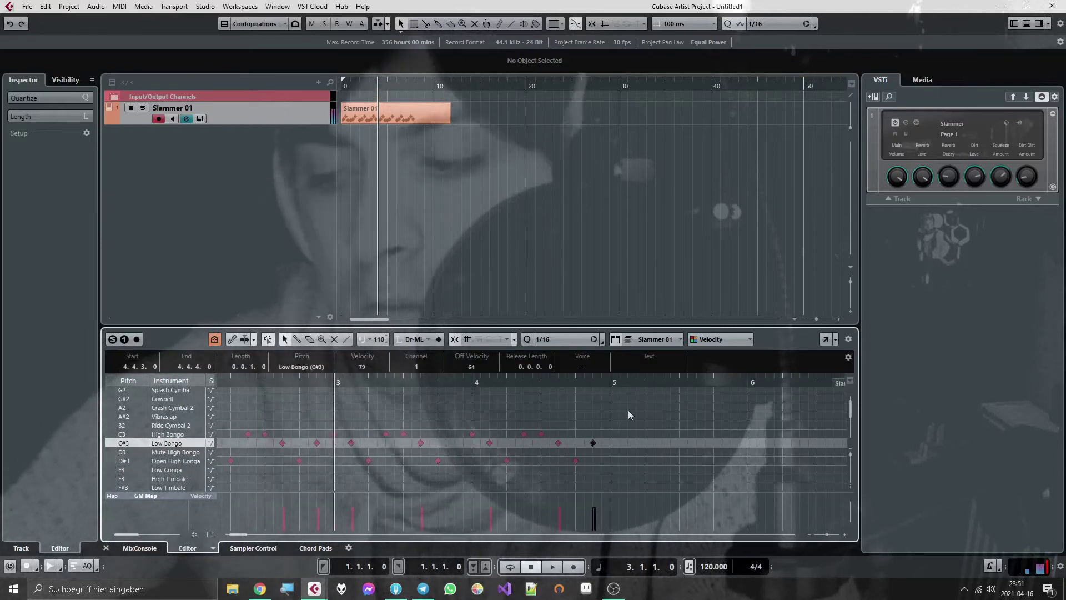
Move the last Low Bongo note in bar 4 down to Open High Conga and set the right locator to bar 5.
{"action": "left_click_drag", "start_coordinate": [592, 442], "coordinate": [592, 460]}
{"action": "left_click", "coordinate": [615, 452]}
{"action": "left_click", "coordinate": [609, 382], "text": "alt"}
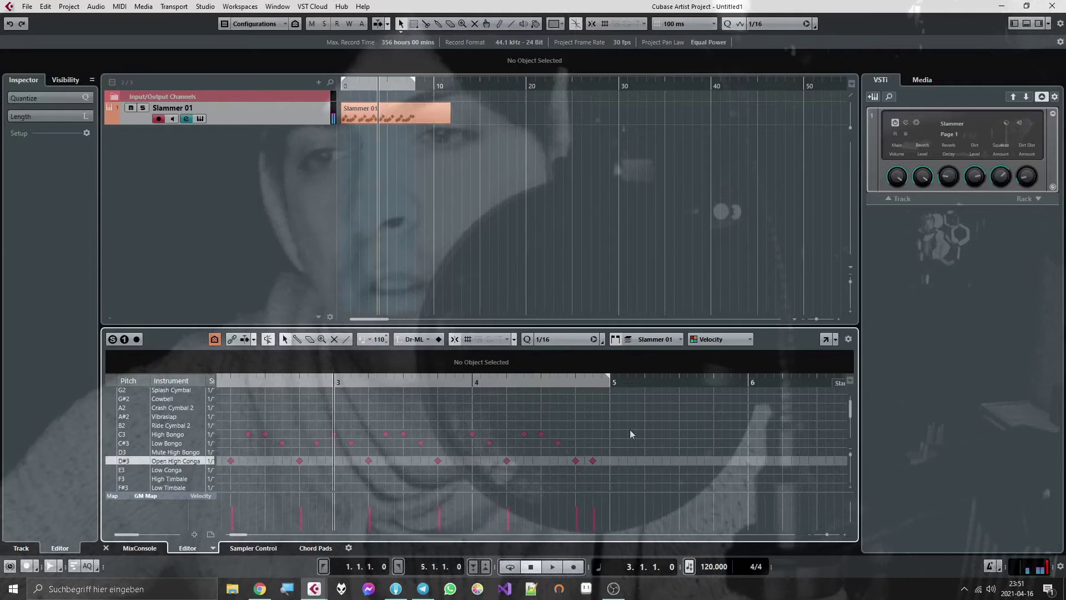
Set the project tempo to 300 BPM.
{"action": "double_click", "coordinate": [712, 566]}
{"action": "type", "text": "30"}
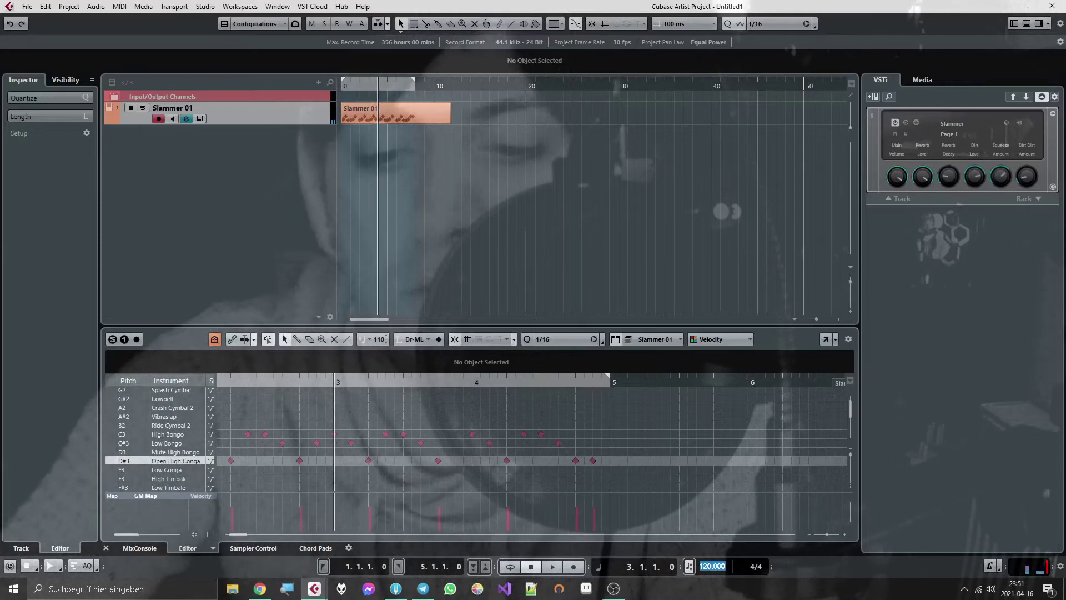
{"action": "key", "text": "Return"}
{"action": "left_click", "coordinate": [688, 566]}
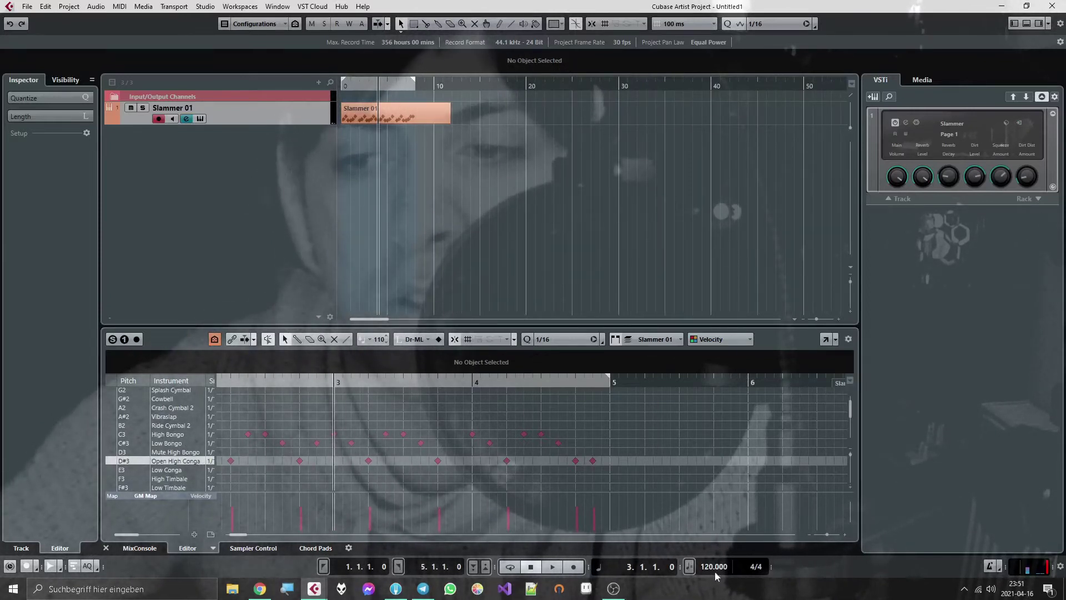
{"action": "left_click", "coordinate": [689, 566]}
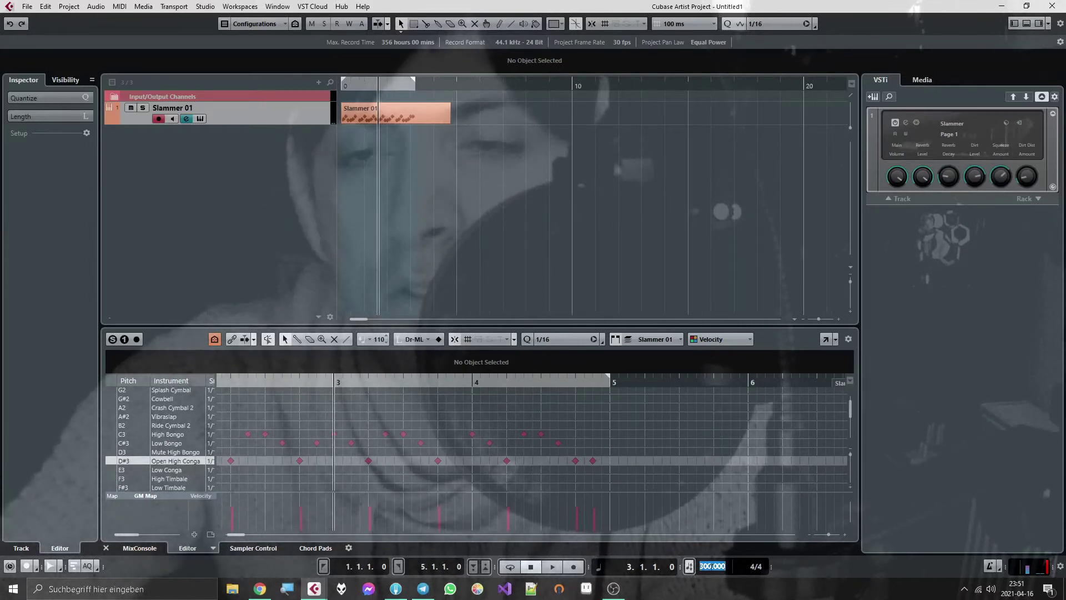
Play the four-bar range in cycle mode and set the project tempo to 180 BPM.
{"action": "left_click", "coordinate": [440, 239]}
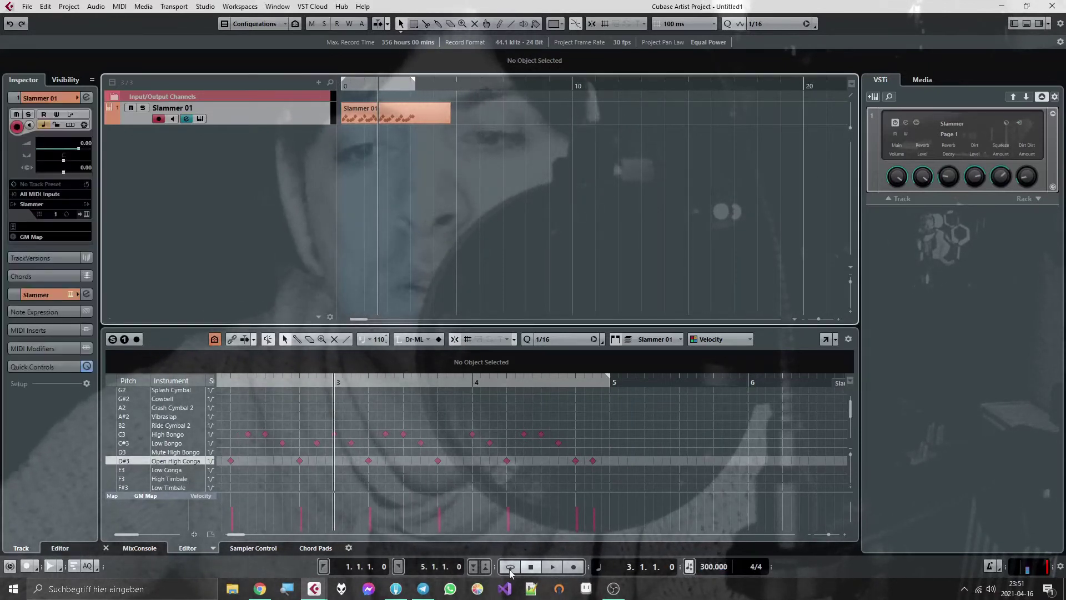
{"action": "key", "text": "slash"}
{"action": "key", "text": "space"}
{"action": "left_click", "coordinate": [712, 565]}
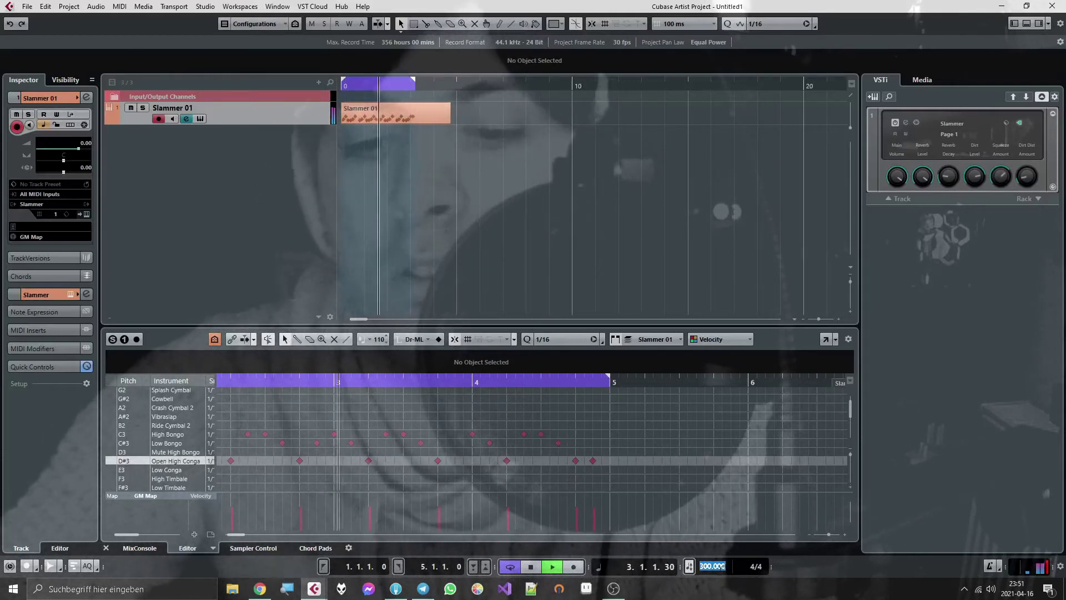
{"action": "type", "text": "180"}
{"action": "key", "text": "Return"}
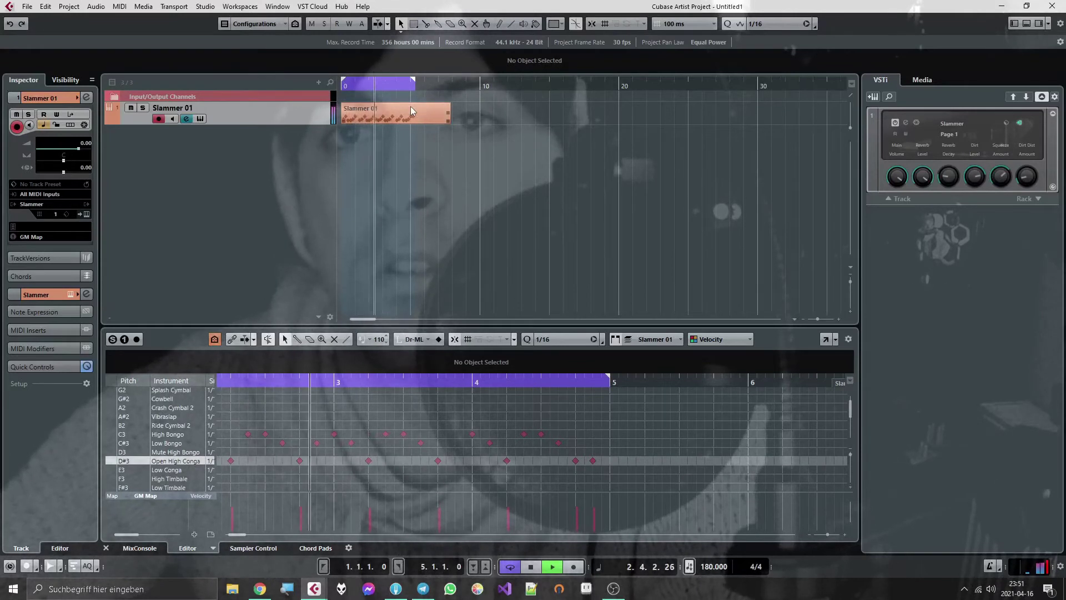
Switch the project ruler to bars and beats and shorten the Slammer 01 part so that it ends at bar 5.
{"action": "right_click", "coordinate": [405, 89]}
{"action": "left_click", "coordinate": [428, 96]}
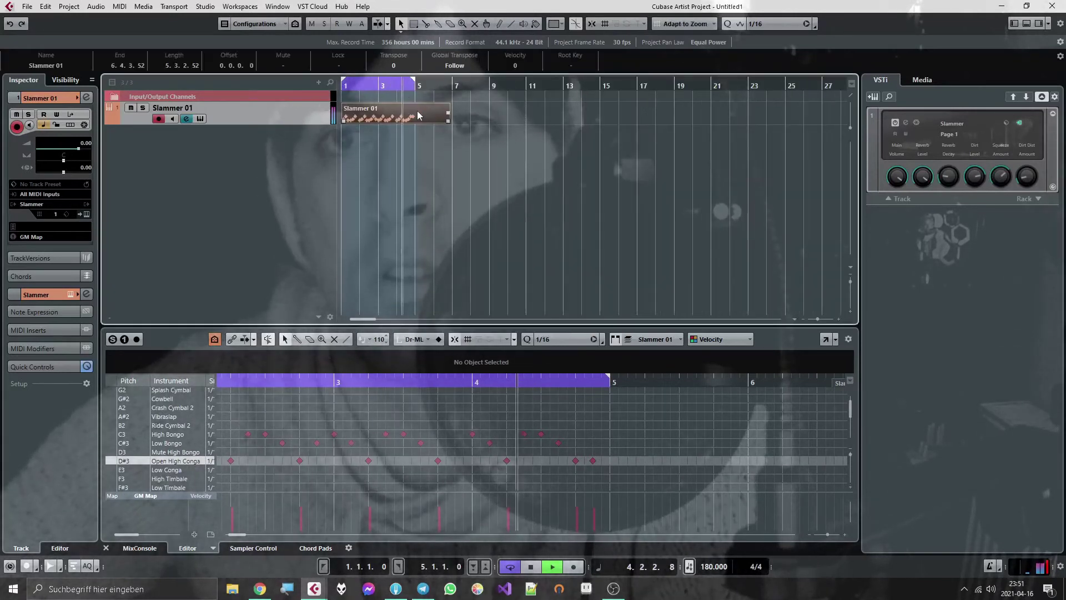
{"action": "left_click", "coordinate": [417, 110]}
{"action": "key", "text": "ctrl+z"}
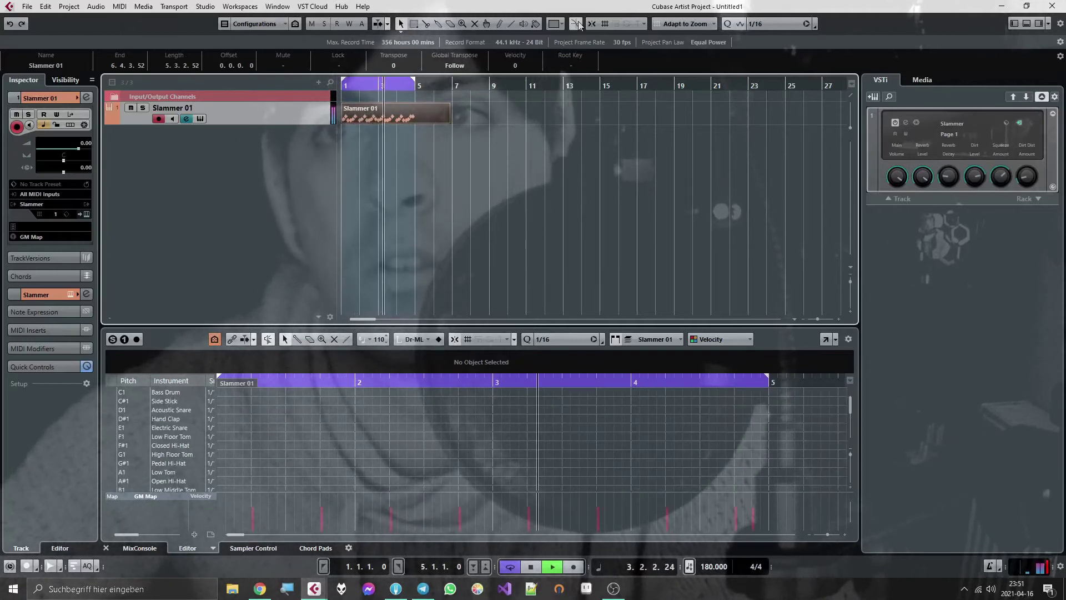
{"action": "left_click_drag", "start_coordinate": [449, 119], "coordinate": [408, 141]}
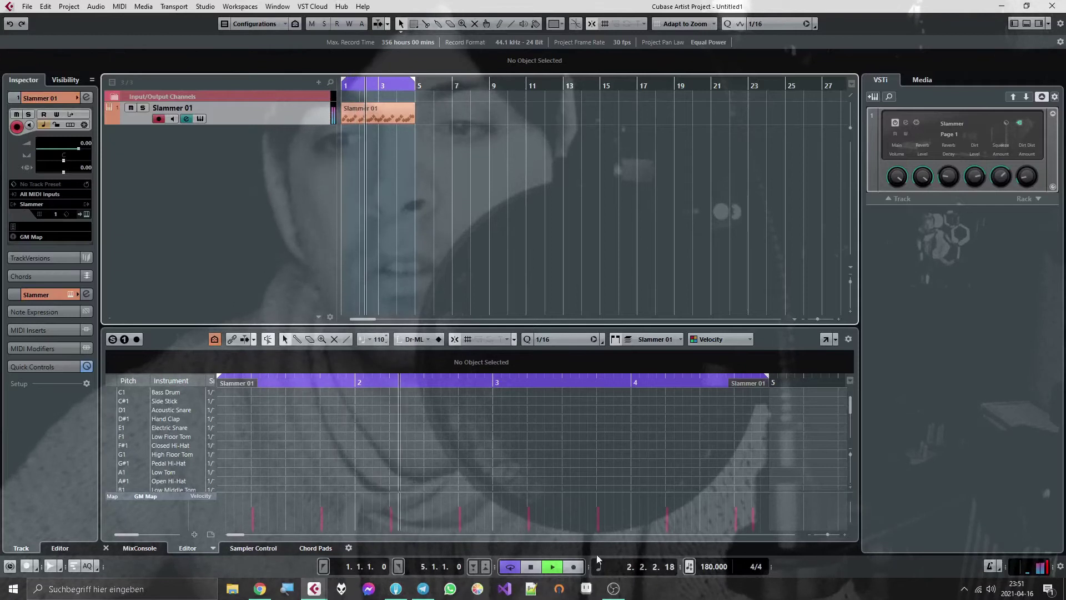
Show the Slammer 01 part's notes in the drum editor and lower the looping pattern's tempo to 142 BPM.
{"action": "left_click", "coordinate": [561, 419]}
{"action": "left_click", "coordinate": [368, 121]}
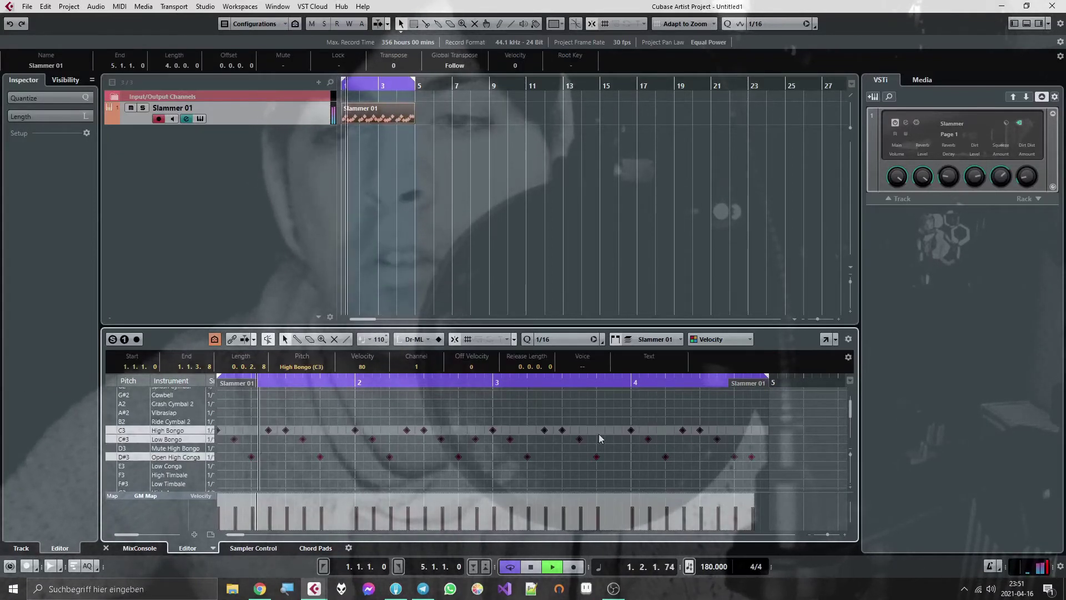
{"action": "scroll", "coordinate": [720, 566], "scroll_direction": "down", "scroll_amount": 20}
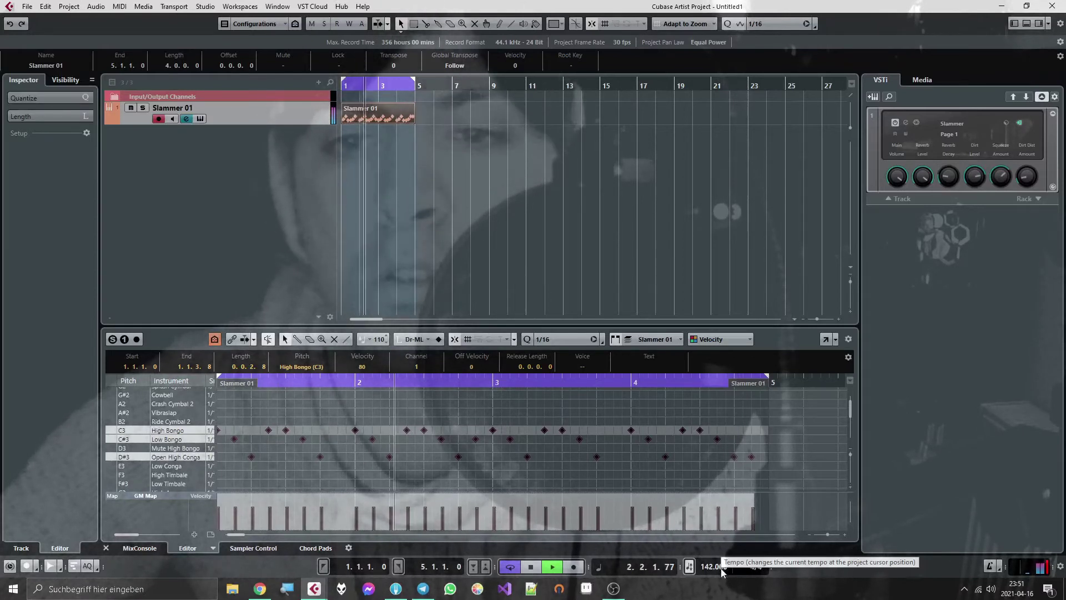
{"action": "left_click", "coordinate": [570, 232]}
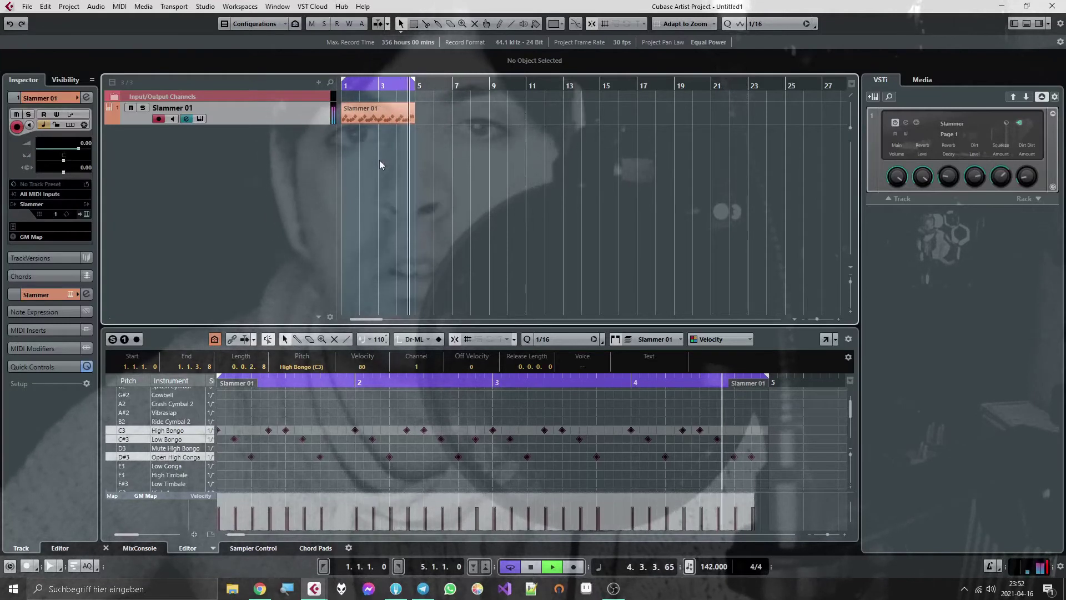
Open the Slammer instrument with the on-screen keyboard and bring up the instrument settings of the A# Metal Pipe.
{"action": "left_click", "coordinate": [200, 118]}
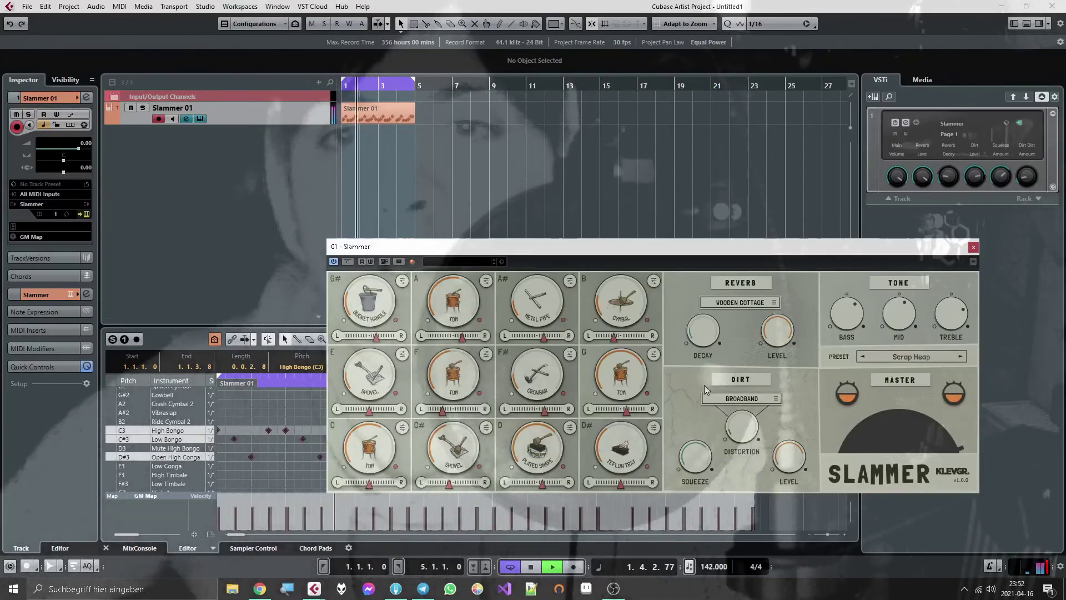
{"action": "key", "text": "alt+k"}
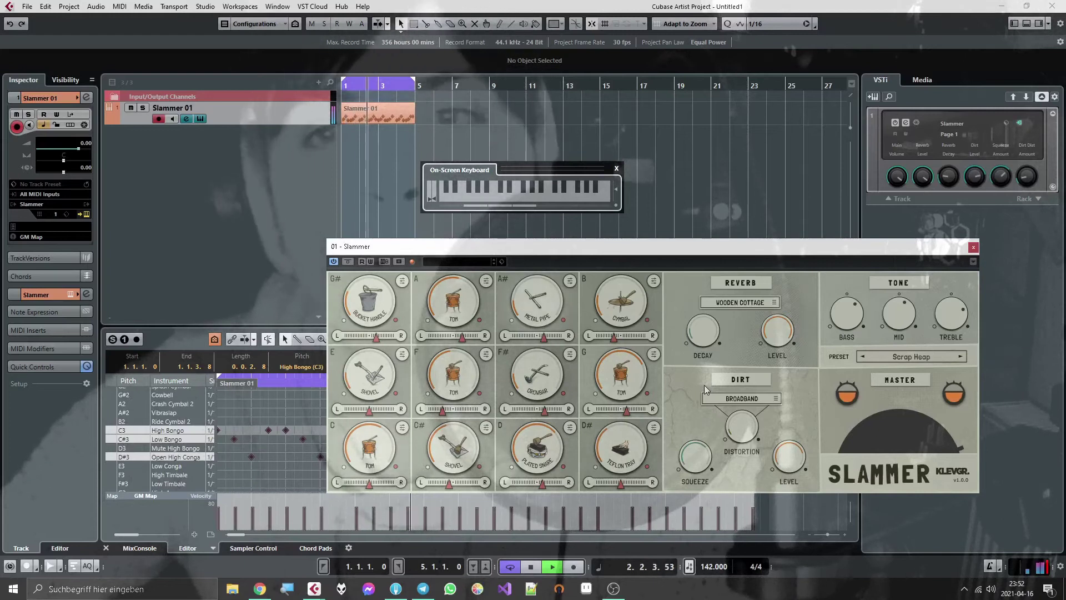
{"action": "left_click", "coordinate": [569, 279]}
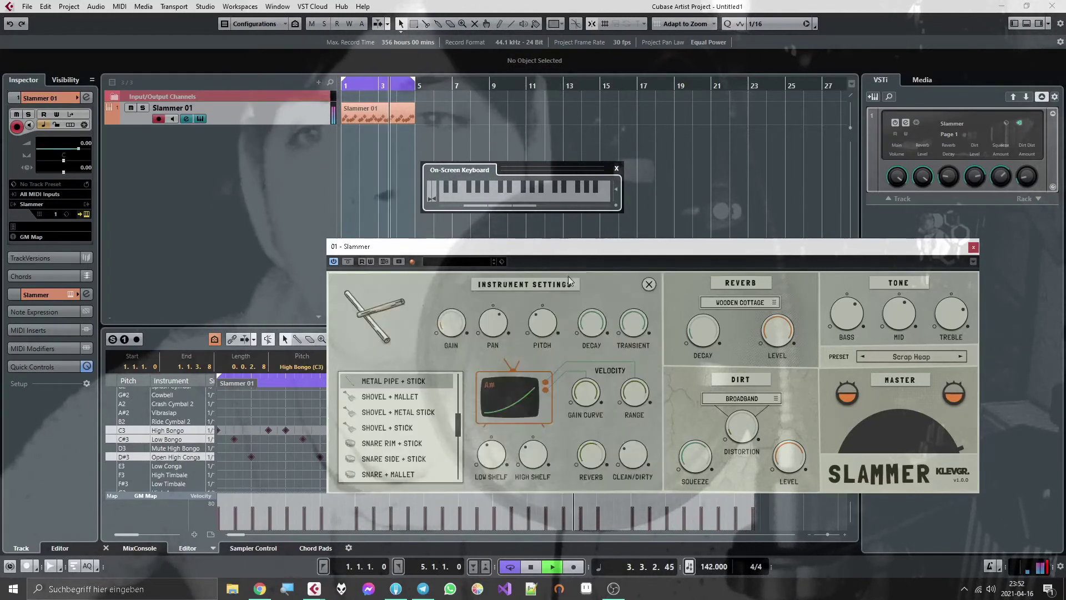
Raise the Metal Pipe's gain and try out several pitch offsets while the loop plays.
{"action": "left_click_drag", "start_coordinate": [453, 306], "coordinate": [474, 308]}
{"action": "left_click_drag", "start_coordinate": [554, 335], "coordinate": [542, 287]}
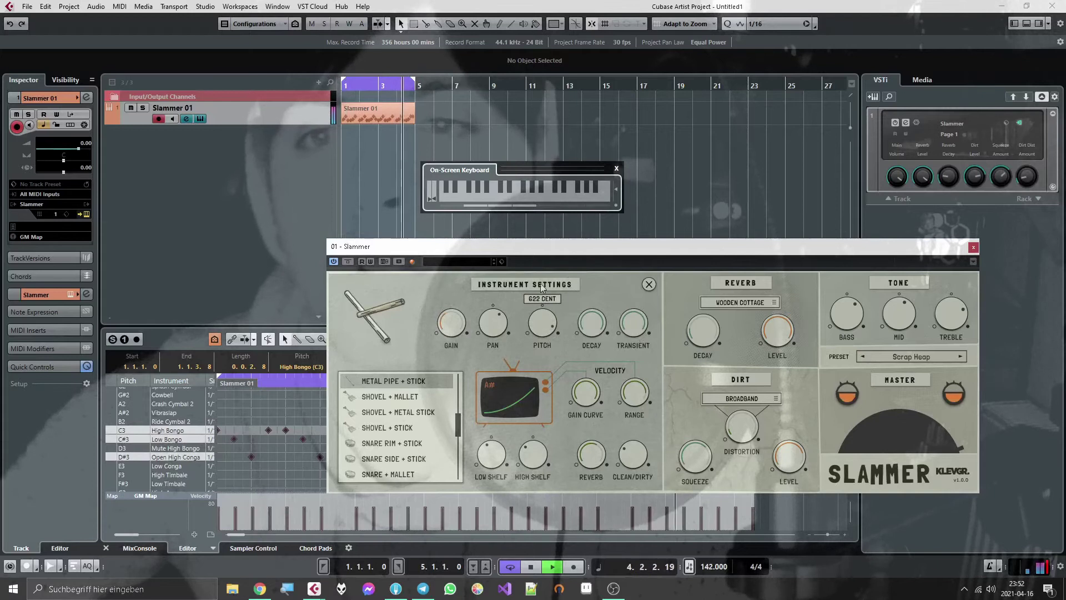
{"action": "left_click_drag", "start_coordinate": [542, 347], "coordinate": [545, 315]}
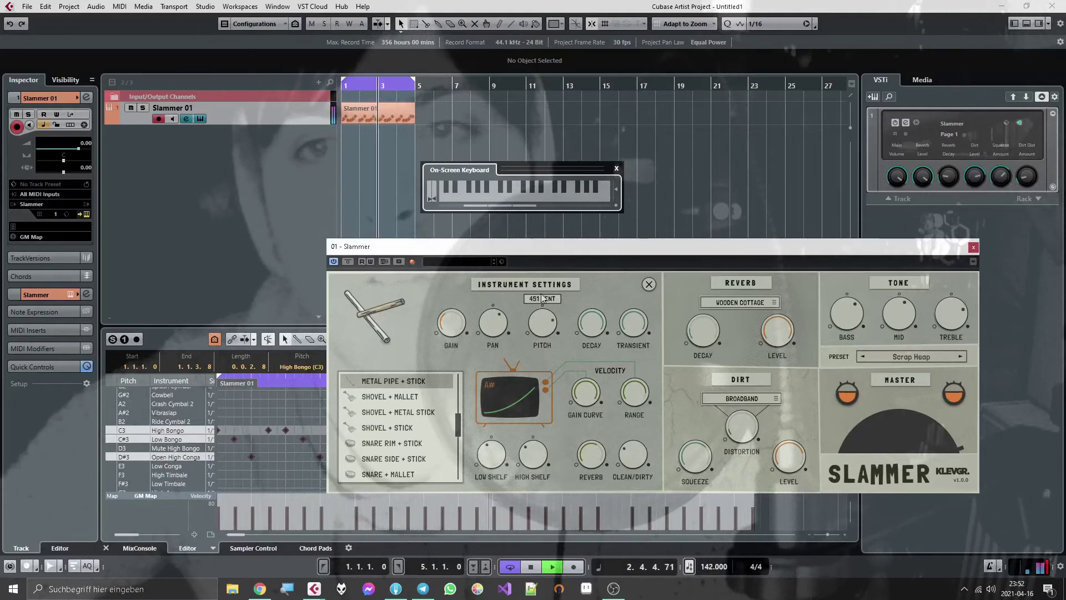
{"action": "mouse_move", "coordinate": [546, 332]}
{"action": "left_mouse_down"}
{"action": "mouse_move", "coordinate": [542, 295]}
{"action": "mouse_move", "coordinate": [544, 319]}
{"action": "left_mouse_up"}
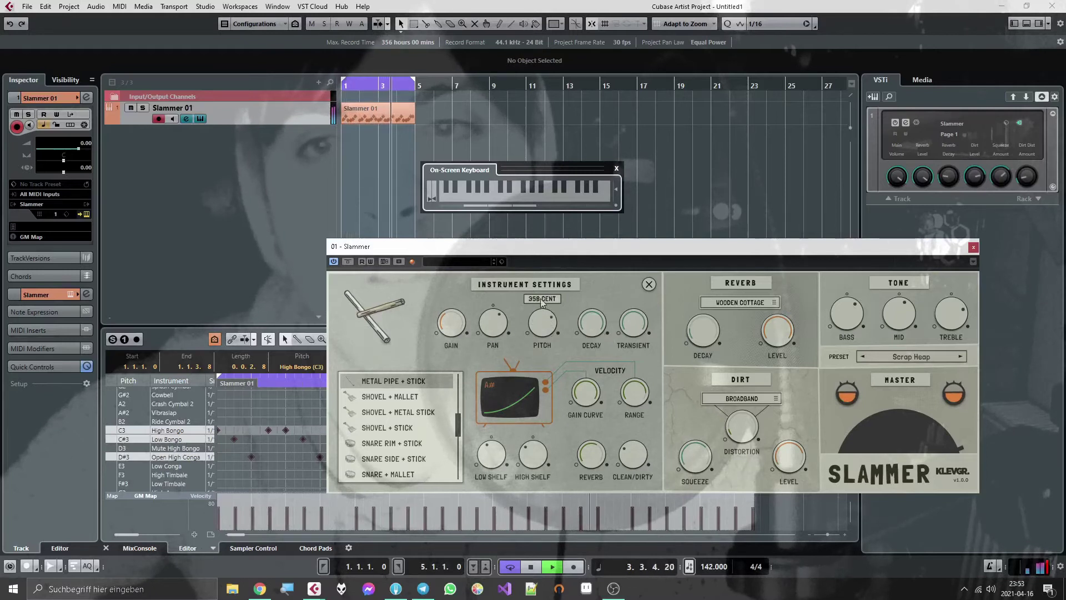
{"action": "left_click_drag", "start_coordinate": [542, 325], "coordinate": [532, 305]}
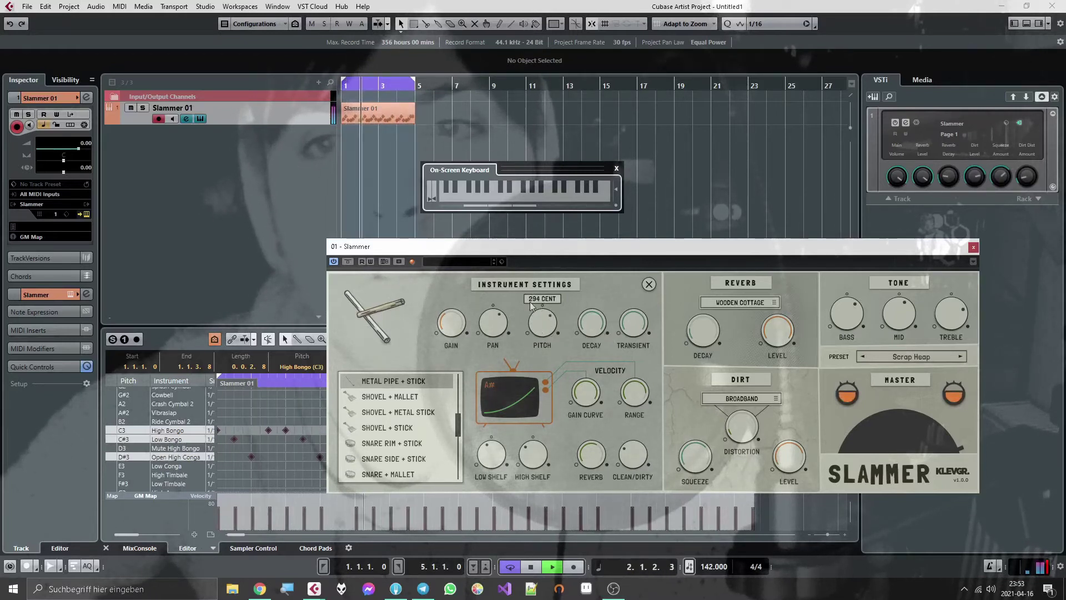
{"action": "left_click_drag", "start_coordinate": [531, 336], "coordinate": [538, 315]}
{"action": "mouse_move", "coordinate": [537, 352]}
{"action": "left_mouse_down"}
{"action": "mouse_move", "coordinate": [533, 332]}
{"action": "mouse_move", "coordinate": [533, 345]}
{"action": "left_mouse_up"}
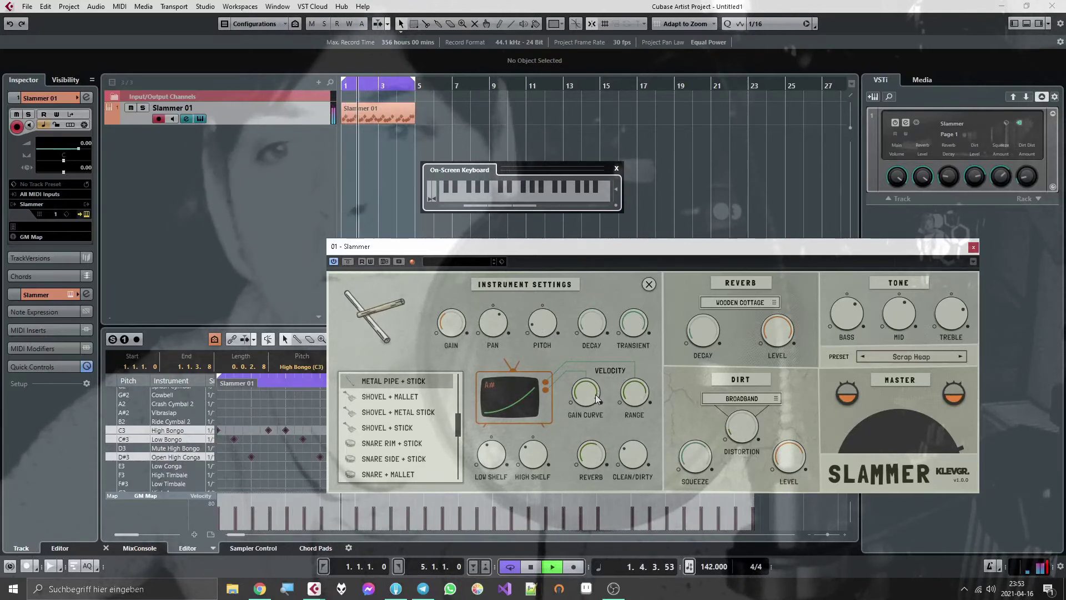
Adjust the Metal Pipe's reverb, set its low shelf to about -7.92 dB and its pitch to about -317 cents.
{"action": "left_click_drag", "start_coordinate": [594, 498], "coordinate": [601, 453]}
{"action": "mouse_move", "coordinate": [636, 448]}
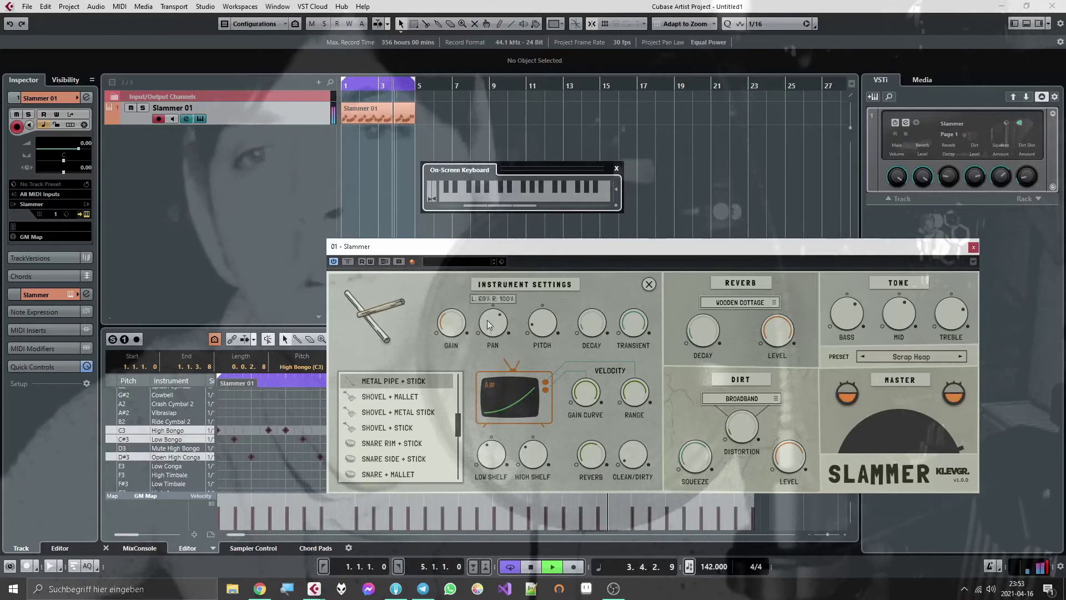
{"action": "mouse_move", "coordinate": [451, 325]}
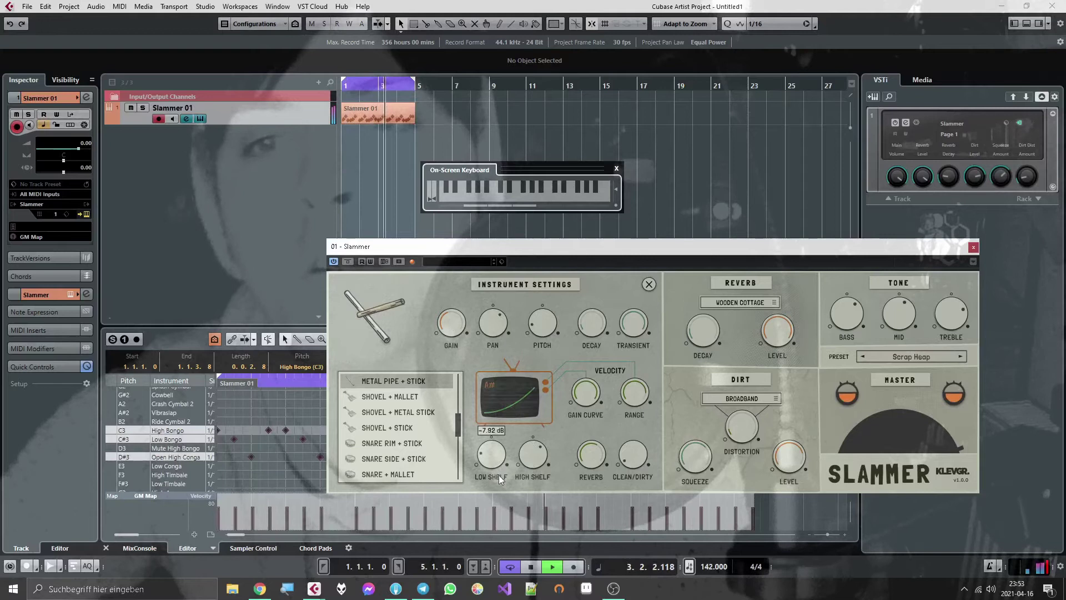
{"action": "mouse_move", "coordinate": [641, 392]}
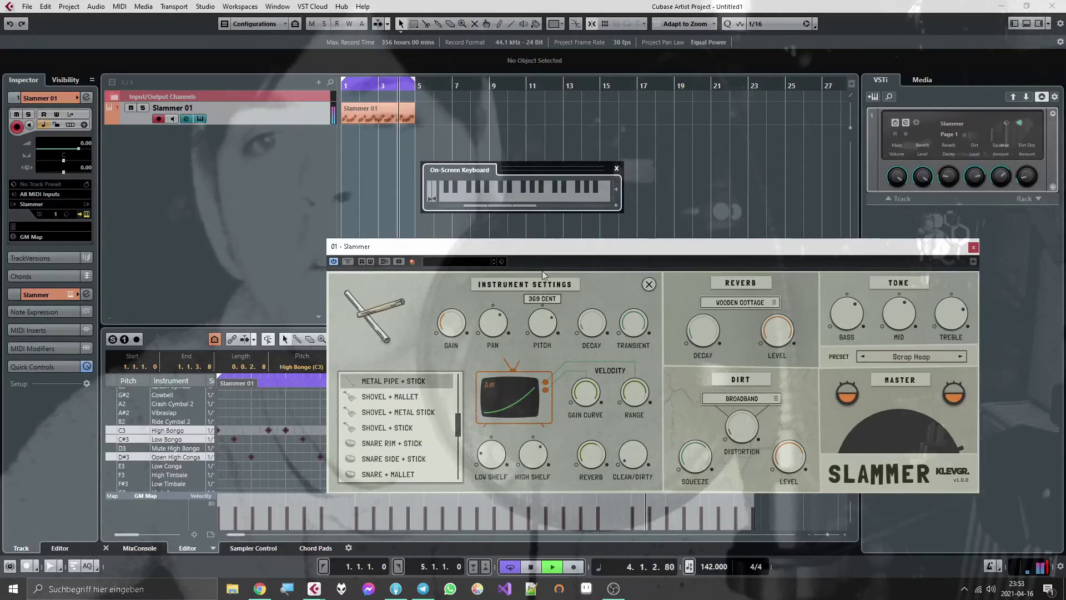
{"action": "scroll", "coordinate": [542, 296], "scroll_direction": "down", "scroll_amount": 5}
{"action": "scroll", "coordinate": [543, 297], "scroll_direction": "down", "scroll_amount": 1}
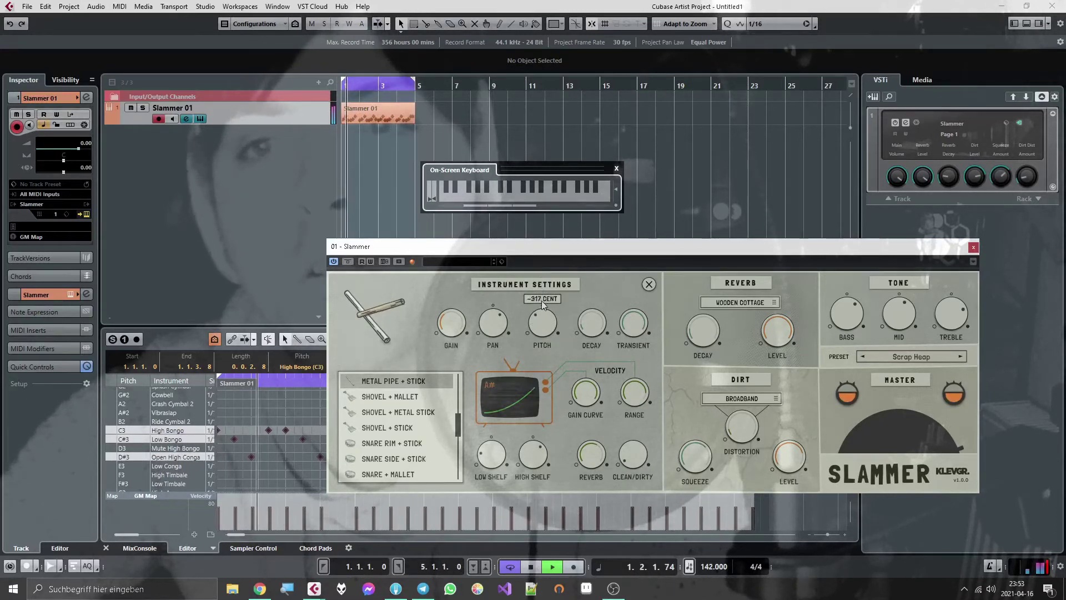
{"action": "left_click", "coordinate": [649, 284]}
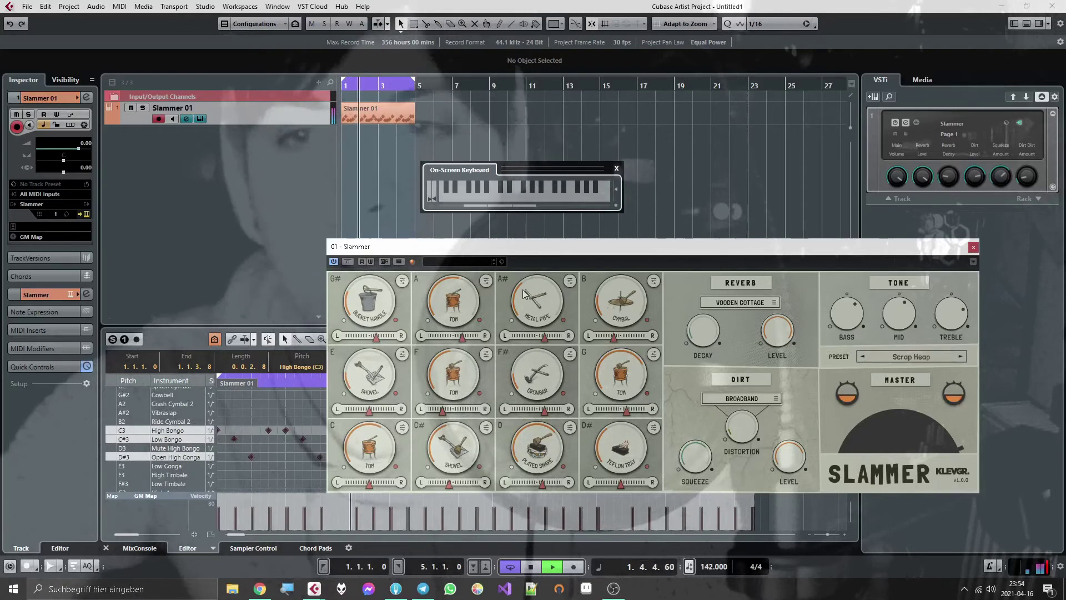
Record extra Slammer hits over the running loop on the Slammer 01 track and close the on-screen keyboard.
{"action": "left_click", "coordinate": [579, 565]}
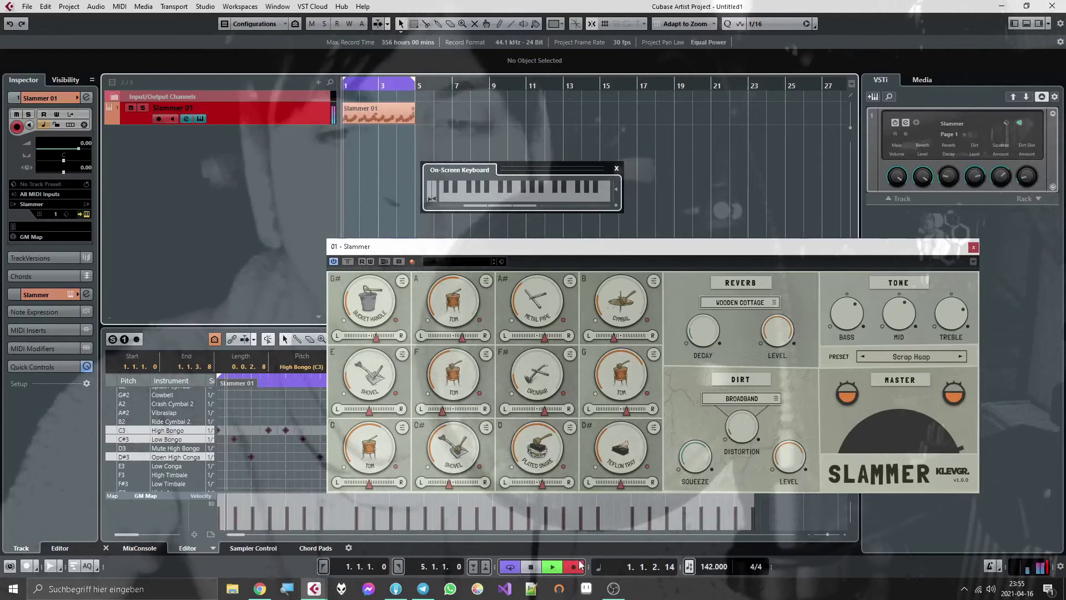
{"action": "key", "text": "space"}
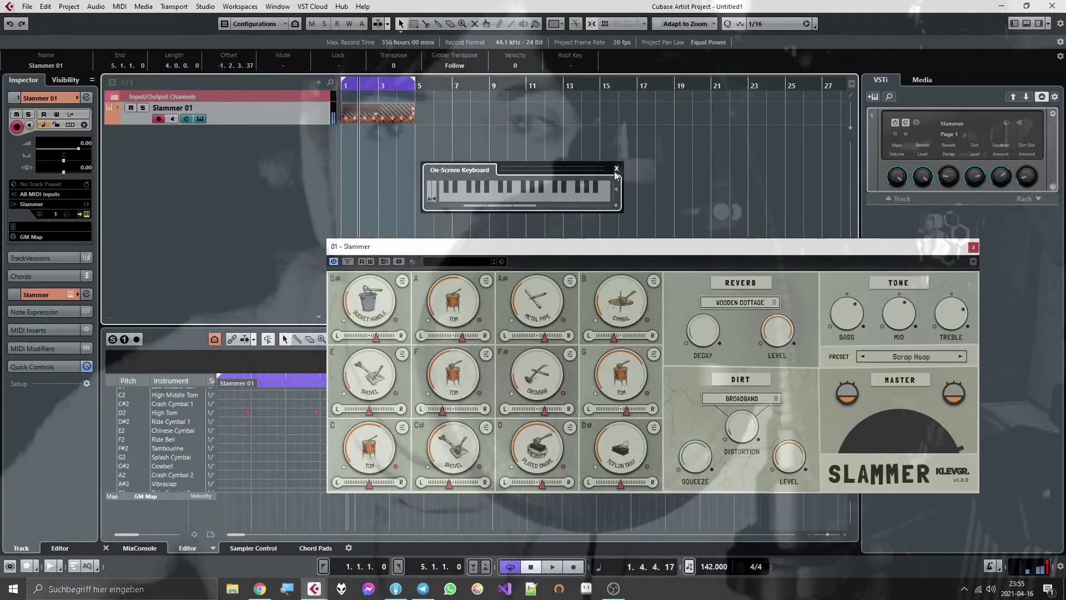
{"action": "key", "text": "alt+k"}
Glue the overlapping Slammer 01 parts together and open the merged part in a separate drum editor window.
{"action": "right_click", "coordinate": [372, 114]}
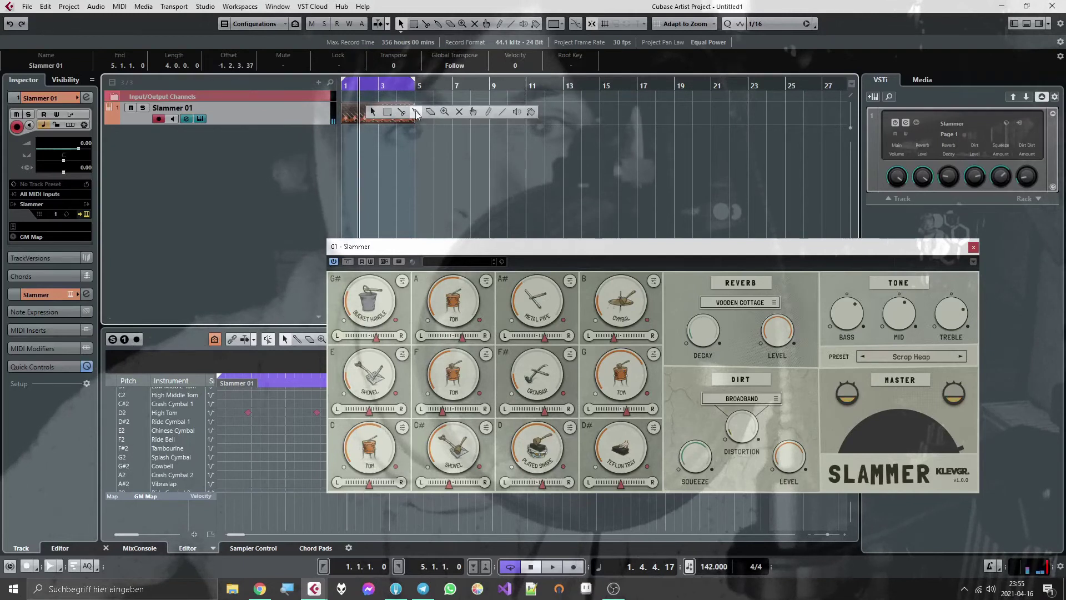
{"action": "left_click", "coordinate": [373, 112]}
{"action": "double_click", "coordinate": [376, 114]}
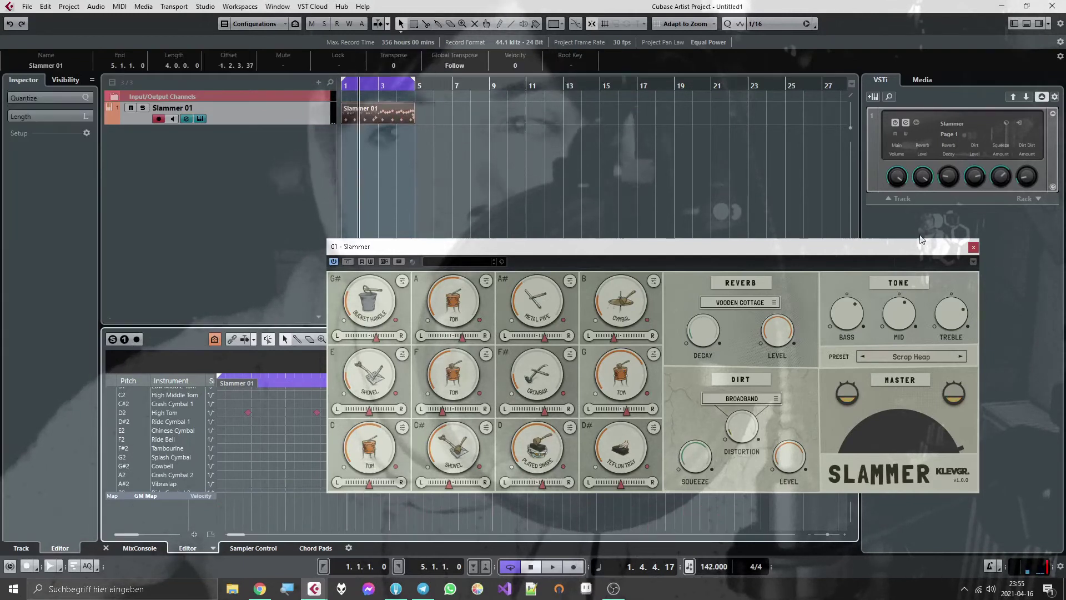
{"action": "left_click", "coordinate": [973, 246]}
{"action": "left_click", "coordinate": [825, 338]}
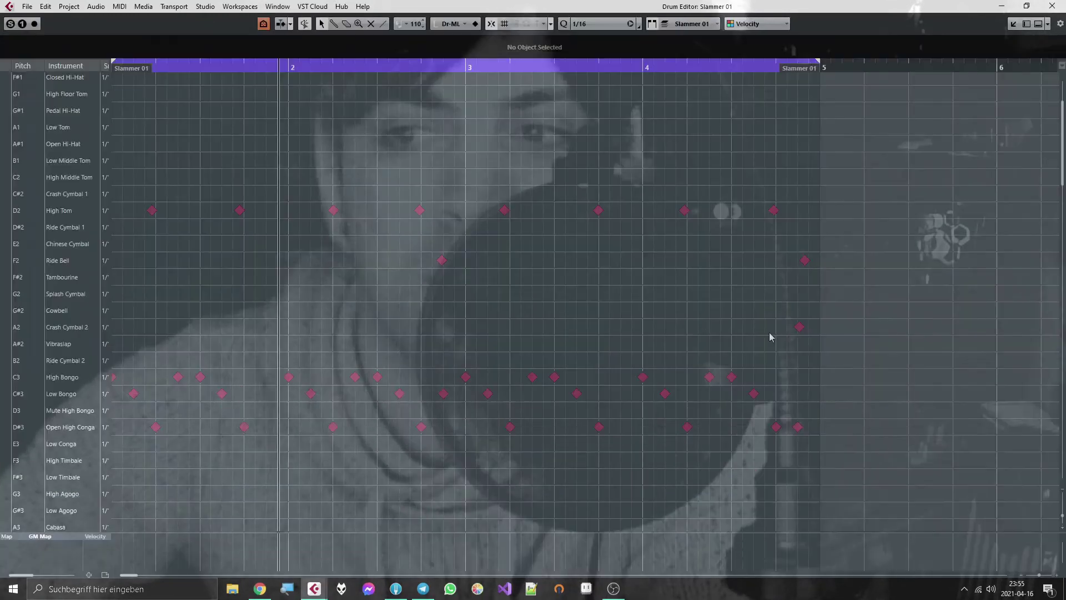
Quantize the recorded High Tom, Ride Bell and Crash Cymbal 2 notes to 1/16 and return to the project window.
{"action": "left_click_drag", "start_coordinate": [842, 335], "coordinate": [142, 179]}
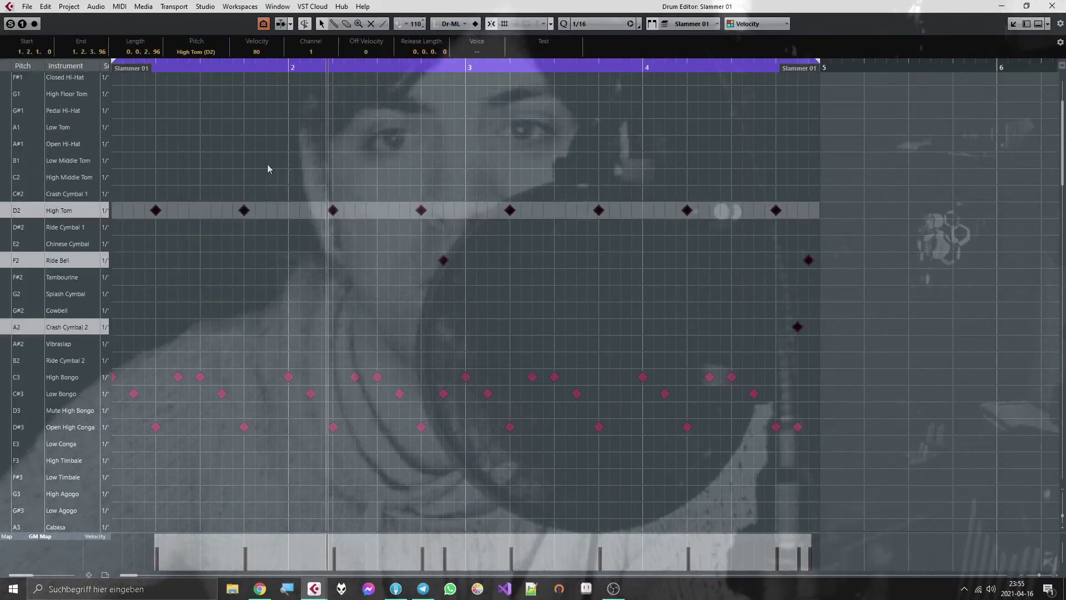
{"action": "left_click", "coordinate": [297, 161]}
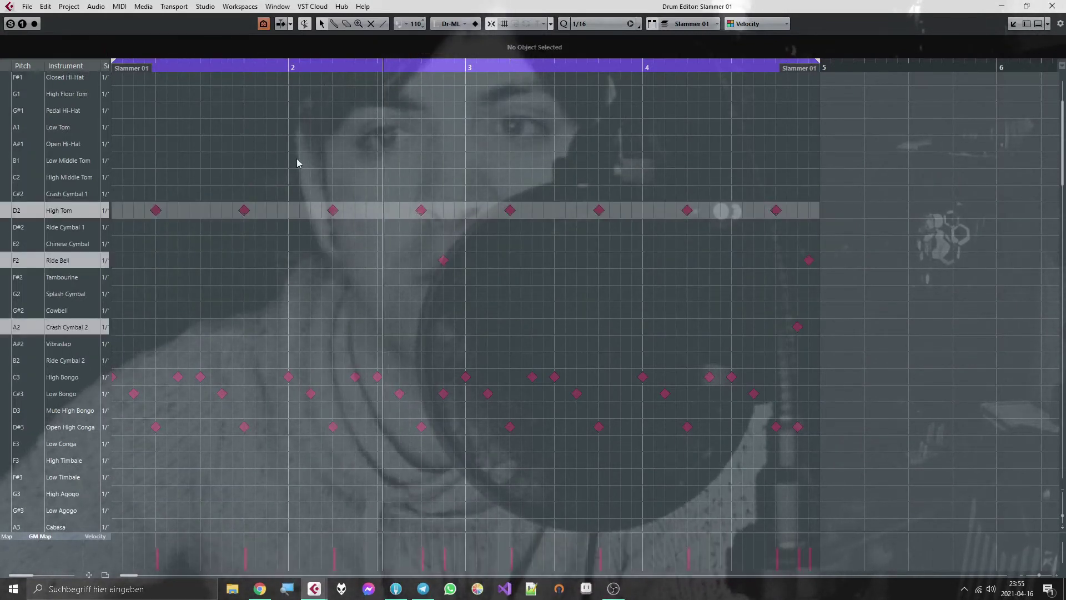
{"action": "left_click", "coordinate": [1013, 25]}
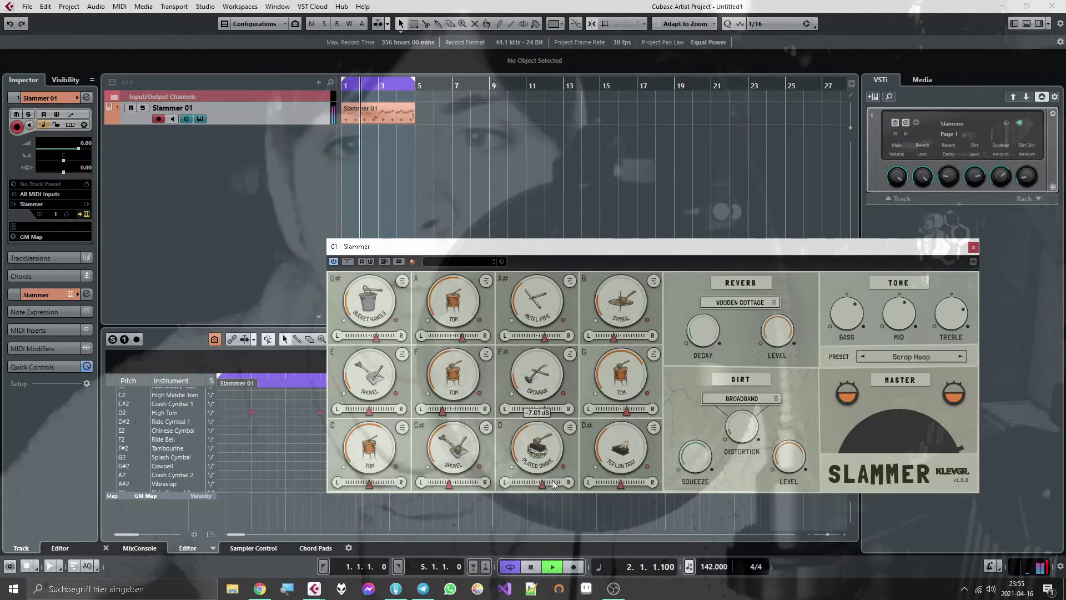
Open the Plated Snare pad's instrument settings, raise its velocity range and set its clean/dirty mix to about 86% clean, 14% dirty.
{"action": "left_click", "coordinate": [570, 427]}
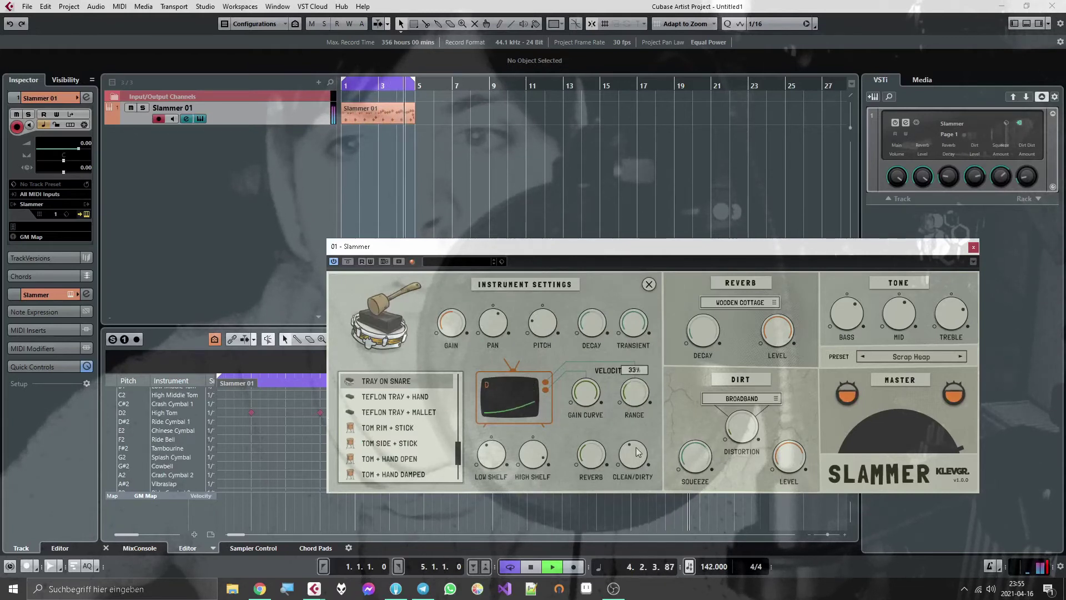
{"action": "mouse_move", "coordinate": [446, 315]}
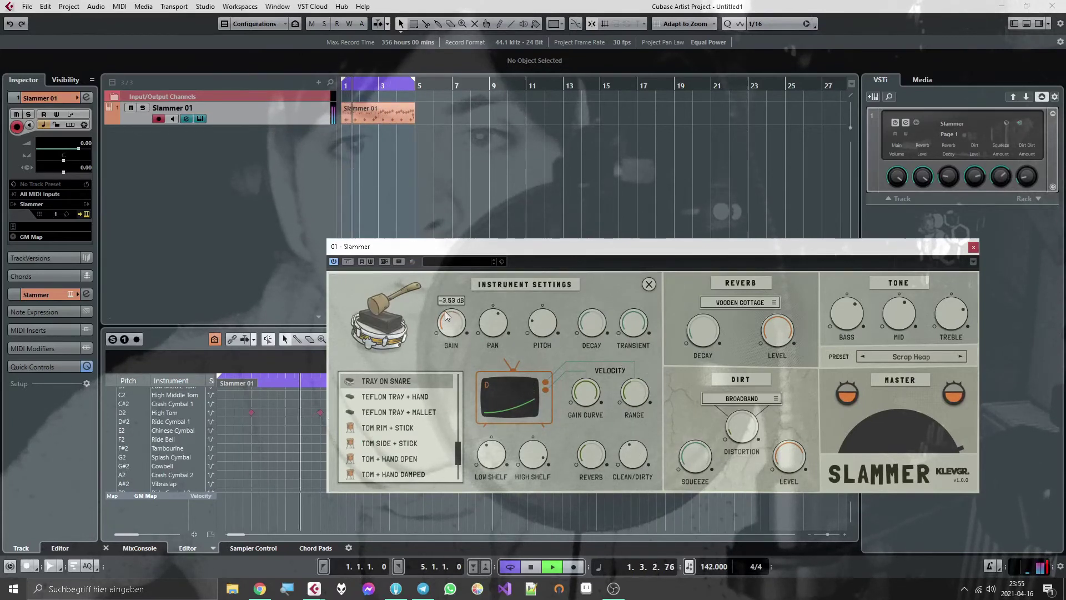
{"action": "left_click_drag", "start_coordinate": [625, 387], "coordinate": [633, 367]}
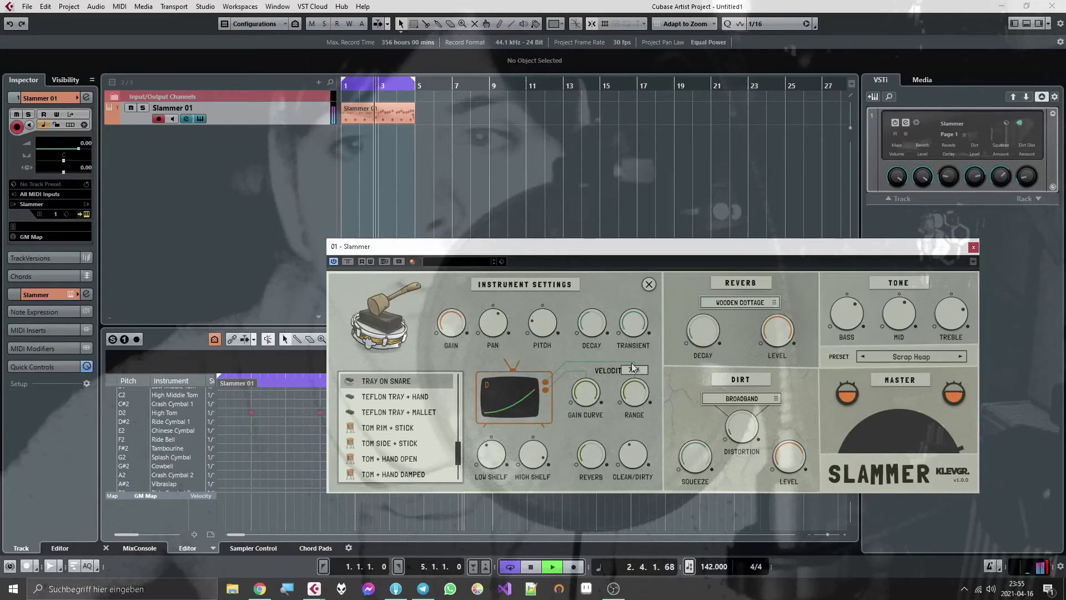
{"action": "left_click_drag", "start_coordinate": [632, 462], "coordinate": [635, 484]}
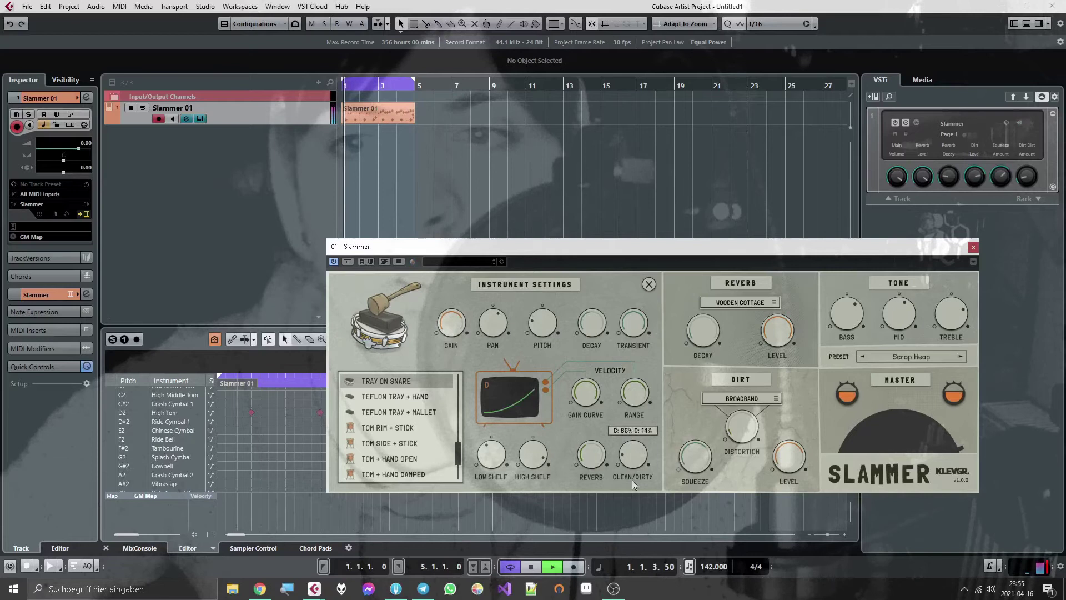
Lower the Plated Snare's gain to about -6.26 dB and its reverb to about -10.7 dB.
{"action": "left_click", "coordinate": [591, 452]}
{"action": "left_click_drag", "start_coordinate": [587, 433], "coordinate": [599, 481]}
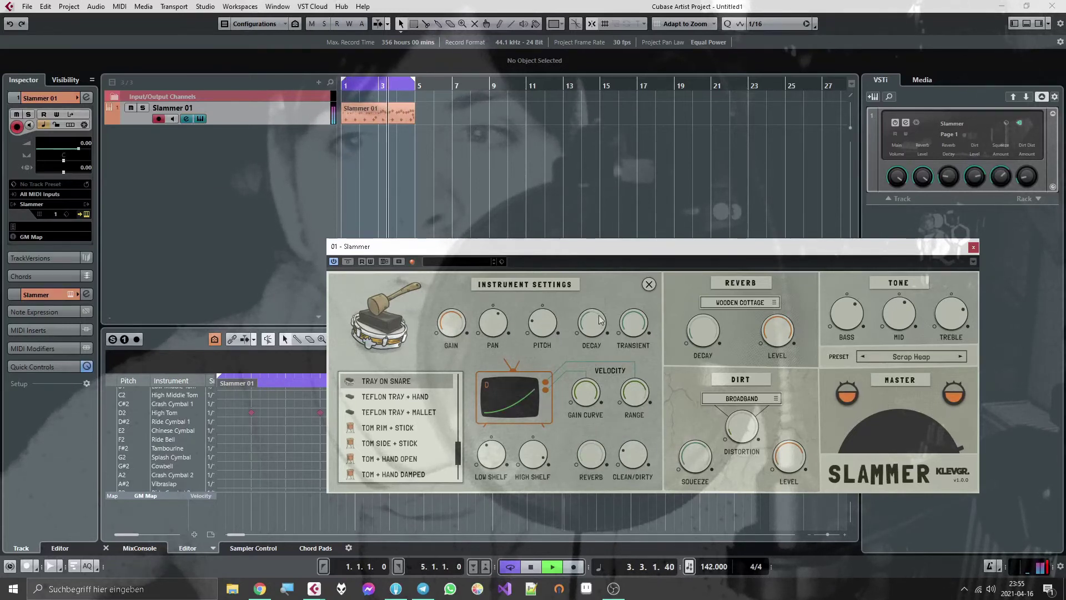
{"action": "mouse_move", "coordinate": [458, 326]}
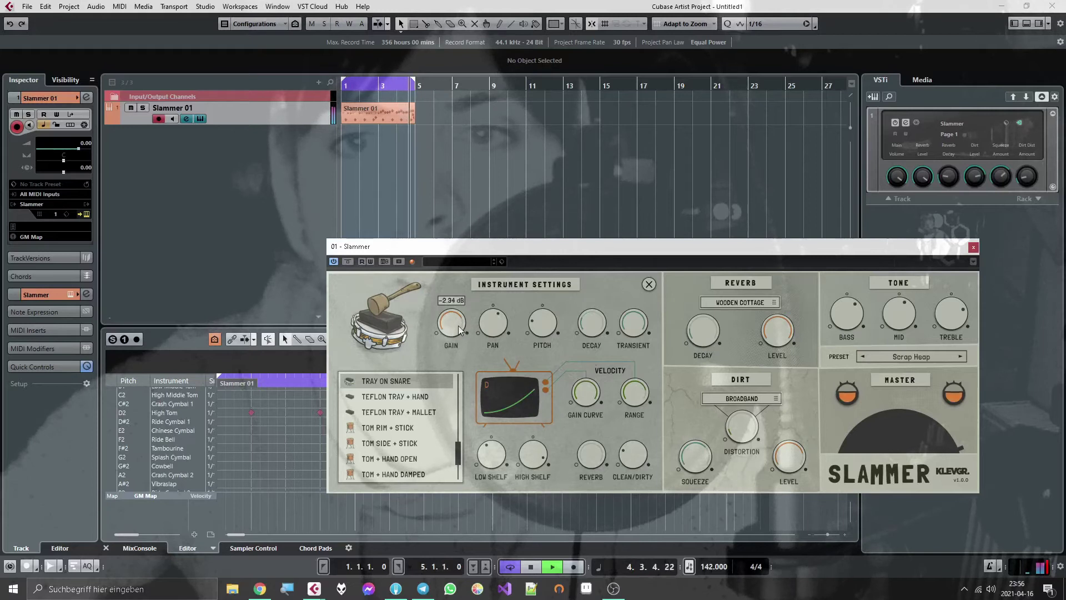
{"action": "mouse_move", "coordinate": [458, 325]}
{"action": "left_mouse_down"}
{"action": "mouse_move", "coordinate": [461, 359]}
{"action": "mouse_move", "coordinate": [461, 329]}
{"action": "left_mouse_up"}
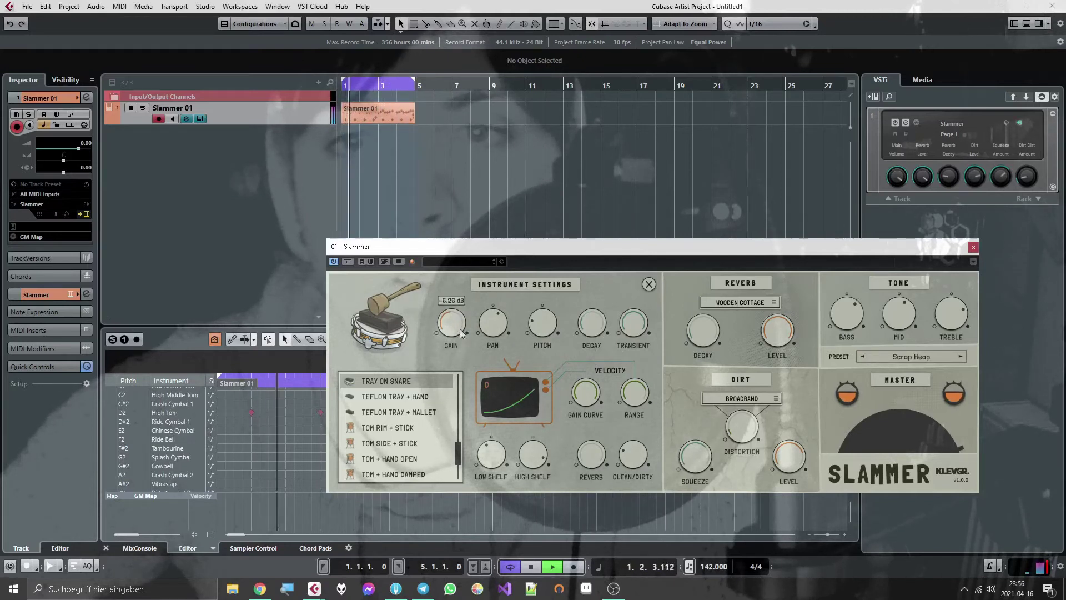
{"action": "mouse_move", "coordinate": [595, 435]}
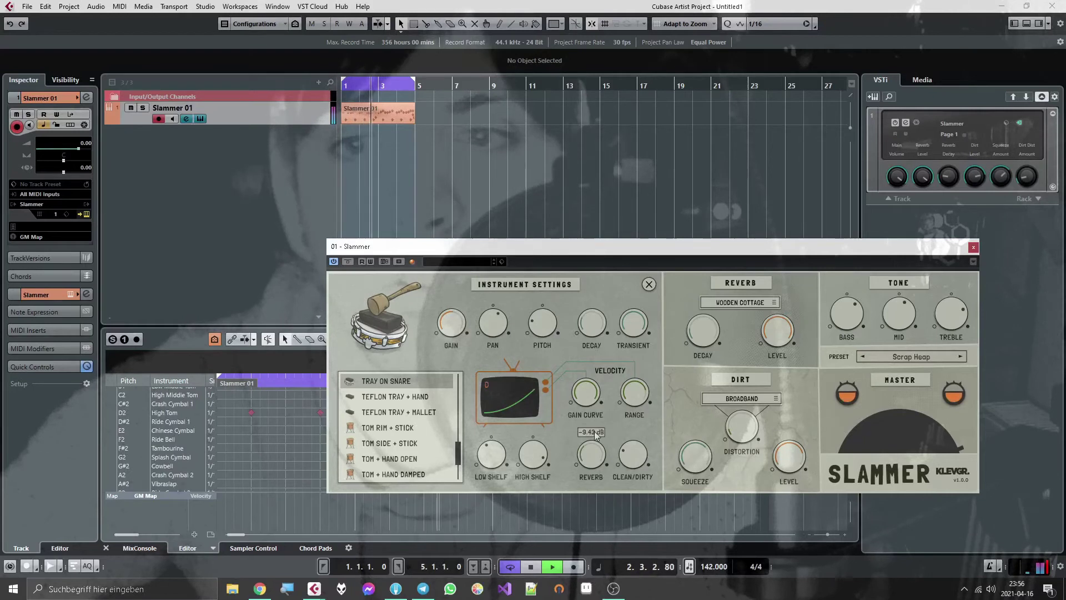
{"action": "left_click_drag", "start_coordinate": [595, 435], "coordinate": [594, 450]}
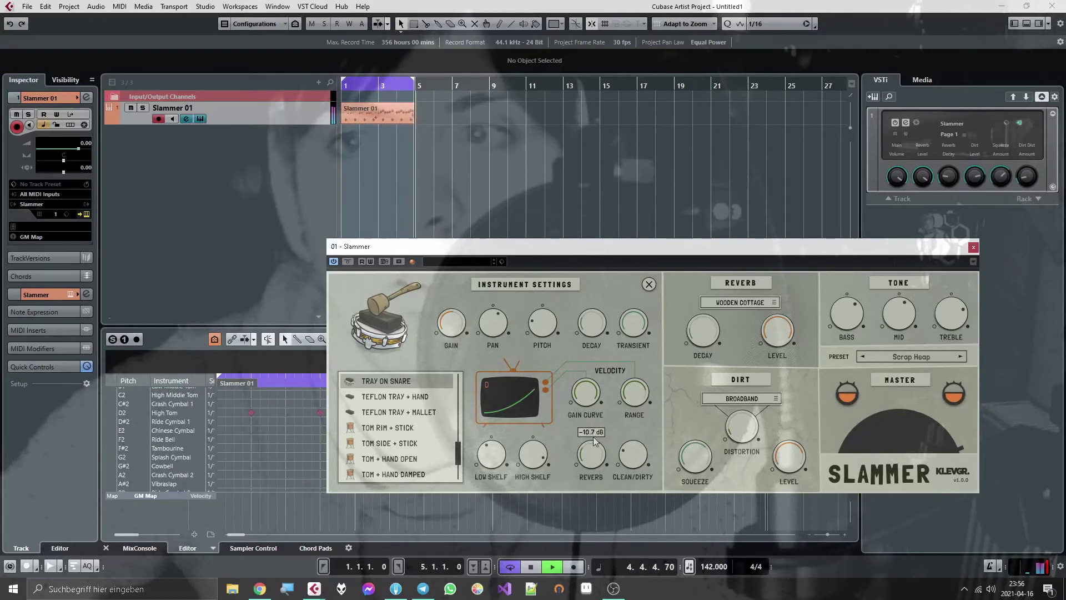
Adjust the level of Slammer's Wooden Cottage reverb and close the instrument window.
{"action": "mouse_move", "coordinate": [778, 355]}
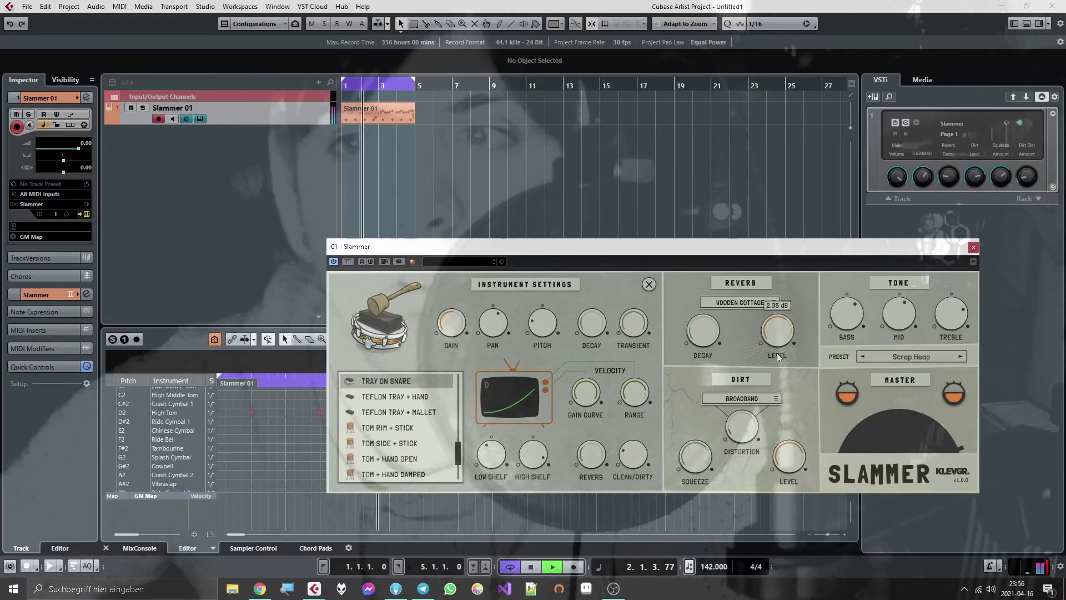
{"action": "left_click_drag", "start_coordinate": [780, 393], "coordinate": [772, 372]}
{"action": "left_click", "coordinate": [973, 248]}
Save the project in the Unbenannt-197 folder under the name yeeeee.
{"action": "key", "text": "ctrl+s"}
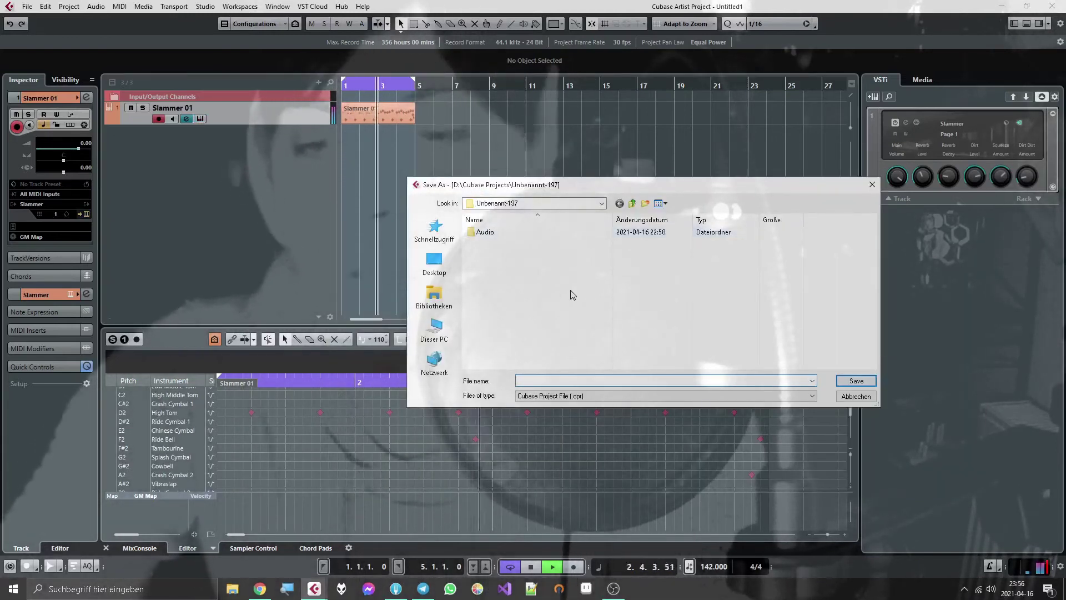
{"action": "type", "text": "yeeeee"}
{"action": "key", "text": "Return"}
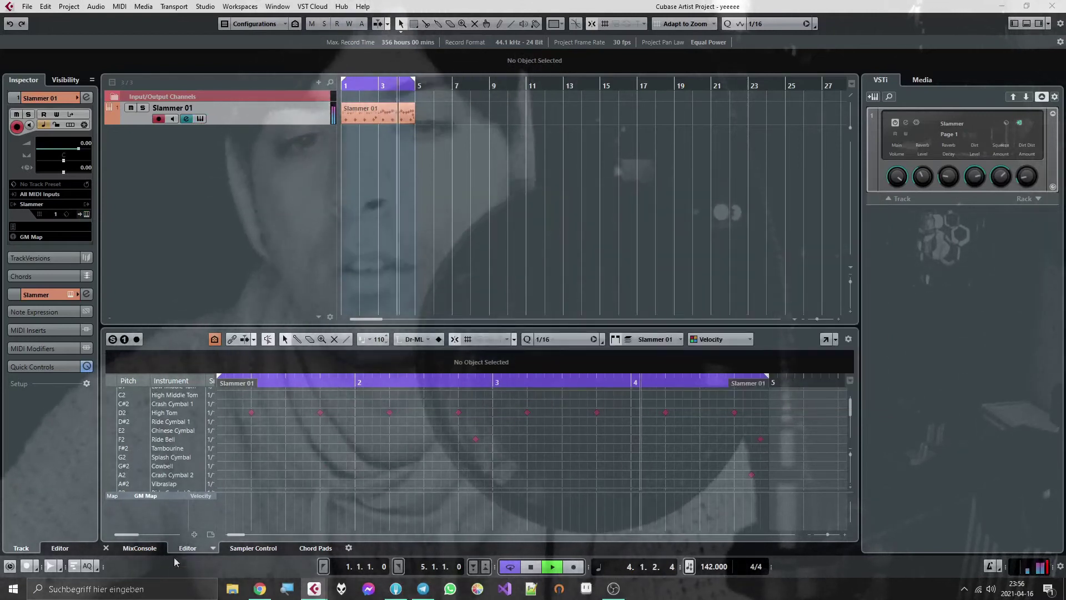
Open the Slammer 01 channel settings from the mixer and load FabFilter Pro-C 2 in the first insert slot.
{"action": "left_click", "coordinate": [139, 550]}
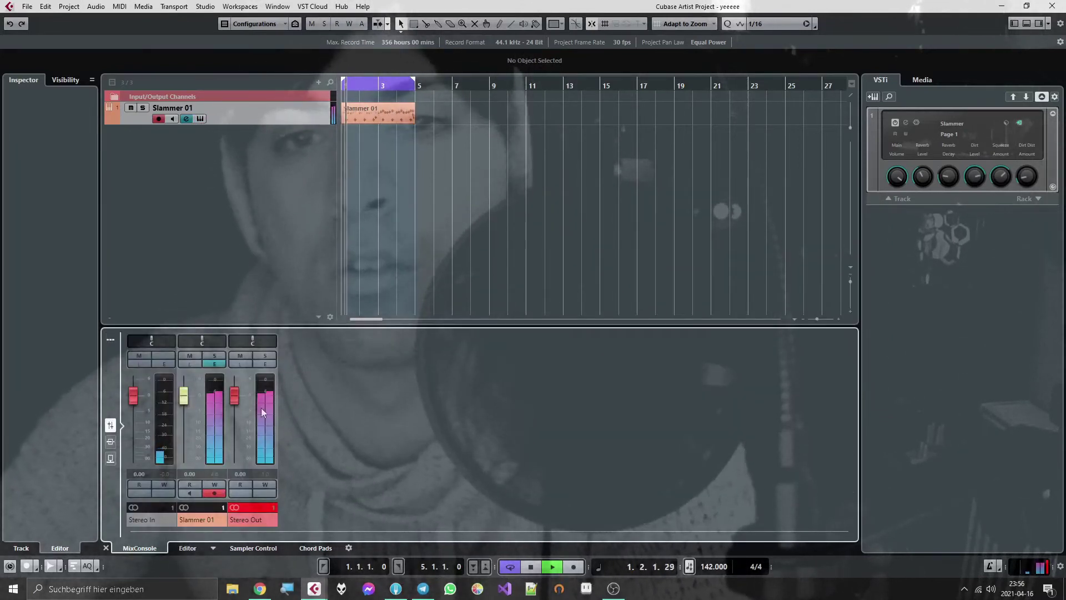
{"action": "left_click", "coordinate": [215, 365]}
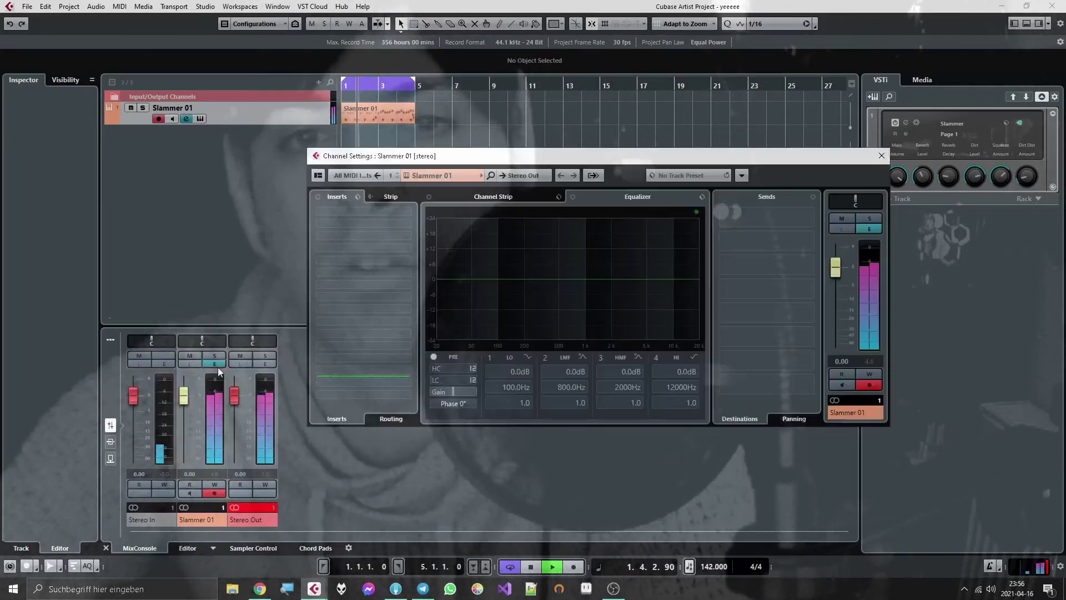
{"action": "left_click", "coordinate": [358, 212]}
{"action": "type", "text": "pro"}
{"action": "key", "text": "Return"}
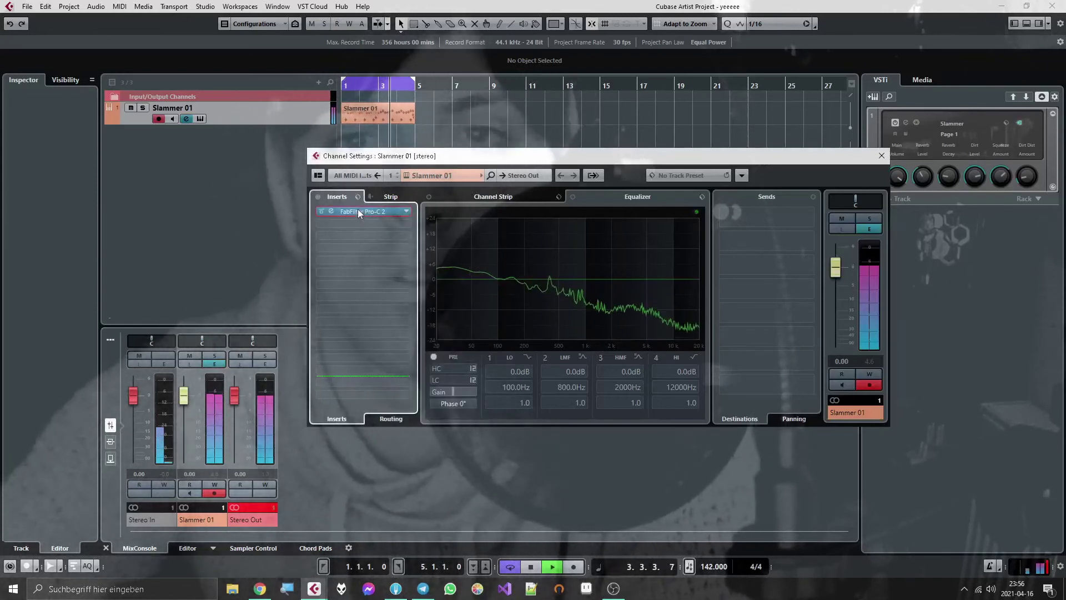
Set the compressor to the Punch style, raise its ratio and set the attack to about 21.20 ms.
{"action": "mouse_move", "coordinate": [340, 281]}
{"action": "left_click", "coordinate": [455, 314]}
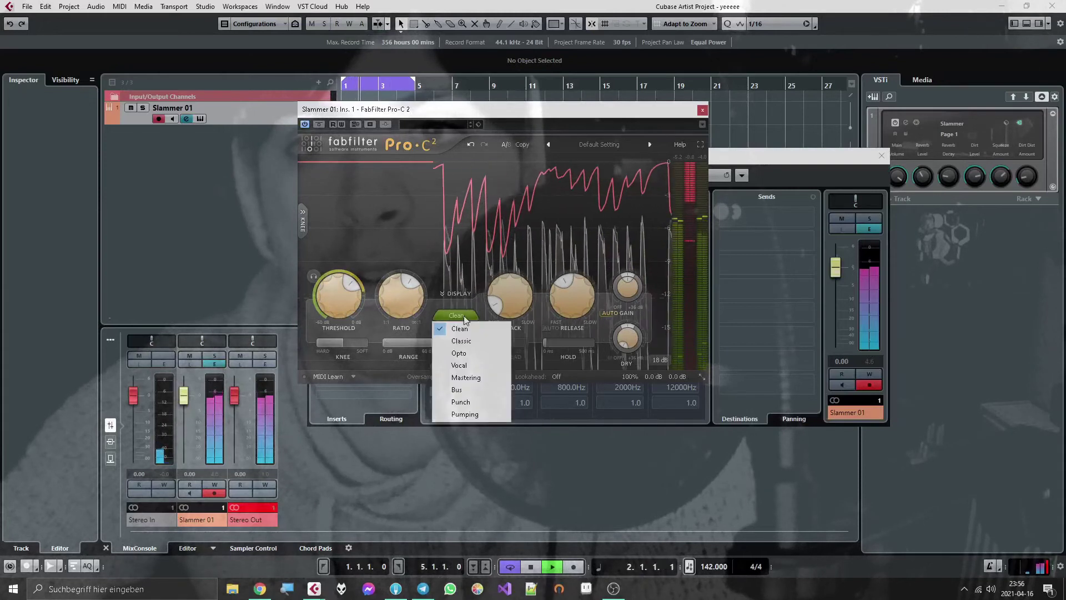
{"action": "left_click", "coordinate": [464, 401]}
{"action": "left_click_drag", "start_coordinate": [394, 288], "coordinate": [390, 278]}
{"action": "left_click_drag", "start_coordinate": [509, 291], "coordinate": [512, 248]}
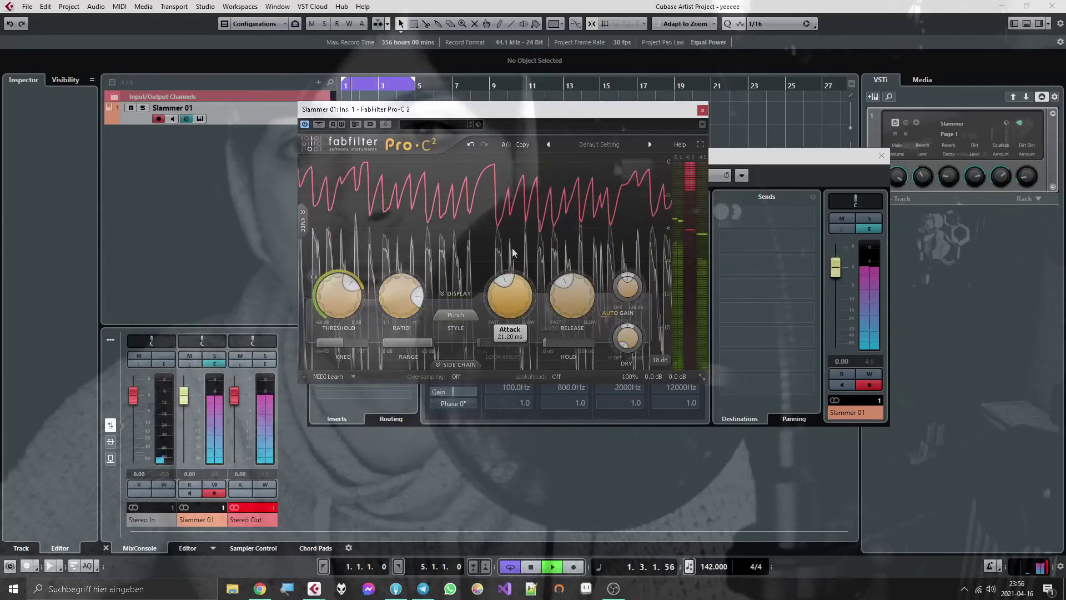
Switch the compressor to Opto with about 35.61 ms attack and a slower release, fine-tune its threshold, and close the plug-in and channel settings.
{"action": "left_click", "coordinate": [455, 315]}
{"action": "left_click", "coordinate": [456, 349]}
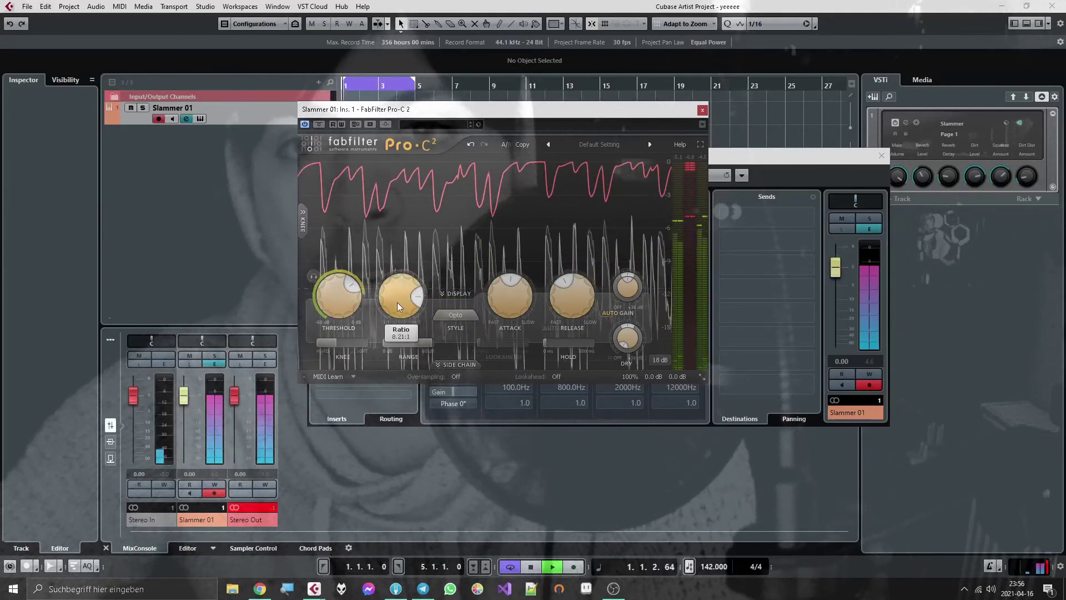
{"action": "left_click_drag", "start_coordinate": [548, 302], "coordinate": [556, 252]}
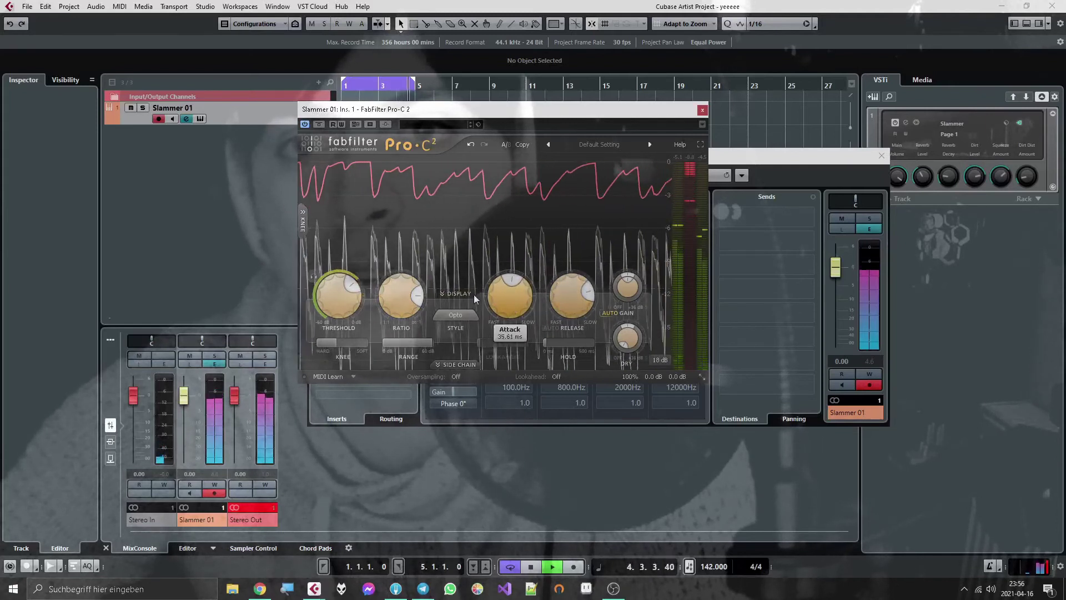
{"action": "left_click_drag", "start_coordinate": [344, 311], "coordinate": [342, 289]}
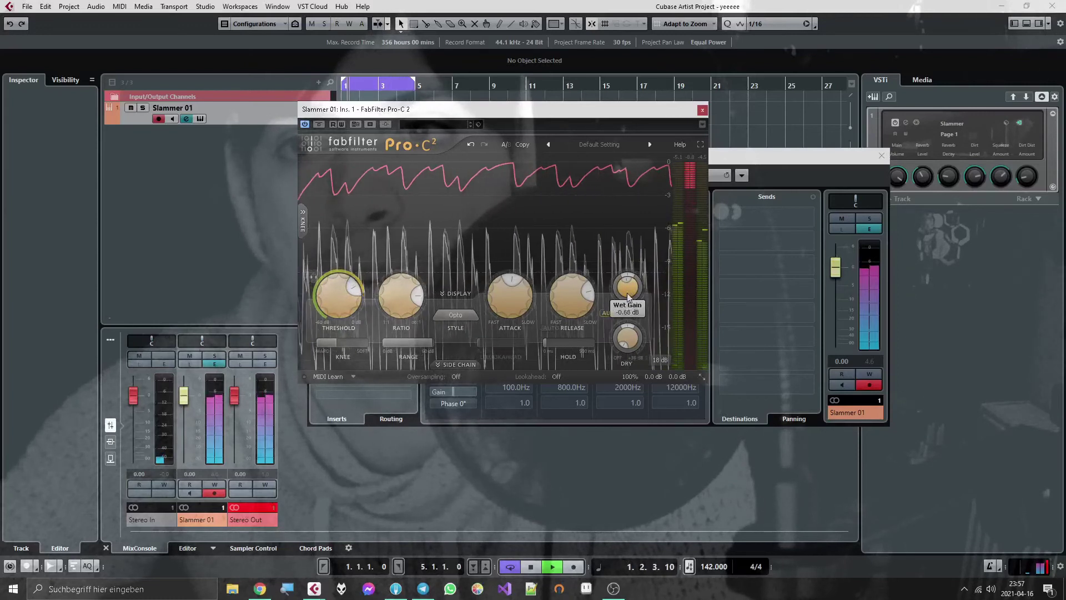
{"action": "left_click", "coordinate": [701, 109]}
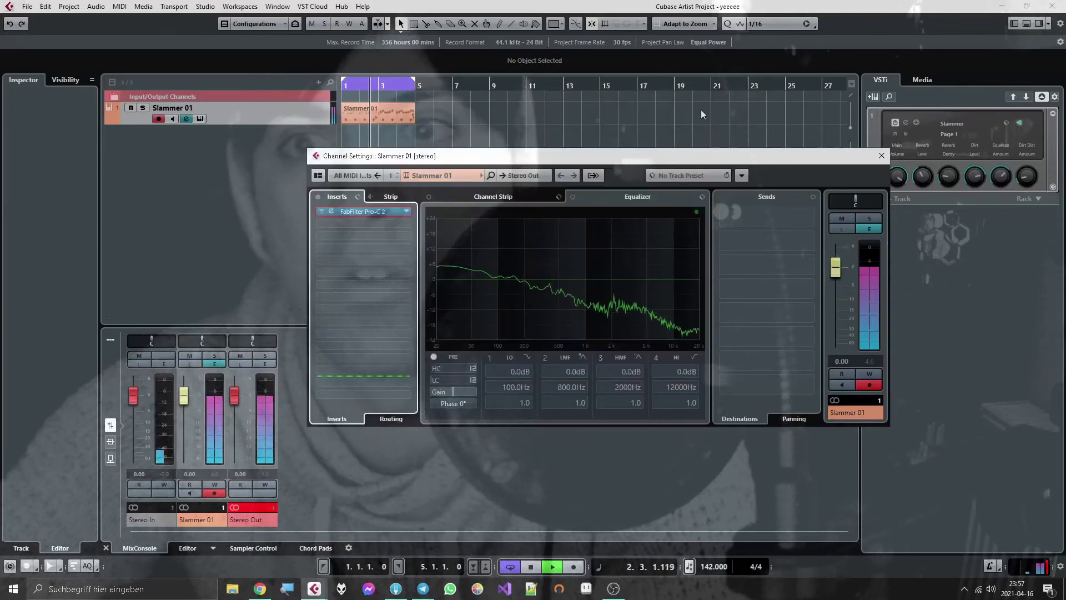
{"action": "left_click", "coordinate": [881, 156]}
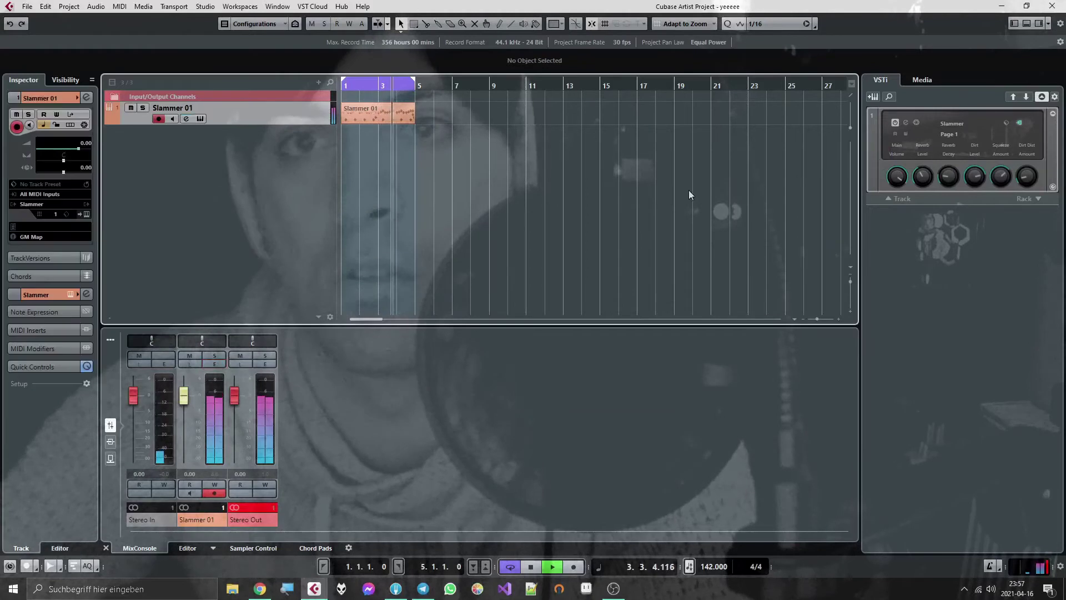
Add an instrument track loaded with Synth1 VST64.
{"action": "left_click", "coordinate": [874, 97]}
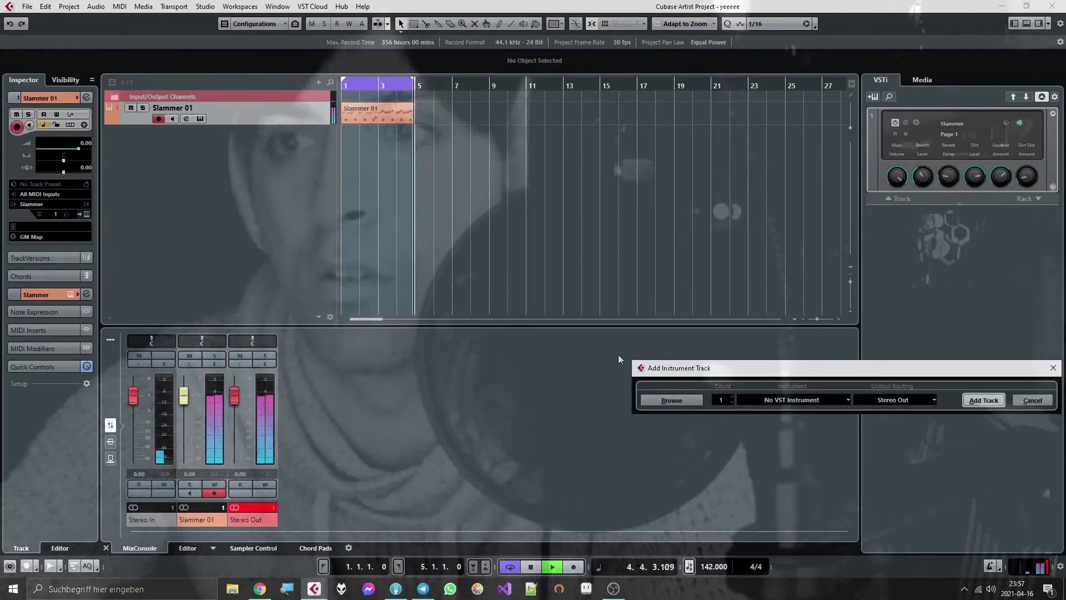
{"action": "left_click", "coordinate": [814, 401]}
{"action": "type", "text": "kontakt"}
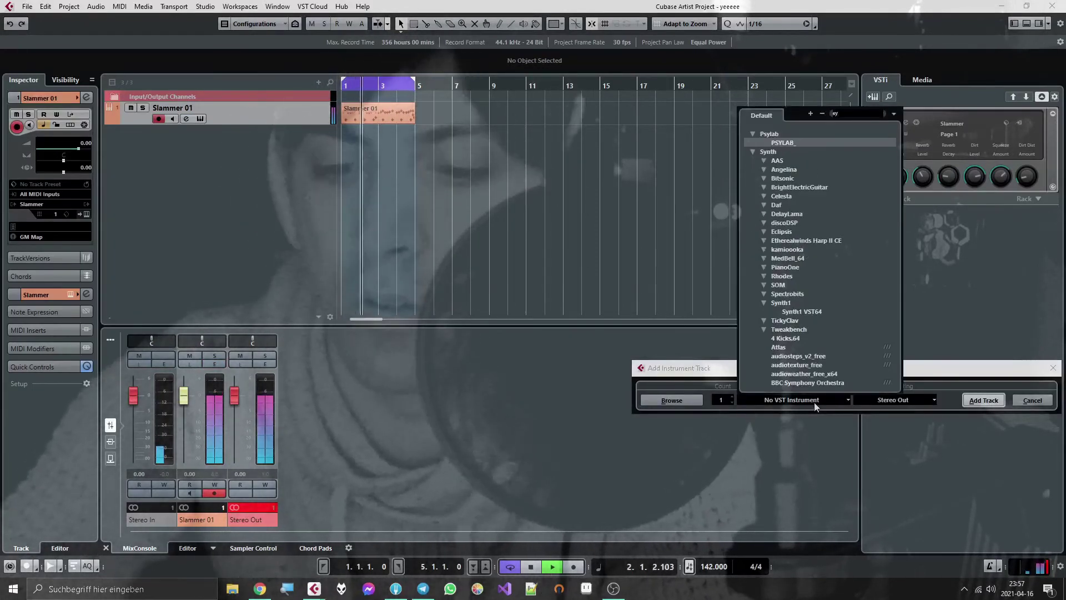
{"action": "key", "text": "Return"}
{"action": "key", "text": "Return"}
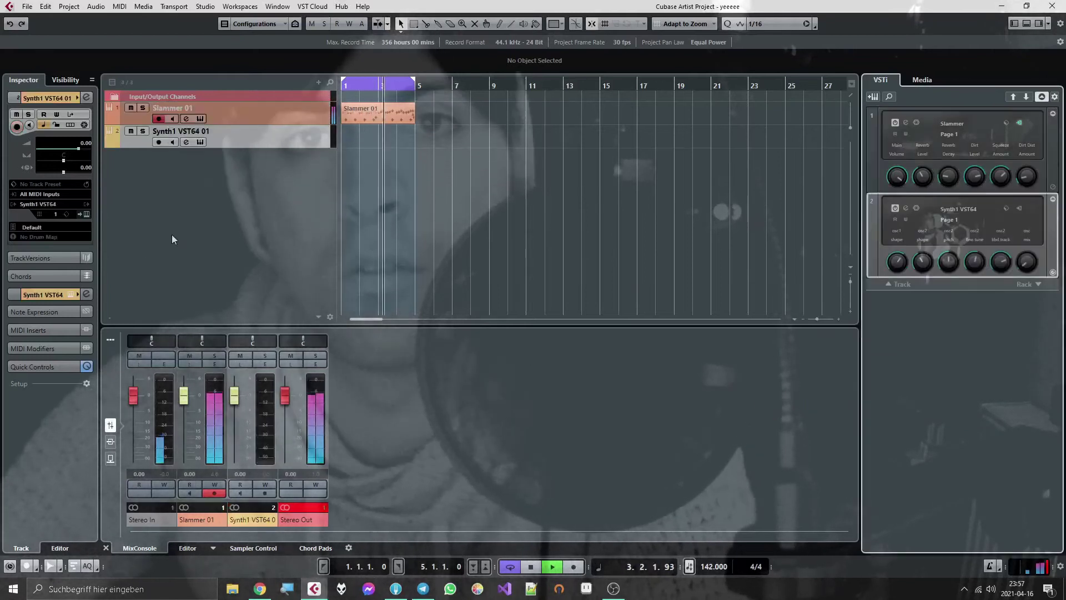
Arm the Synth1 VST64 01 track for recording, open its instrument window and audition the sound with the on-screen keyboard.
{"action": "left_click", "coordinate": [158, 142]}
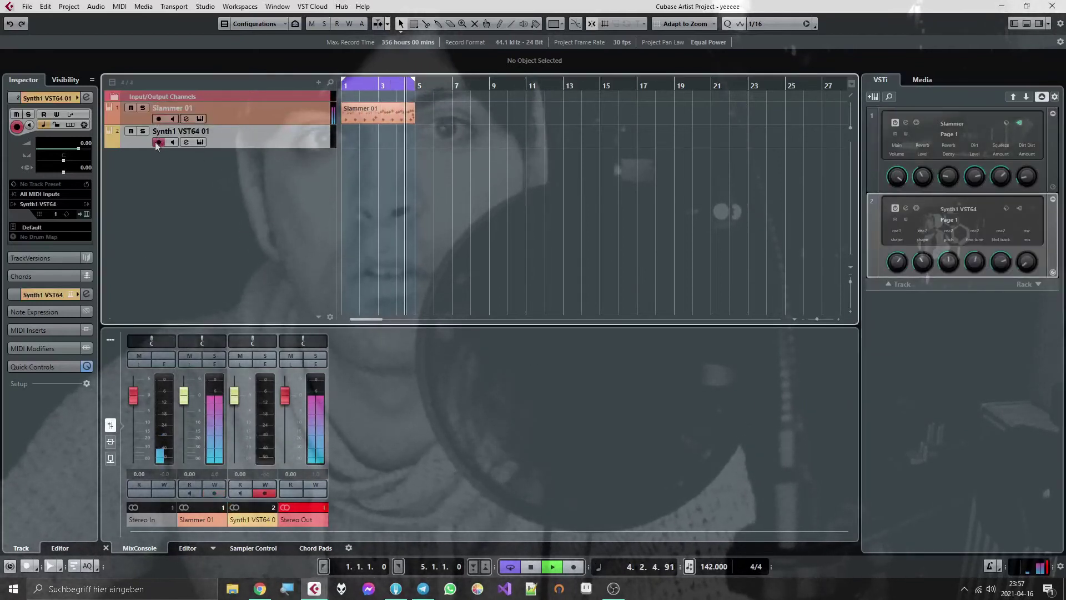
{"action": "key", "text": "alt+k"}
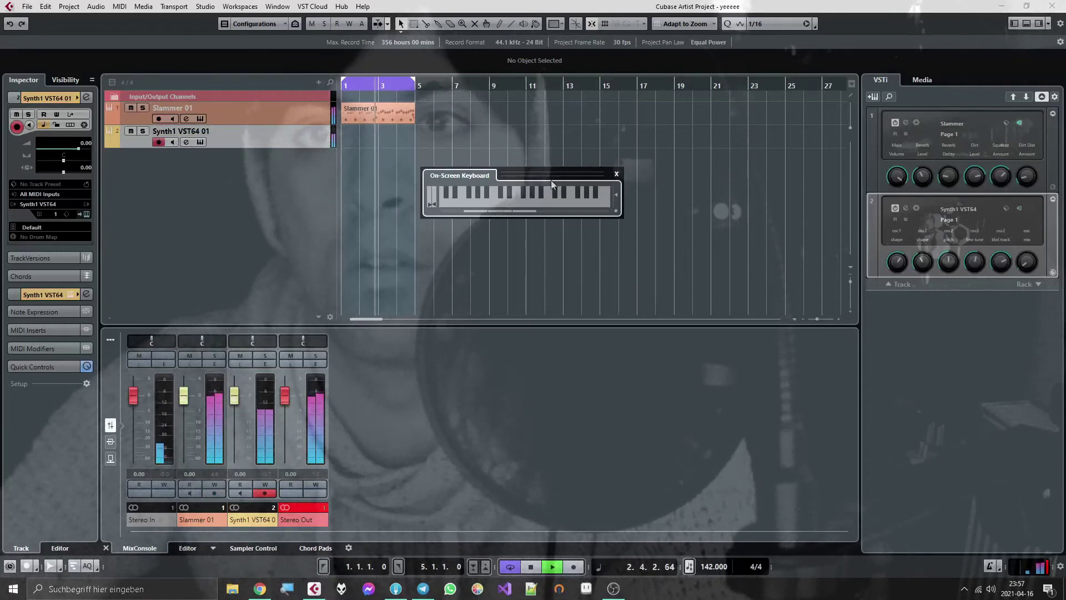
{"action": "left_click_drag", "start_coordinate": [552, 167], "coordinate": [586, 430]}
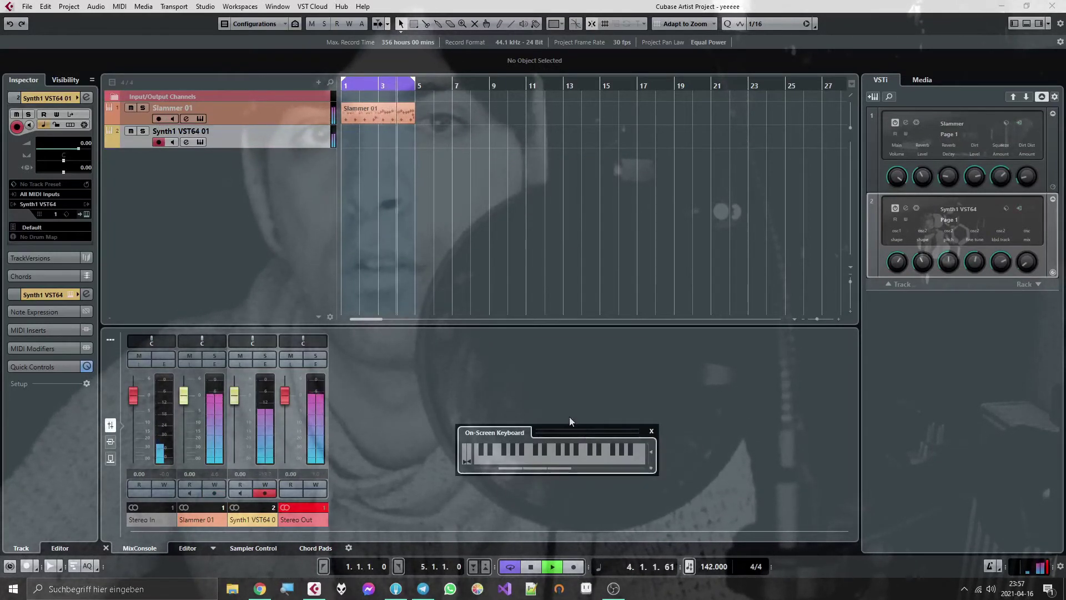
{"action": "left_click", "coordinate": [201, 142]}
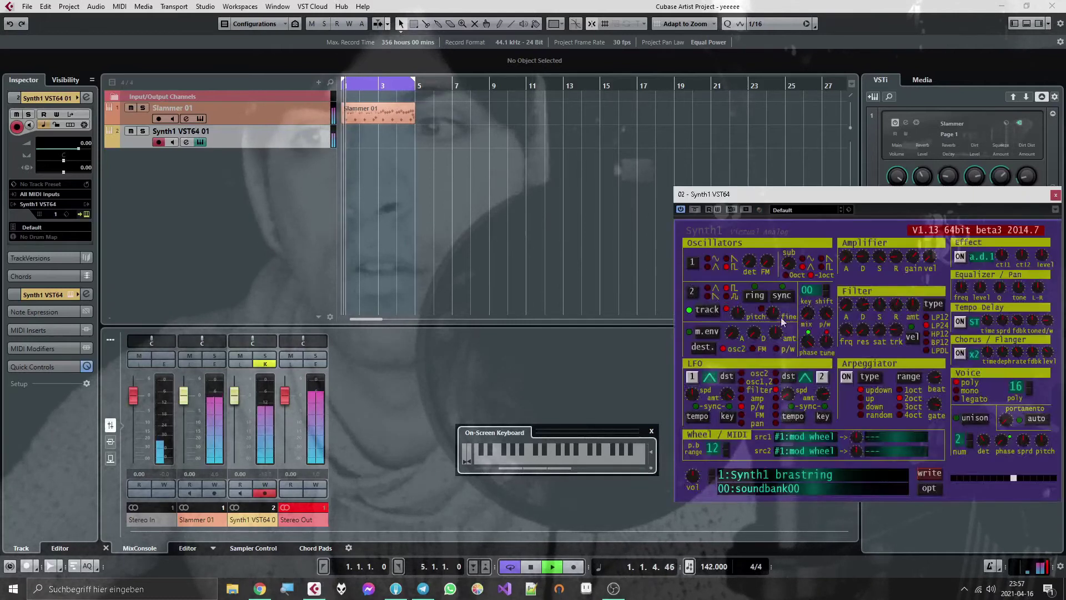
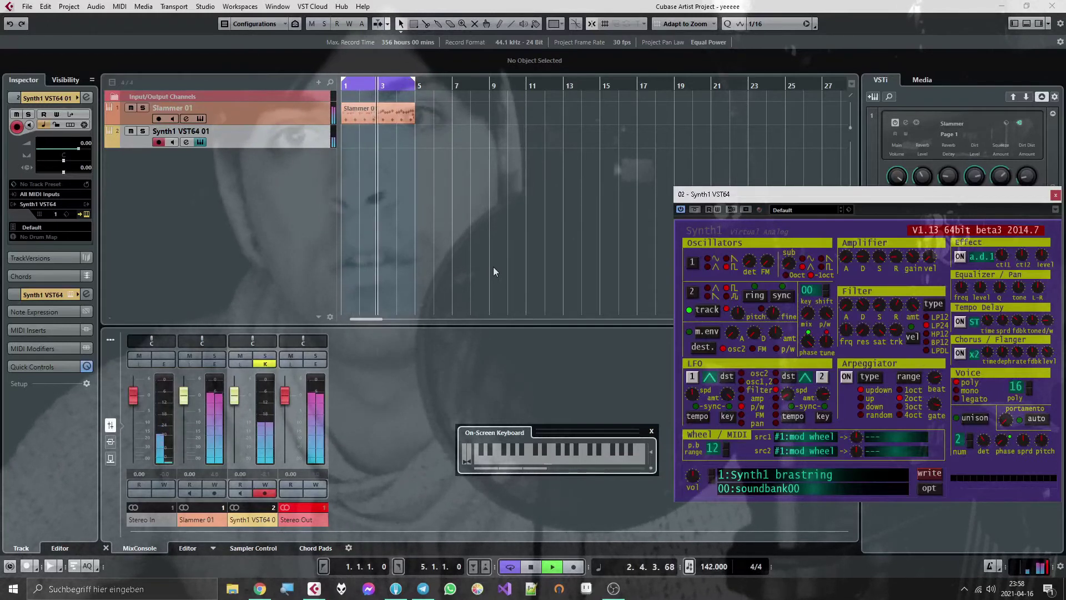
{"action": "left_click", "coordinate": [651, 431]}
Duplicate the Slammer 01 part six times in a row and extend the cycle range to bar 29.
{"action": "left_click", "coordinate": [401, 109]}
{"action": "key", "text": "ctrl+d"}
{"action": "key", "text": "ctrl+d"}
{"action": "key", "text": "ctrl+d"}
{"action": "key", "text": "ctrl+d"}
{"action": "key", "text": "ctrl+d"}
{"action": "key", "text": "ctrl+d"}
{"action": "key", "text": "g"}
{"action": "key", "text": "g"}
{"action": "key", "text": "g"}
{"action": "key", "text": "g"}
{"action": "left_click", "coordinate": [495, 112]}
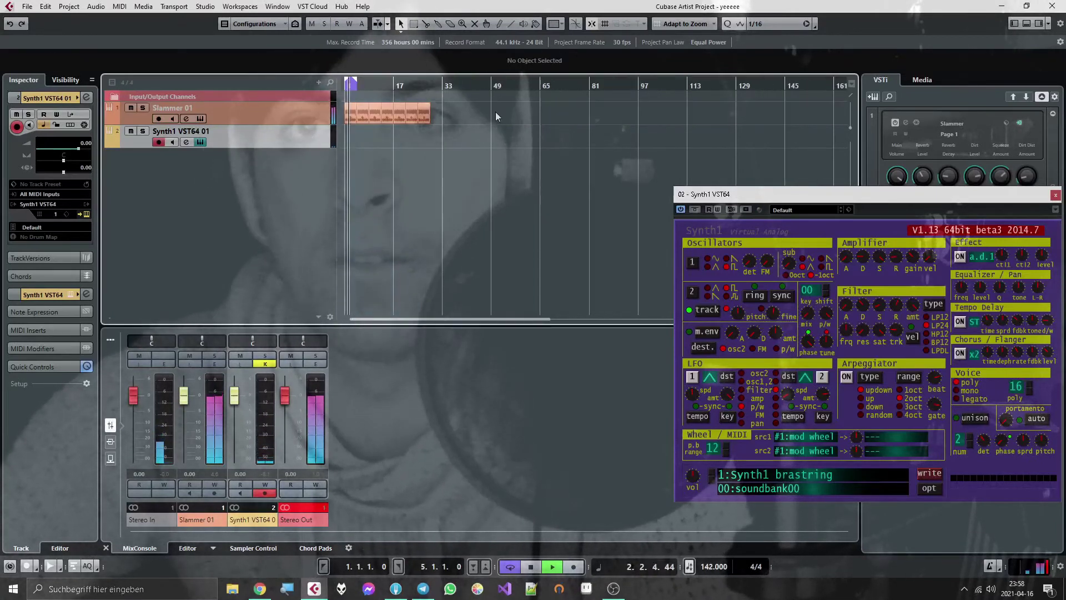
{"action": "left_click_drag", "start_coordinate": [356, 83], "coordinate": [429, 85]}
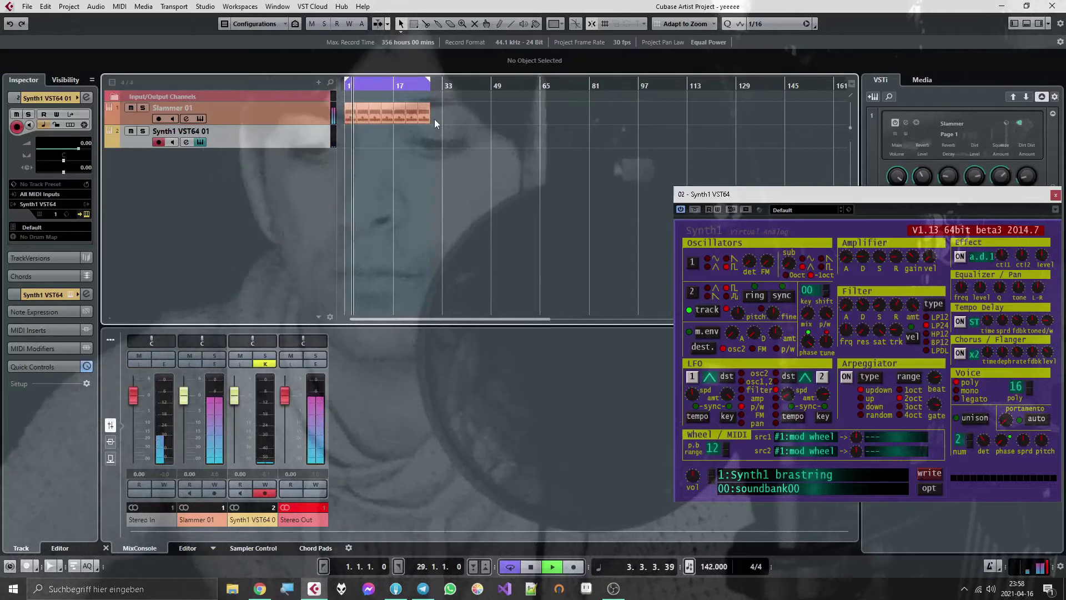
Record a Synth1 part over the 28-bar loop with the on-screen keyboard, then stop.
{"action": "key", "text": "alt+k"}
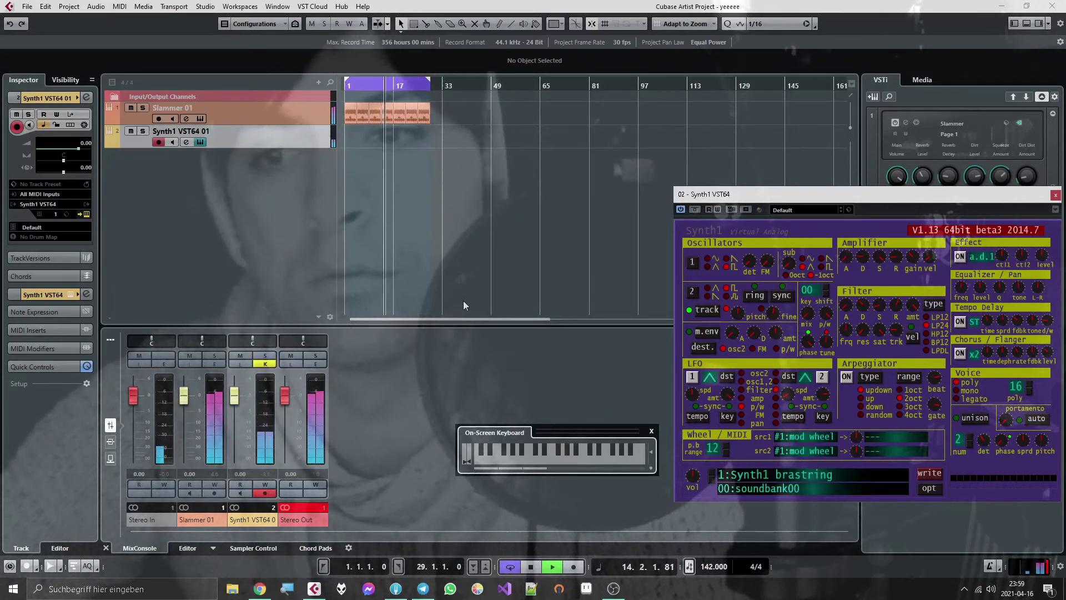
{"action": "left_click", "coordinate": [574, 567]}
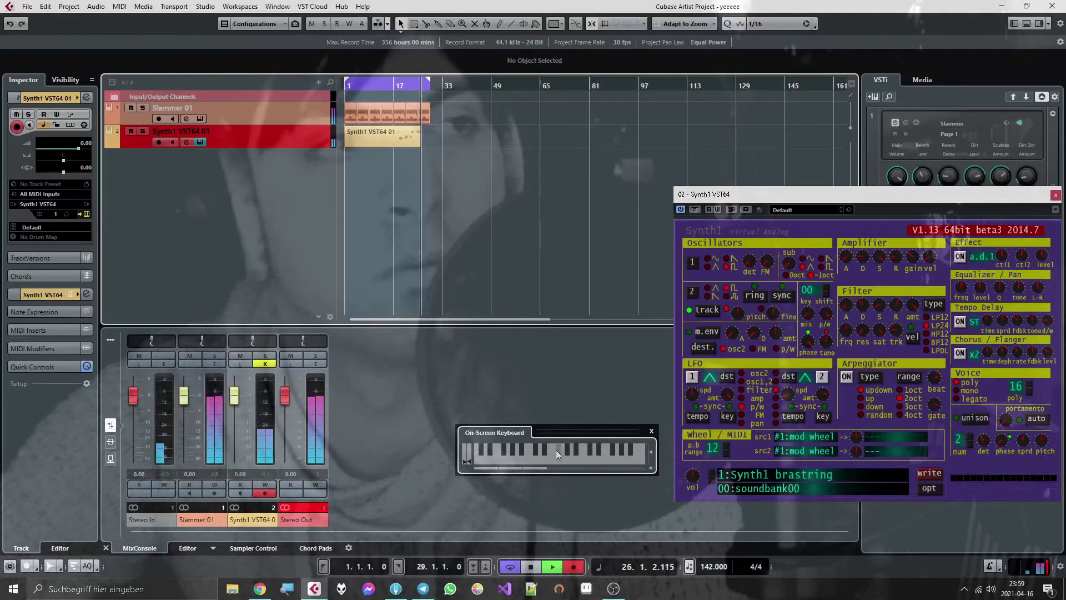
{"action": "key", "text": "space"}
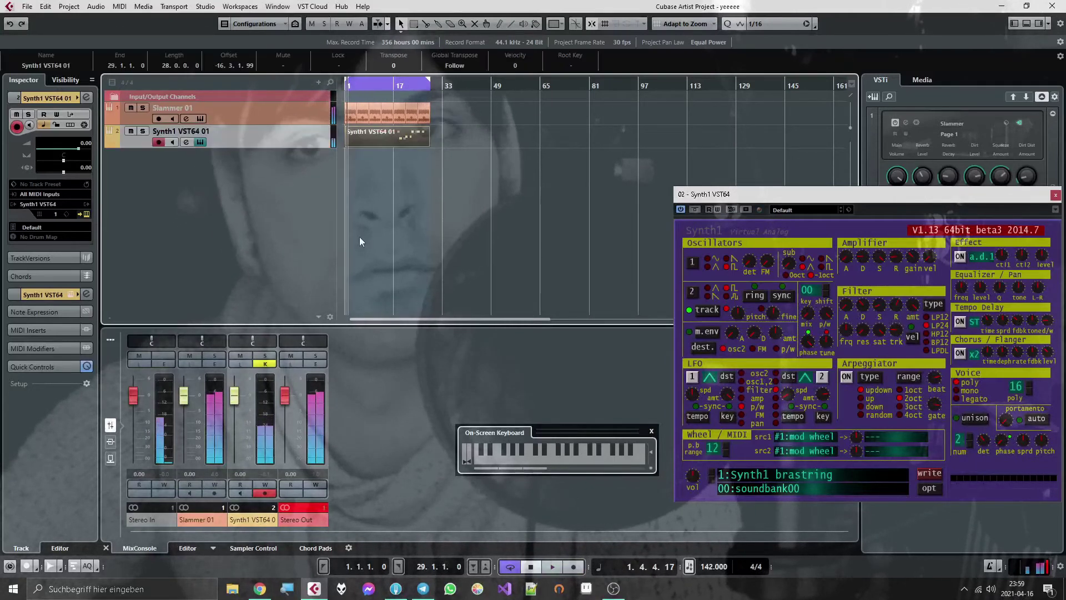
Play back the loop and open the recorded Synth1 VST64 01 part in the key editor to check its notes.
{"action": "left_click", "coordinate": [652, 432]}
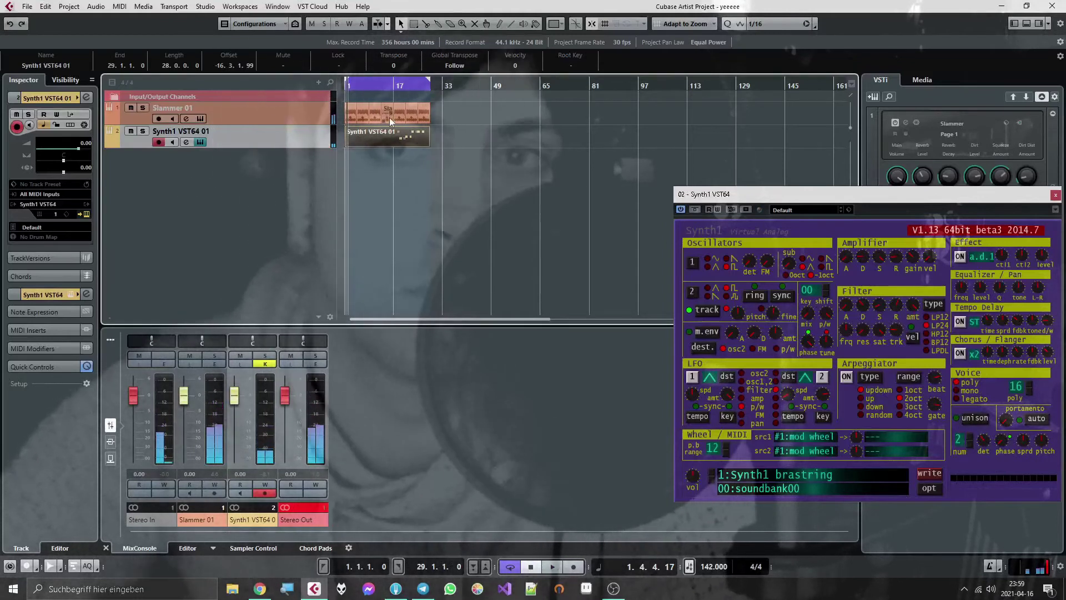
{"action": "left_click_drag", "start_coordinate": [392, 82], "coordinate": [393, 119]}
{"action": "key", "text": "space"}
{"action": "double_click", "coordinate": [401, 144]}
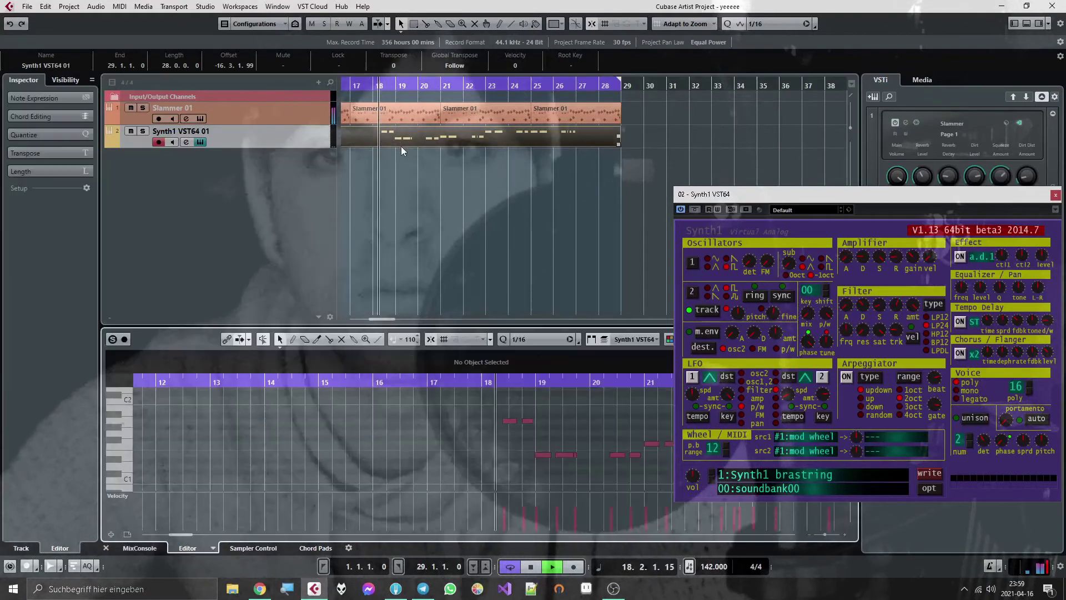
{"action": "left_click", "coordinate": [574, 453]}
{"action": "key", "text": "Right"}
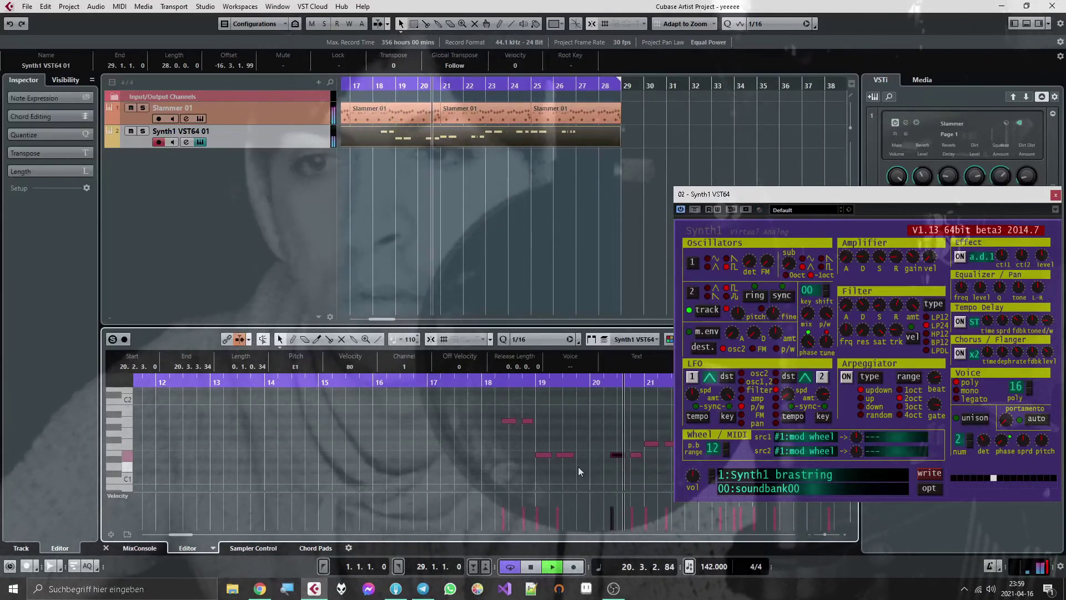
Split the Synth1 VST64 01 part at bar 19, delete the section before it and close the Synth1 window.
{"action": "left_click", "coordinate": [400, 134], "text": "alt"}
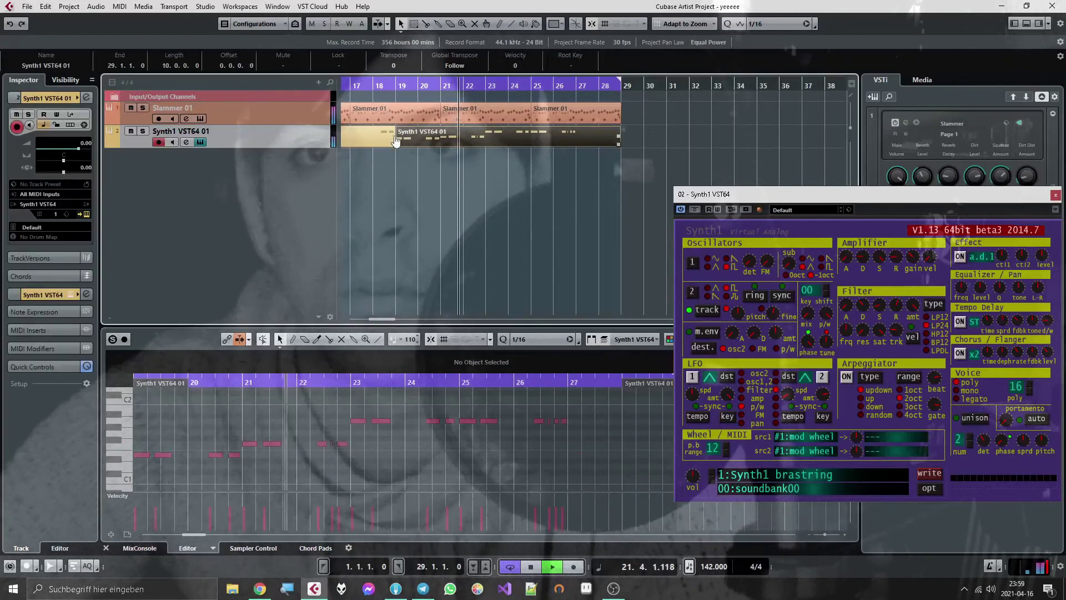
{"action": "key", "text": "Delete"}
{"action": "left_click", "coordinate": [1055, 195]}
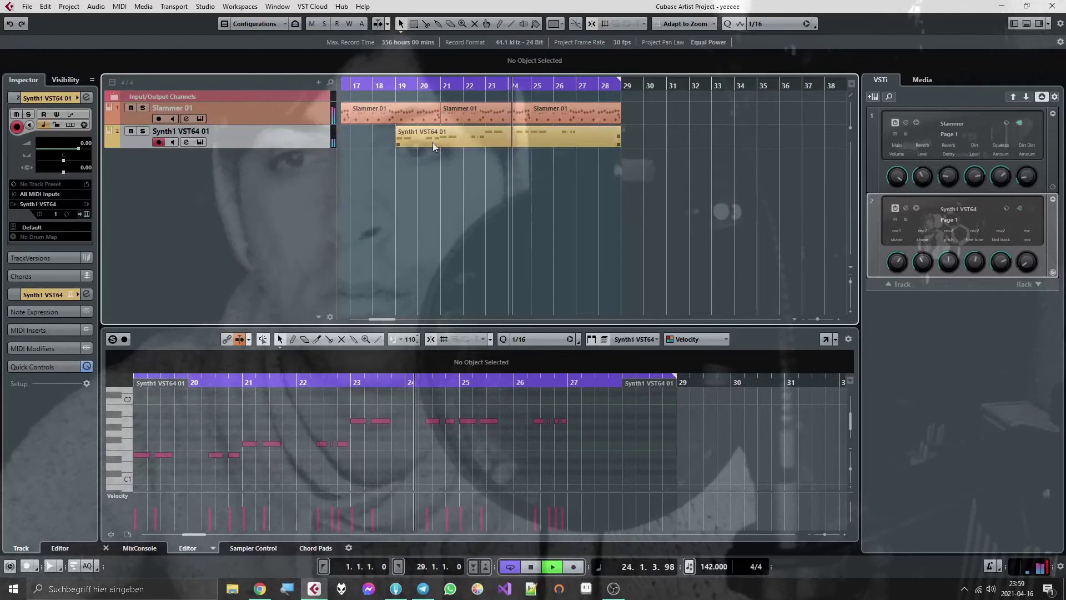
Set the cycle range from bar 19 to bar 27 and trim the Synth1 part's end to bar 27.
{"action": "left_click", "coordinate": [575, 85], "text": "alt"}
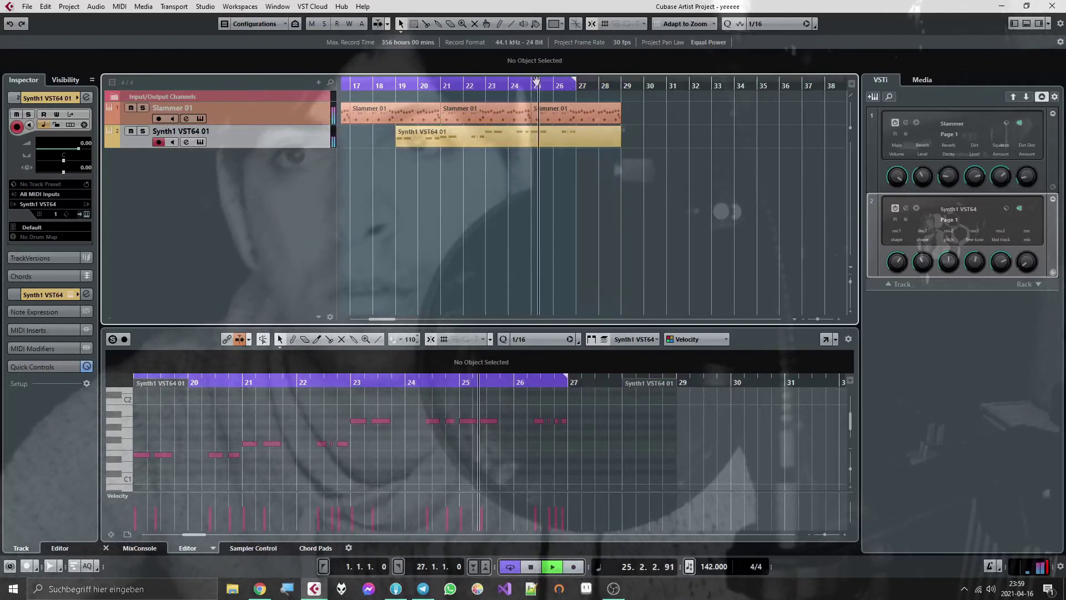
{"action": "left_click", "coordinate": [396, 85], "text": "ctrl"}
{"action": "left_click", "coordinate": [580, 143]}
{"action": "left_click_drag", "start_coordinate": [620, 141], "coordinate": [567, 156]}
{"action": "left_click", "coordinate": [578, 191]}
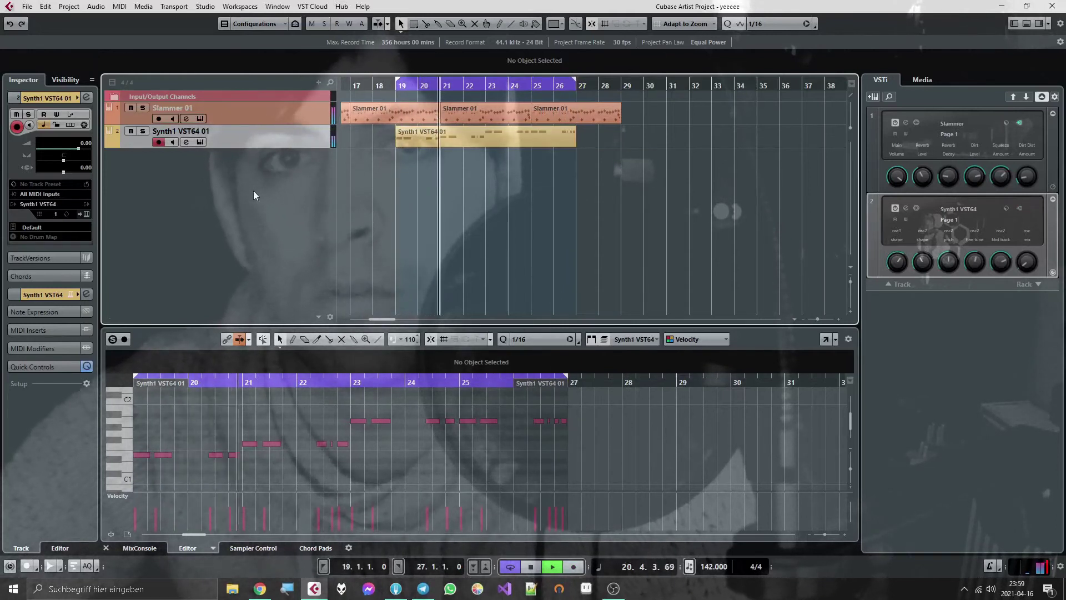
Open the Synth1 instrument and adjust its filter saturation, amplifier velocity and main volume while the loop plays.
{"action": "left_click", "coordinate": [200, 142]}
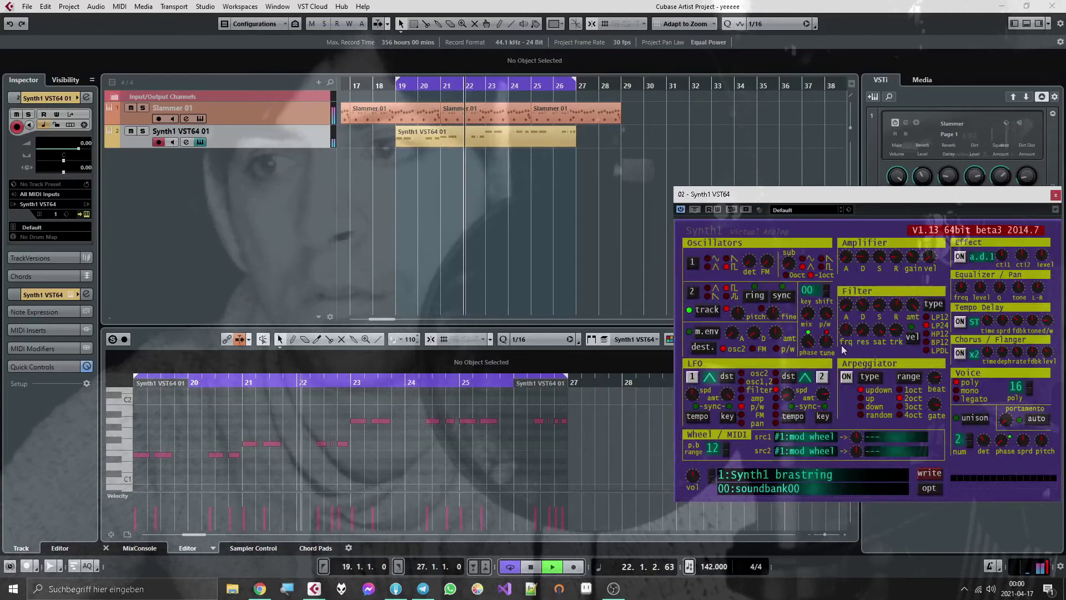
{"action": "left_click_drag", "start_coordinate": [888, 330], "coordinate": [933, 302]}
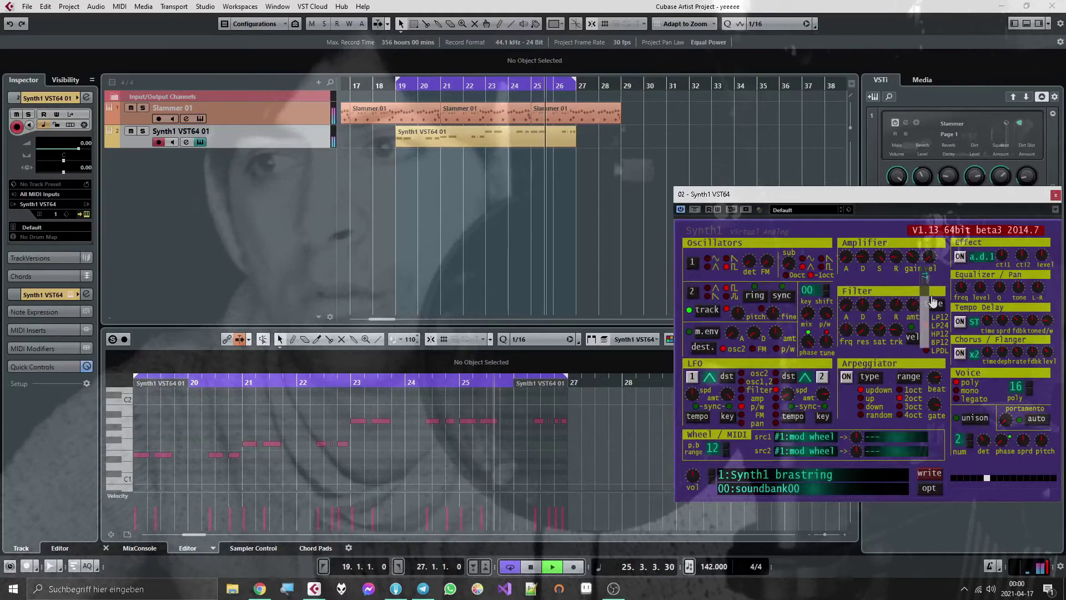
{"action": "left_click_drag", "start_coordinate": [853, 324], "coordinate": [862, 353]}
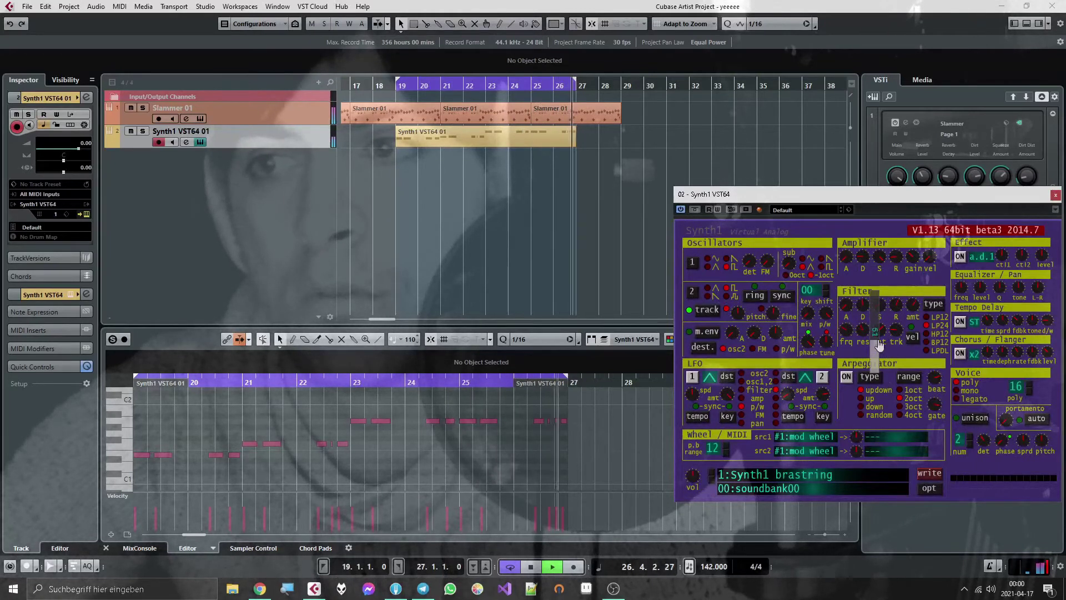
{"action": "left_click_drag", "start_coordinate": [928, 261], "coordinate": [930, 266]}
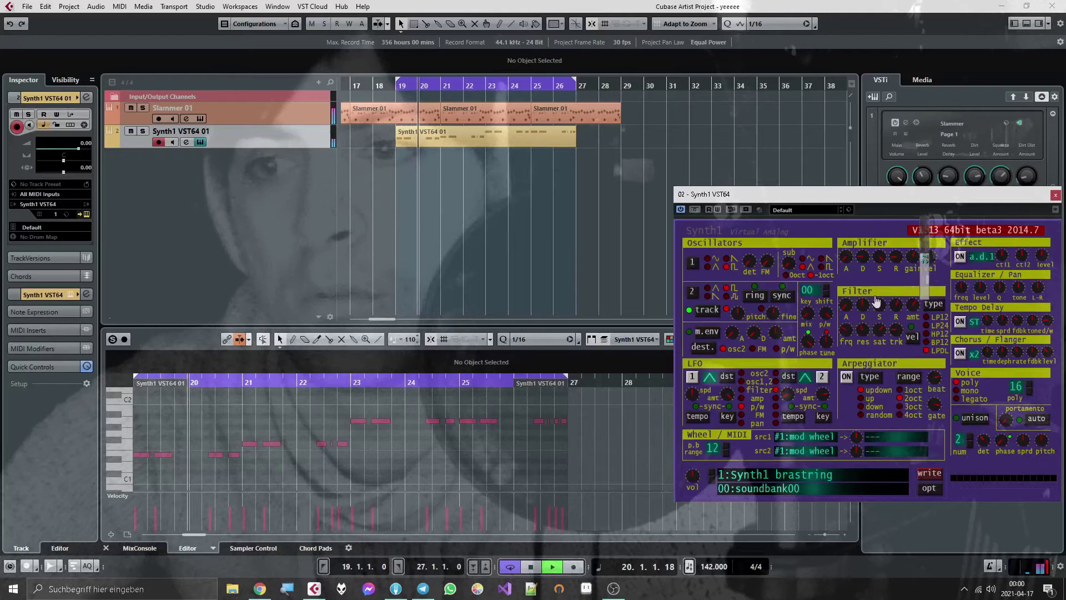
{"action": "left_click", "coordinate": [691, 482]}
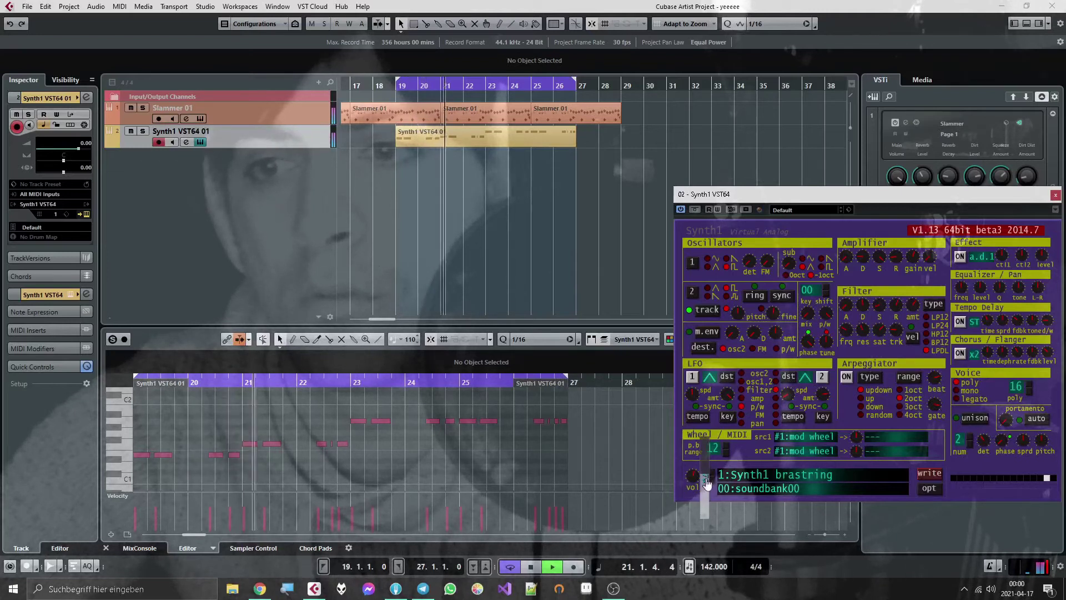
Shape Synth1's filter sustain, frequency, key tracking and resonance, and readjust the amplifier velocity.
{"action": "left_click", "coordinate": [869, 307]}
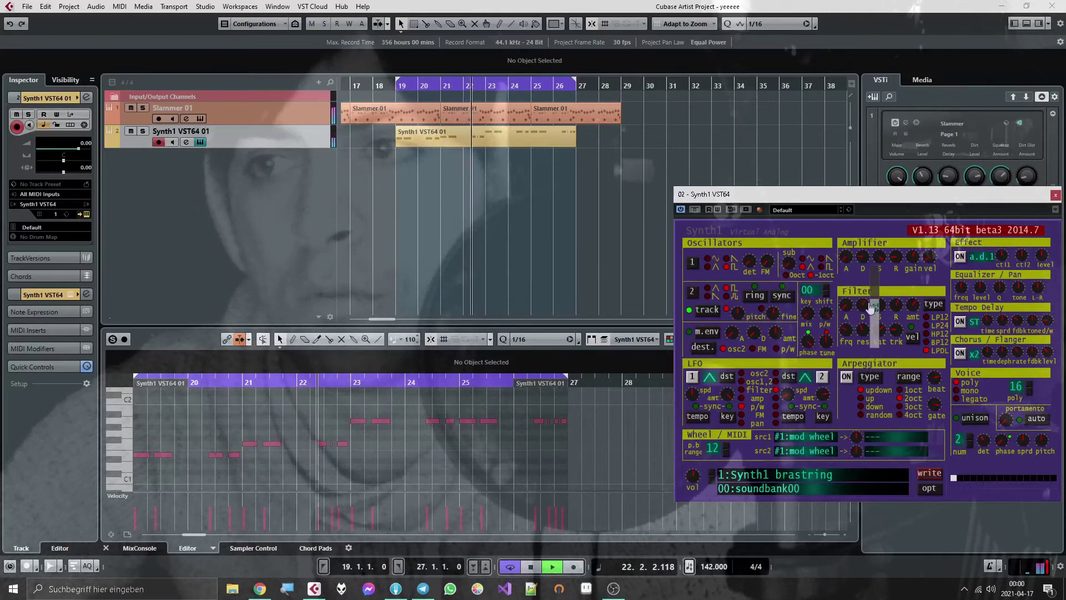
{"action": "left_click", "coordinate": [845, 335]}
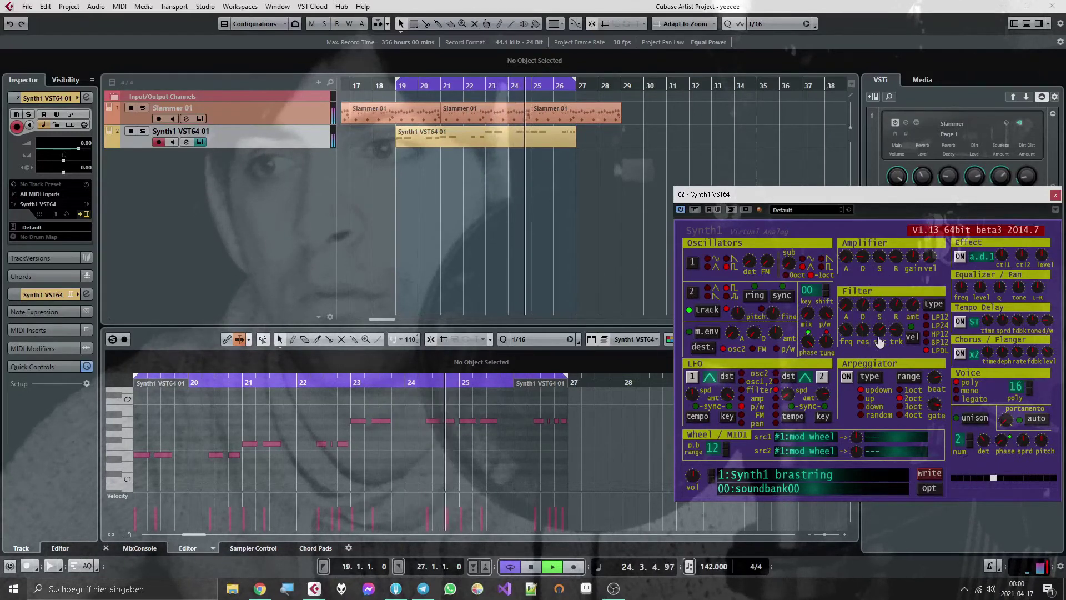
{"action": "left_click", "coordinate": [880, 313]}
{"action": "left_click", "coordinate": [895, 331]}
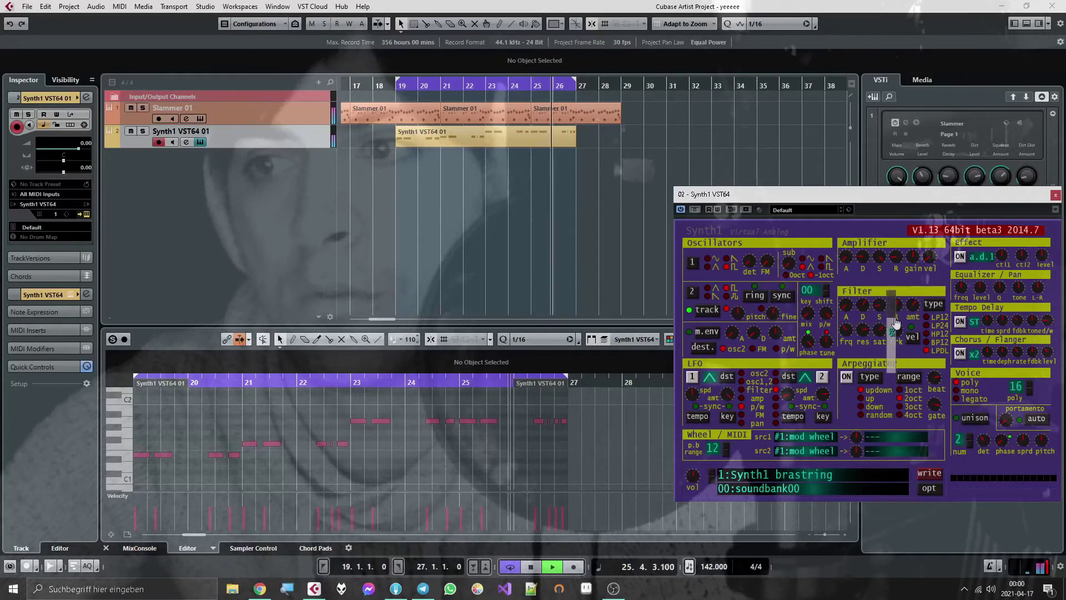
{"action": "left_click_drag", "start_coordinate": [898, 354], "coordinate": [897, 338]}
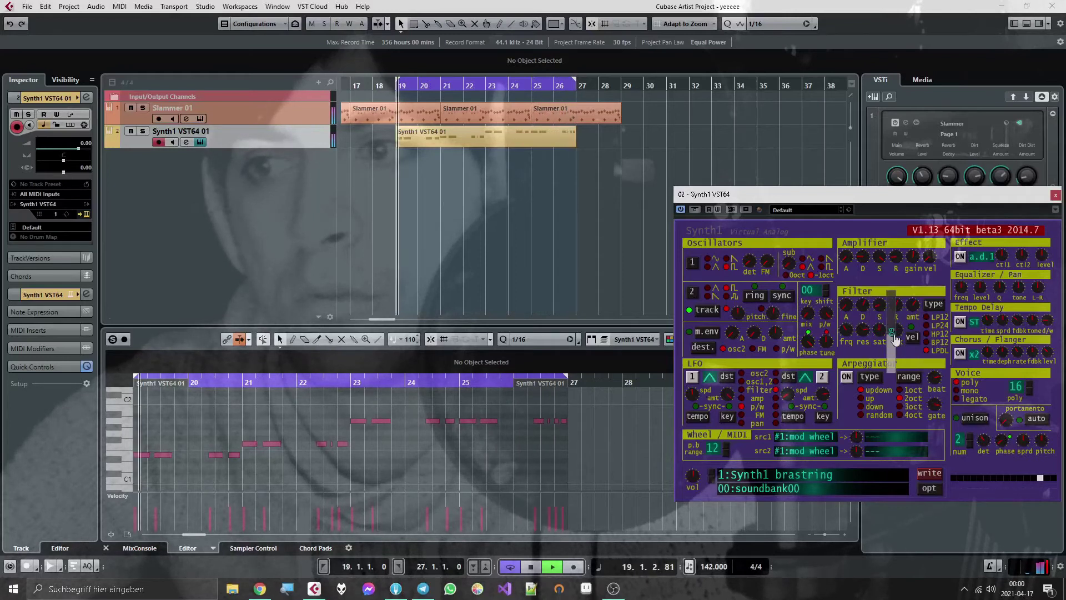
{"action": "left_click_drag", "start_coordinate": [863, 332], "coordinate": [862, 358]}
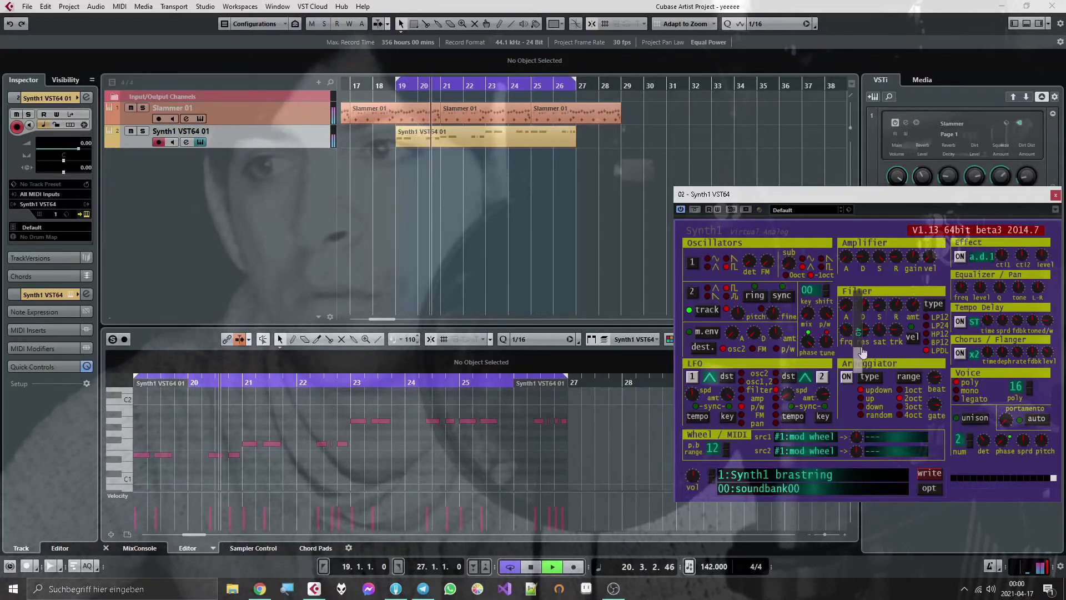
{"action": "left_click", "coordinate": [928, 255]}
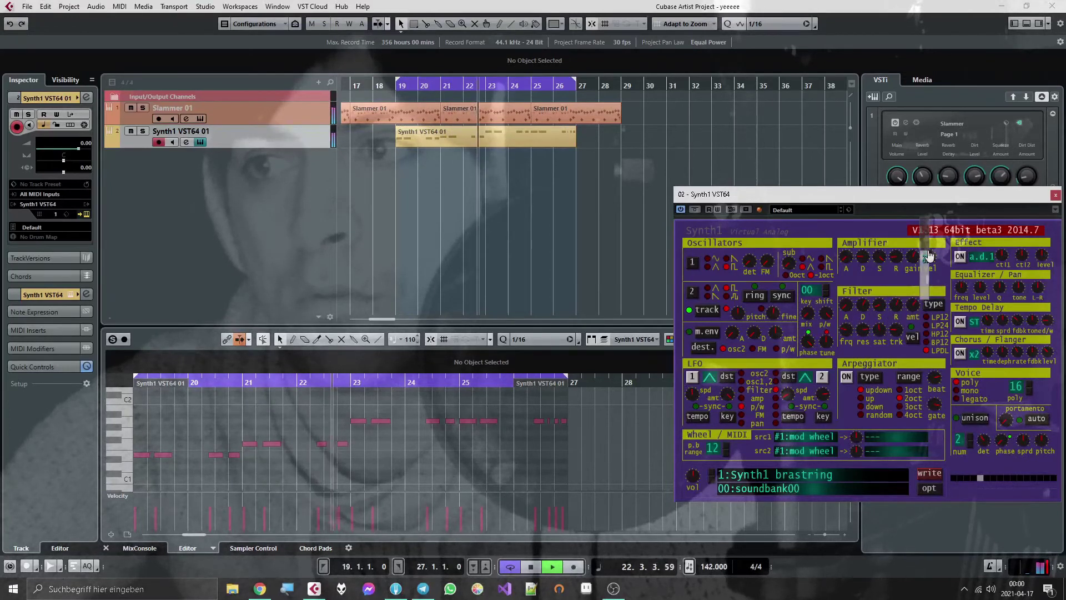
{"action": "left_click_drag", "start_coordinate": [926, 259], "coordinate": [929, 273]}
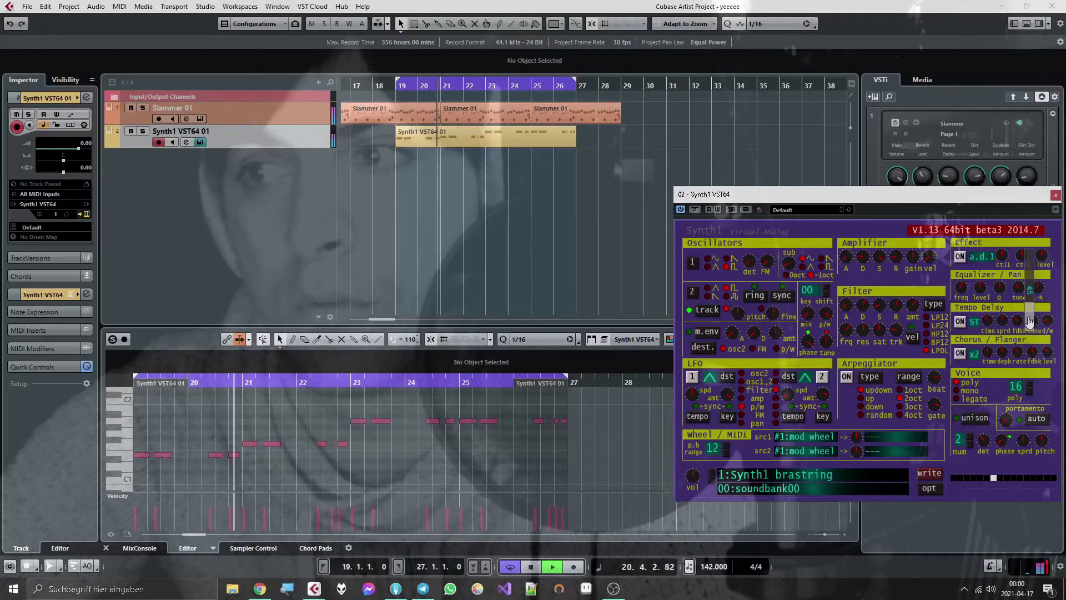
Fine-tune the Synth1 sound and its L-R pan during playback, and close the instrument window.
{"action": "left_click", "coordinate": [201, 142]}
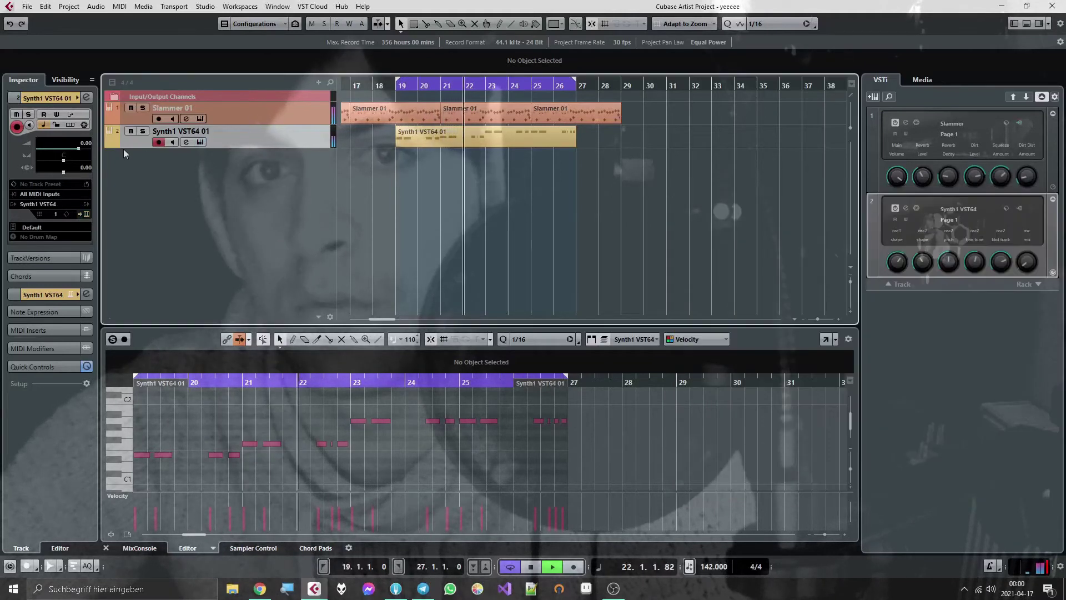
{"action": "left_click", "coordinate": [201, 142]}
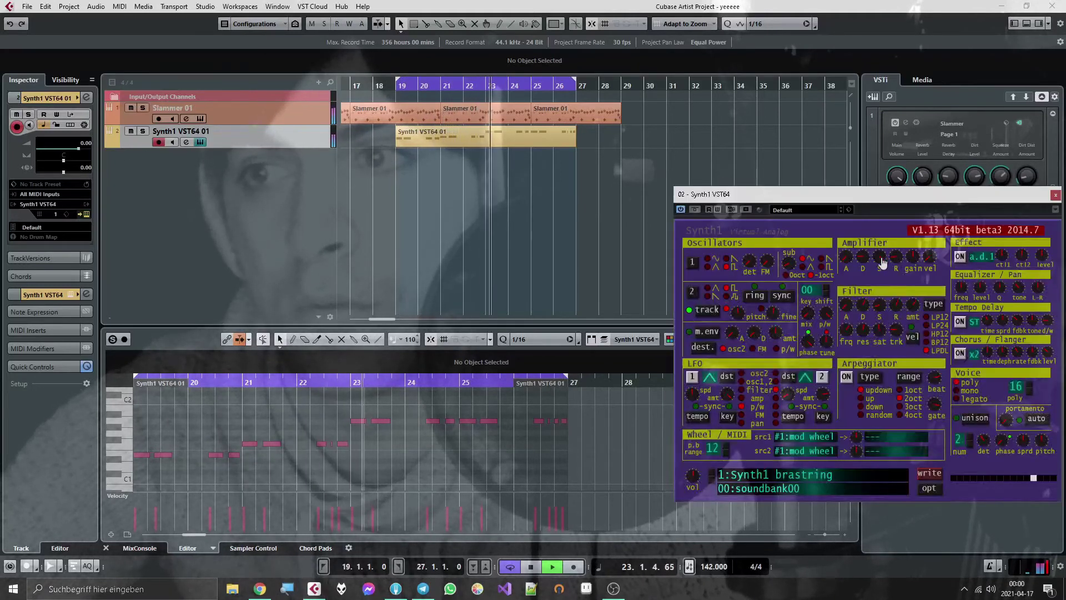
{"action": "left_click_drag", "start_coordinate": [861, 287], "coordinate": [858, 286]}
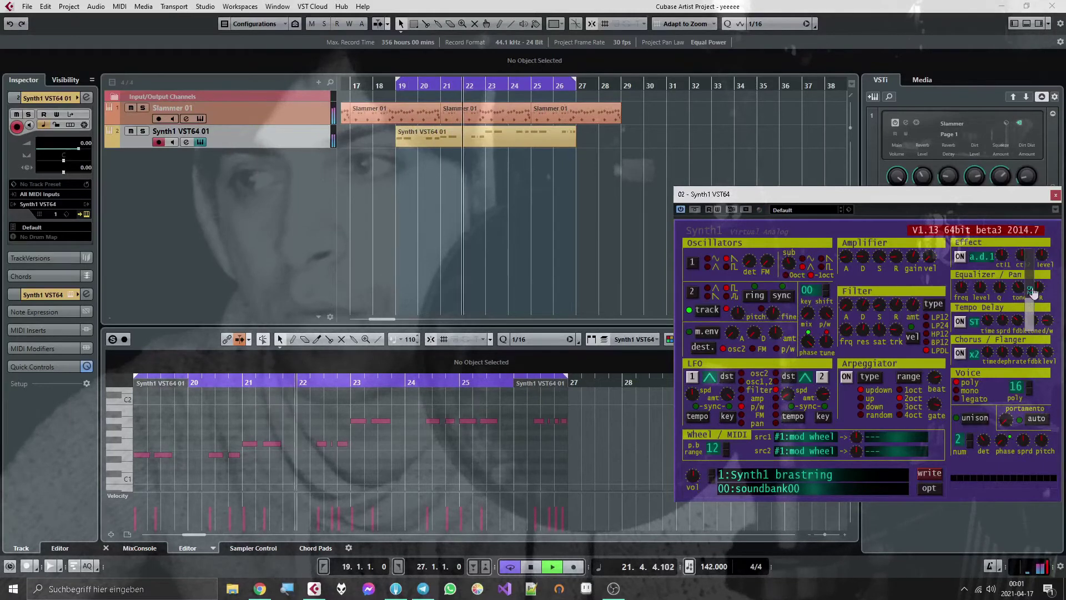
{"action": "left_click", "coordinate": [1054, 194]}
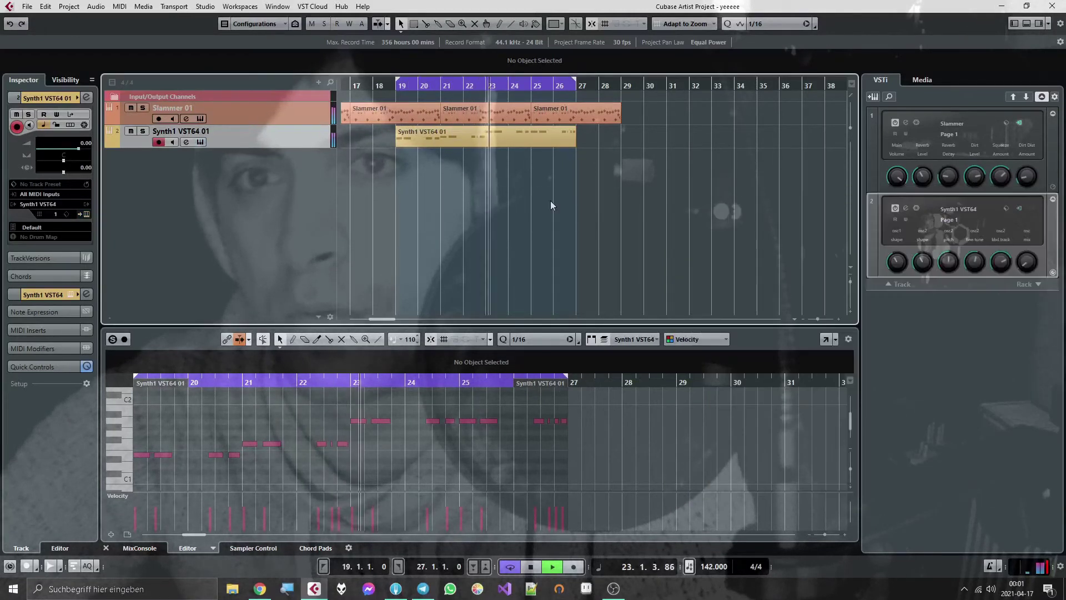
Add an instrument track loaded with Lounge Lizard Session 4 and bring up the on-screen keyboard for it.
{"action": "left_click", "coordinate": [872, 96]}
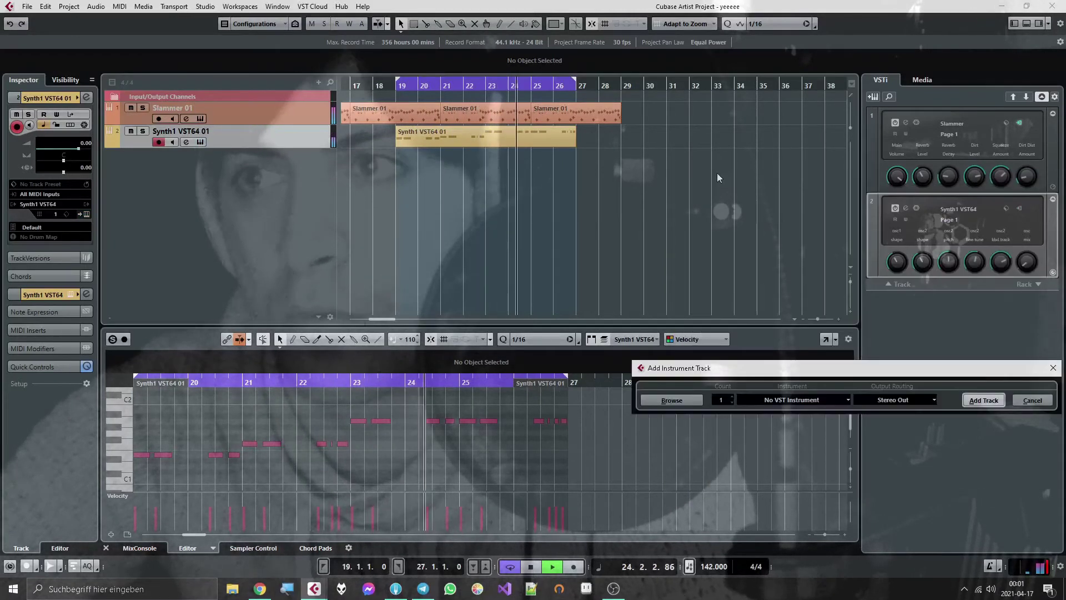
{"action": "left_click", "coordinate": [777, 401]}
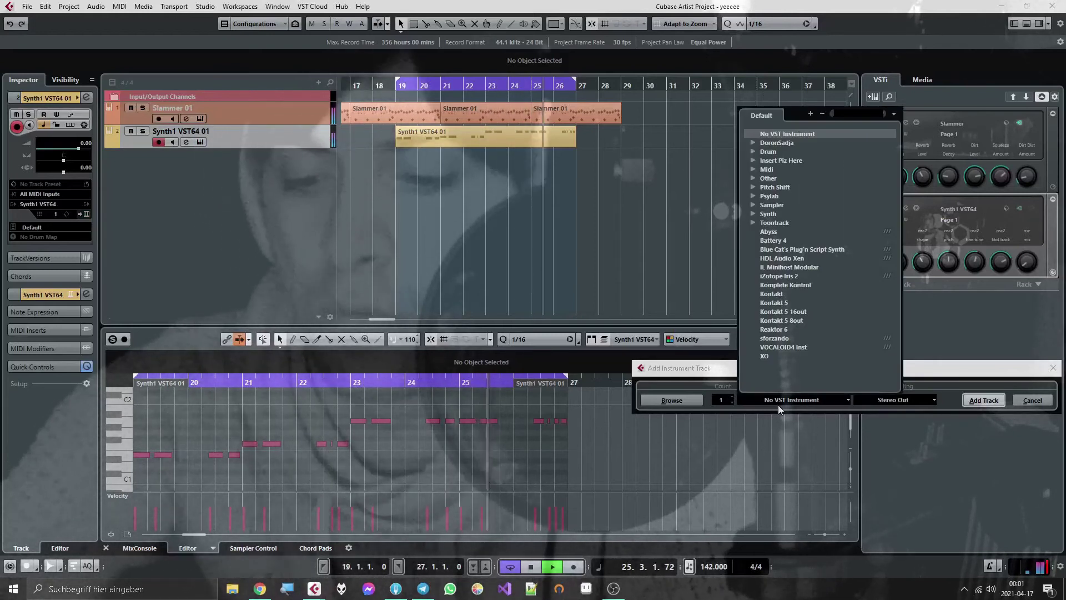
{"action": "key", "text": "Return"}
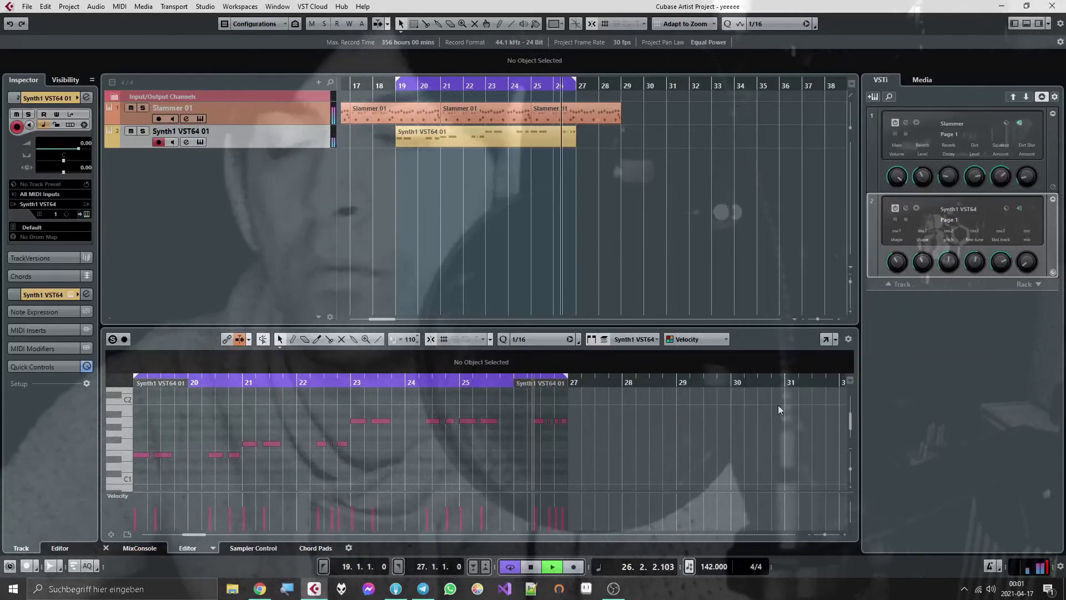
{"action": "left_click", "coordinate": [158, 164]}
{"action": "key", "text": "alt+k"}
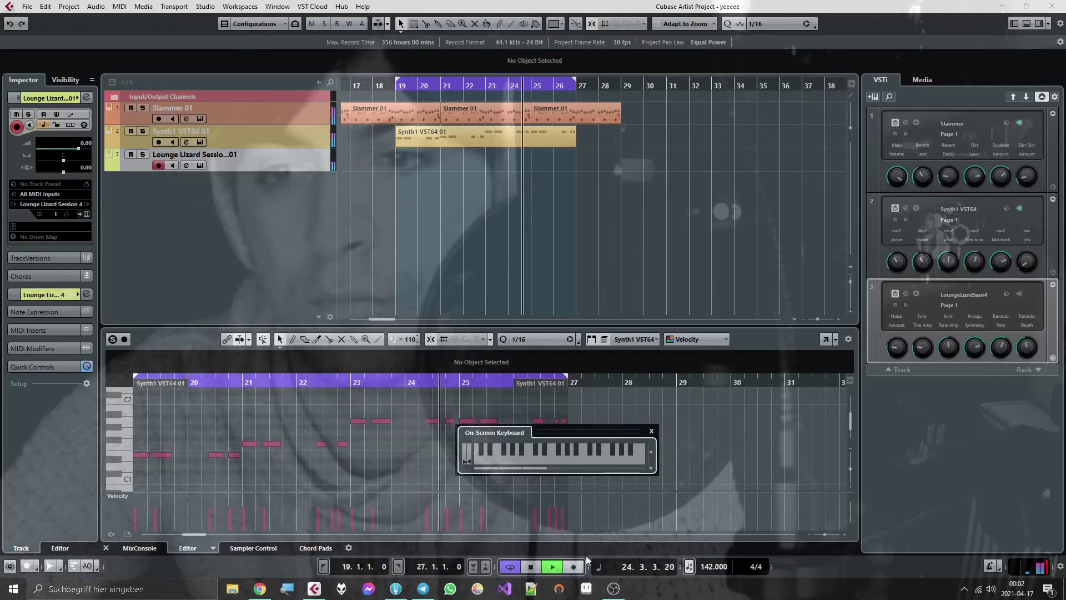
Open the chord pads and reassign the C pad to E major and the A7 pad to F minor.
{"action": "left_click", "coordinate": [310, 549]}
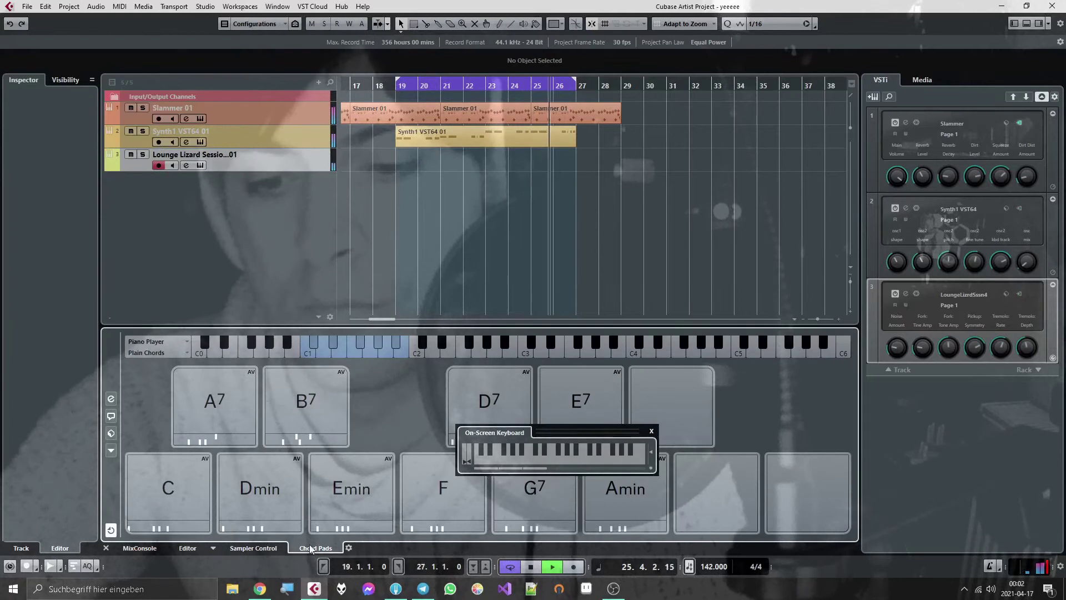
{"action": "left_click", "coordinate": [128, 497]}
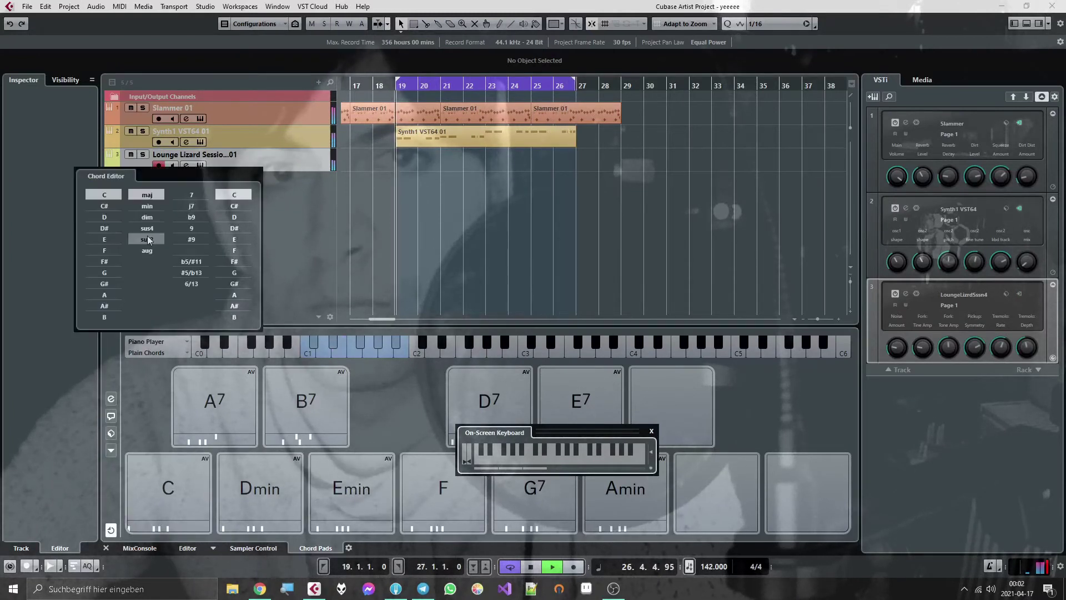
{"action": "left_click", "coordinate": [100, 239]}
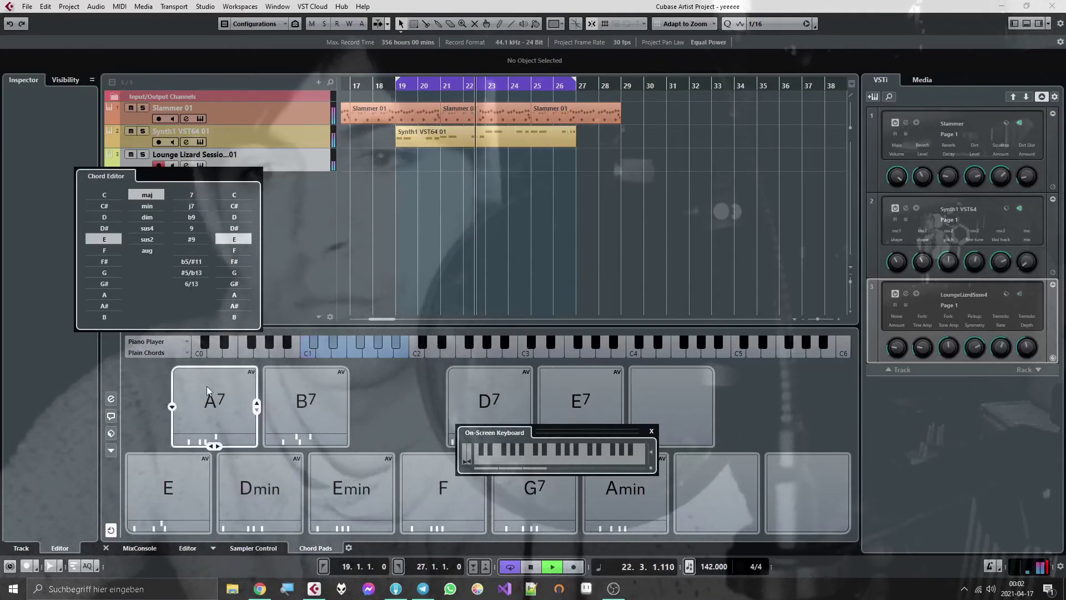
{"action": "mouse_move", "coordinate": [173, 408]}
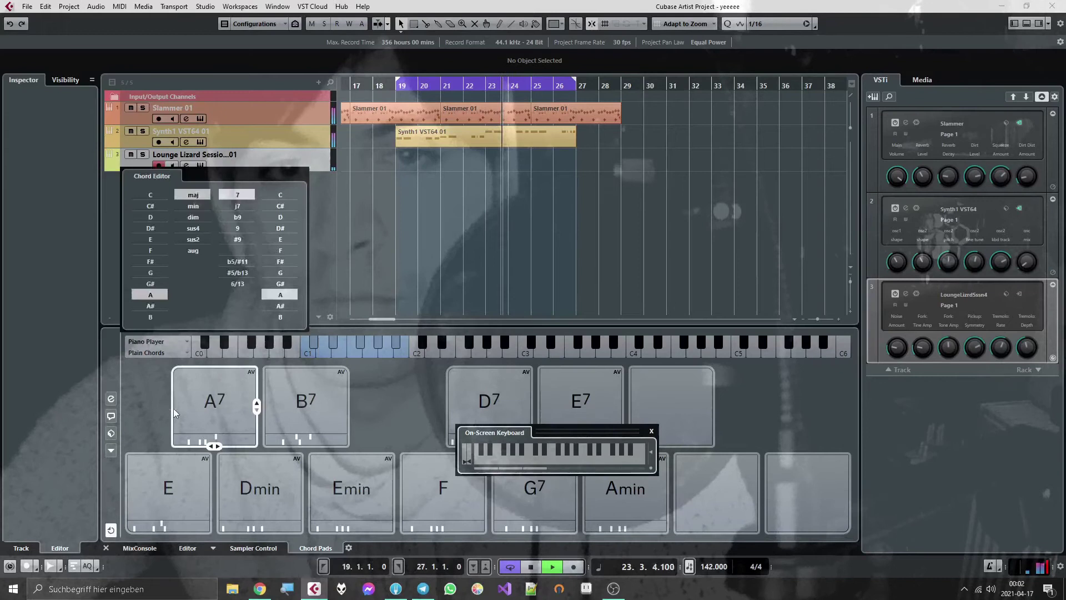
{"action": "left_click", "coordinate": [150, 251]}
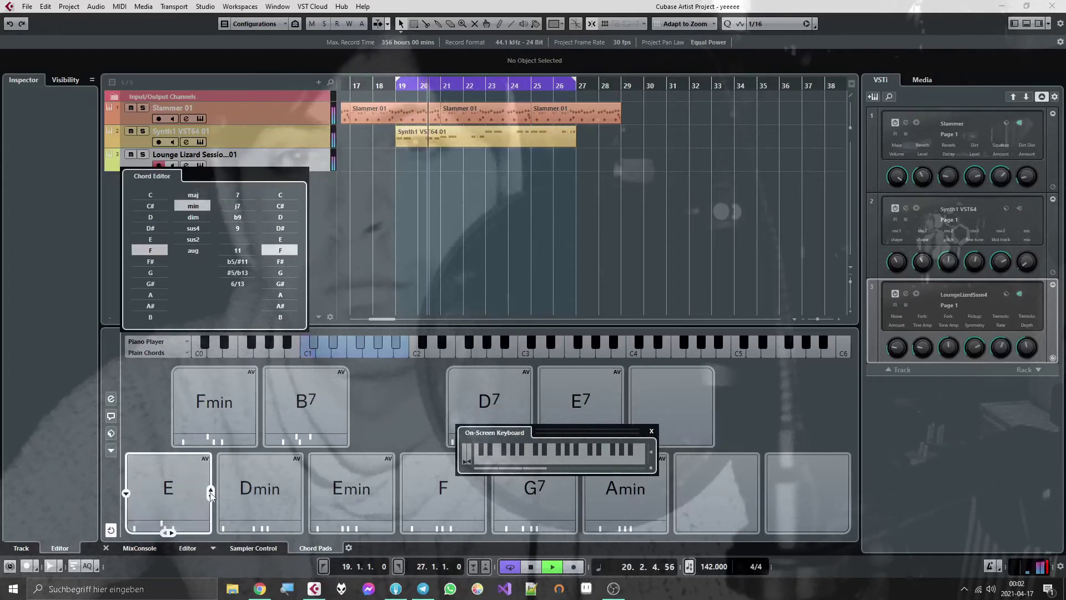
Change the E major chord pad to E minor.
{"action": "mouse_move", "coordinate": [211, 494]}
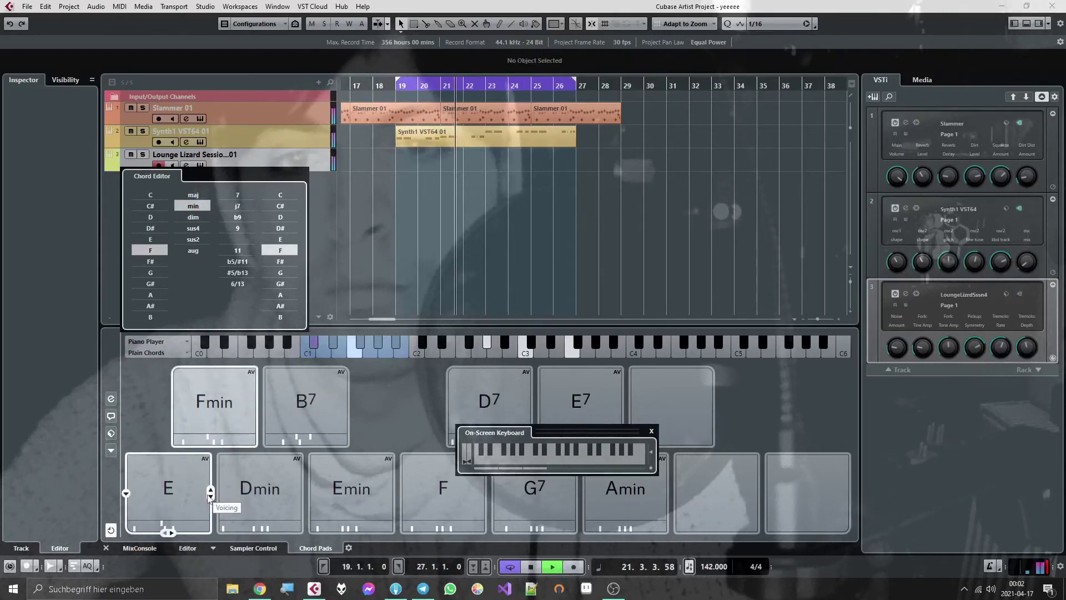
{"action": "right_click", "coordinate": [179, 488]}
{"action": "left_click", "coordinate": [197, 540]}
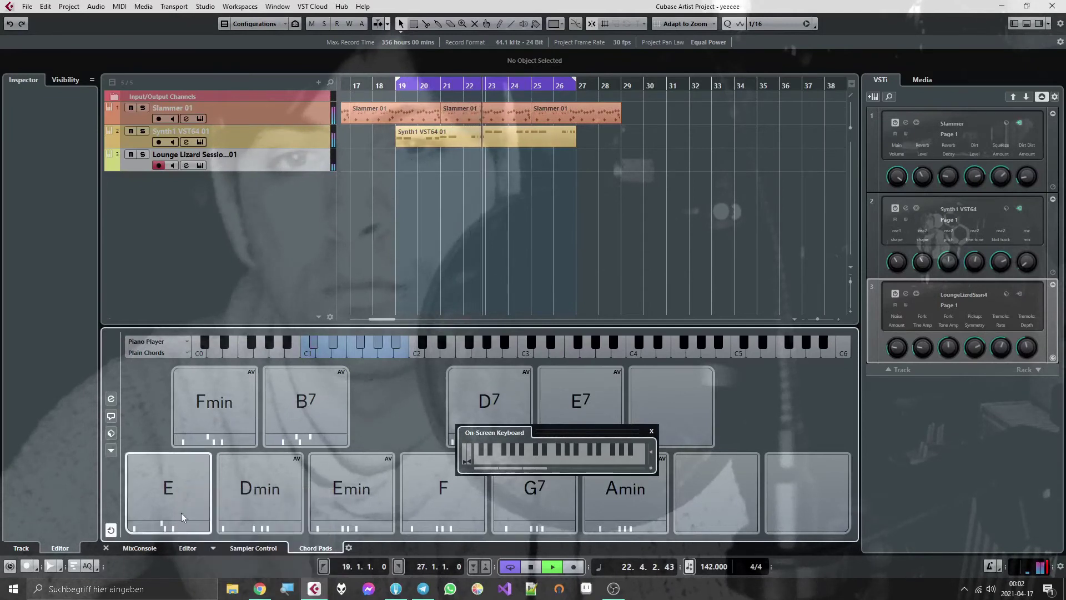
{"action": "left_click", "coordinate": [131, 478]}
{"action": "left_click", "coordinate": [133, 206]}
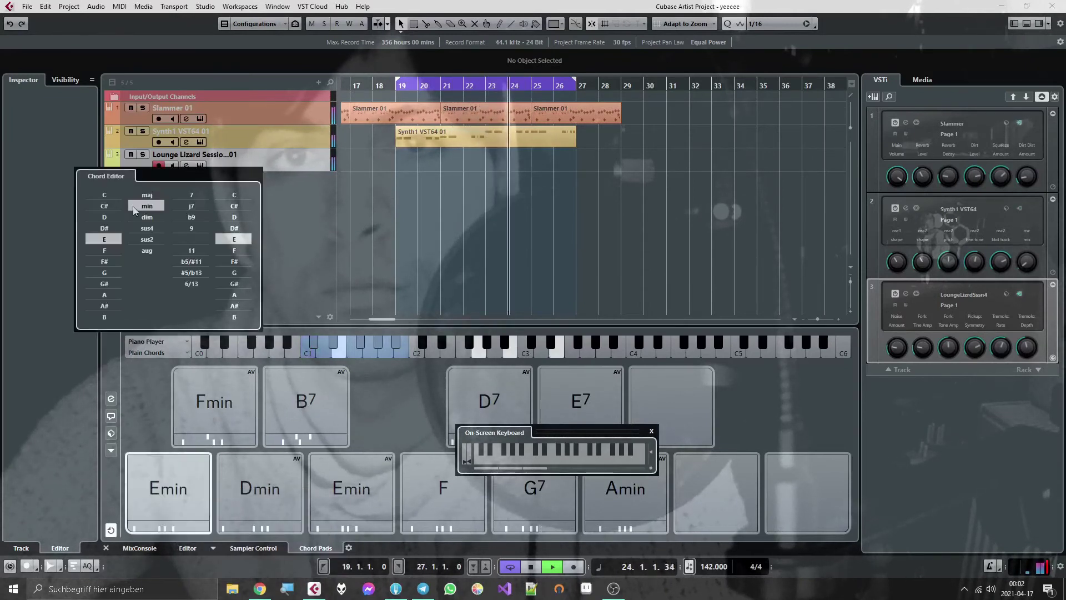
Try a seventh on the E minor chord pad, remove it again, and adjust the pad's voicing.
{"action": "left_click", "coordinate": [201, 192]}
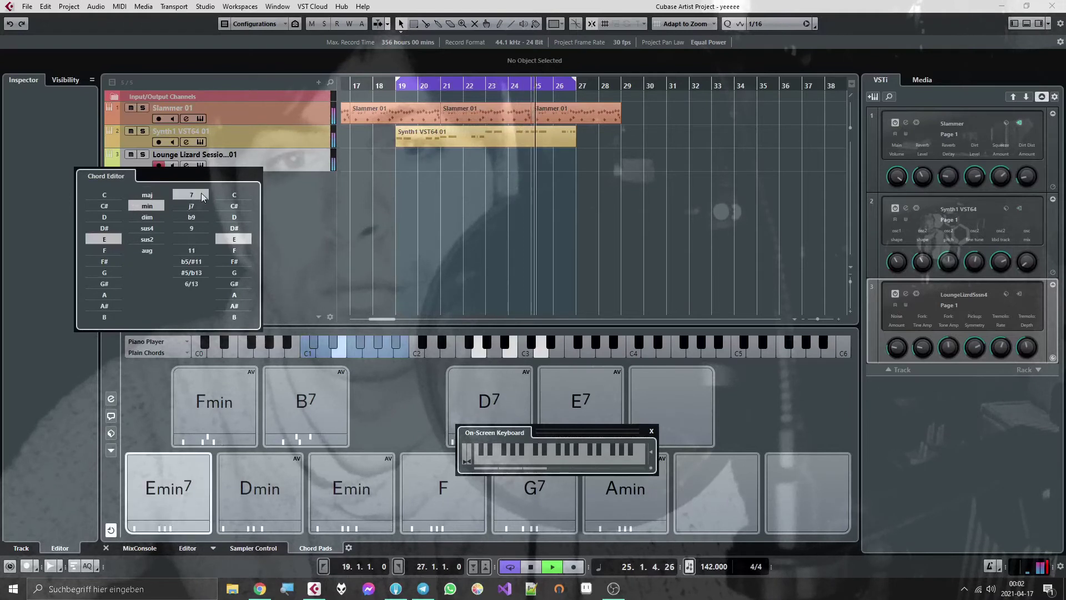
{"action": "left_click", "coordinate": [192, 193]}
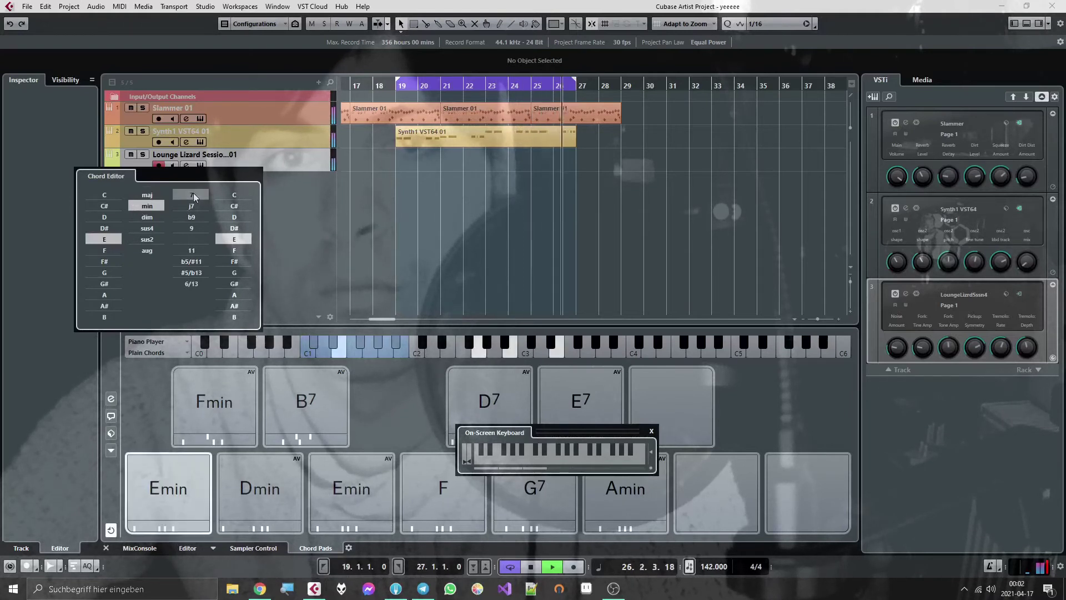
{"action": "left_click", "coordinate": [205, 498]}
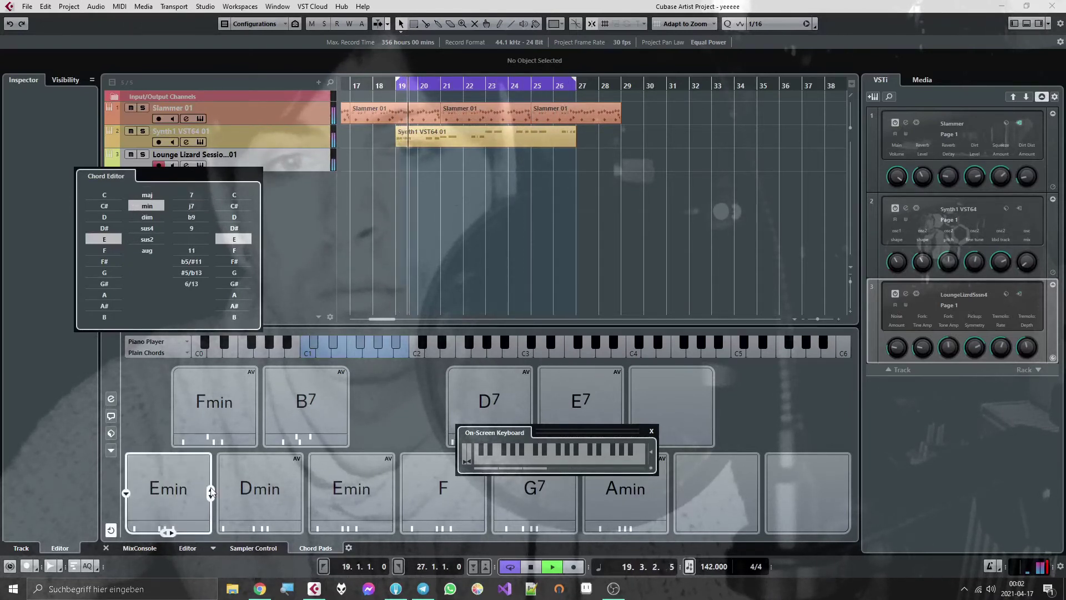
{"action": "left_click", "coordinate": [210, 492]}
Audition the F minor chord pad, try C minor on it, and settle on F major.
{"action": "left_click", "coordinate": [228, 441]}
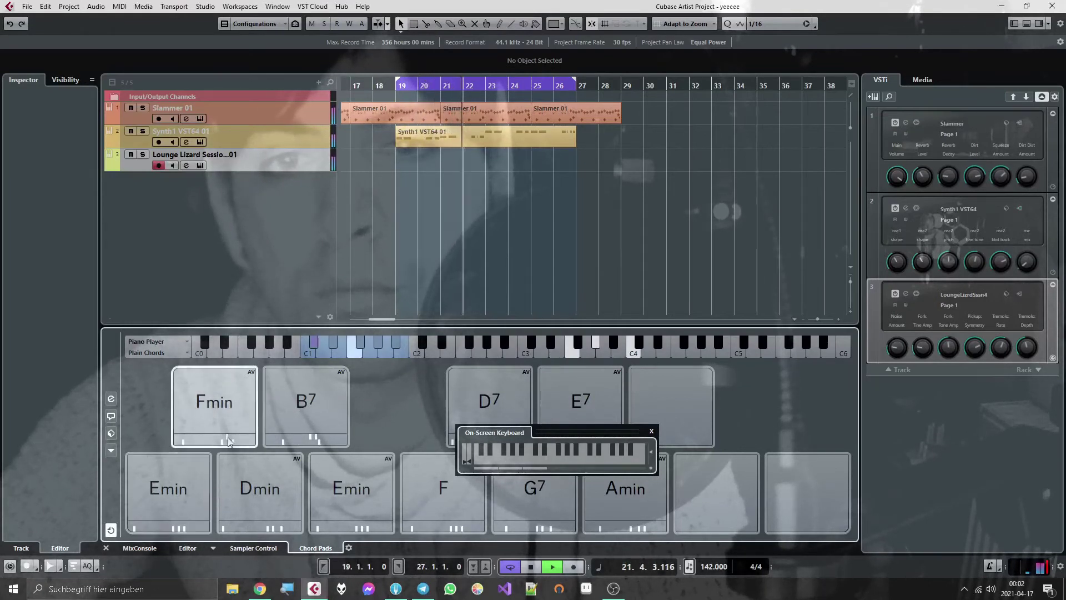
{"action": "left_click", "coordinate": [175, 407]}
{"action": "left_click", "coordinate": [158, 197]}
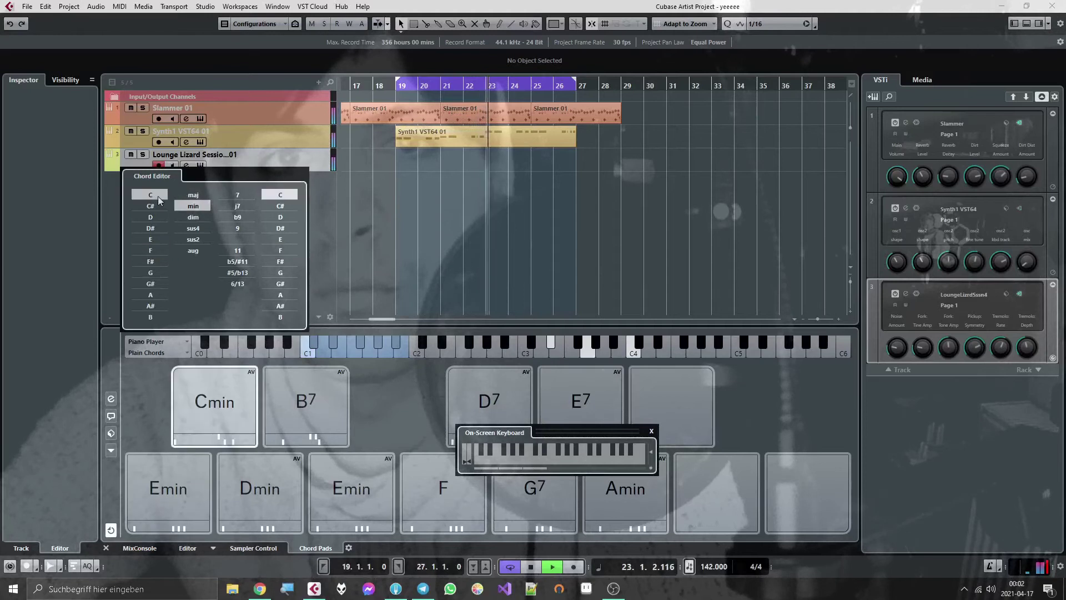
{"action": "left_click", "coordinate": [151, 271]}
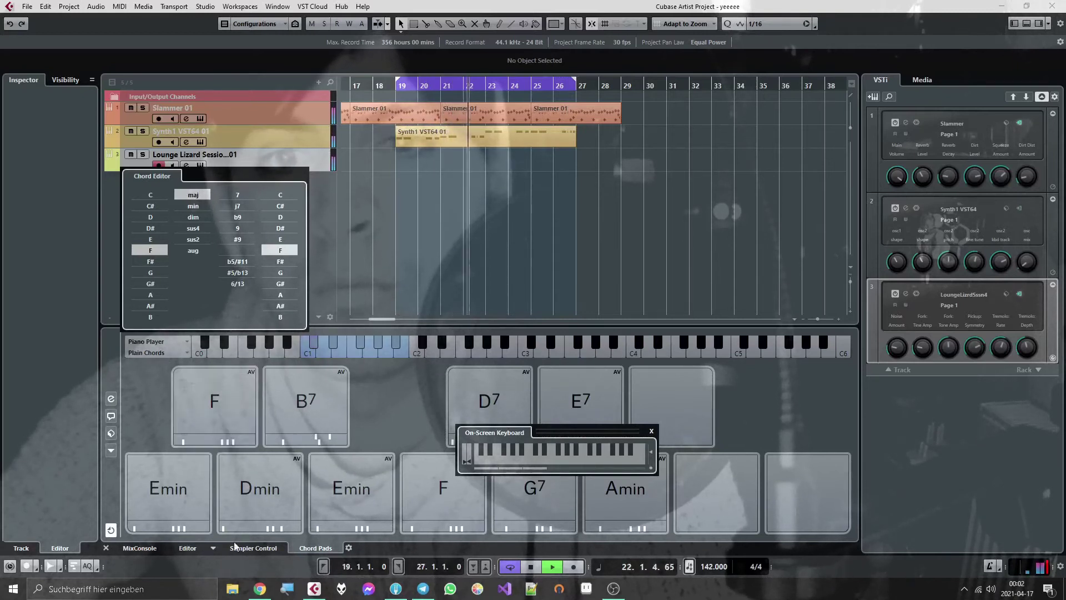
Change the D minor chord pad to A minor and close the chord editor.
{"action": "left_click", "coordinate": [222, 490]}
{"action": "left_click", "coordinate": [196, 294]}
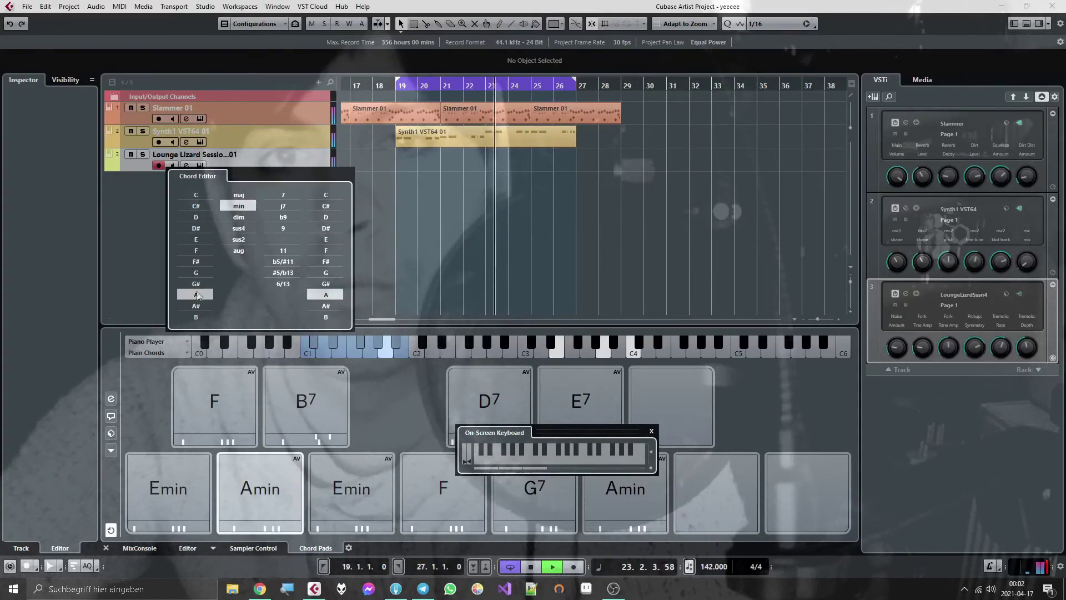
{"action": "left_click", "coordinate": [475, 257]}
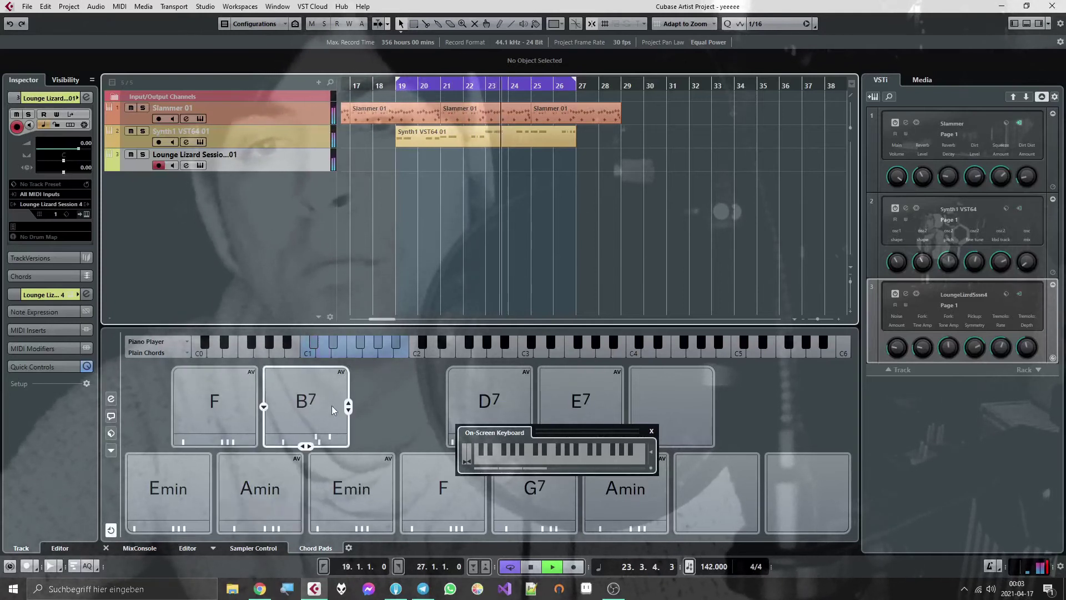
Turn off adaptive voicing for the F pad in the upper row and the A minor pad beside E minor.
{"action": "left_click", "coordinate": [264, 409]}
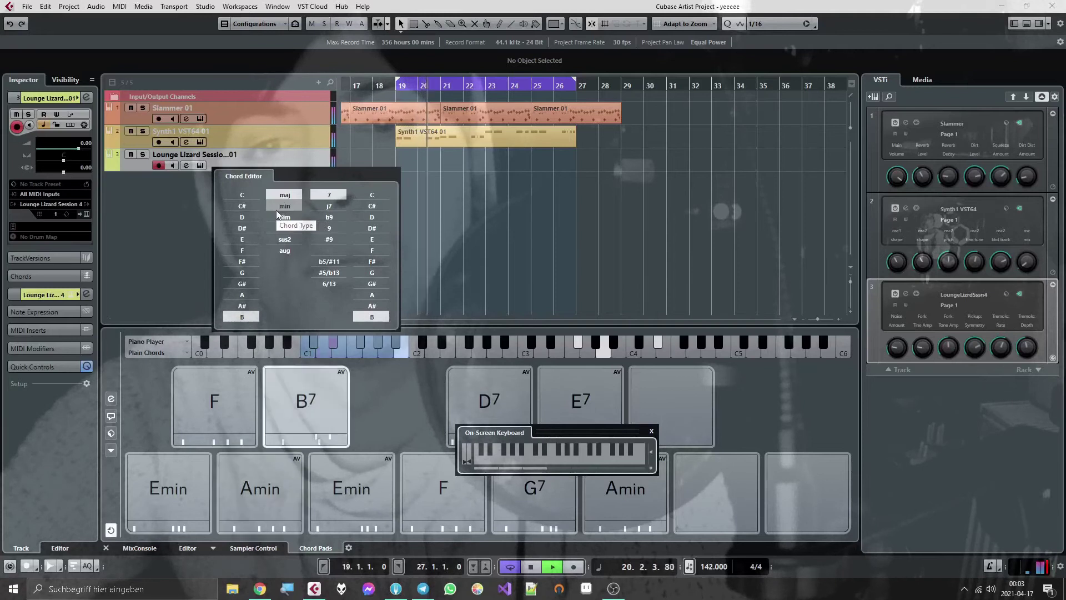
{"action": "right_click", "coordinate": [225, 408]}
{"action": "left_click", "coordinate": [272, 458]}
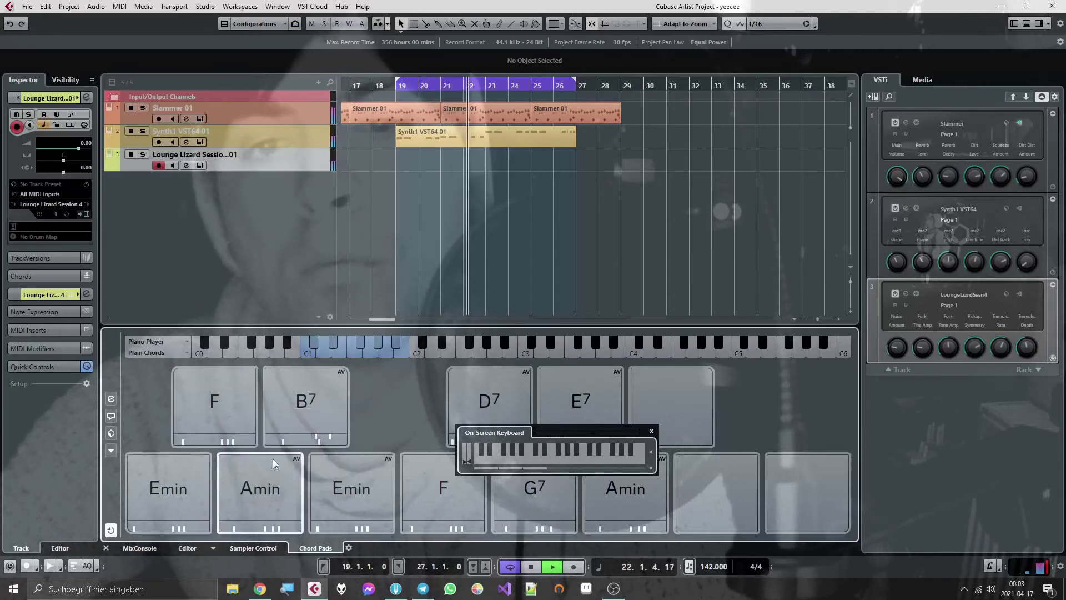
{"action": "right_click", "coordinate": [253, 489]}
{"action": "left_click", "coordinate": [277, 535]}
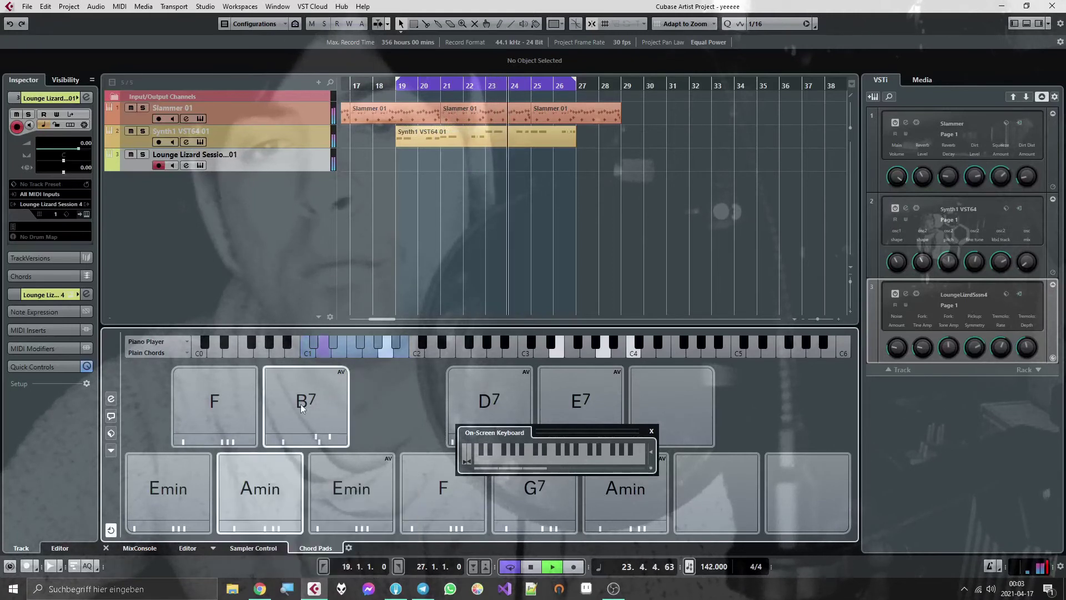
Change the B7 chord pad to B minor 7.
{"action": "left_click", "coordinate": [263, 406]}
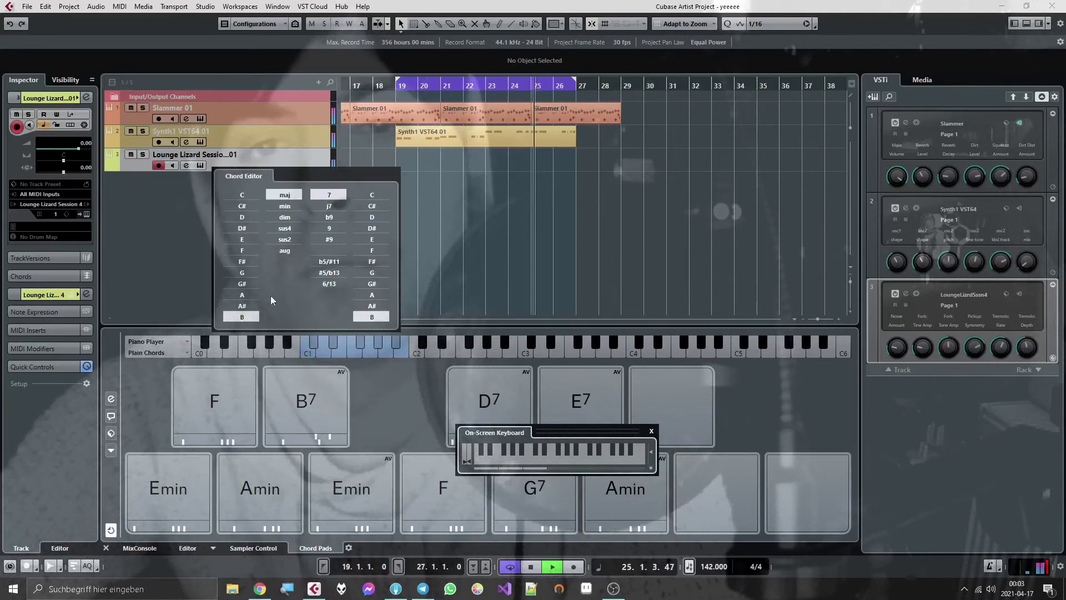
{"action": "left_click", "coordinate": [335, 194]}
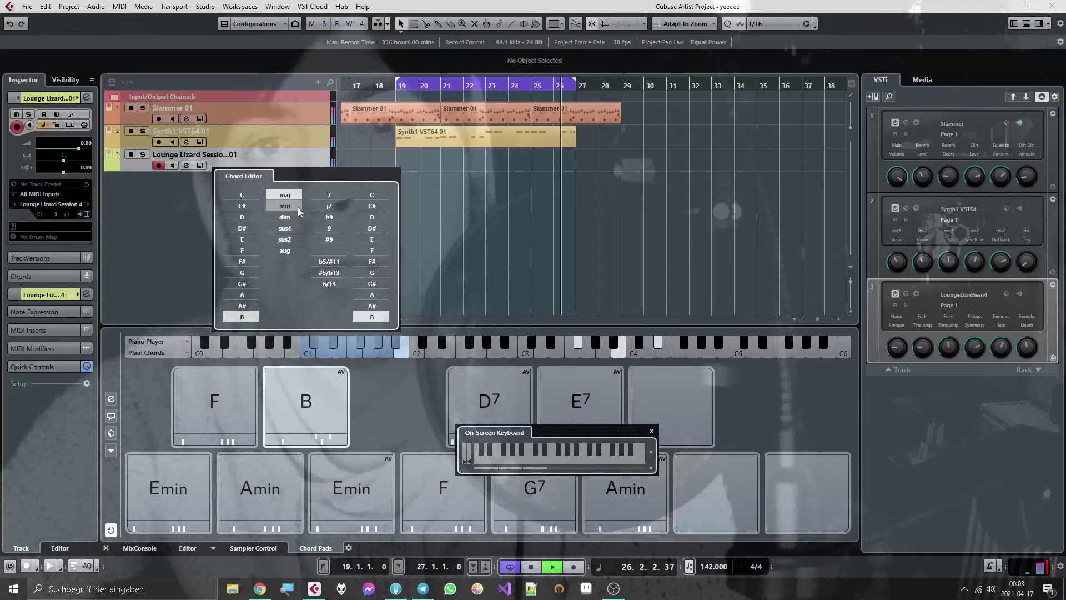
{"action": "left_click", "coordinate": [329, 194]}
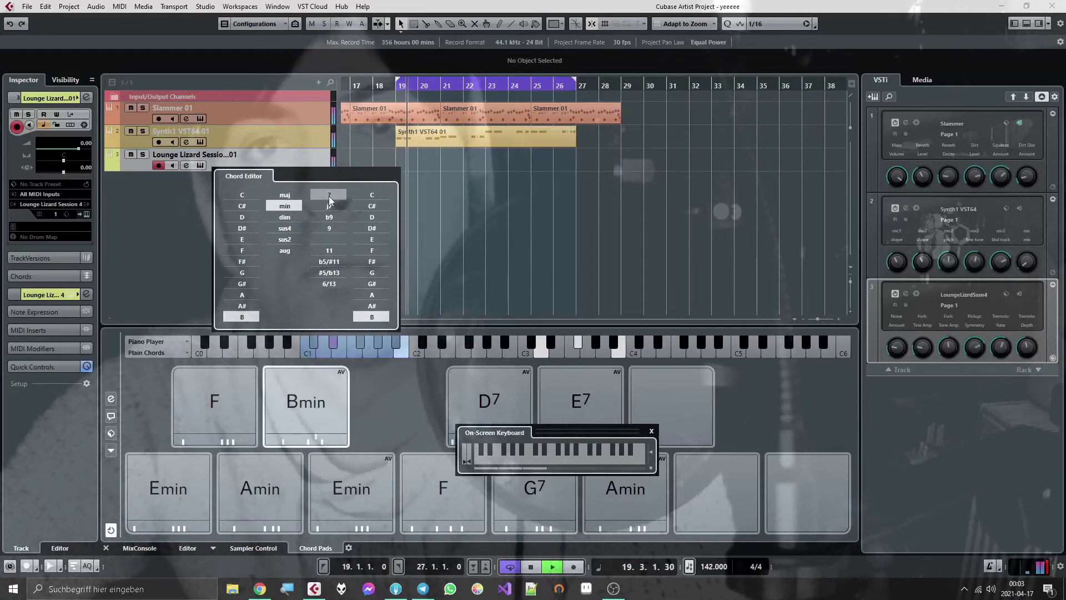
{"action": "mouse_move", "coordinate": [349, 406]}
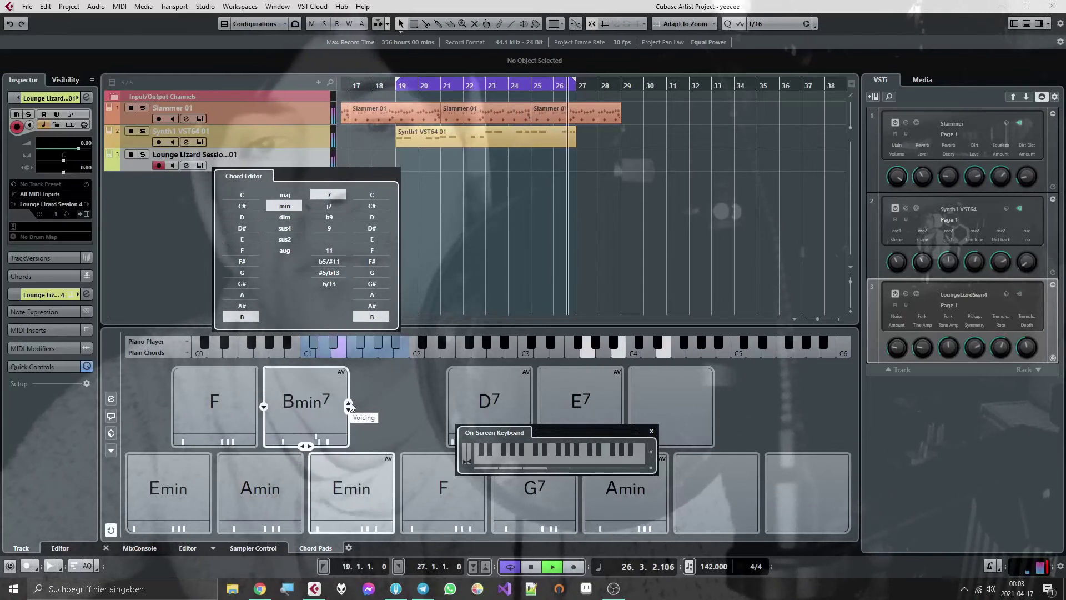
Change the third pad in the lower row from E minor to Esus2.
{"action": "mouse_move", "coordinate": [309, 497]}
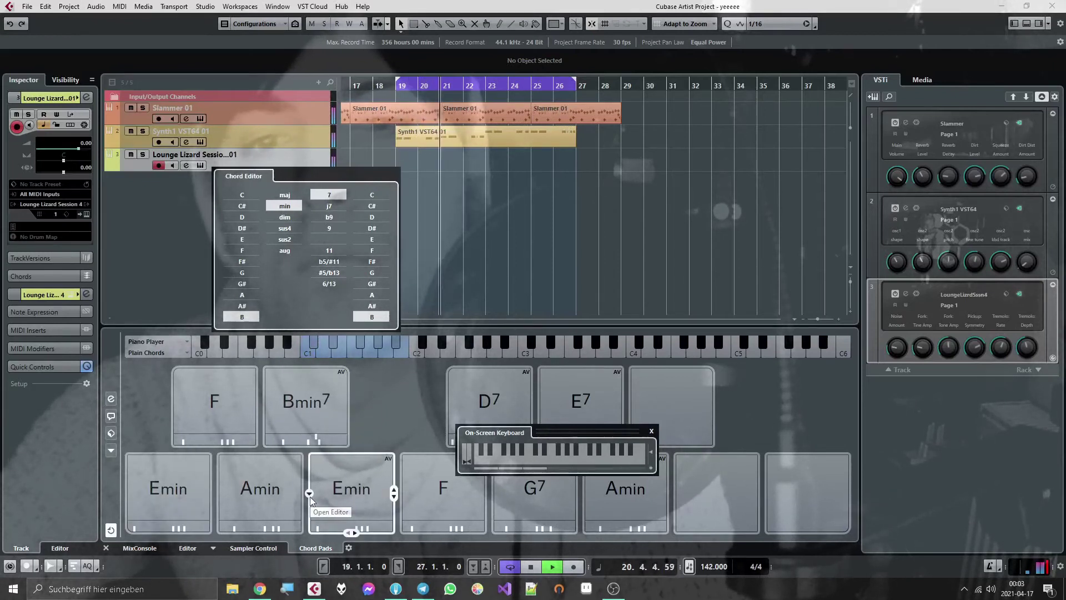
{"action": "left_click", "coordinate": [309, 496]}
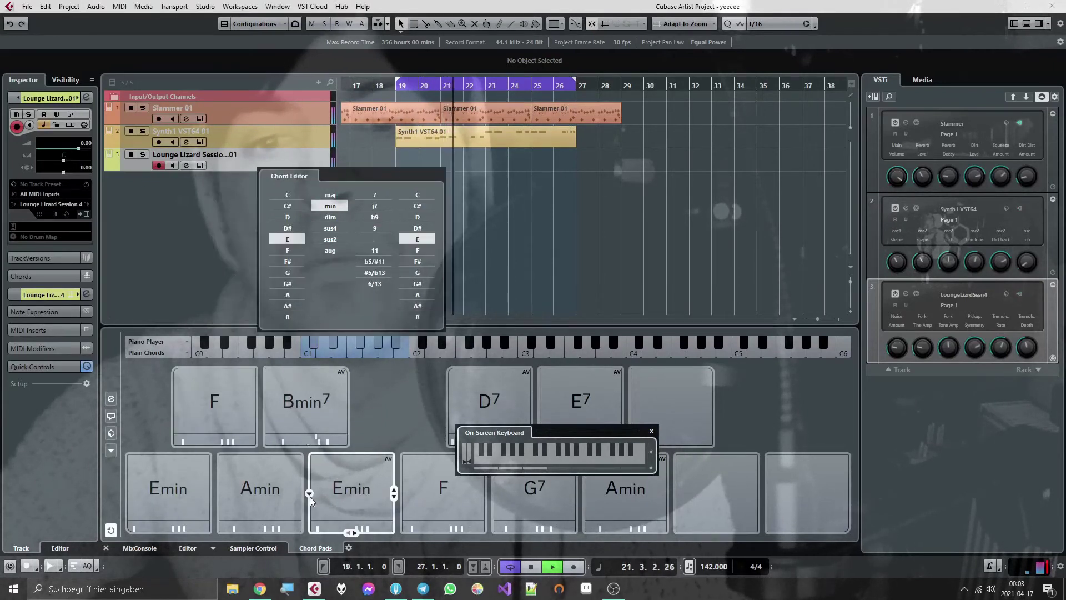
{"action": "left_click", "coordinate": [332, 229]}
{"action": "left_click", "coordinate": [329, 240]}
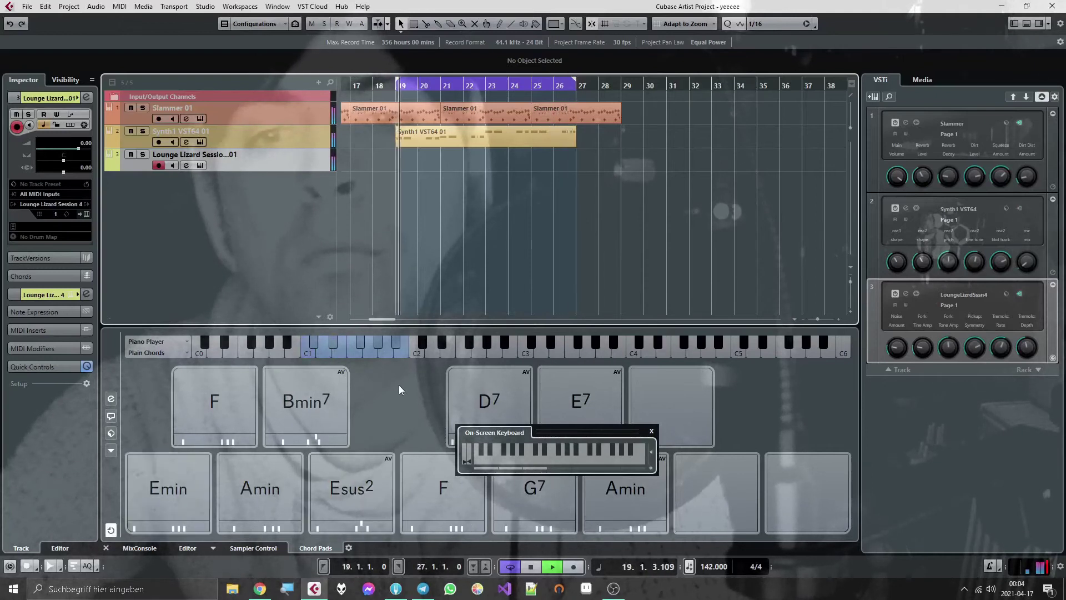
Turn off adaptive voicing for the B minor 7 and Esus2 chord pads.
{"action": "right_click", "coordinate": [298, 400]}
{"action": "left_click", "coordinate": [387, 293]}
{"action": "left_click", "coordinate": [302, 422]}
{"action": "right_click", "coordinate": [308, 406]}
{"action": "left_click", "coordinate": [333, 443]}
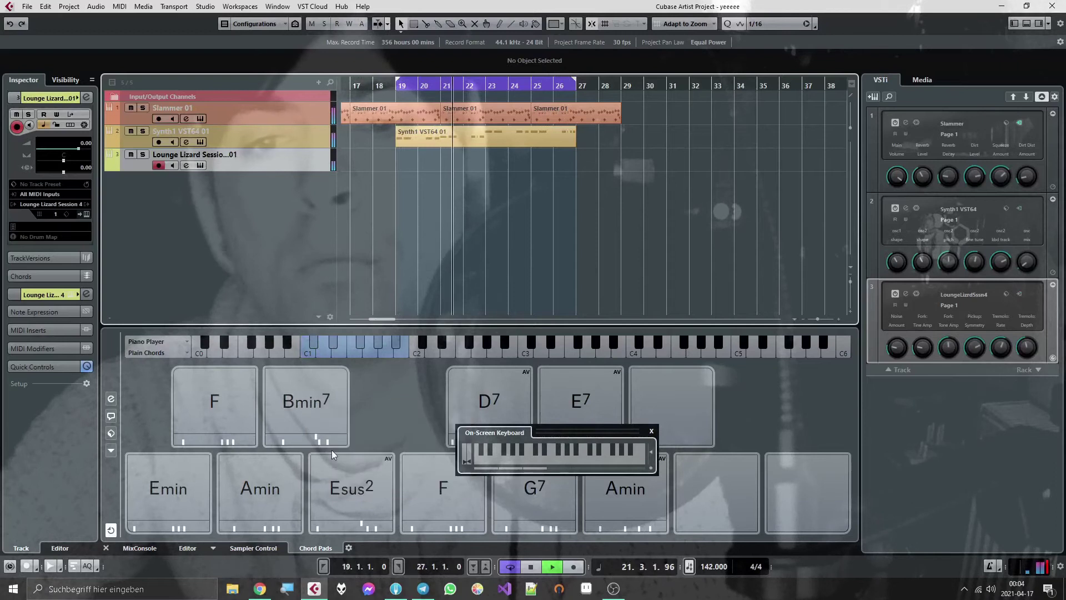
{"action": "right_click", "coordinate": [352, 481]}
{"action": "left_click", "coordinate": [375, 520]}
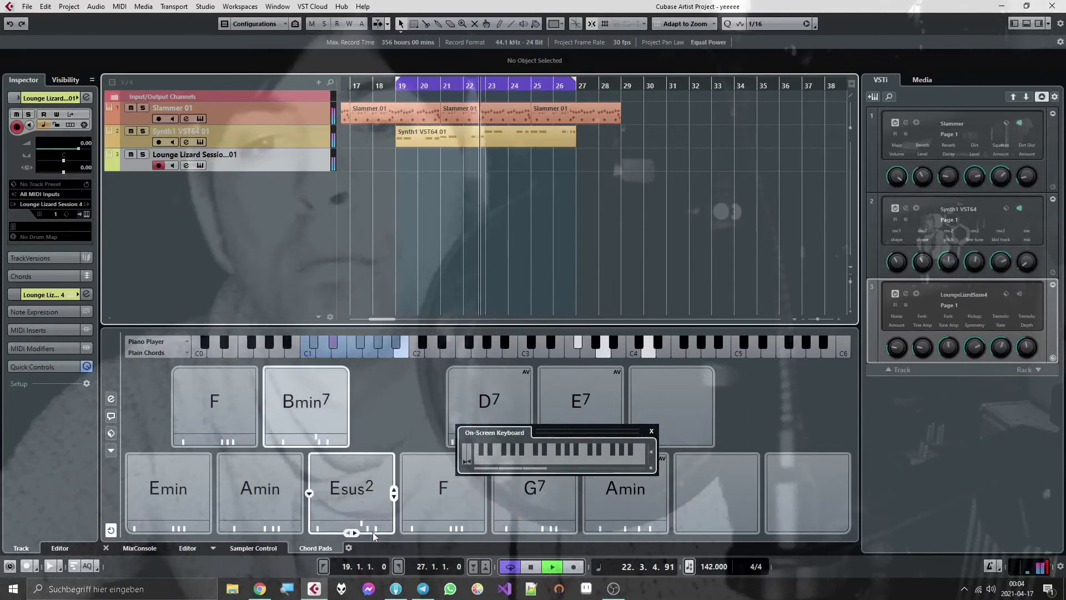
Change the F chord pad in the lower row to E minor and turn off its adaptive voicing.
{"action": "left_click", "coordinate": [403, 492]}
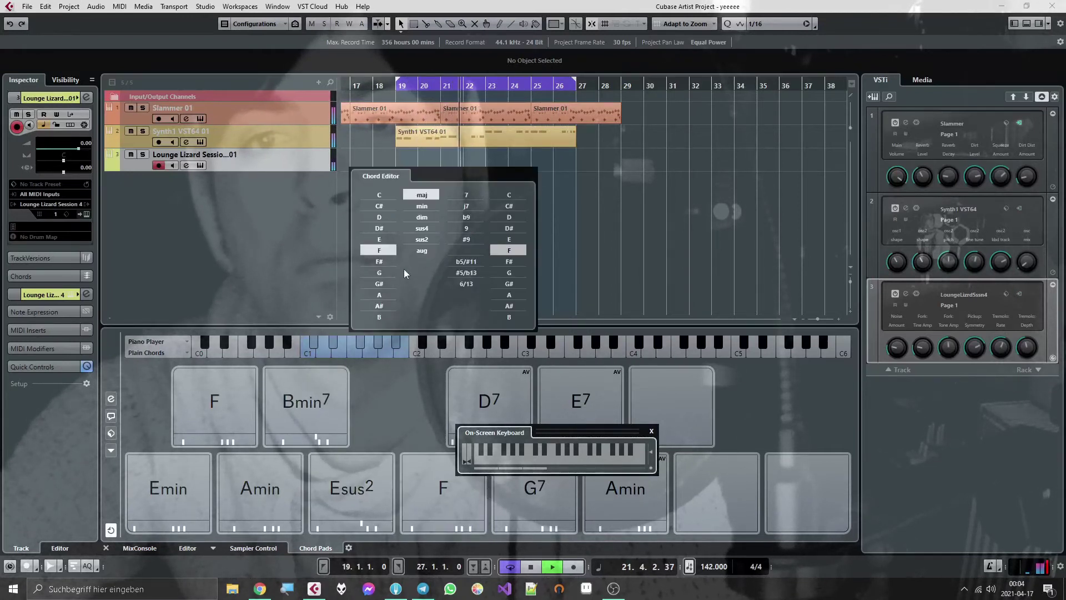
{"action": "left_click", "coordinate": [381, 240]}
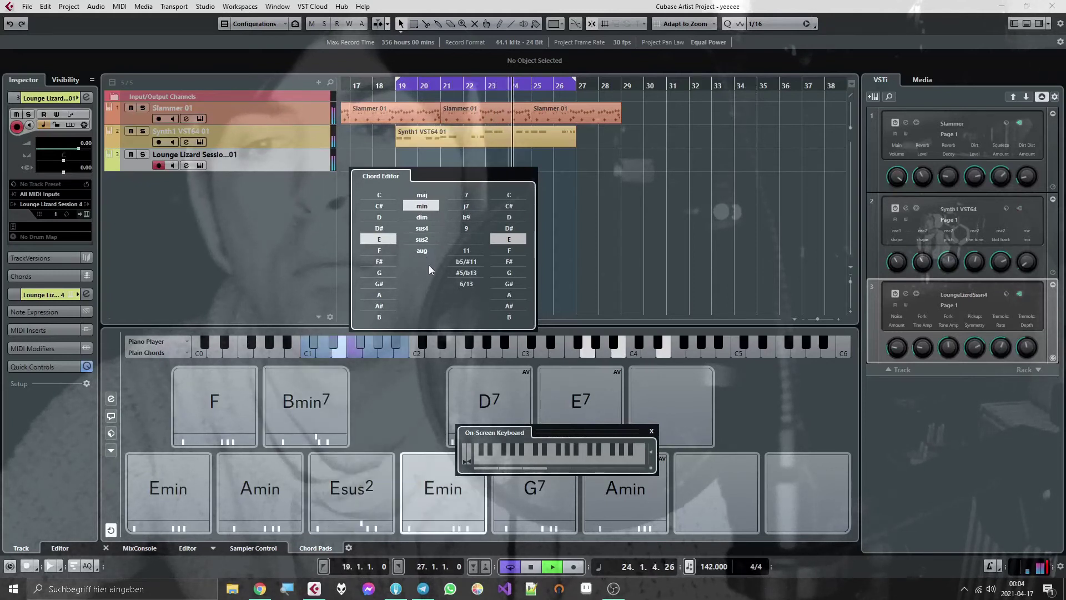
{"action": "right_click", "coordinate": [447, 495]}
{"action": "left_click", "coordinate": [468, 458]}
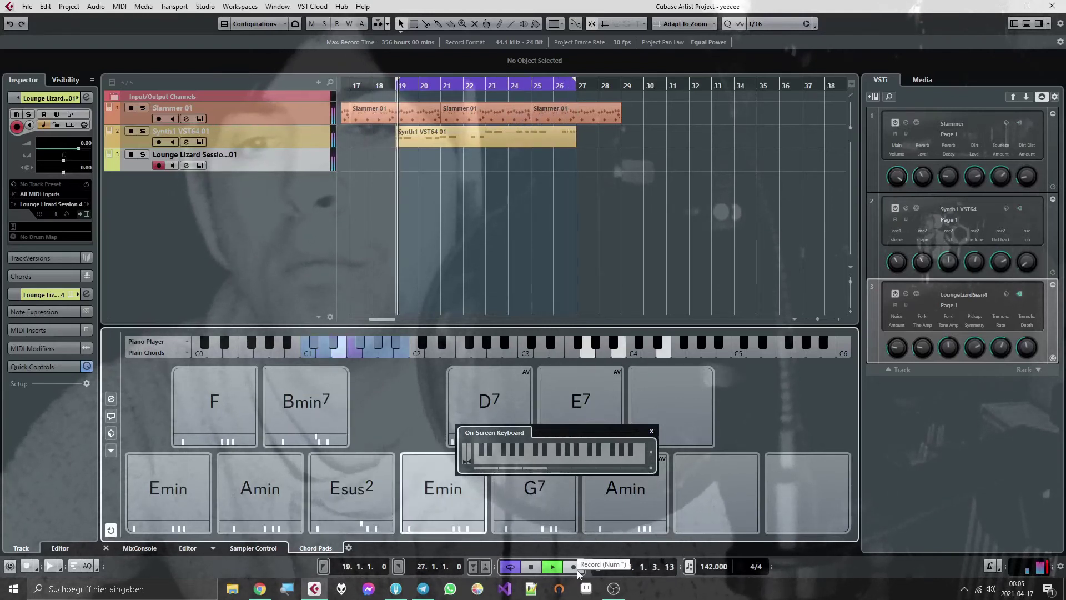
Record the chord pads on the Lounge Lizard track over bars 19–27, stop, and close the on-screen keyboard.
{"action": "left_click", "coordinate": [530, 87]}
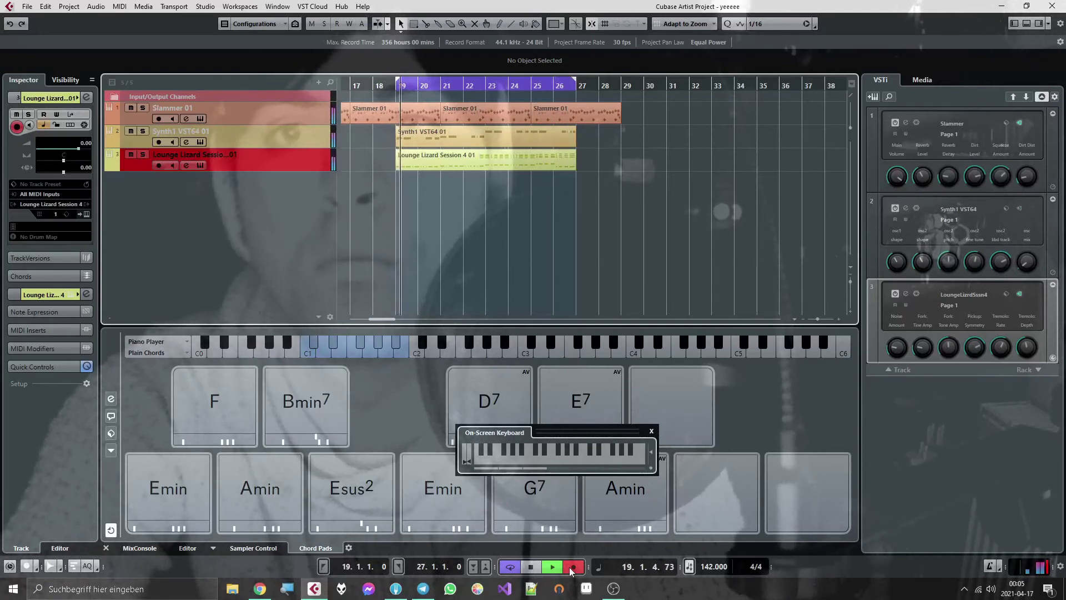
{"action": "key", "text": "space"}
{"action": "left_click", "coordinate": [651, 430]}
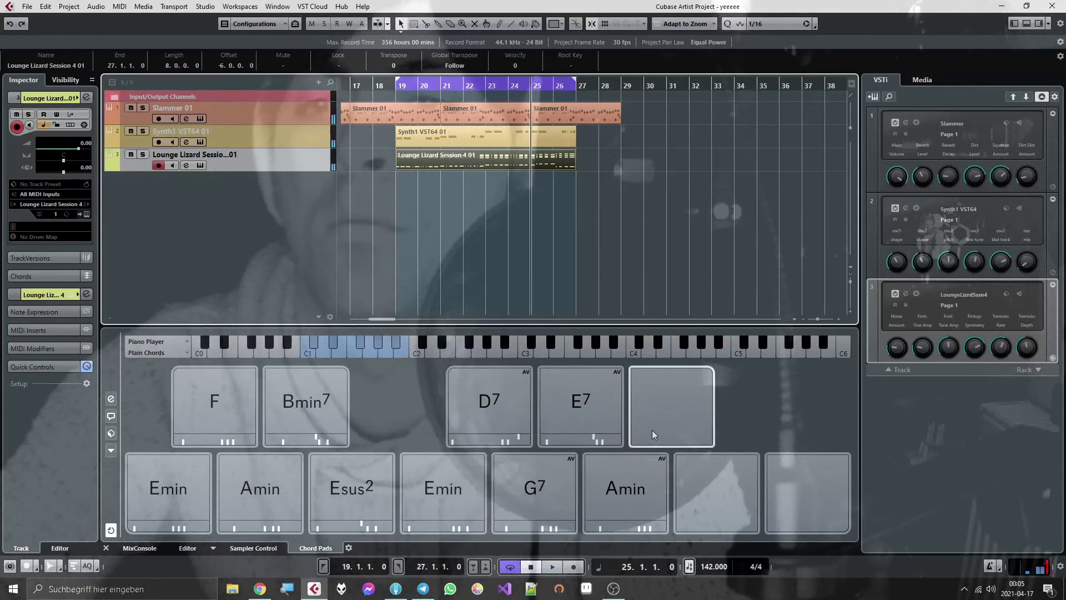
Open the recorded Lounge Lizard part in the note editor, deselect its notes, and play back the loop.
{"action": "left_click", "coordinate": [517, 254]}
{"action": "double_click", "coordinate": [442, 158]}
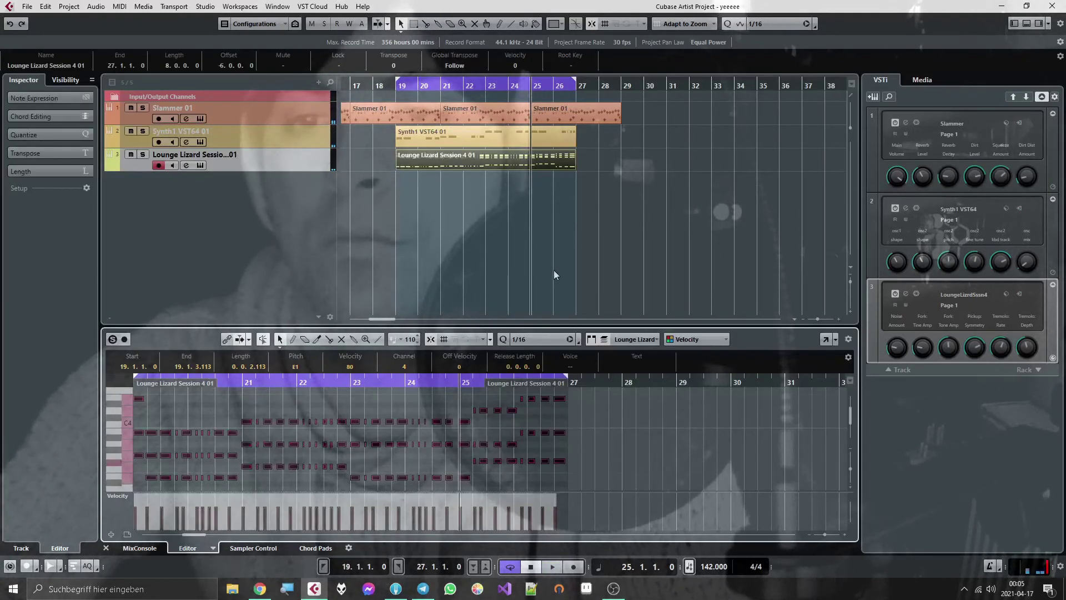
{"action": "left_click", "coordinate": [650, 441]}
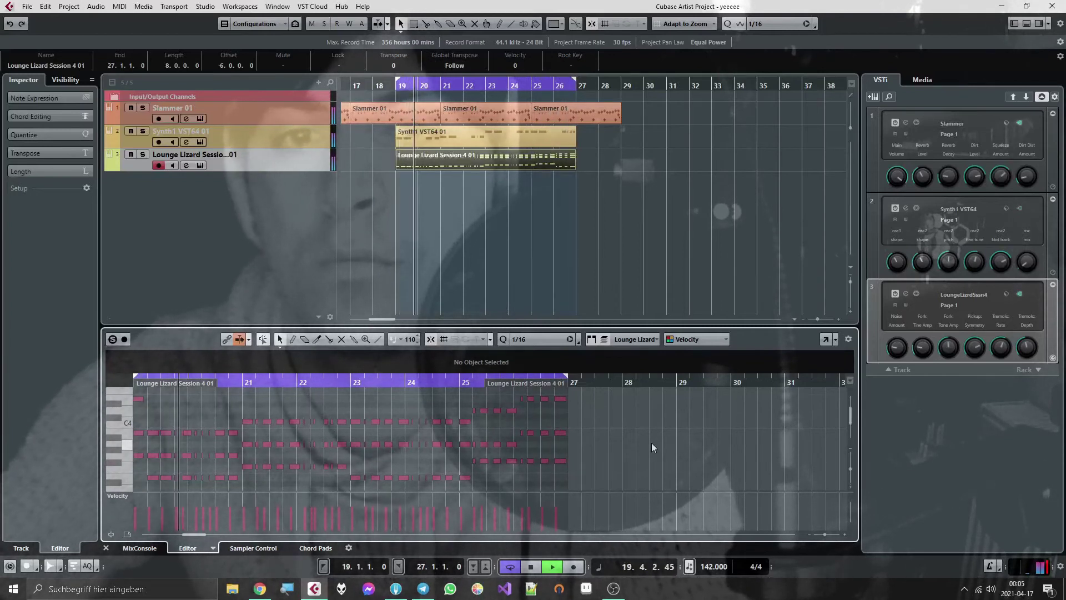
Open the Lounge Lizard instrument, set the pickup character to Groovy, and set the fork's Tone Amp to about -2.1 dB.
{"action": "left_click", "coordinate": [201, 164]}
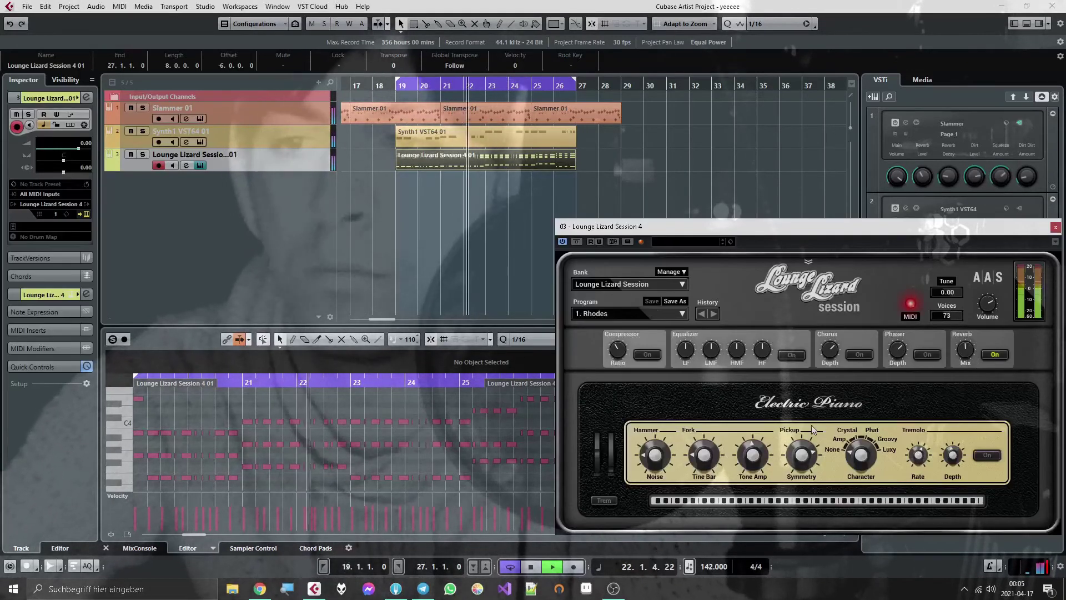
{"action": "mouse_move", "coordinate": [861, 455]}
{"action": "left_click_drag", "start_coordinate": [861, 455], "coordinate": [861, 441]}
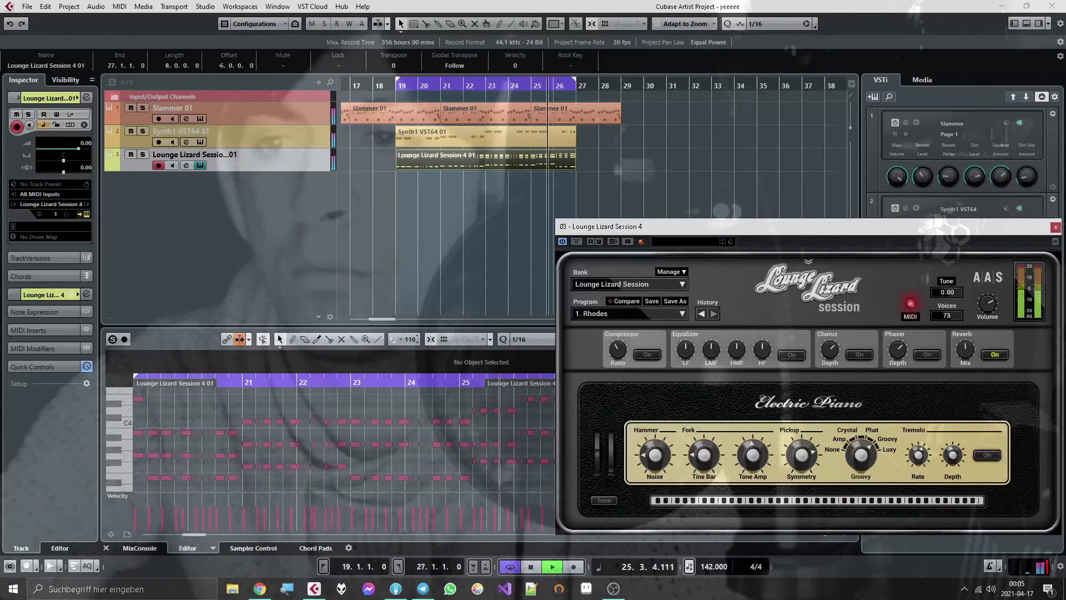
{"action": "left_click_drag", "start_coordinate": [808, 475], "coordinate": [753, 458]}
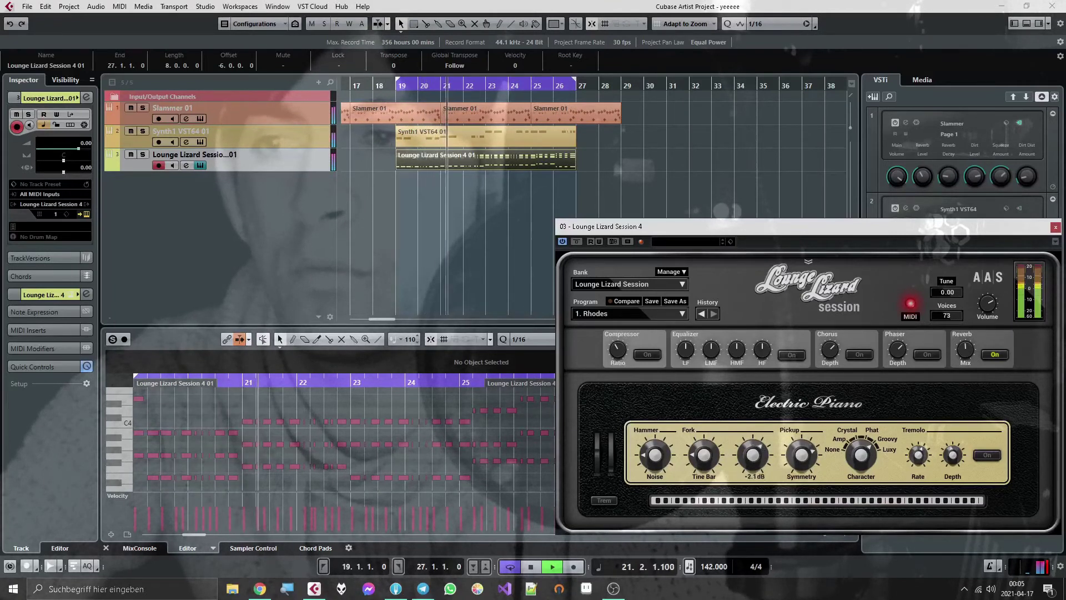
Set Lounge Lizard's volume to about -12.7 dB, fine-tune Tone Amp and Tine Bar, and close the instrument window.
{"action": "left_click_drag", "start_coordinate": [987, 303], "coordinate": [987, 305]}
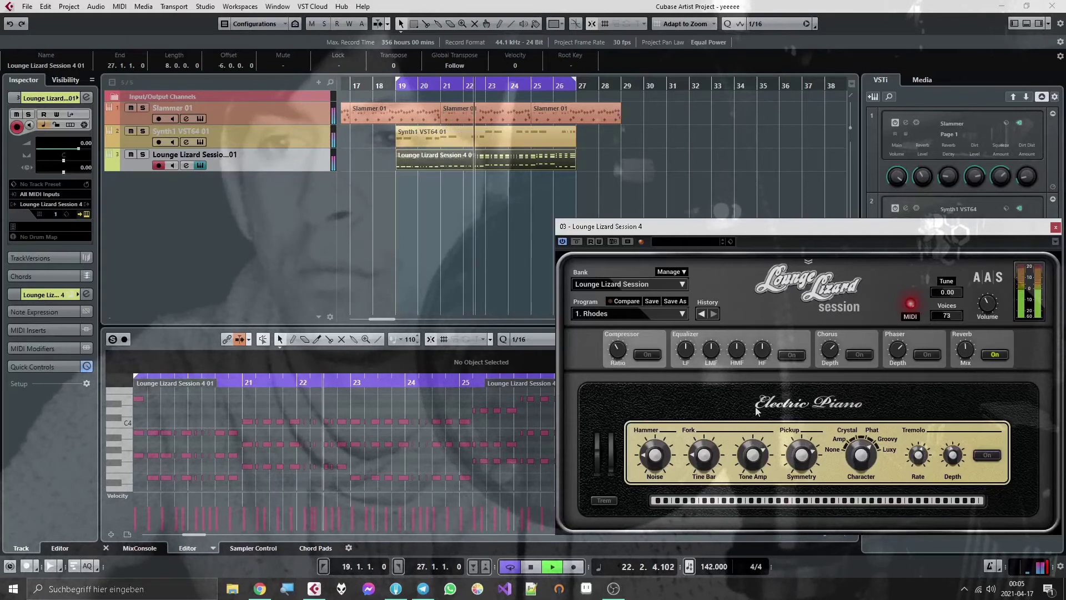
{"action": "left_click_drag", "start_coordinate": [752, 455], "coordinate": [752, 453]}
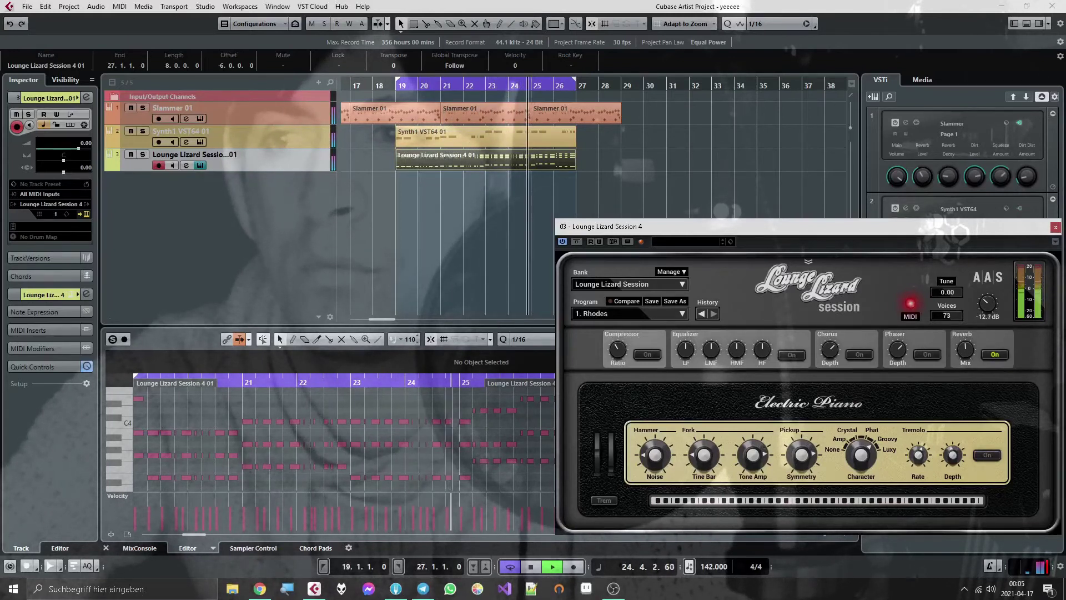
{"action": "left_click_drag", "start_coordinate": [987, 305], "coordinate": [987, 305]}
{"action": "left_click_drag", "start_coordinate": [704, 455], "coordinate": [704, 454]}
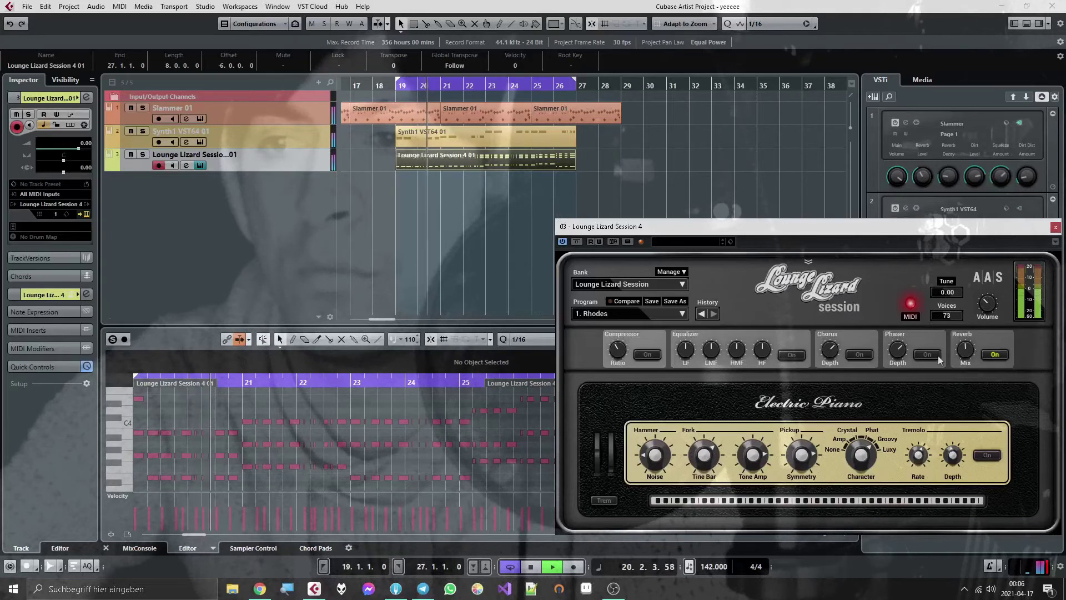
{"action": "left_click_drag", "start_coordinate": [753, 455], "coordinate": [752, 460]}
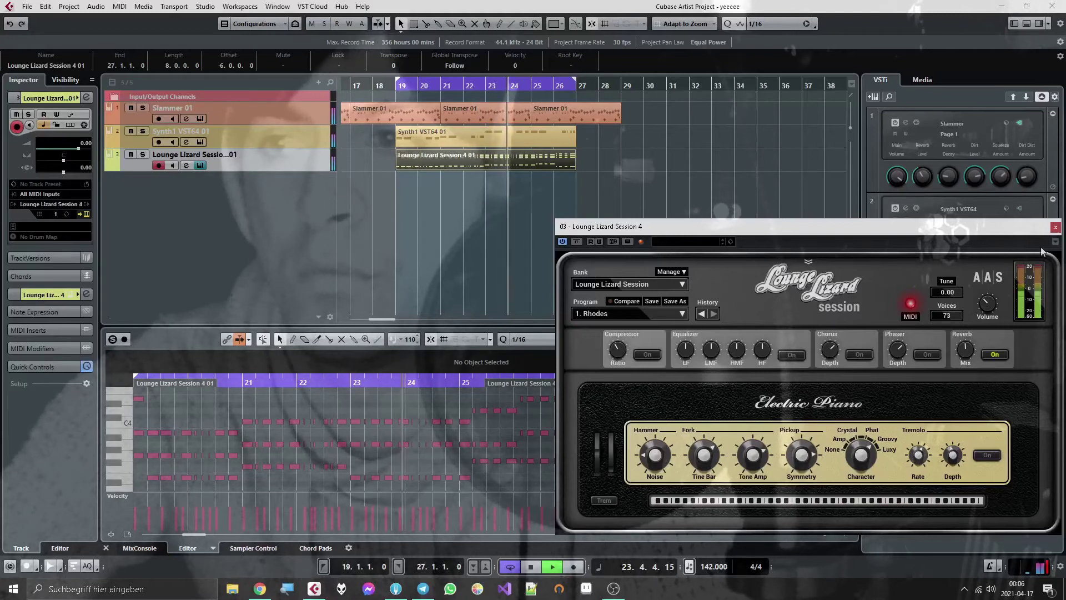
{"action": "left_click", "coordinate": [1056, 227]}
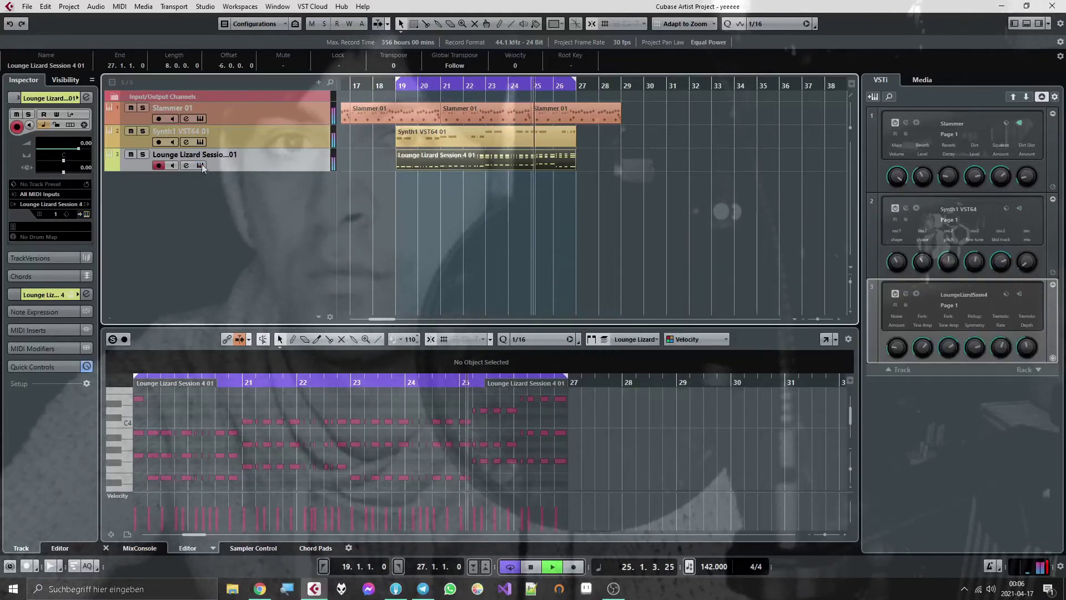
Open the Lounge Lizard track's channel settings and insert the Phasis effect in the first slot.
{"action": "left_click", "coordinate": [186, 166]}
{"action": "left_click", "coordinate": [396, 211]}
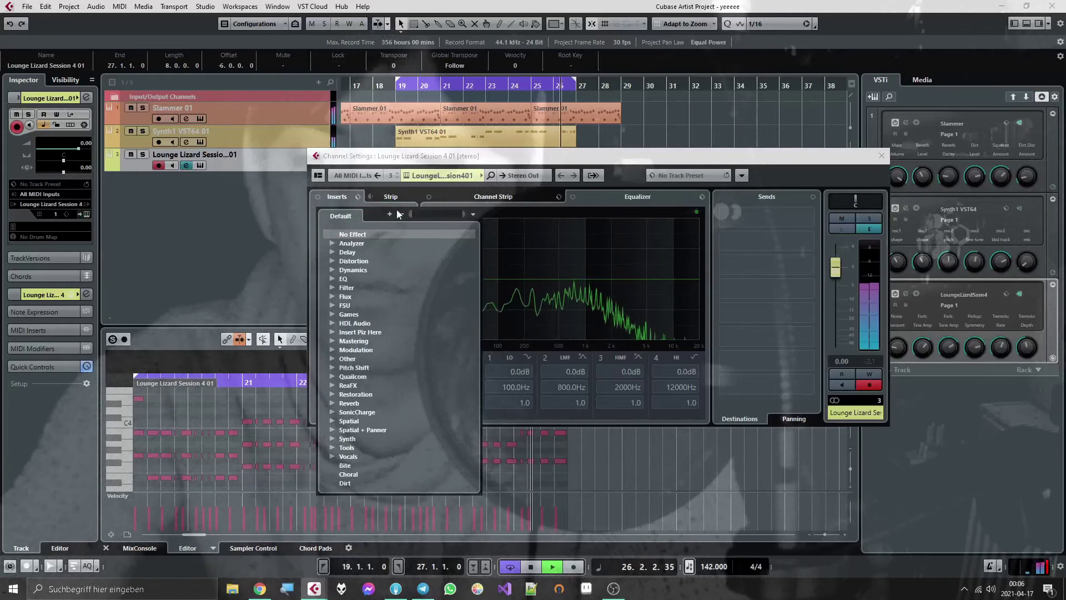
{"action": "type", "text": "phasis"}
{"action": "key", "text": "Escape"}
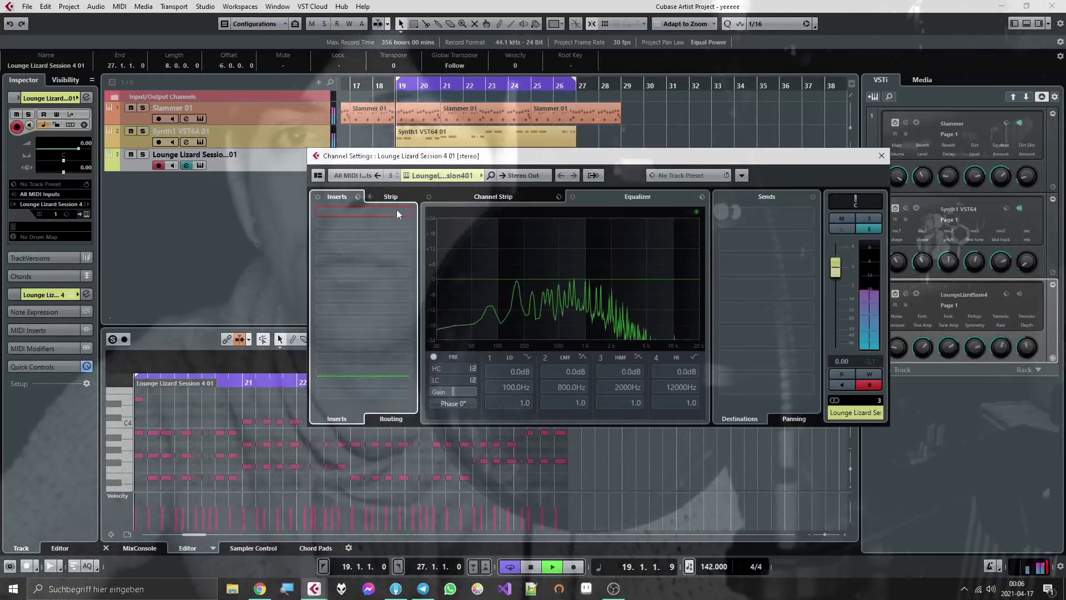
{"action": "left_click", "coordinate": [383, 212]}
{"action": "left_click", "coordinate": [375, 211]}
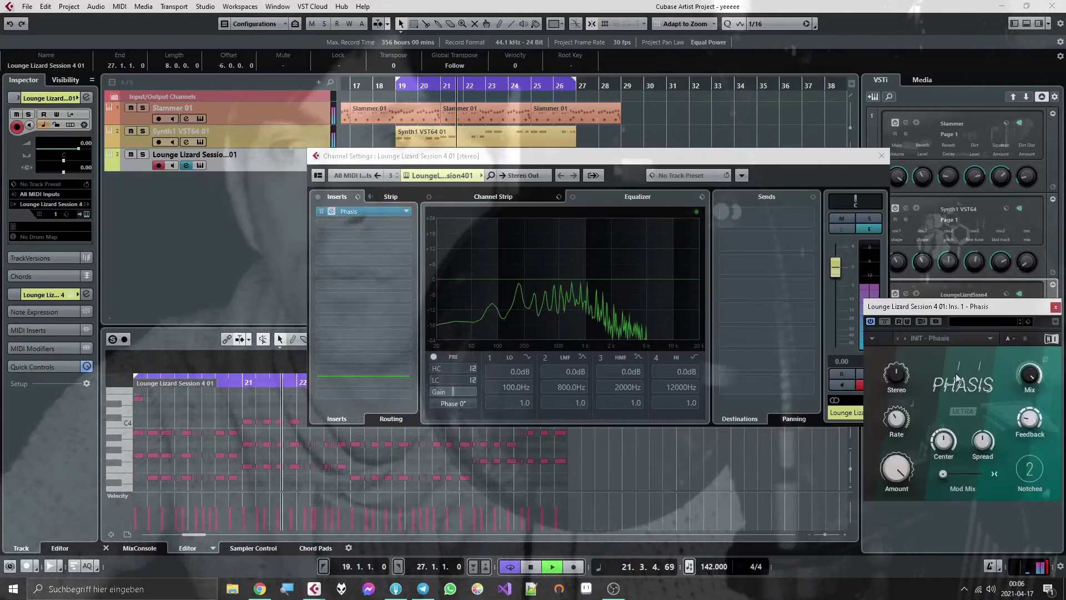
Set Phasis to 9 notches, a 4/1 straight rate, about 56% amount and about 81% mix, and close it.
{"action": "left_click_drag", "start_coordinate": [902, 379], "coordinate": [1047, 391]}
{"action": "scroll", "coordinate": [1029, 469], "scroll_direction": "up", "scroll_amount": 7}
{"action": "left_click_drag", "start_coordinate": [948, 447], "coordinate": [955, 441]}
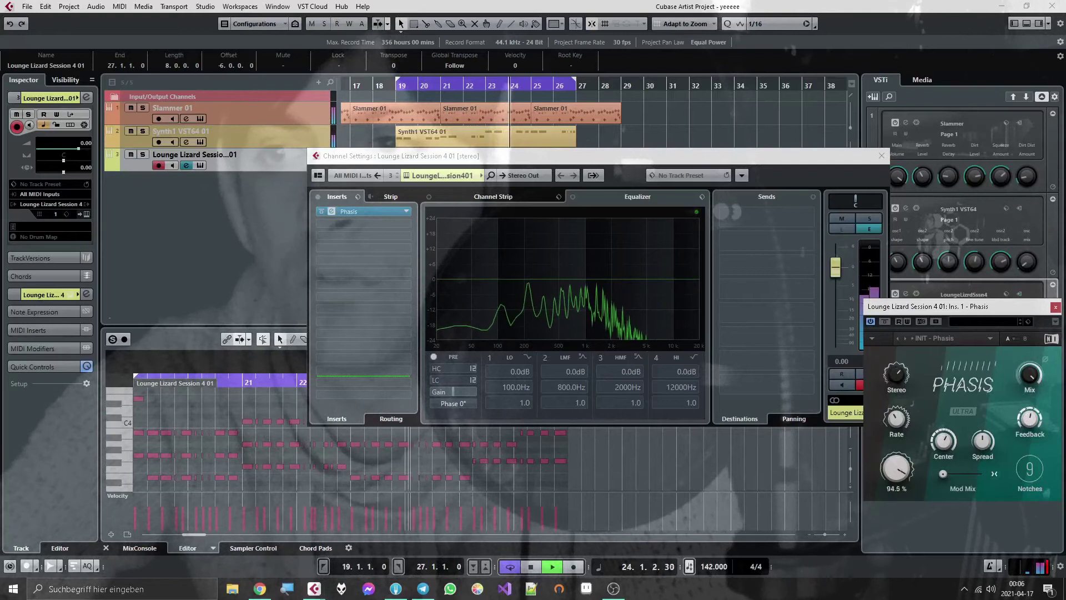
{"action": "scroll", "coordinate": [893, 420], "scroll_direction": "up", "scroll_amount": 4}
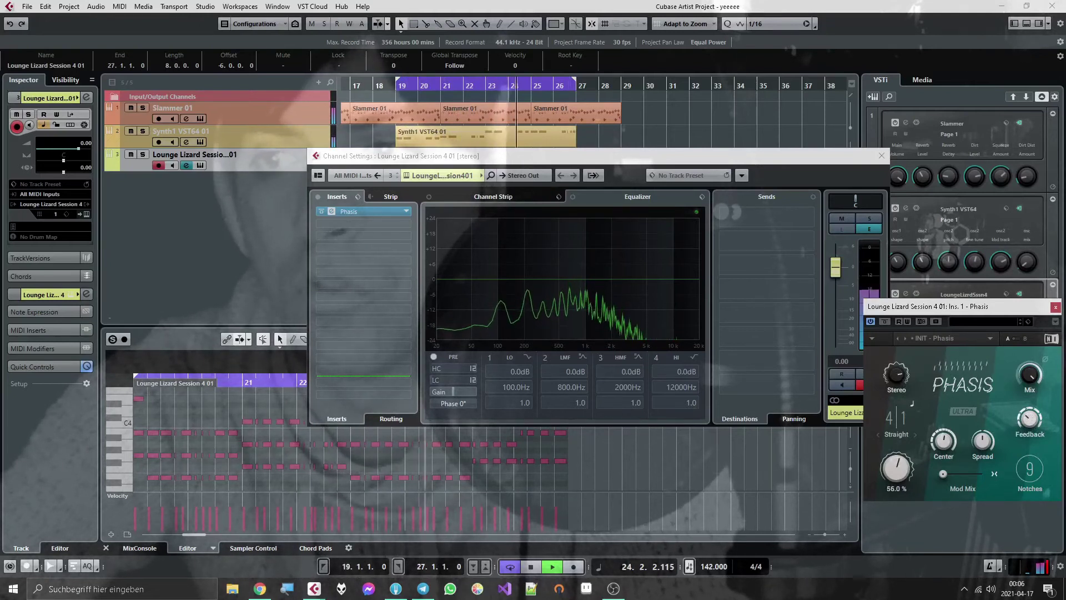
{"action": "left_click_drag", "start_coordinate": [902, 373], "coordinate": [1017, 366]}
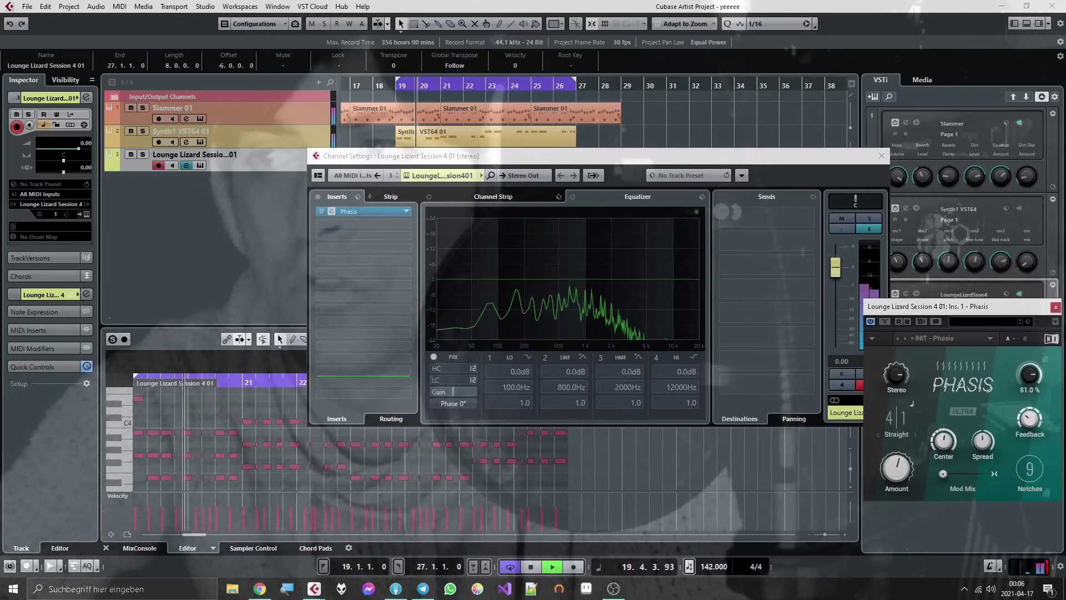
{"action": "left_click", "coordinate": [1055, 308]}
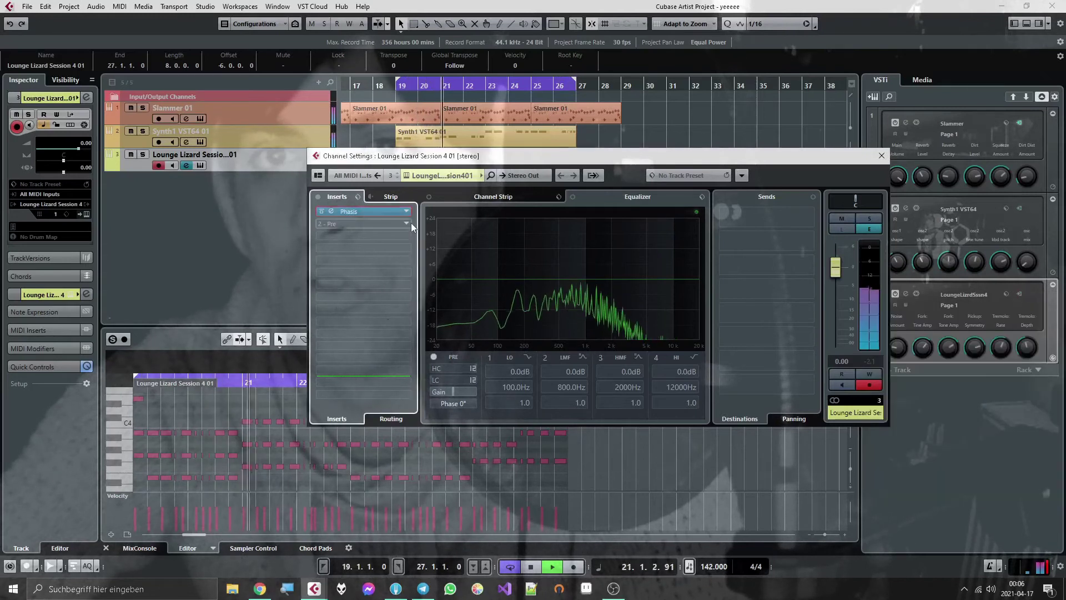
Insert Spectre in the Lounge Lizard channel's second slot, boost its 2.46 kHz band and shift it higher in frequency, and close the effect.
{"action": "left_click", "coordinate": [406, 211]}
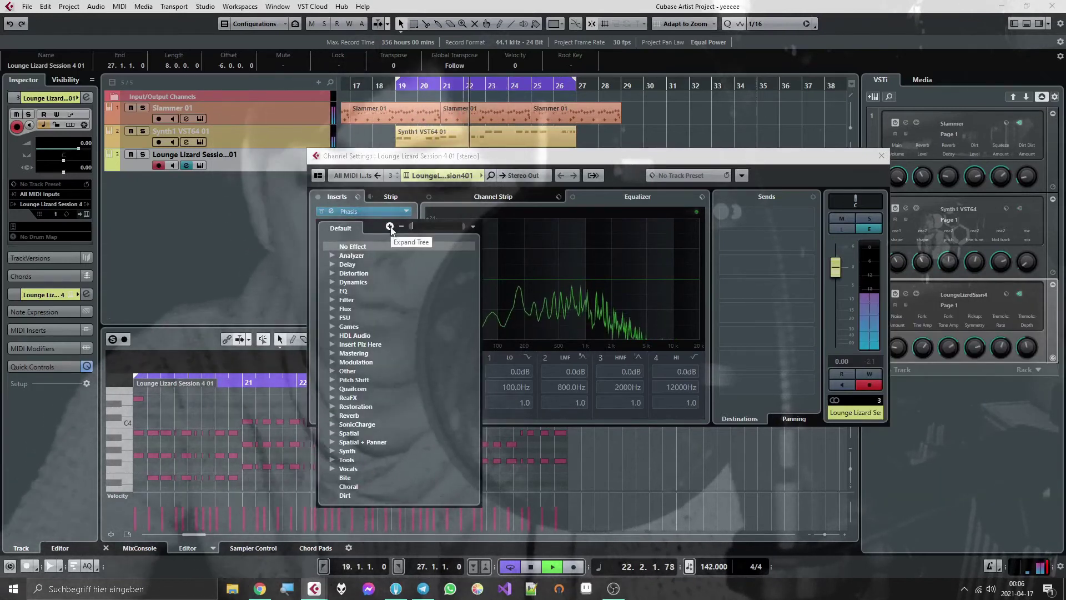
{"action": "type", "text": "spectre"}
{"action": "key", "text": "Return"}
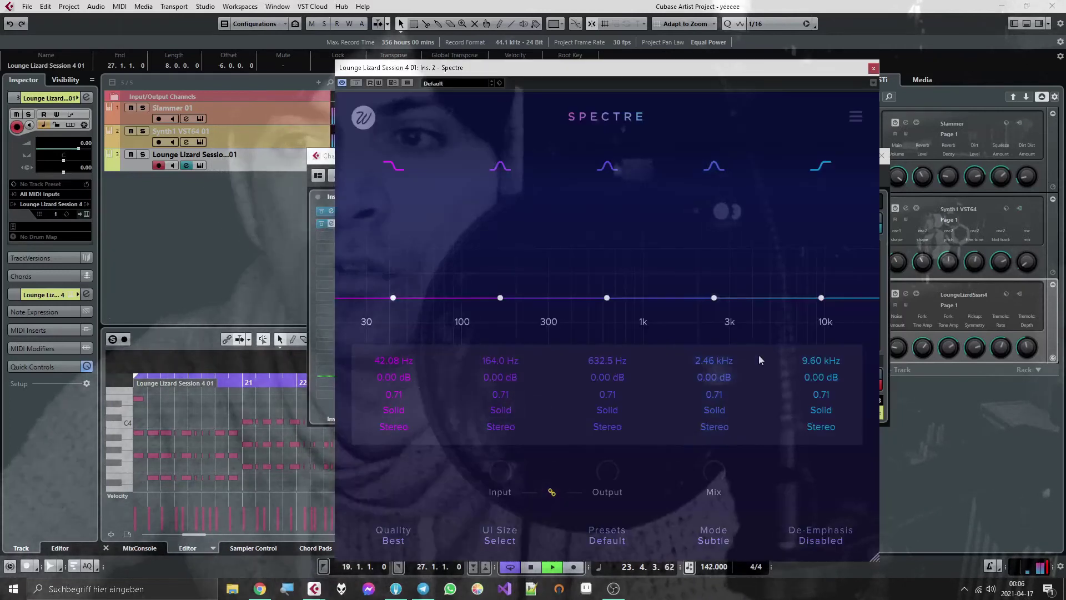
{"action": "left_click_drag", "start_coordinate": [714, 298], "coordinate": [770, 244]}
{"action": "left_click", "coordinate": [873, 68]}
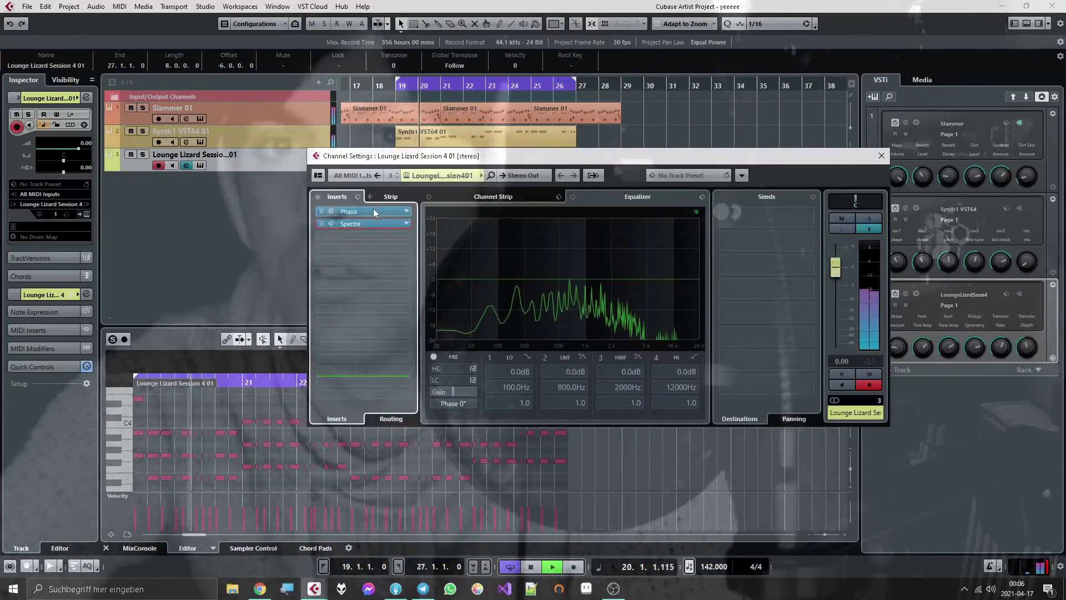
Insert FabFilter Pro-C 2 in the third slot, raise its ratio, adjust threshold and release, and close the plug-in and channel settings.
{"action": "left_click", "coordinate": [362, 242]}
{"action": "type", "text": "pro"}
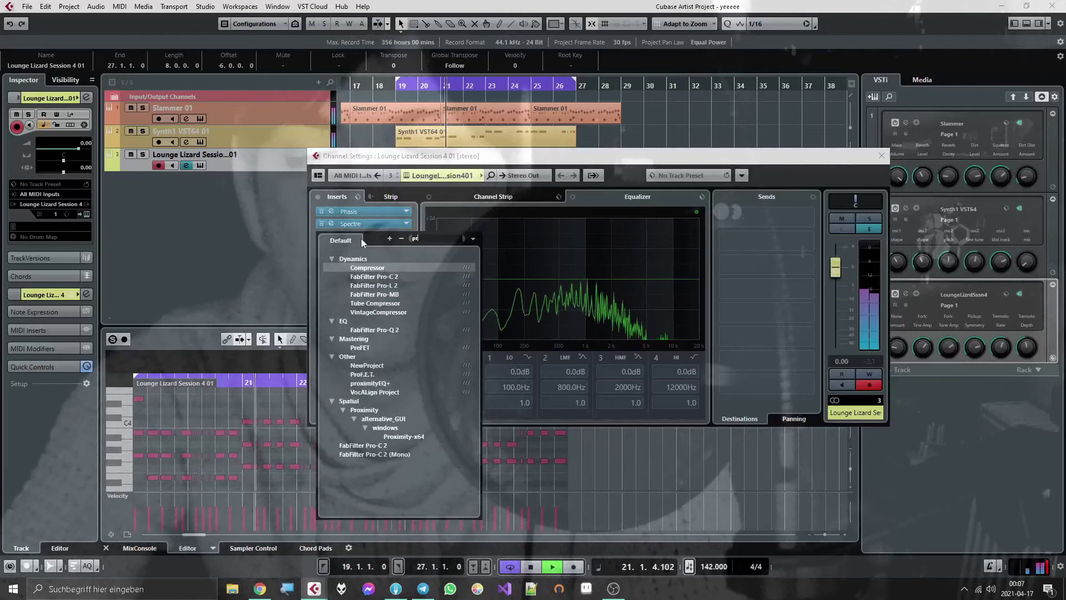
{"action": "key", "text": "Return"}
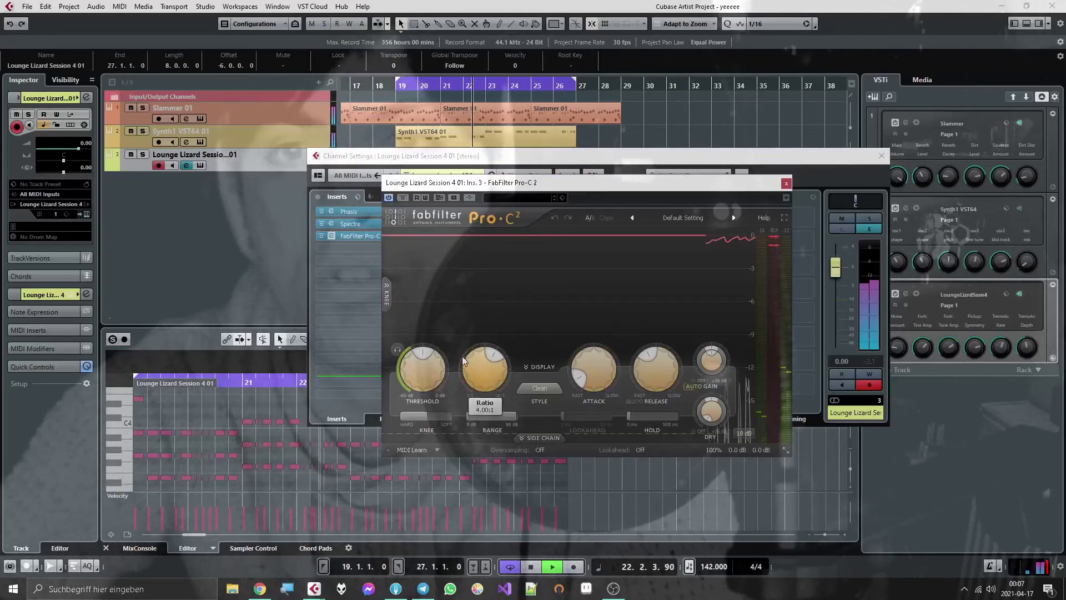
{"action": "left_click_drag", "start_coordinate": [468, 375], "coordinate": [469, 352]}
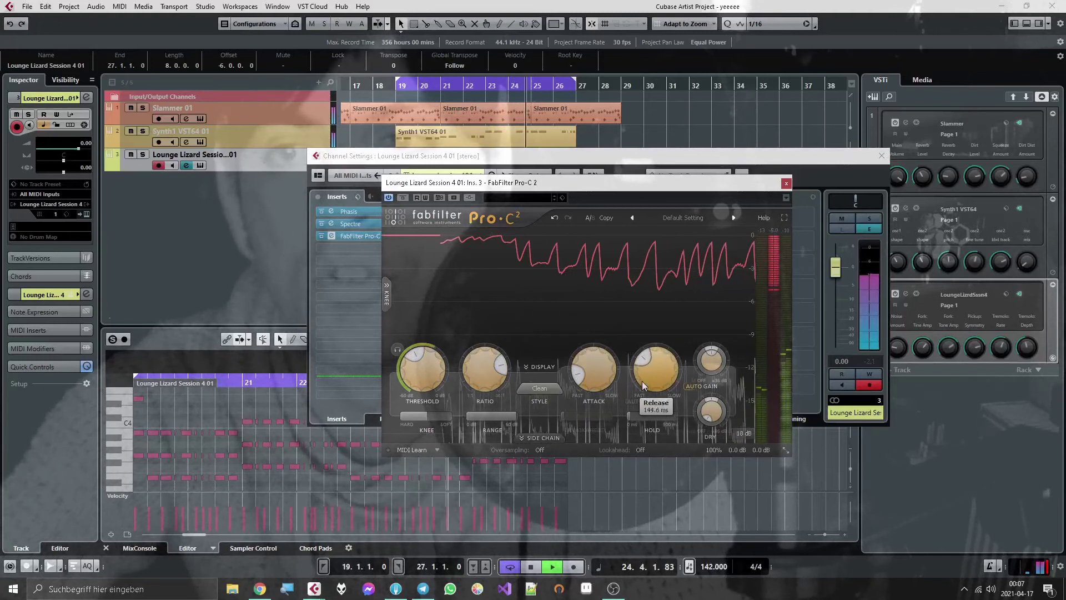
{"action": "mouse_move", "coordinate": [721, 366]}
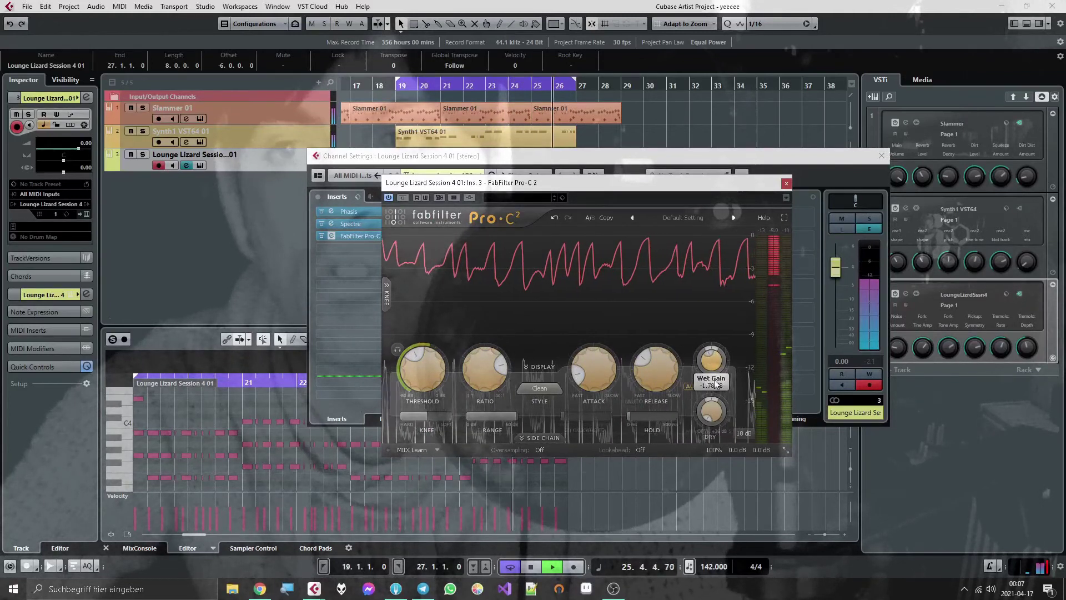
{"action": "left_click", "coordinate": [786, 183]}
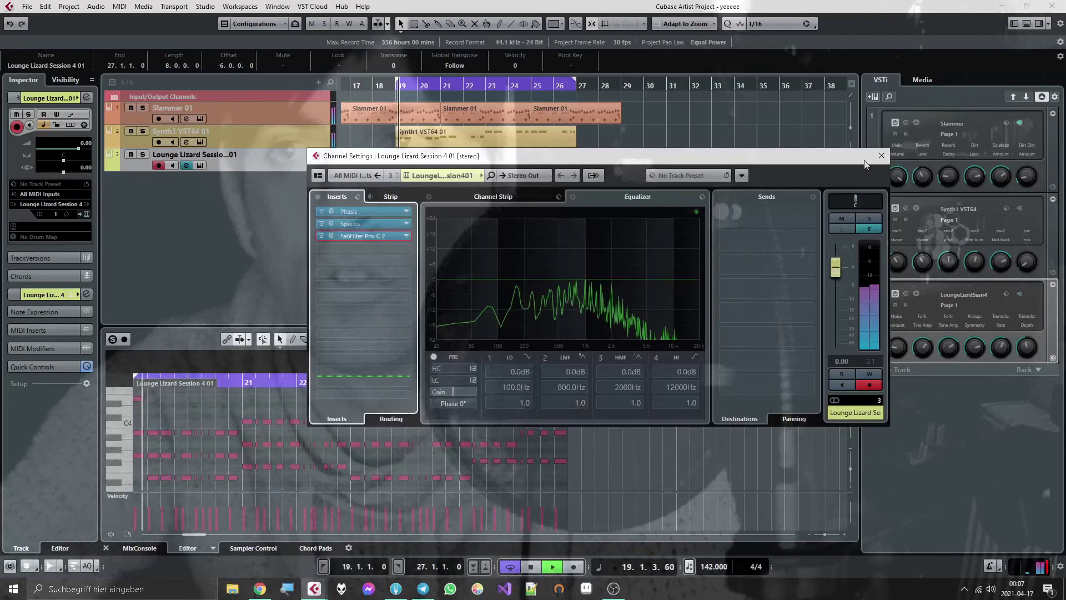
{"action": "left_click", "coordinate": [882, 155]}
Add a new instrument track with Serum_x64 as its instrument, routed to Stereo Out.
{"action": "left_click", "coordinate": [873, 97]}
{"action": "left_click", "coordinate": [794, 400]}
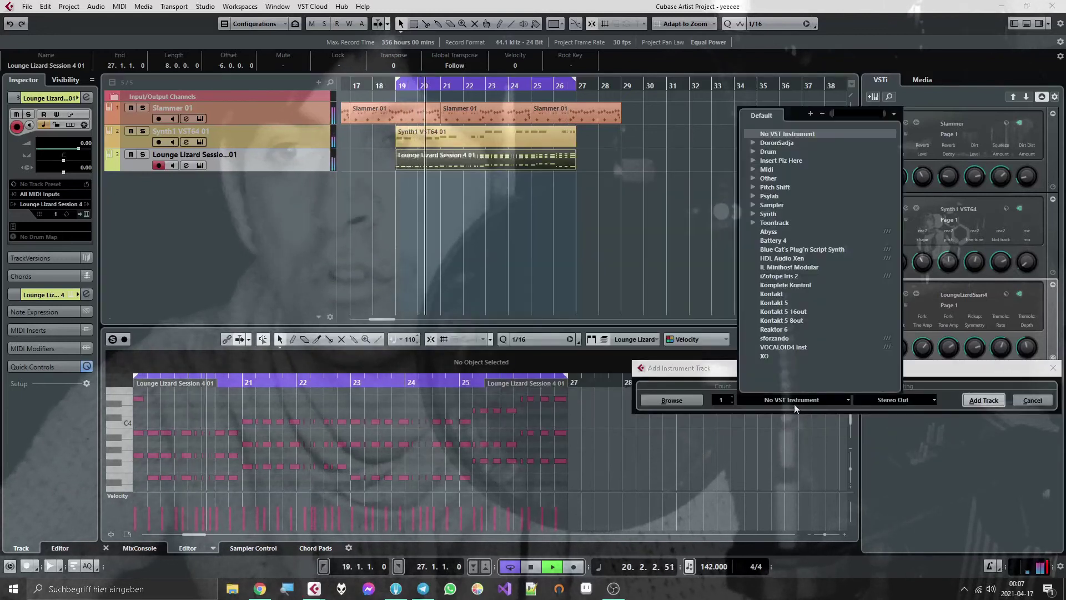
{"action": "left_click", "coordinate": [793, 399]}
{"action": "left_click", "coordinate": [983, 400]}
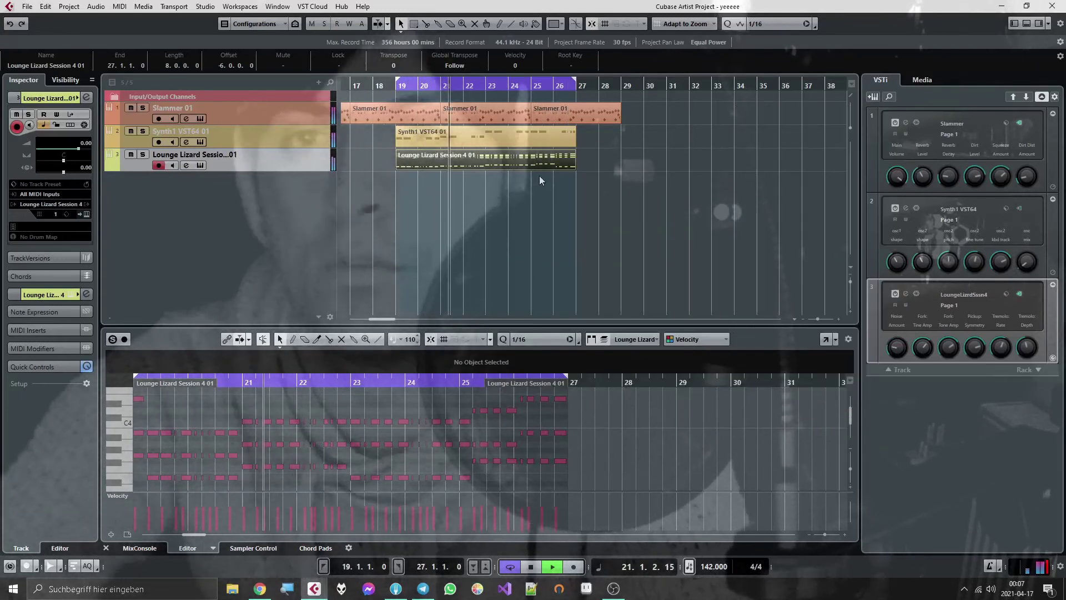
Copy the Lounge Lizard part onto the Serum track, placing it just after bar 19.
{"action": "key", "text": "ctrl+d"}
{"action": "left_click_drag", "start_coordinate": [611, 161], "coordinate": [494, 183]}
{"action": "scroll", "coordinate": [388, 185], "scroll_direction": "up", "scroll_amount": 5}
{"action": "left_click", "coordinate": [464, 228]}
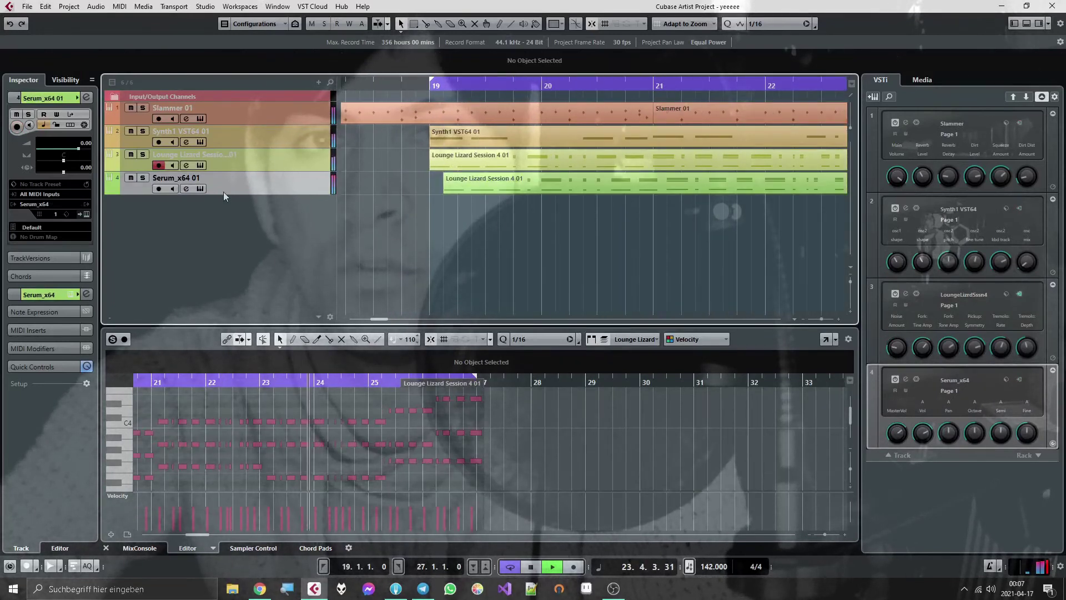
Open Serum and give oscillator A a saw waveform, 16 unison voices and a 12 (3x) unison stack, adjusting its detune and unison mode.
{"action": "left_click", "coordinate": [200, 188]}
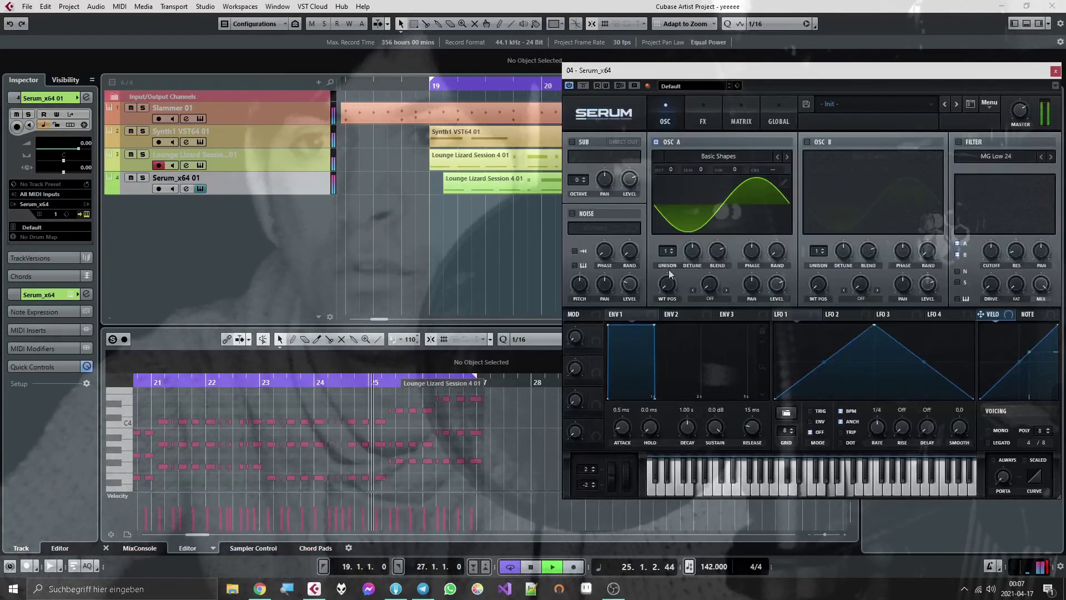
{"action": "left_click_drag", "start_coordinate": [671, 274], "coordinate": [666, 261]}
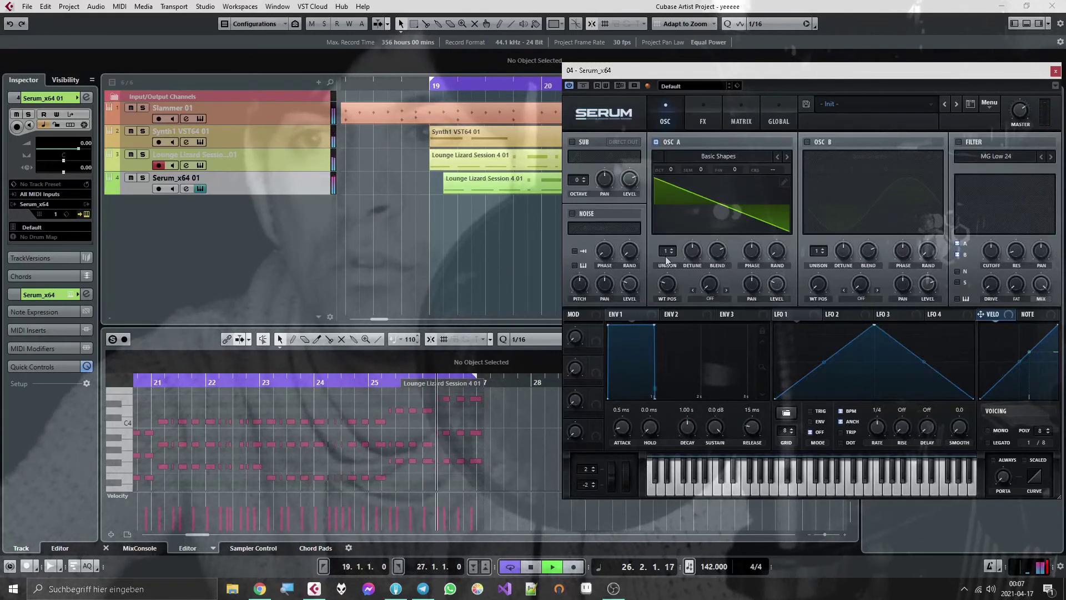
{"action": "left_click", "coordinate": [779, 111]}
{"action": "scroll", "coordinate": [645, 278], "scroll_direction": "up", "scroll_amount": 5}
{"action": "left_click", "coordinate": [659, 292]}
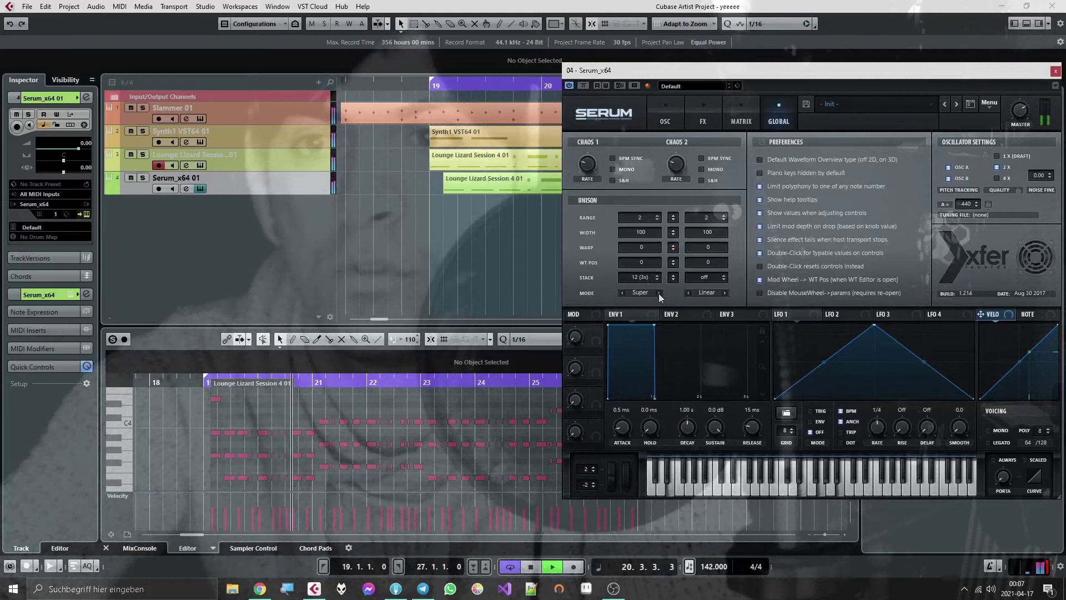
{"action": "left_click", "coordinate": [666, 122]}
{"action": "left_click_drag", "start_coordinate": [704, 255], "coordinate": [720, 236]}
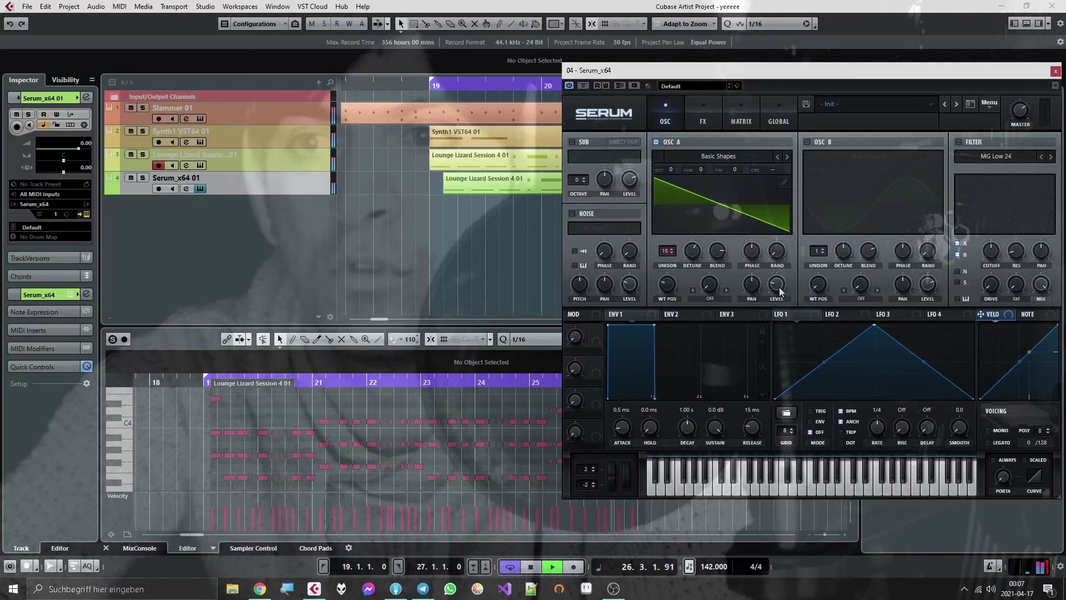
Enable Serum's oscillator B with a saw waveform, 16 unison voices, 12 (2x) stack, Exp mode and octave -1, and close Serum.
{"action": "left_click", "coordinate": [807, 142]}
{"action": "left_click_drag", "start_coordinate": [819, 248], "coordinate": [821, 211]}
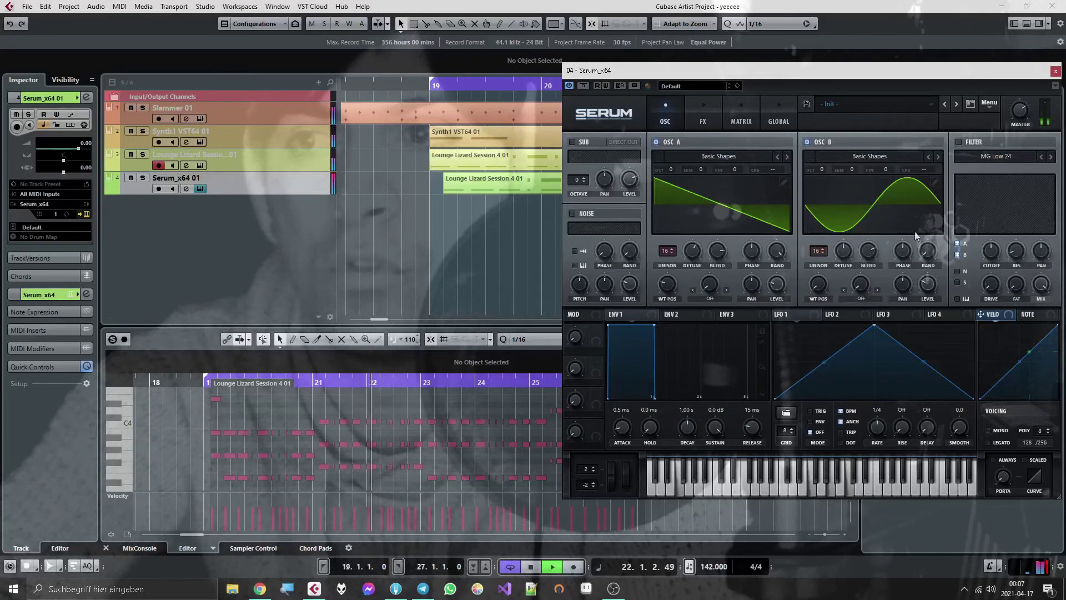
{"action": "left_click", "coordinate": [796, 125]}
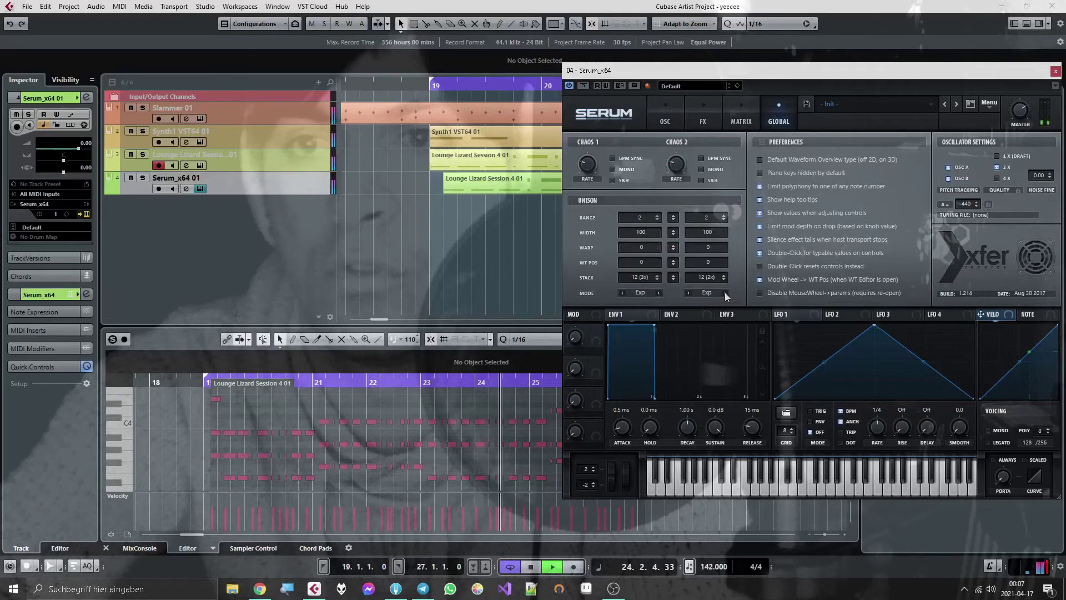
{"action": "left_click", "coordinate": [680, 115]}
{"action": "left_click_drag", "start_coordinate": [846, 251], "coordinate": [821, 263]}
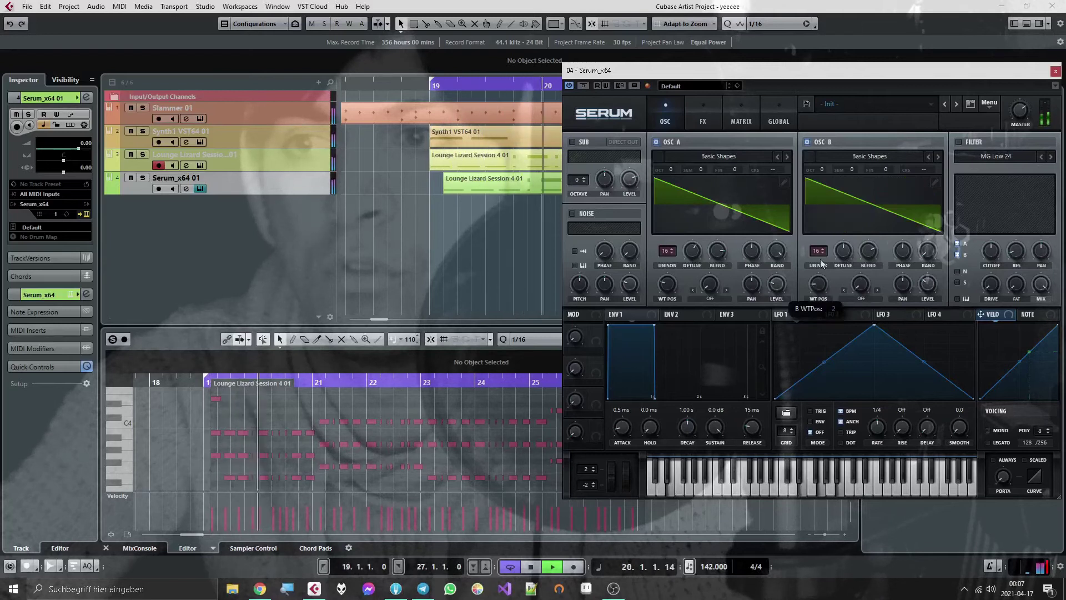
{"action": "left_click_drag", "start_coordinate": [823, 167], "coordinate": [826, 143]}
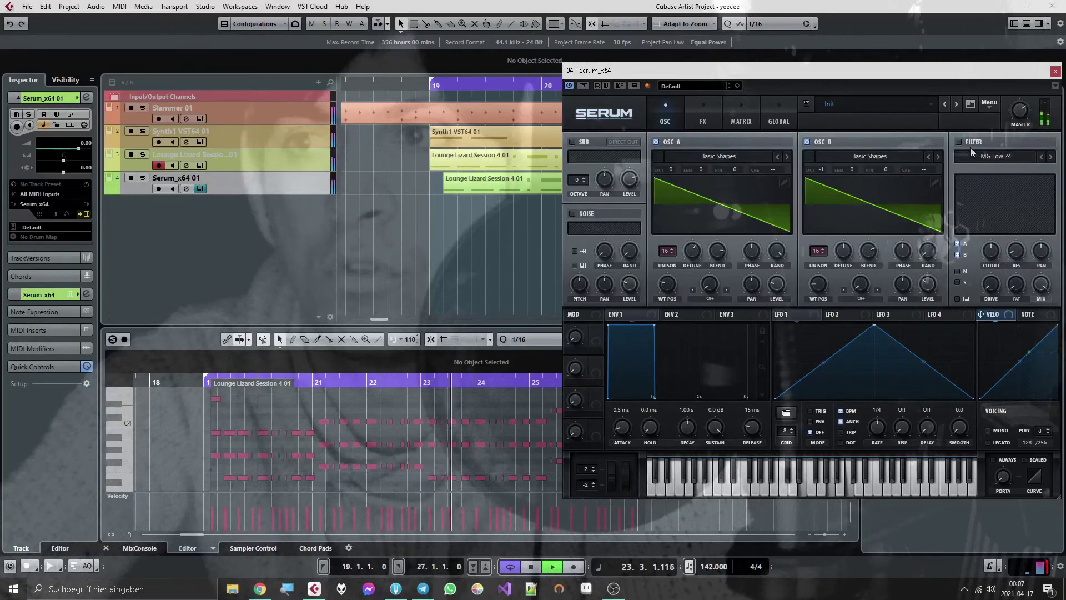
{"action": "left_click", "coordinate": [1055, 71]}
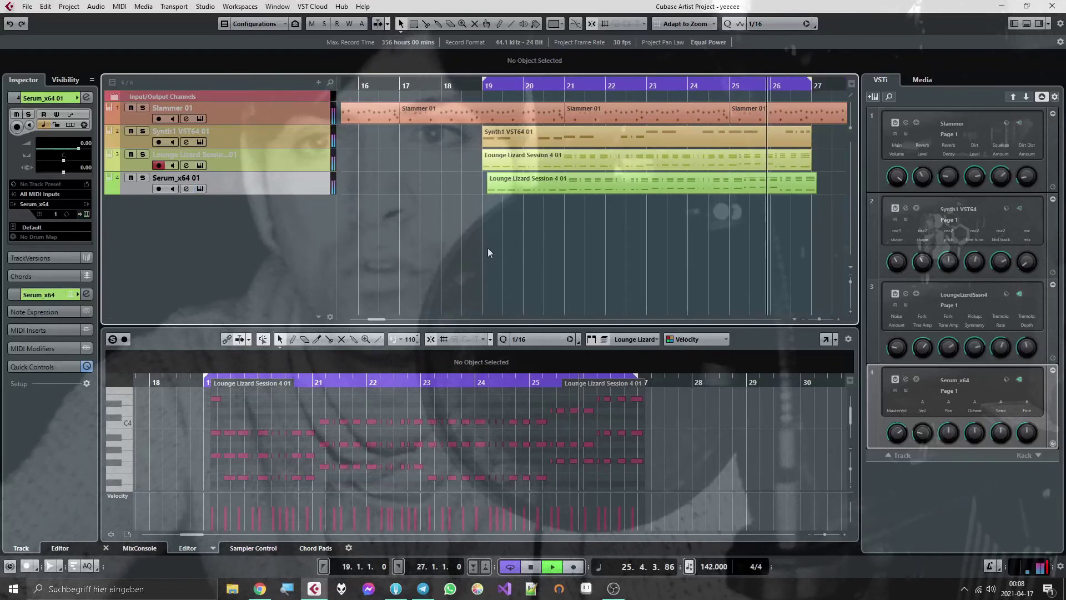
Open the Serum track's channel settings and insert FabFilter Pro-Q 2 in the first slot.
{"action": "key", "text": "g"}
{"action": "key", "text": "g"}
{"action": "key", "text": "g"}
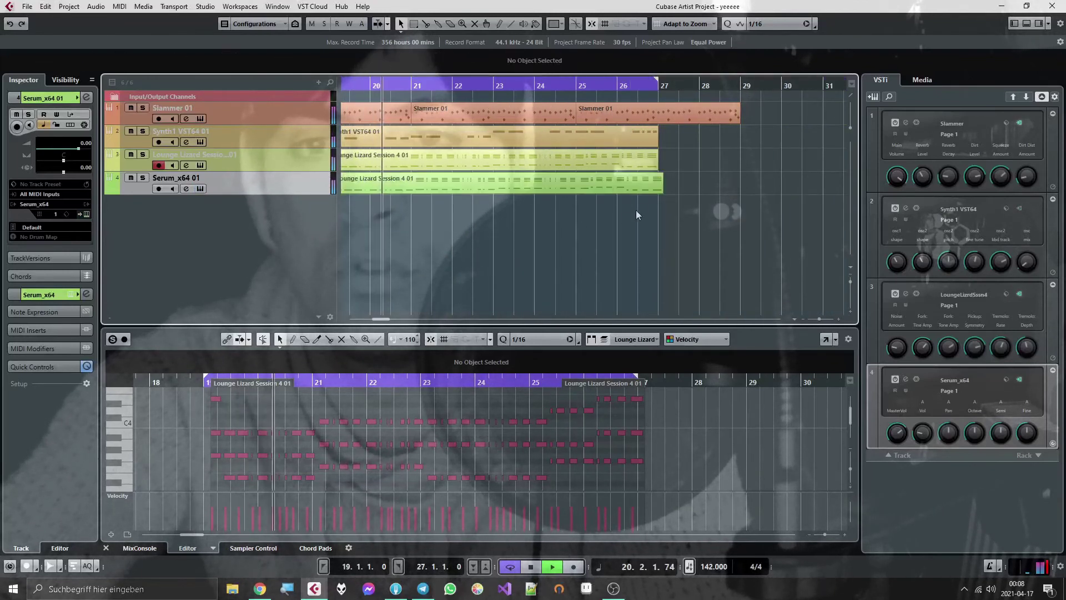
{"action": "left_click", "coordinate": [200, 189]}
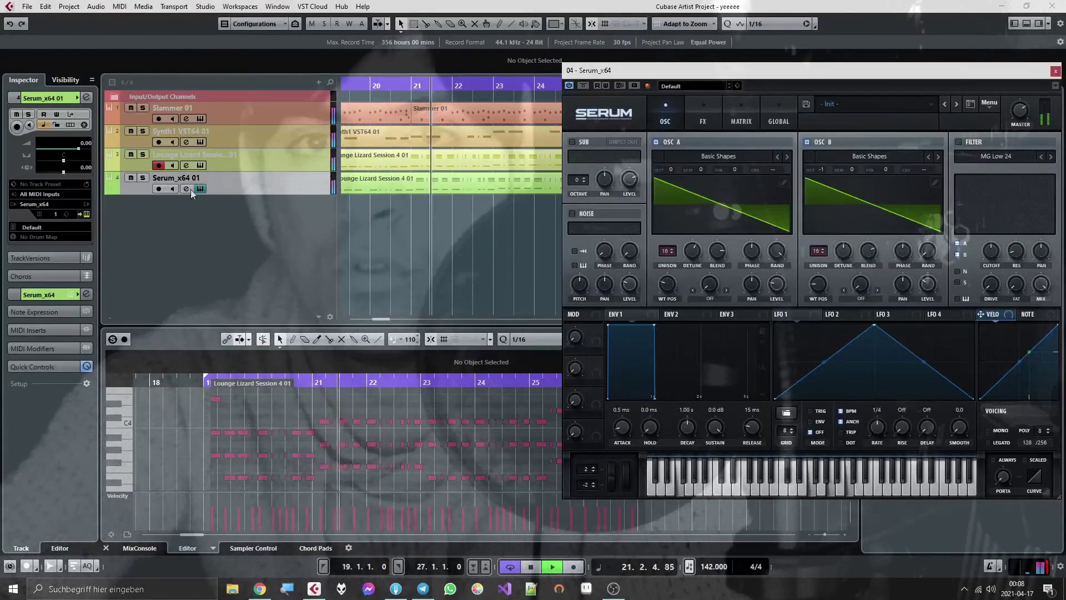
{"action": "left_click", "coordinate": [186, 188]}
{"action": "left_click", "coordinate": [378, 208]}
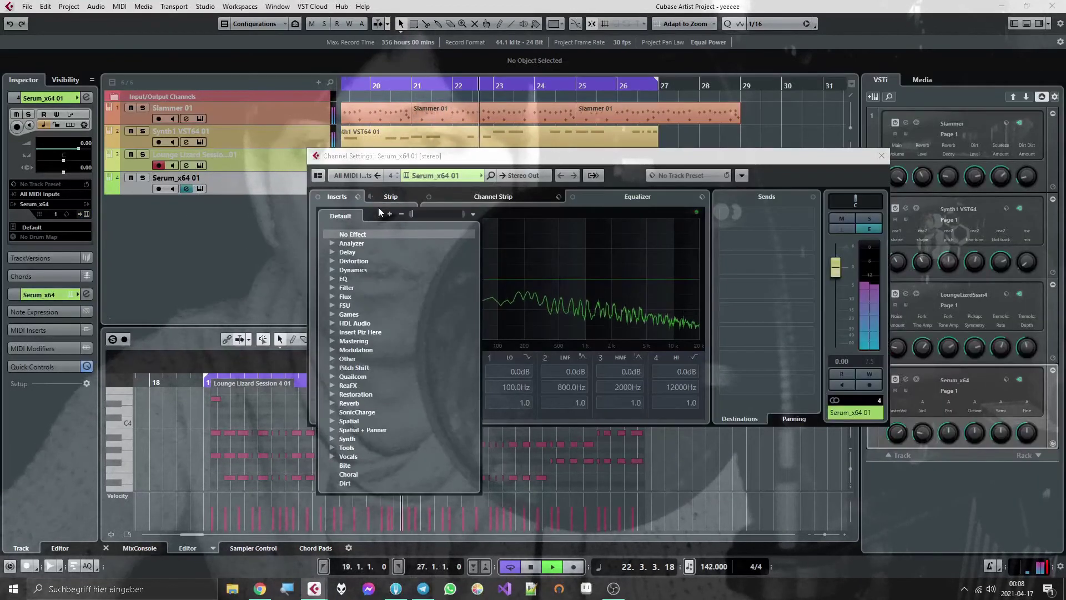
{"action": "type", "text": "pro-q"}
{"action": "key", "text": "Return"}
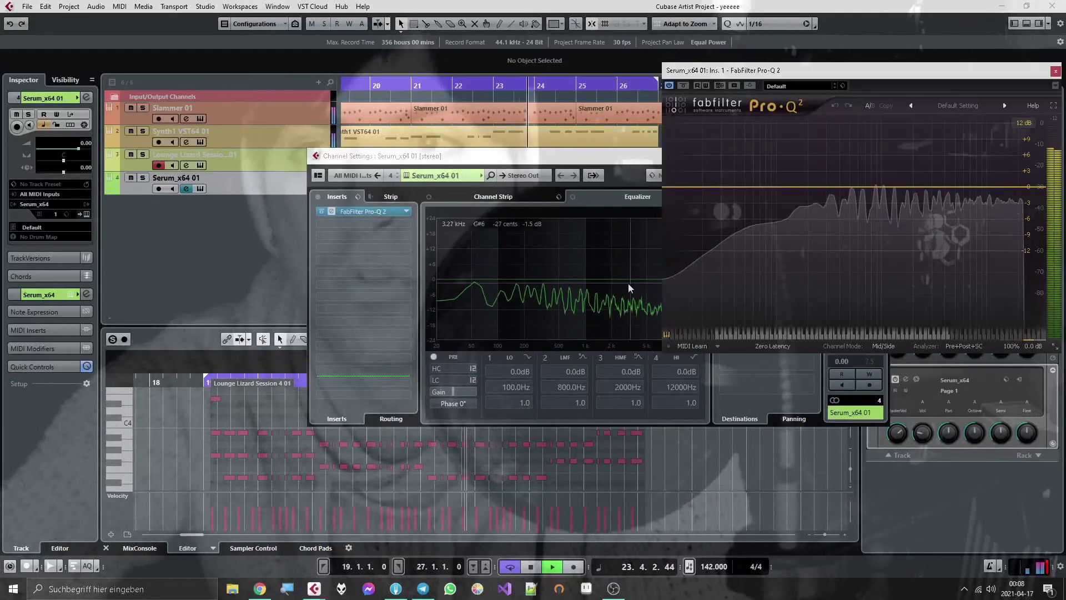
Shape the Serum sound with a low cut at about 227 Hz and a high cut at about 11.9 kHz.
{"action": "left_click", "coordinate": [711, 292]}
{"action": "left_click", "coordinate": [721, 328]}
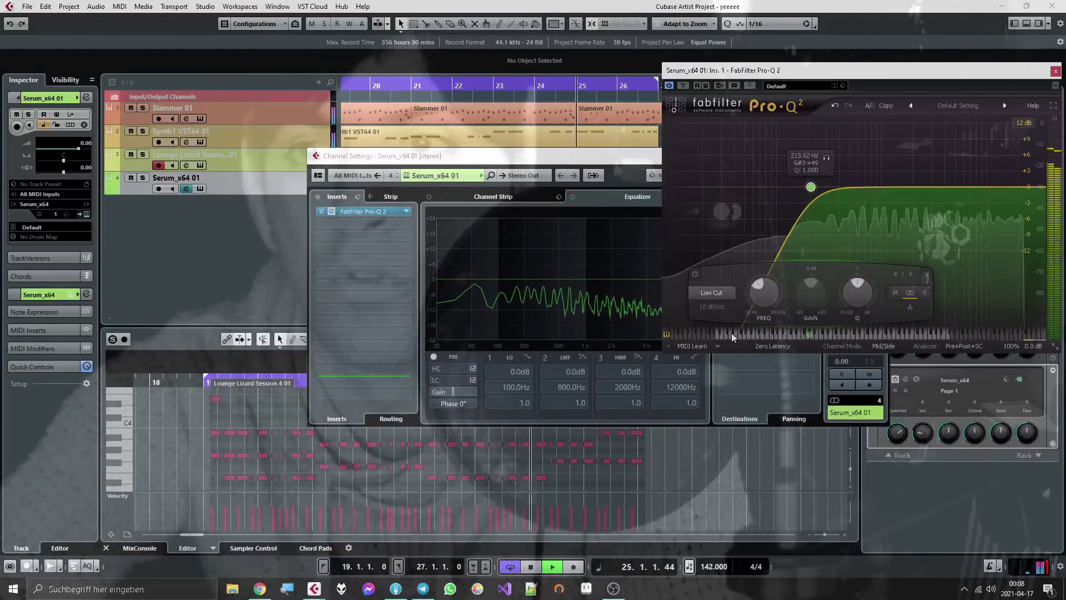
{"action": "left_click", "coordinate": [887, 186]}
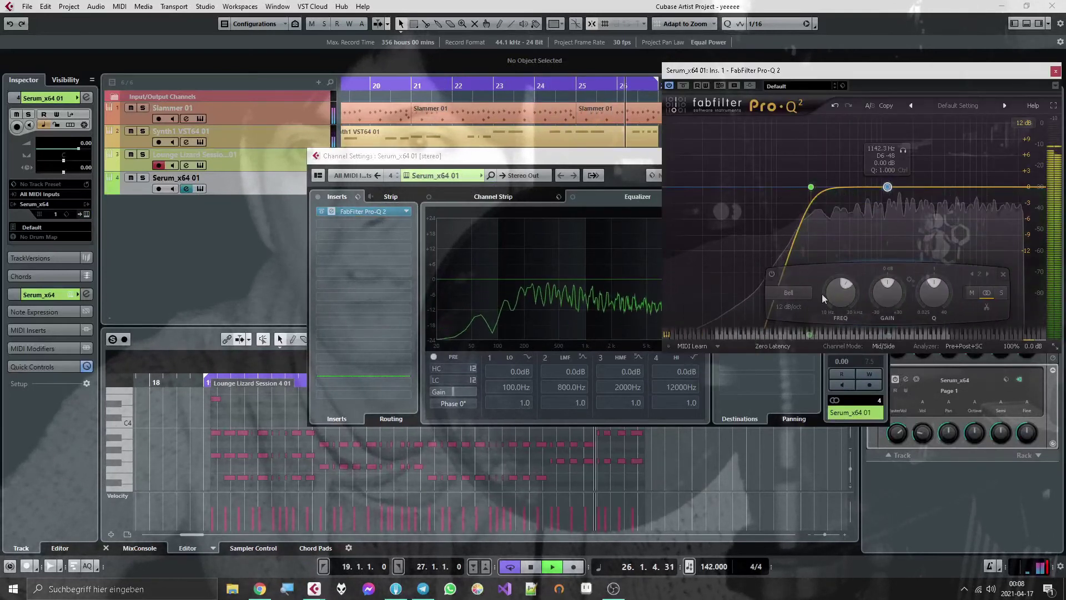
{"action": "left_click", "coordinate": [788, 293]}
{"action": "left_click", "coordinate": [804, 357]}
{"action": "left_click_drag", "start_coordinate": [887, 186], "coordinate": [988, 188]}
{"action": "left_click_drag", "start_coordinate": [810, 187], "coordinate": [813, 195]}
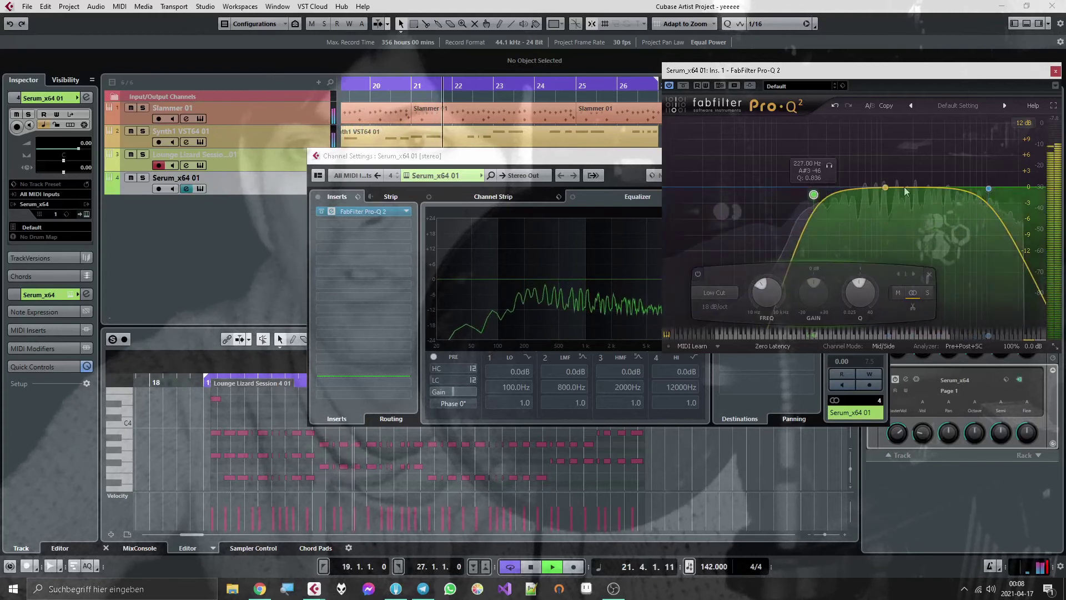
{"action": "left_click_drag", "start_coordinate": [988, 188], "coordinate": [992, 189]}
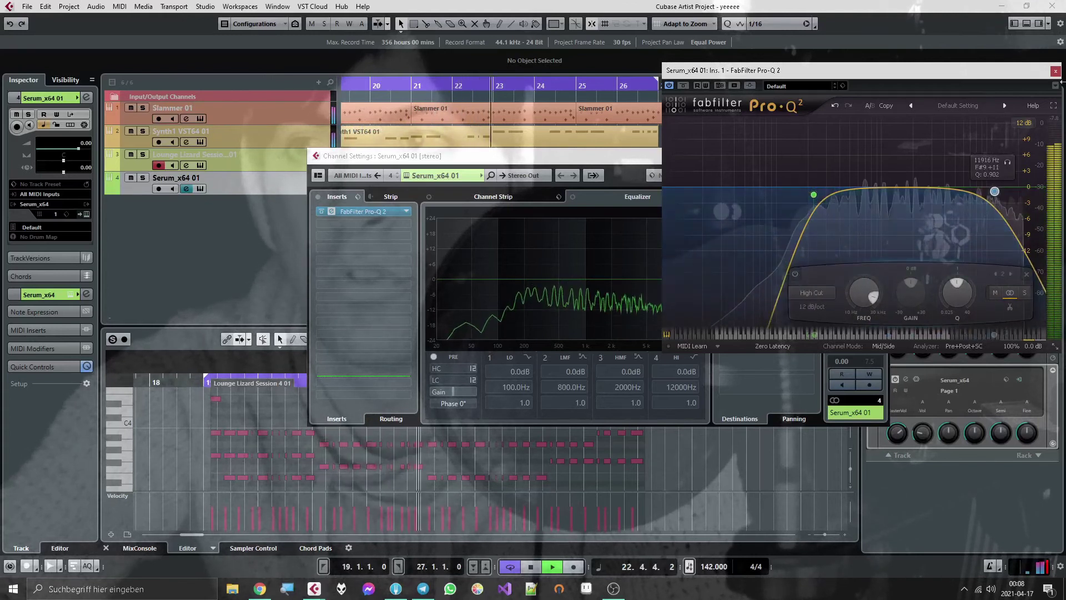
Lower the Serum channel's level to -6.24 dB and insert Raum in its second slot, adjusting the reverb's mix.
{"action": "left_click", "coordinate": [1055, 71]}
{"action": "left_click_drag", "start_coordinate": [835, 267], "coordinate": [838, 288]}
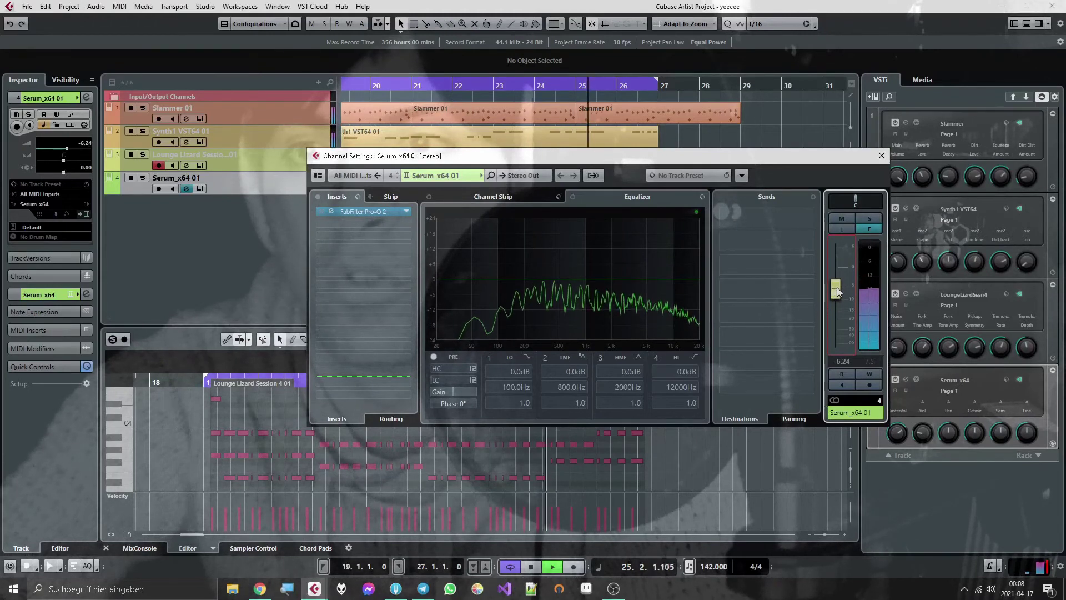
{"action": "left_click", "coordinate": [389, 224]}
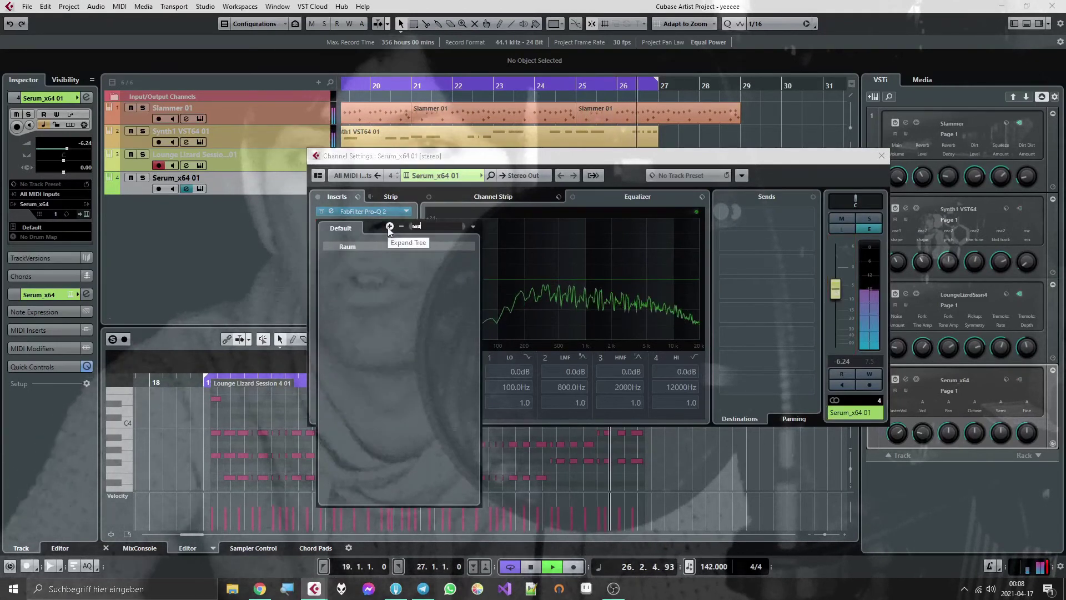
{"action": "key", "text": "Escape"}
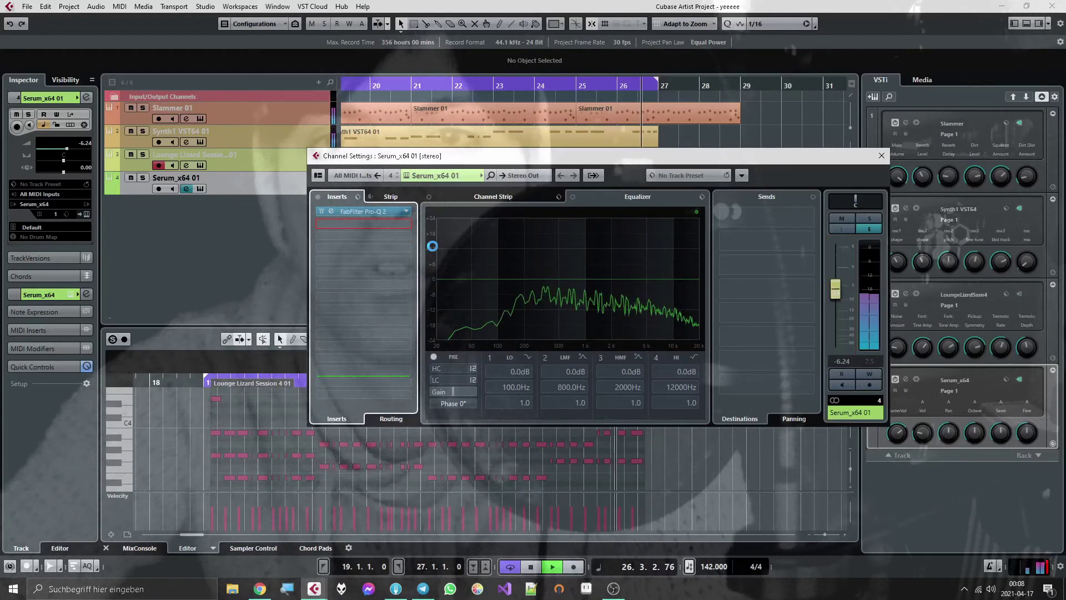
{"action": "left_click_drag", "start_coordinate": [493, 403], "coordinate": [493, 411]}
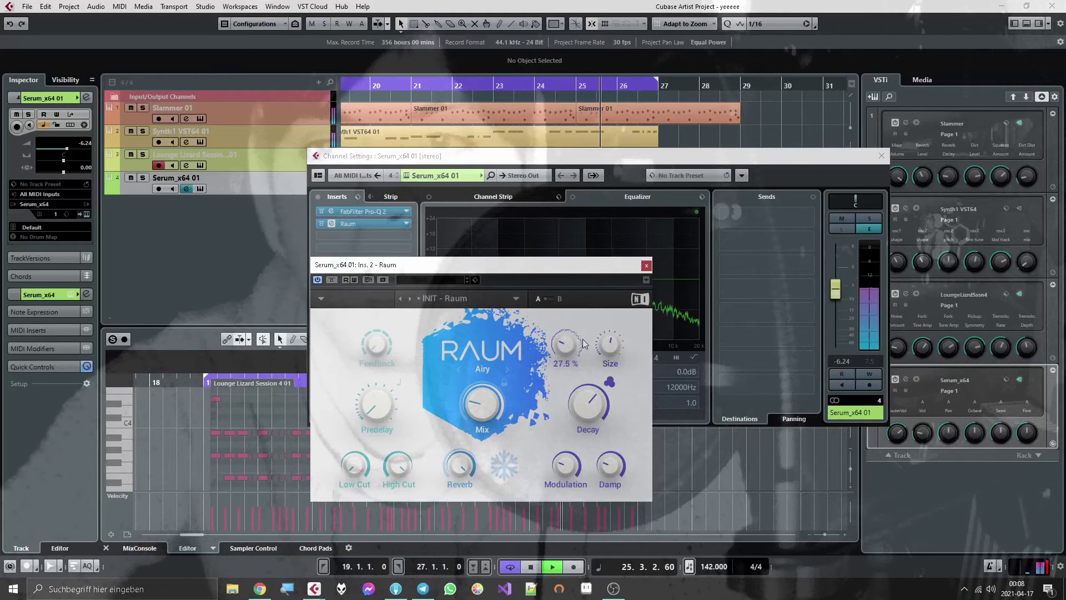
{"action": "left_click", "coordinate": [646, 266]}
Insert FabFilter Pro-C 2 in the Serum channel's third slot with a higher ratio, a threshold of about -20.95 dB and Opto style.
{"action": "left_click", "coordinate": [363, 232]}
{"action": "type", "text": "pro-c"}
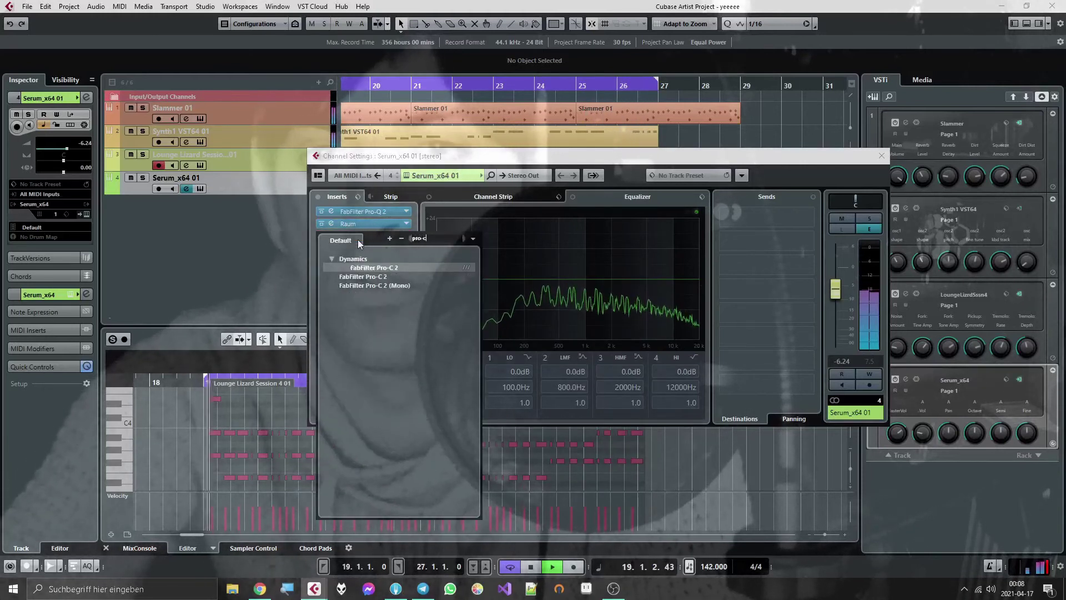
{"action": "key", "text": "Return"}
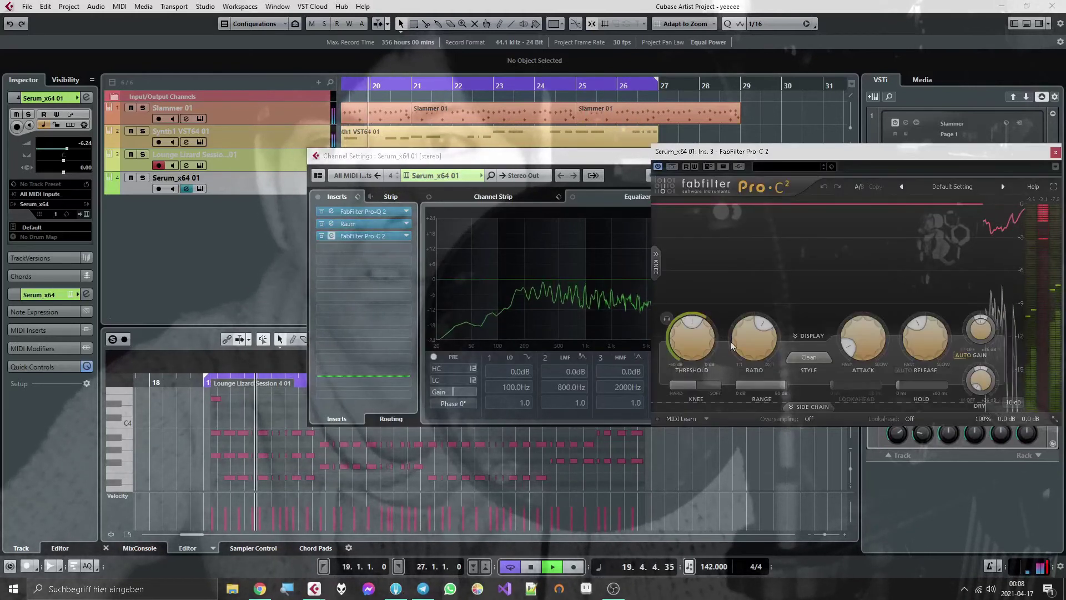
{"action": "left_click_drag", "start_coordinate": [760, 339], "coordinate": [760, 332]}
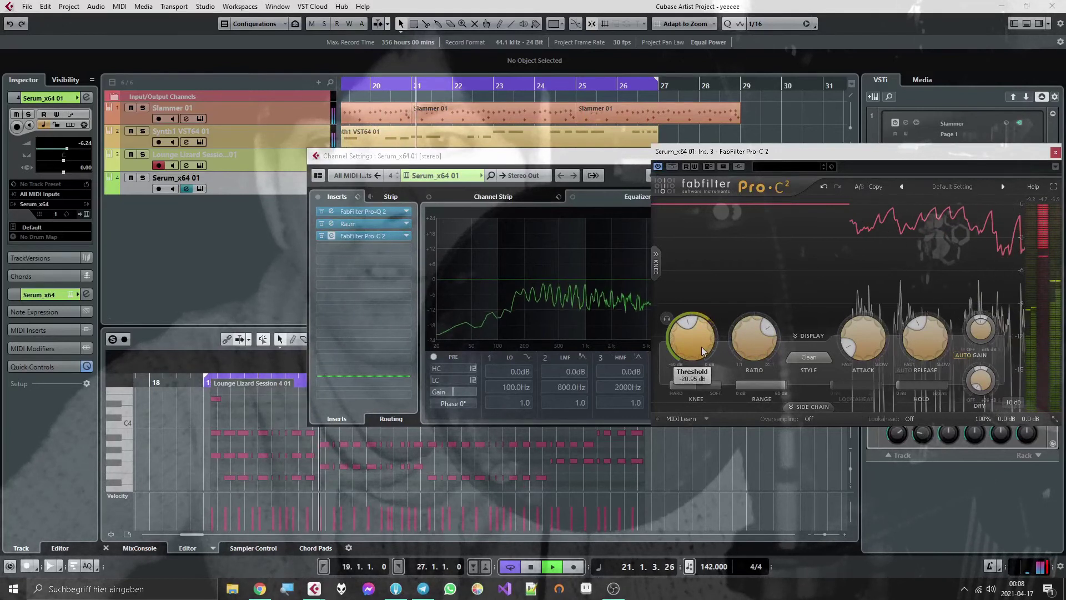
{"action": "left_click", "coordinate": [808, 357]}
{"action": "left_click", "coordinate": [820, 391]}
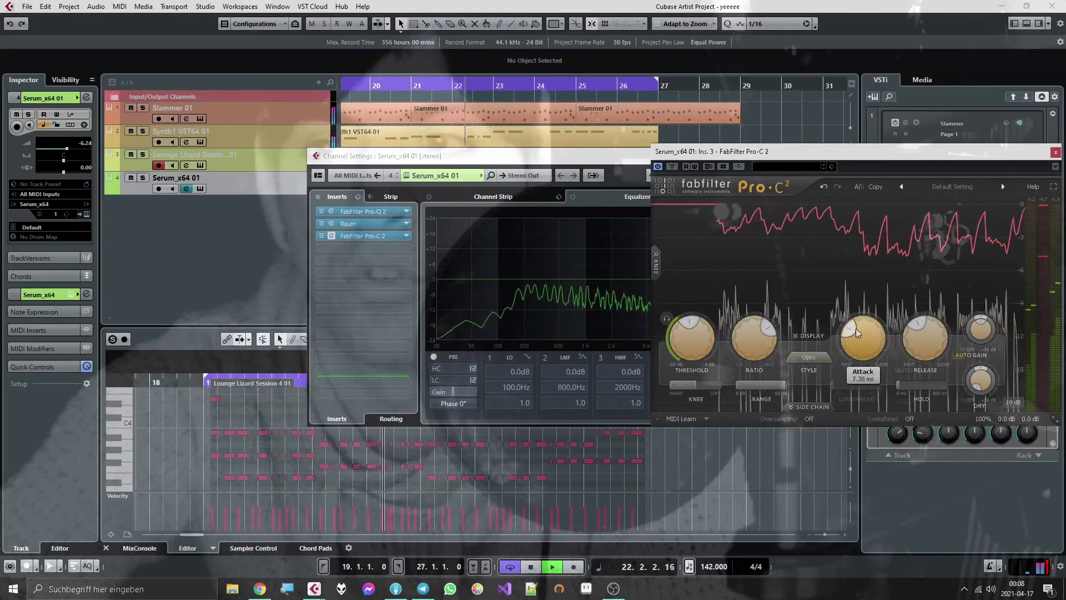
Set the Serum compressor's attack to about 1 ms and wet gain to about -1.2 dB, adjust its release, and close the channel settings.
{"action": "left_click_drag", "start_coordinate": [831, 324], "coordinate": [831, 333]}
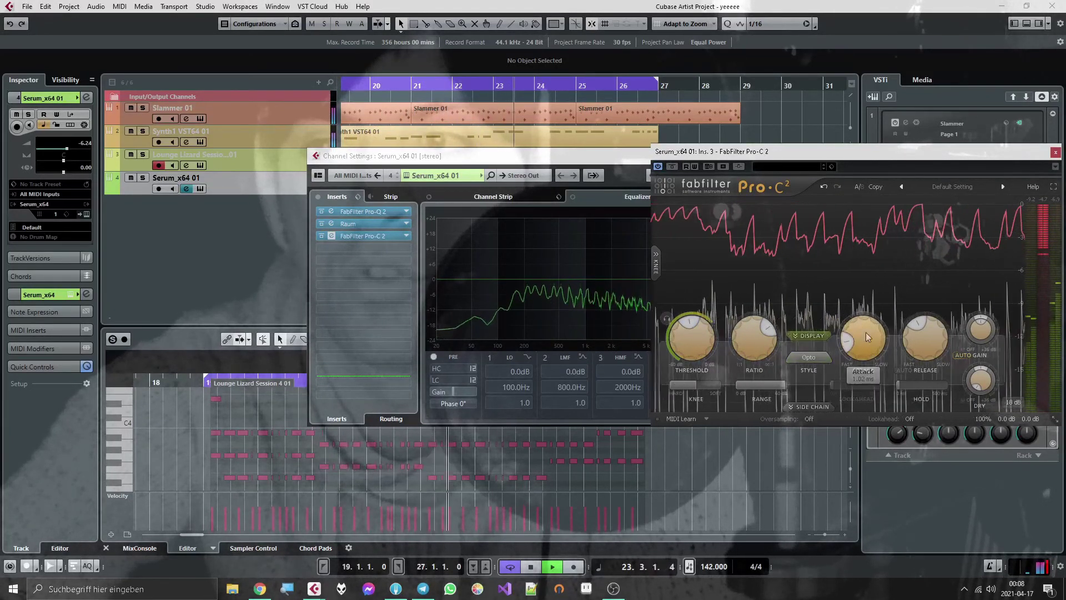
{"action": "left_click_drag", "start_coordinate": [913, 343], "coordinate": [915, 355]}
{"action": "left_click_drag", "start_coordinate": [980, 330], "coordinate": [982, 344]}
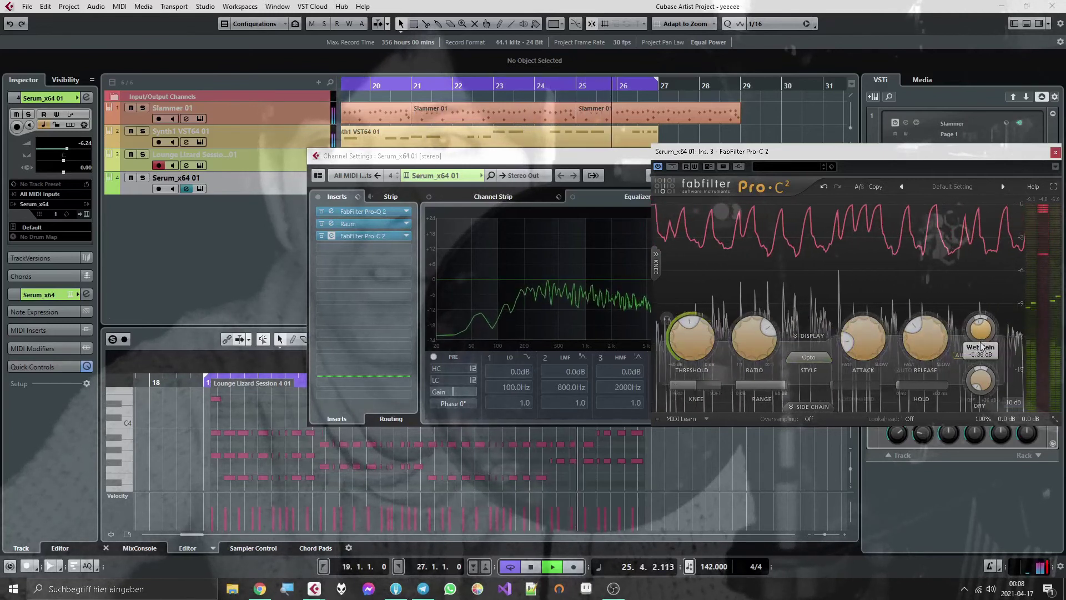
{"action": "left_click", "coordinate": [1054, 152]}
{"action": "left_click", "coordinate": [881, 155]}
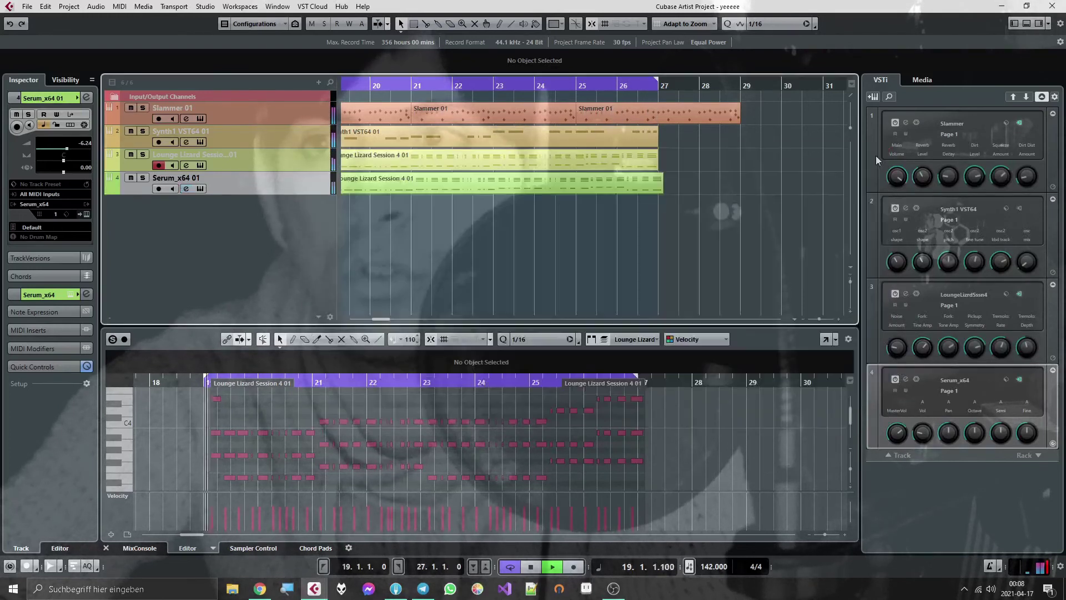
Open the Slammer track's channel settings and insert Spectre in the second slot.
{"action": "left_click", "coordinate": [194, 121]}
{"action": "left_click", "coordinate": [186, 119]}
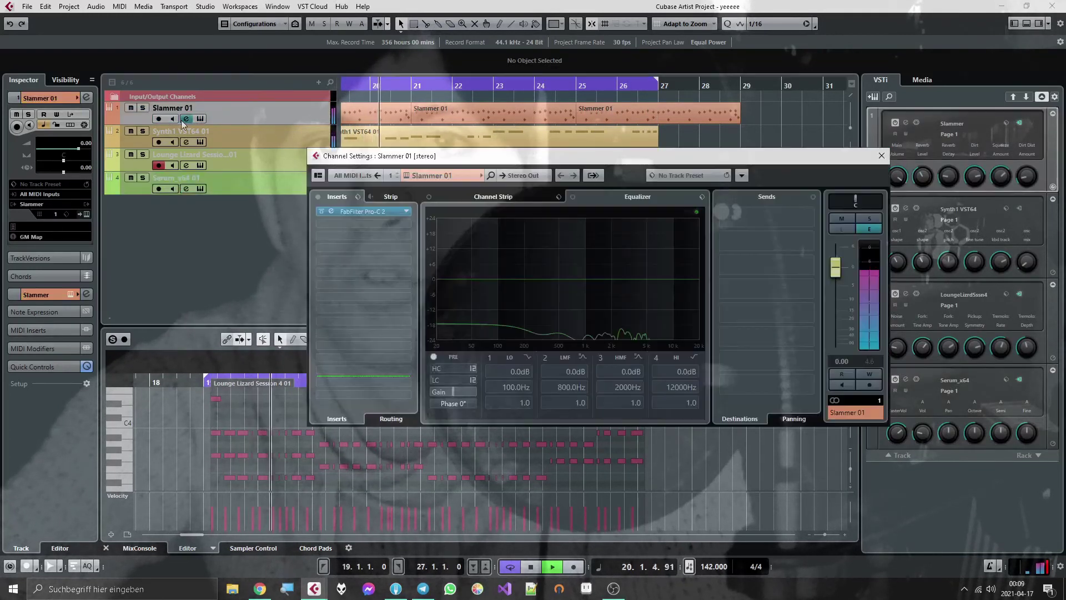
{"action": "left_click", "coordinate": [344, 225]}
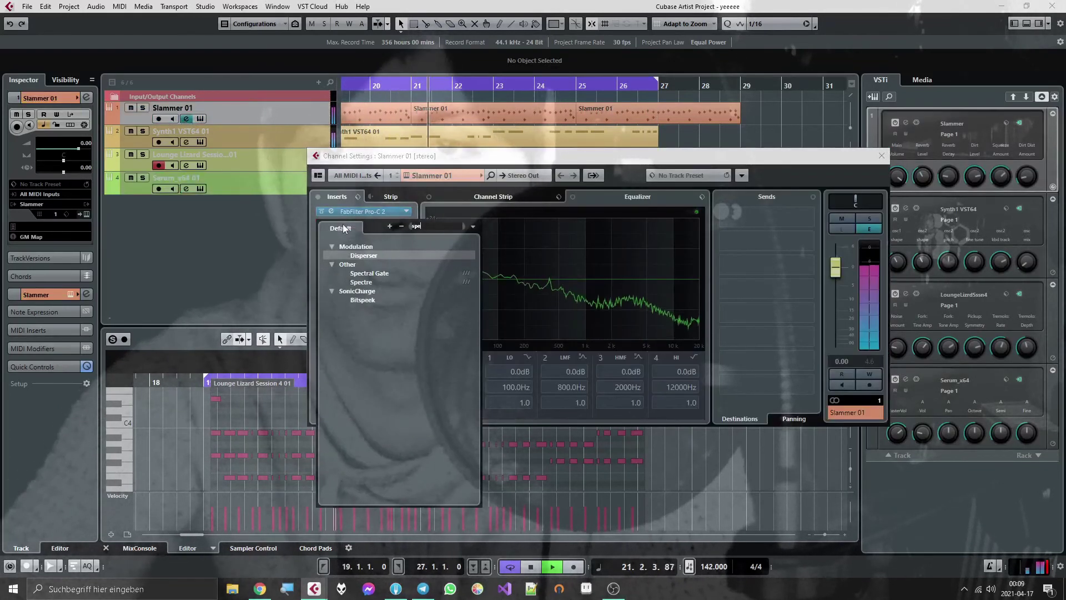
{"action": "key", "text": "Escape"}
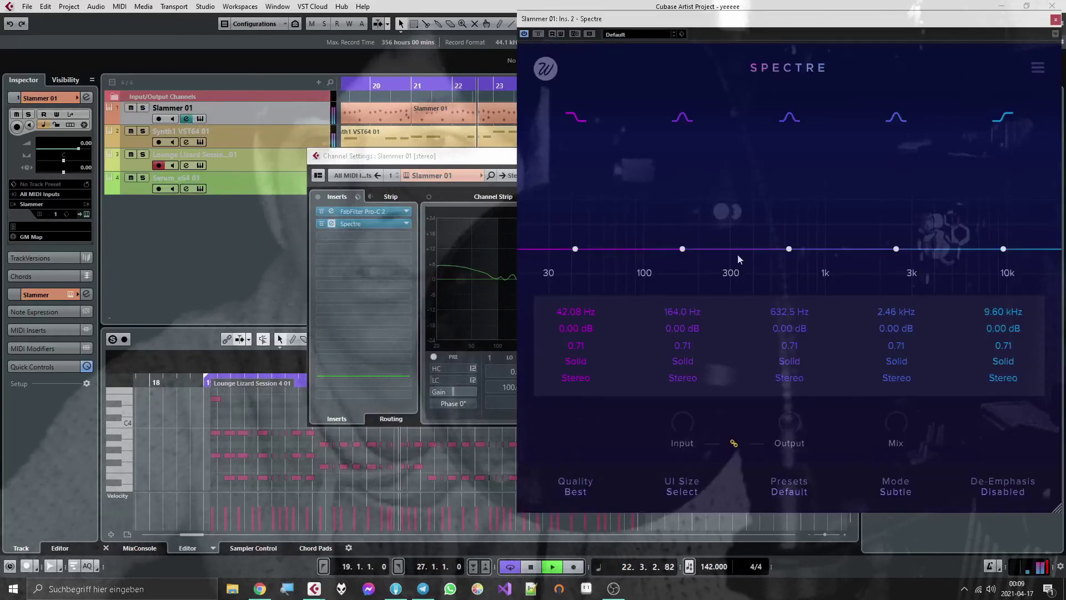
Boost Spectre's second band about 1.65 dB at 489 Hz in Mid mode and its third about 2 dB at 1.50 kHz, Q 1.03.
{"action": "left_click_drag", "start_coordinate": [682, 248], "coordinate": [765, 222]}
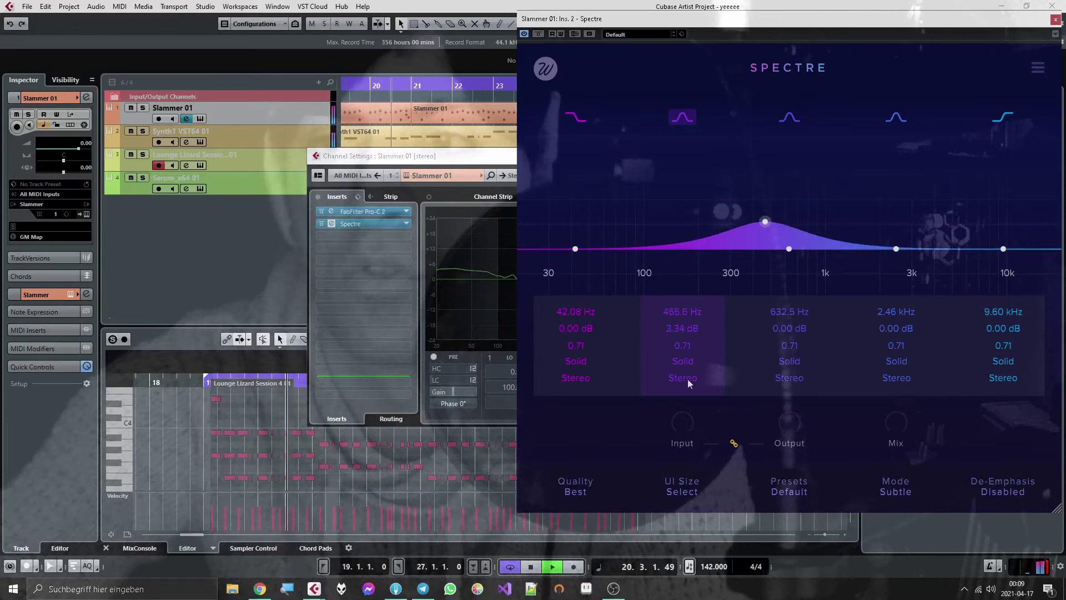
{"action": "mouse_move", "coordinate": [766, 225]}
{"action": "left_mouse_down"}
{"action": "mouse_move", "coordinate": [731, 220]}
{"action": "mouse_move", "coordinate": [769, 239]}
{"action": "left_mouse_up"}
{"action": "left_click_drag", "start_coordinate": [789, 249], "coordinate": [857, 234]}
{"action": "scroll", "coordinate": [880, 221], "scroll_direction": "down", "scroll_amount": 2}
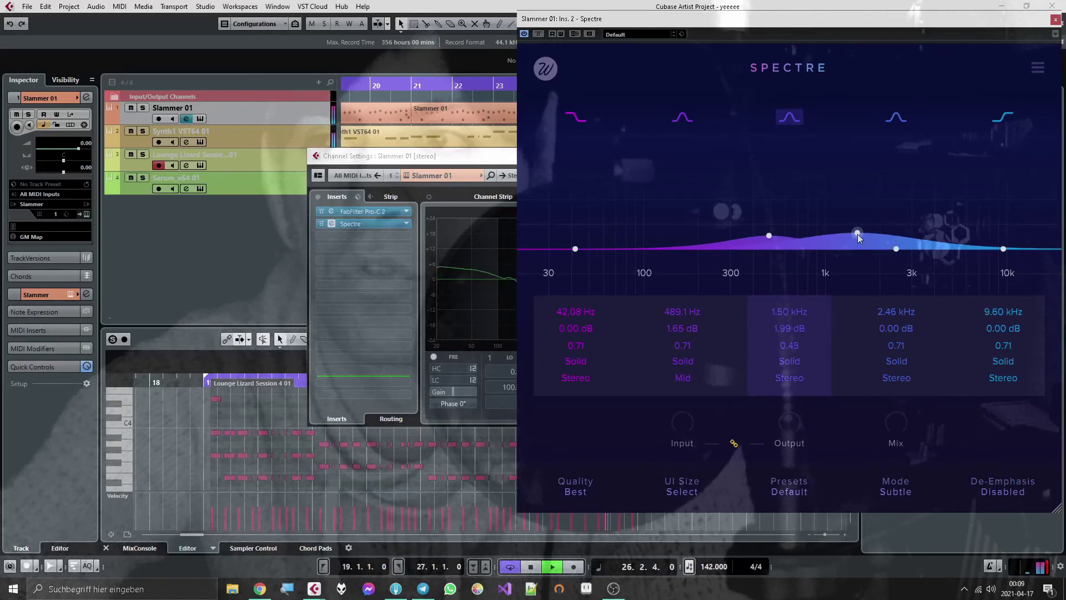
{"action": "scroll", "coordinate": [857, 234], "scroll_direction": "up", "scroll_amount": 4}
Boost Spectre at about 50 Hz, 9.41 kHz and 11.15 kHz (Tape), set the mix to about 43%, and close the Slammer channel settings.
{"action": "left_click_drag", "start_coordinate": [1003, 249], "coordinate": [1015, 230]}
{"action": "left_click_drag", "start_coordinate": [574, 217], "coordinate": [585, 215]}
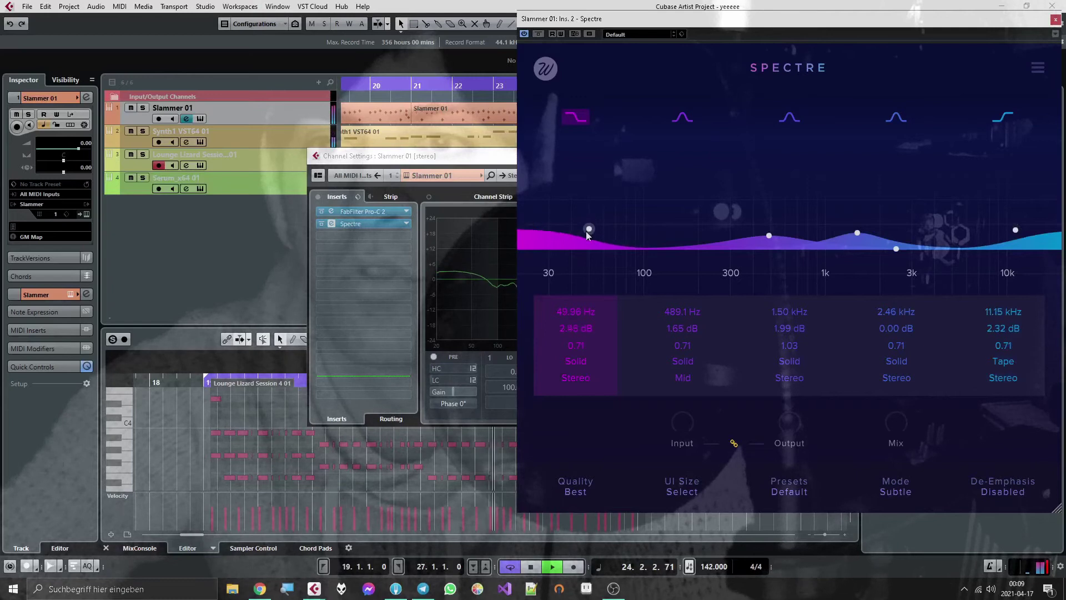
{"action": "left_click_drag", "start_coordinate": [896, 249], "coordinate": [1000, 241]}
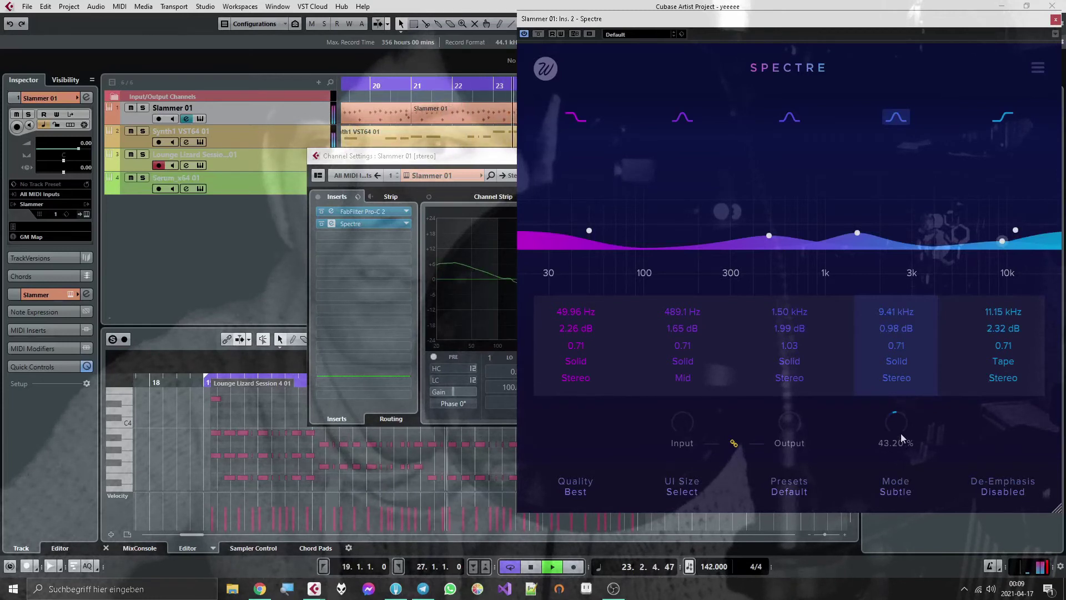
{"action": "left_click", "coordinate": [1053, 21]}
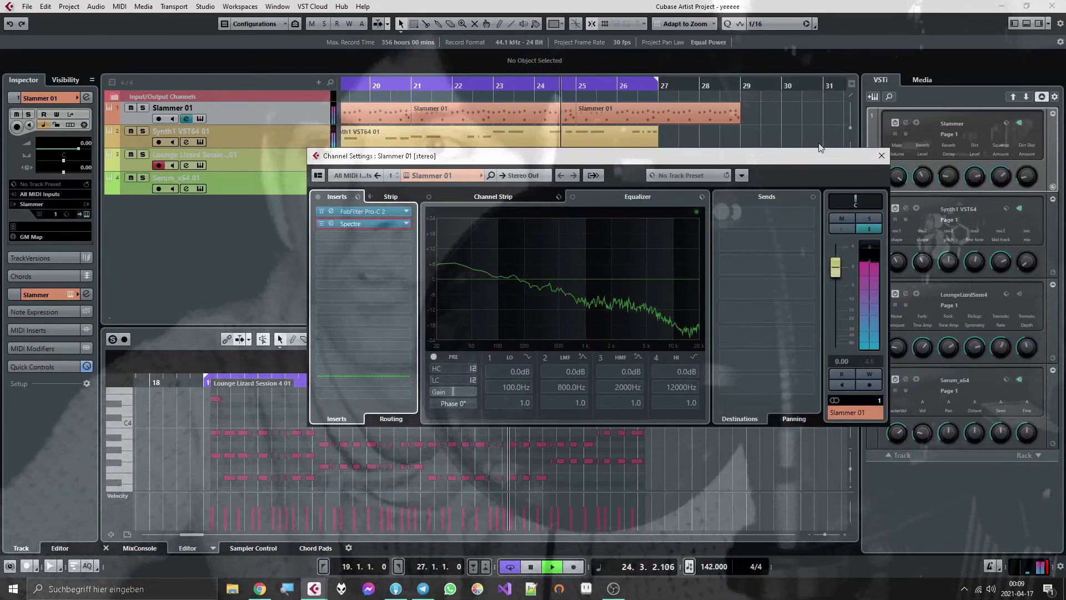
{"action": "left_click", "coordinate": [880, 151]}
Open the Stereo Out channel settings from the MixConsole and insert FabFilter Pro-L 2 in the first slot.
{"action": "key", "text": "alt+F3"}
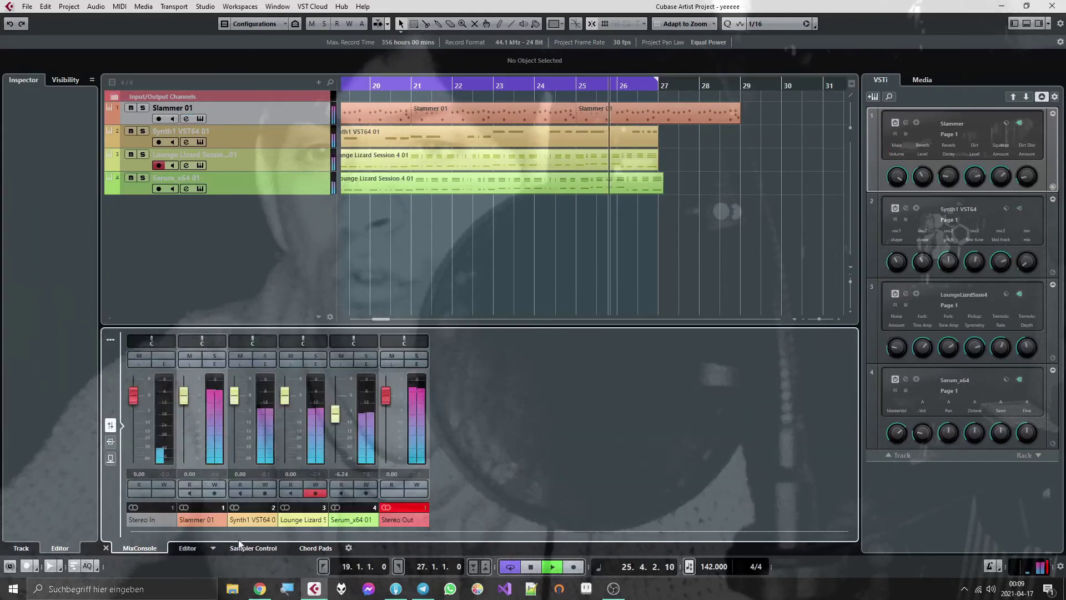
{"action": "left_click", "coordinate": [422, 366]}
{"action": "left_click", "coordinate": [325, 205]}
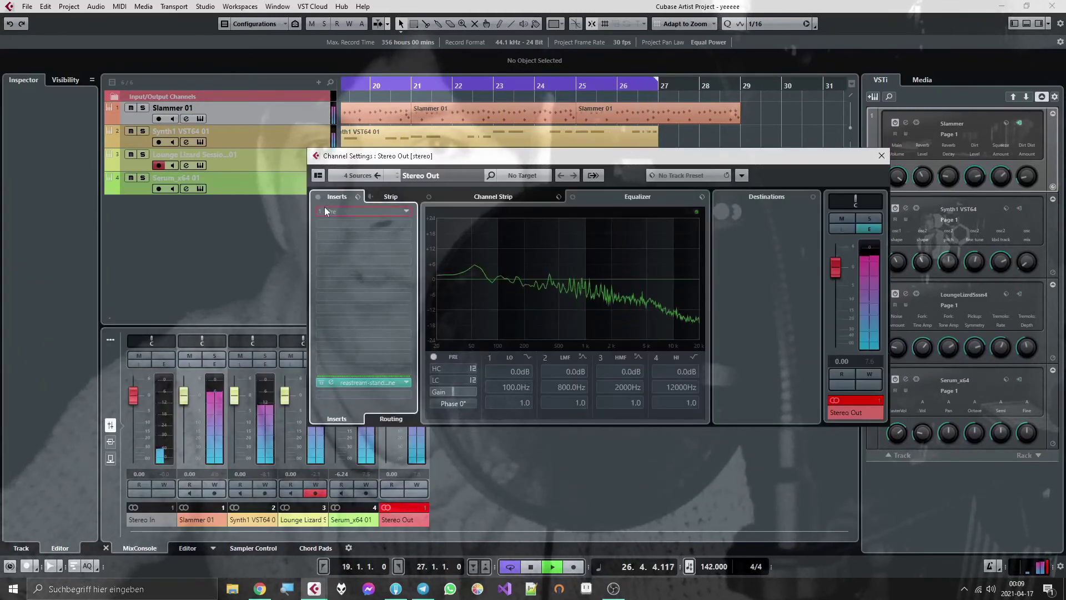
{"action": "type", "text": "pro-l"}
{"action": "key", "text": "Return"}
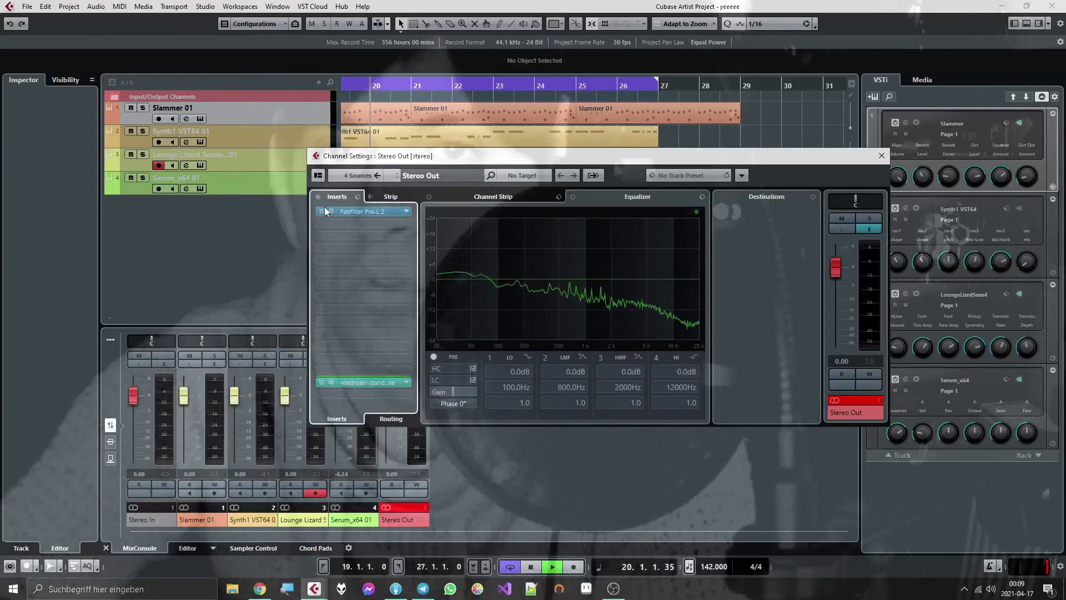
Set Pro-L 2's gain to about +2.7 dB, lengthen its attack and set the output level to -1 dB.
{"action": "left_click_drag", "start_coordinate": [227, 370], "coordinate": [224, 261]}
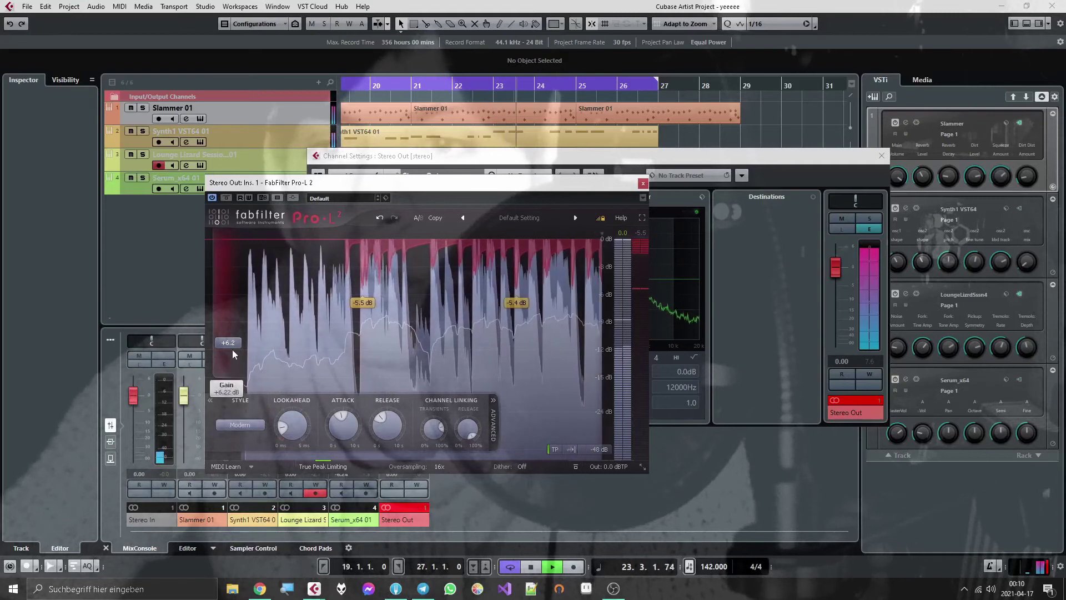
{"action": "mouse_move", "coordinate": [609, 465]}
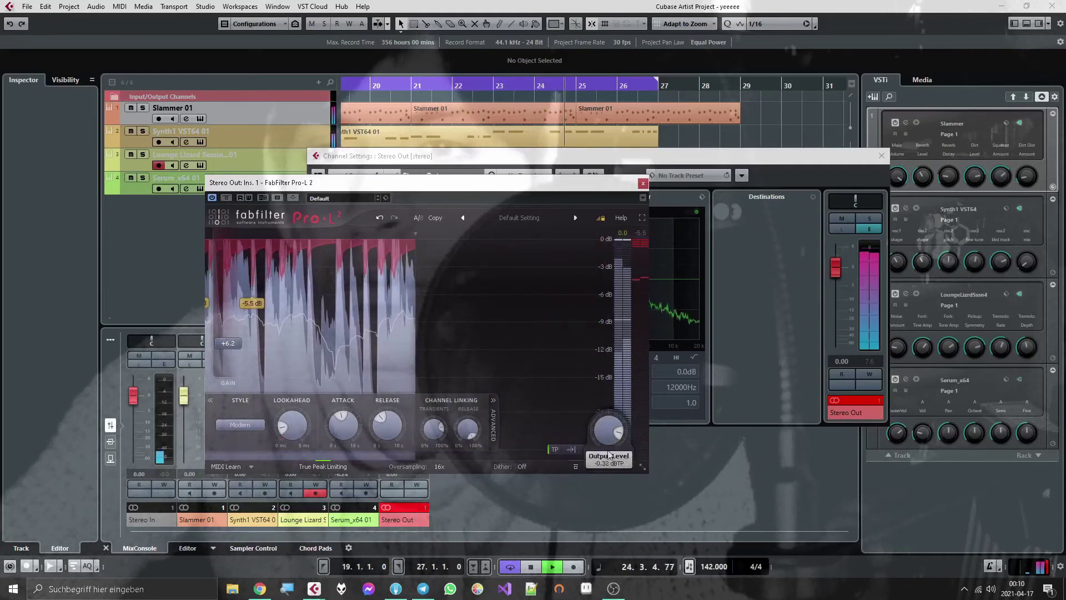
{"action": "left_click_drag", "start_coordinate": [608, 464], "coordinate": [605, 438]}
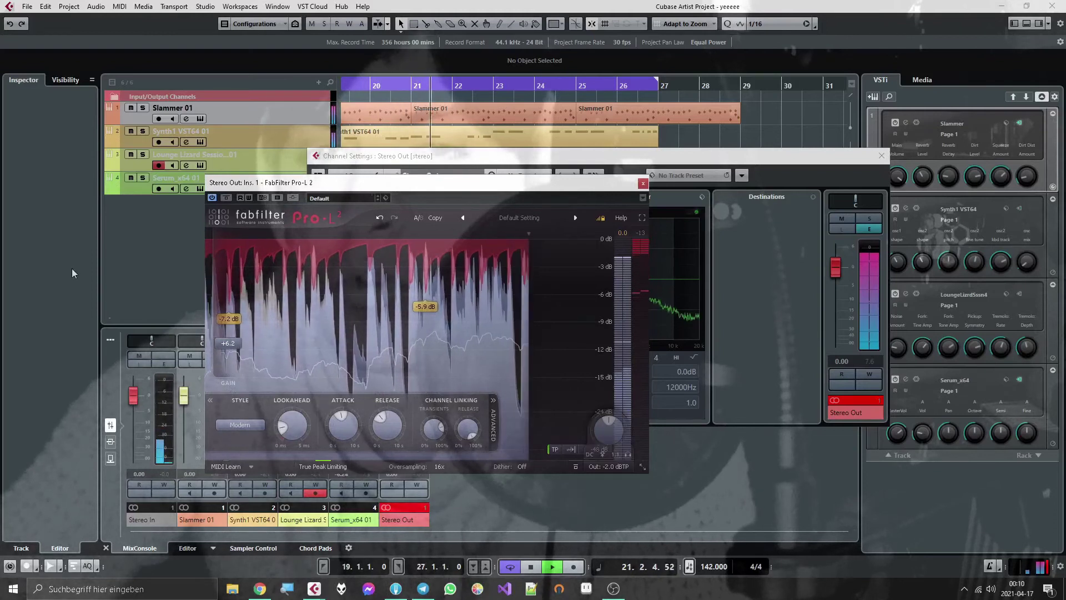
{"action": "mouse_move", "coordinate": [226, 358]}
{"action": "left_click_drag", "start_coordinate": [227, 358], "coordinate": [226, 374]}
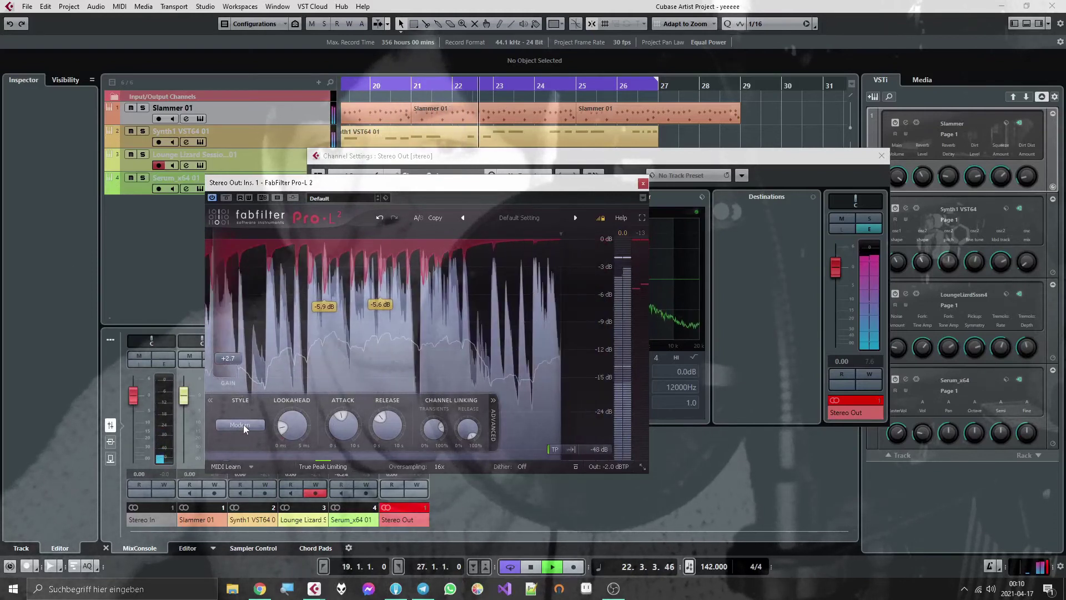
{"action": "mouse_move", "coordinate": [342, 432]}
{"action": "scroll", "coordinate": [341, 432], "scroll_direction": "up", "scroll_amount": 5}
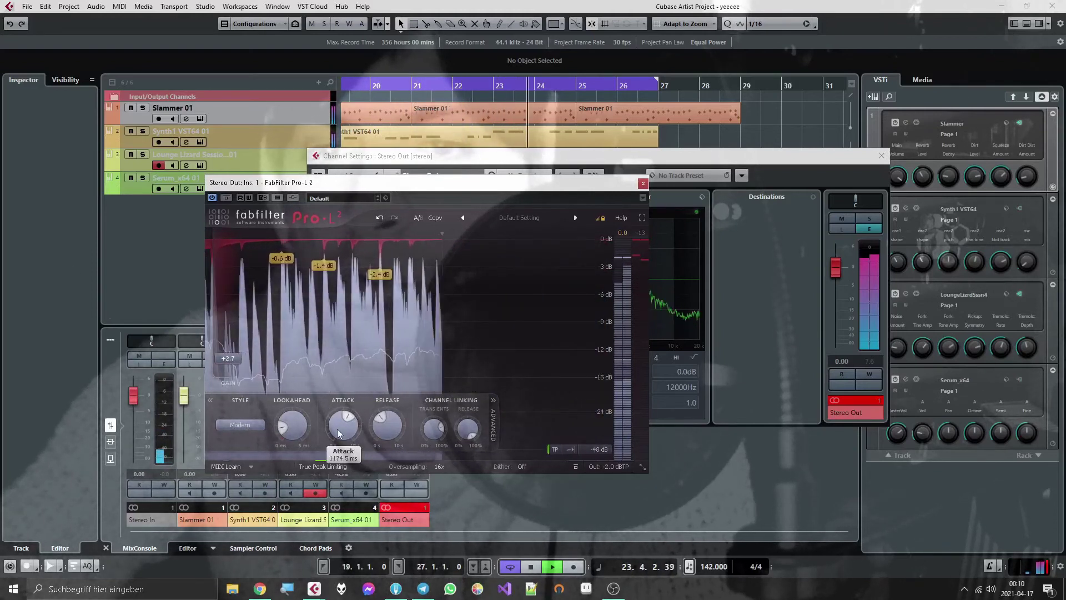
{"action": "mouse_move", "coordinate": [609, 435]}
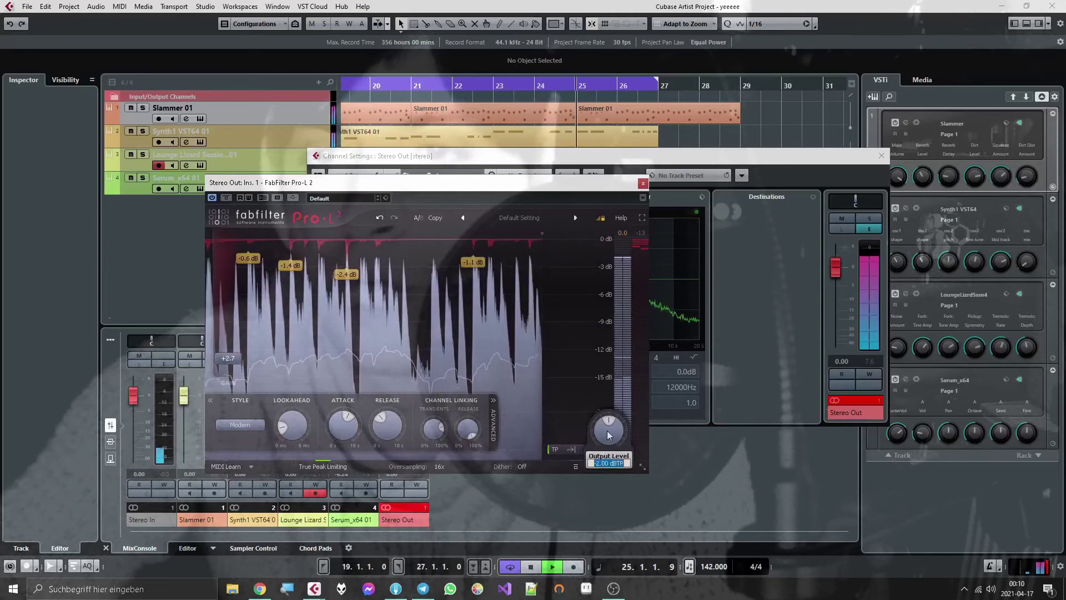
Set the Stereo Out level to -5 dB and raise the limiter's gain to about +3.6 dB.
{"action": "left_click", "coordinate": [843, 373]}
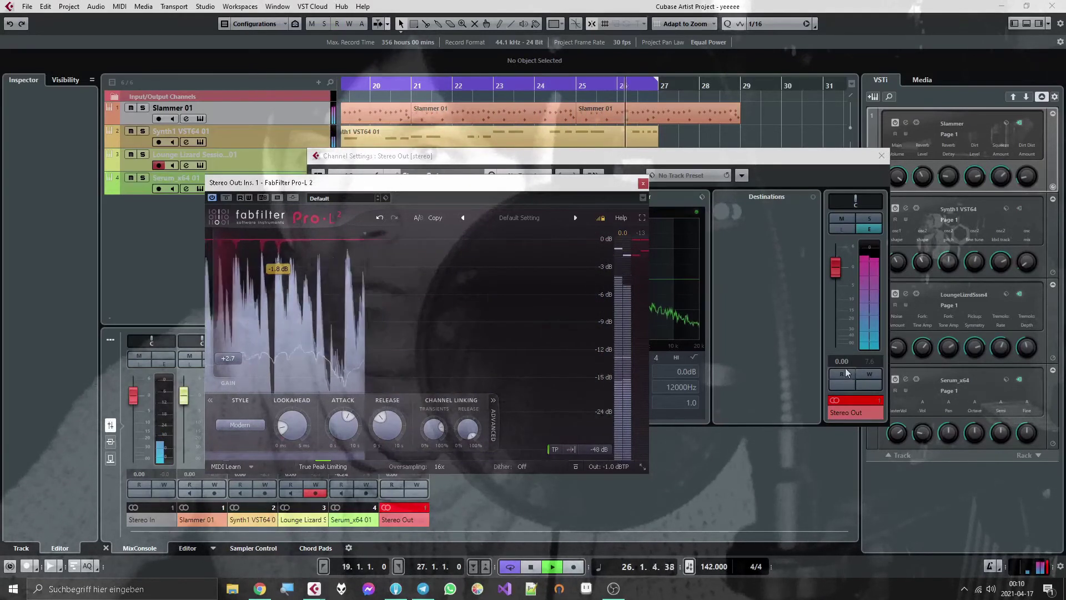
{"action": "left_click", "coordinate": [842, 373]}
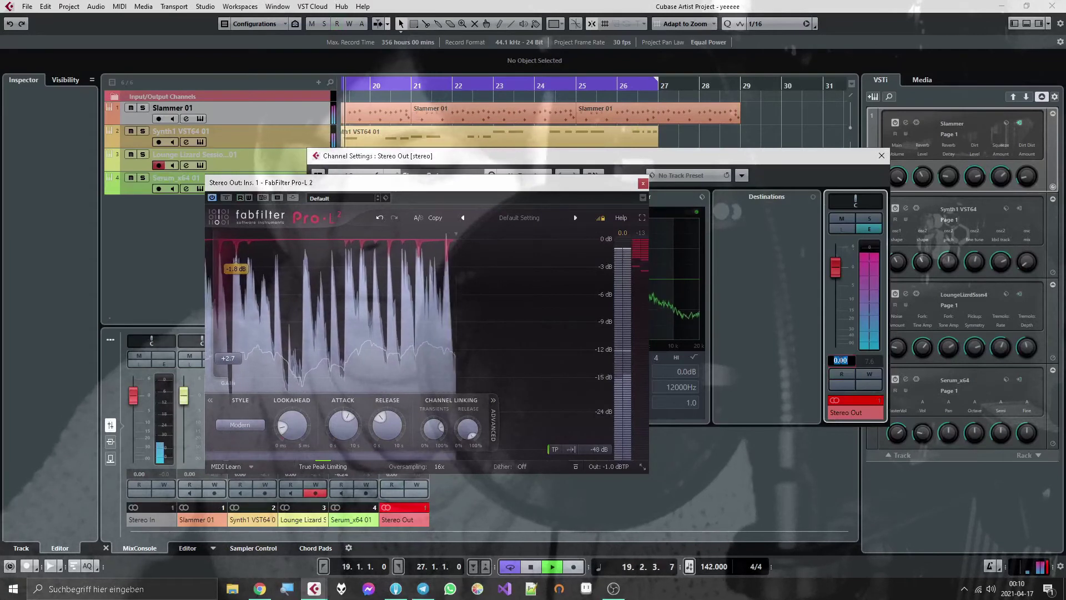
{"action": "left_click", "coordinate": [841, 360]}
{"action": "type", "text": "-5"}
{"action": "key", "text": "Return"}
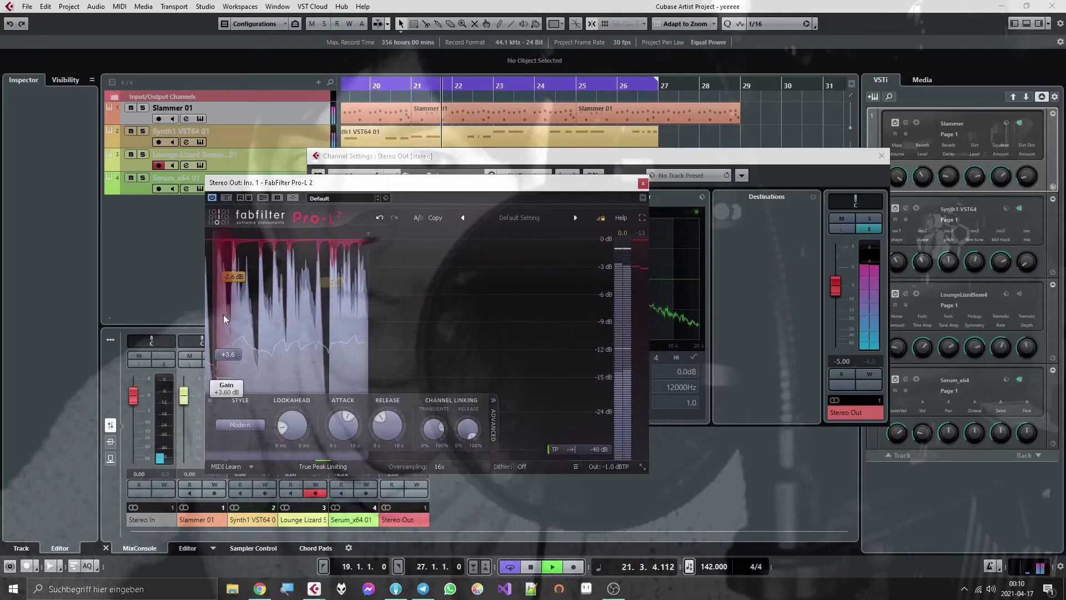
Set the Stereo Out level to -4 dB and close the channel settings and the limiter.
{"action": "mouse_move", "coordinate": [347, 430]}
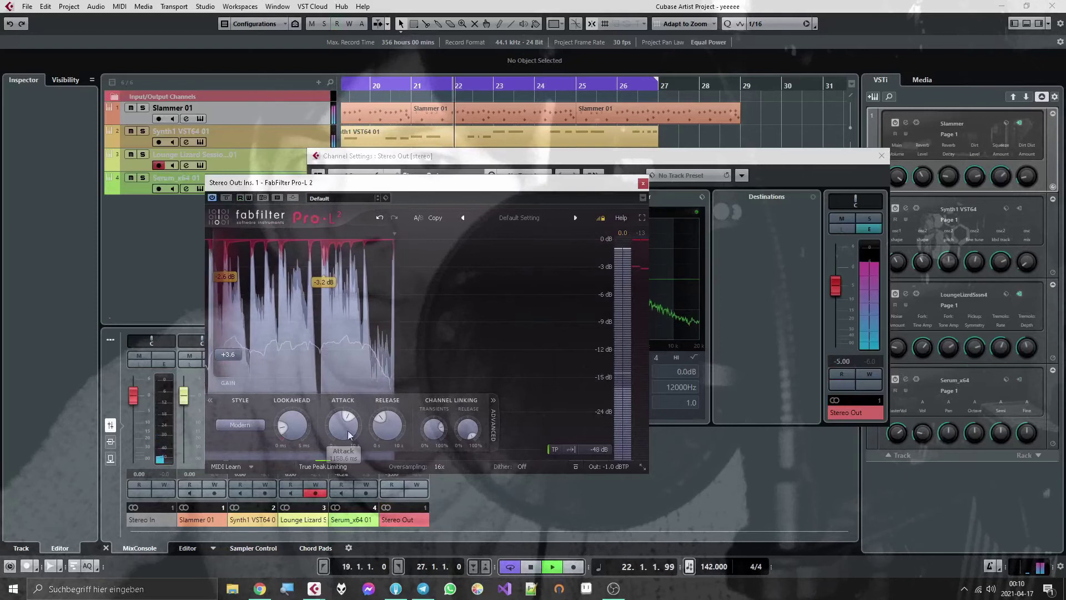
{"action": "left_click", "coordinate": [841, 362]}
{"action": "type", "text": "-4"}
{"action": "key", "text": "Return"}
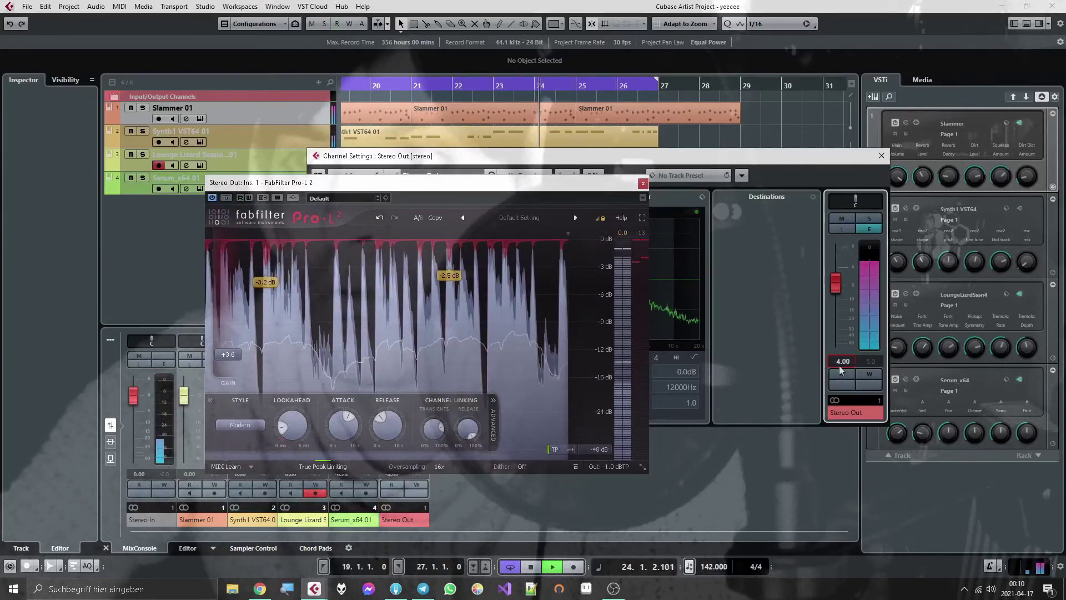
{"action": "left_click", "coordinate": [880, 156]}
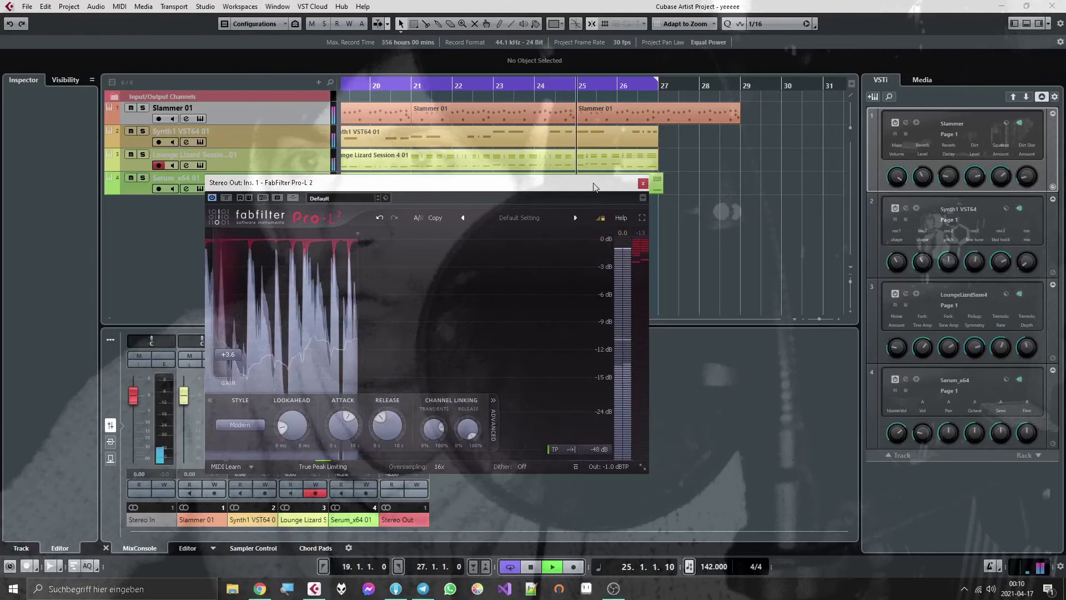
{"action": "left_click", "coordinate": [642, 183]}
Add a group channel track below the Serum track in the project.
{"action": "right_click", "coordinate": [248, 176]}
{"action": "right_click", "coordinate": [187, 210]}
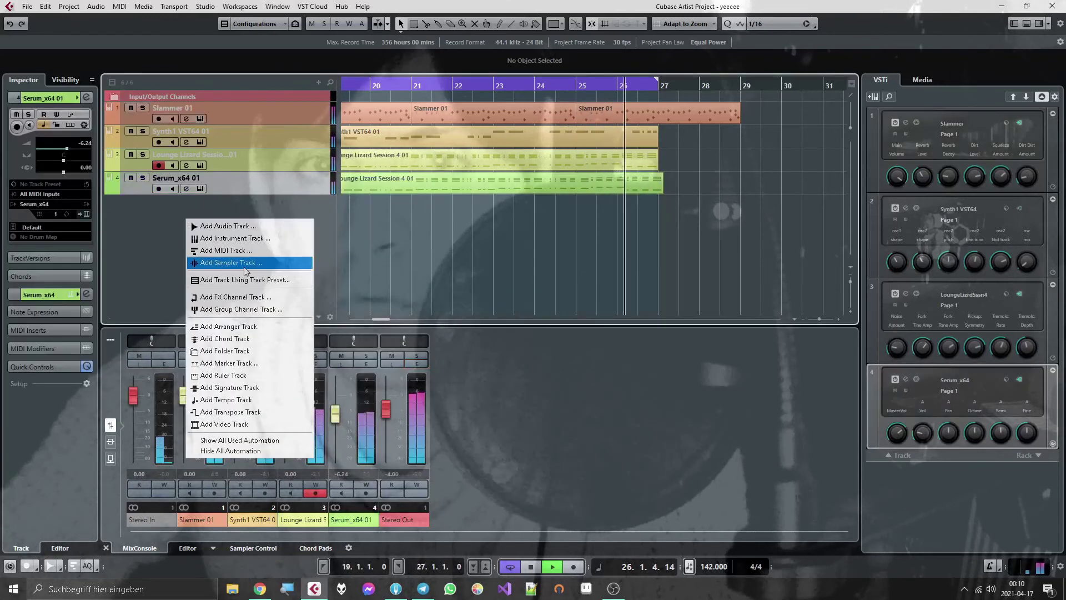
{"action": "left_click", "coordinate": [250, 305]}
{"action": "left_click", "coordinate": [709, 299]}
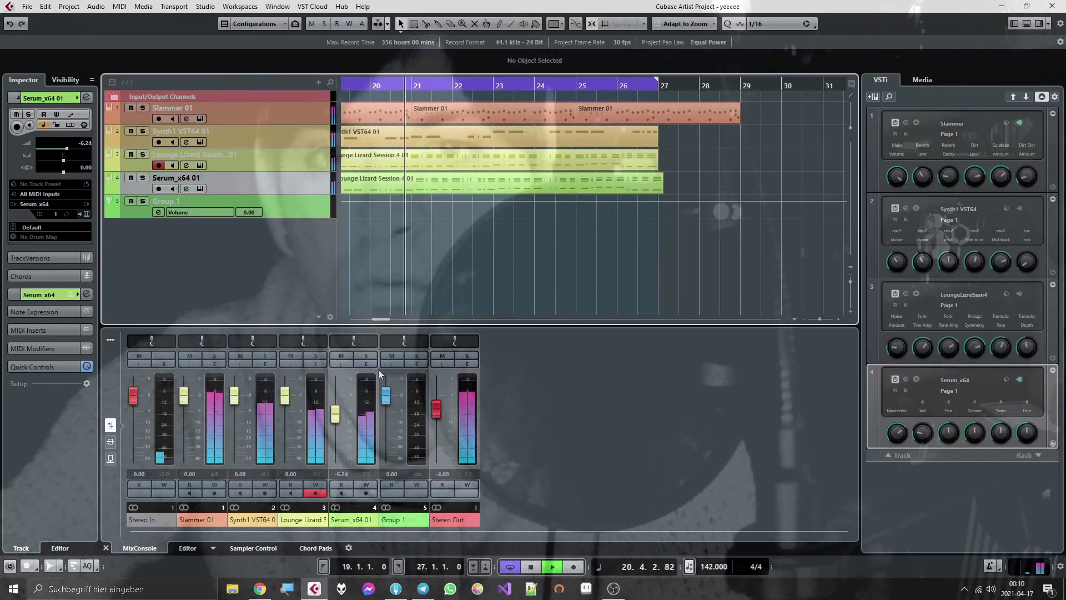
Route the outputs of the Serum and Lounge Lizard channels to Group 1 in their channel settings.
{"action": "left_click", "coordinate": [362, 365]}
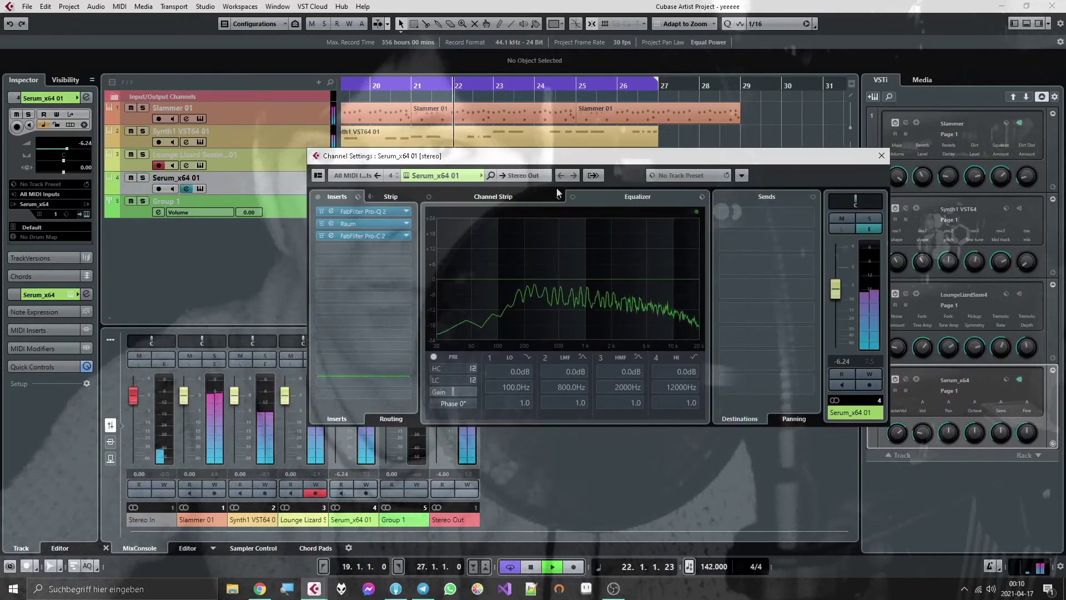
{"action": "left_click", "coordinate": [532, 176]}
{"action": "left_click", "coordinate": [558, 260]}
{"action": "left_click", "coordinate": [225, 155]}
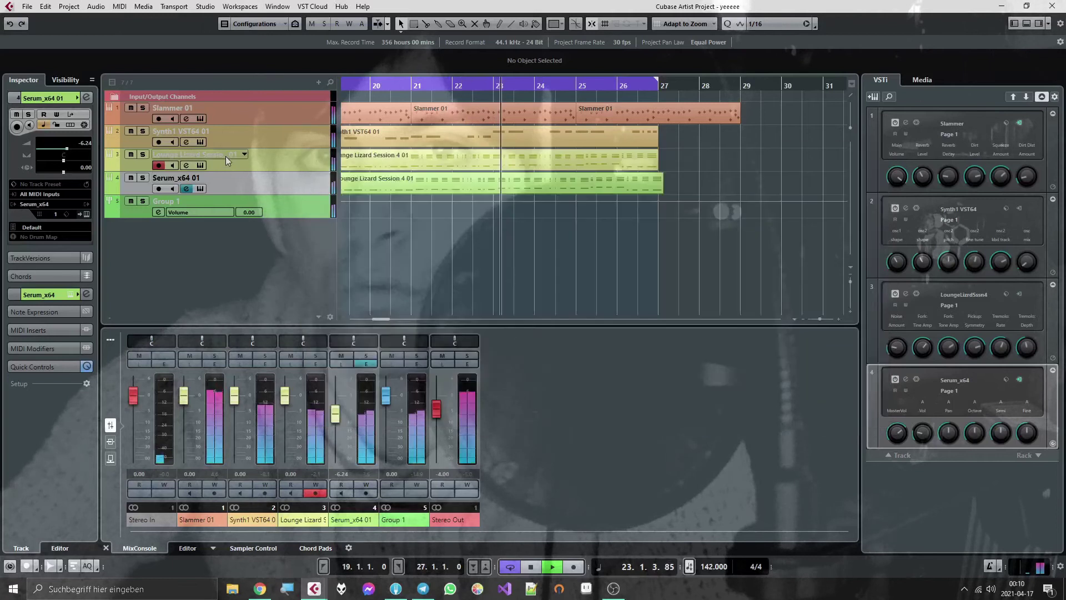
{"action": "left_click", "coordinate": [186, 165]}
{"action": "left_click", "coordinate": [519, 175]}
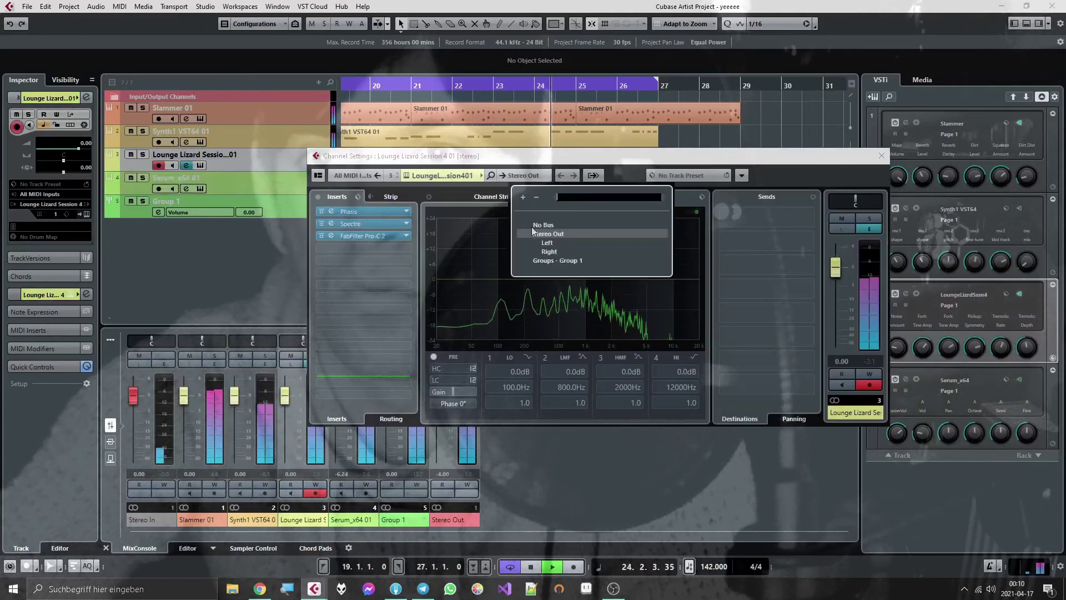
Rename the Synth1, Lounge Lizard, Serum and Group 1 tracks as bass, rhodes, supersaw and group.
{"action": "double_click", "coordinate": [211, 131]}
{"action": "type", "text": "bass"}
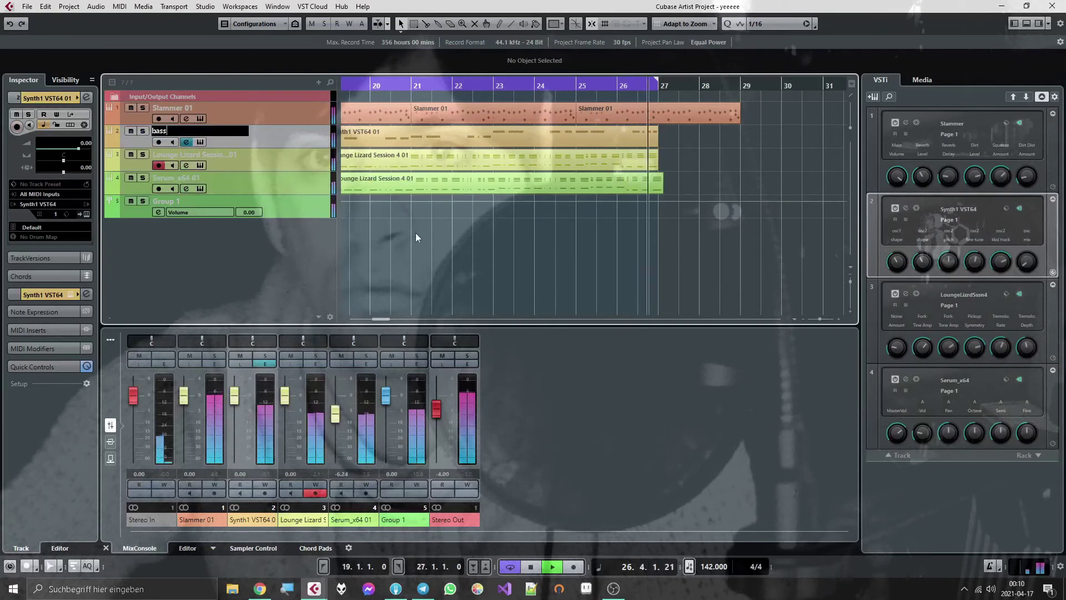
{"action": "key", "text": "Return"}
{"action": "double_click", "coordinate": [194, 157]}
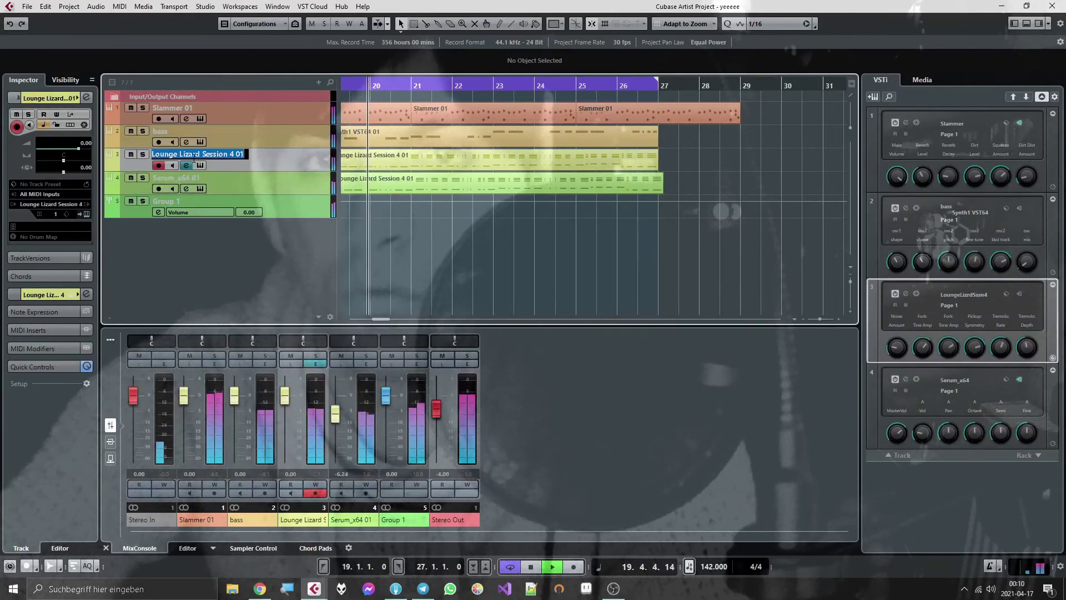
{"action": "type", "text": "rhodes"}
{"action": "key", "text": "Return"}
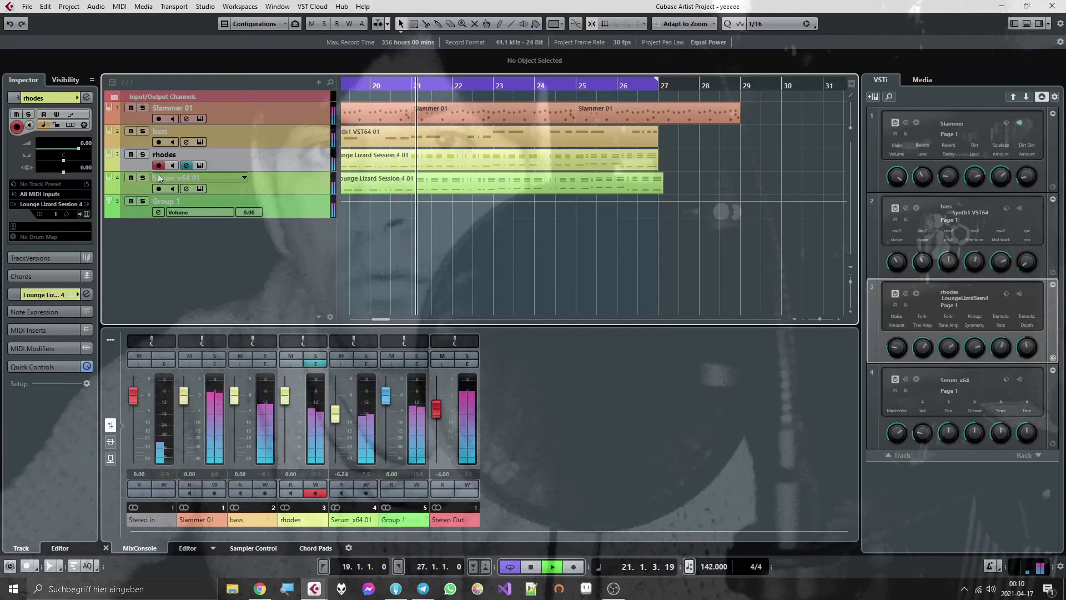
{"action": "double_click", "coordinate": [183, 177]}
{"action": "type", "text": "supersaw"}
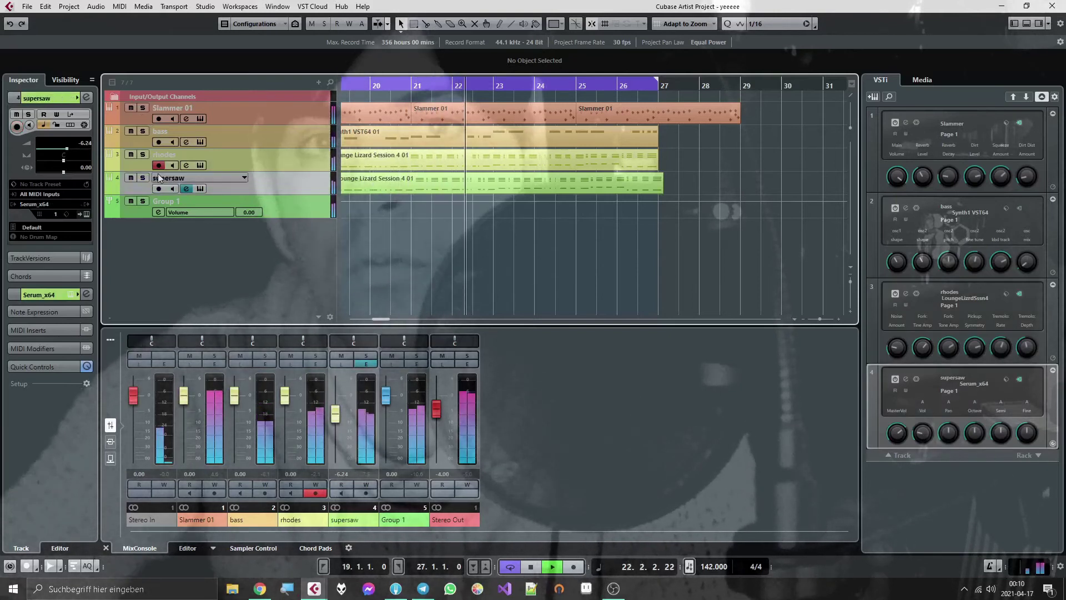
{"action": "key", "text": "Tab"}
{"action": "type", "text": "group"}
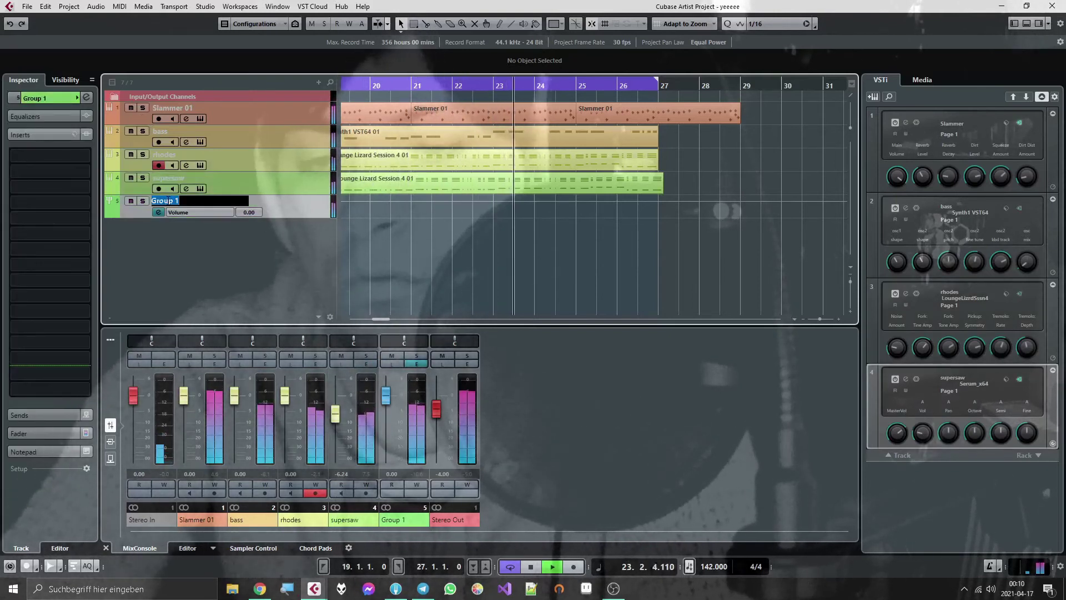
{"action": "key", "text": "Return"}
Insert Echobode in the first insert slot of the group track.
{"action": "left_click", "coordinate": [39, 158]}
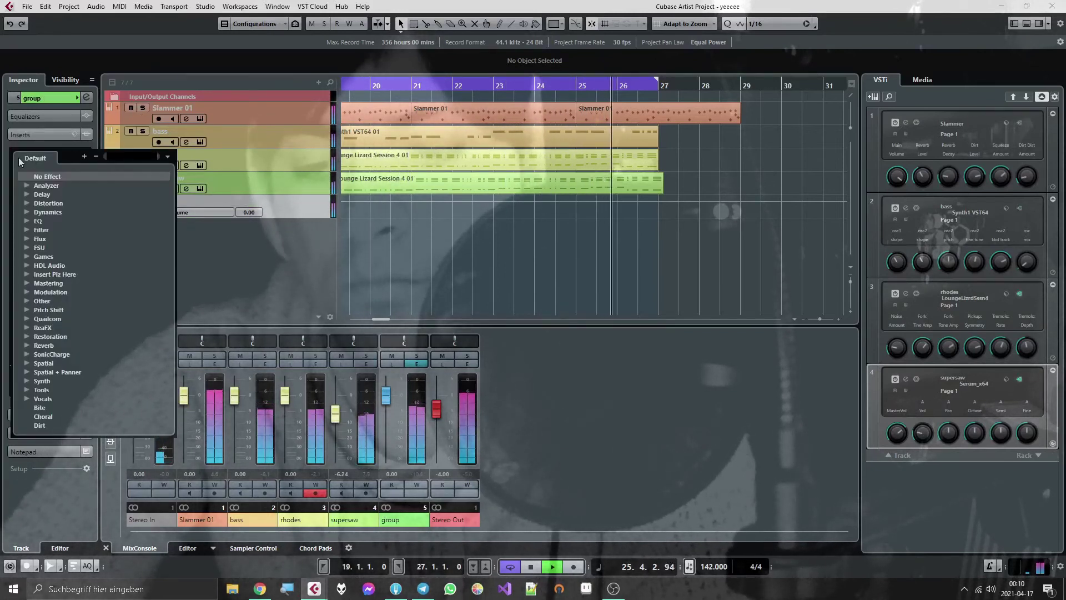
{"action": "type", "text": "echobo"}
{"action": "key", "text": "Return"}
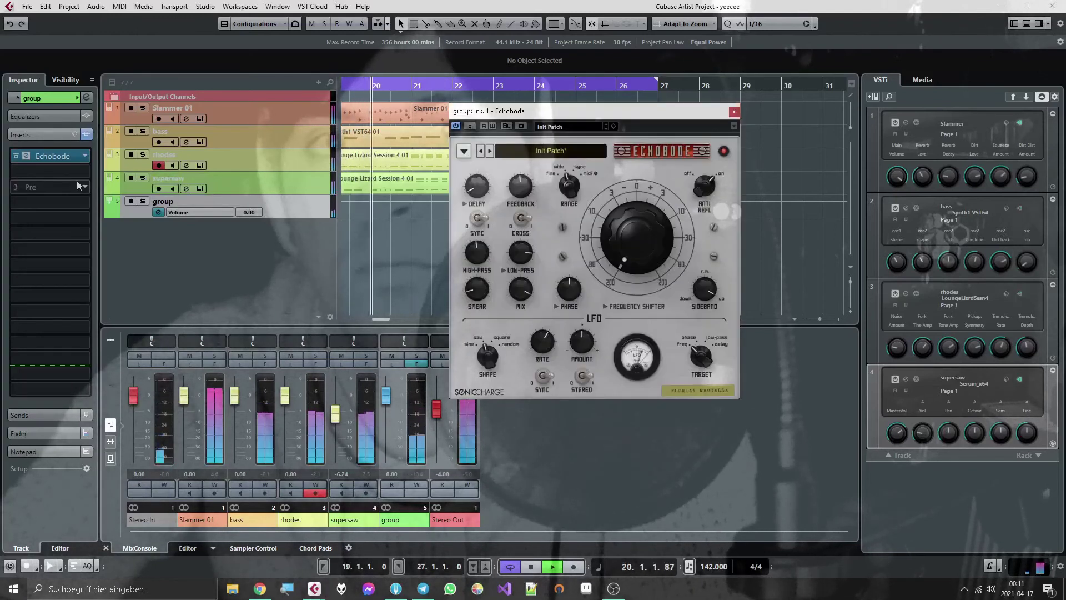
Adjust Echobode's delay time and raise its frequency shift to about 2274 Hz.
{"action": "left_click", "coordinate": [618, 334]}
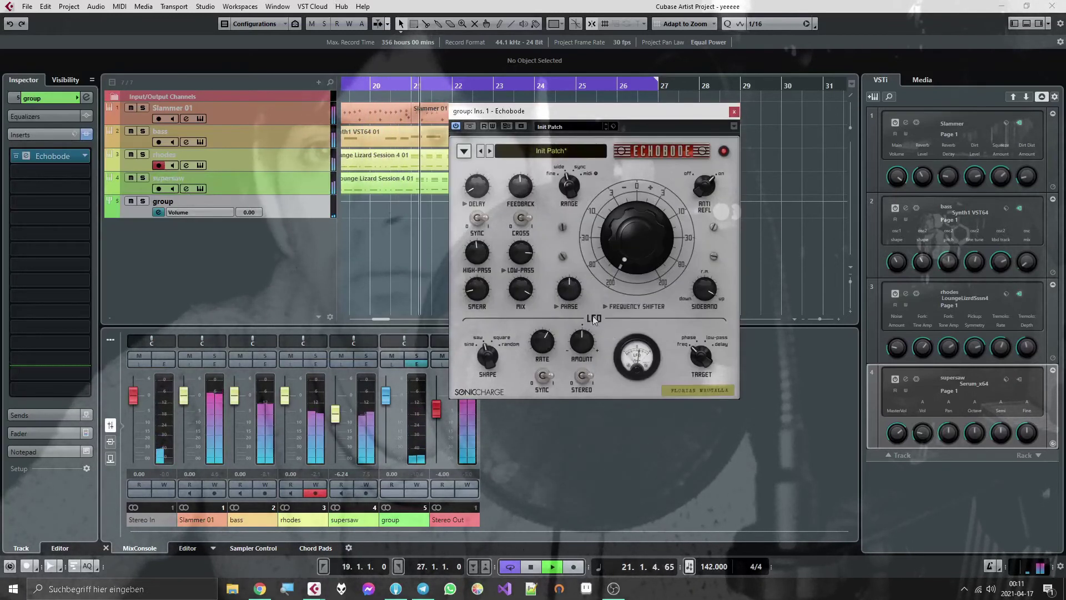
{"action": "left_click", "coordinate": [621, 233], "text": "ctrl"}
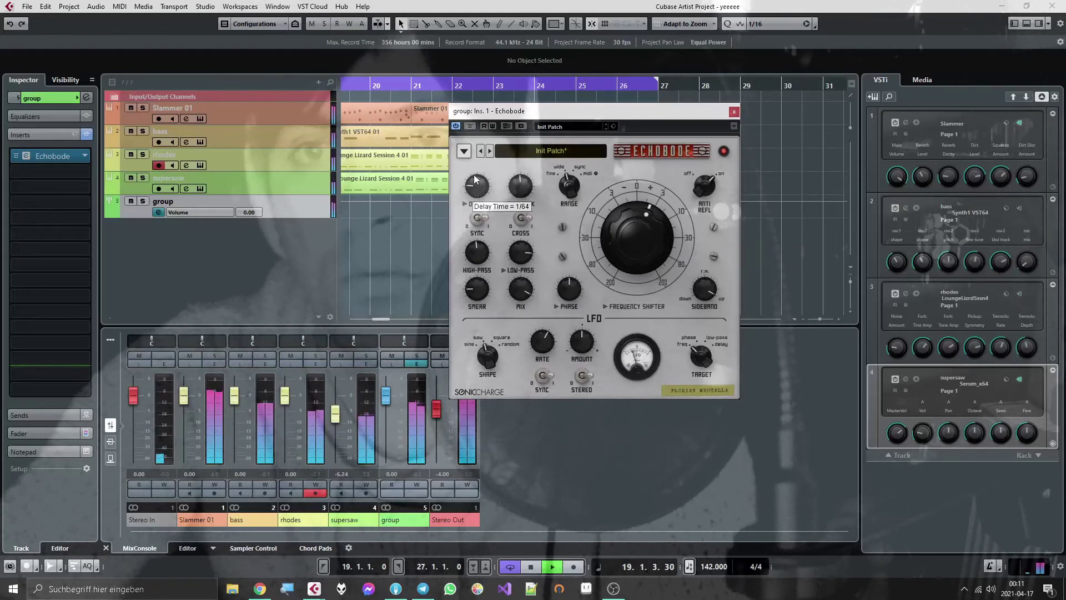
{"action": "left_click_drag", "start_coordinate": [475, 158], "coordinate": [475, 146]}
{"action": "mouse_move", "coordinate": [531, 194]}
{"action": "left_click_drag", "start_coordinate": [629, 198], "coordinate": [629, 179]}
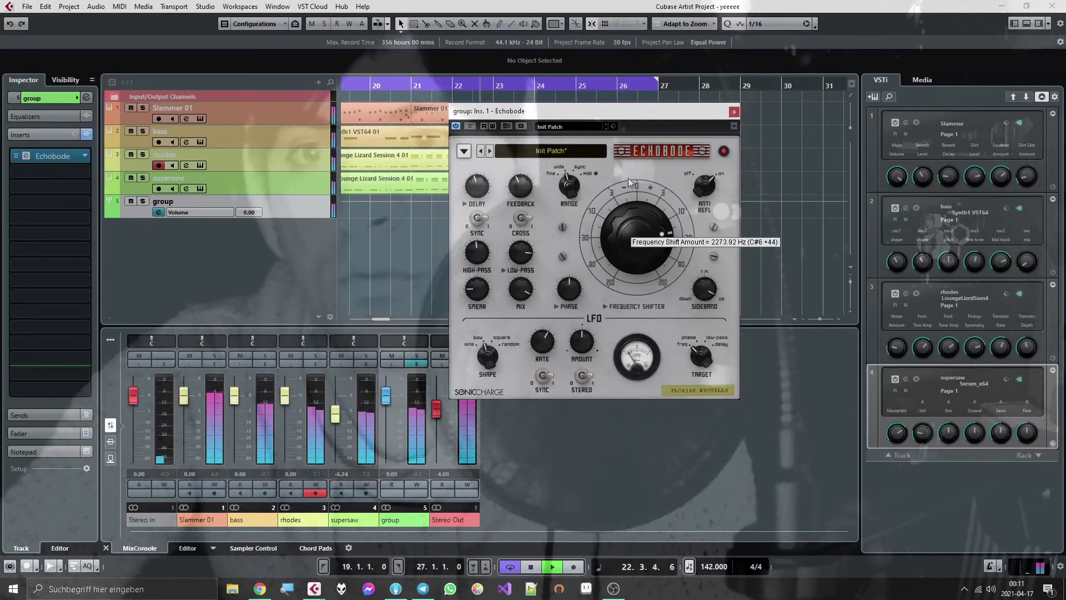
{"action": "mouse_move", "coordinate": [636, 229]}
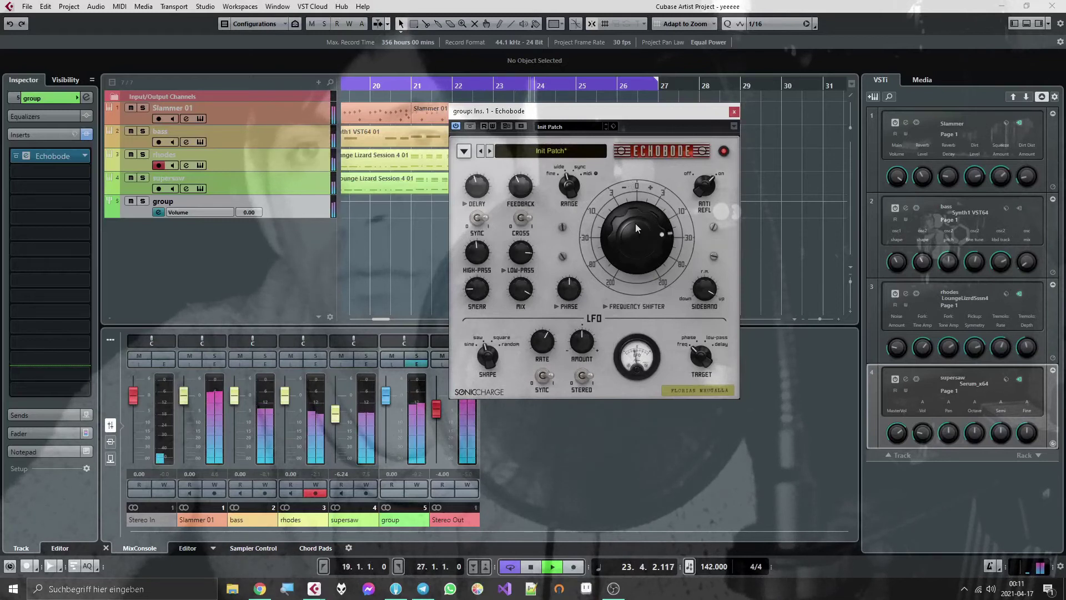
Move Echobode to the group's second insert slot and insert A1TriggerGate in the first slot.
{"action": "mouse_move", "coordinate": [52, 155]}
{"action": "left_mouse_down"}
{"action": "mouse_move", "coordinate": [52, 183]}
{"action": "mouse_move", "coordinate": [53, 173]}
{"action": "left_mouse_up"}
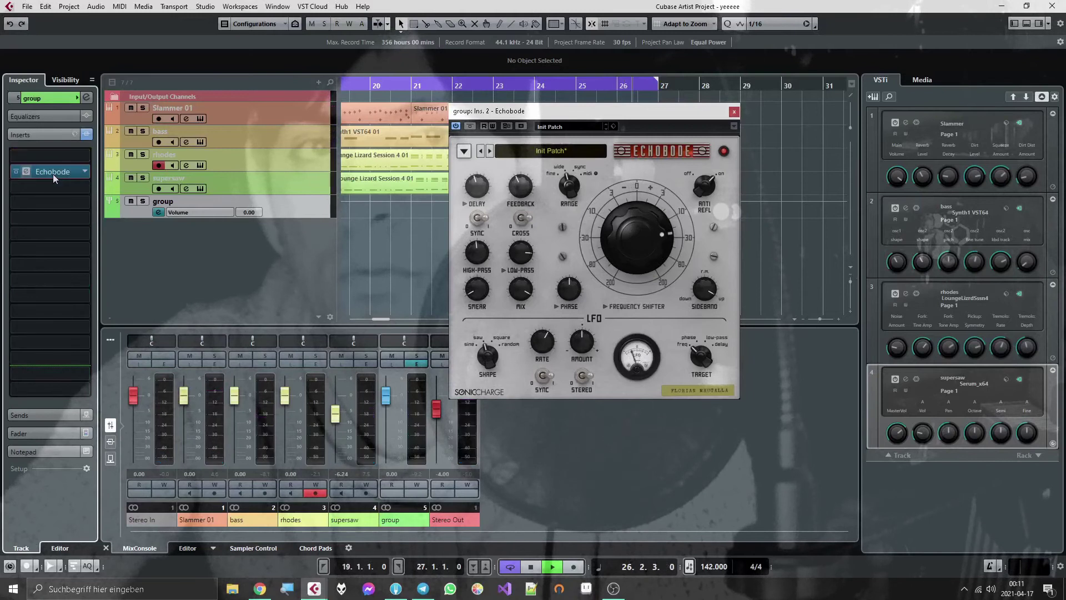
{"action": "left_click", "coordinate": [56, 155]}
{"action": "type", "text": "a1trigger"}
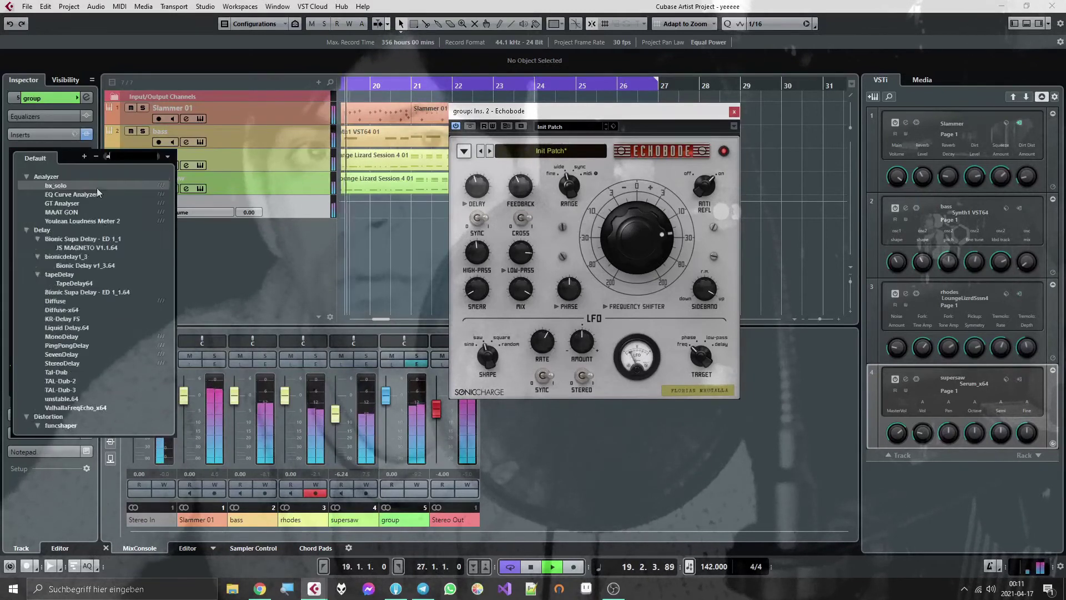
{"action": "left_click", "coordinate": [97, 187]}
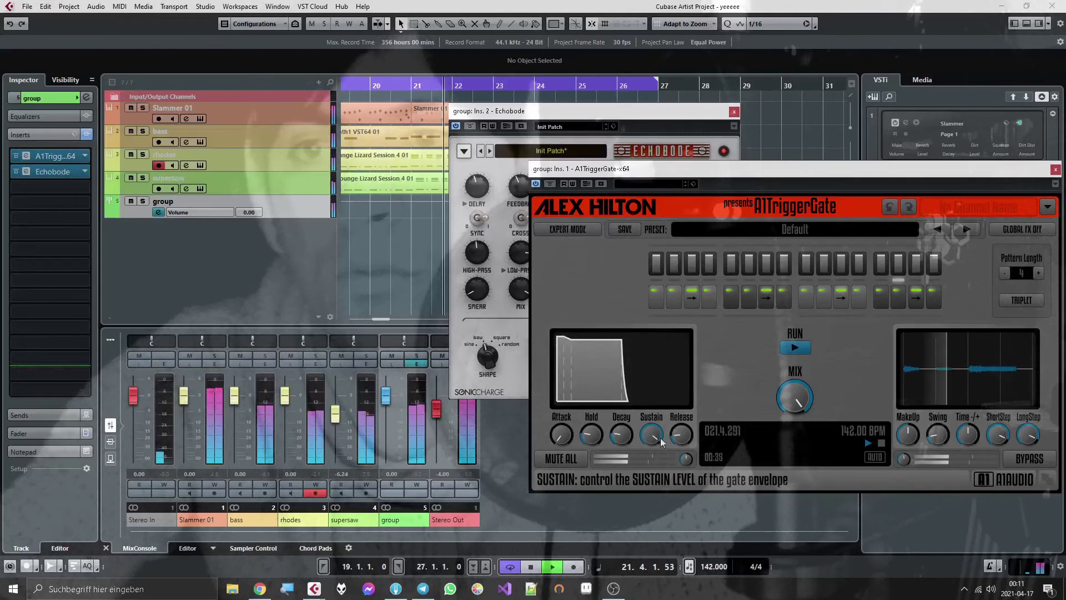
Shape A1TriggerGate's envelope with low sustain, about 22% decay and a slower attack, and turn Echobode's frequency shift negative.
{"action": "left_click_drag", "start_coordinate": [651, 434], "coordinate": [650, 469]}
{"action": "left_click_drag", "start_coordinate": [561, 434], "coordinate": [621, 423]}
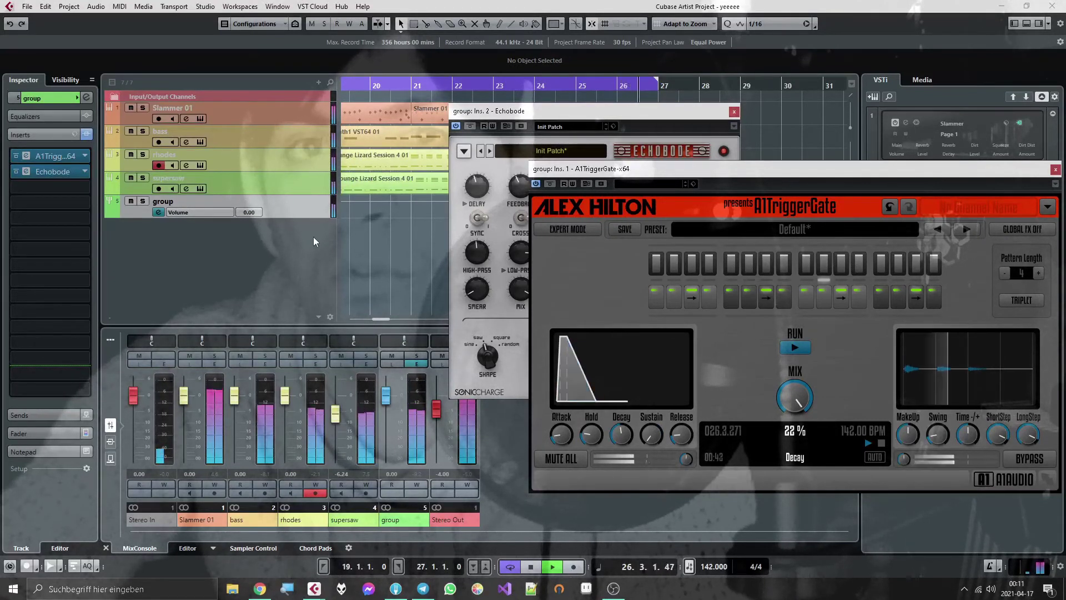
{"action": "left_click", "coordinate": [553, 129]}
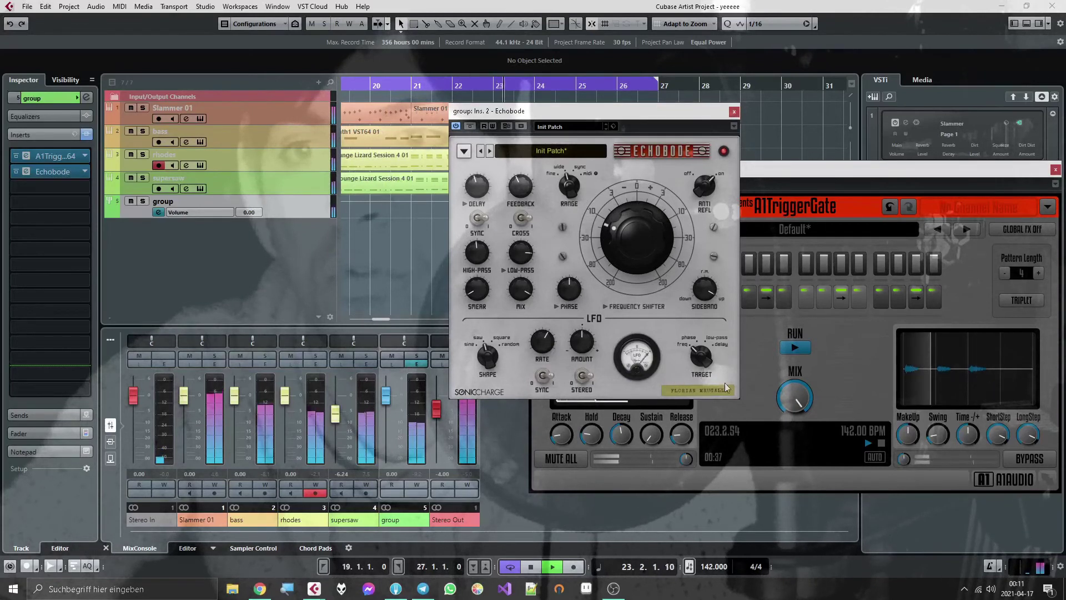
{"action": "left_click", "coordinate": [561, 434]}
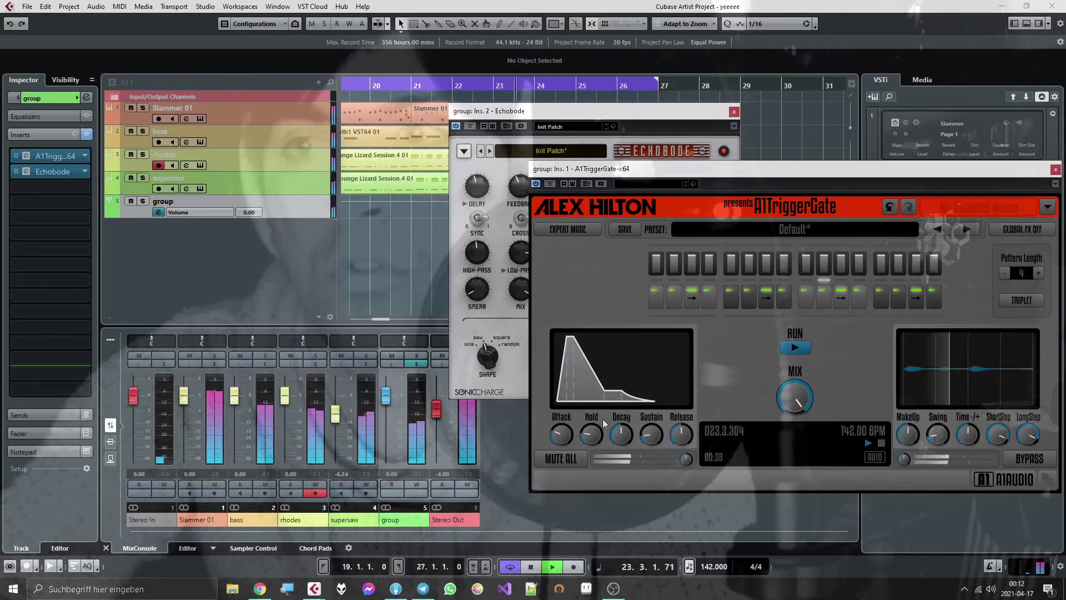
Close A1TriggerGate, fine-tune Echobode's frequency shift closer to zero and close Echobode.
{"action": "left_click", "coordinate": [1055, 169]}
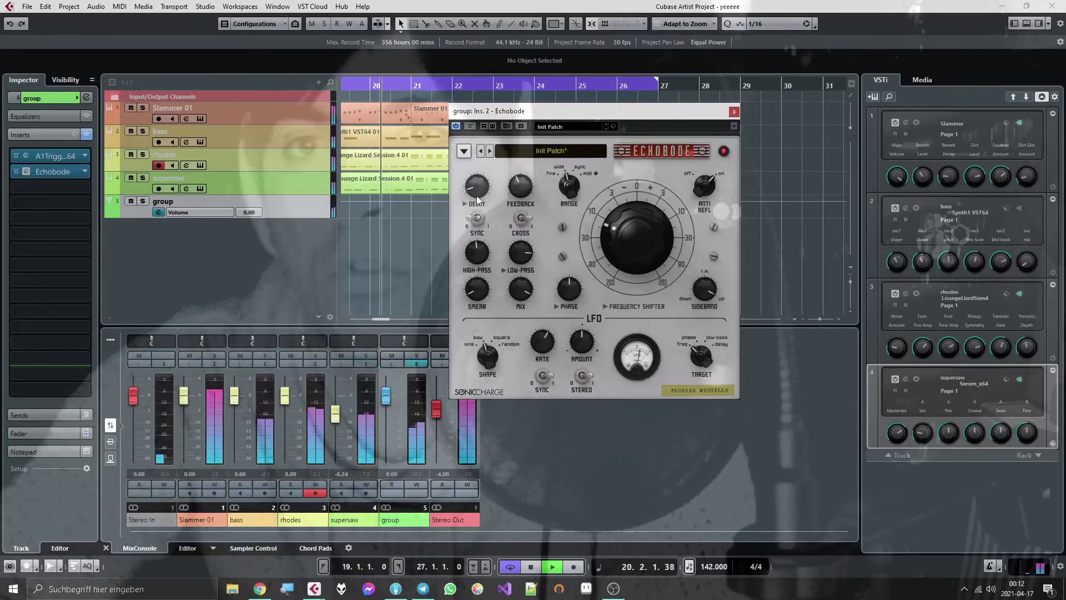
{"action": "left_click_drag", "start_coordinate": [649, 235], "coordinate": [647, 219]}
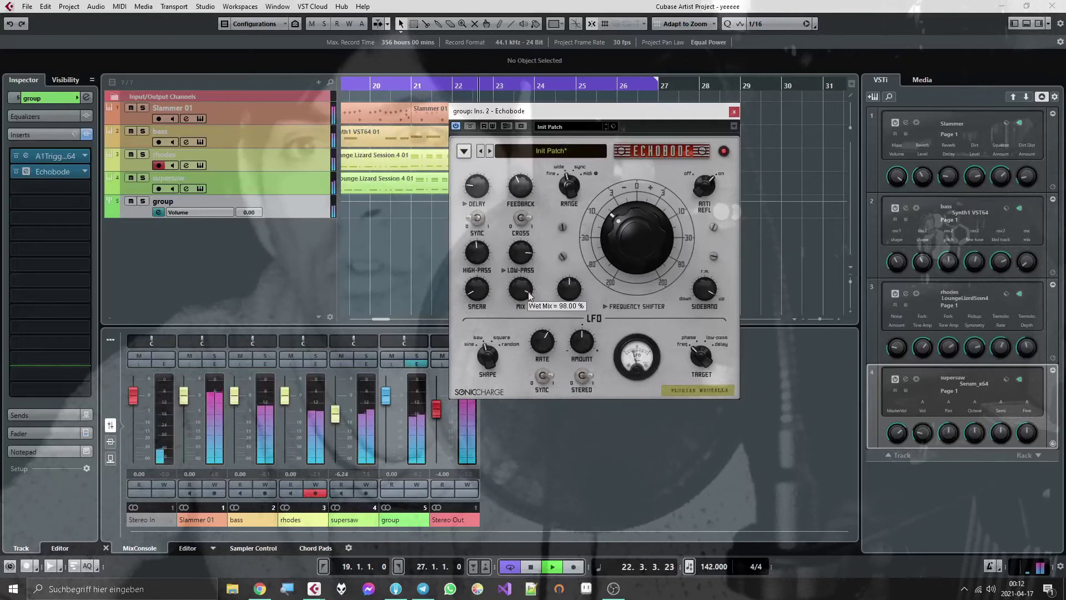
{"action": "left_click", "coordinate": [26, 171]}
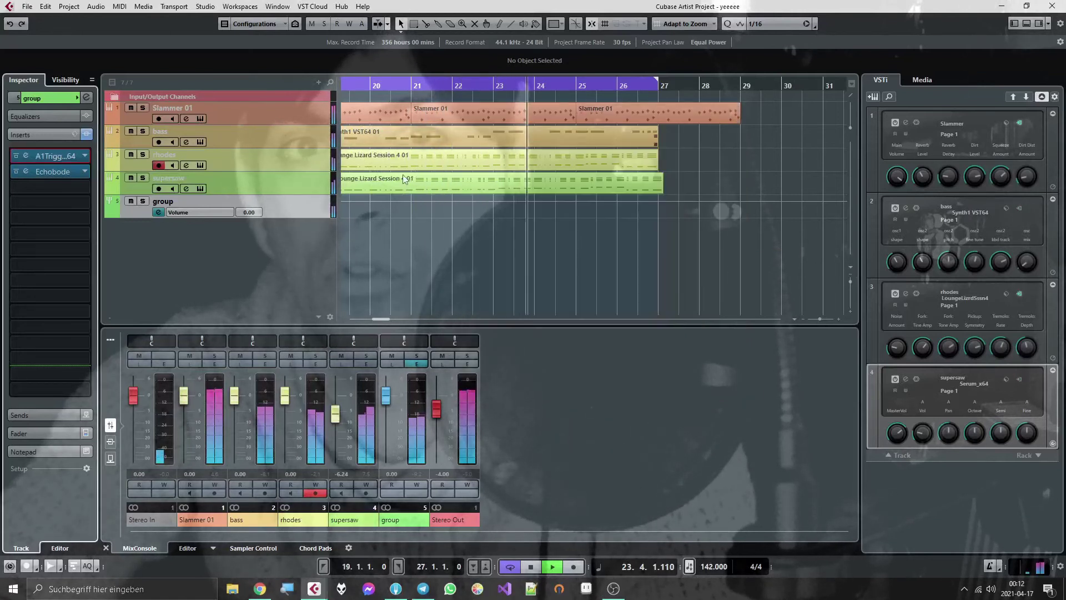
Insert FabFilter Pro-Q 2 in the group's third slot and add an 18 dB/oct low cut at about 93.5 Hz.
{"action": "left_click", "coordinate": [34, 189]}
{"action": "type", "text": "fab"}
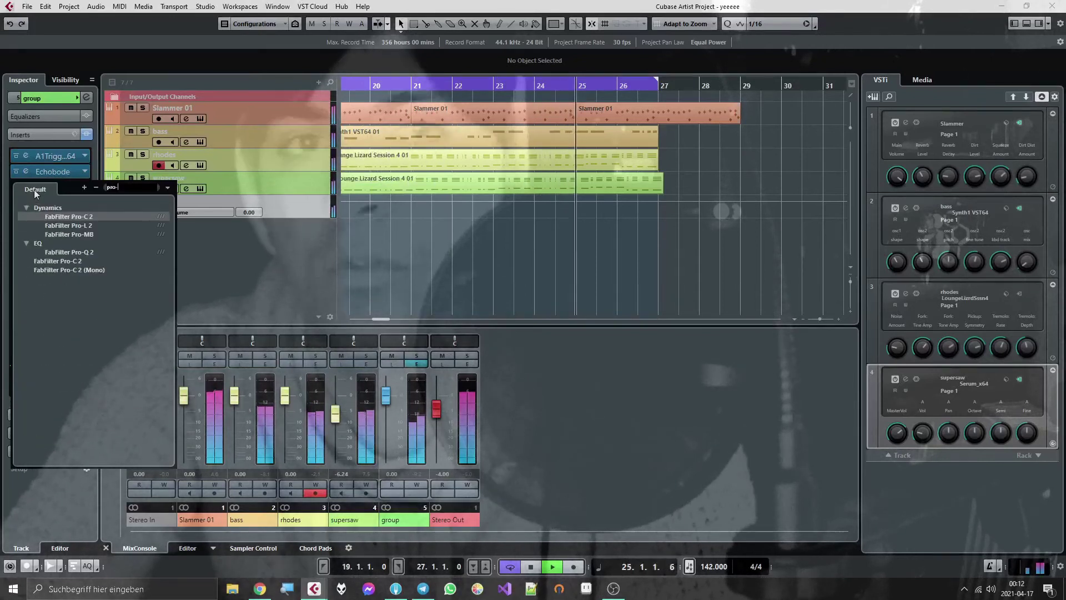
{"action": "key", "text": "Return"}
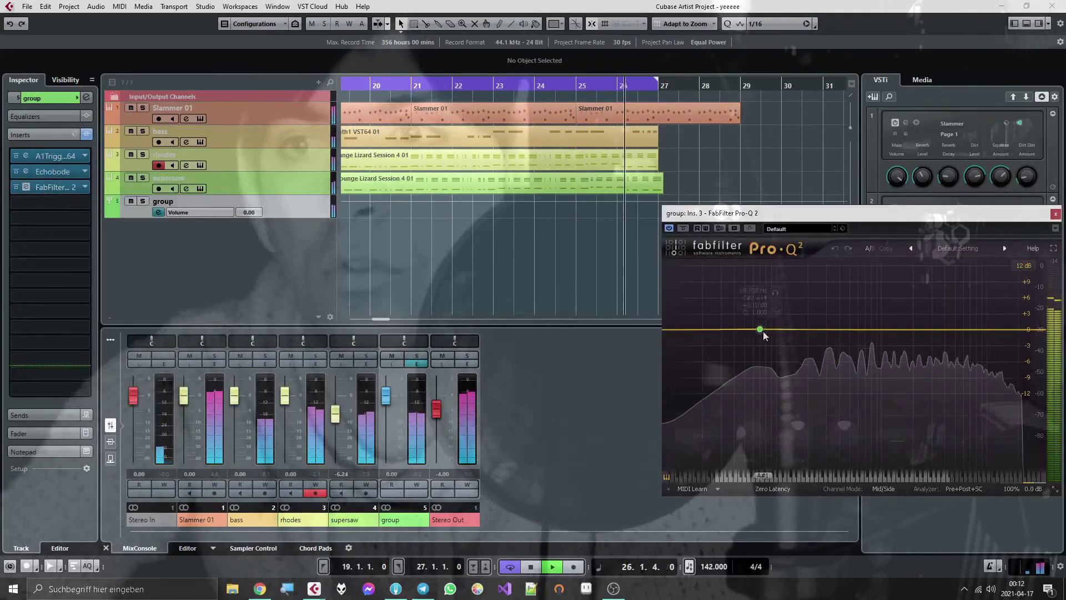
{"action": "left_click", "coordinate": [701, 435]}
{"action": "left_click", "coordinate": [709, 487]}
{"action": "left_click", "coordinate": [701, 435]}
{"action": "left_click", "coordinate": [706, 474]}
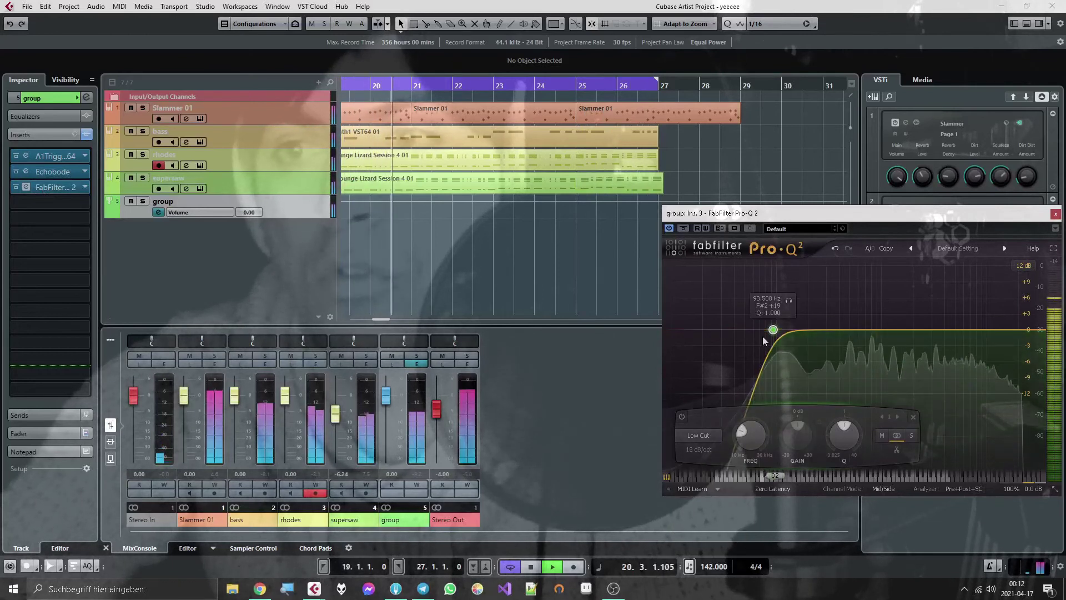
Boost a mid bell band and a high bell at about 10 kHz by about +1.5 dB in Pro-Q 2, and close it.
{"action": "mouse_move", "coordinate": [897, 331]}
{"action": "left_mouse_down"}
{"action": "mouse_move", "coordinate": [904, 298]}
{"action": "mouse_move", "coordinate": [911, 305]}
{"action": "mouse_move", "coordinate": [795, 278]}
{"action": "mouse_move", "coordinate": [884, 289]}
{"action": "mouse_move", "coordinate": [890, 315]}
{"action": "left_mouse_up"}
{"action": "double_click", "coordinate": [952, 301]}
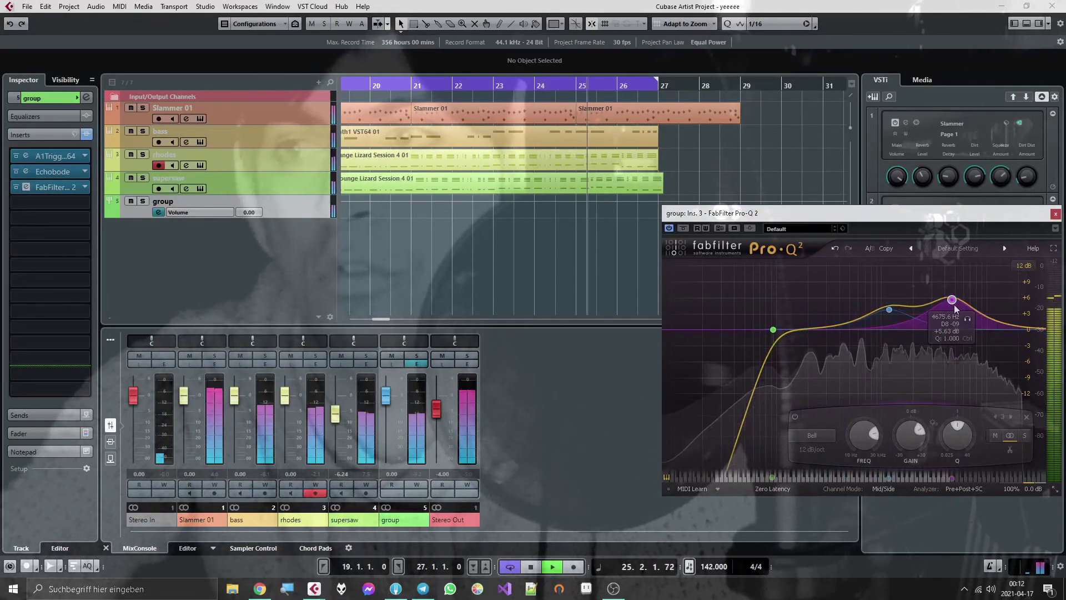
{"action": "left_click_drag", "start_coordinate": [951, 301], "coordinate": [987, 322]}
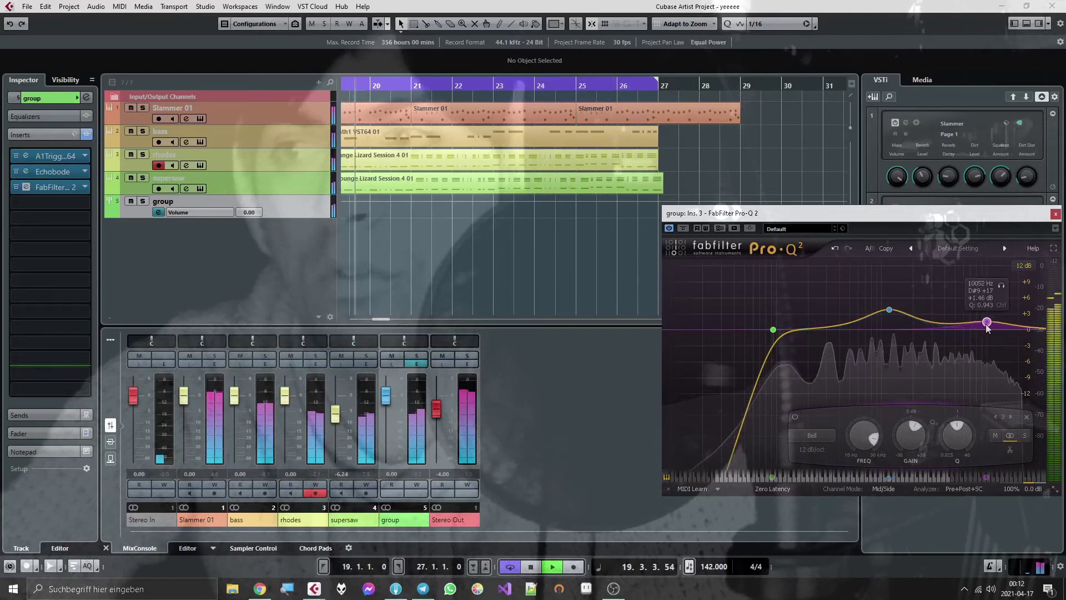
{"action": "left_click", "coordinate": [1054, 213]}
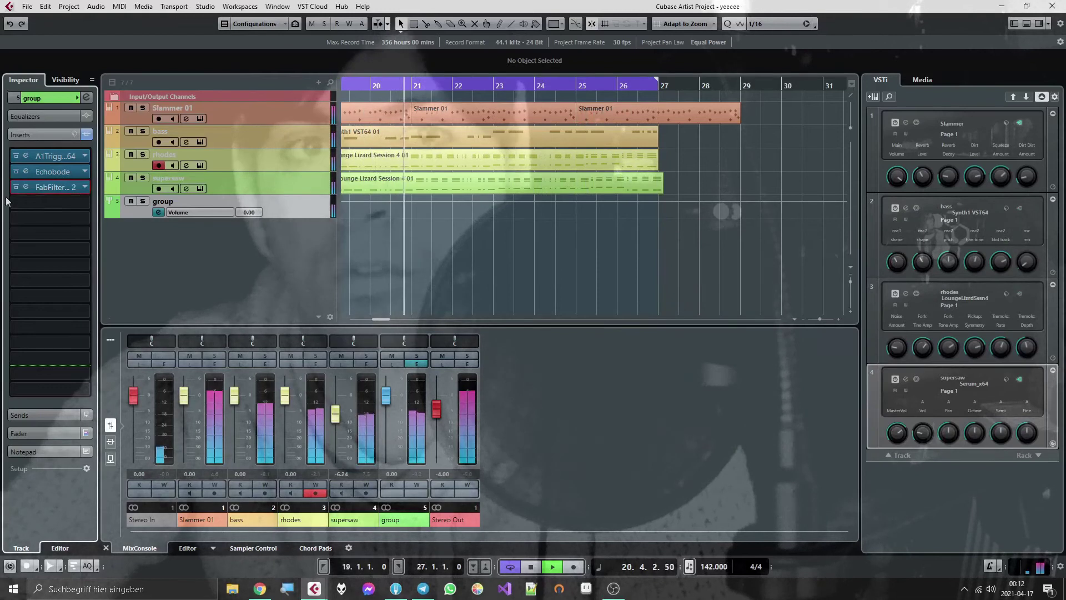
Insert FabFilter Pro-C 2 in the group's fourth slot, lower its threshold, shorten release to about 130 ms and raise the ratio to about 8.14:1.
{"action": "left_click", "coordinate": [82, 203]}
{"action": "left_click", "coordinate": [82, 205]}
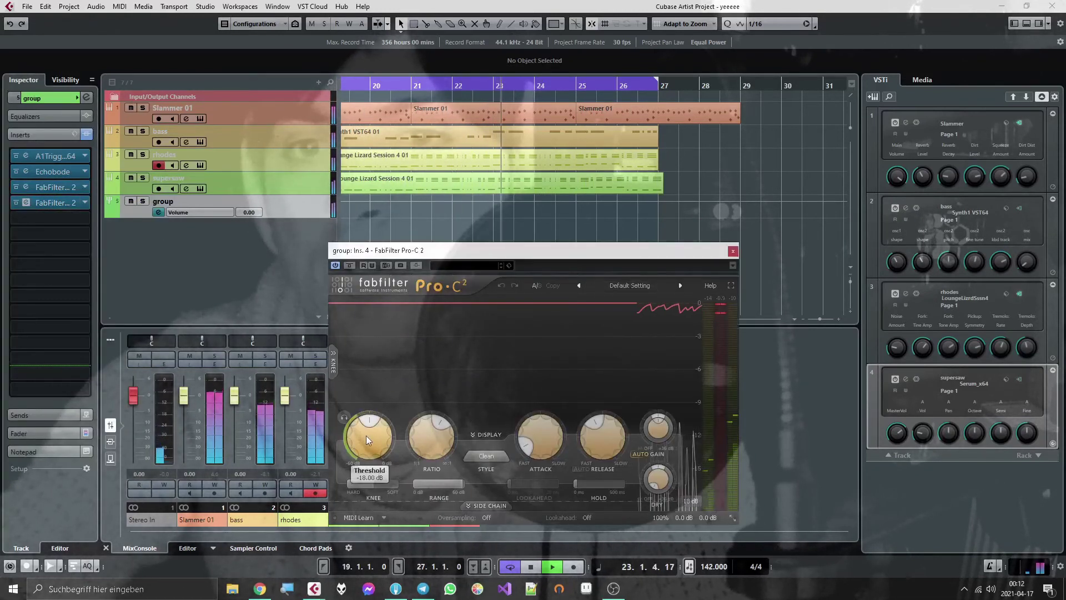
{"action": "left_click_drag", "start_coordinate": [667, 458], "coordinate": [667, 456]}
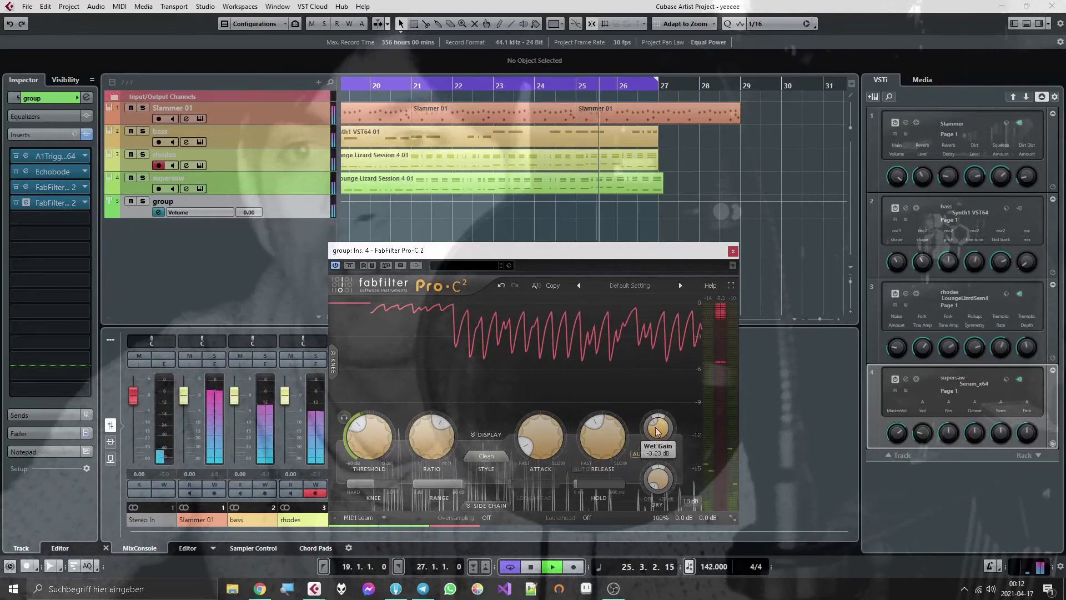
{"action": "mouse_move", "coordinate": [609, 454]}
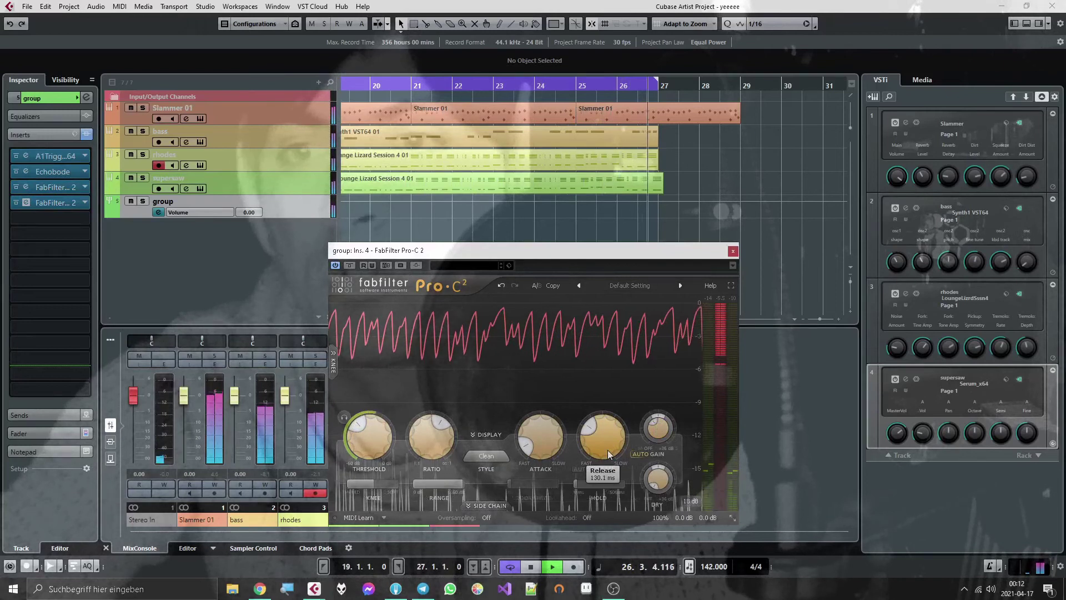
{"action": "left_click_drag", "start_coordinate": [420, 426], "coordinate": [420, 416]}
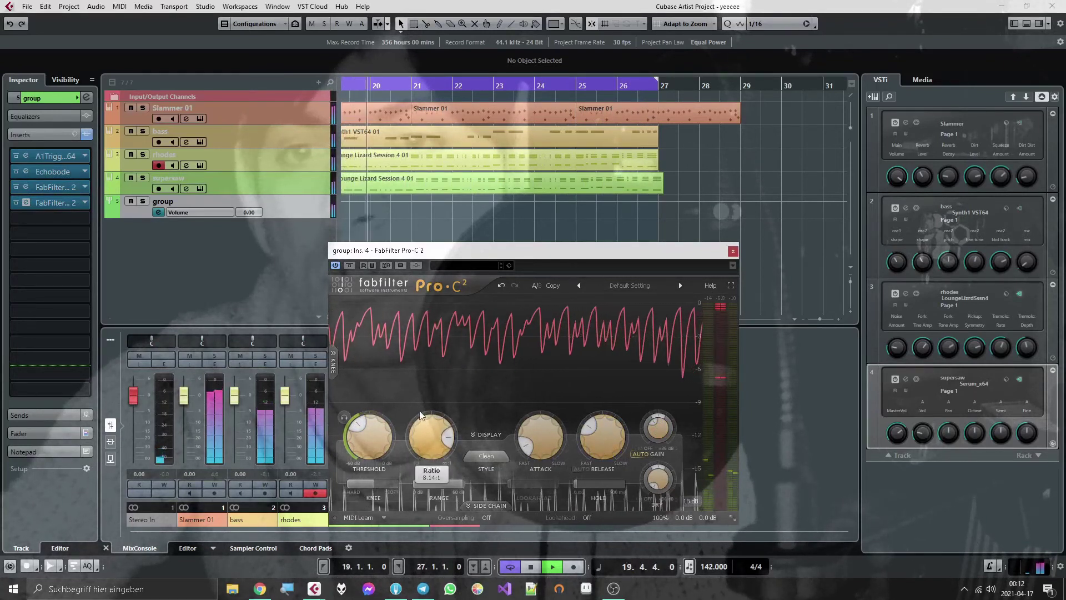
Raise Pro-C 2's release to about 181 ms, enable lookahead and adjust the lookahead amount.
{"action": "mouse_move", "coordinate": [548, 445]}
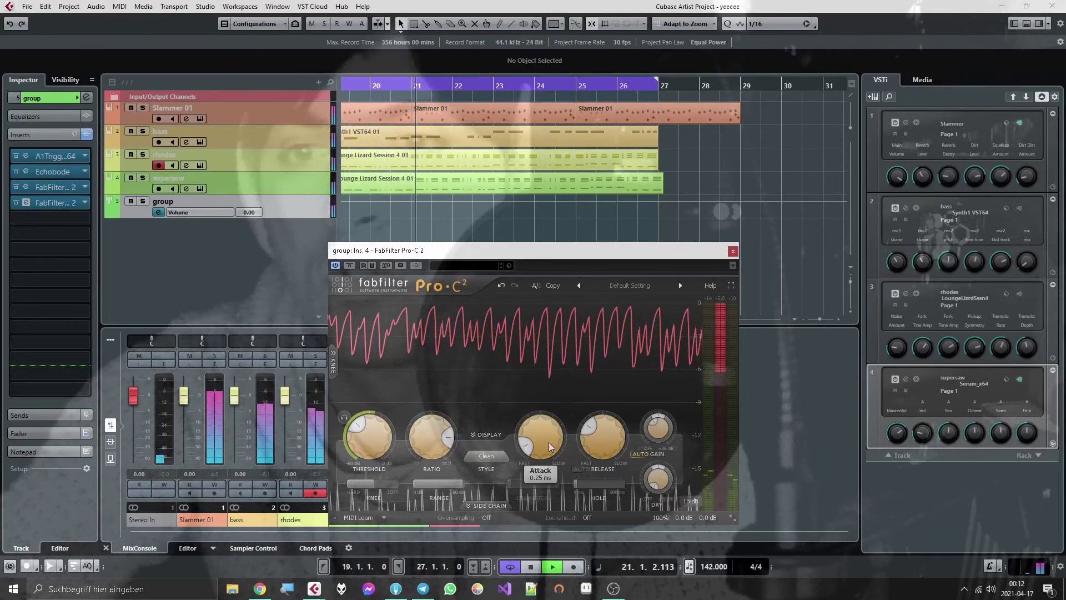
{"action": "left_click_drag", "start_coordinate": [598, 440], "coordinate": [604, 422]}
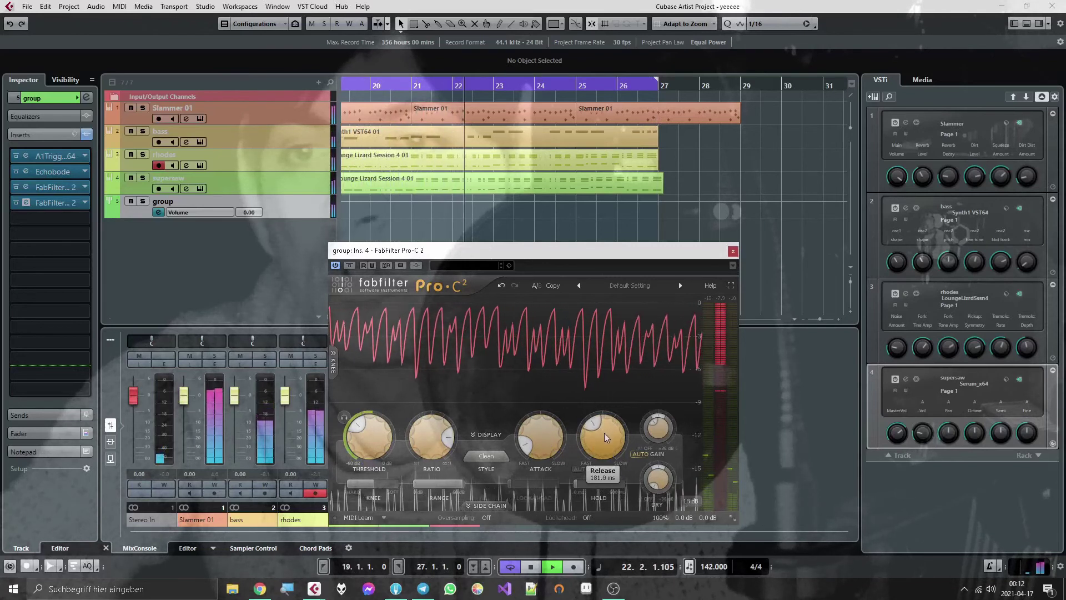
{"action": "left_click", "coordinate": [586, 518]}
{"action": "left_click", "coordinate": [611, 542]}
{"action": "left_click_drag", "start_coordinate": [516, 484], "coordinate": [551, 481]}
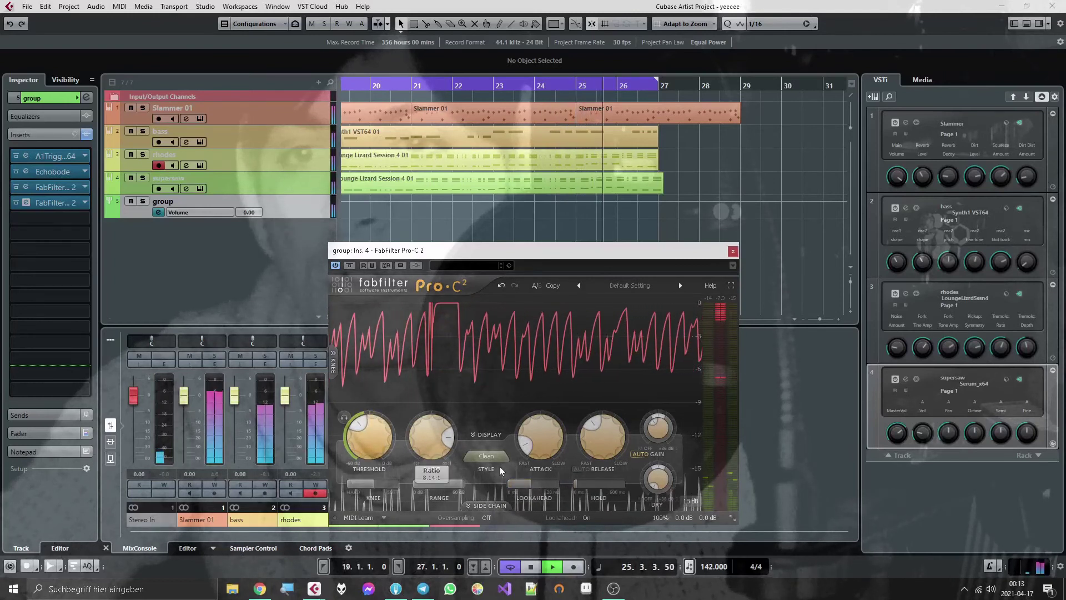
Lower Pro-C 2's wet gain to about -4.14 dB and close the compressor.
{"action": "mouse_move", "coordinate": [657, 439]}
{"action": "scroll", "coordinate": [657, 436], "scroll_direction": "down", "scroll_amount": 2}
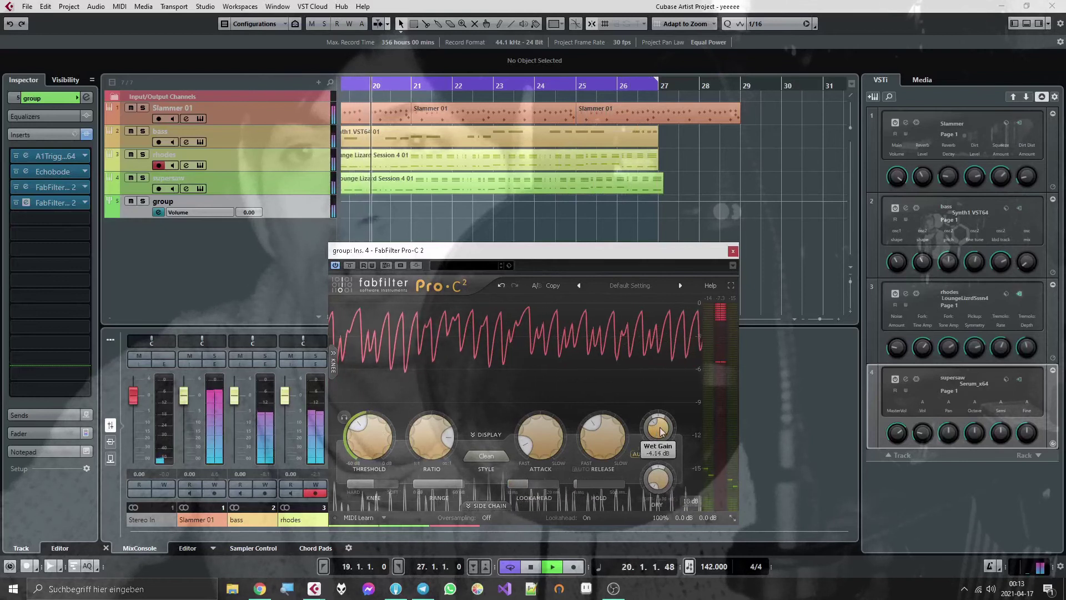
{"action": "left_click", "coordinate": [732, 251]}
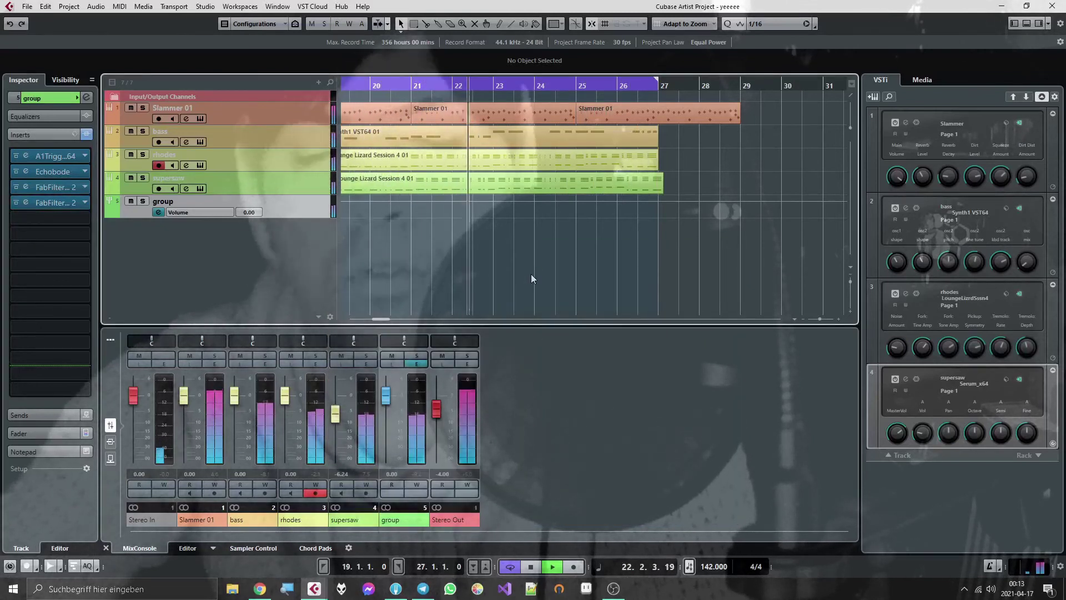
Compare the mix with and without the bass by muting and unmuting its track.
{"action": "left_click", "coordinate": [140, 132]}
{"action": "left_click", "coordinate": [131, 132]}
{"action": "left_click", "coordinate": [131, 132]}
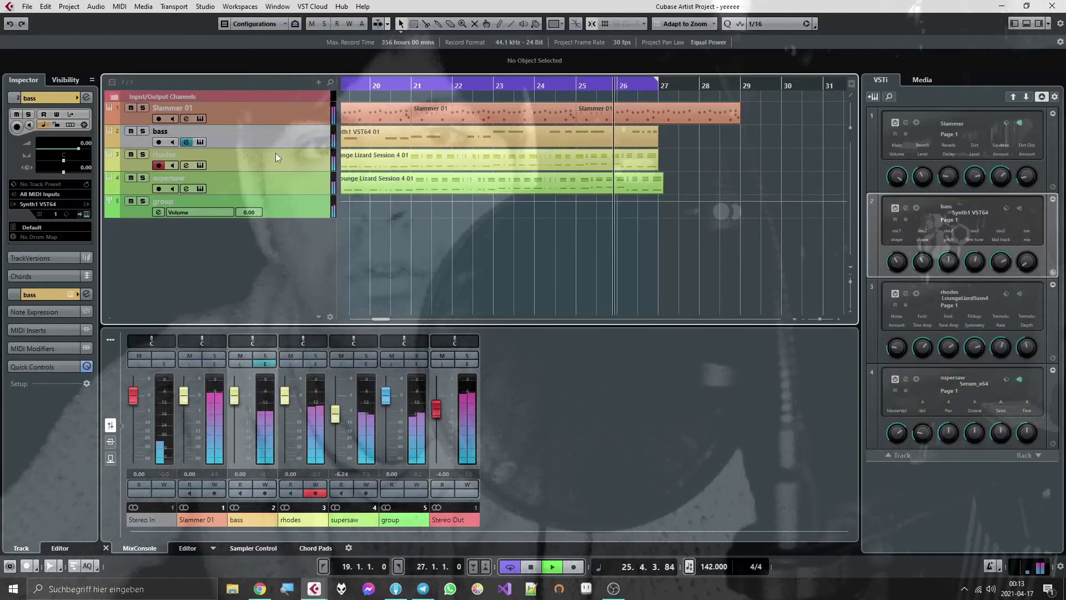
Add a second Slammer instrument track and move it below the group channel in the track list.
{"action": "double_click", "coordinate": [222, 261]}
{"action": "left_click", "coordinate": [798, 400]}
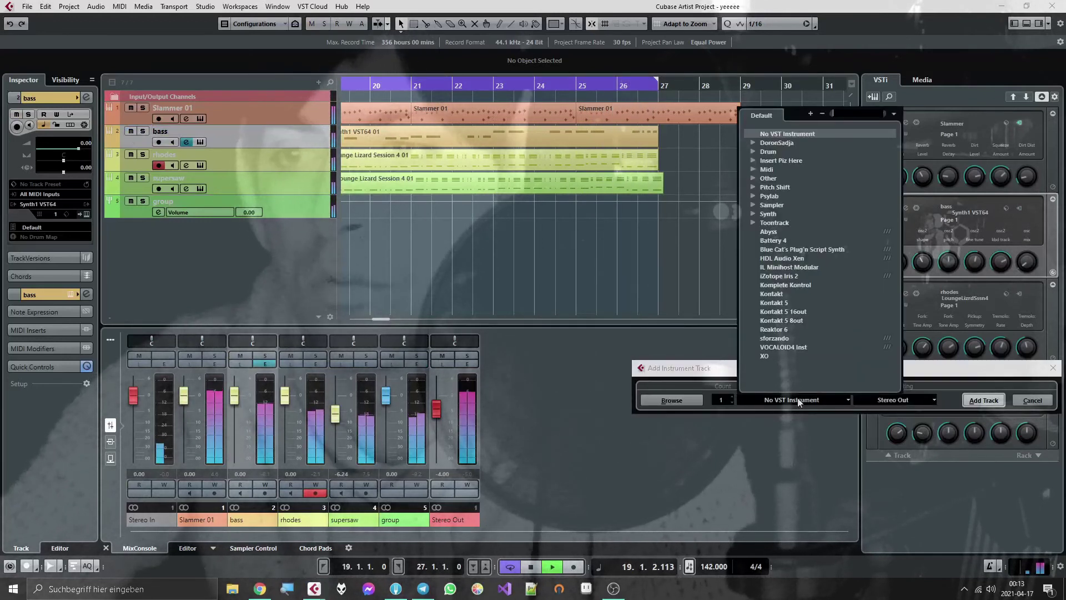
{"action": "type", "text": "slam"}
{"action": "key", "text": "Return"}
{"action": "key", "text": "Return"}
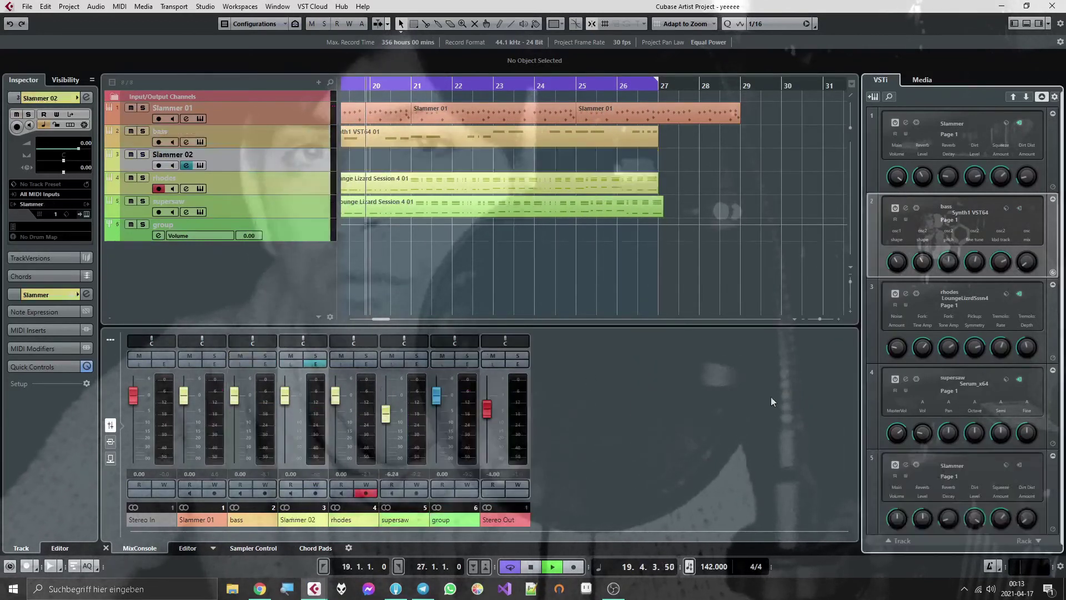
{"action": "left_click_drag", "start_coordinate": [251, 162], "coordinate": [244, 258]}
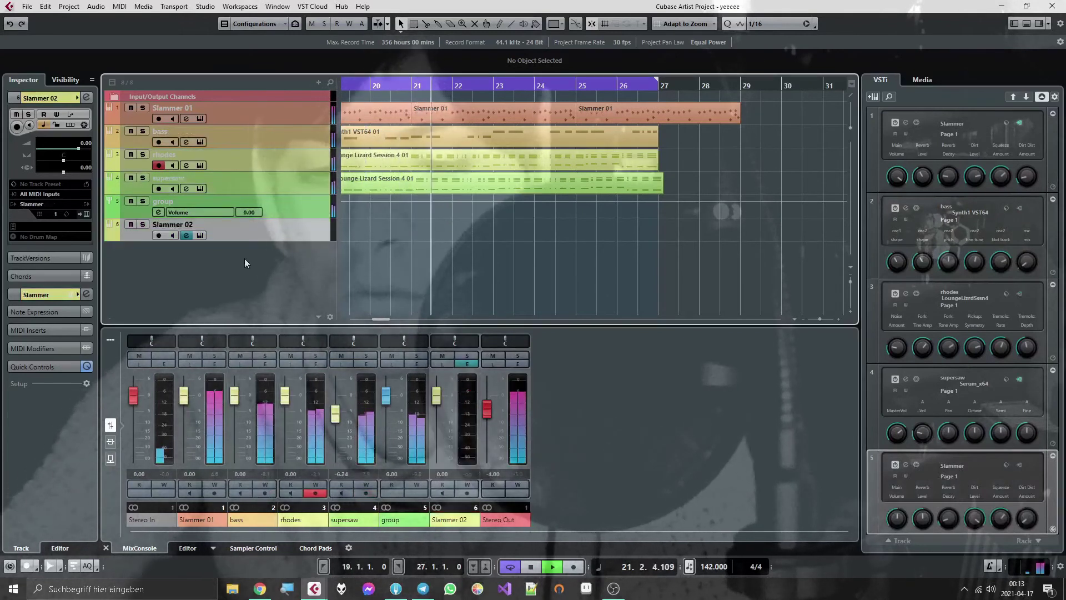
Arm Slammer 02 for playing with the on-screen keyboard and insert OTT_x64 in its first insert slot.
{"action": "key", "text": "alt+k"}
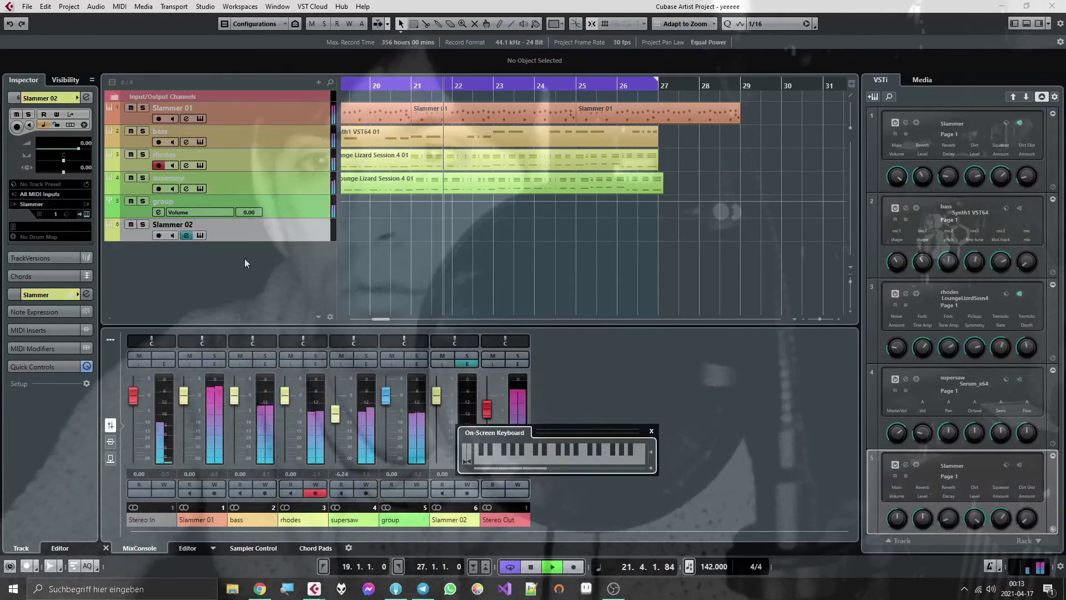
{"action": "left_click", "coordinate": [159, 235]}
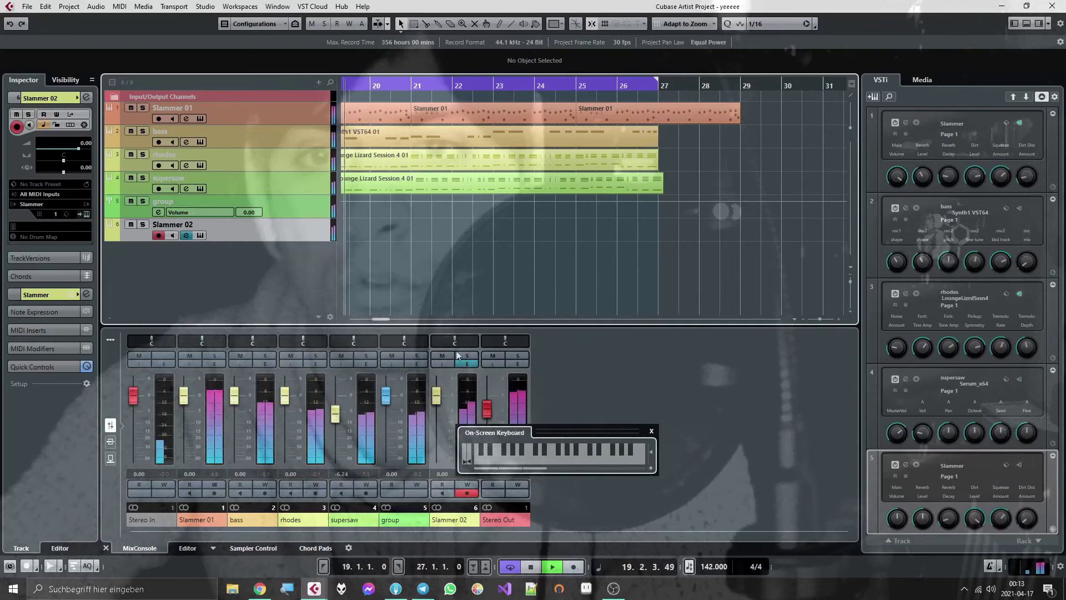
{"action": "left_click", "coordinate": [468, 365]}
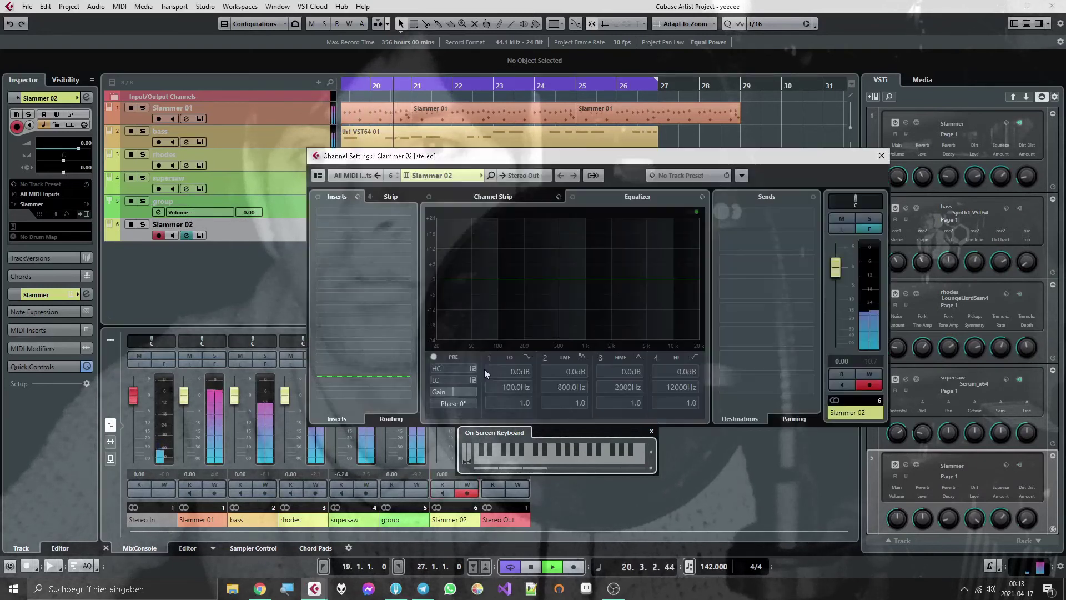
{"action": "left_click", "coordinate": [368, 211]}
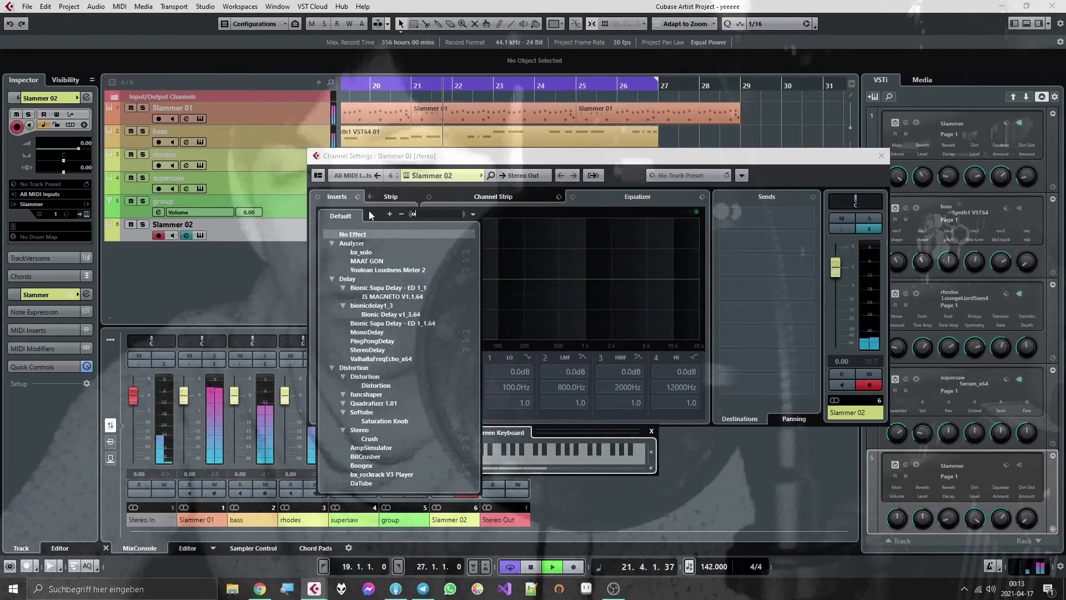
{"action": "left_click", "coordinate": [368, 211]}
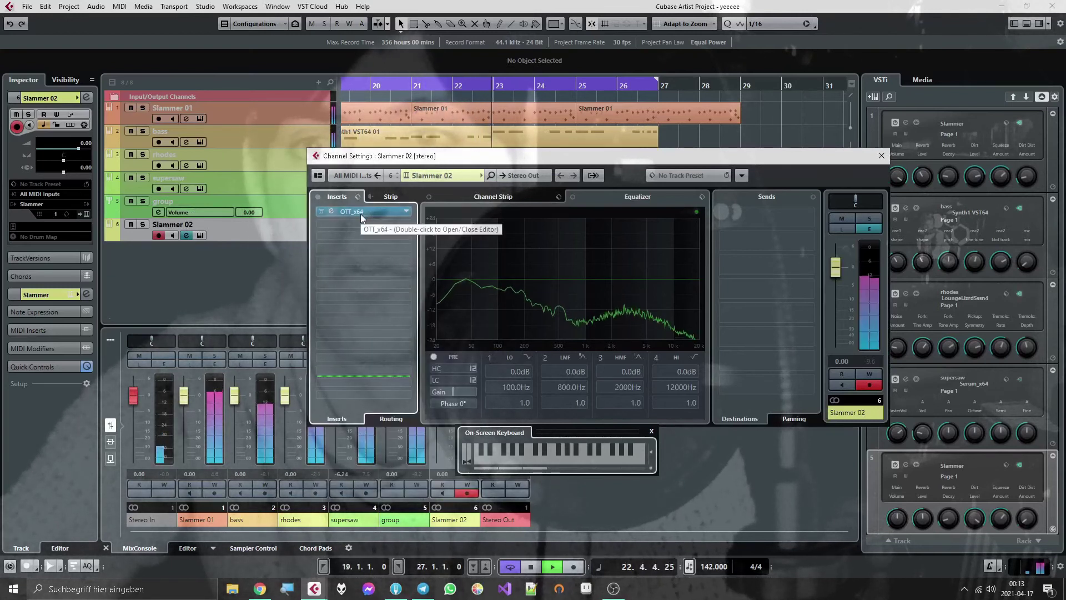
Open Slammer 02's instrument, audition the Quick and Retro presets from Natural Sets, and load Ambient.
{"action": "left_click", "coordinate": [200, 235]}
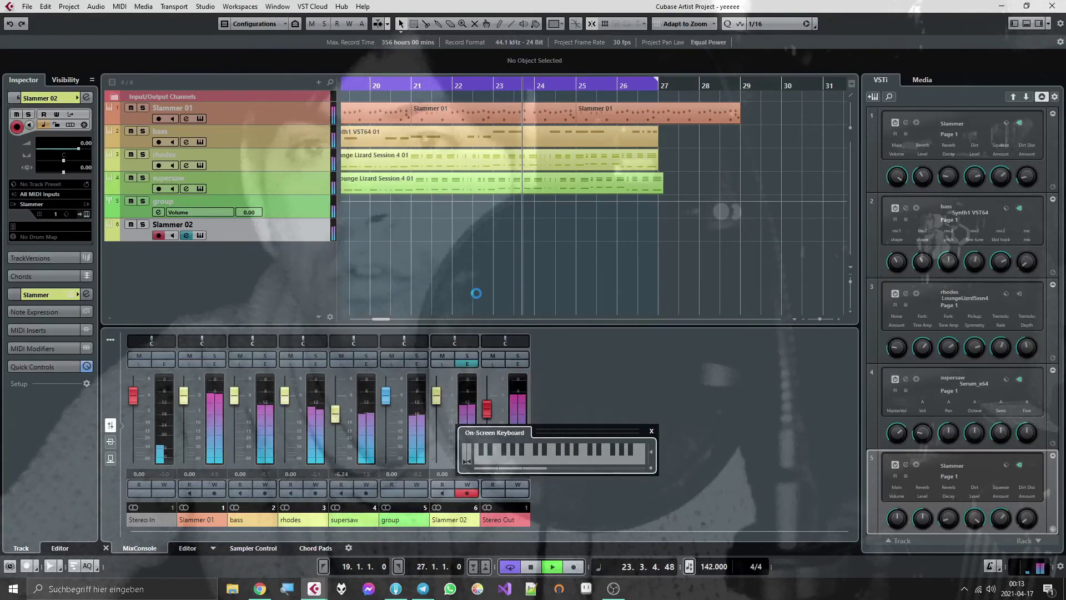
{"action": "left_click", "coordinate": [801, 289]}
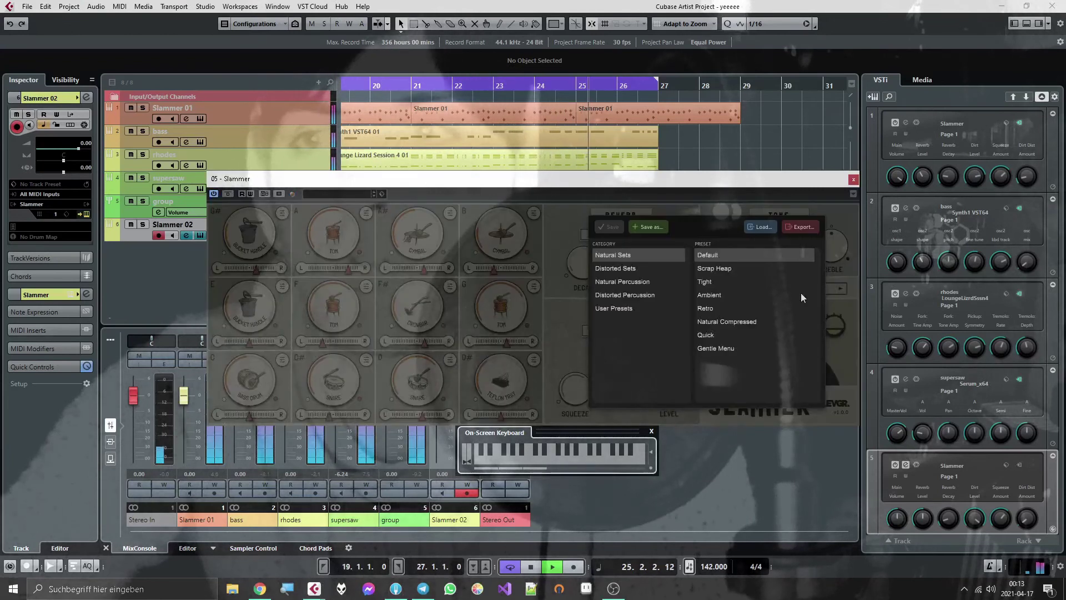
{"action": "left_click", "coordinate": [714, 333]}
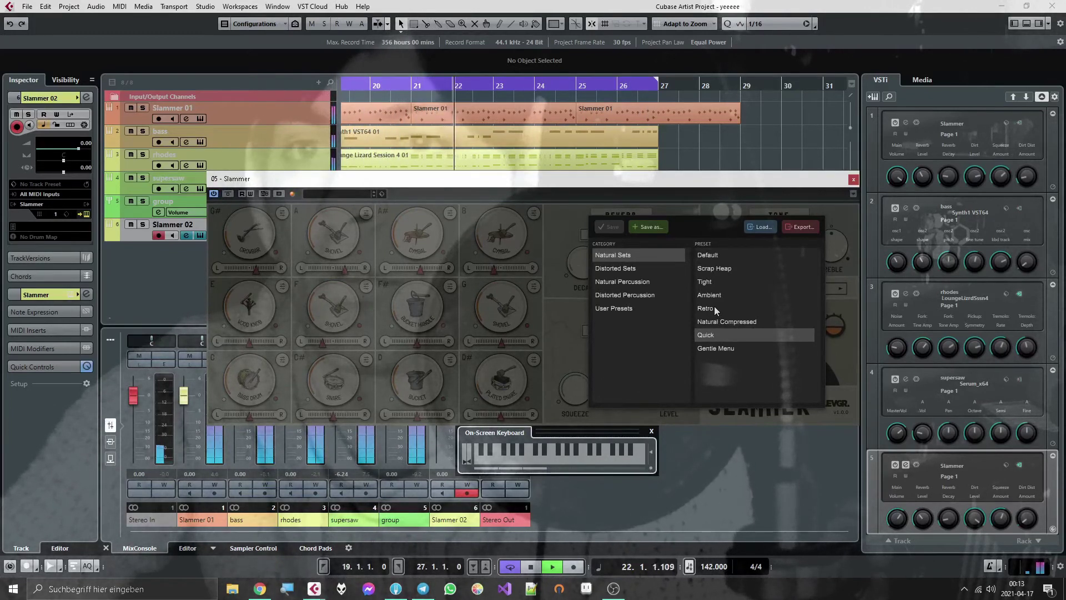
{"action": "left_click", "coordinate": [715, 307]}
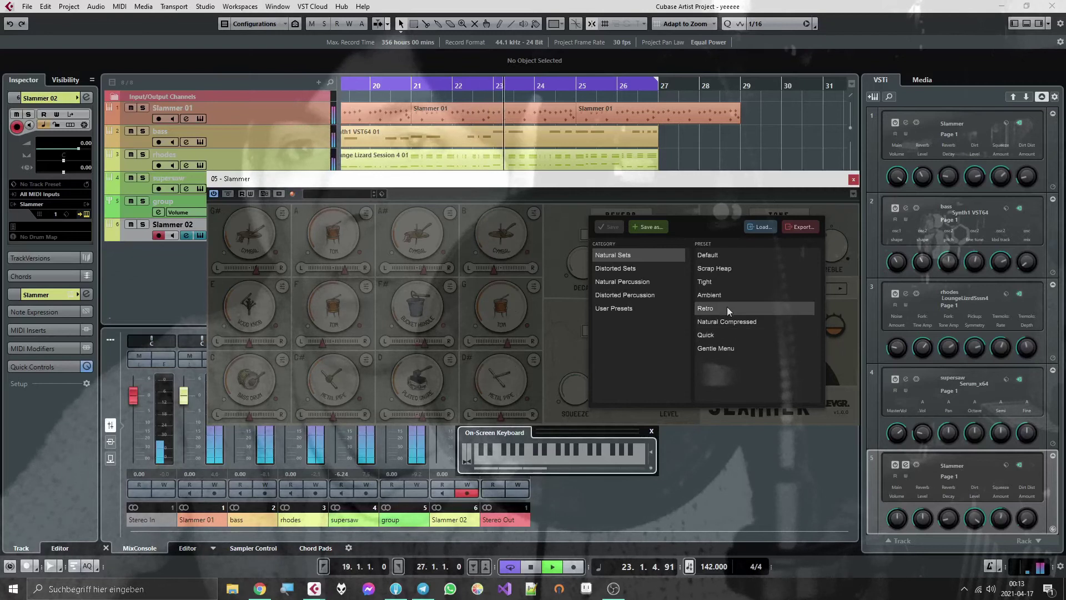
{"action": "left_click", "coordinate": [715, 297]}
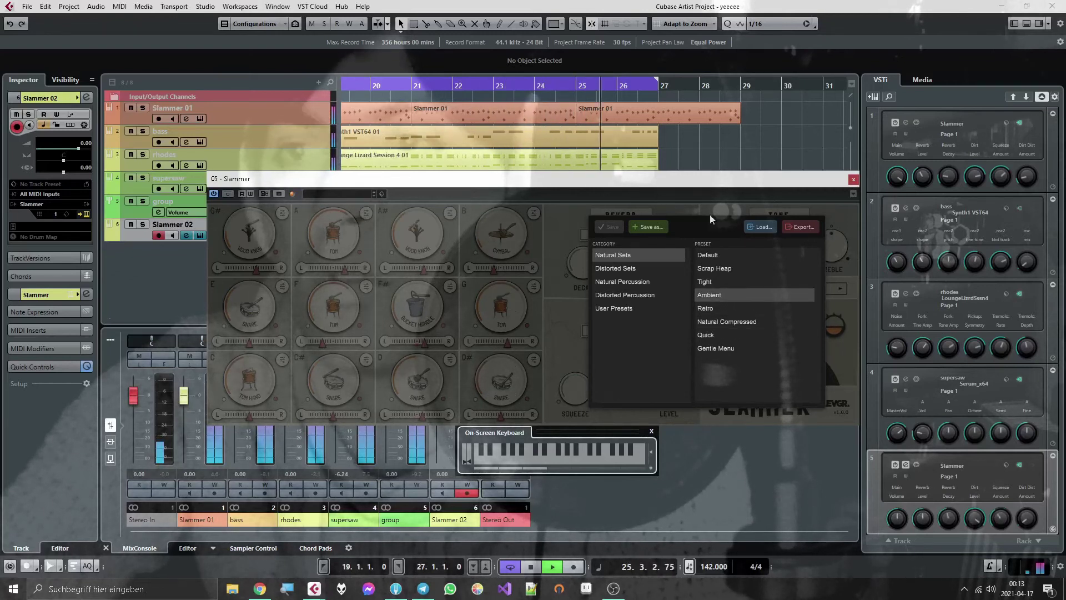
{"action": "left_click", "coordinate": [574, 351]}
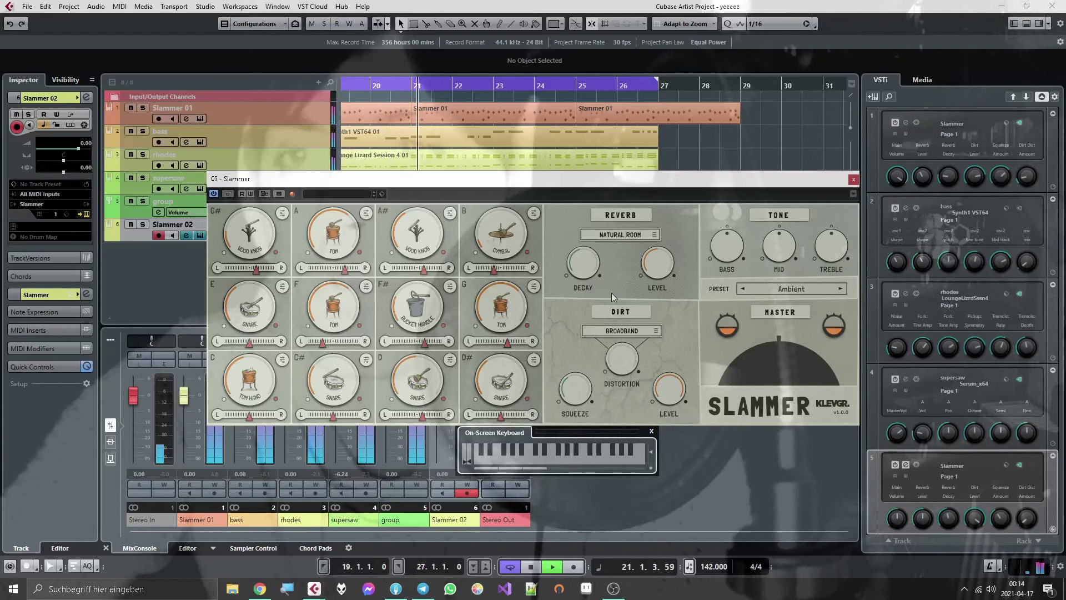
Open the instrument settings of the B pad's open cymbal and try raising its pitch to about 550 cents.
{"action": "left_click", "coordinate": [597, 261]}
{"action": "left_click", "coordinate": [531, 213]}
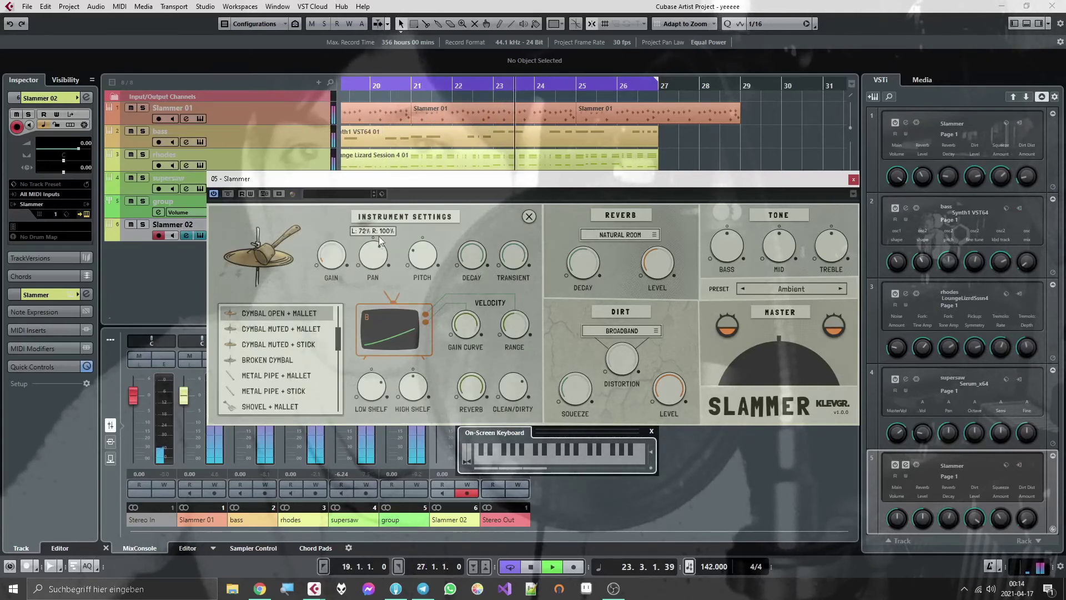
{"action": "left_click_drag", "start_coordinate": [379, 244], "coordinate": [413, 272]}
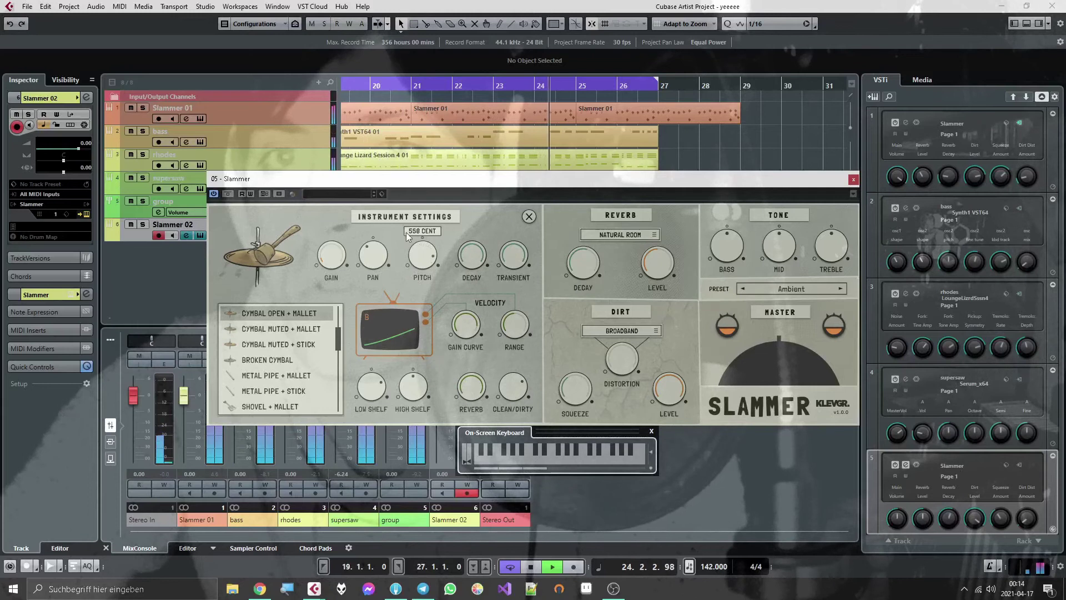
{"action": "mouse_move", "coordinate": [412, 269]}
{"action": "left_mouse_down"}
{"action": "mouse_move", "coordinate": [417, 292]}
{"action": "mouse_move", "coordinate": [416, 271]}
{"action": "left_mouse_up"}
Try the Wooden Cottage reverb in Slammer, and set the reverb type to Industry Floor.
{"action": "left_click", "coordinate": [609, 236]}
{"action": "left_click", "coordinate": [609, 300]}
{"action": "left_click", "coordinate": [609, 234]}
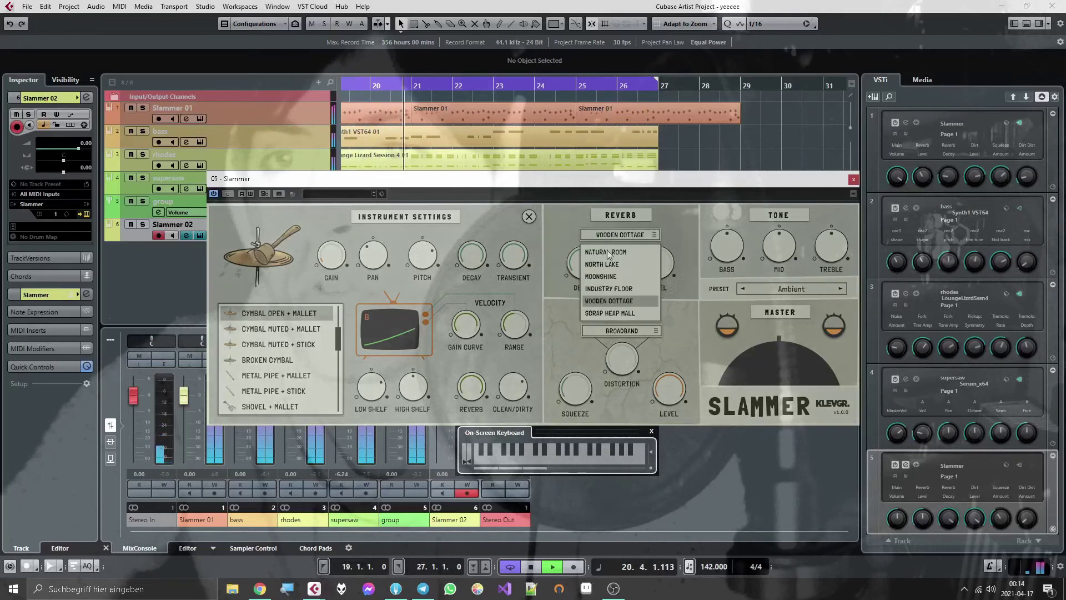
{"action": "left_click", "coordinate": [614, 289]}
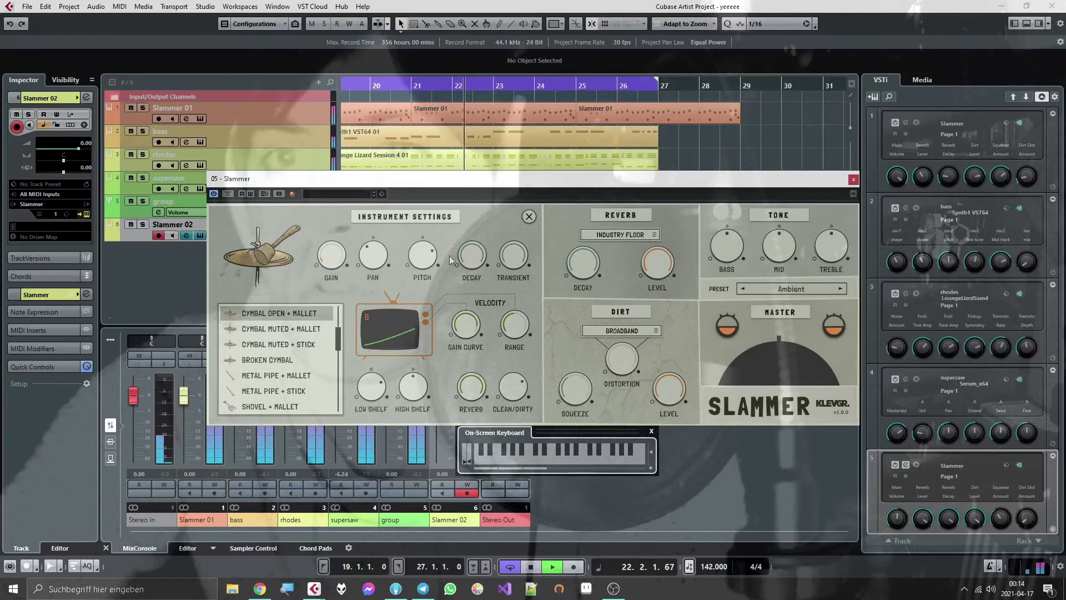
Adjust the cymbal's clean/dirty balance and Slammer's distortion, and set the dirt type to High End+.
{"action": "left_click_drag", "start_coordinate": [515, 394], "coordinate": [515, 372]}
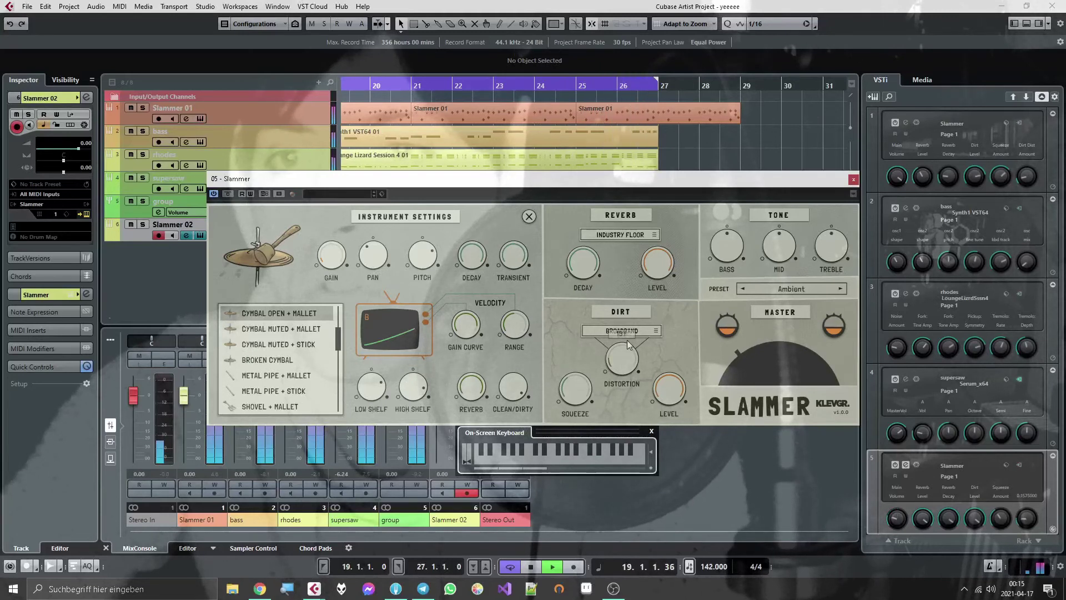
{"action": "left_click_drag", "start_coordinate": [625, 320], "coordinate": [626, 347]}
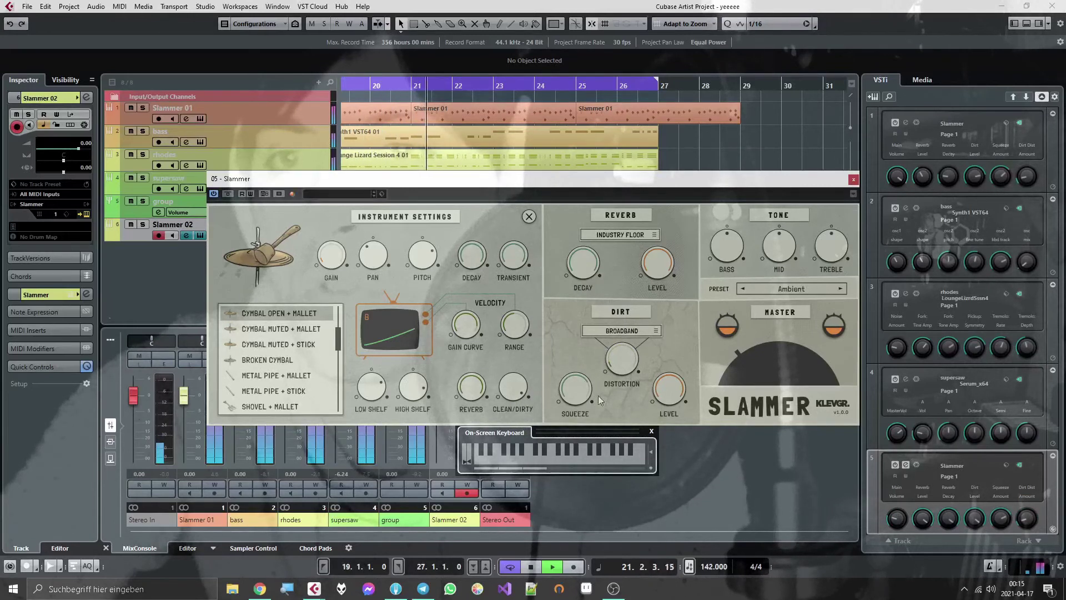
{"action": "left_click", "coordinate": [636, 331]}
{"action": "left_click", "coordinate": [645, 373]}
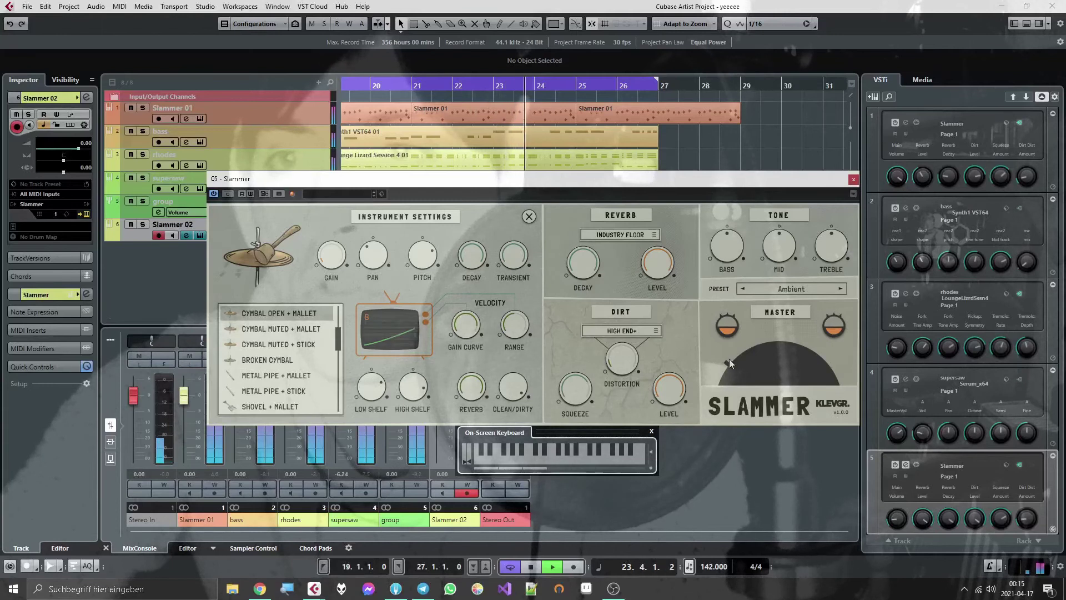
Lower the open cymbal's pitch into negative cents and start recording on the Slammer 02 track.
{"action": "mouse_move", "coordinate": [424, 260]}
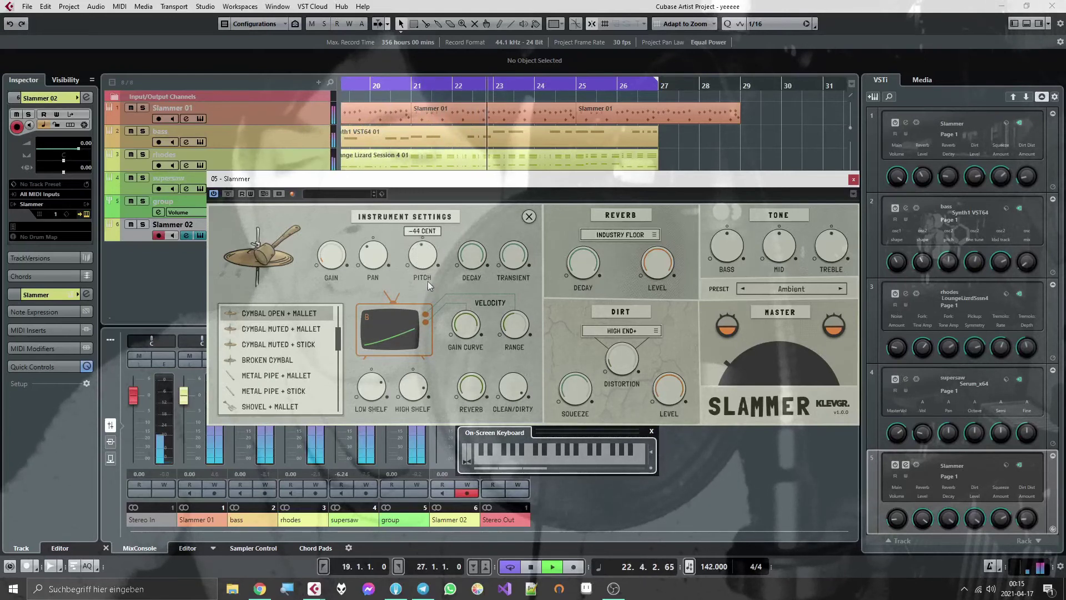
{"action": "left_click_drag", "start_coordinate": [421, 262], "coordinate": [425, 294]}
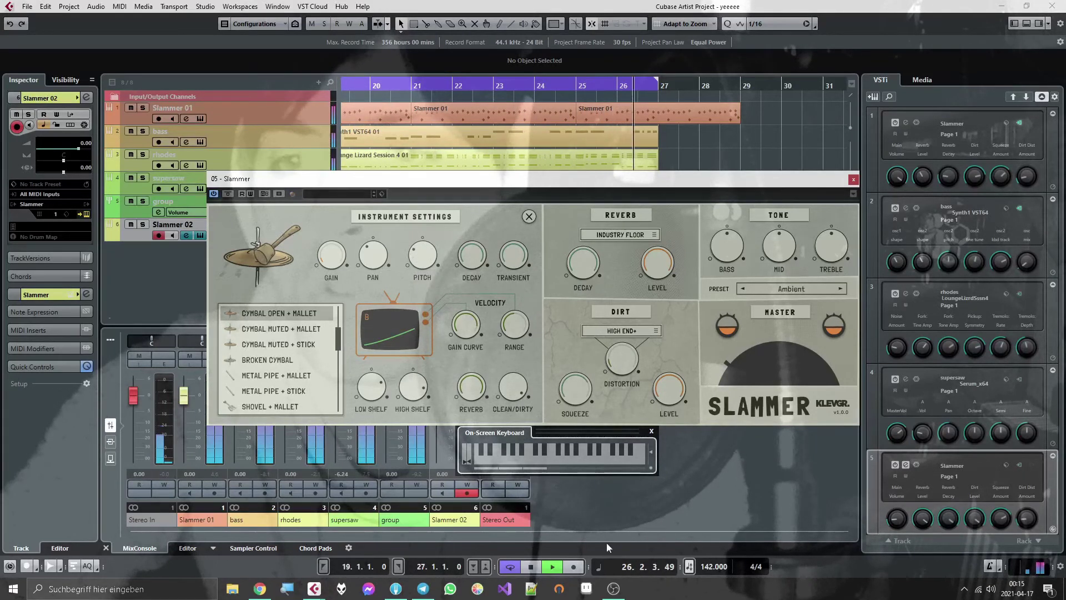
{"action": "left_click", "coordinate": [574, 566]}
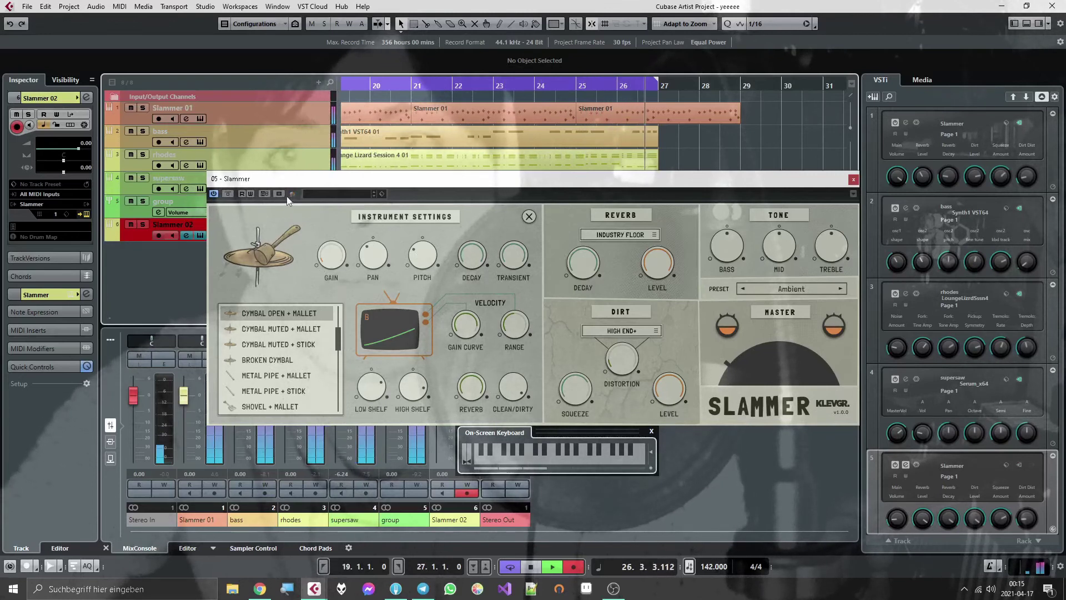
Record B Pitch automation on the Slammer 02 track by sweeping the cymbal's pitch during playback, and close the instrument window.
{"action": "left_click_drag", "start_coordinate": [425, 263], "coordinate": [427, 229]}
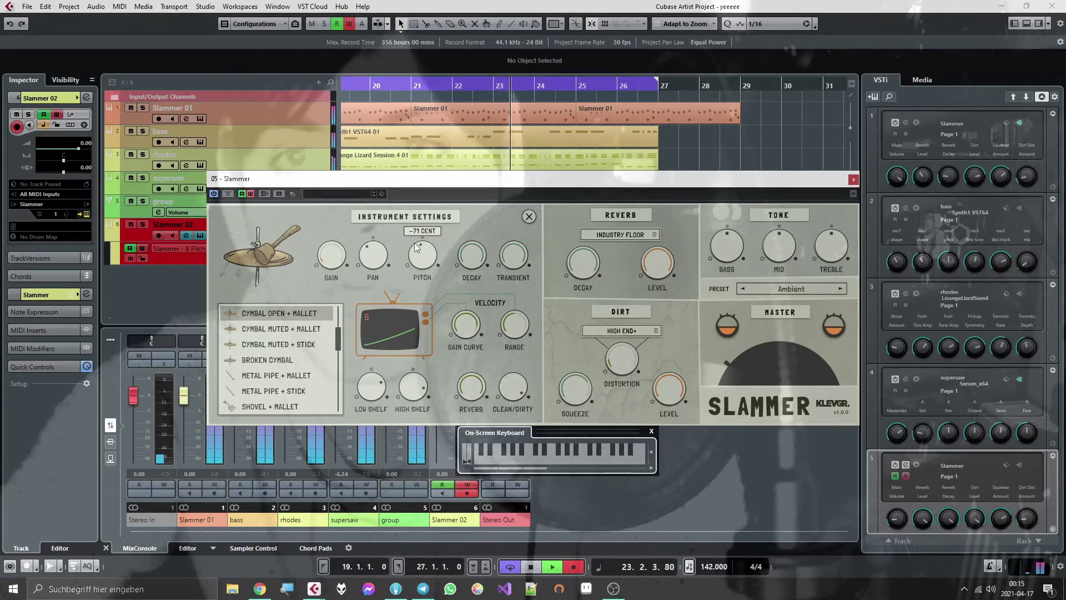
{"action": "left_click_drag", "start_coordinate": [418, 239], "coordinate": [424, 214]}
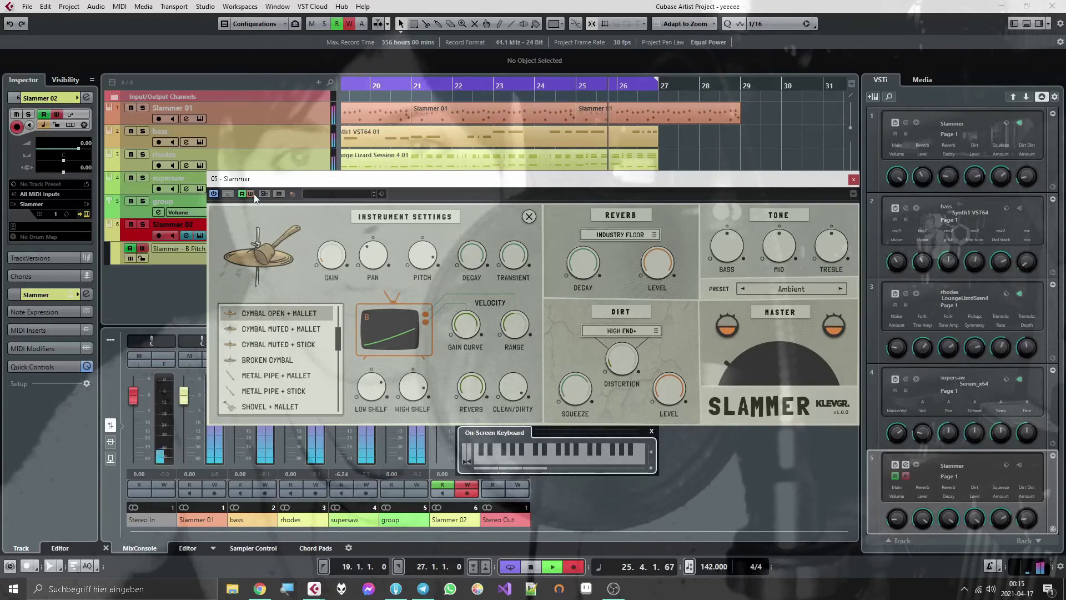
{"action": "left_click", "coordinate": [853, 180]}
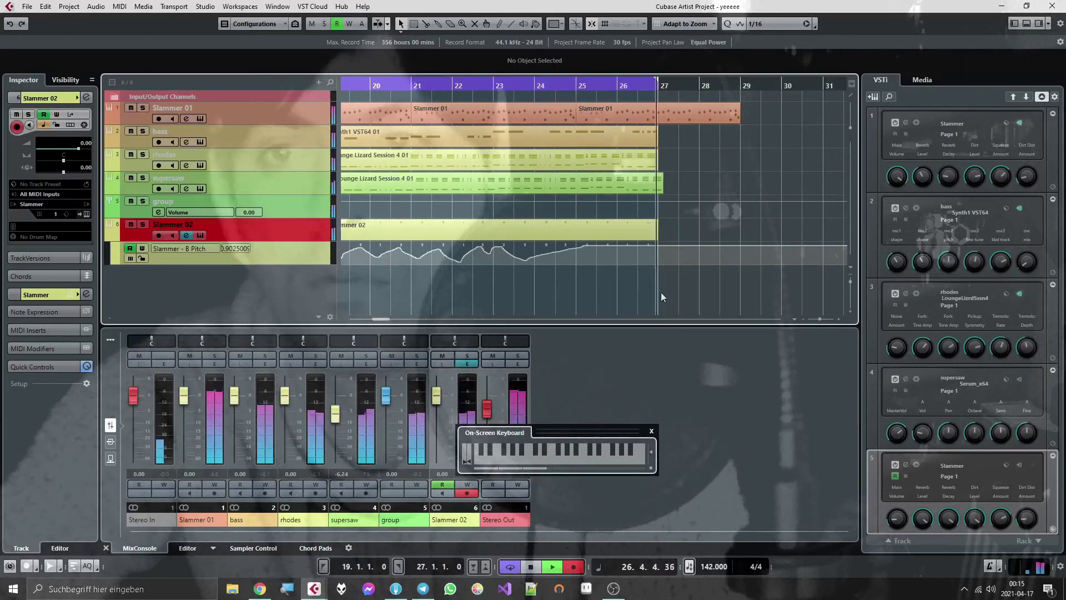
Hide the mixer and the VST instrument rack and fit the whole arrangement in the project view.
{"action": "scroll", "coordinate": [278, 245], "scroll_direction": "left", "scroll_amount": 10}
{"action": "left_click_drag", "start_coordinate": [358, 251], "coordinate": [358, 251]}
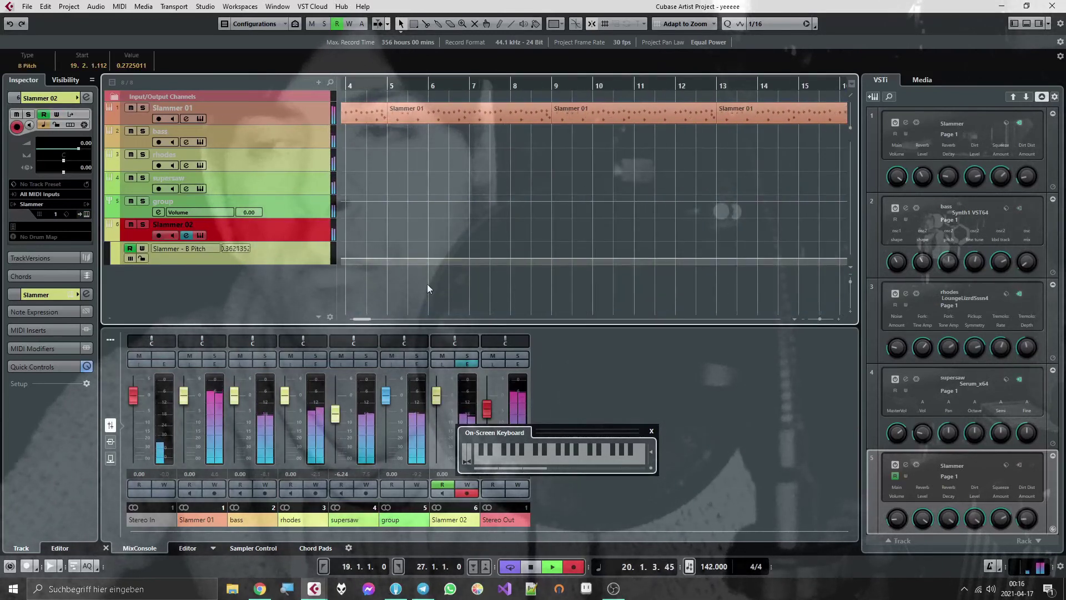
{"action": "key", "text": "g"}
{"action": "key", "text": "g"}
{"action": "key", "text": "g"}
{"action": "left_click", "coordinate": [1038, 24]}
{"action": "left_click", "coordinate": [1026, 24]}
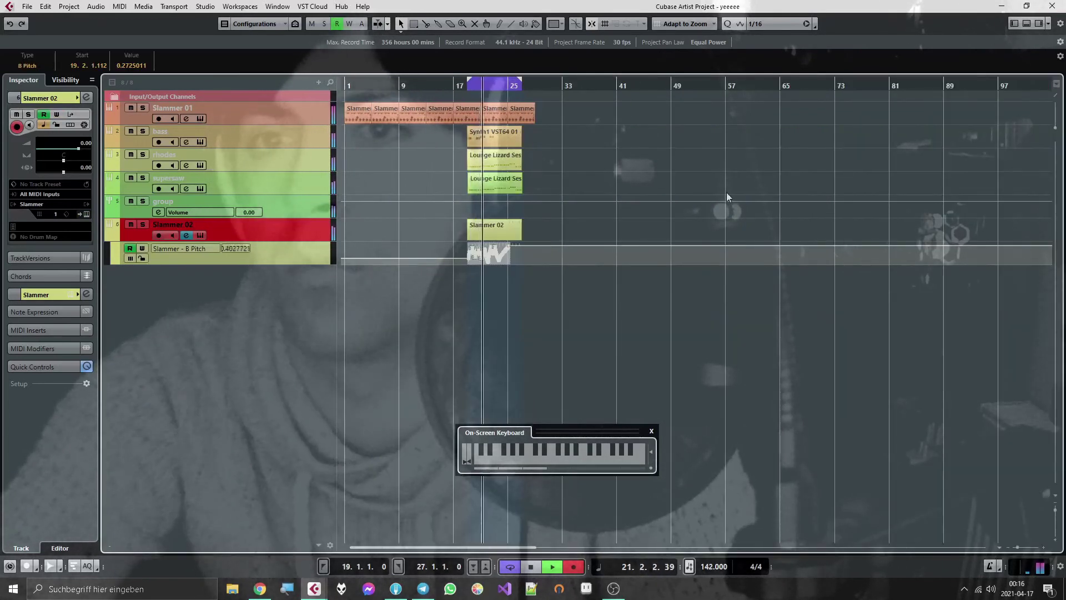
Clear the recorded B Pitch curve, set a single automation point of 0.1111111 at bar 19, and close the on-screen keyboard.
{"action": "left_click", "coordinate": [557, 326]}
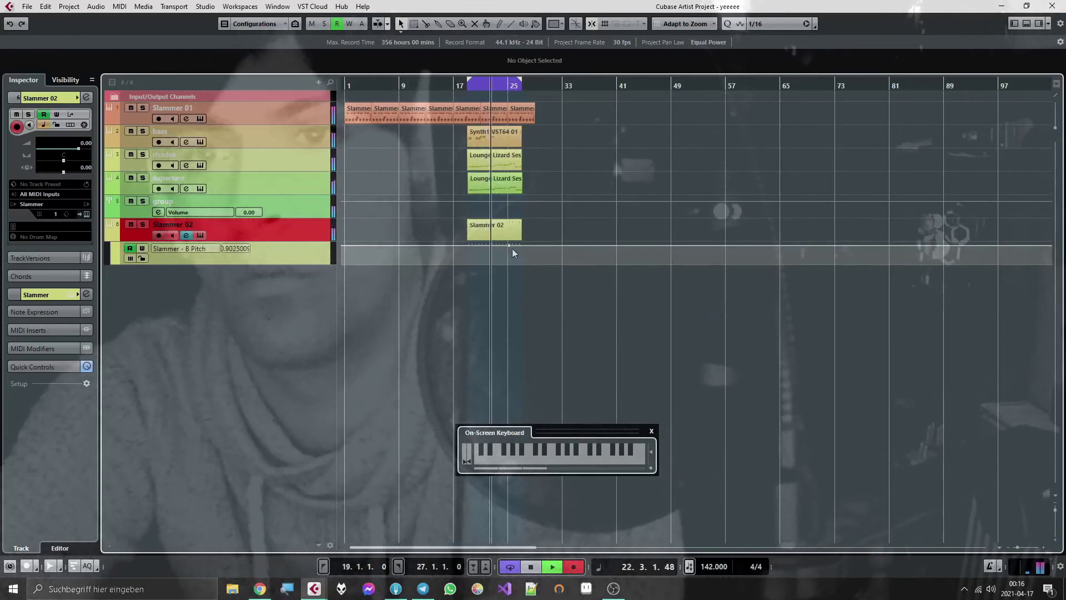
{"action": "left_click_drag", "start_coordinate": [484, 243], "coordinate": [484, 261]}
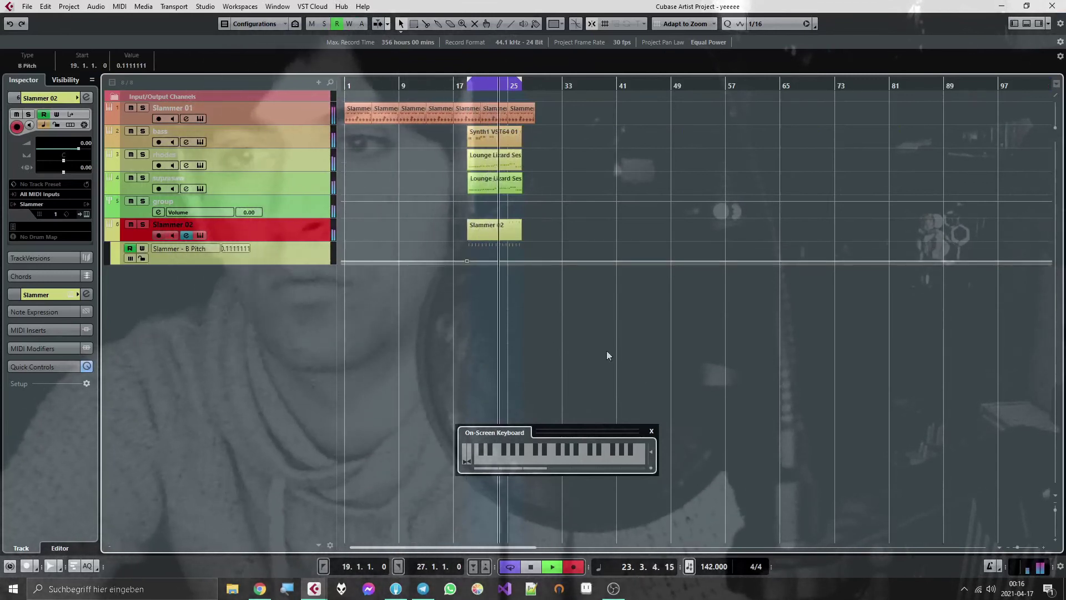
{"action": "left_click", "coordinate": [652, 430]}
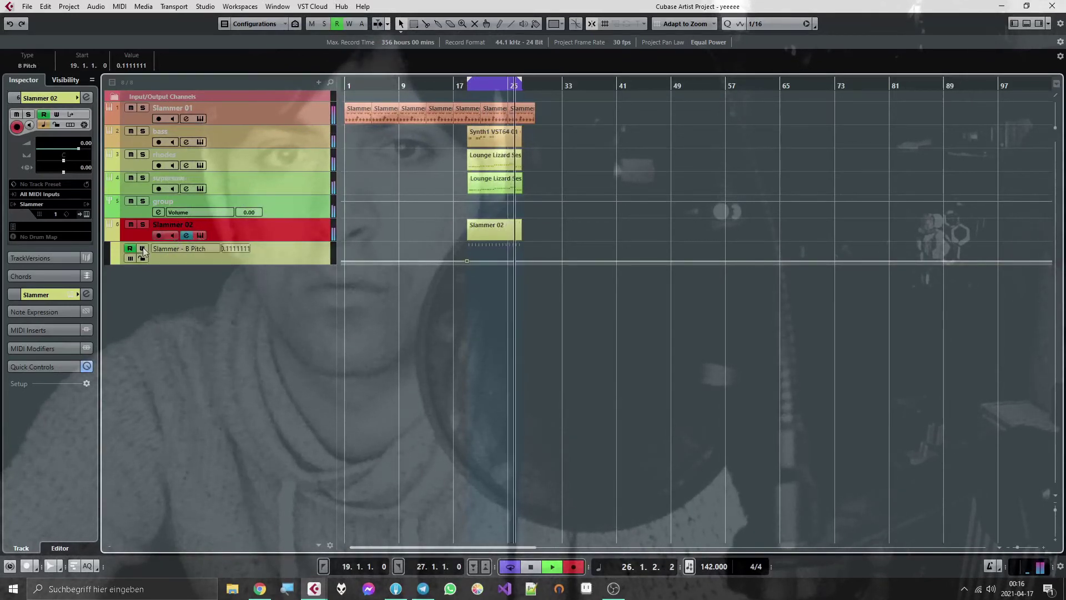
Disarm recording on the Slammer 02 track and close its instrument window.
{"action": "left_click", "coordinate": [200, 235]}
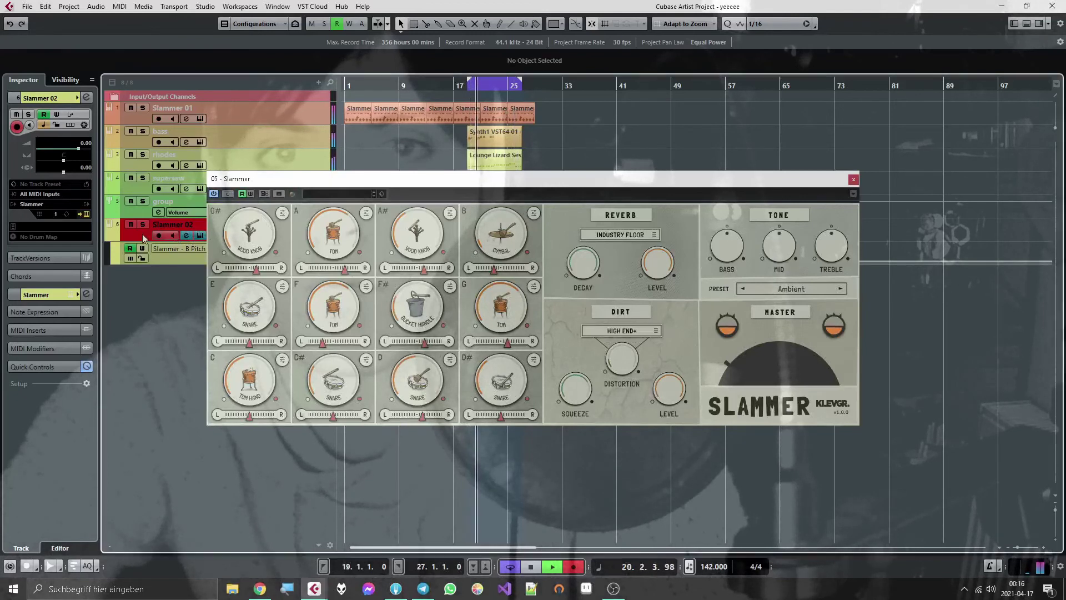
{"action": "left_click", "coordinate": [188, 205]}
{"action": "left_click", "coordinate": [178, 228]}
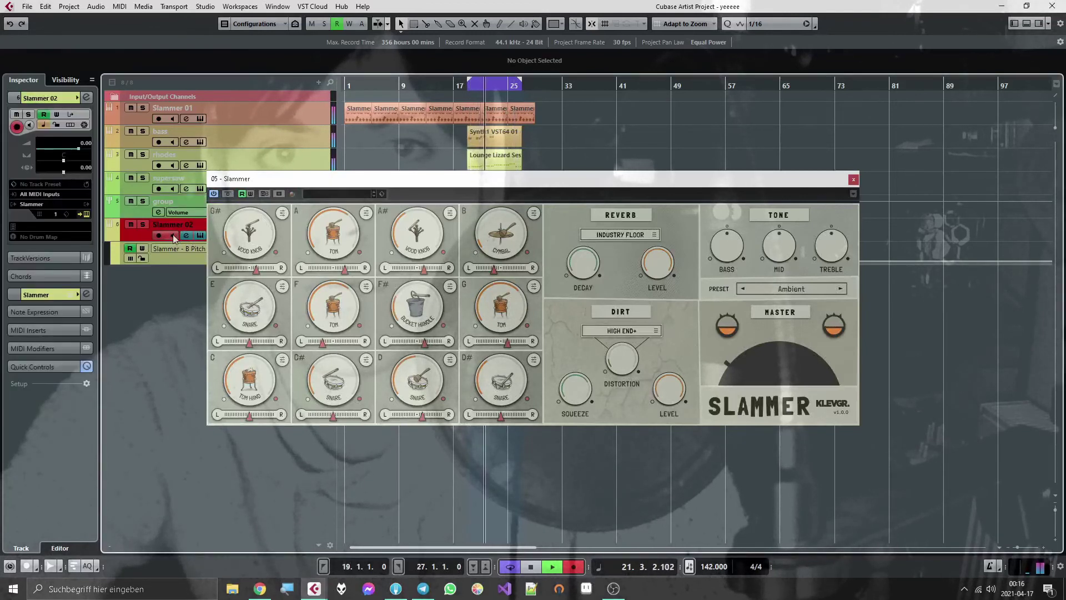
{"action": "left_click", "coordinate": [160, 236]}
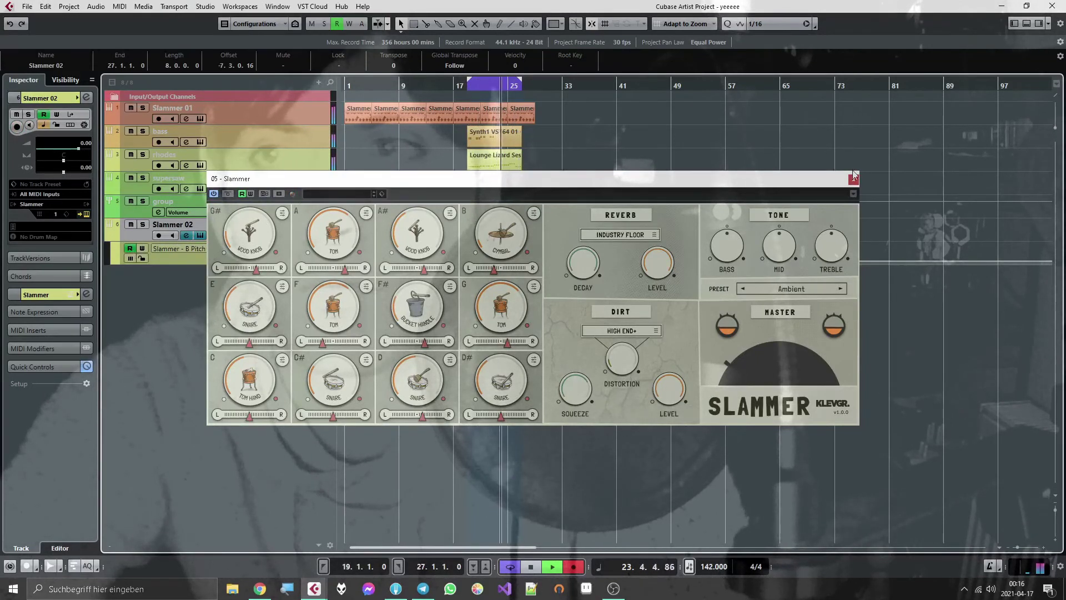
{"action": "key", "text": "Escape"}
Enlarge the B Pitch automation lane and loop playback from bar 19 to bar 20.
{"action": "left_click_drag", "start_coordinate": [296, 263], "coordinate": [296, 397]}
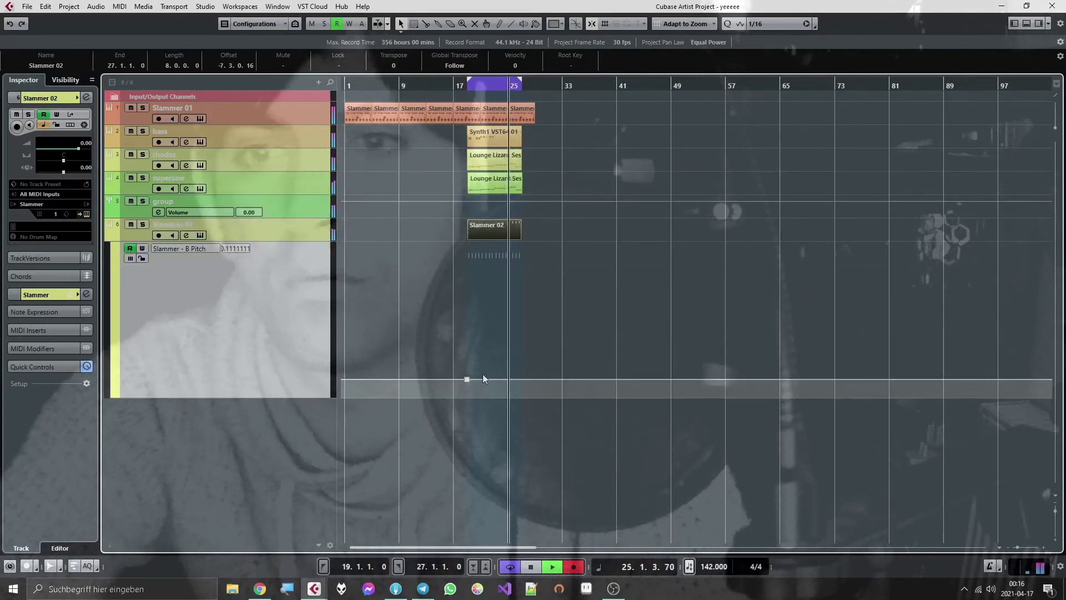
{"action": "scroll", "coordinate": [454, 375], "scroll_direction": "up", "scroll_amount": 5}
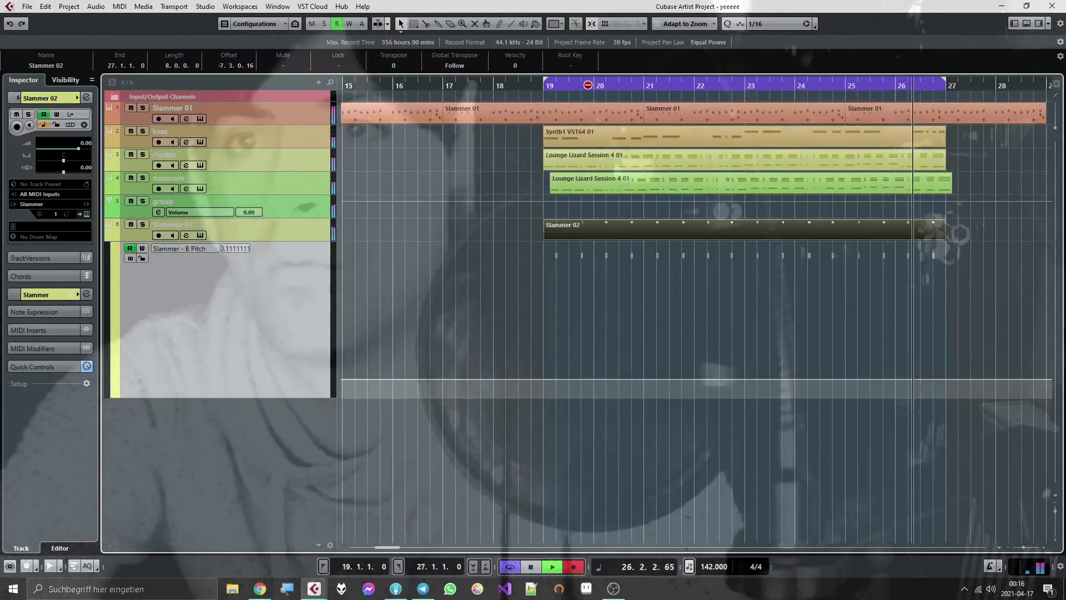
{"action": "left_click", "coordinate": [637, 324]}
{"action": "key", "text": "space"}
{"action": "left_click", "coordinate": [594, 88], "text": "alt"}
{"action": "key", "text": "KP_1"}
{"action": "key", "text": "space"}
Set the first pitch point to 0.1678832 and add one of 0.7043796 at 19.4.1, bending the line between them into a step.
{"action": "left_click_drag", "start_coordinate": [544, 382], "coordinate": [546, 370]}
{"action": "scroll", "coordinate": [567, 378], "scroll_direction": "up", "scroll_amount": 3}
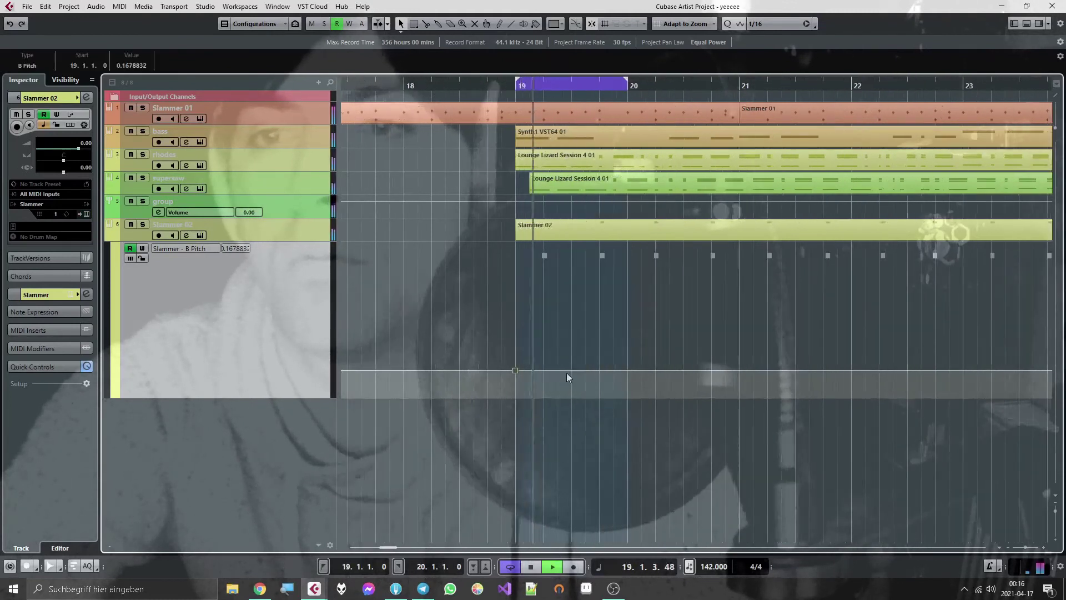
{"action": "scroll", "coordinate": [566, 377], "scroll_direction": "up", "scroll_amount": 1}
{"action": "left_click_drag", "start_coordinate": [592, 365], "coordinate": [606, 329]}
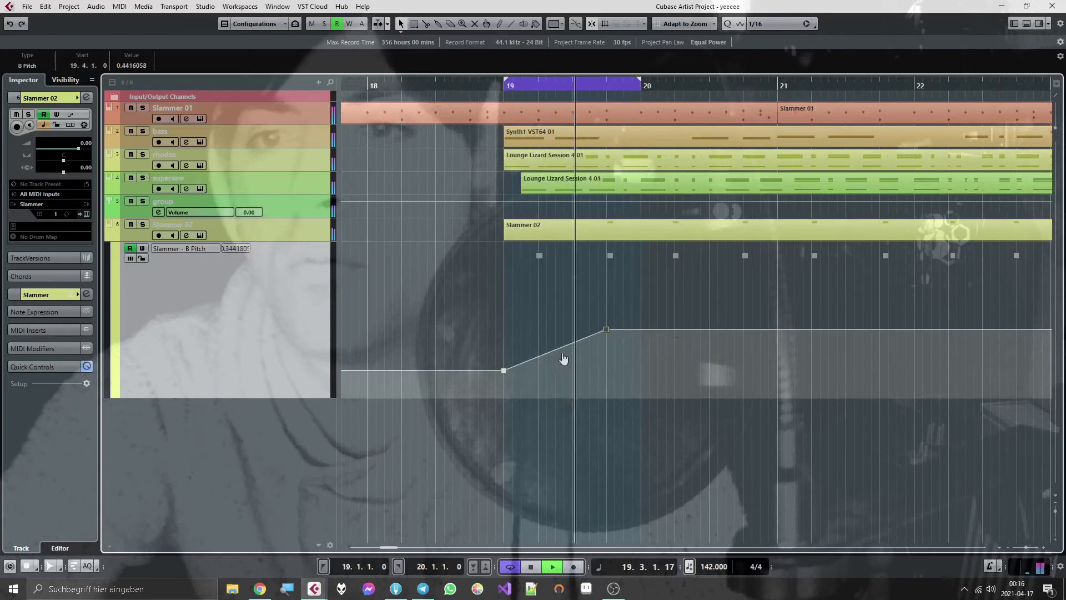
{"action": "left_click", "coordinate": [604, 369]}
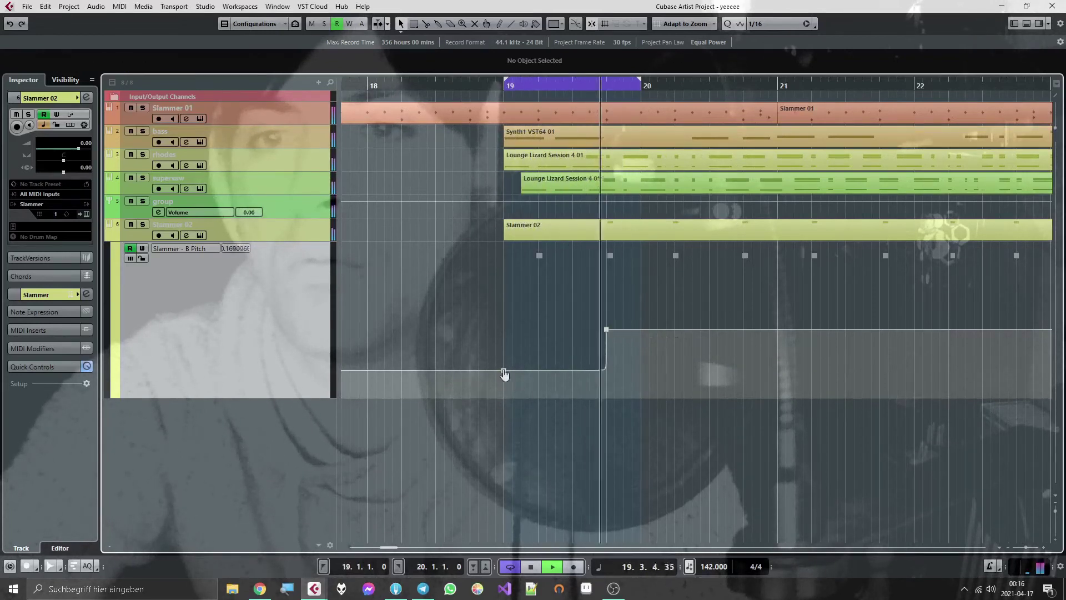
{"action": "left_click_drag", "start_coordinate": [607, 333], "coordinate": [606, 293]}
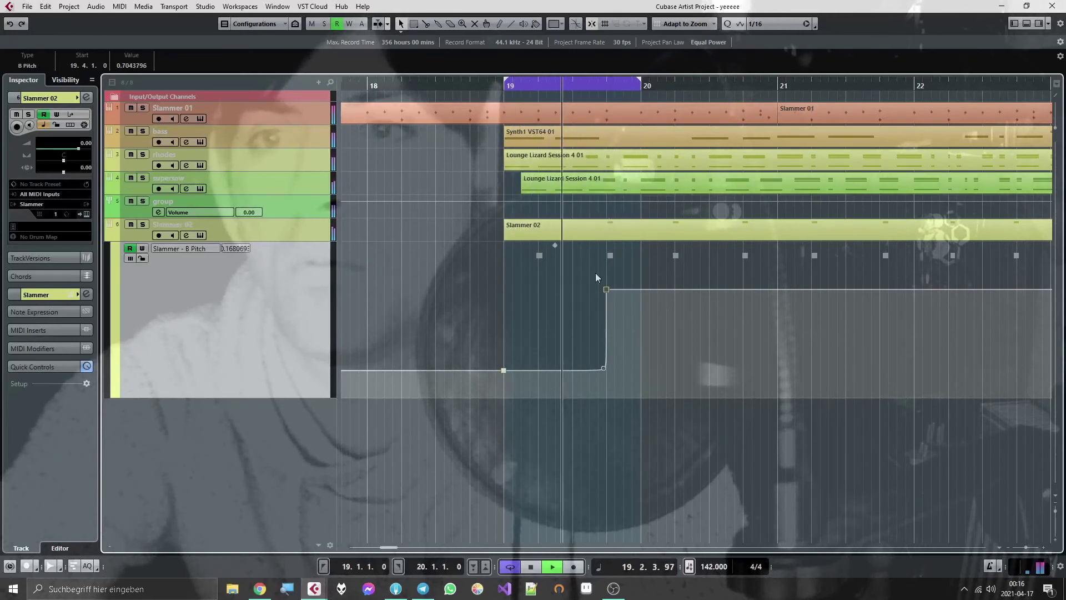
Extend the loop to bar 21 and add a higher, stepped pitch point of about 0.81 in bar 20.
{"action": "left_click", "coordinate": [783, 84], "text": "alt"}
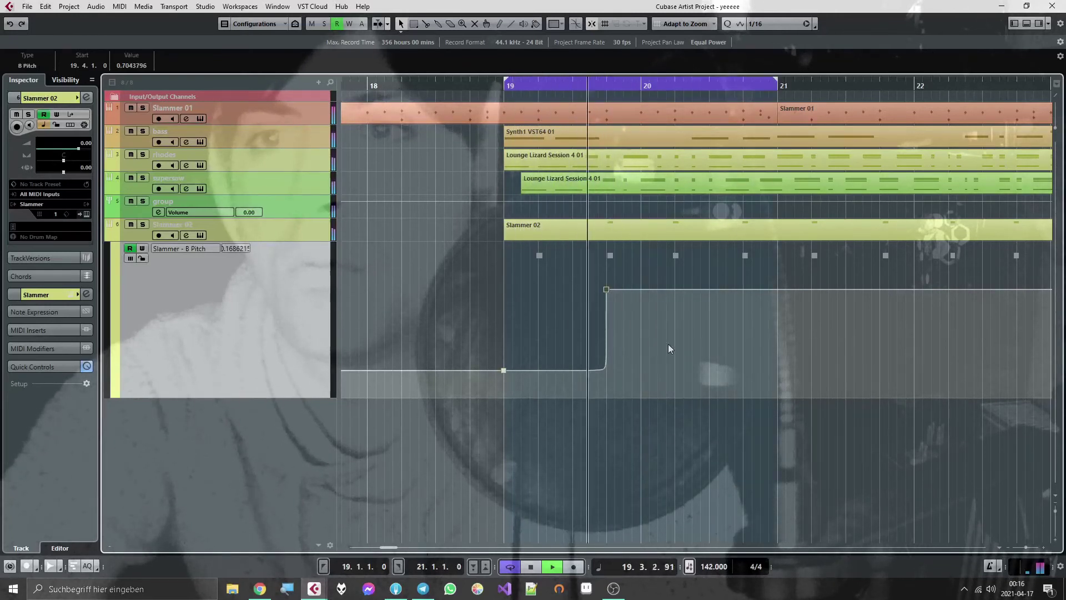
{"action": "mouse_move", "coordinate": [661, 286]}
{"action": "left_mouse_down"}
{"action": "mouse_move", "coordinate": [673, 272]}
{"action": "mouse_move", "coordinate": [662, 281]}
{"action": "left_mouse_up"}
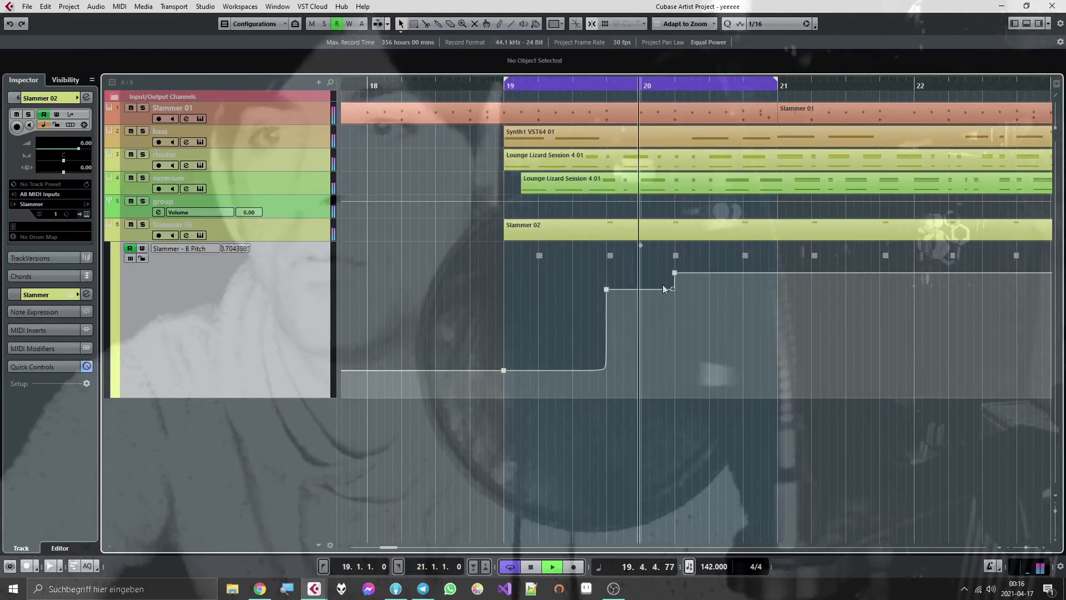
{"action": "left_click", "coordinate": [675, 274]}
Add a lower pitch point of 0.3029197 at 20.3.4 and bend the line leading to it into a step.
{"action": "left_click_drag", "start_coordinate": [675, 276], "coordinate": [734, 359]}
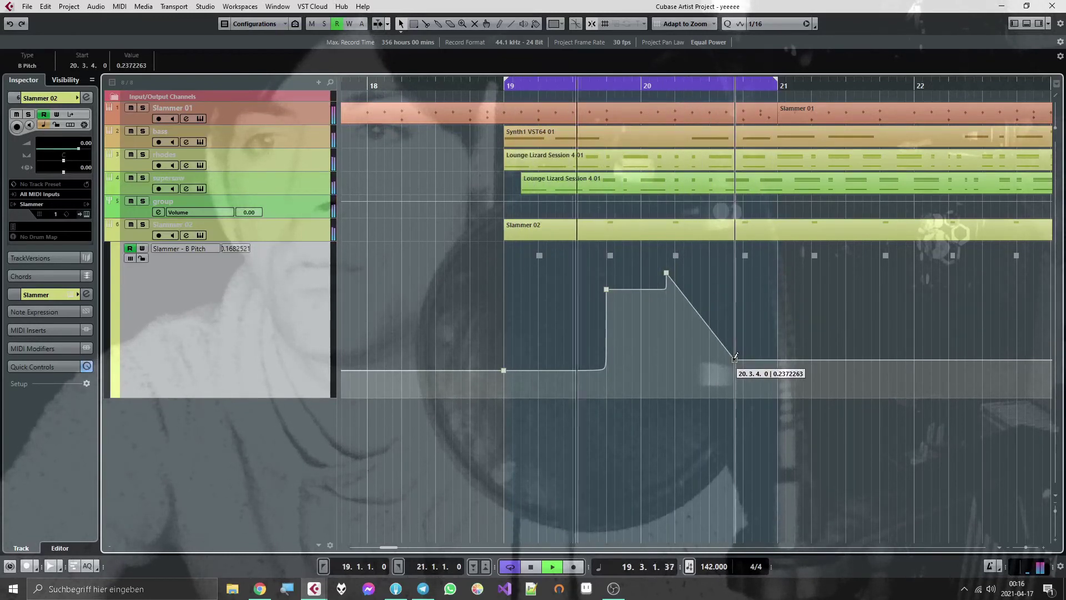
{"action": "left_click_drag", "start_coordinate": [700, 316], "coordinate": [738, 244]}
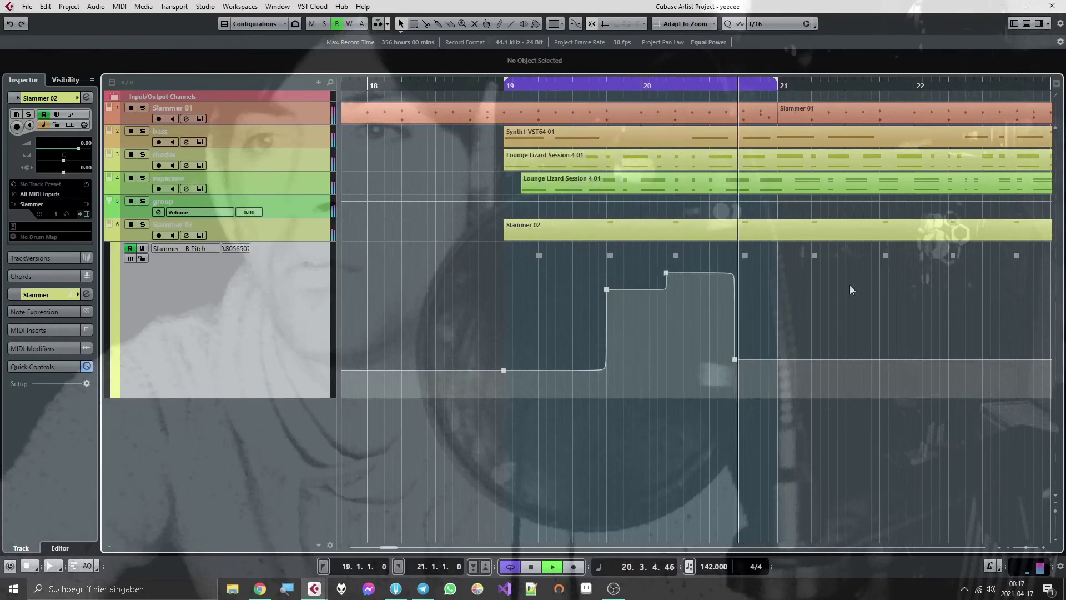
{"action": "left_click_drag", "start_coordinate": [734, 359], "coordinate": [735, 353]}
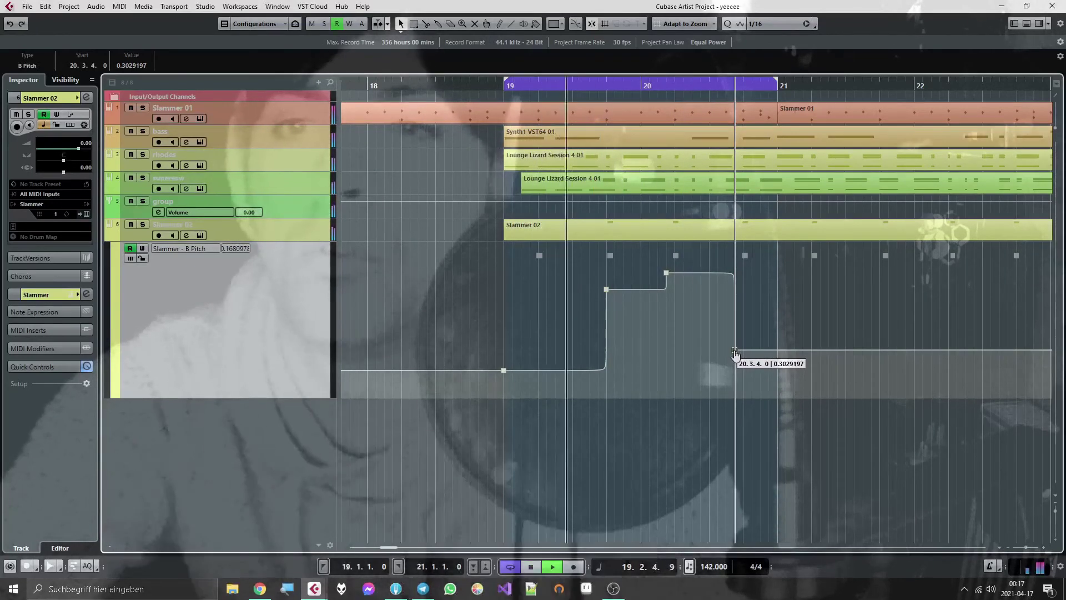
Duplicate the pitch automation of bars 19 and 20 three times and extend the loop to bar 27.
{"action": "left_click_drag", "start_coordinate": [503, 333], "coordinate": [777, 326]}
{"action": "key", "text": "ctrl+d"}
{"action": "key", "text": "g"}
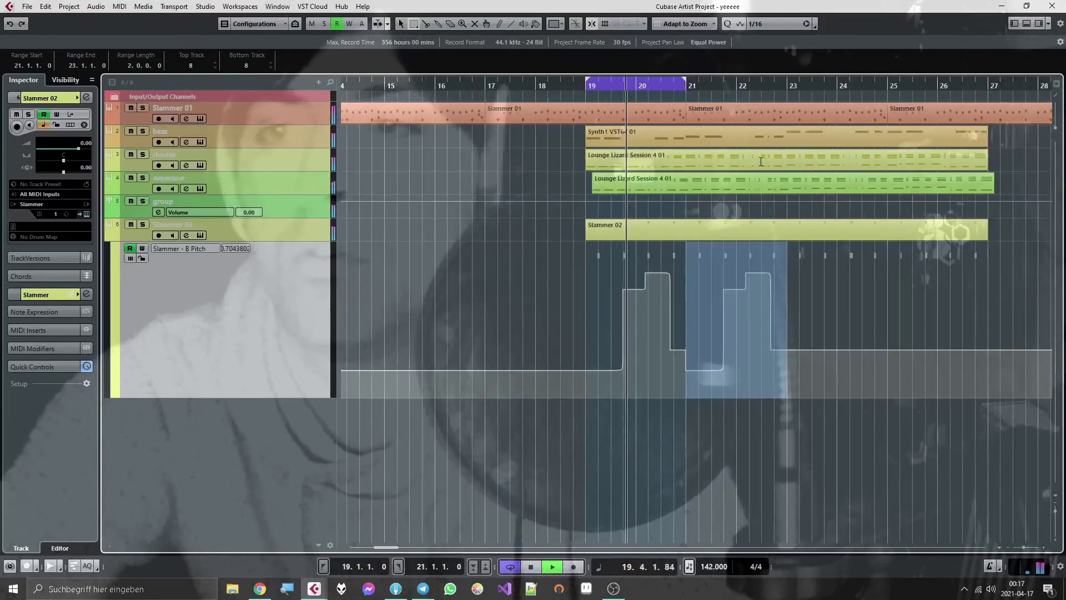
{"action": "key", "text": "ctrl+d"}
{"action": "key", "text": "ctrl+d"}
{"action": "left_click", "coordinate": [989, 84], "text": "alt"}
{"action": "left_click", "coordinate": [757, 333]}
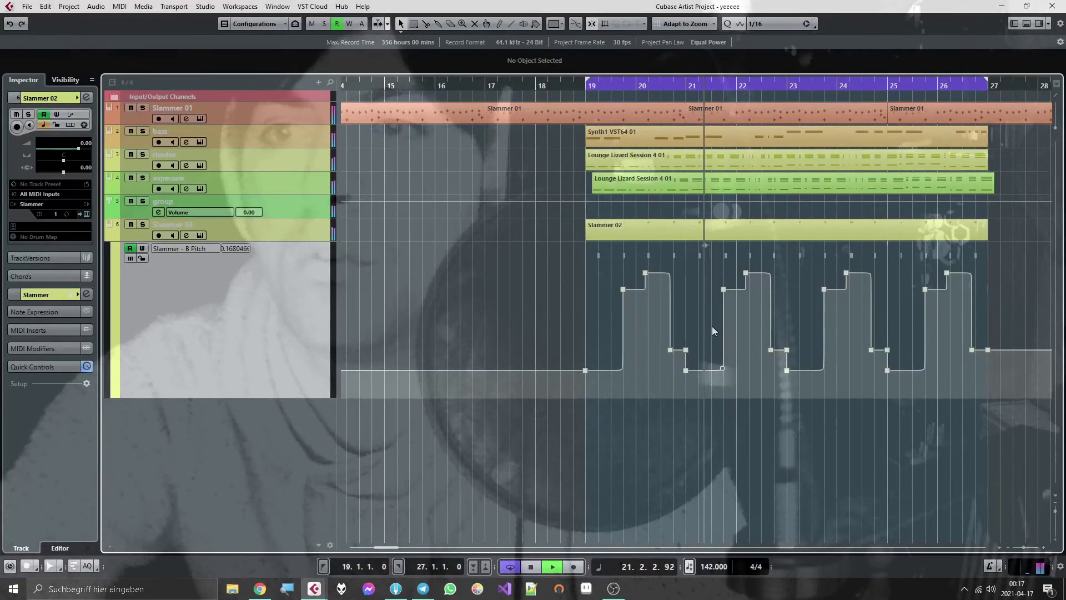
Try raising the pitch automation point at bar 21 to 0.3795621.
{"action": "left_click", "coordinate": [686, 371]}
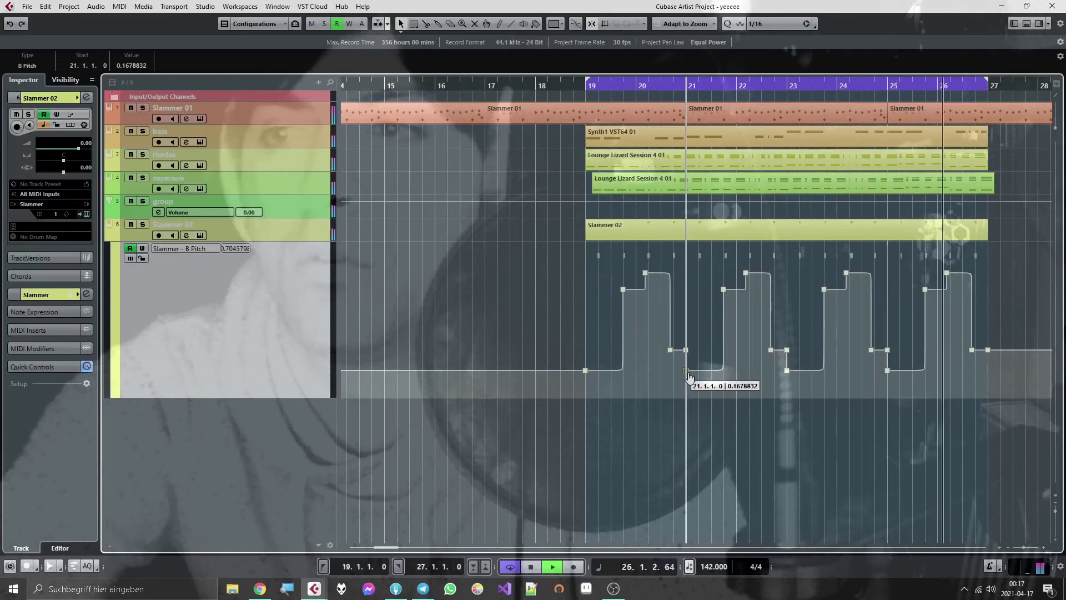
{"action": "left_click_drag", "start_coordinate": [687, 376], "coordinate": [689, 342]}
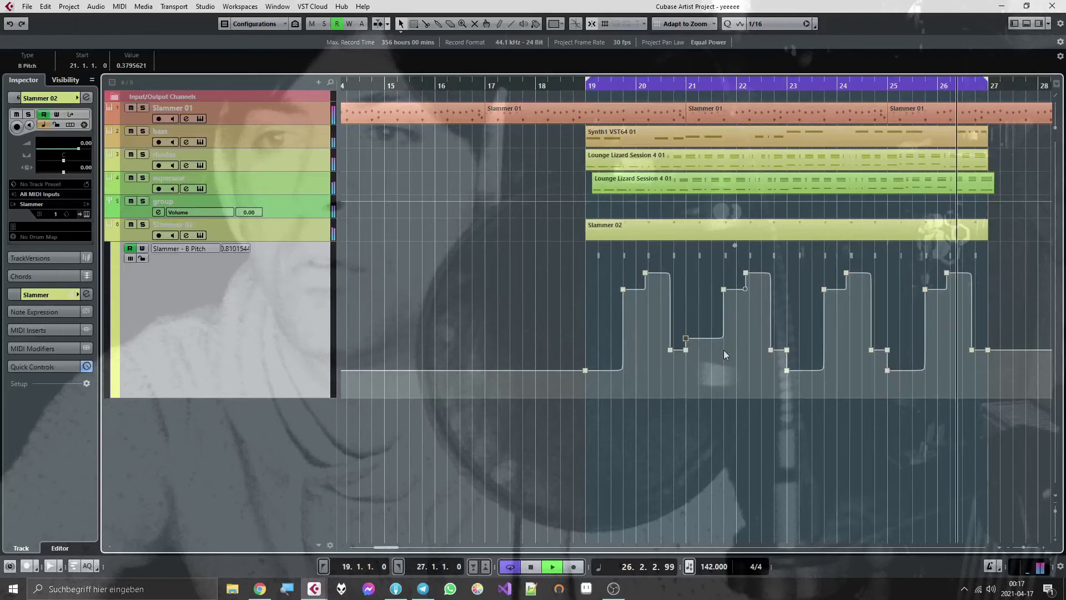
{"action": "left_click_drag", "start_coordinate": [686, 338], "coordinate": [686, 370]}
{"action": "left_click", "coordinate": [699, 331]}
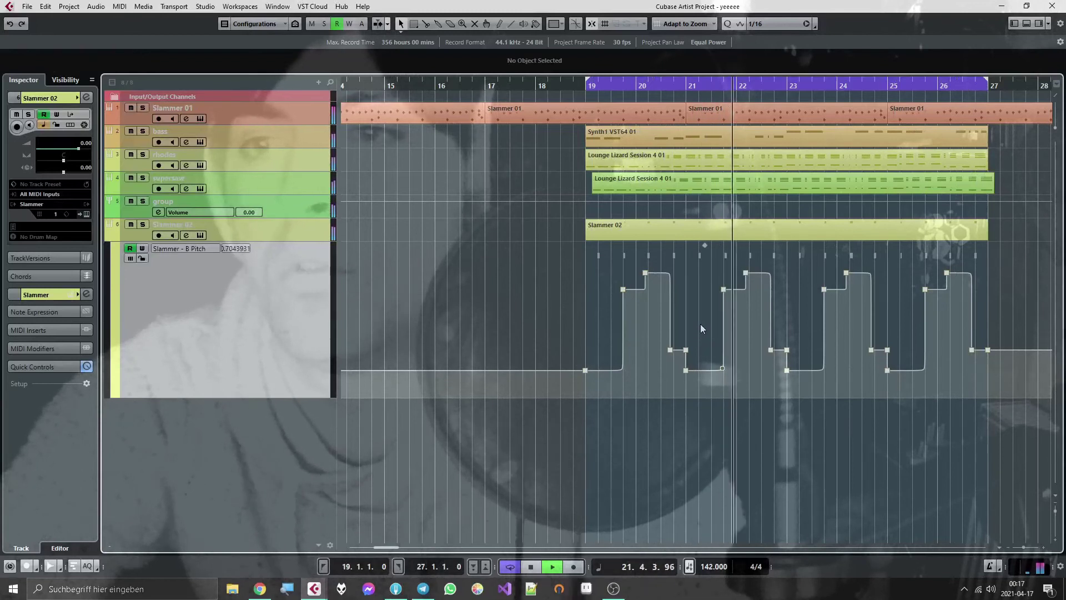
Select the closing pitch points of all four two-bar patterns, restore and reposition the project window, and set their value to about 0.335.
{"action": "left_click_drag", "start_coordinate": [1039, 344], "coordinate": [550, 348]}
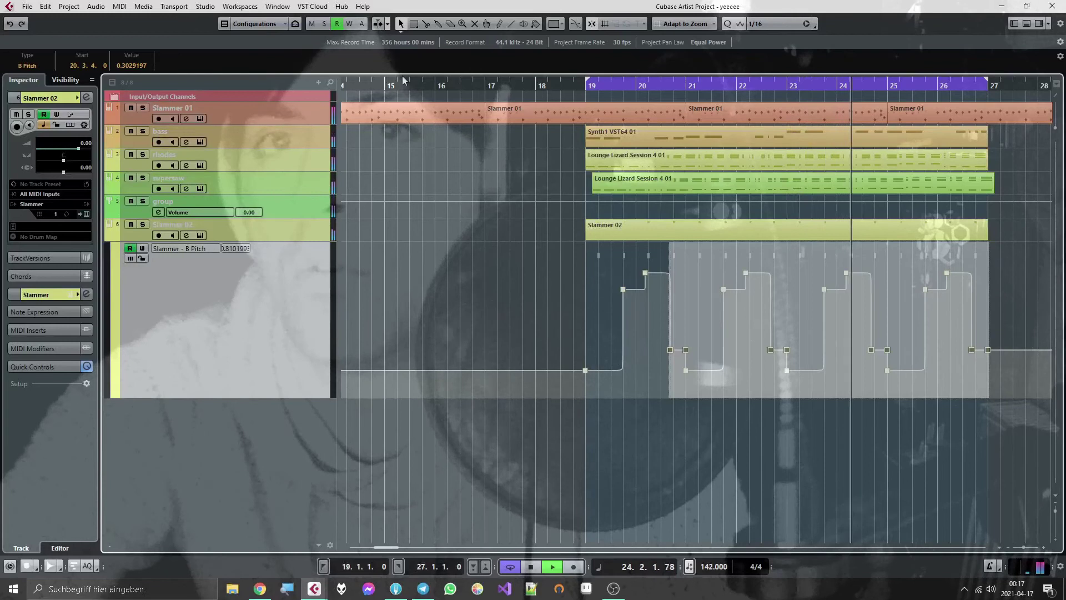
{"action": "double_click", "coordinate": [558, 8]}
{"action": "left_click_drag", "start_coordinate": [593, 377], "coordinate": [392, 79]}
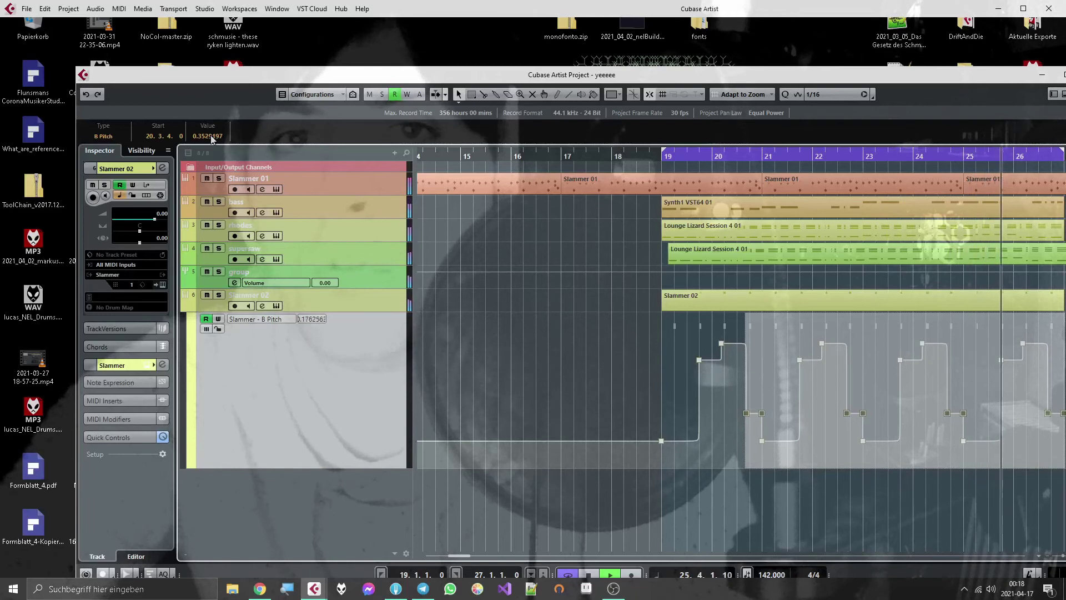
{"action": "scroll", "coordinate": [211, 139], "scroll_direction": "up", "scroll_amount": 3}
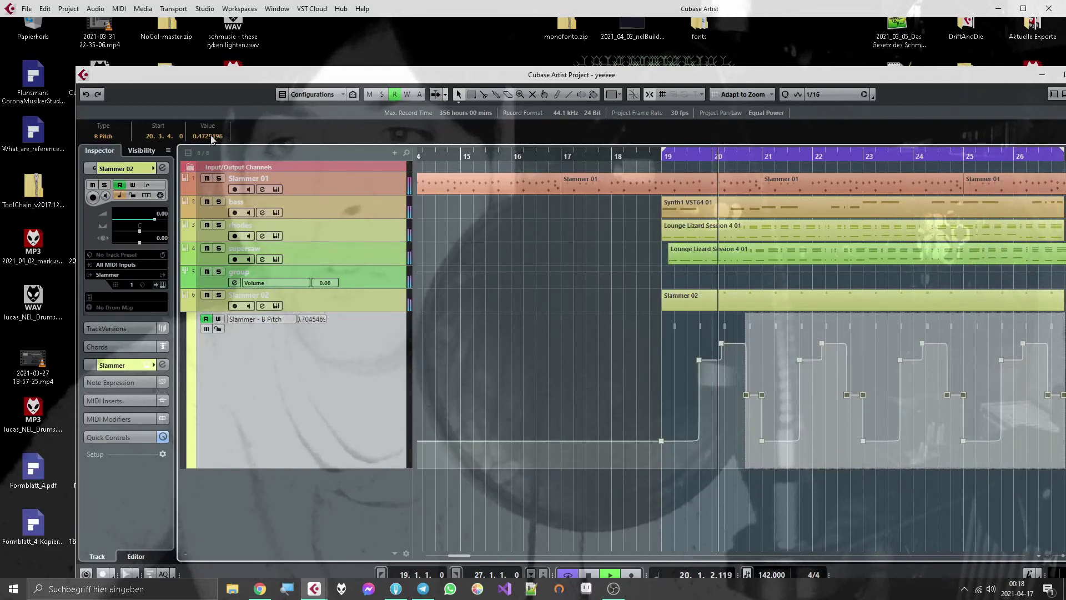
{"action": "scroll", "coordinate": [211, 139], "scroll_direction": "down", "scroll_amount": 1}
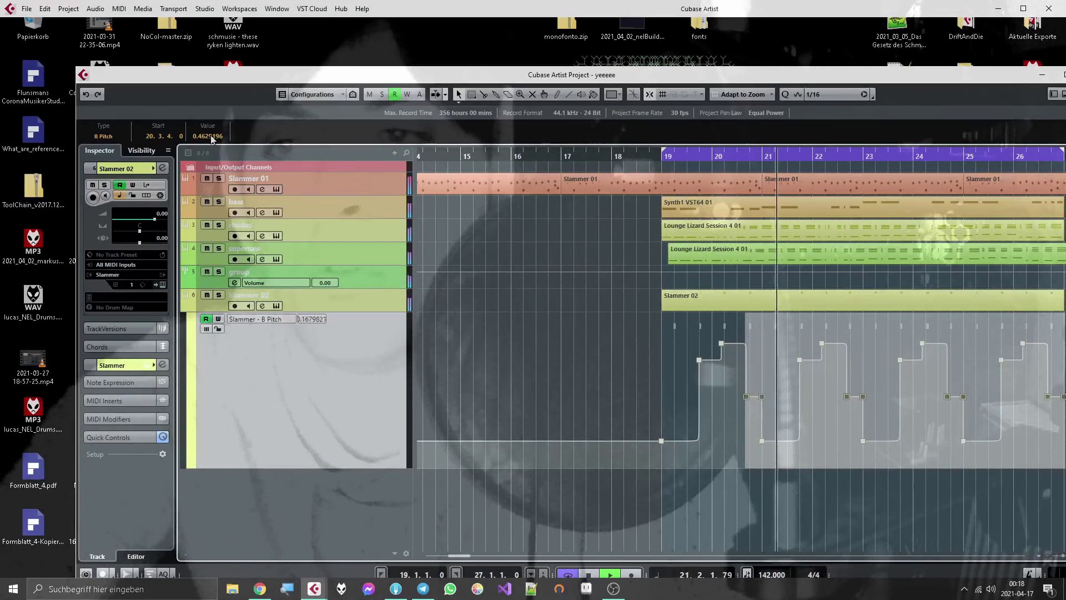
{"action": "scroll", "coordinate": [211, 139], "scroll_direction": "down", "scroll_amount": 8}
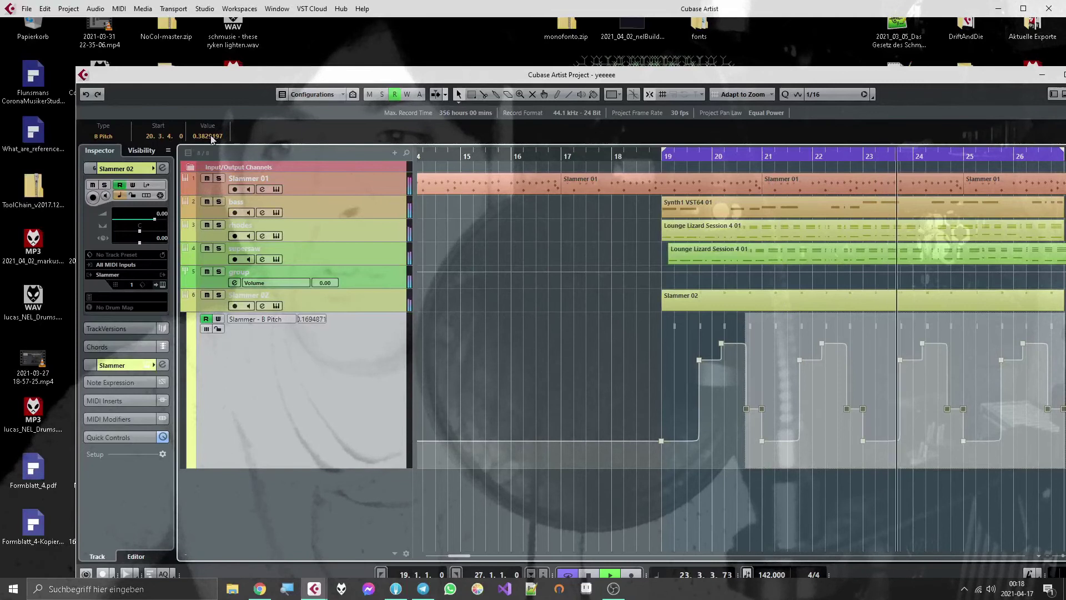
{"action": "scroll", "coordinate": [211, 139], "scroll_direction": "up", "scroll_amount": 2}
{"action": "scroll", "coordinate": [211, 139], "scroll_direction": "down", "scroll_amount": 6}
{"action": "scroll", "coordinate": [211, 139], "scroll_direction": "down", "scroll_amount": 1}
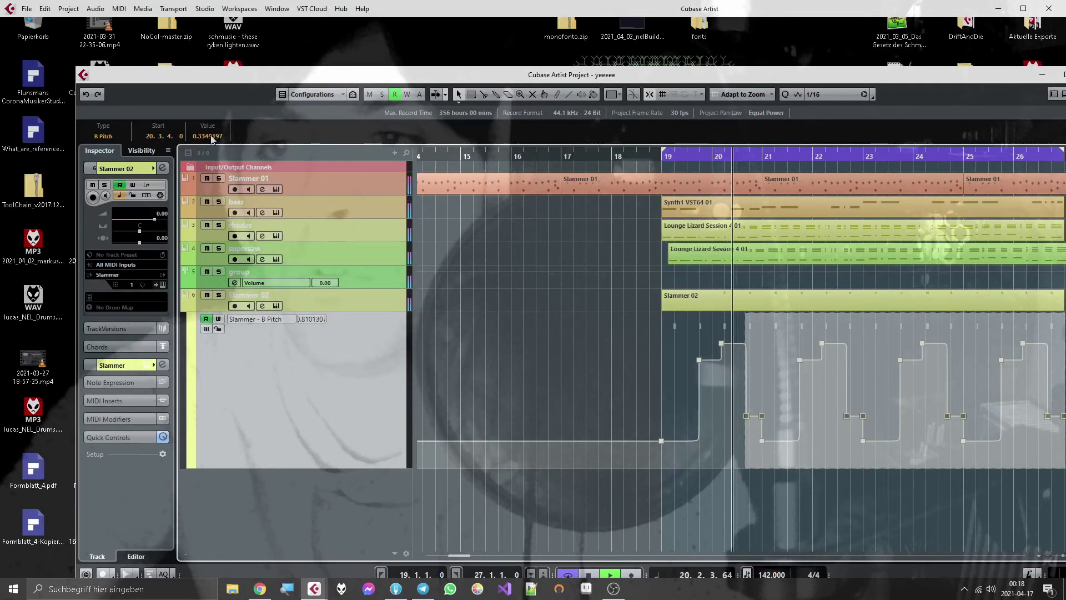
Select the low pitch points at bars 19, 21, 23 and 25 and set their value to about 0.108.
{"action": "left_click", "coordinate": [644, 358]}
{"action": "scroll", "coordinate": [601, 373], "scroll_direction": "down", "scroll_amount": 4}
{"action": "left_click_drag", "start_coordinate": [883, 471], "coordinate": [528, 440]}
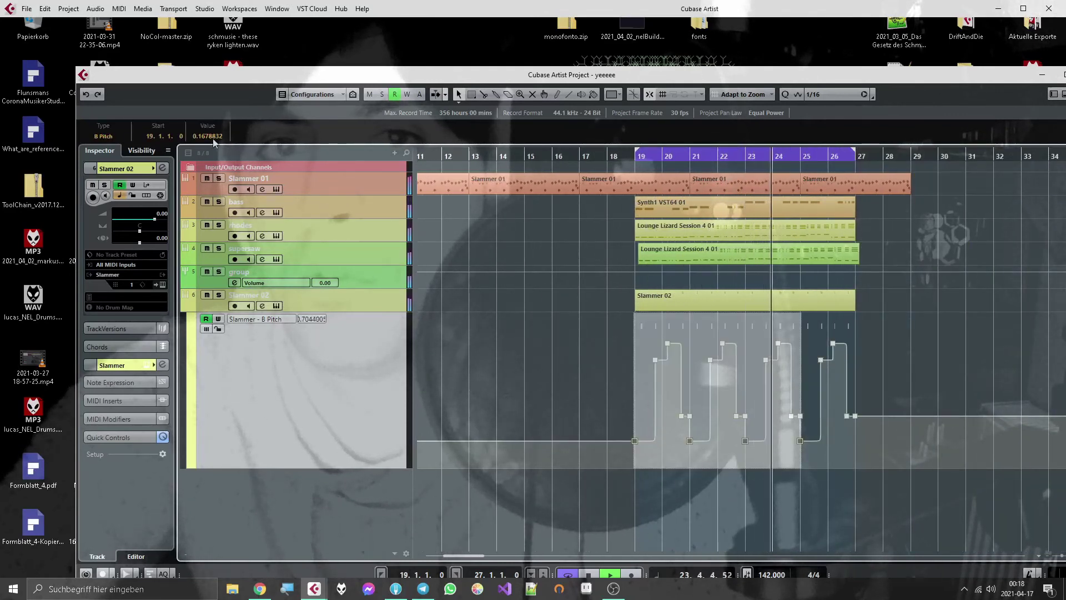
{"action": "scroll", "coordinate": [212, 138], "scroll_direction": "down", "scroll_amount": 6}
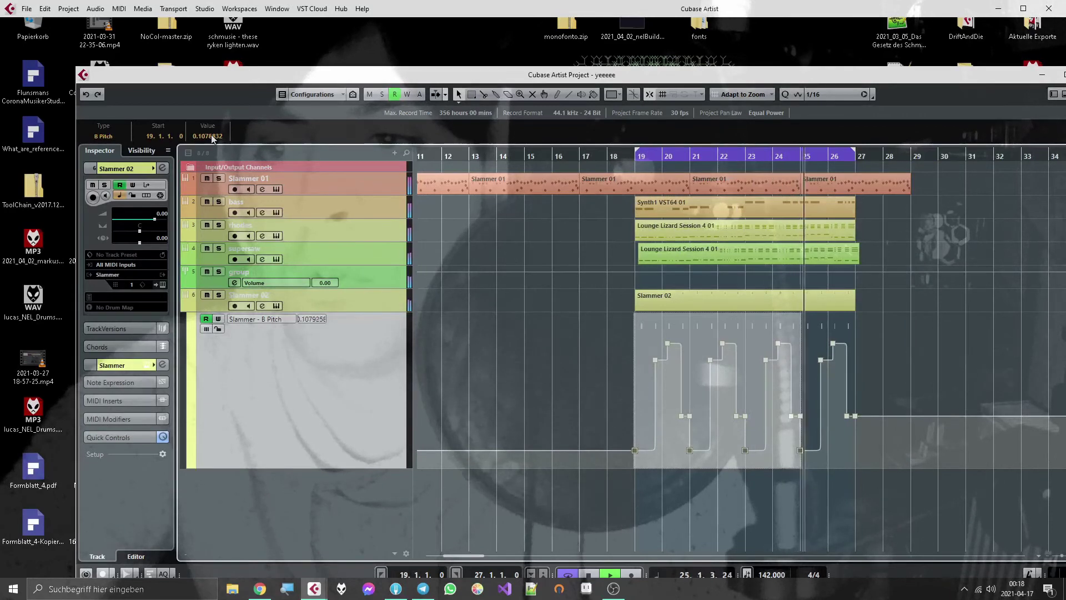
Set the selected low pitch points at bars 19, 21, 23 and 25 to about 0.186.
{"action": "scroll", "coordinate": [212, 139], "scroll_direction": "down", "scroll_amount": 6}
{"action": "scroll", "coordinate": [212, 138], "scroll_direction": "down", "scroll_amount": 1}
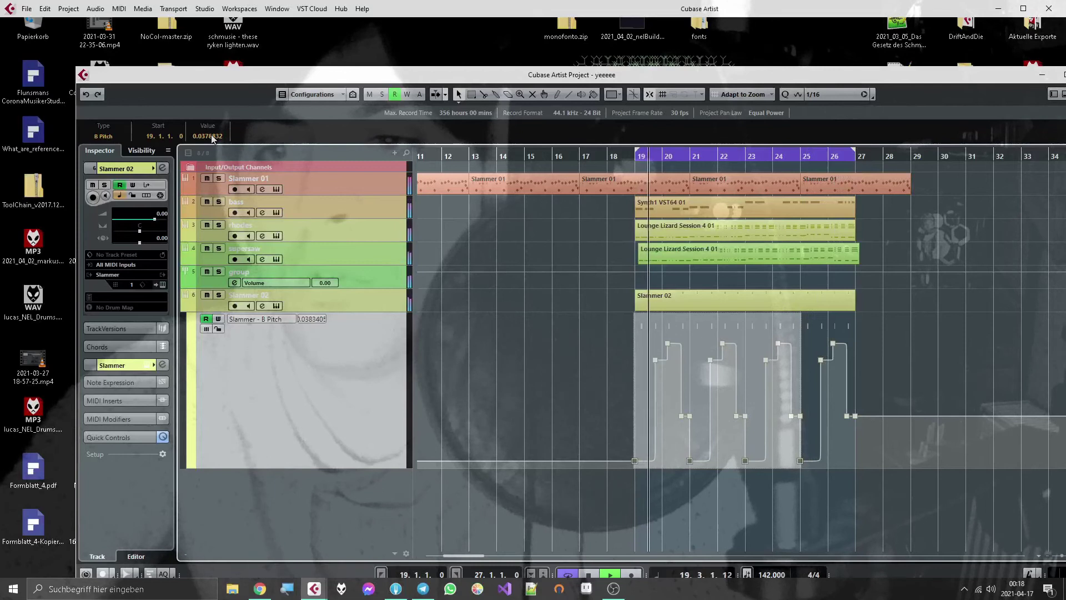
{"action": "scroll", "coordinate": [211, 139], "scroll_direction": "up", "scroll_amount": 20}
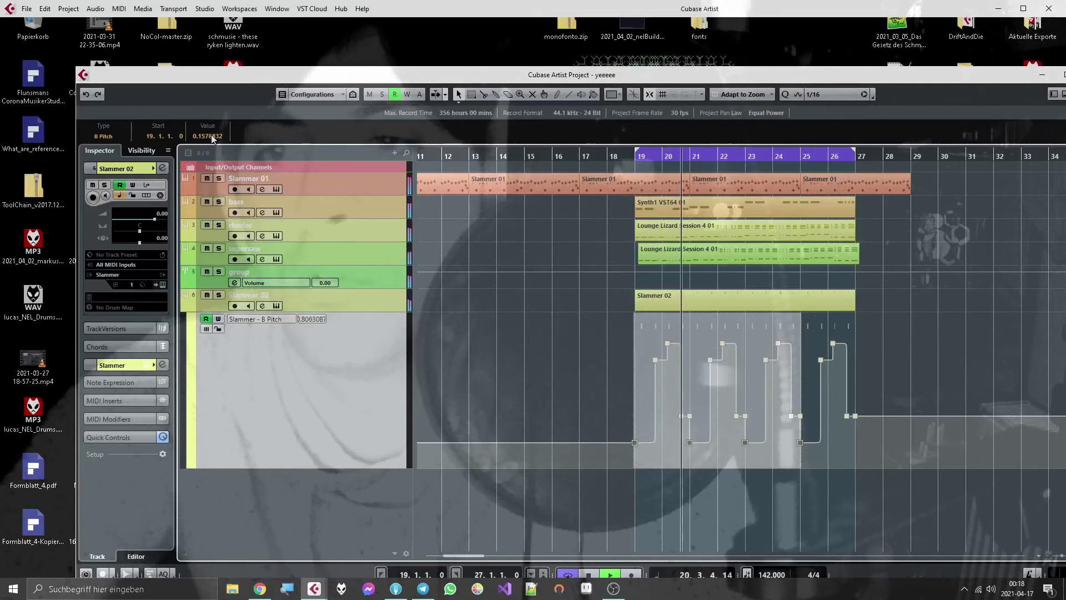
{"action": "scroll", "coordinate": [212, 138], "scroll_direction": "down", "scroll_amount": 5}
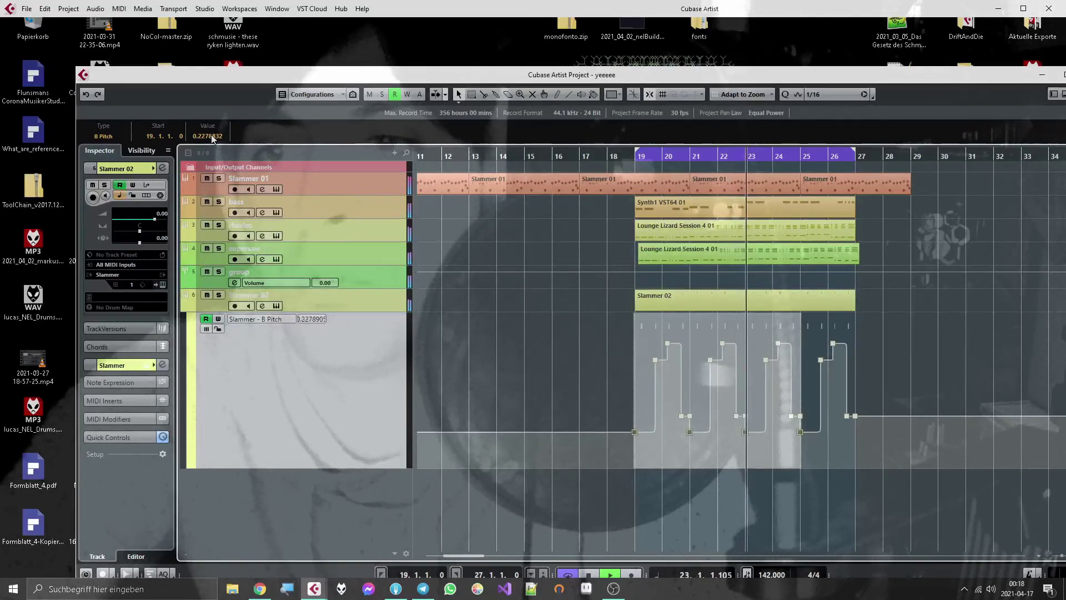
{"action": "scroll", "coordinate": [211, 138], "scroll_direction": "down", "scroll_amount": 4}
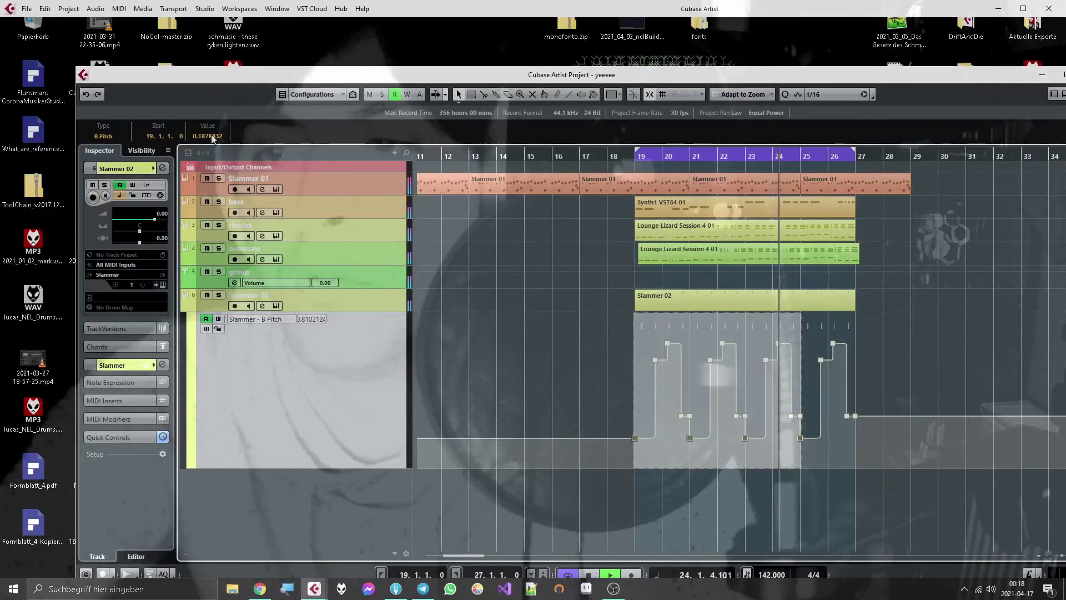
{"action": "scroll", "coordinate": [211, 138], "scroll_direction": "down", "scroll_amount": 1}
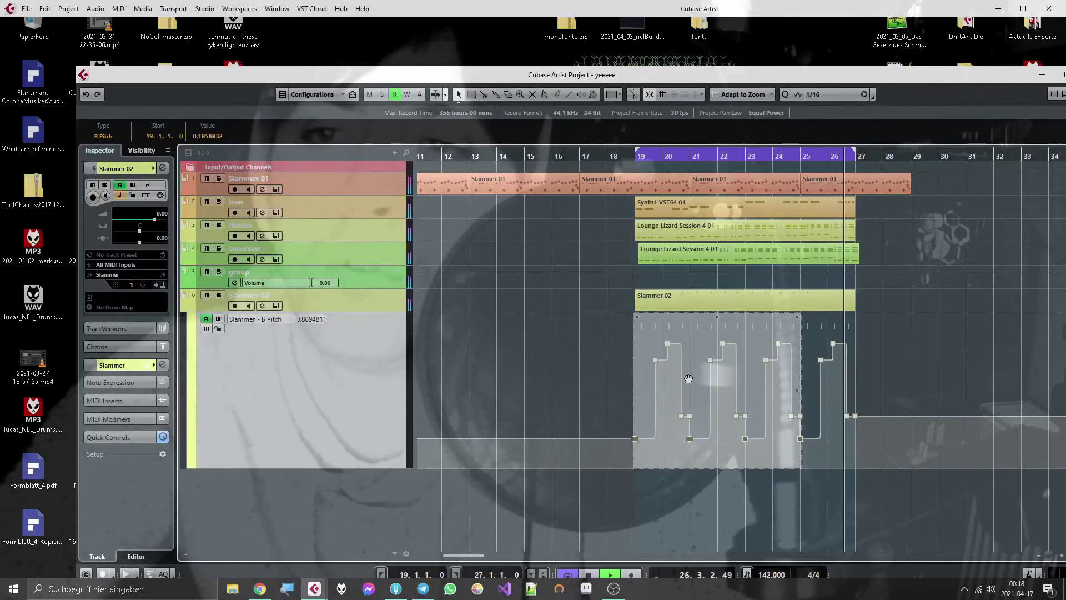
Select the second-level pitch points of all four two-bar patterns and set their value to about 0.702.
{"action": "left_click_drag", "start_coordinate": [575, 374], "coordinate": [887, 360]}
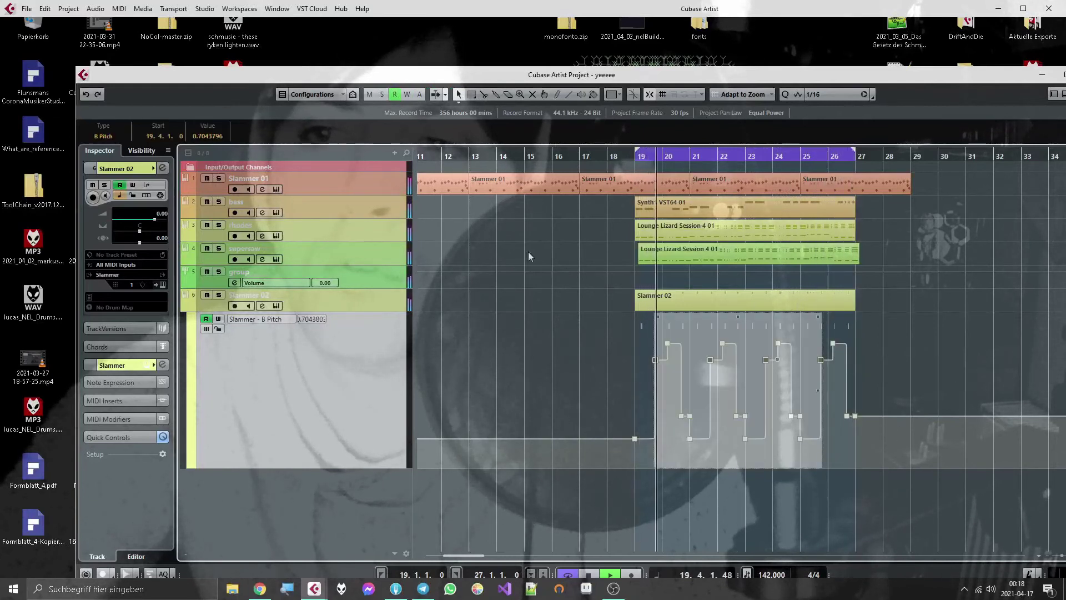
{"action": "scroll", "coordinate": [210, 139], "scroll_direction": "down", "scroll_amount": 1}
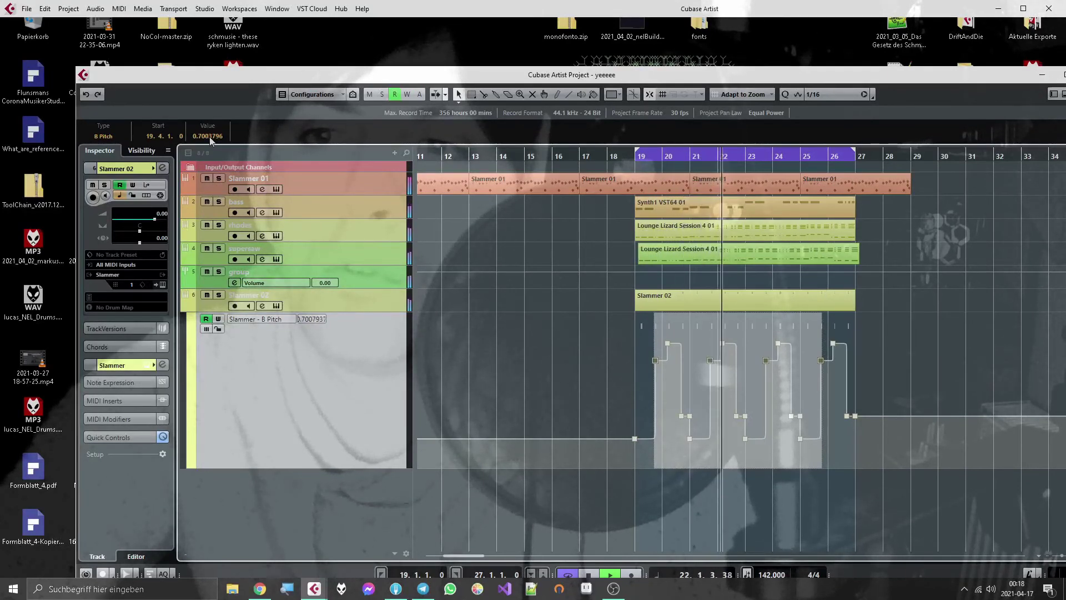
{"action": "scroll", "coordinate": [209, 139], "scroll_direction": "up", "scroll_amount": 2}
Reselect the low pitch points at bars 19, 21, 23 and 25, set them to about 0.154, and clear the selection.
{"action": "left_click_drag", "start_coordinate": [901, 458], "coordinate": [495, 437]}
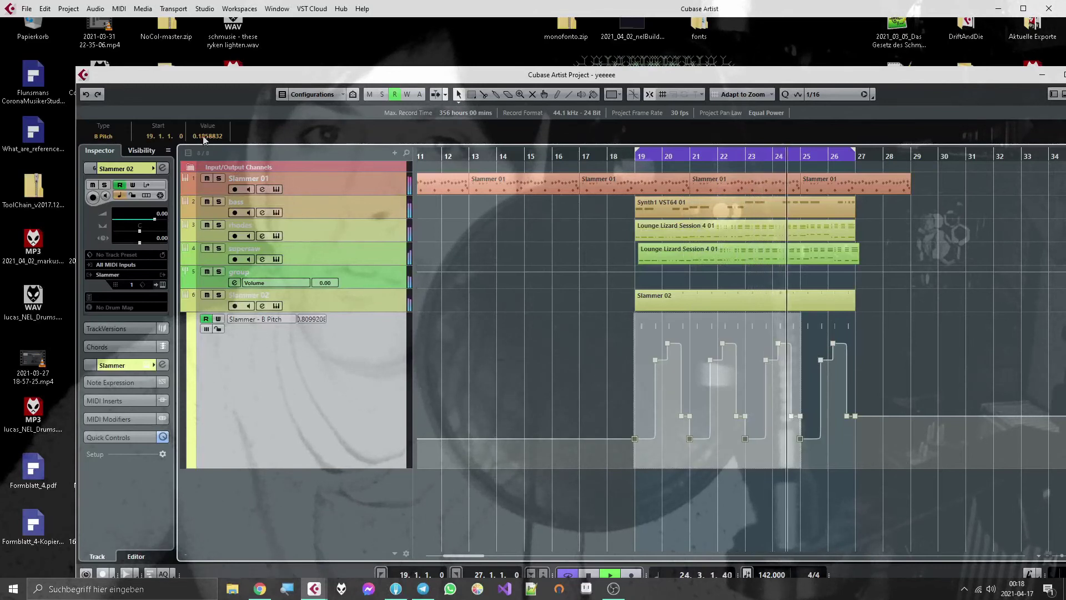
{"action": "scroll", "coordinate": [212, 137], "scroll_direction": "down", "scroll_amount": 4}
{"action": "scroll", "coordinate": [211, 136], "scroll_direction": "down", "scroll_amount": 10}
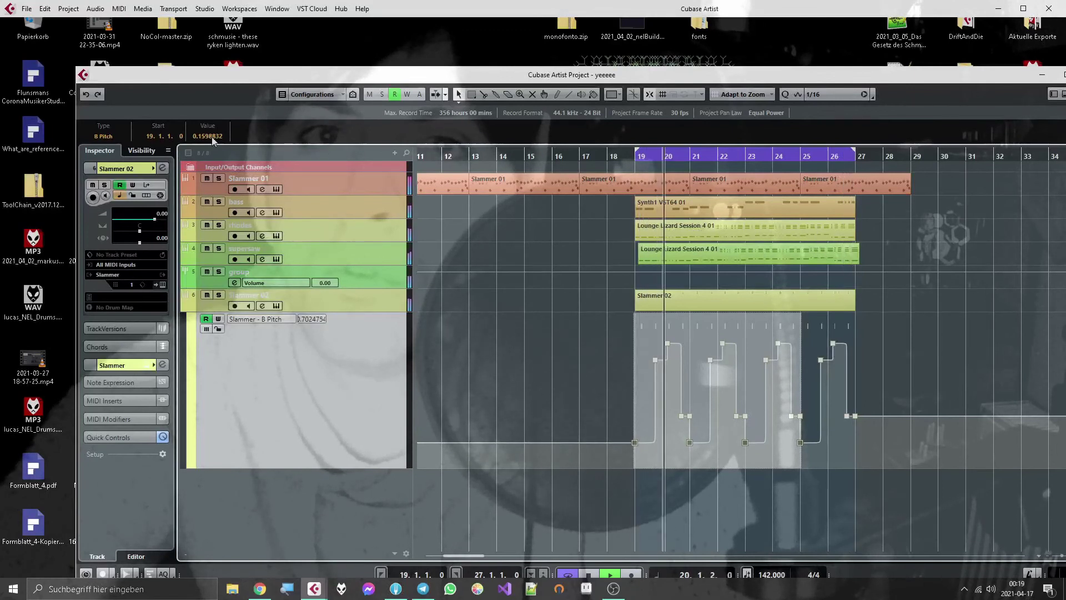
{"action": "scroll", "coordinate": [211, 137], "scroll_direction": "down", "scroll_amount": 4}
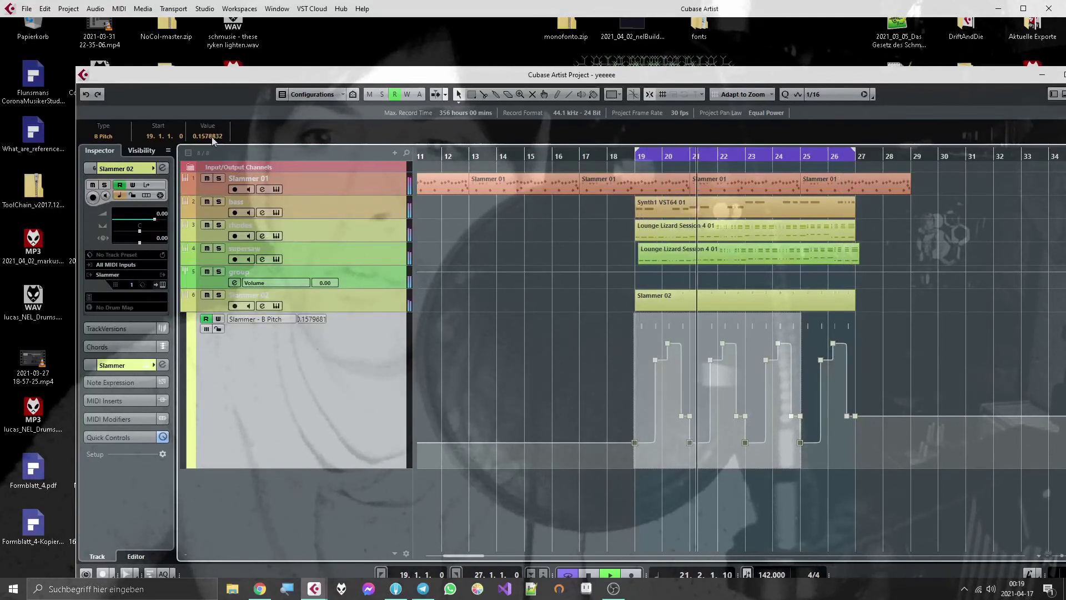
{"action": "scroll", "coordinate": [212, 137], "scroll_direction": "down", "scroll_amount": 6}
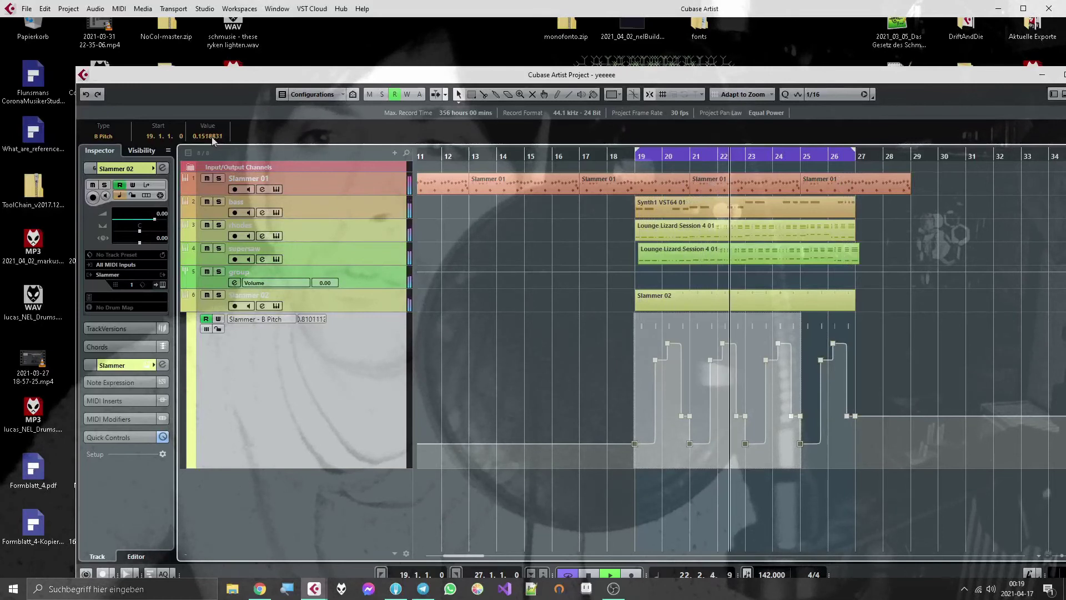
{"action": "scroll", "coordinate": [211, 137], "scroll_direction": "up", "scroll_amount": 2}
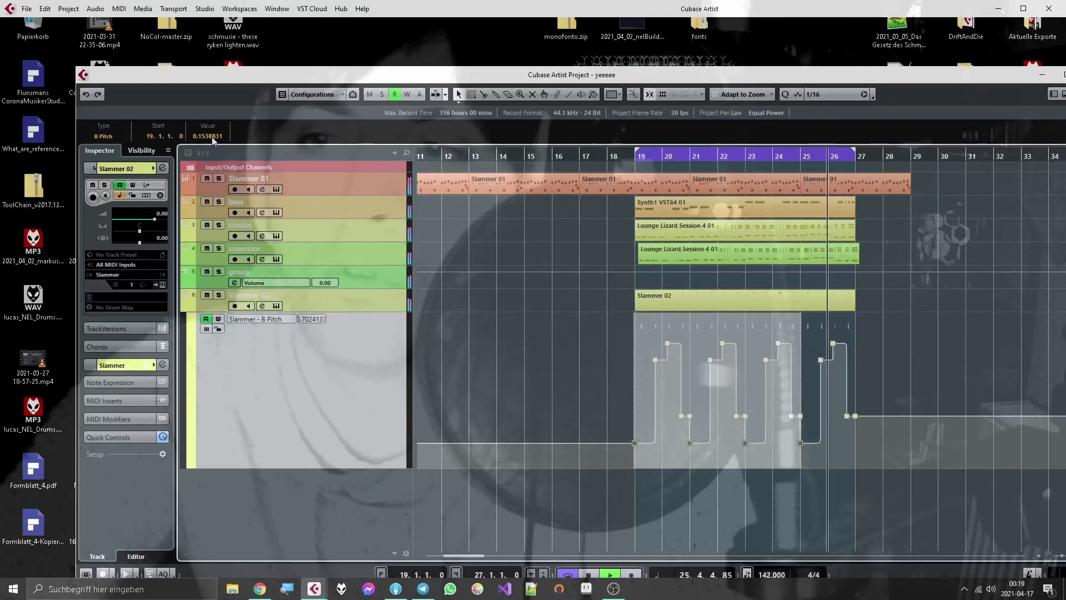
{"action": "left_click", "coordinate": [598, 433]}
Solo Slammer 02 and adjust its OTT insert with a longer time, less upward and more downward compression, comparing it with bypass.
{"action": "left_click", "coordinate": [222, 296]}
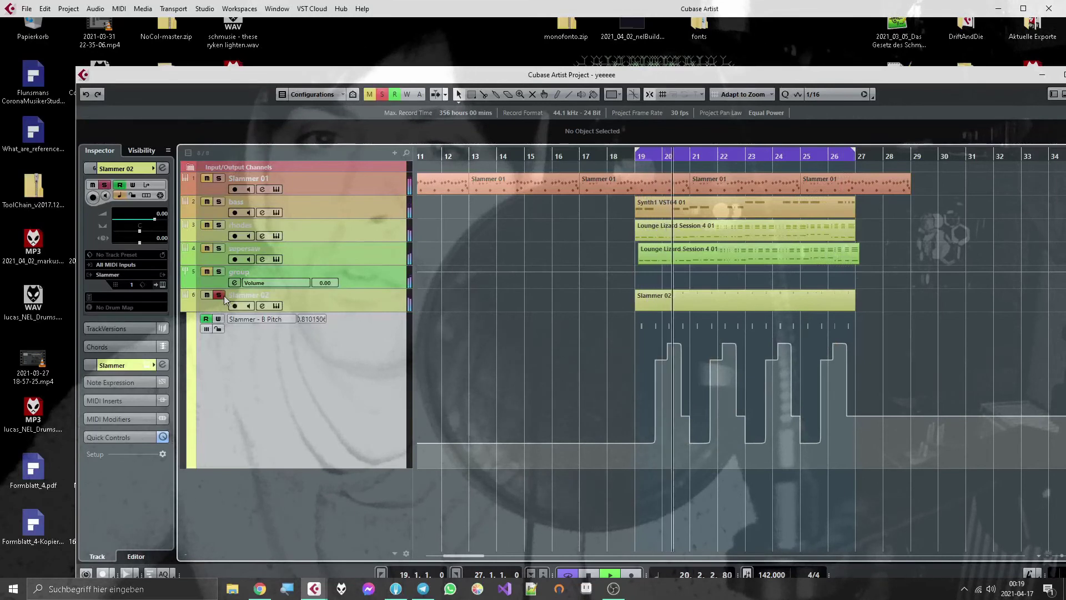
{"action": "left_click", "coordinate": [262, 306]}
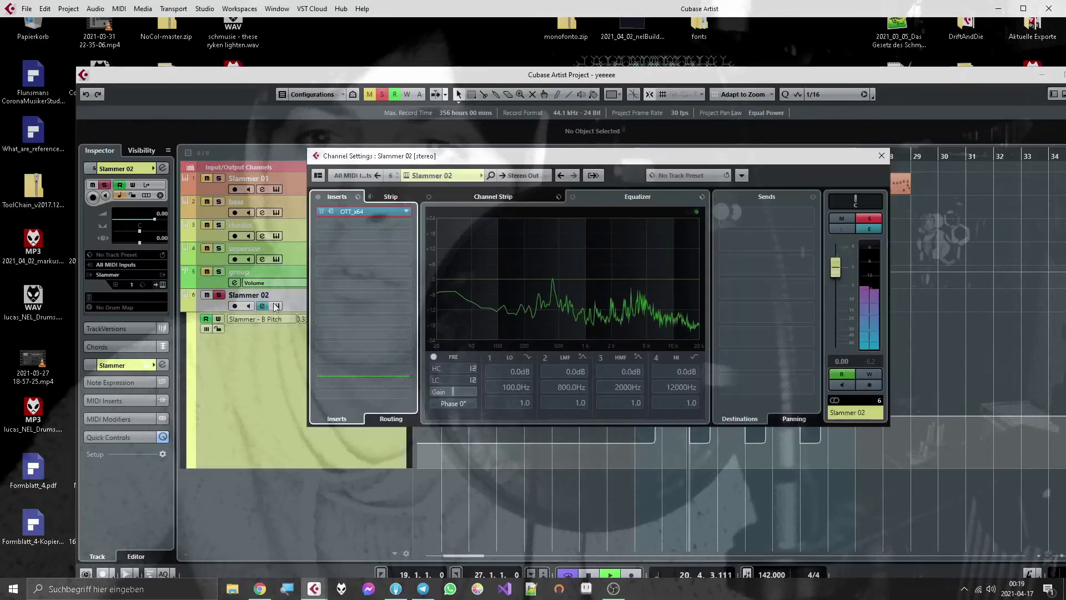
{"action": "left_click", "coordinate": [338, 210]}
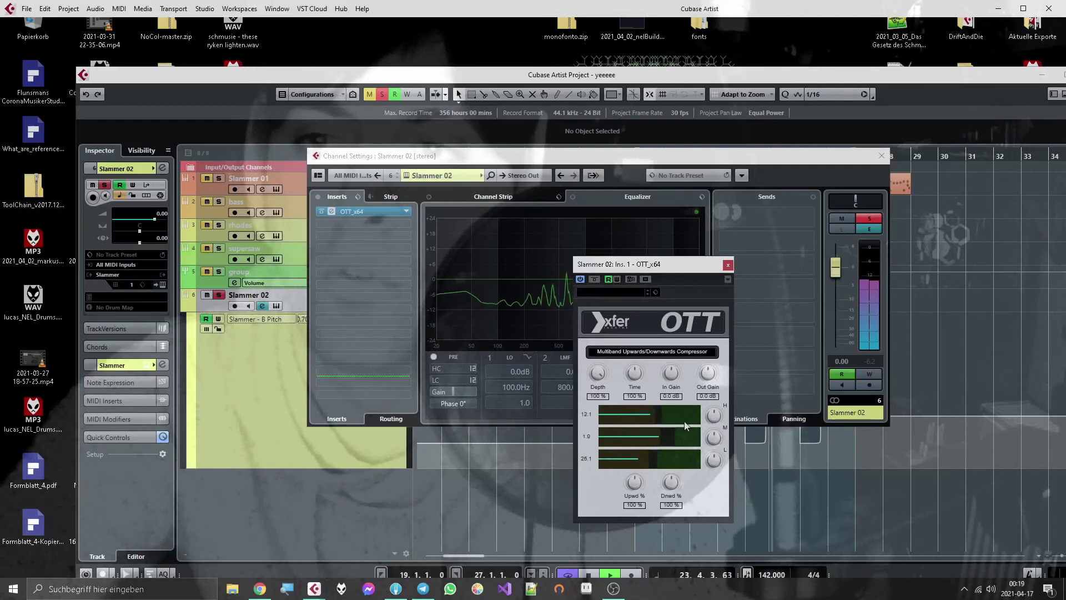
{"action": "left_click_drag", "start_coordinate": [674, 511], "coordinate": [637, 500]}
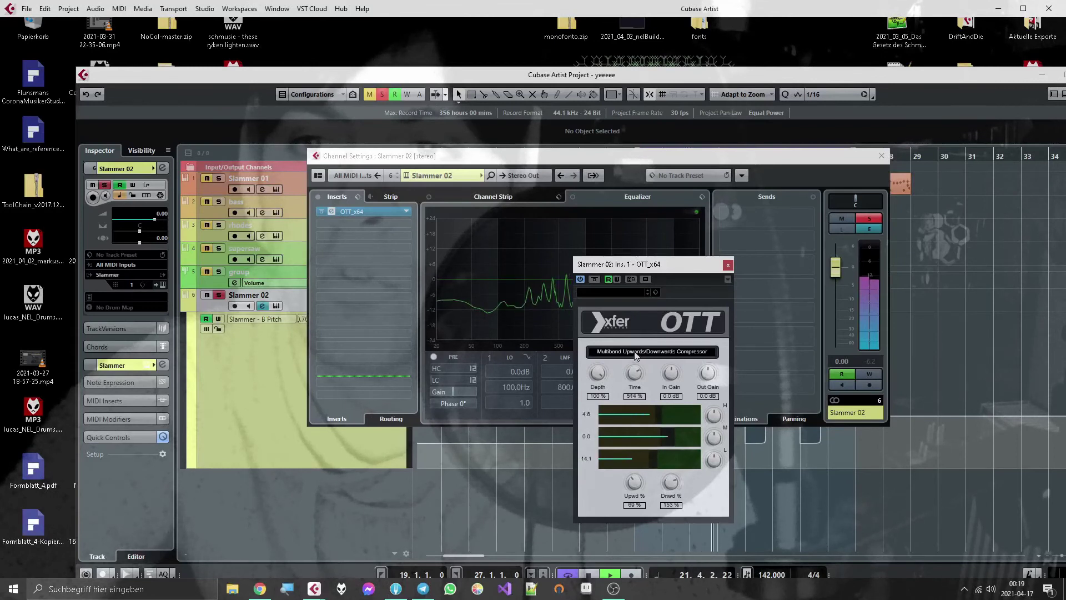
{"action": "left_click", "coordinate": [727, 265]}
{"action": "left_click", "coordinate": [321, 211]}
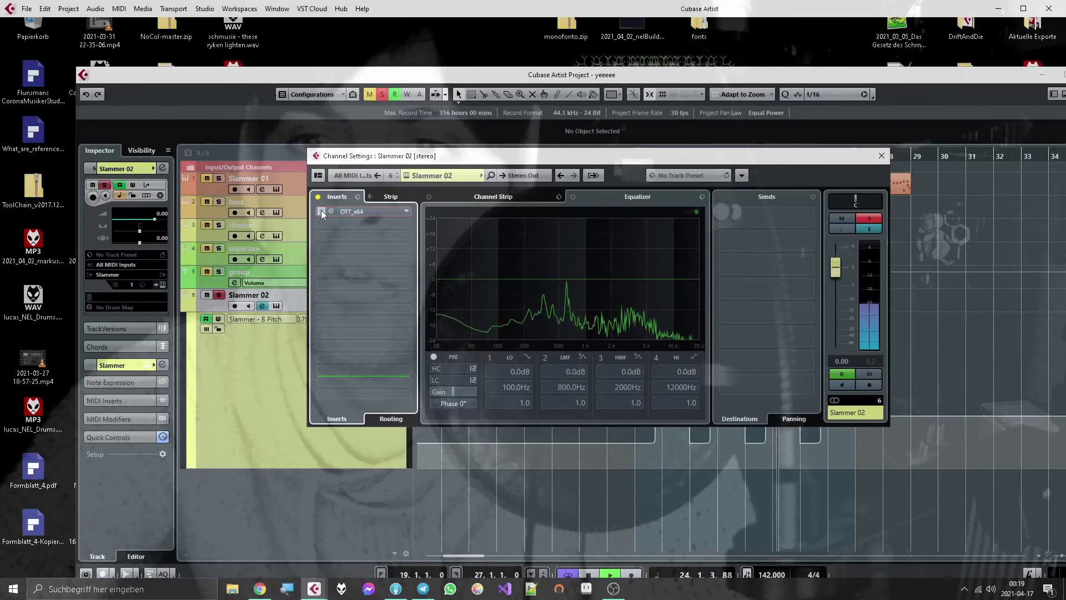
{"action": "left_click", "coordinate": [321, 211]}
Add FabFilter Pro-Q 2 after OTT with a low cut and a slight bell boost of about 0.7 dB near 339 Hz.
{"action": "left_click", "coordinate": [339, 226]}
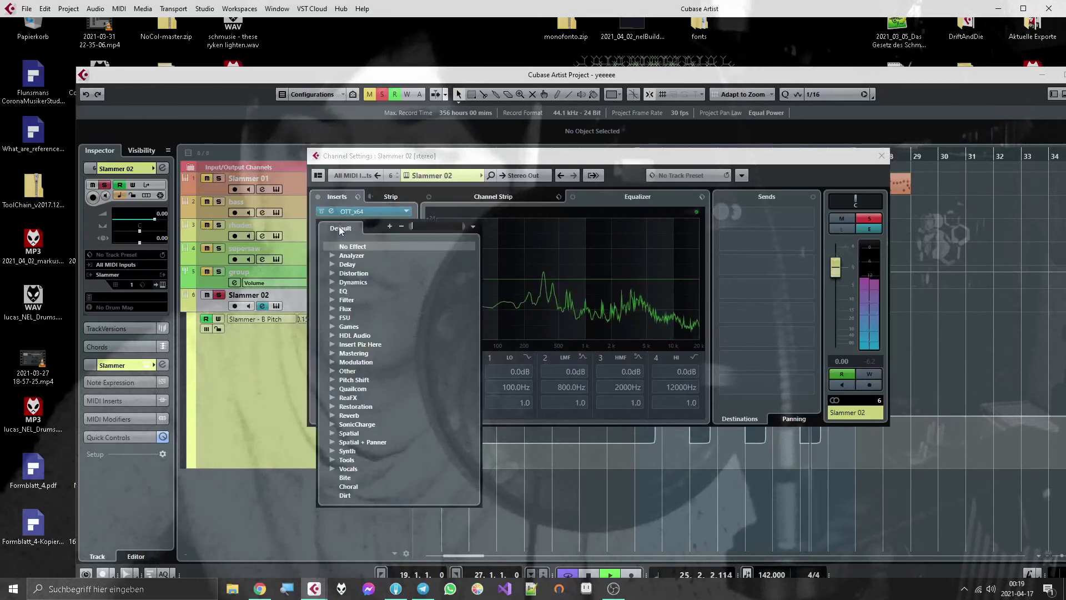
{"action": "type", "text": "pro-q"}
{"action": "key", "text": "Return"}
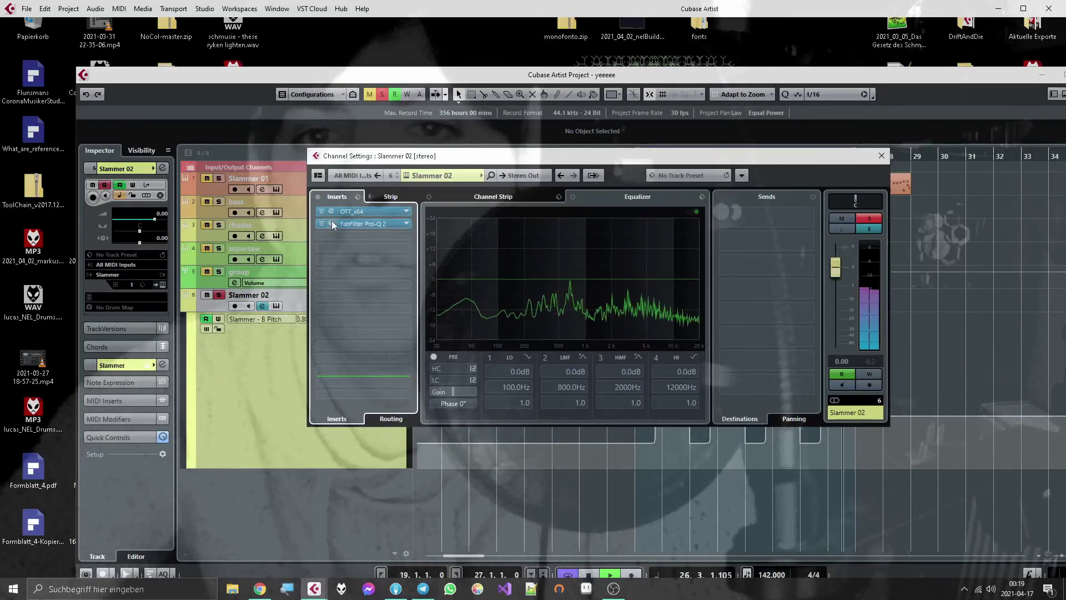
{"action": "left_click", "coordinate": [698, 439]}
{"action": "left_click", "coordinate": [711, 479]}
{"action": "left_click_drag", "start_coordinate": [775, 334], "coordinate": [784, 344]}
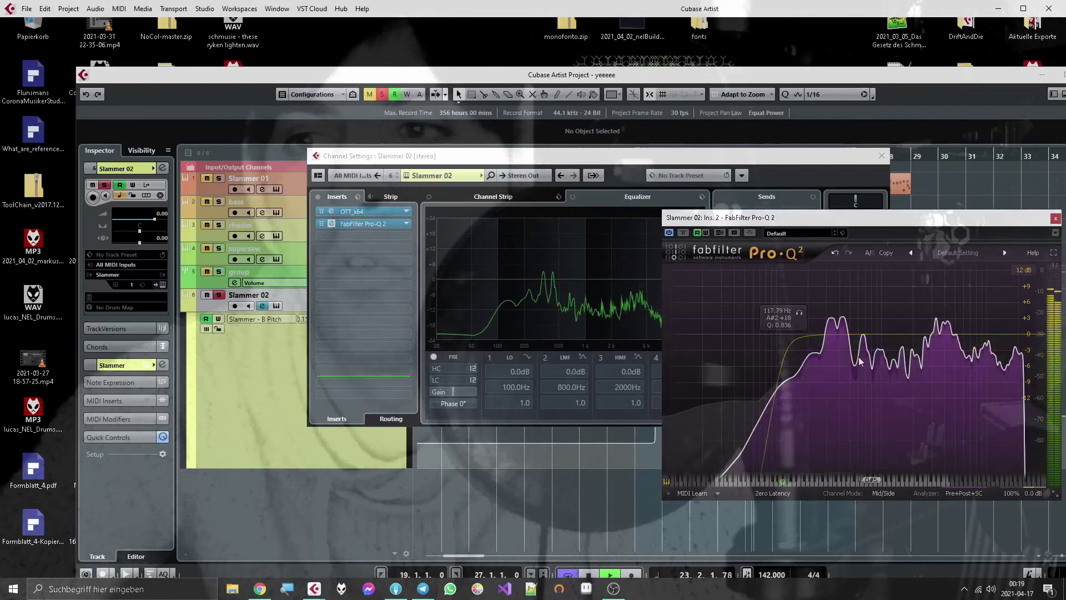
{"action": "left_click_drag", "start_coordinate": [784, 344], "coordinate": [835, 336]}
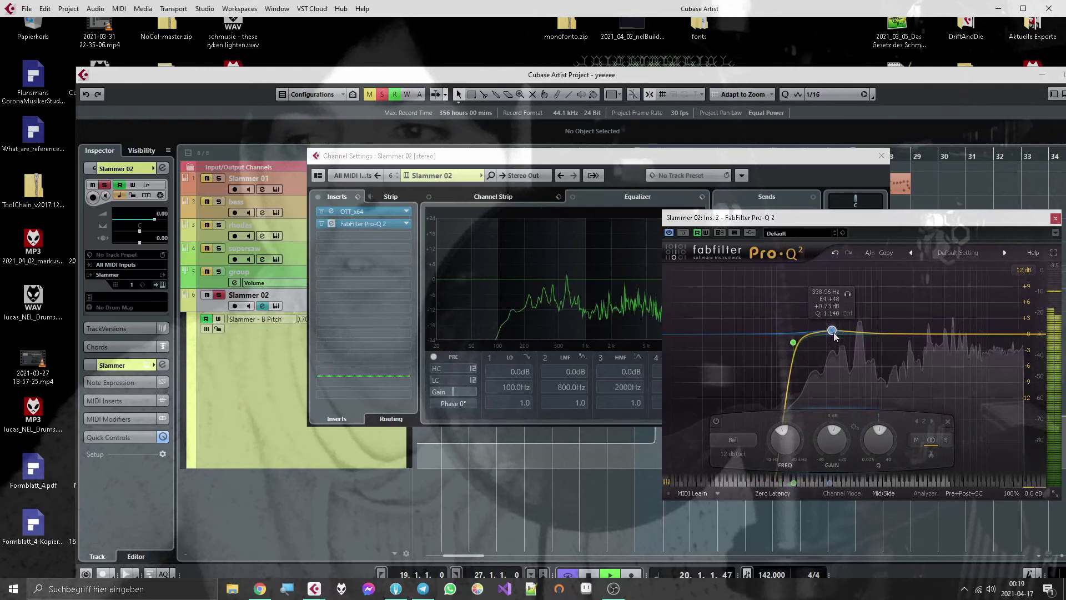
{"action": "left_click", "coordinate": [1055, 218]}
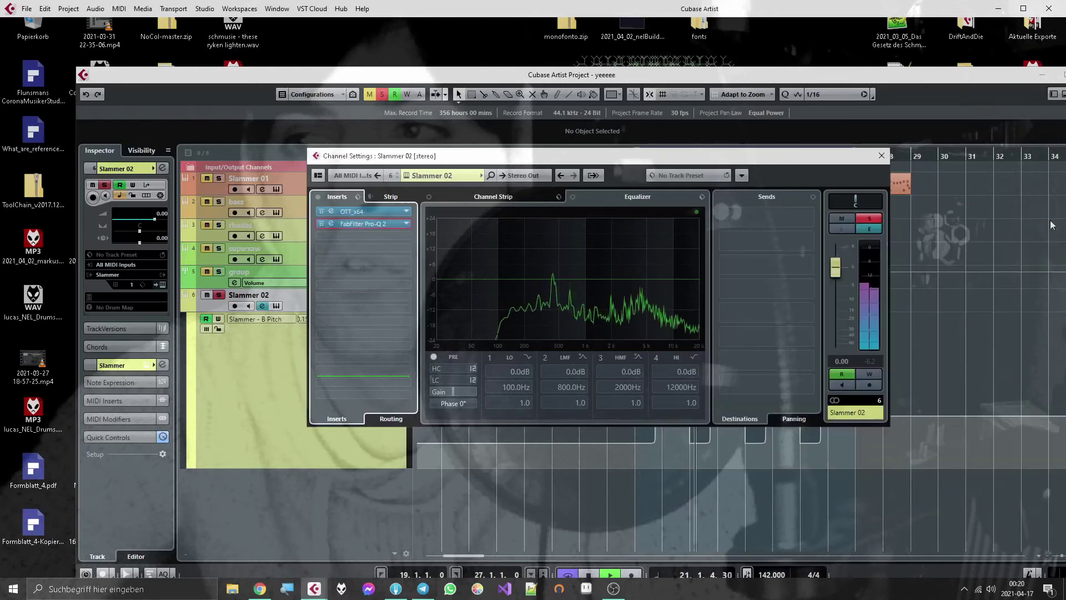
Add Diffuse as the third insert on Slammer 02, set high damp to -12.0 dB and low damp to -6.4 dB, and reduce its mix.
{"action": "left_click", "coordinate": [362, 237]}
{"action": "type", "text": "diff"}
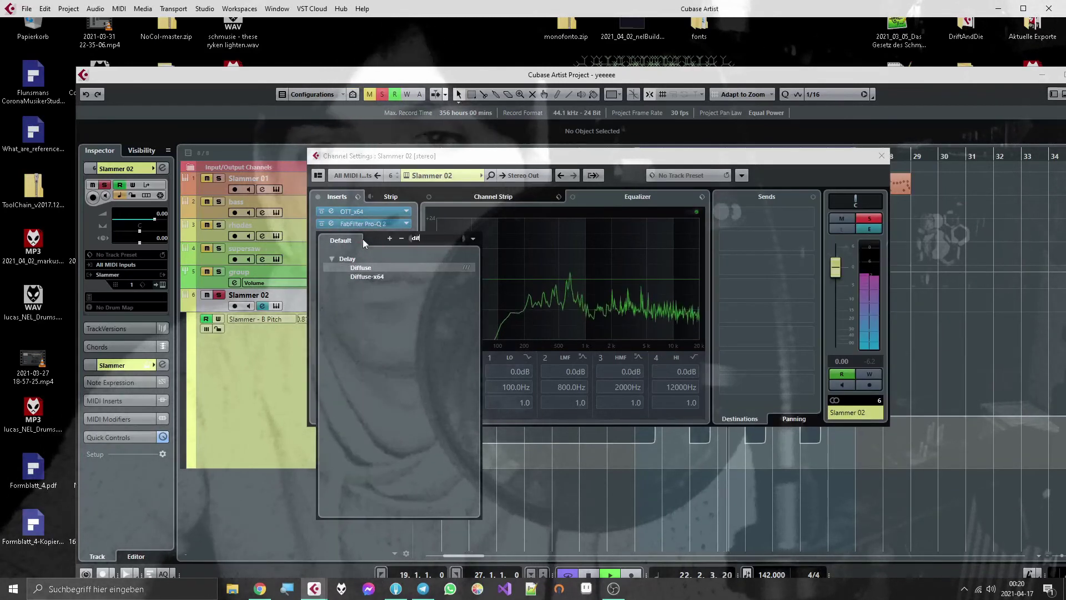
{"action": "key", "text": "Return"}
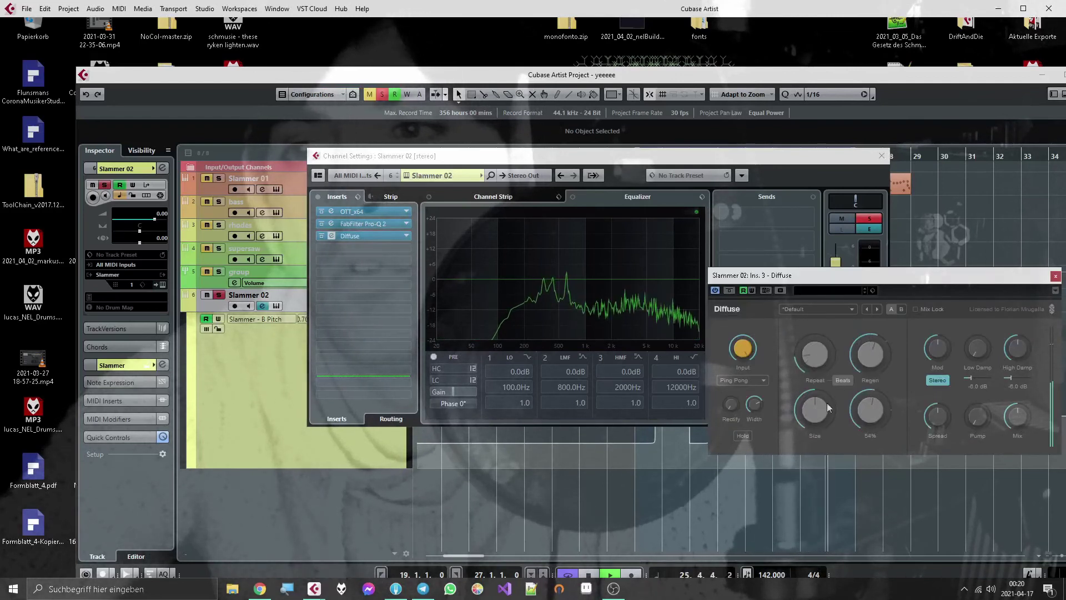
{"action": "mouse_move", "coordinate": [1017, 416]}
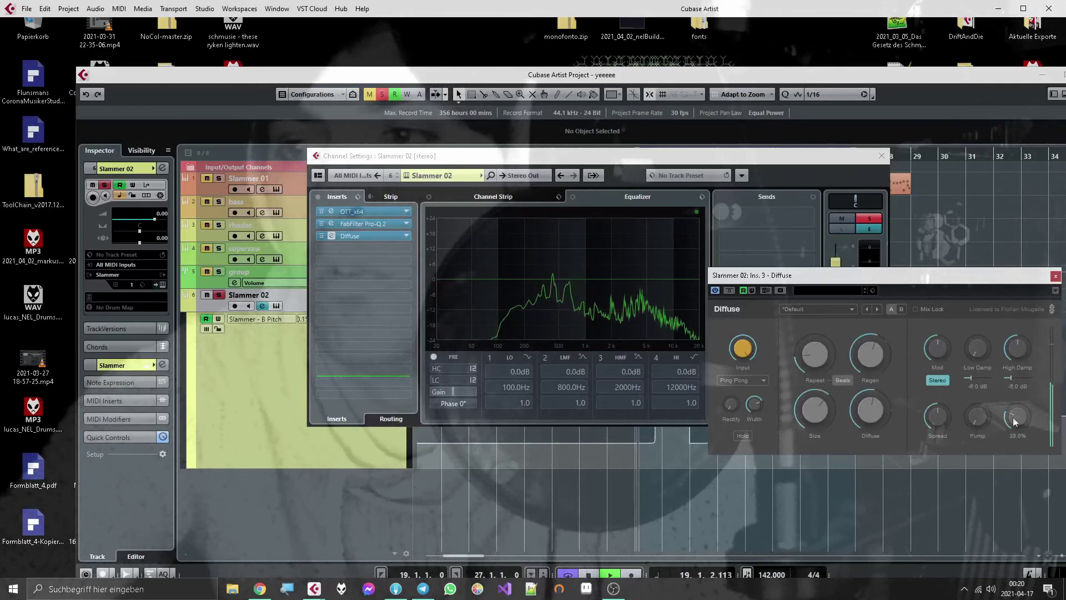
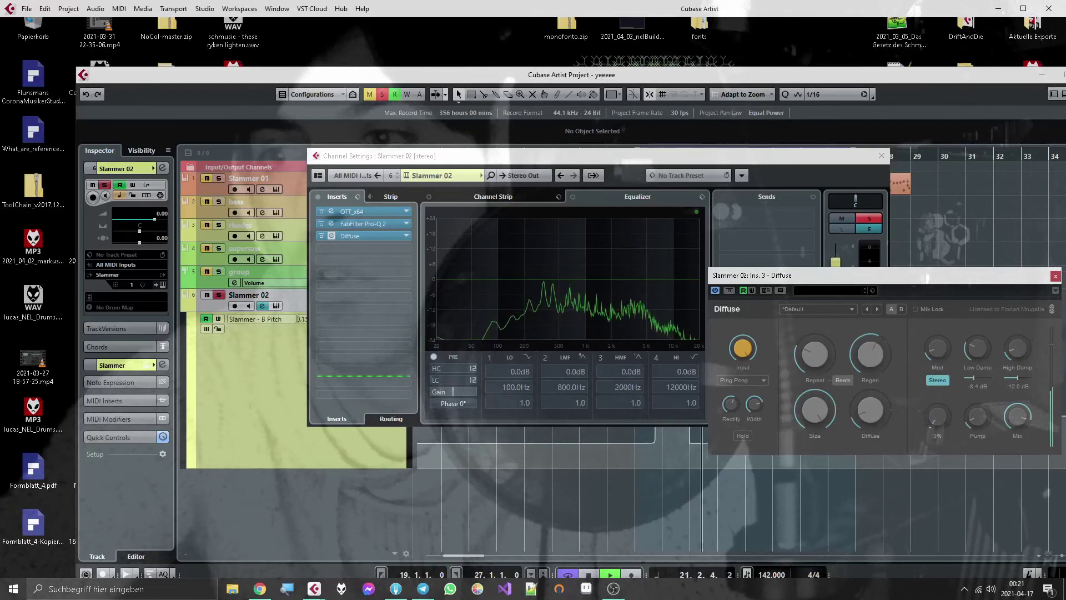
{"action": "mouse_move", "coordinate": [1023, 418]}
{"action": "left_click_drag", "start_coordinate": [1023, 418], "coordinate": [1023, 440]}
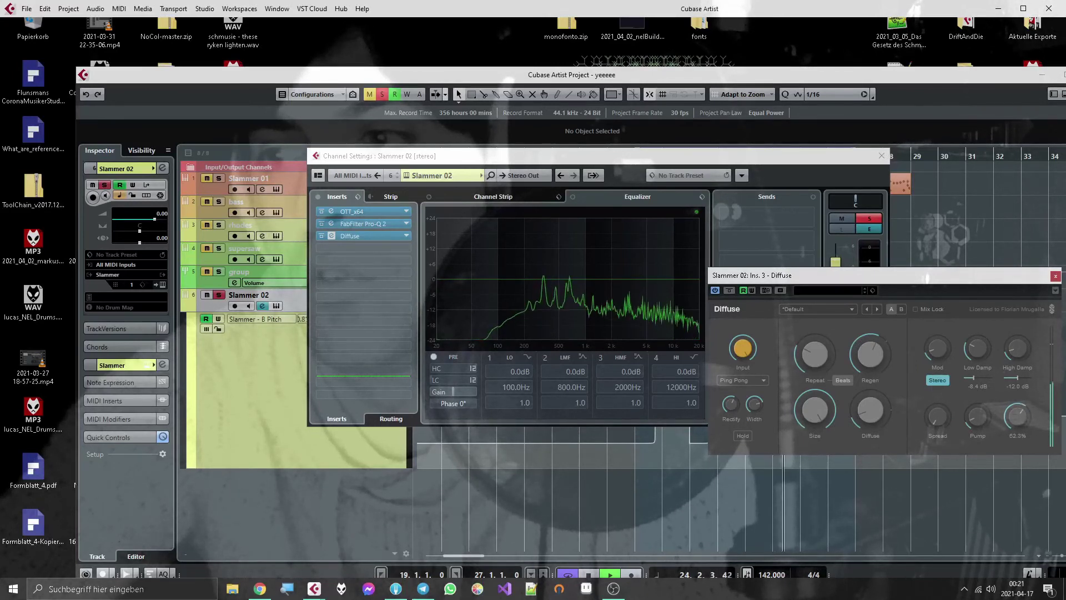
{"action": "left_click", "coordinate": [1054, 276]}
Add FabFilter Pro-C 2 as the fourth insert on Slammer 02 and move its window clear of the channel fader.
{"action": "left_click", "coordinate": [368, 259]}
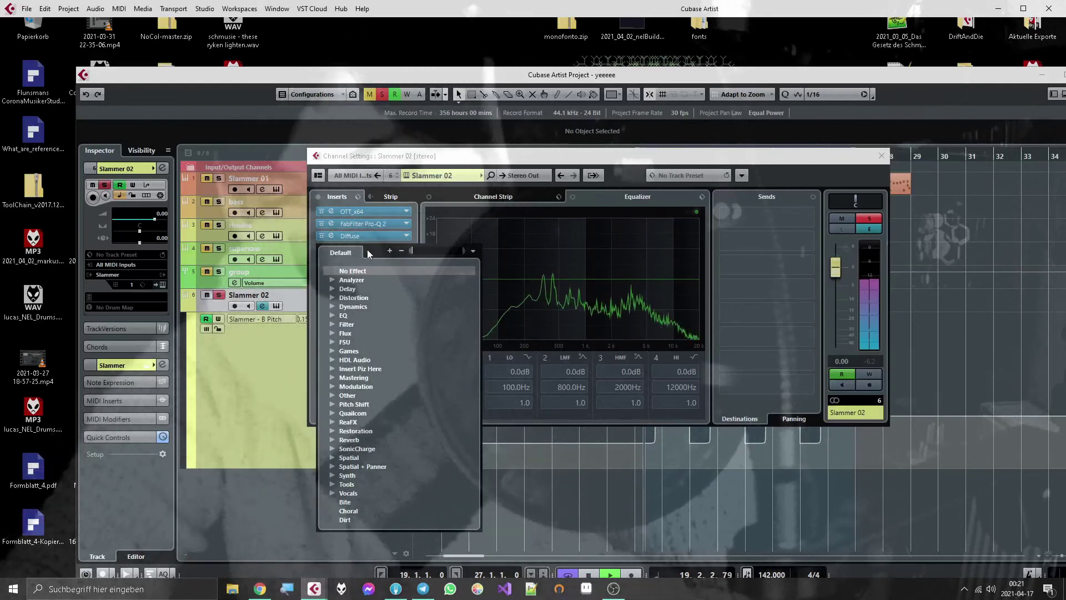
{"action": "type", "text": "pro-c"}
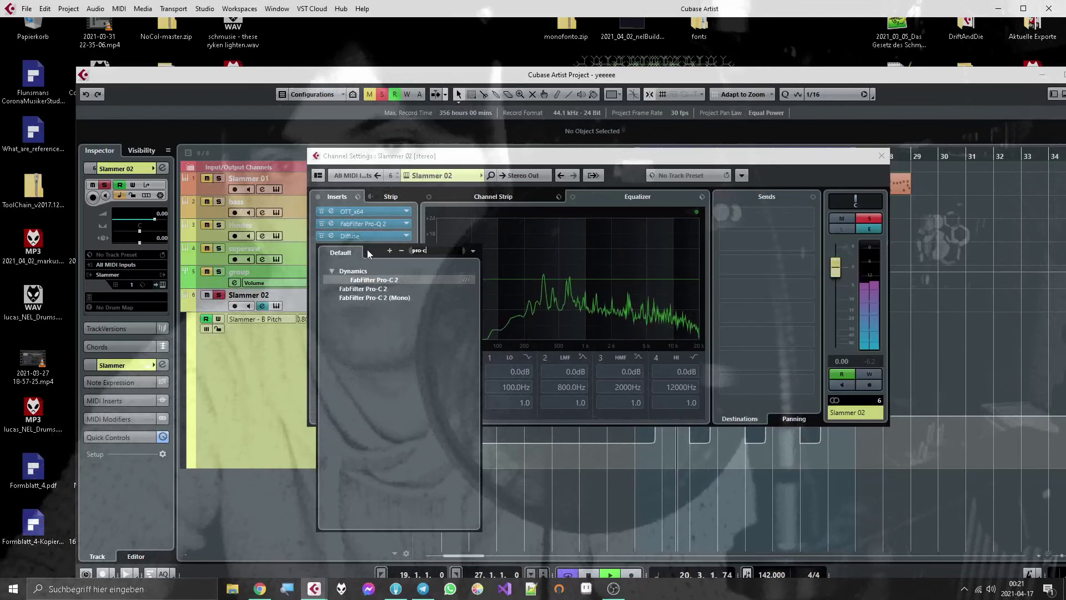
{"action": "key", "text": "Return"}
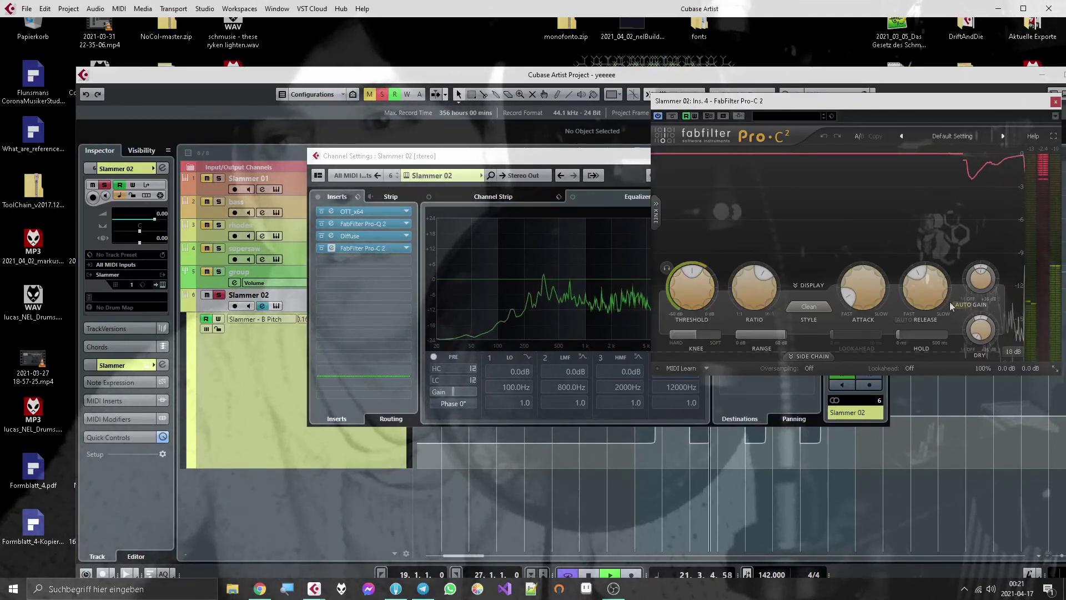
{"action": "left_click_drag", "start_coordinate": [917, 102], "coordinate": [571, 202]}
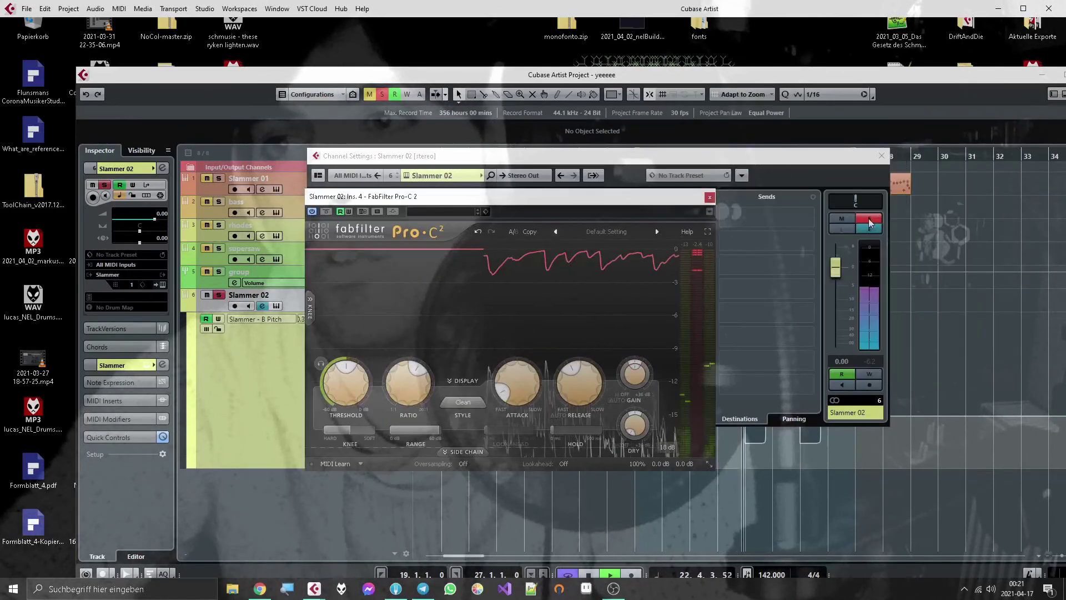
Unsolo Slammer 02, raise the Pro-C 2 ratio, lower its threshold slightly, adjust the attack, and close the channel settings.
{"action": "left_click_drag", "start_coordinate": [421, 394], "coordinate": [419, 372]}
{"action": "left_click_drag", "start_coordinate": [345, 430], "coordinate": [349, 425]}
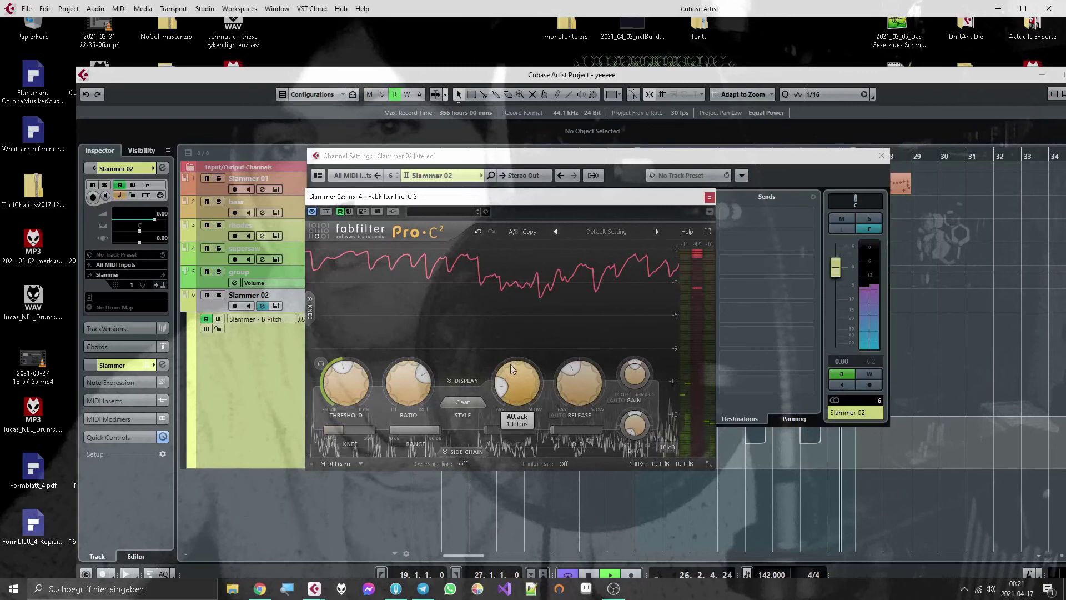
{"action": "left_click_drag", "start_coordinate": [512, 365], "coordinate": [519, 384]}
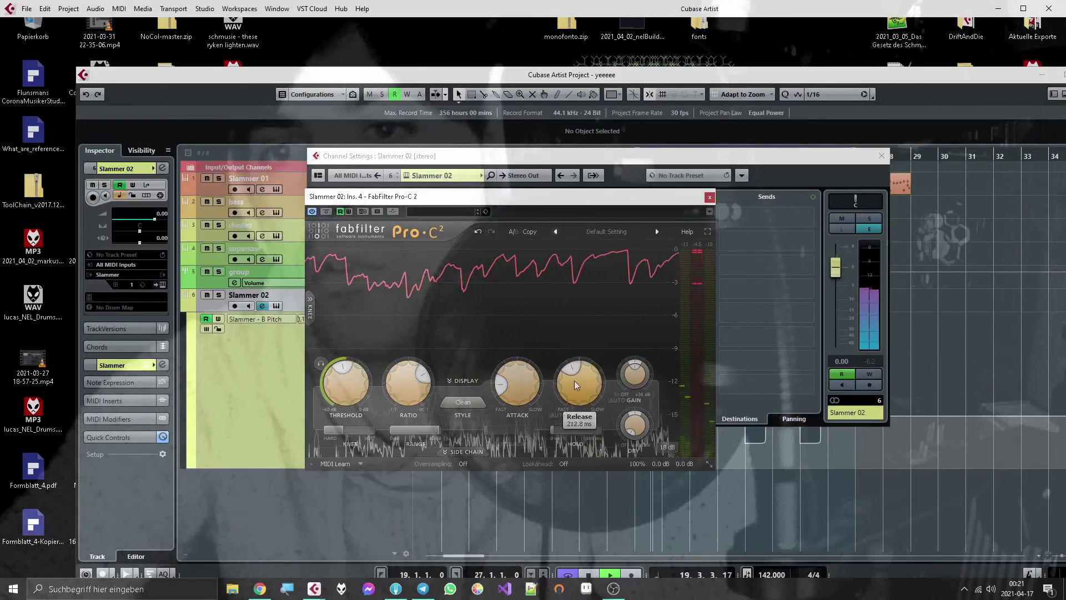
{"action": "left_click", "coordinate": [708, 198]}
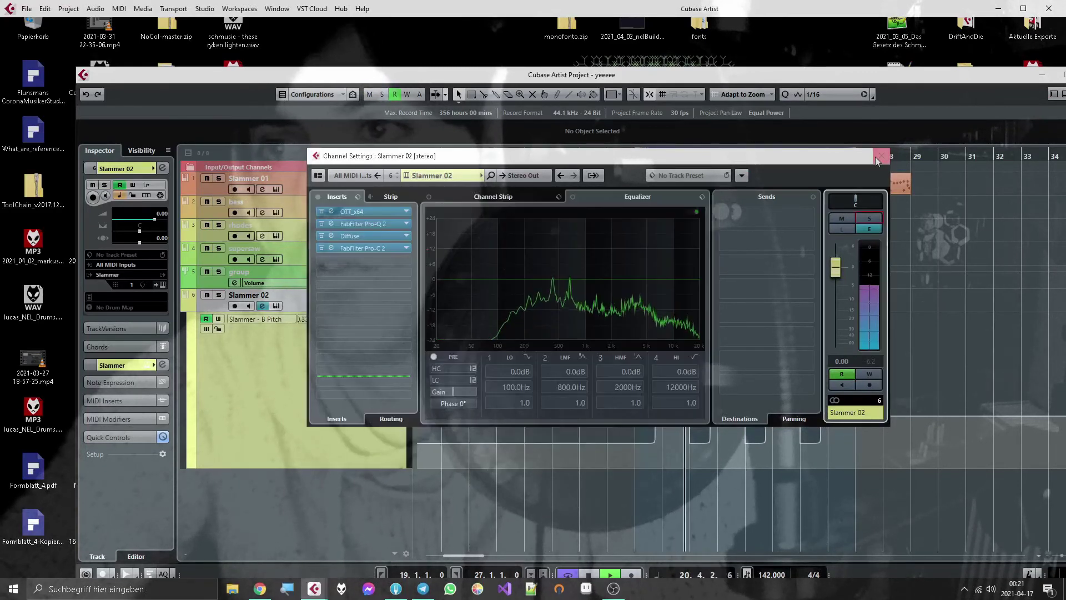
{"action": "left_click", "coordinate": [881, 155]}
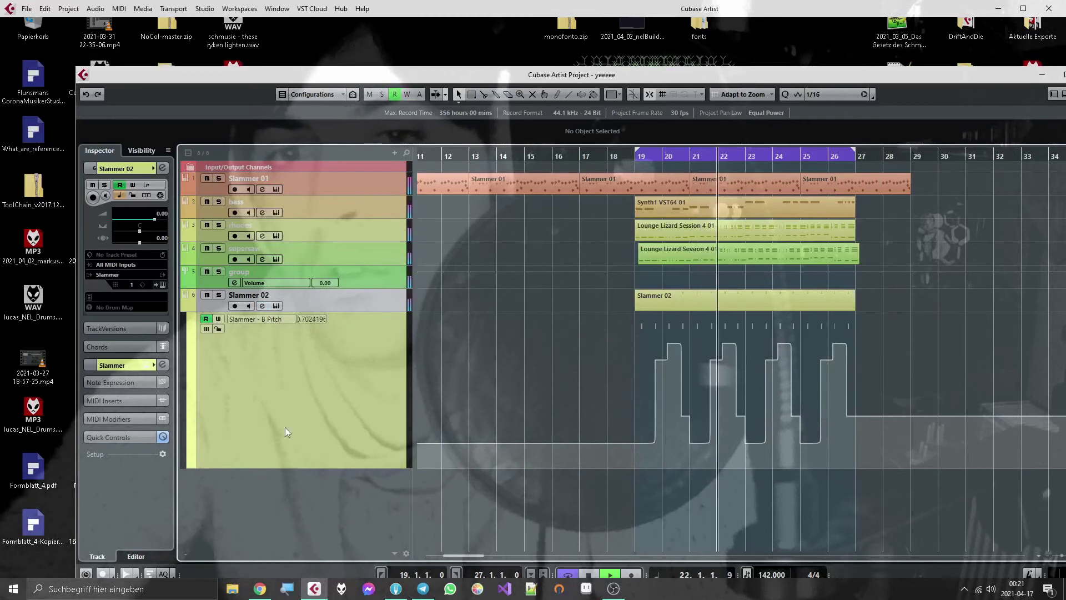
Collapse the pitch automation lane of Slammer 02 and maximize the project window.
{"action": "left_click_drag", "start_coordinate": [274, 467], "coordinate": [256, 315]}
{"action": "left_click", "coordinate": [190, 314]}
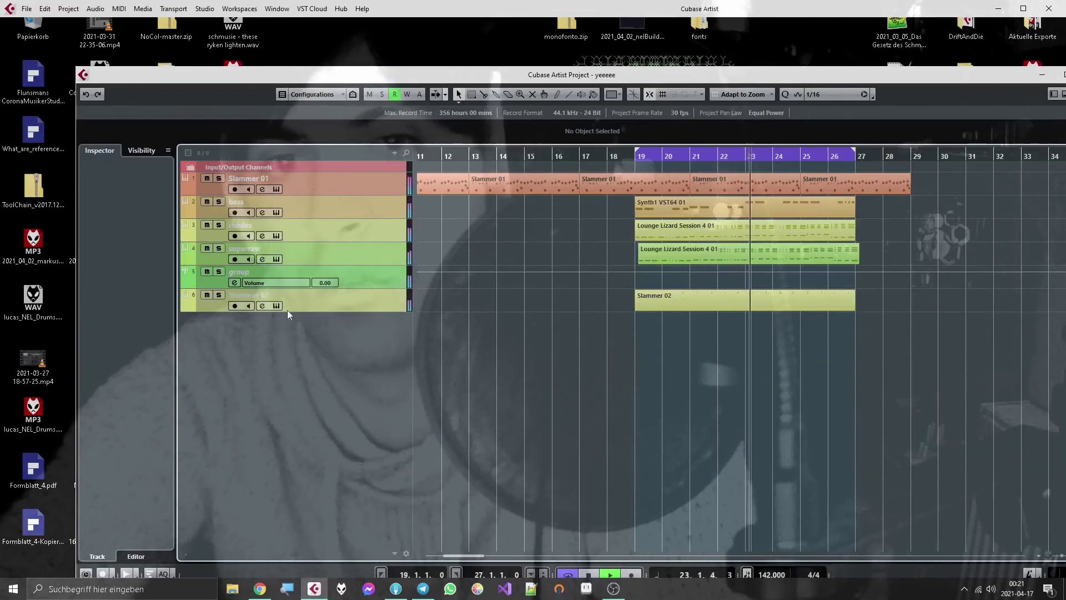
{"action": "key", "text": "g"}
{"action": "key", "text": "g"}
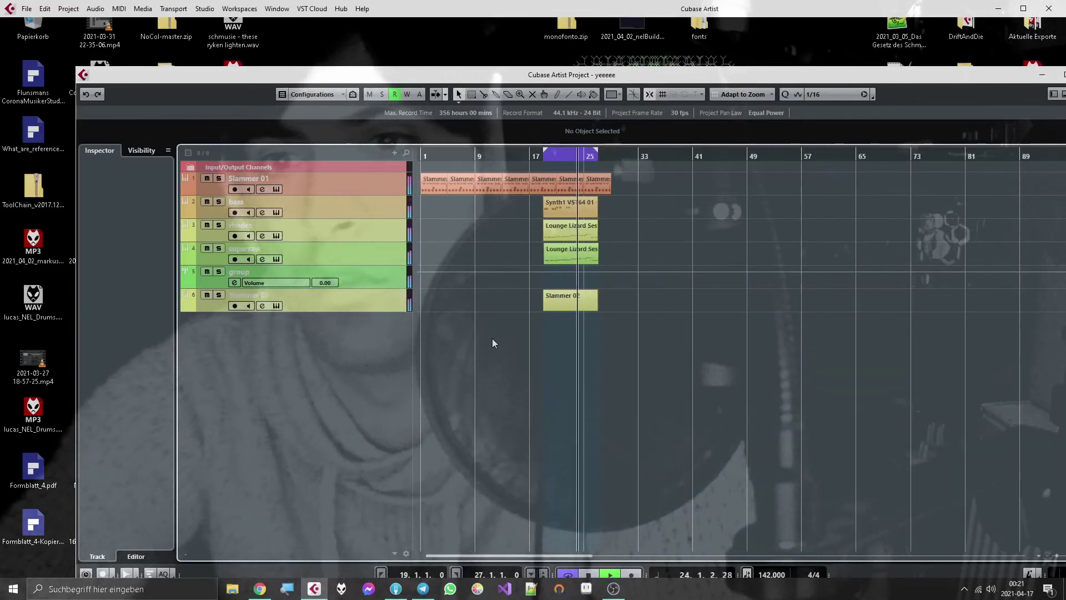
{"action": "left_click", "coordinate": [303, 296]}
{"action": "double_click", "coordinate": [441, 74]}
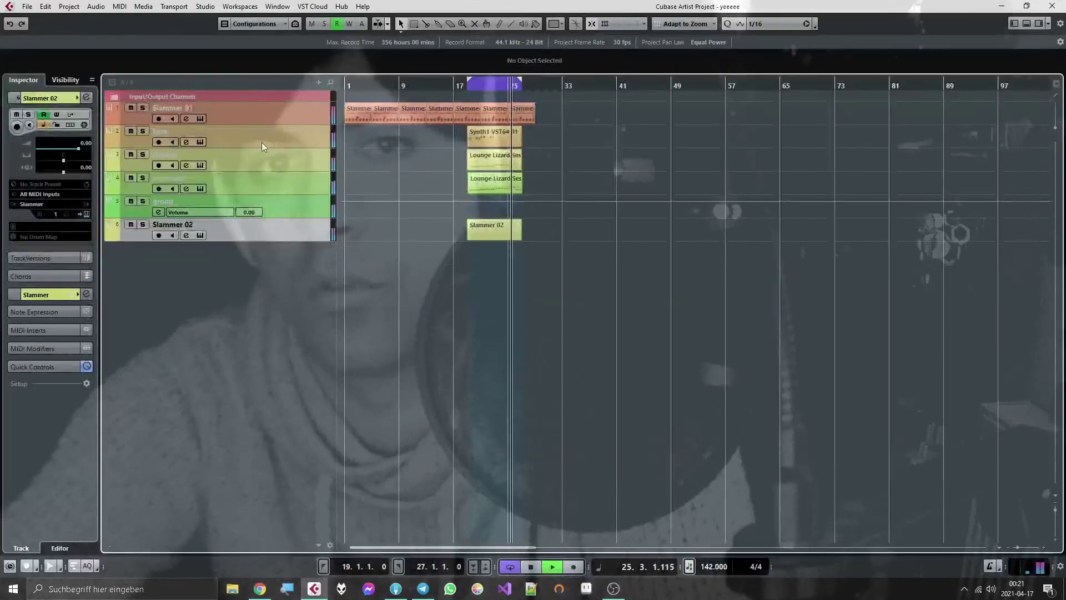
{"action": "left_click", "coordinate": [189, 236]}
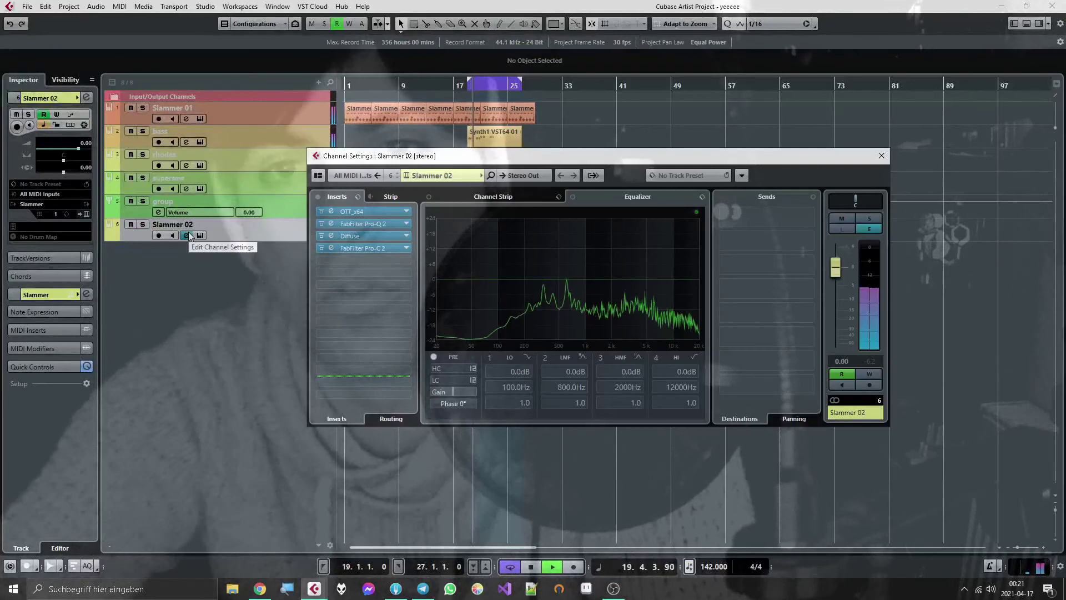
{"action": "left_click", "coordinate": [349, 264]}
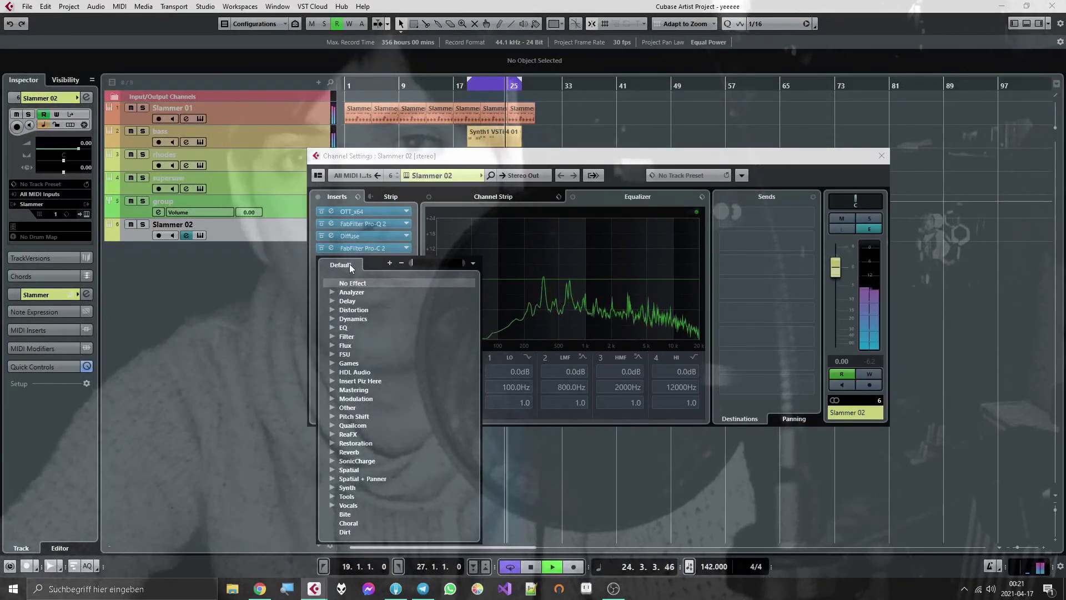
{"action": "left_click", "coordinate": [223, 234]}
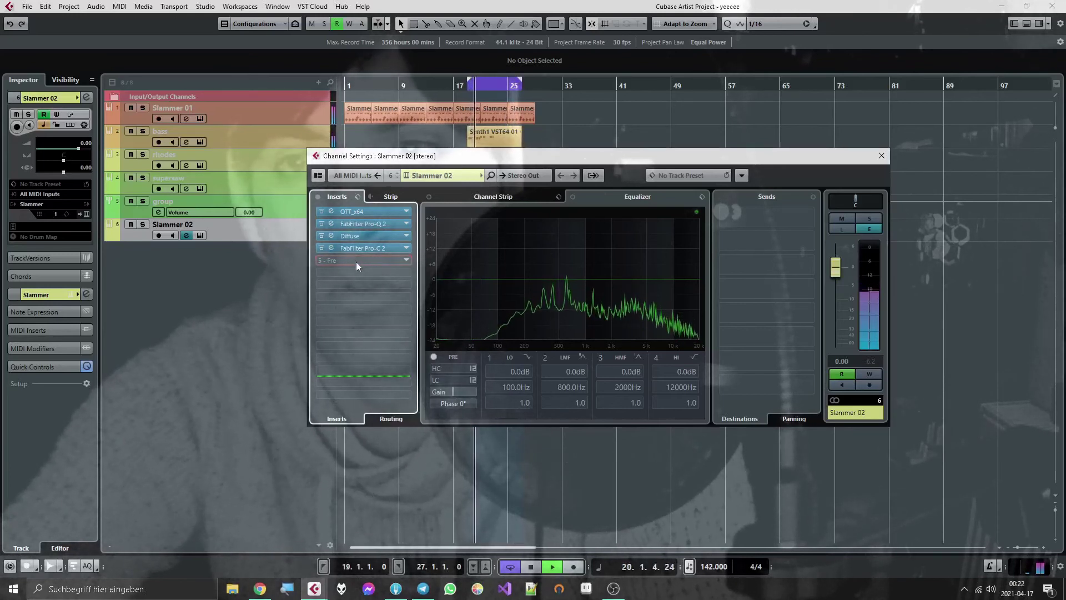
{"action": "left_click", "coordinate": [881, 156]}
Repeat the Slammer 02 event to bar 43, glue the copies into one 24-bar part, and extend the loop range to bar 35.
{"action": "left_click", "coordinate": [515, 230]}
{"action": "key", "text": "ctrl+d"}
{"action": "left_click", "coordinate": [578, 84], "text": "alt"}
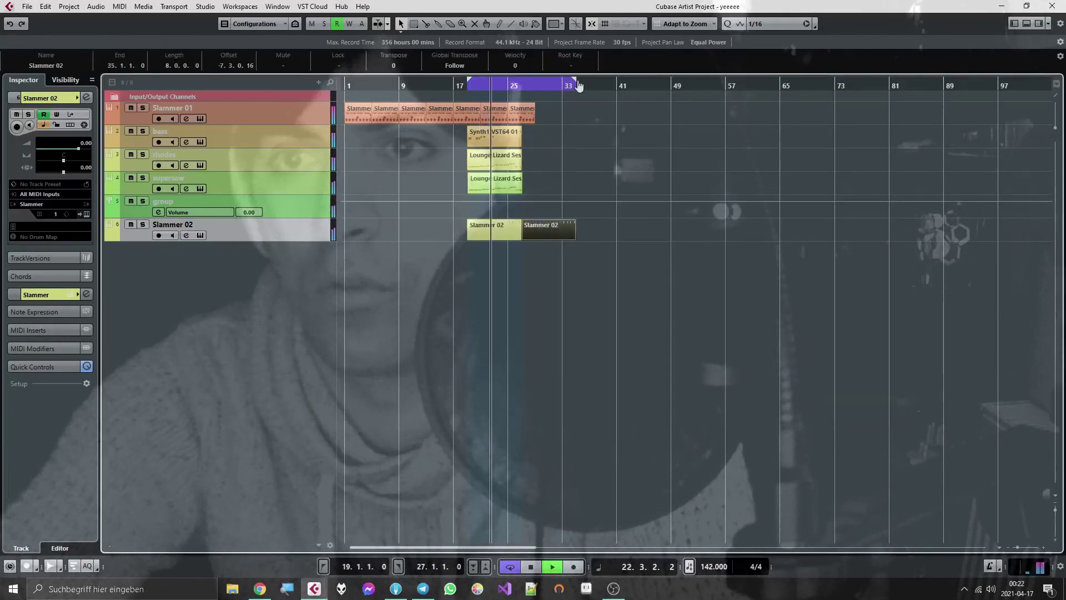
{"action": "right_click", "coordinate": [526, 259]}
{"action": "left_click", "coordinate": [527, 259]}
{"action": "left_click", "coordinate": [544, 230]}
{"action": "left_click", "coordinate": [475, 231]}
{"action": "left_click", "coordinate": [475, 231]}
{"action": "key", "text": "space"}
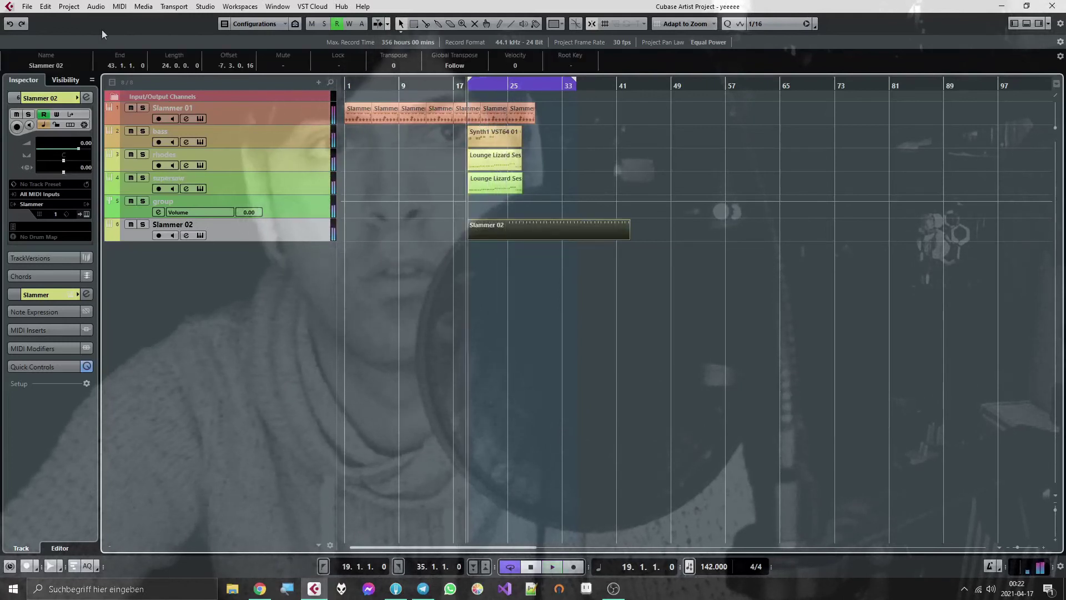
Render the glued Slammer 02 part in place to audio with the current settings.
{"action": "left_click", "coordinate": [40, 6]}
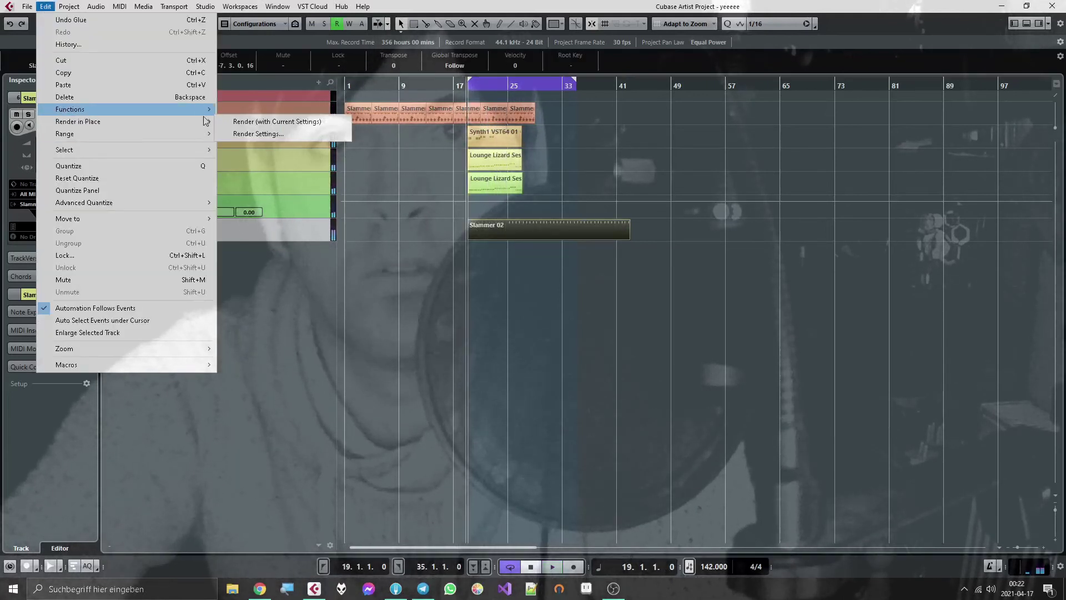
{"action": "mouse_move", "coordinate": [117, 122]}
{"action": "left_click", "coordinate": [255, 120]}
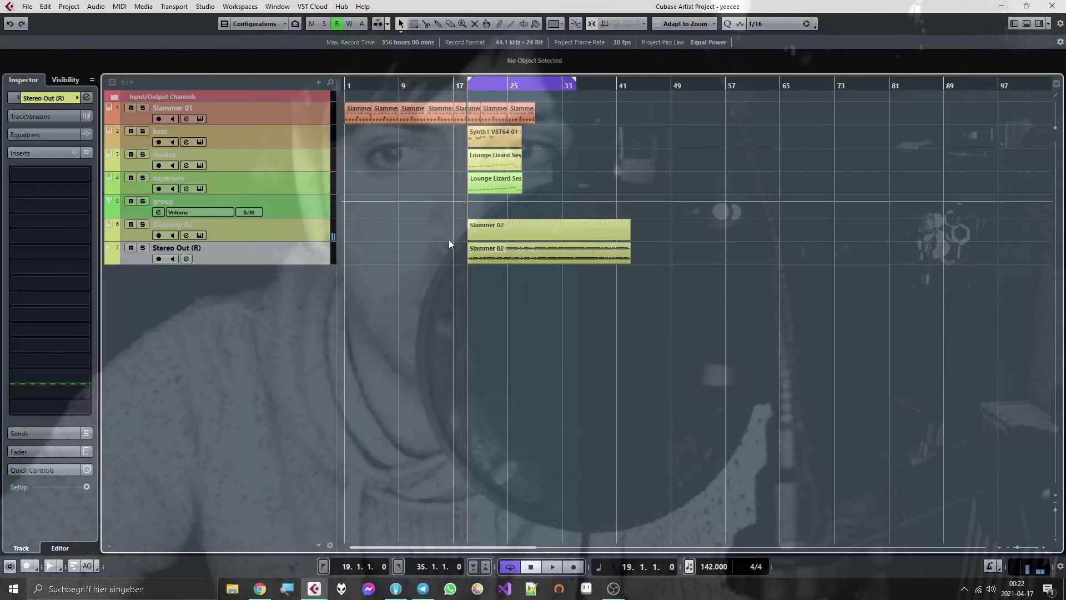
Cut off the rendered audio's first 8 bars, move the remainder to bar 19, and trim its end to bar 27.
{"action": "left_click", "coordinate": [494, 253]}
{"action": "left_click_drag", "start_coordinate": [467, 262], "coordinate": [493, 256]}
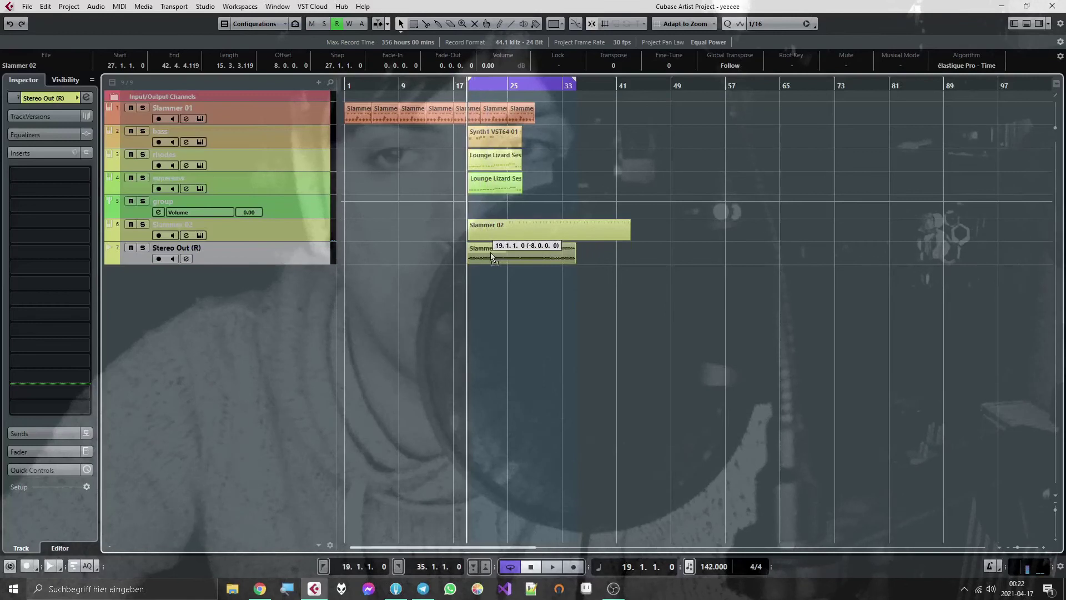
{"action": "left_click_drag", "start_coordinate": [574, 258], "coordinate": [520, 261]}
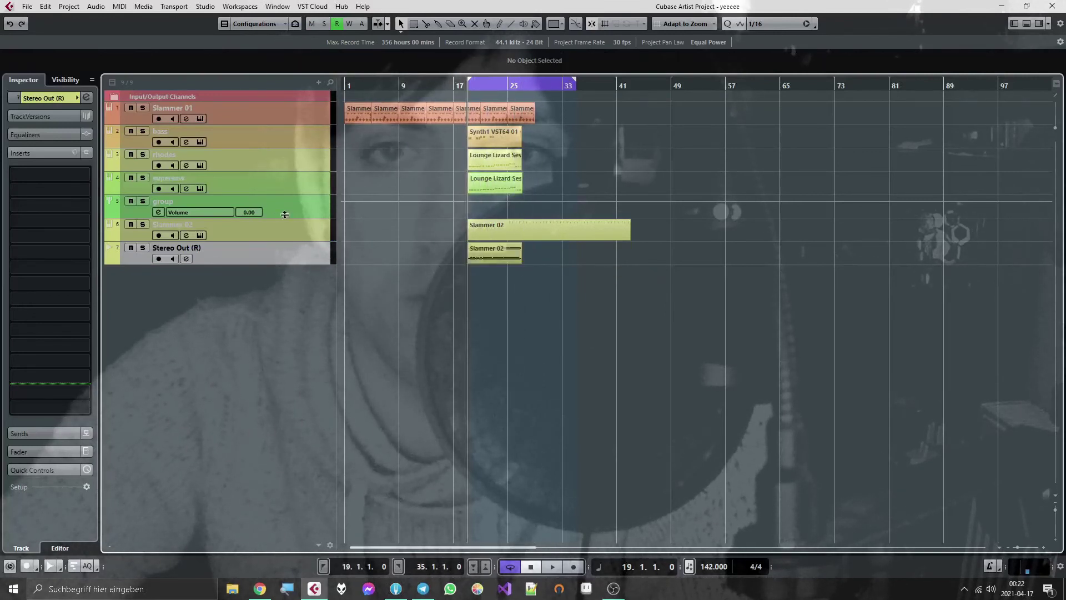
Remove the original Slammer 02 instrument track, set the loop range to bars 19 to 27, and start playback.
{"action": "left_click", "coordinate": [256, 231]}
{"action": "right_click", "coordinate": [248, 231]}
{"action": "left_click", "coordinate": [305, 277]}
{"action": "key", "text": "space"}
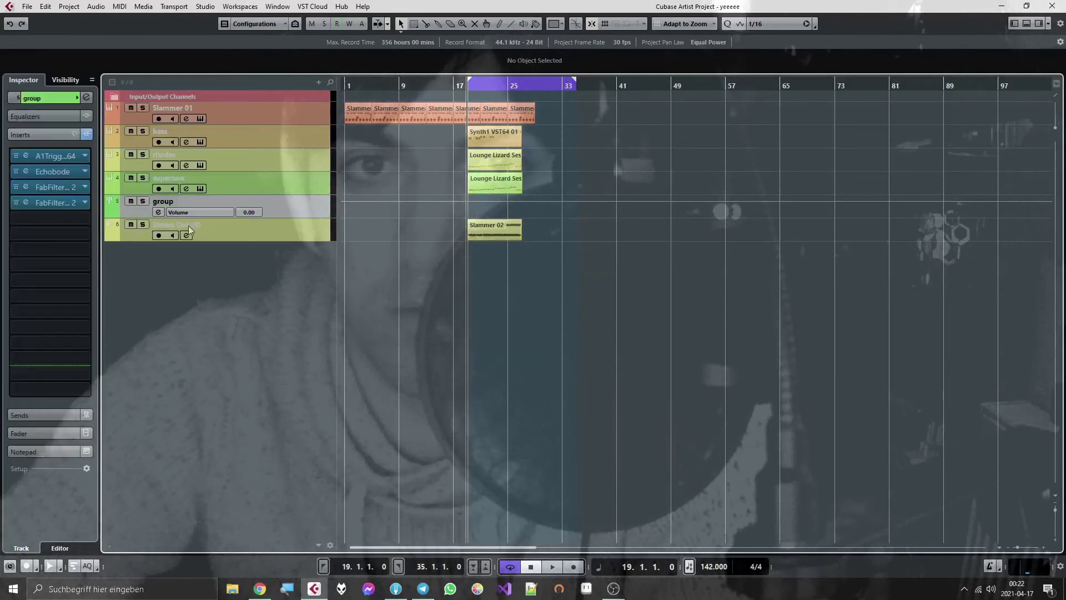
{"action": "key", "text": "p"}
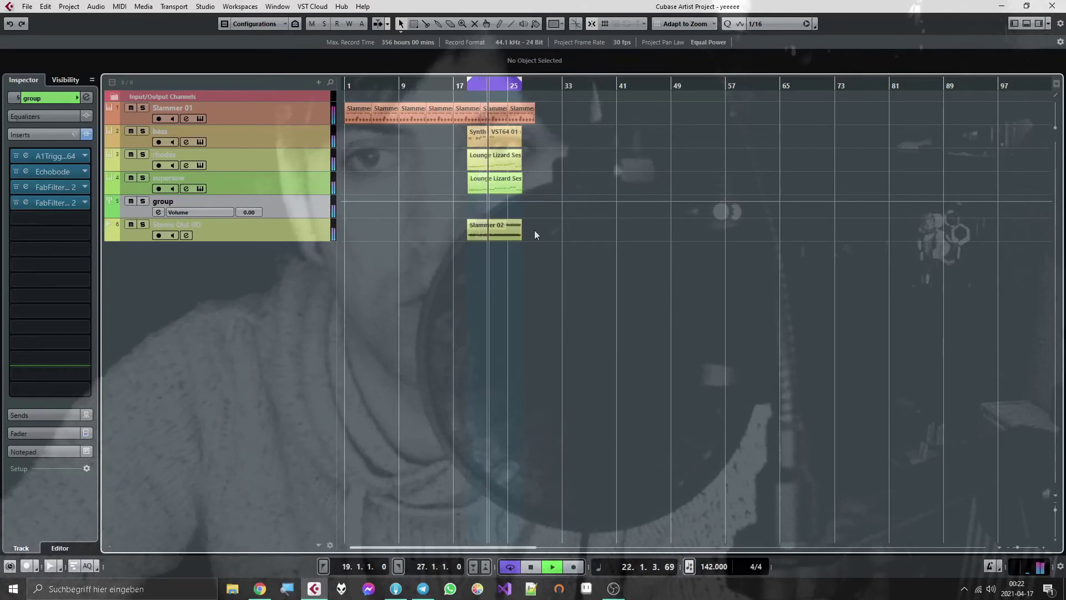
Stop playback and duplicate the rendered Stereo Out (R) track with its audio event.
{"action": "left_click", "coordinate": [501, 232]}
{"action": "scroll", "coordinate": [416, 66], "scroll_direction": "up", "scroll_amount": 1}
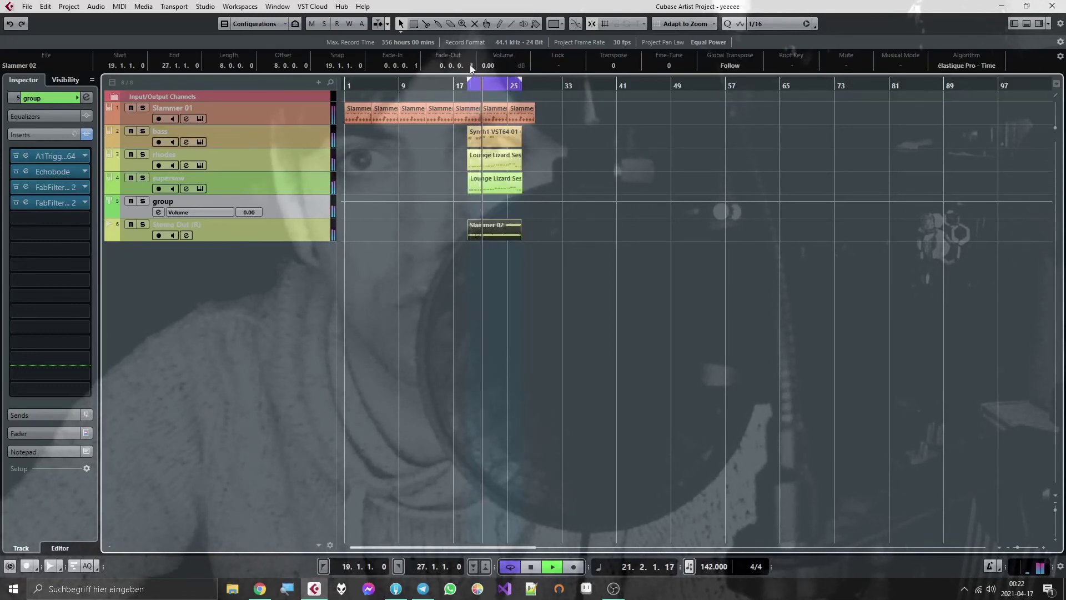
{"action": "key", "text": "space"}
{"action": "left_click", "coordinate": [264, 229]}
{"action": "right_click", "coordinate": [228, 232]}
{"action": "key", "text": "Escape"}
Browse the Tools, Spatial + Panner, Spatial and Reverb effect categories for the duplicated track's first insert.
{"action": "left_click", "coordinate": [47, 177]}
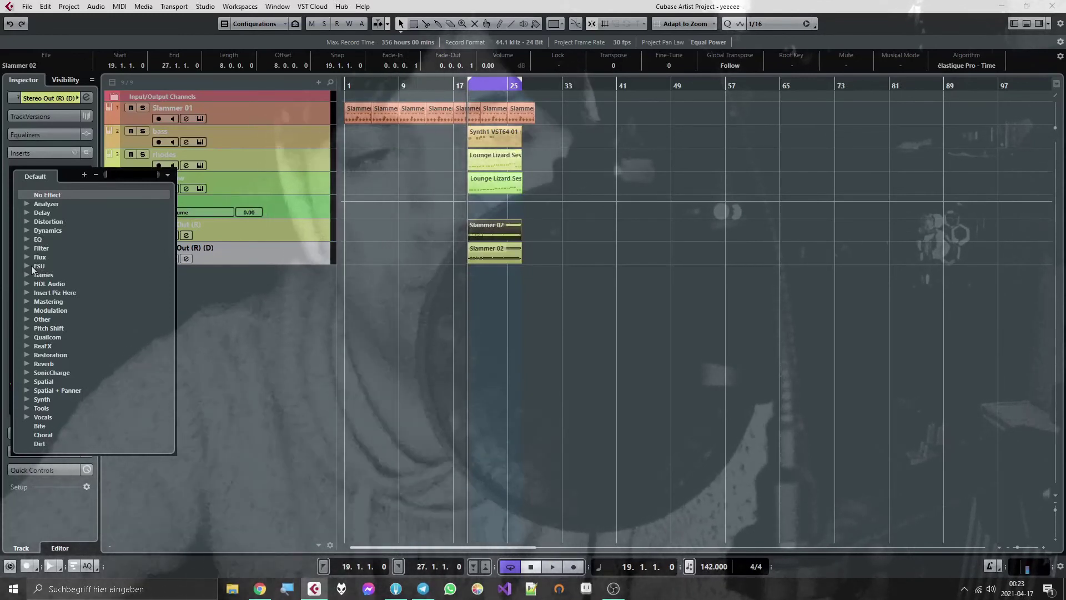
{"action": "scroll", "coordinate": [37, 408], "scroll_direction": "down", "scroll_amount": 5}
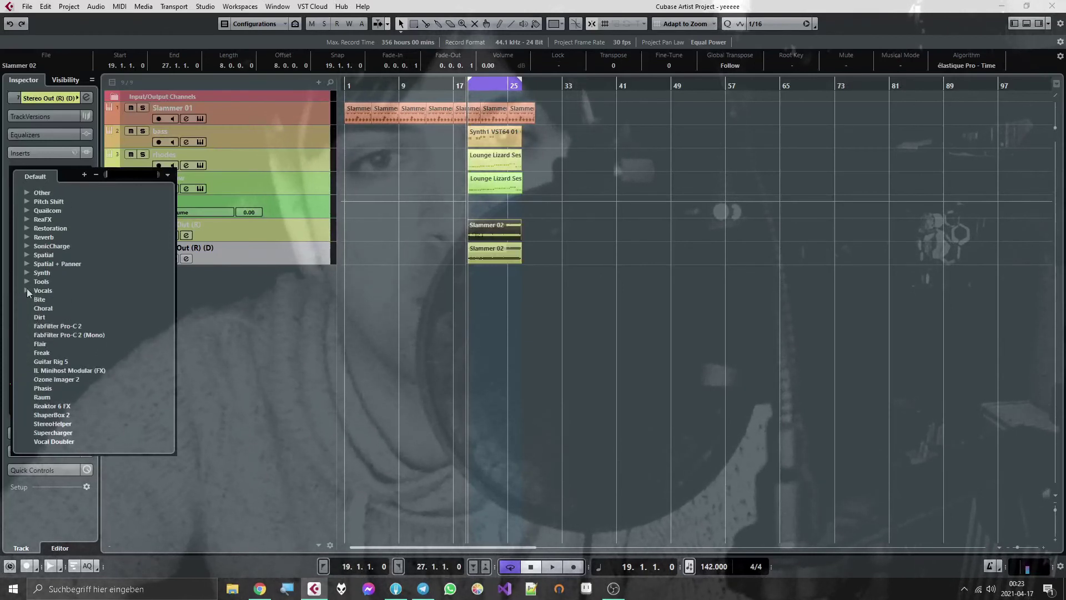
{"action": "left_click", "coordinate": [24, 282]}
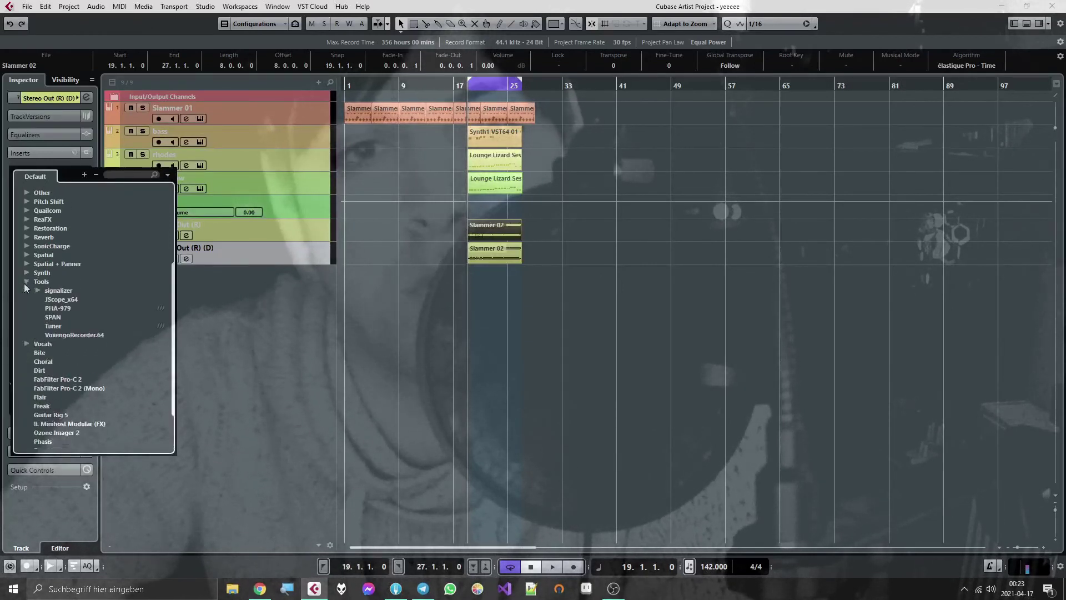
{"action": "left_click", "coordinate": [24, 283]}
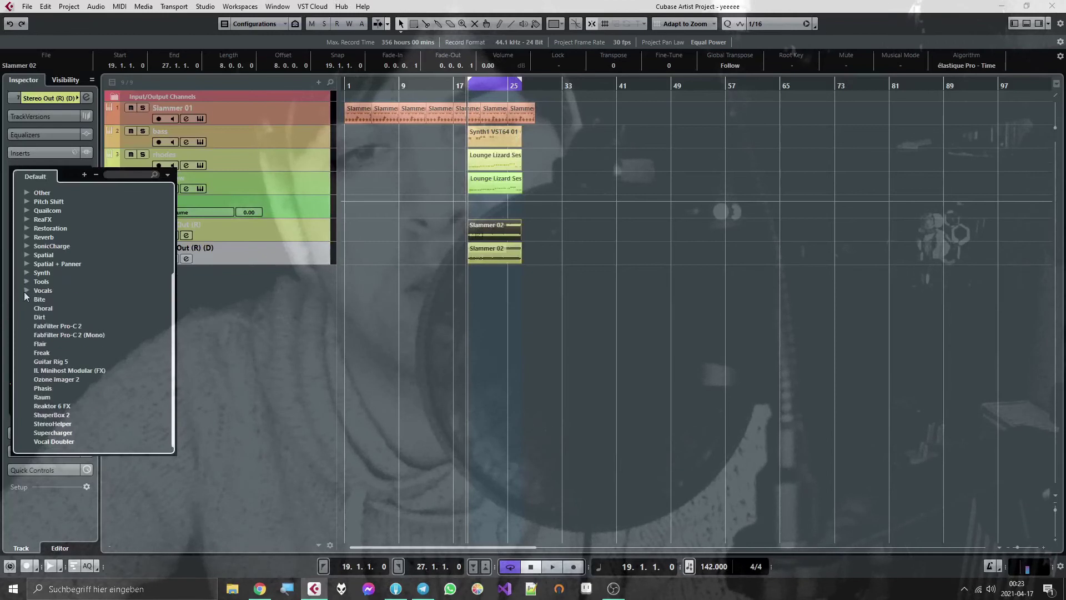
{"action": "left_click", "coordinate": [26, 264]}
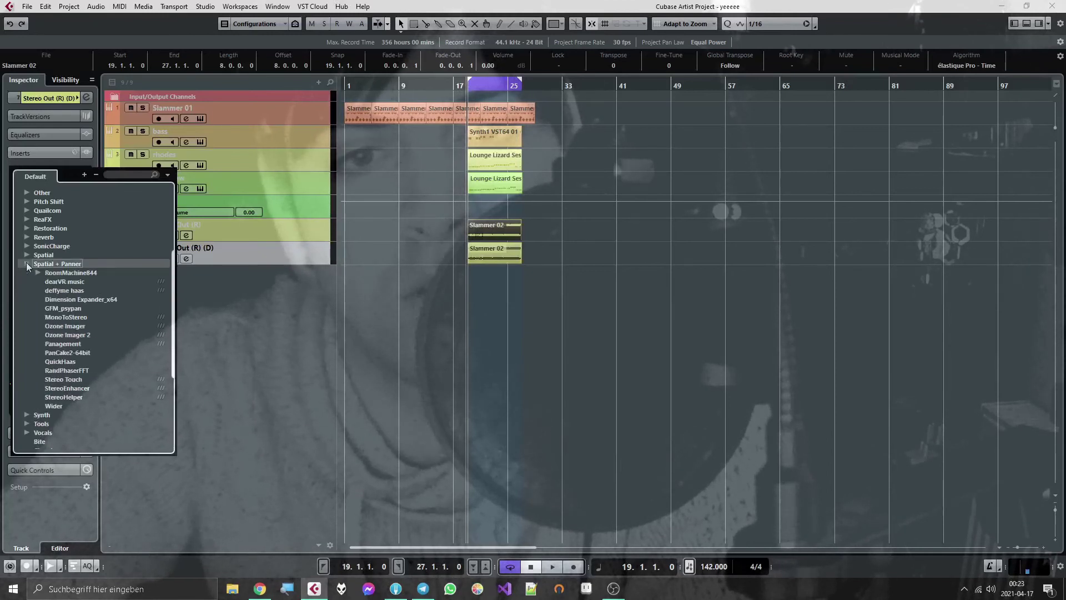
{"action": "left_click", "coordinate": [26, 263]}
{"action": "left_click", "coordinate": [25, 253]}
{"action": "left_click", "coordinate": [25, 253]}
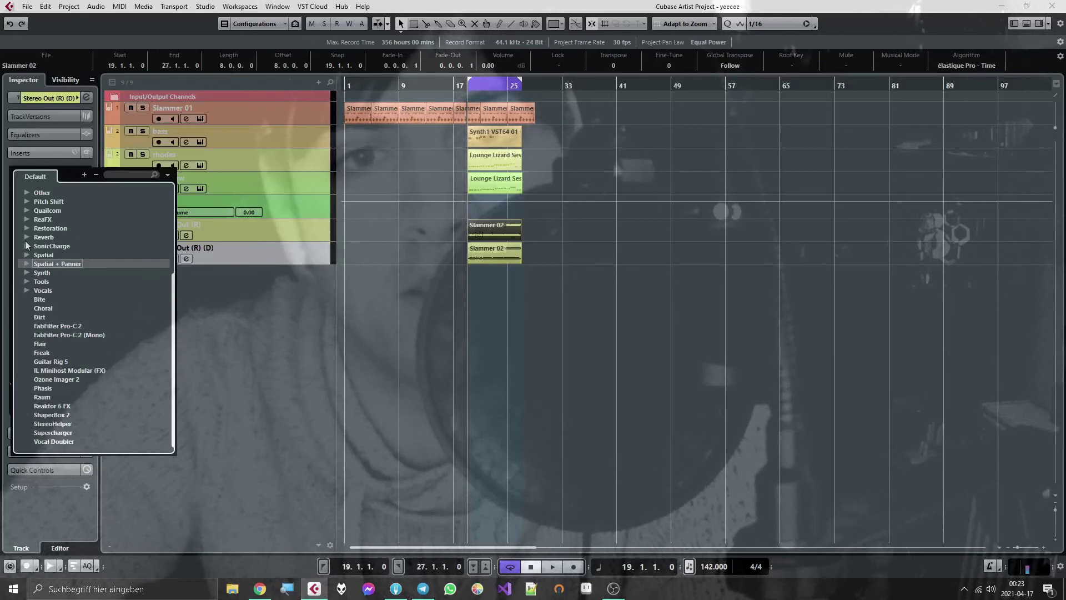
{"action": "left_click", "coordinate": [25, 237]}
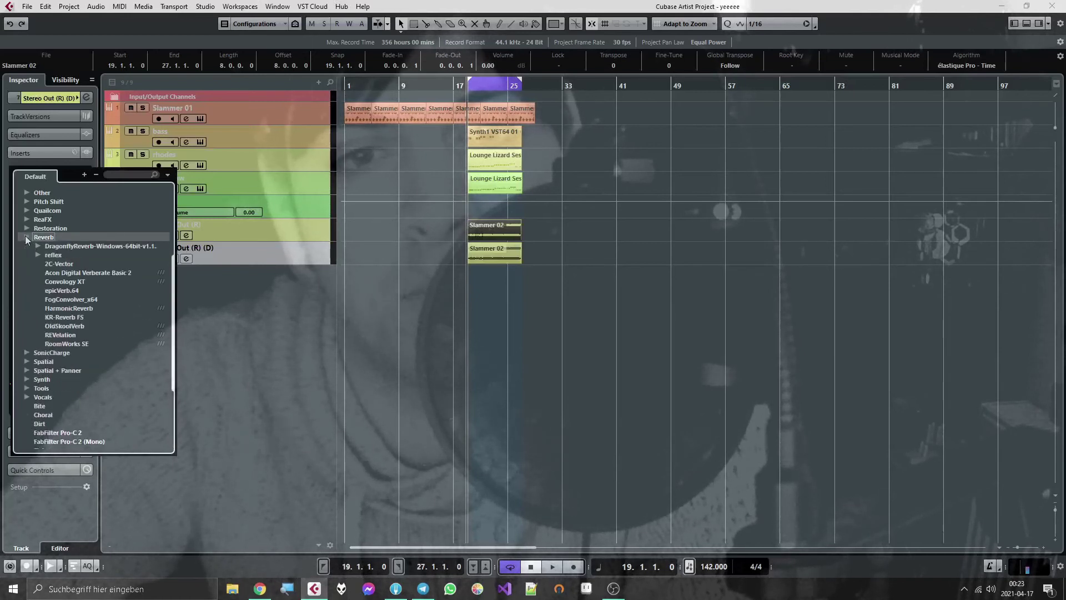
{"action": "left_click", "coordinate": [24, 235]}
{"action": "left_click", "coordinate": [25, 243]}
{"action": "left_click", "coordinate": [26, 245]}
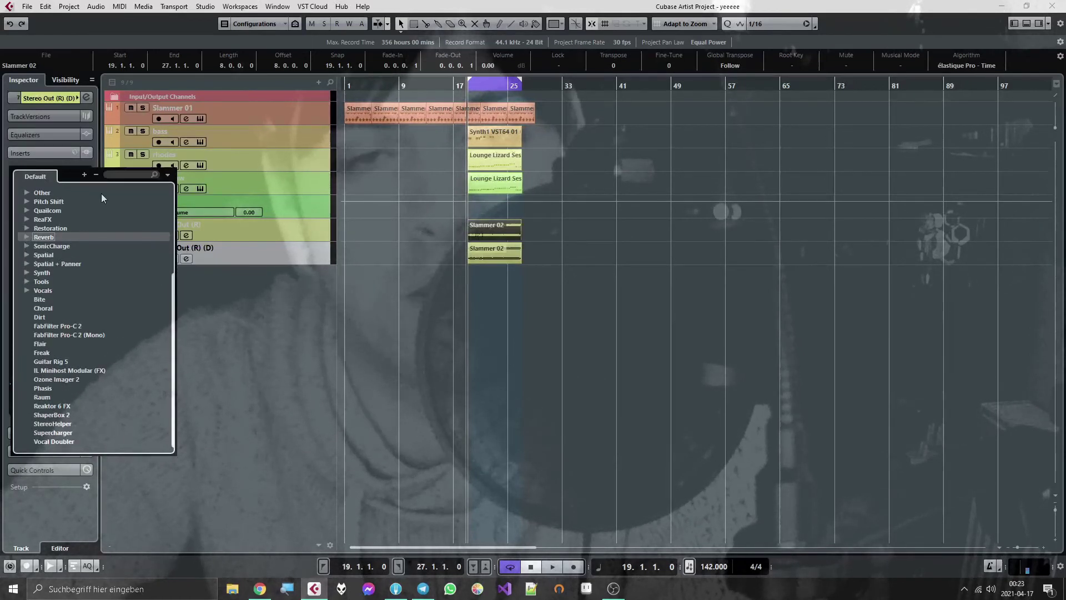
Search the effects for Bin Scrambler and load it as the first insert on the duplicated track.
{"action": "left_click", "coordinate": [121, 173]}
{"action": "type", "text": "screa"}
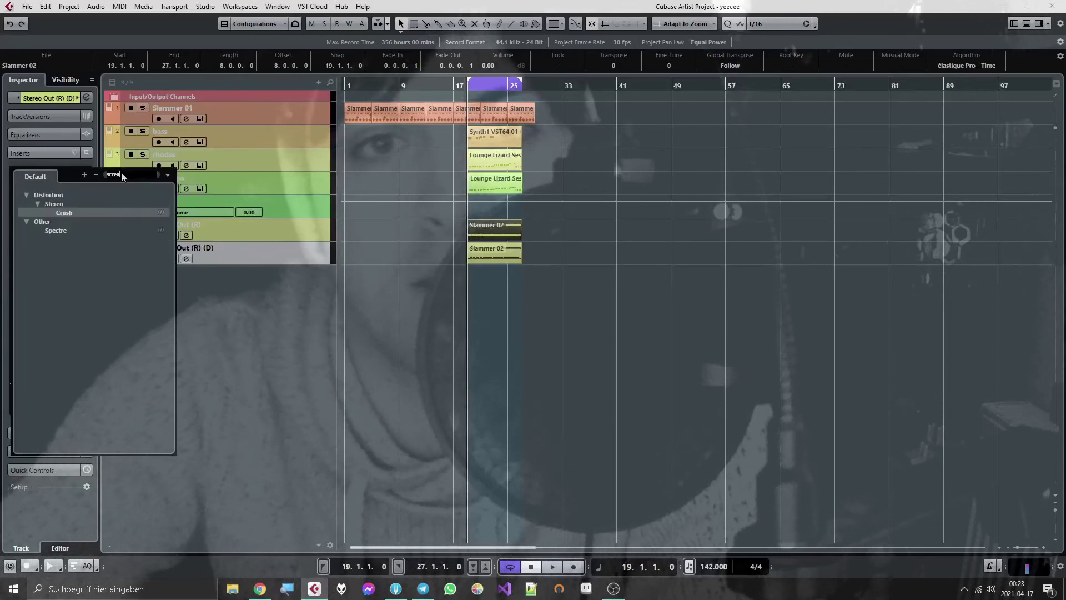
{"action": "double_click", "coordinate": [67, 204]}
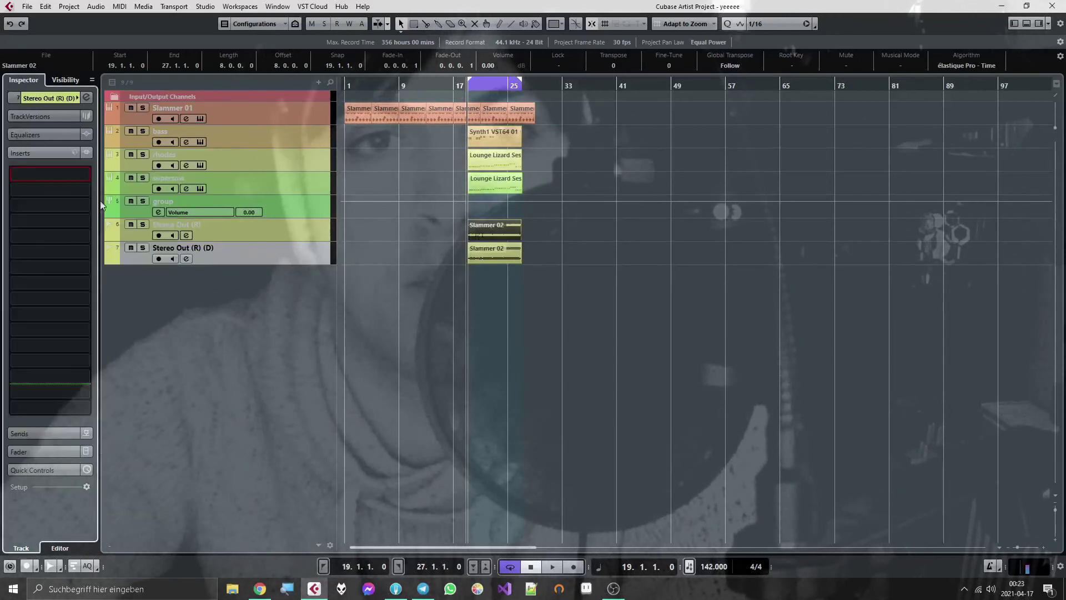
{"action": "left_click", "coordinate": [26, 174]}
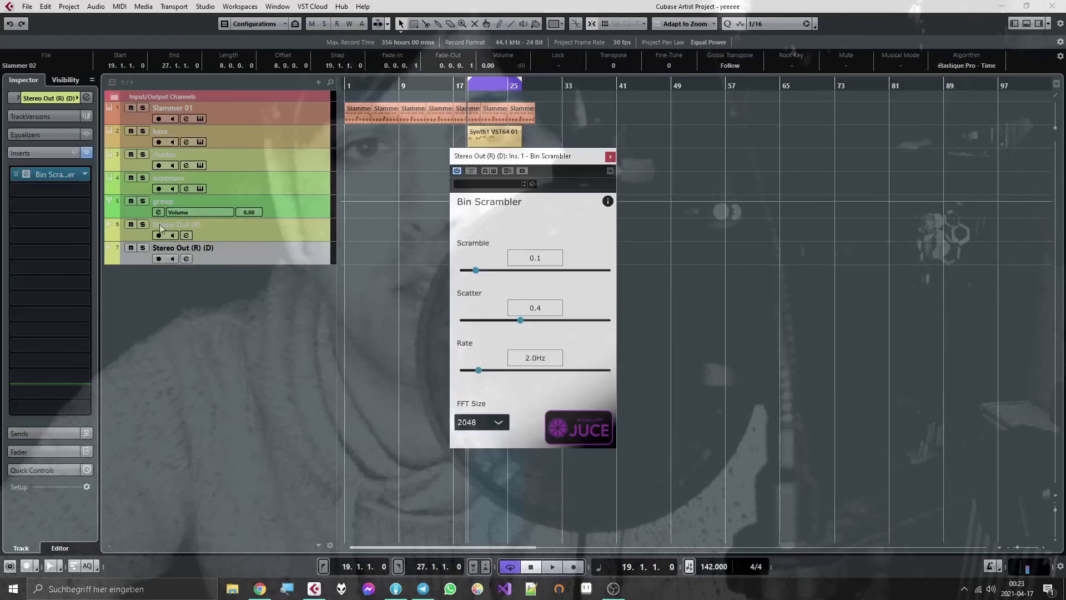
Solo the duplicate, play it, set Bin Scrambler to scramble 0.25, scatter 0.57, rate about 5.26 Hz and FFT size 1024, and close its window.
{"action": "left_click", "coordinate": [144, 248]}
{"action": "key", "text": "space"}
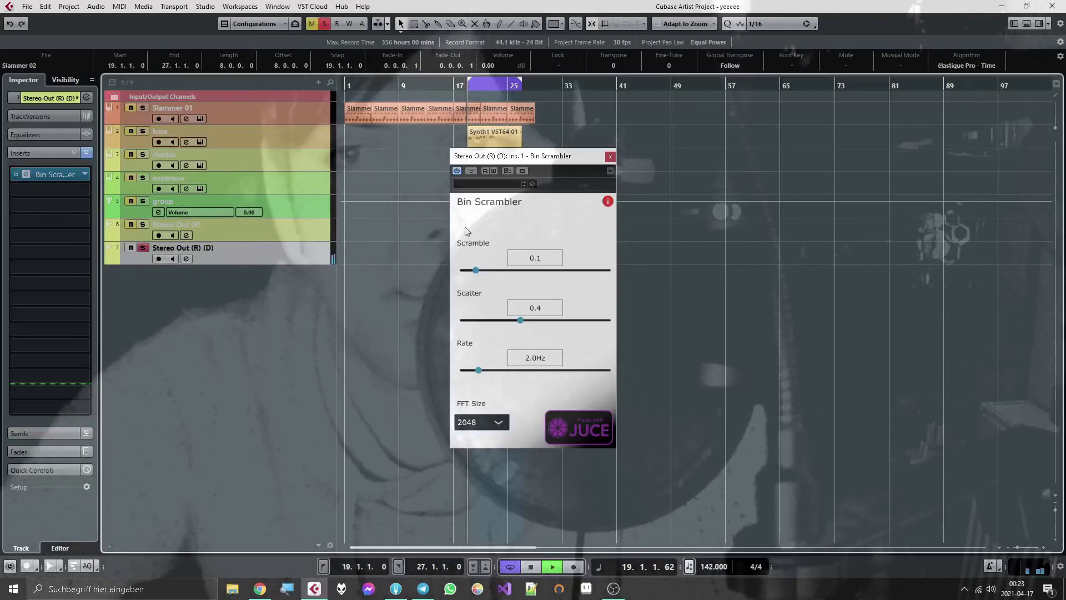
{"action": "left_click_drag", "start_coordinate": [476, 270], "coordinate": [496, 270]}
{"action": "left_click_drag", "start_coordinate": [521, 319], "coordinate": [555, 323]}
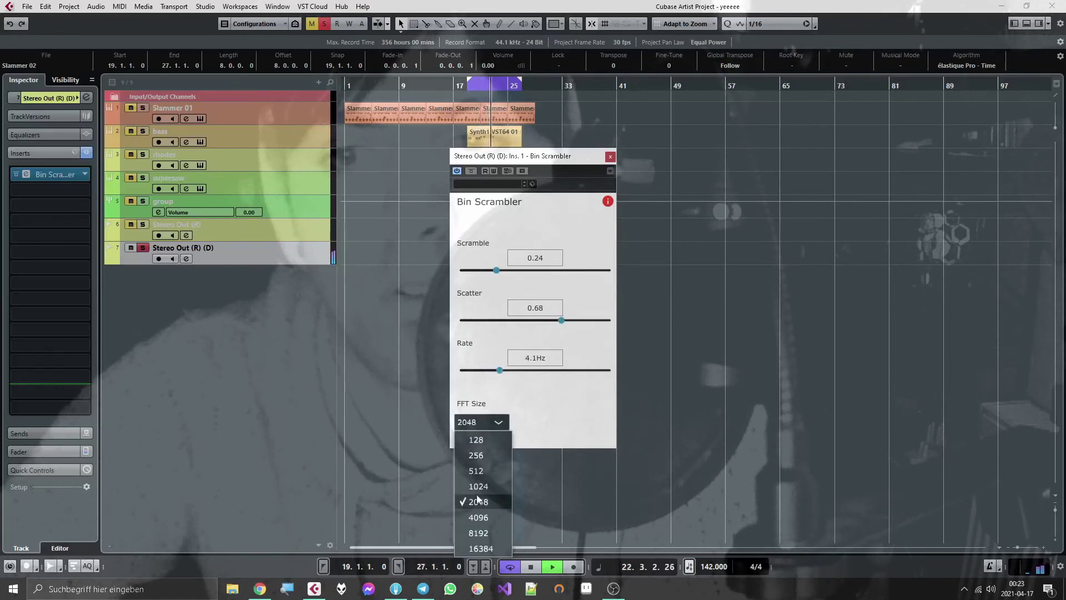
{"action": "left_click", "coordinate": [480, 486]}
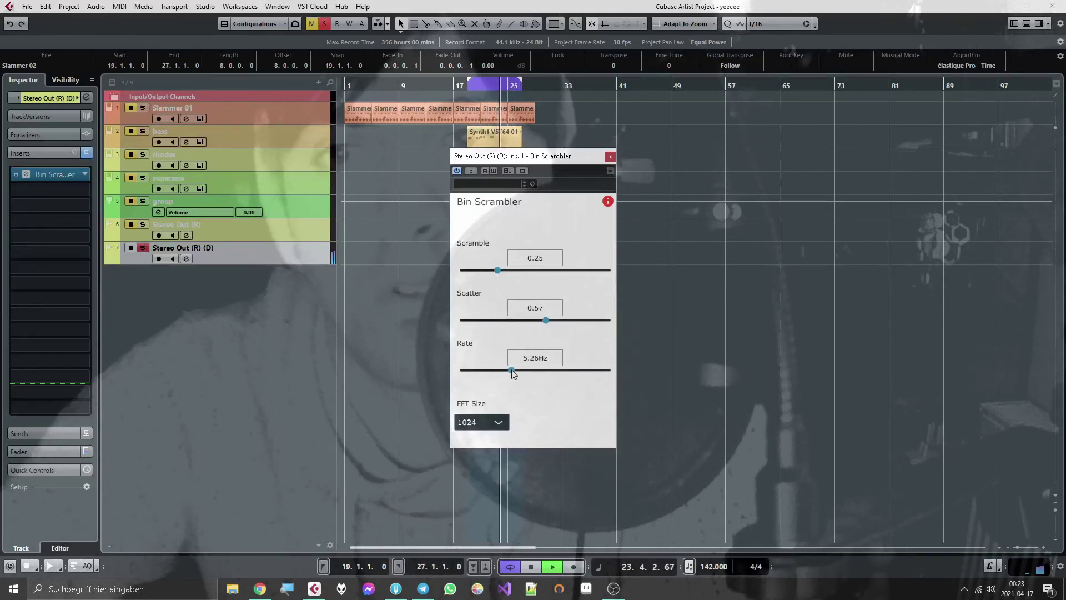
{"action": "left_click", "coordinate": [611, 156]}
Add Spectral Gate from the Other category as the second insert on the duplicated track.
{"action": "left_click", "coordinate": [66, 193]}
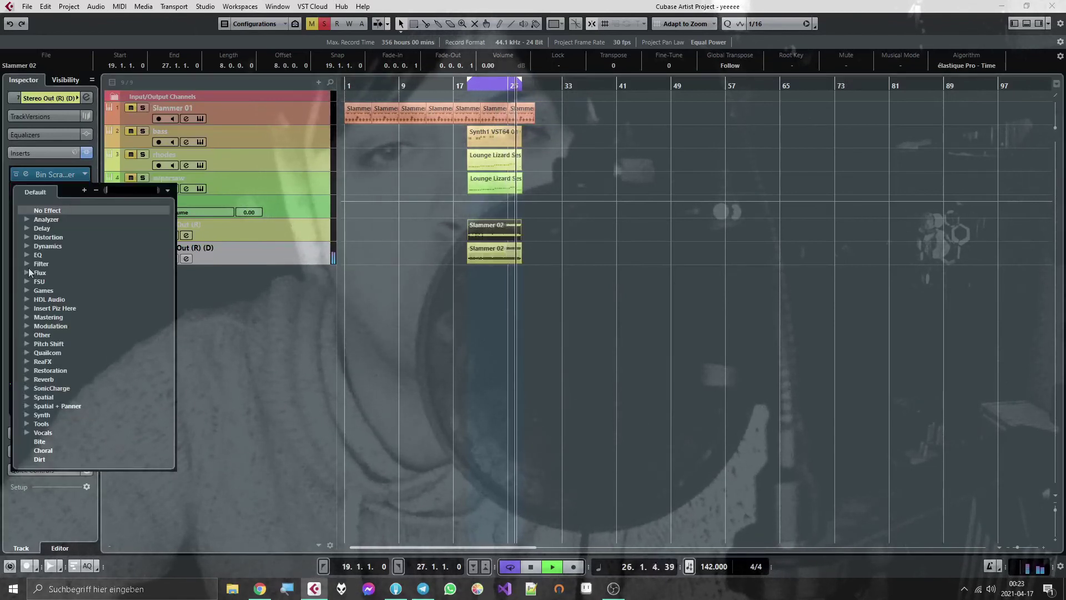
{"action": "left_click", "coordinate": [27, 334]}
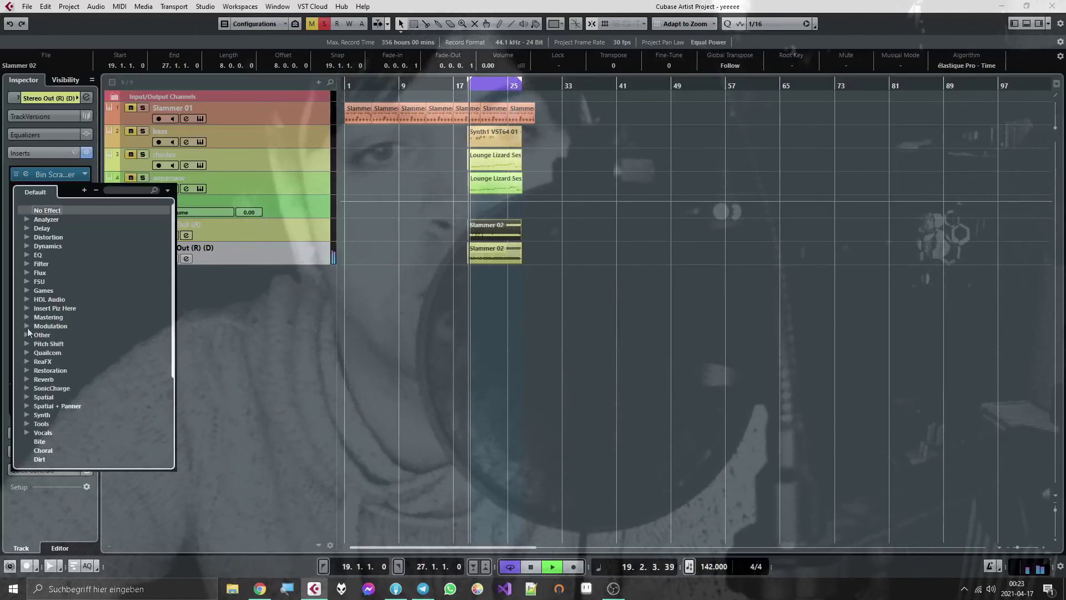
{"action": "scroll", "coordinate": [56, 344], "scroll_direction": "down", "scroll_amount": 4}
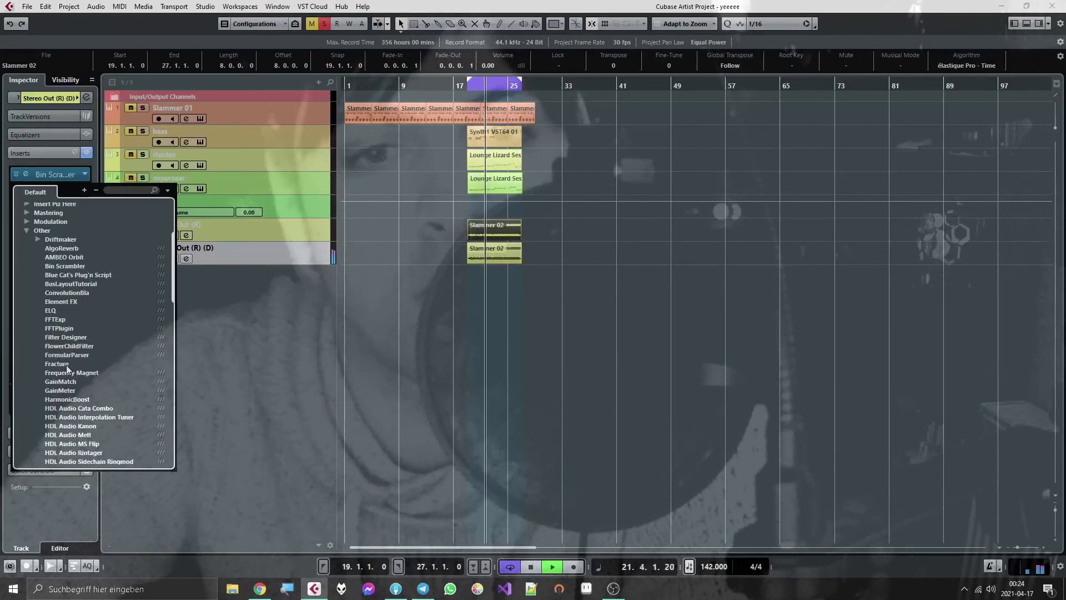
{"action": "scroll", "coordinate": [70, 361], "scroll_direction": "down", "scroll_amount": 4}
{"action": "scroll", "coordinate": [66, 365], "scroll_direction": "down", "scroll_amount": 8}
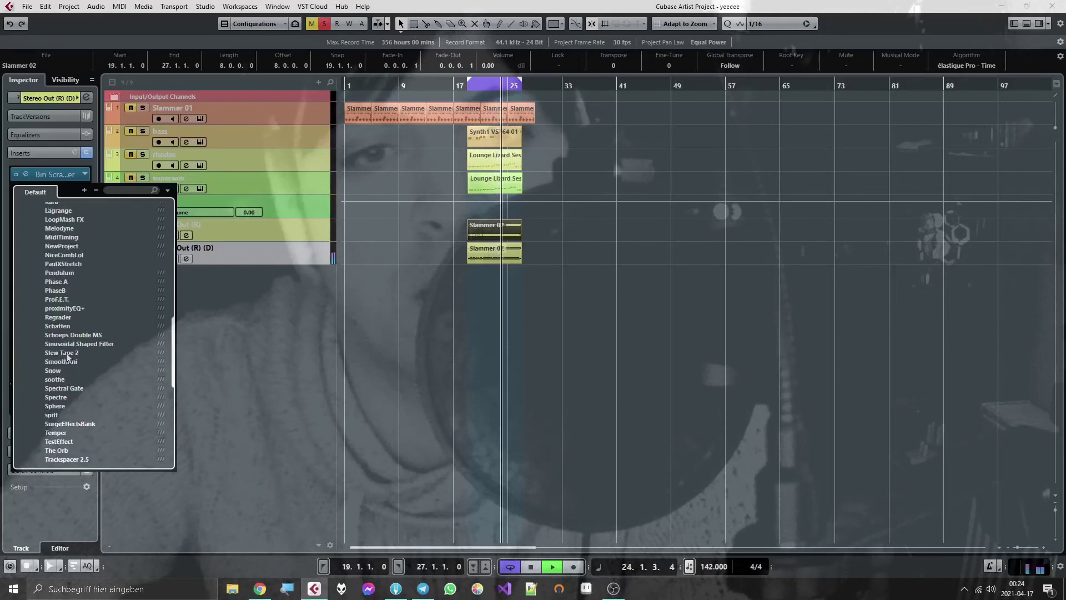
{"action": "left_click", "coordinate": [73, 388]}
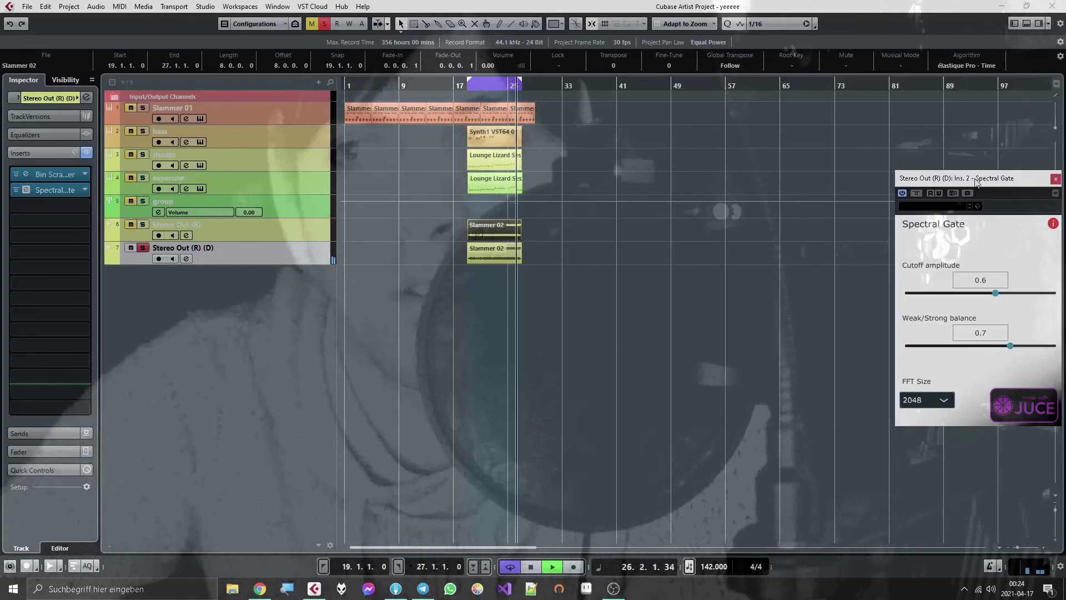
Set Spectral Gate's cutoff amplitude to 0.79, weak/strong balance to 0.34, and FFT size to 8192.
{"action": "left_click_drag", "start_coordinate": [977, 178], "coordinate": [796, 189]}
{"action": "mouse_move", "coordinate": [789, 304]}
{"action": "left_mouse_down"}
{"action": "mouse_move", "coordinate": [759, 309]}
{"action": "mouse_move", "coordinate": [771, 305]}
{"action": "left_mouse_up"}
{"action": "left_click_drag", "start_coordinate": [774, 358], "coordinate": [771, 359]}
{"action": "left_click", "coordinate": [736, 419]}
{"action": "left_click", "coordinate": [733, 531]}
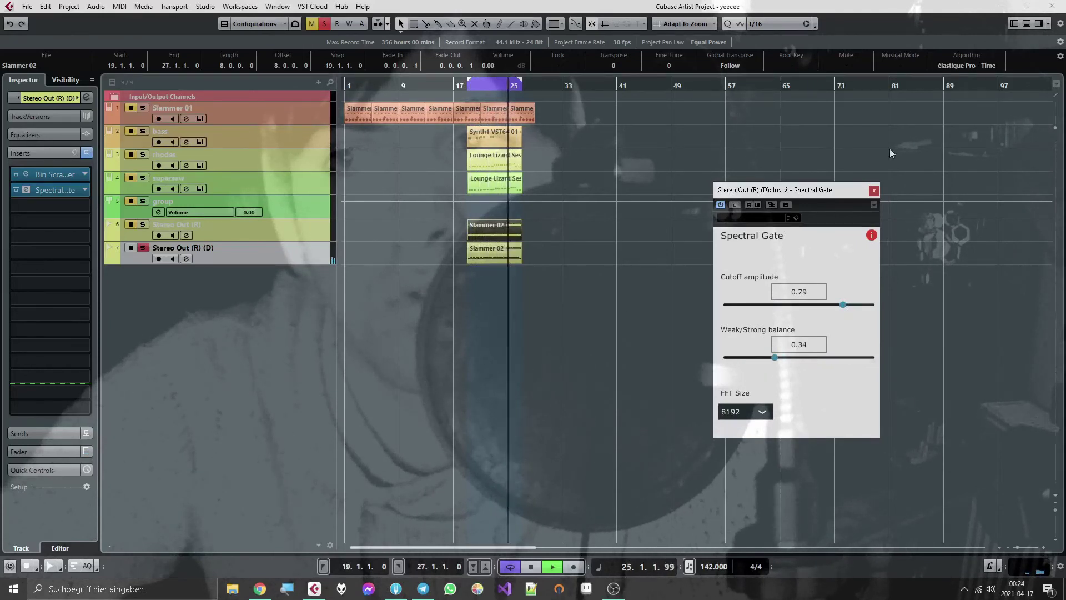
Add Sinusoidal Shaped Filter from the Other category as the duplicate's third insert and bypass Spectral Gate.
{"action": "left_click", "coordinate": [874, 191]}
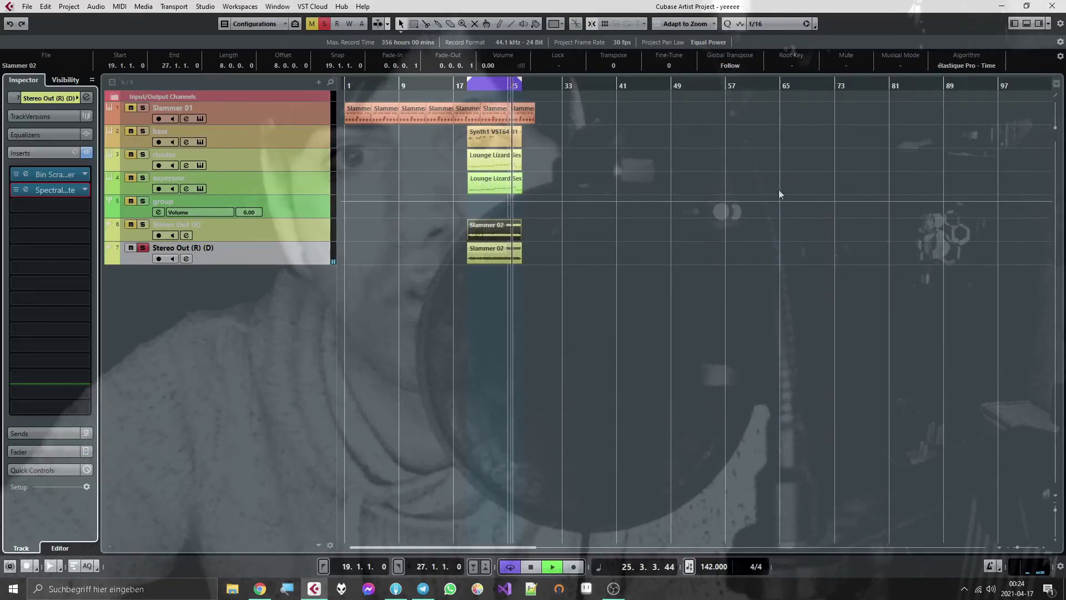
{"action": "left_click", "coordinate": [57, 208]}
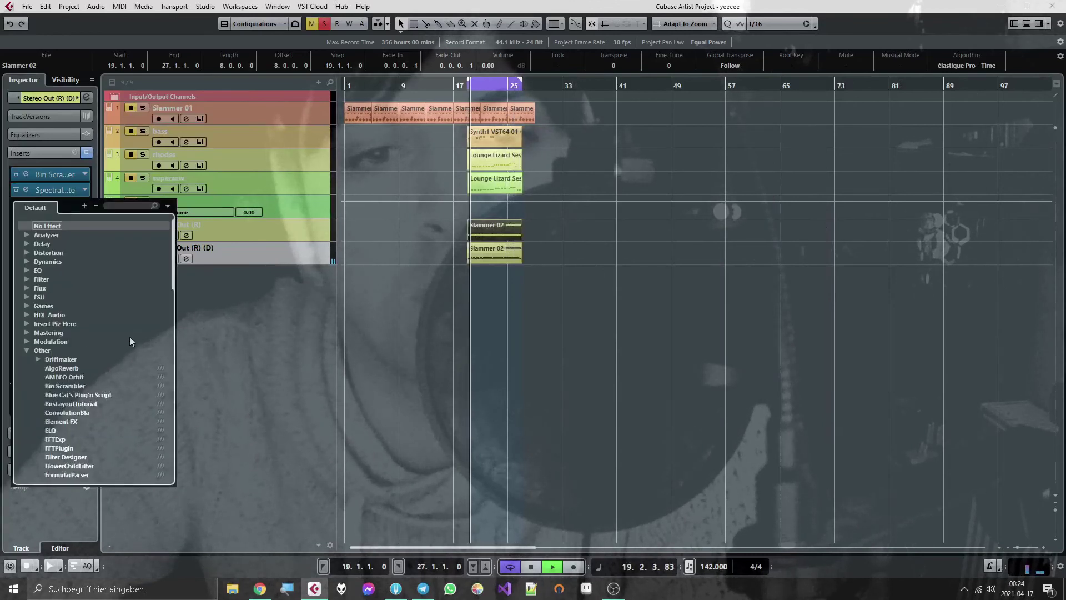
{"action": "scroll", "coordinate": [129, 336], "scroll_direction": "down", "scroll_amount": 10}
{"action": "scroll", "coordinate": [75, 373], "scroll_direction": "down", "scroll_amount": 2}
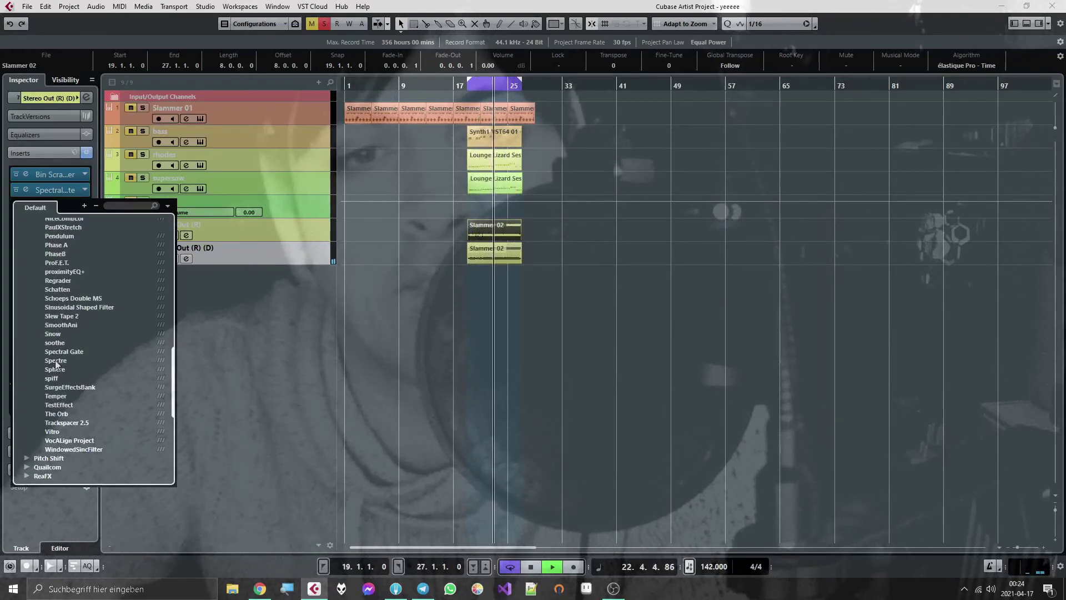
{"action": "left_click", "coordinate": [67, 308]}
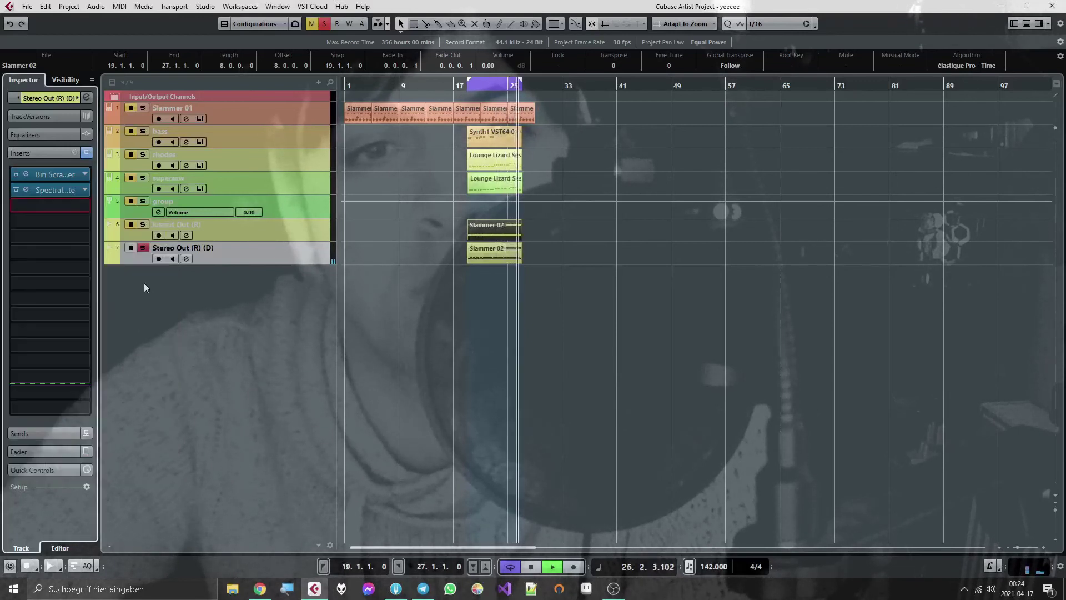
{"action": "left_click", "coordinate": [17, 189]}
{"action": "left_click_drag", "start_coordinate": [998, 156], "coordinate": [753, 189]}
Set the Sinusoidal Shaped Filter's frequency to about 6.83 Hz, narrowness to 0.06, phase to 0.14 pi and FFT size to 8192.
{"action": "left_click_drag", "start_coordinate": [662, 303], "coordinate": [721, 304]}
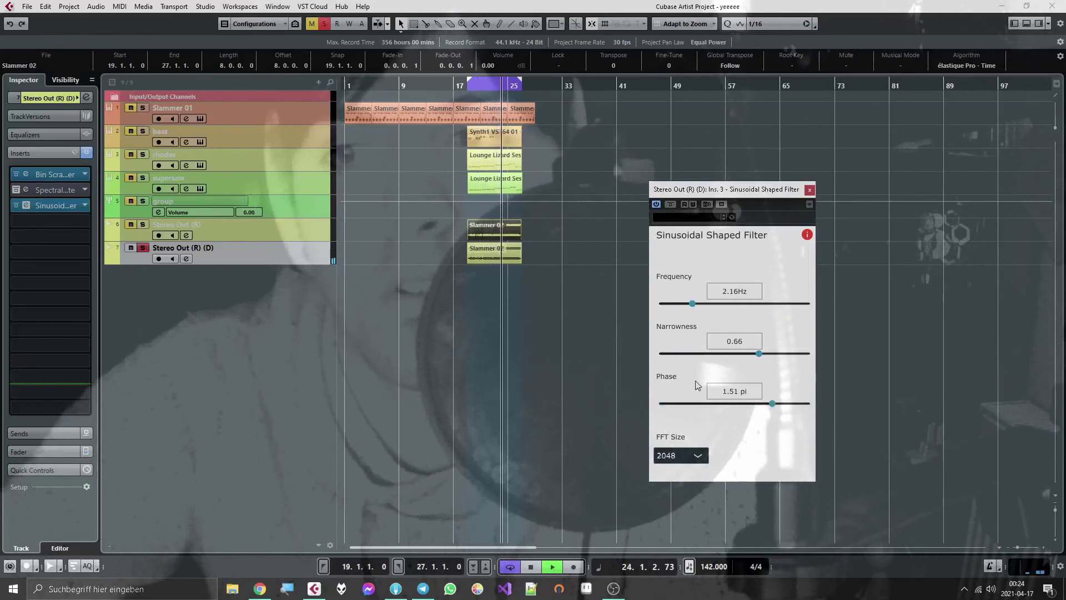
{"action": "left_click", "coordinate": [694, 456]}
{"action": "left_click", "coordinate": [678, 423]}
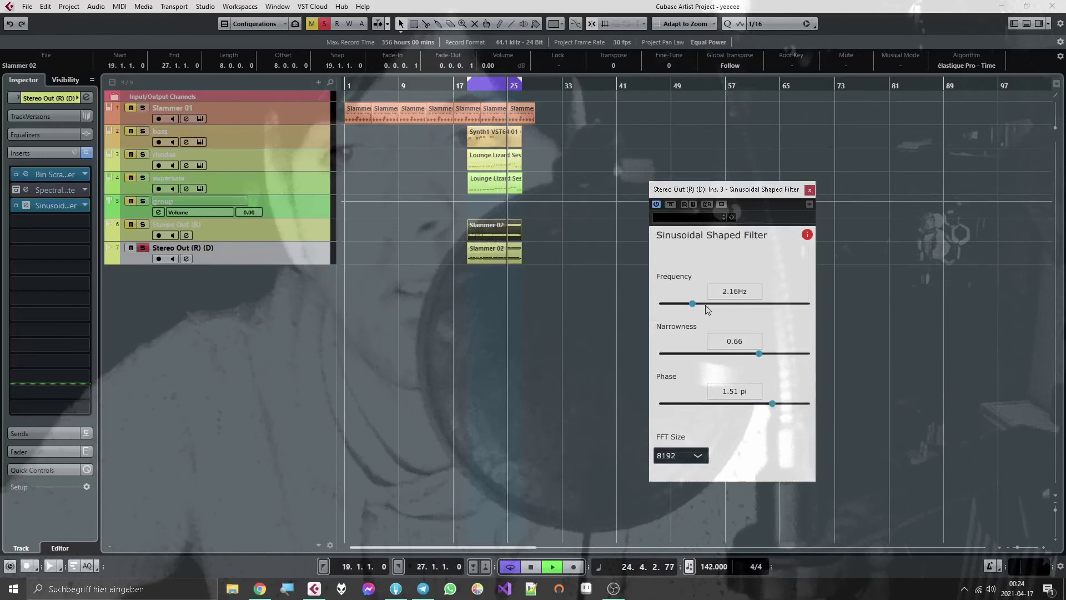
{"action": "left_click_drag", "start_coordinate": [715, 303], "coordinate": [780, 305]}
{"action": "left_click_drag", "start_coordinate": [759, 353], "coordinate": [692, 358]}
{"action": "left_click_drag", "start_coordinate": [731, 407], "coordinate": [669, 420]}
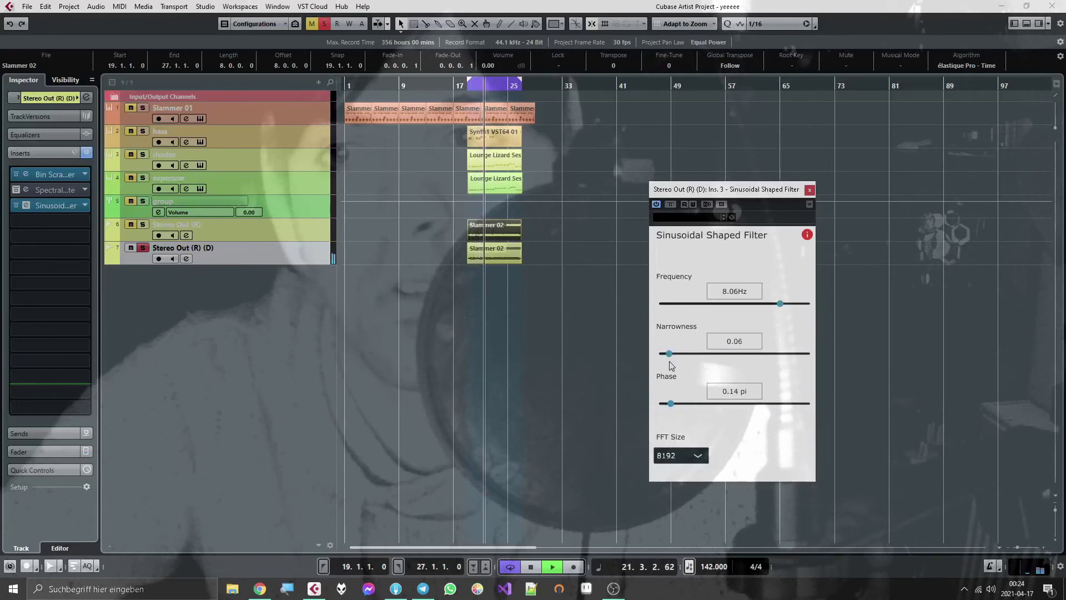
{"action": "left_click_drag", "start_coordinate": [736, 325], "coordinate": [808, 321]}
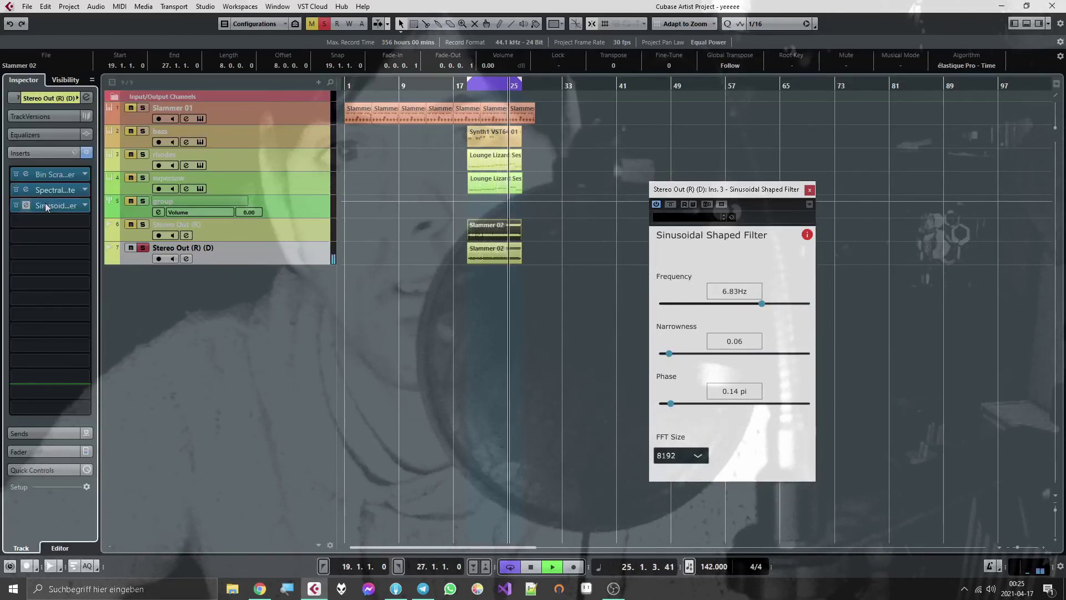
Move Sinusoidal Shaped Filter to the first insert slot and replace Spectral Gate with Raum, discarding the gate's changes.
{"action": "left_click_drag", "start_coordinate": [49, 204], "coordinate": [52, 175]}
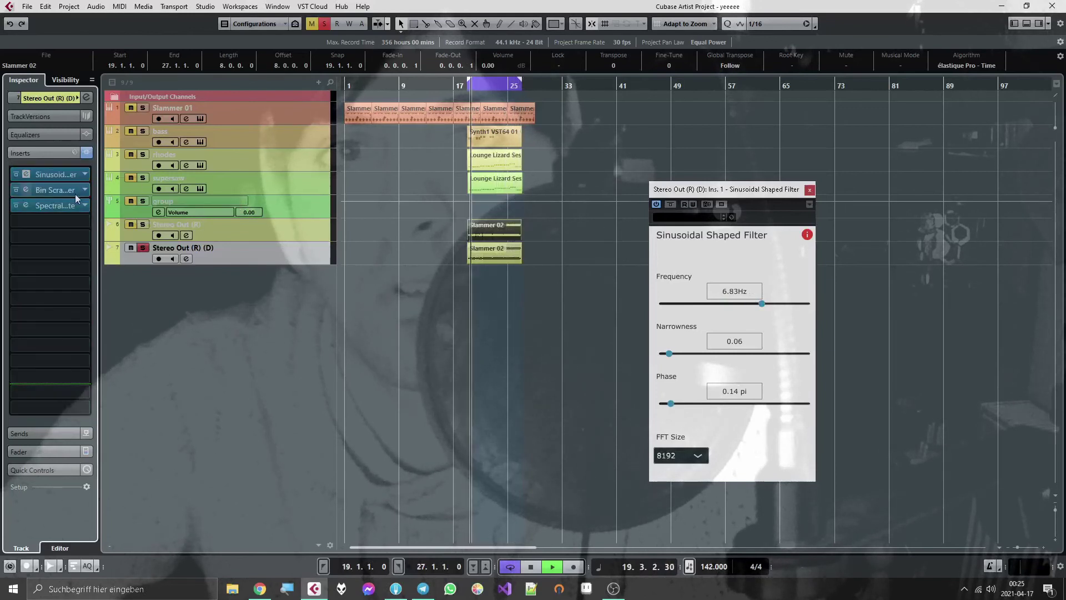
{"action": "left_click", "coordinate": [17, 205]}
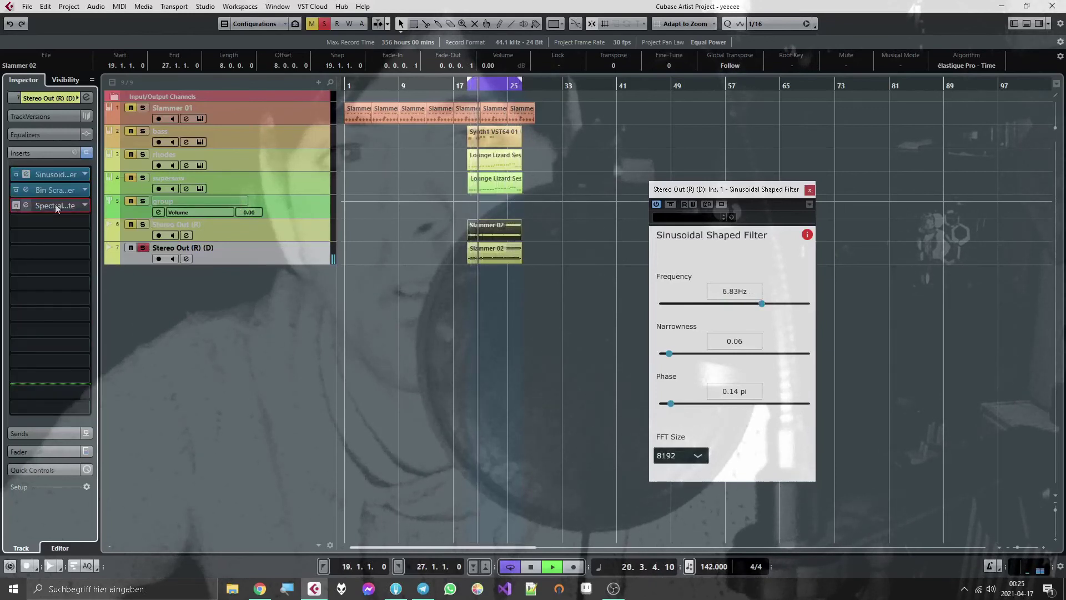
{"action": "left_click", "coordinate": [86, 204]}
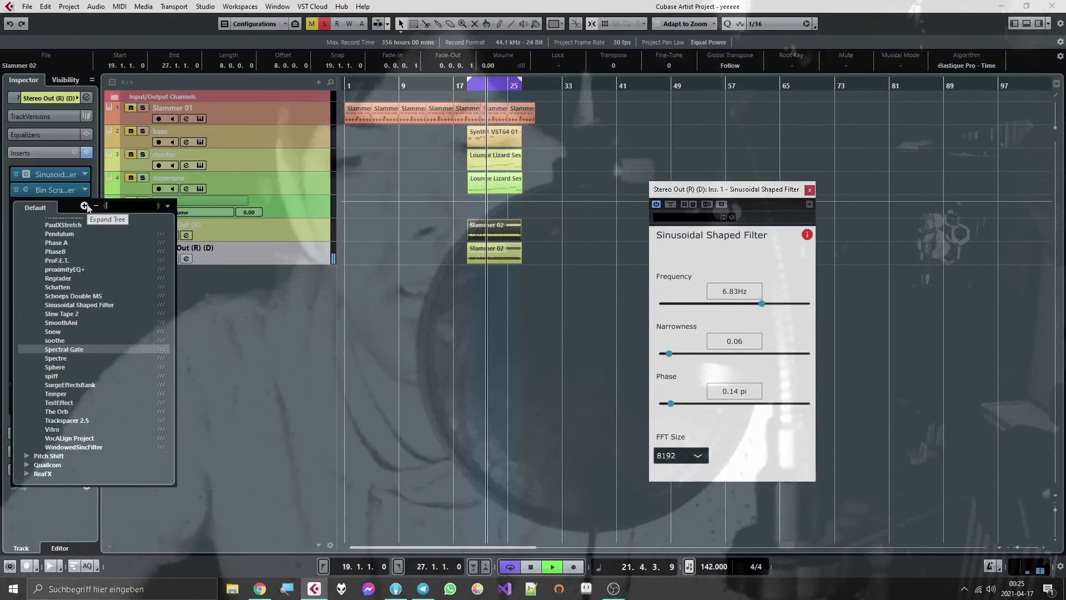
{"action": "type", "text": "raum"}
{"action": "key", "text": "Return"}
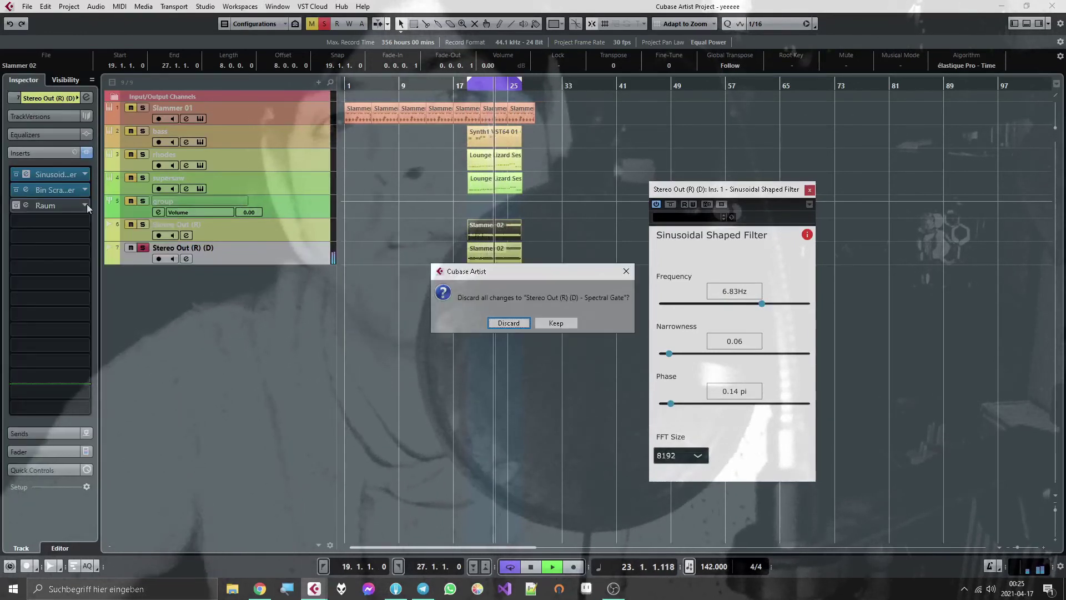
{"action": "left_click", "coordinate": [509, 323]}
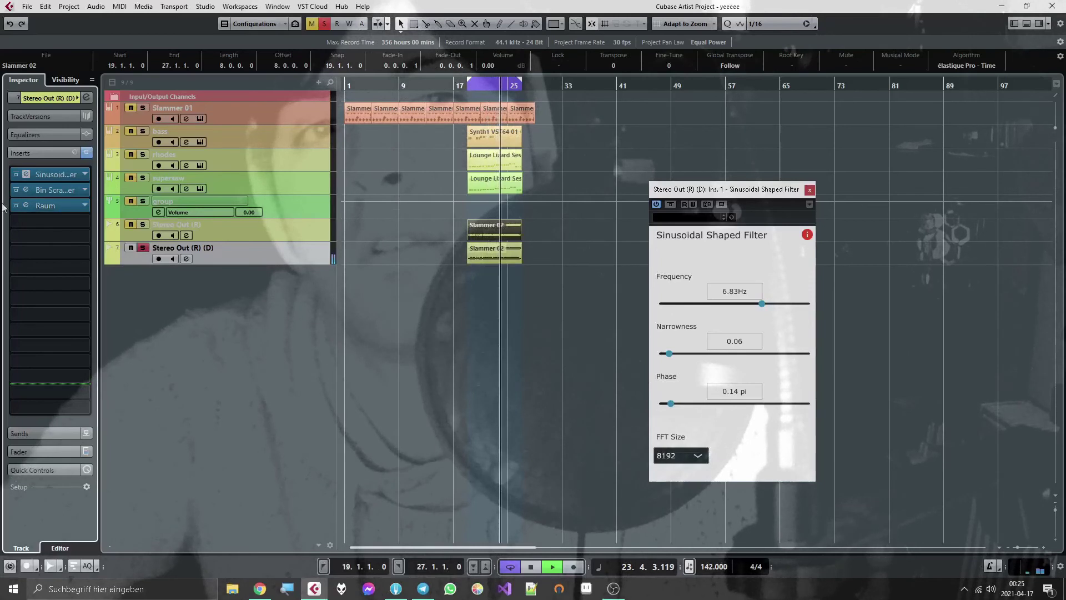
{"action": "left_click", "coordinate": [26, 205]}
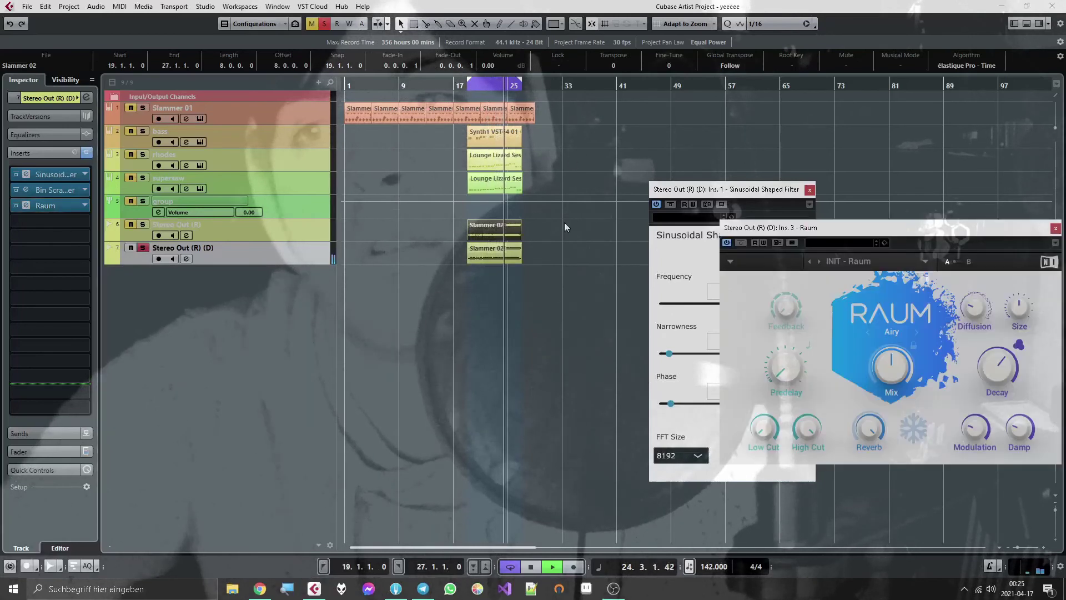
{"action": "left_click", "coordinate": [809, 190]}
Turn Raum's mix fully up and set its decay to about 5.8 s and size to about 85.5 %.
{"action": "left_click_drag", "start_coordinate": [898, 230], "coordinate": [699, 260]}
{"action": "left_click_drag", "start_coordinate": [694, 396], "coordinate": [697, 382]}
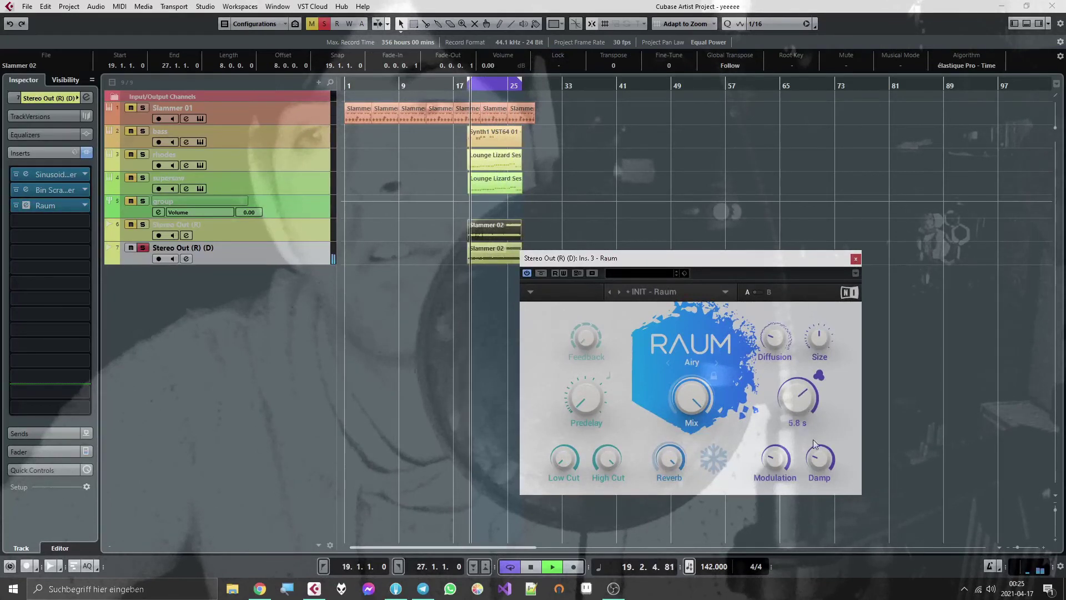
{"action": "left_click_drag", "start_coordinate": [830, 341], "coordinate": [827, 361]}
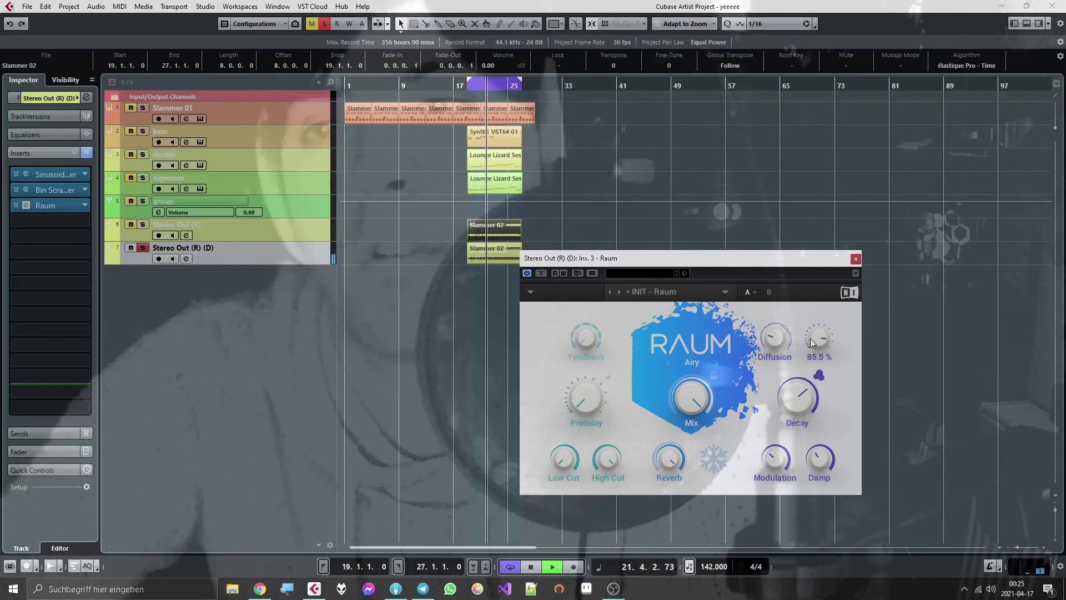
{"action": "mouse_move", "coordinate": [593, 393]}
{"action": "mouse_move", "coordinate": [593, 394]}
{"action": "left_mouse_down"}
{"action": "mouse_move", "coordinate": [593, 385]}
{"action": "mouse_move", "coordinate": [593, 405]}
{"action": "left_mouse_up"}
Set Raum's low cut to about -14.30 dB, readjust its high cut, size, decay, modulation and damping, and close its window.
{"action": "mouse_move", "coordinate": [620, 468]}
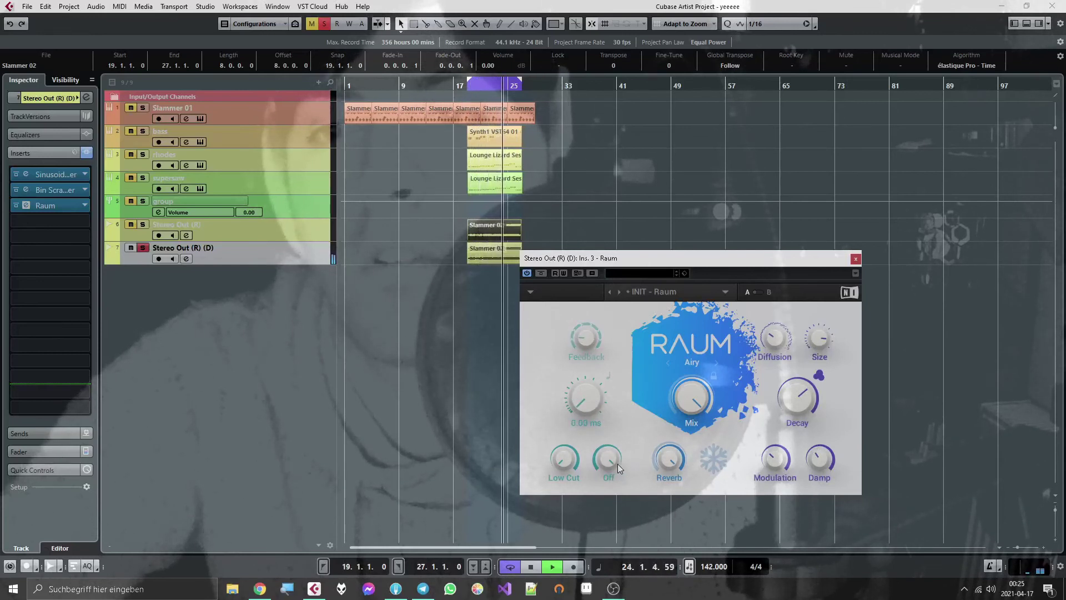
{"action": "left_click_drag", "start_coordinate": [565, 459], "coordinate": [564, 420]}
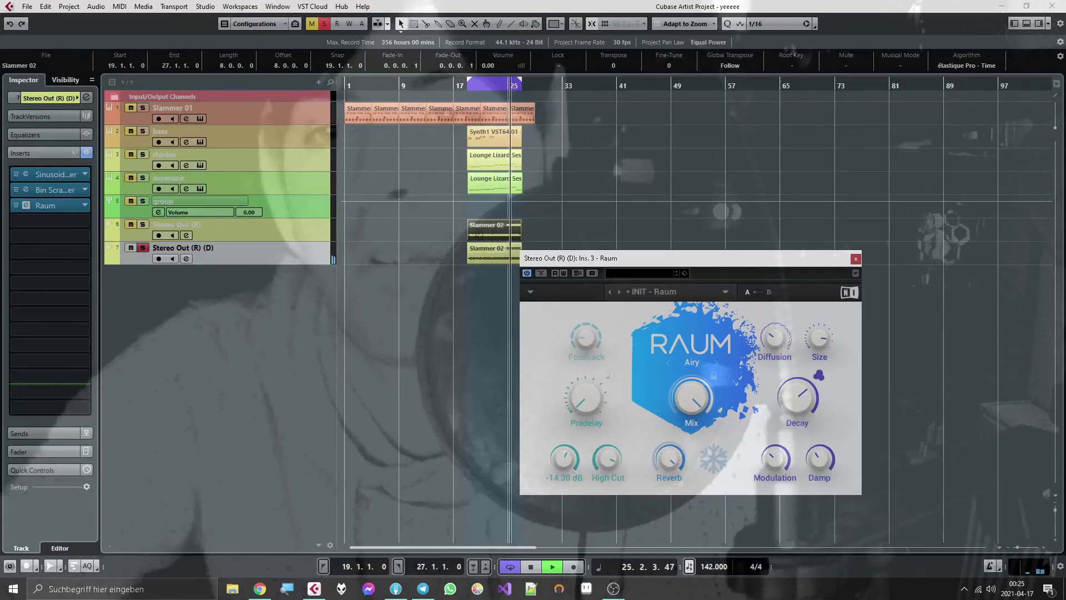
{"action": "left_click_drag", "start_coordinate": [565, 459], "coordinate": [564, 461]}
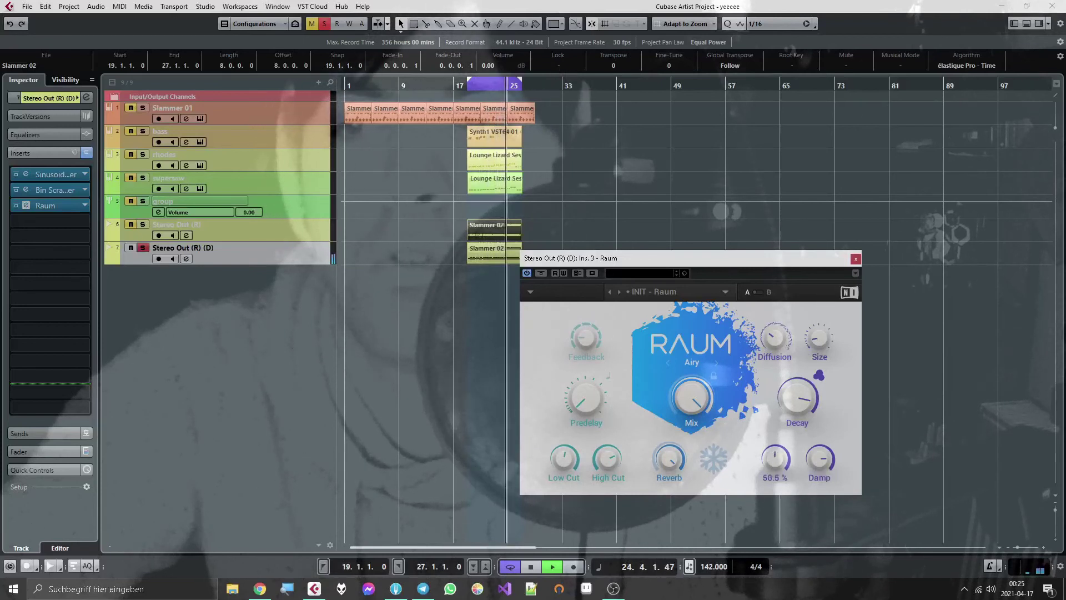
{"action": "left_click_drag", "start_coordinate": [819, 337], "coordinate": [818, 325]}
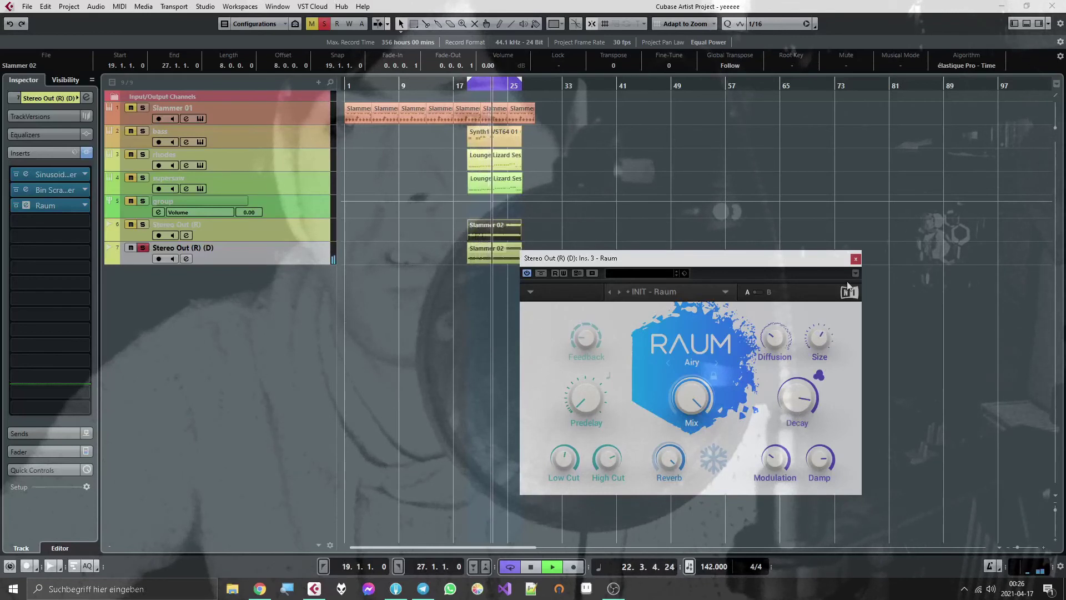
{"action": "left_click", "coordinate": [856, 259]}
Load FabFilter Pro-Q 2 as the duplicate's fourth insert and add a Low Cut band at about 119 Hz.
{"action": "left_click", "coordinate": [45, 220]}
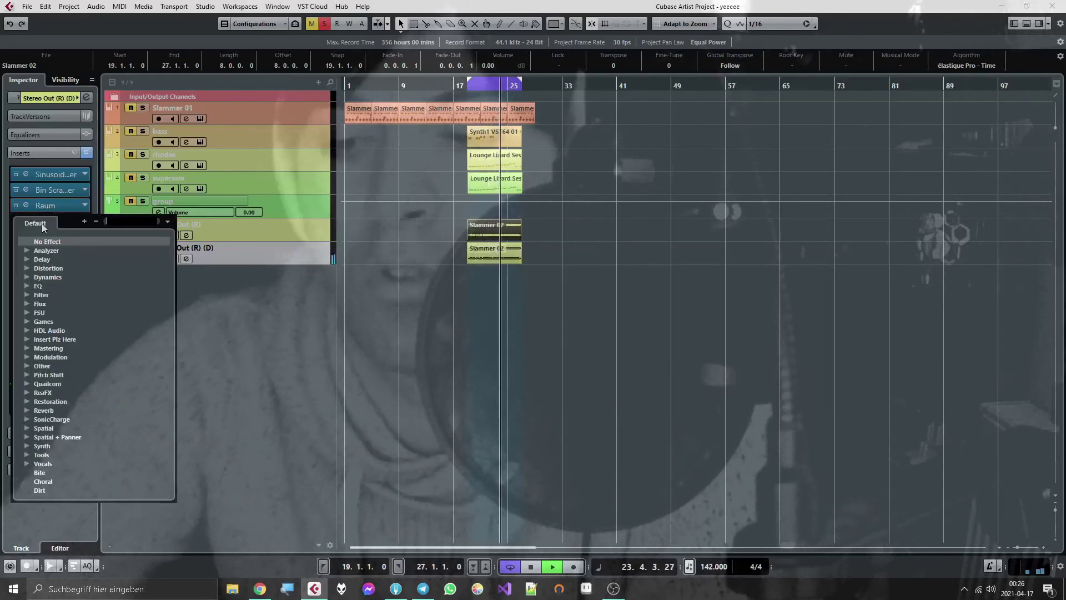
{"action": "type", "text": "pr"}
{"action": "left_click", "coordinate": [69, 286]}
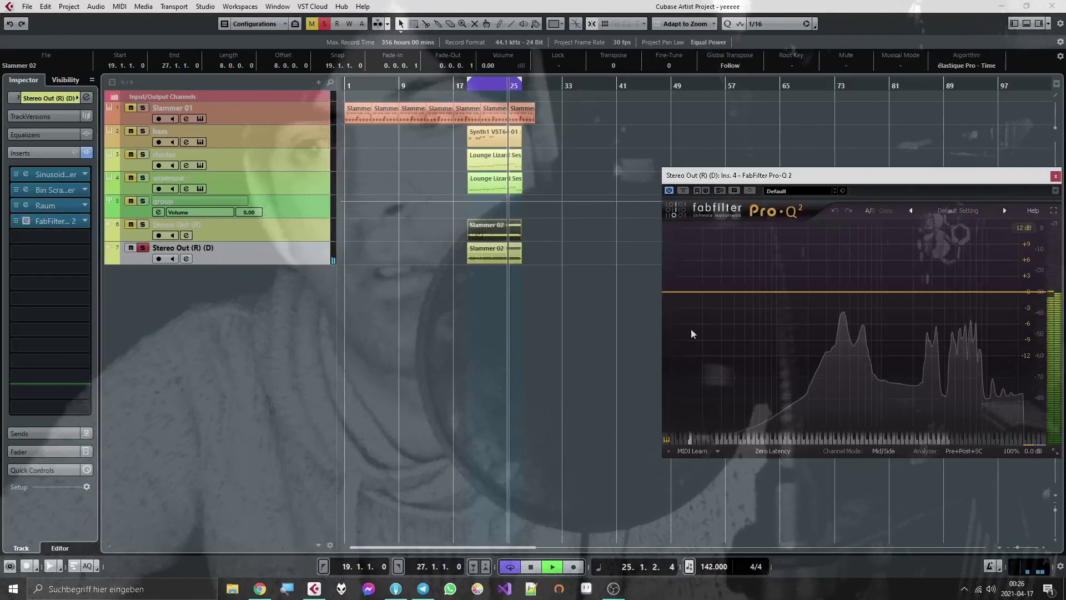
{"action": "left_click", "coordinate": [783, 292]}
{"action": "left_click", "coordinate": [698, 398]}
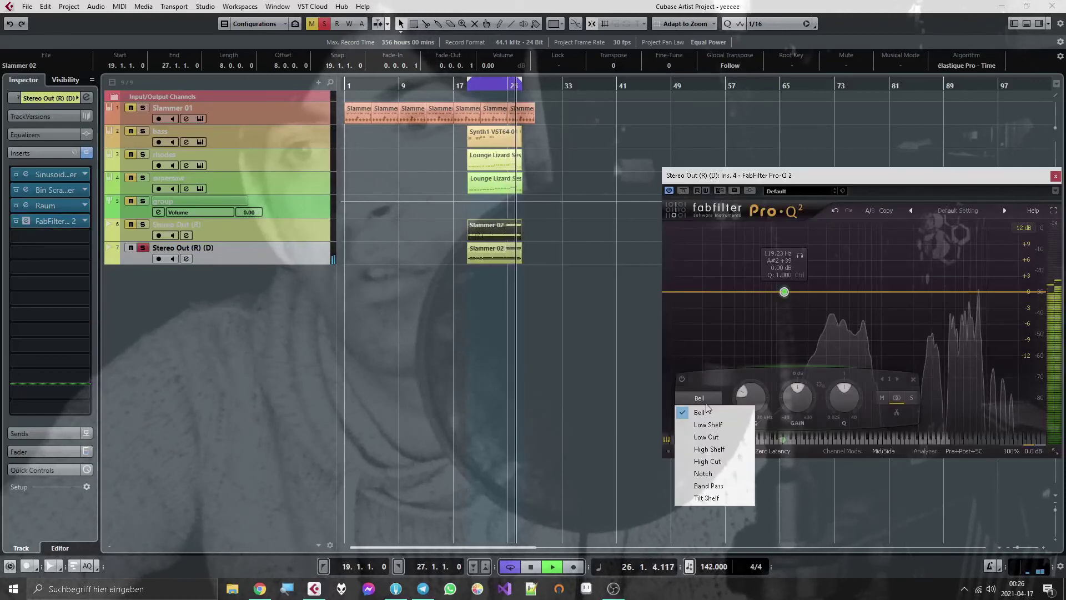
{"action": "left_click", "coordinate": [706, 436]}
Add a High Cut band in Pro-Q 2 at about 1665 Hz with a 6 dB/oct slope.
{"action": "left_click", "coordinate": [891, 291]}
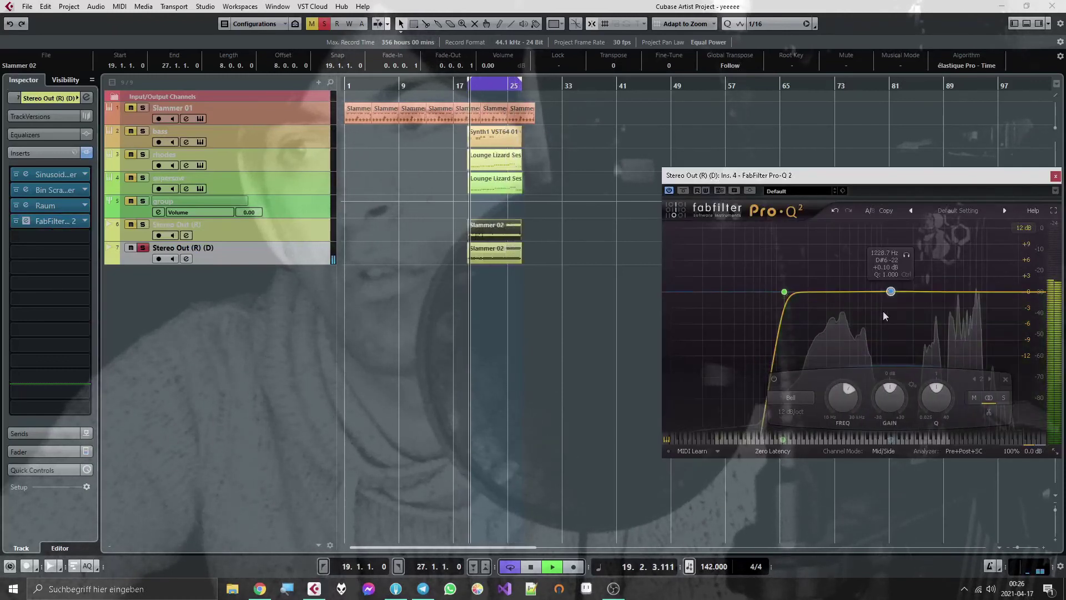
{"action": "left_click", "coordinate": [794, 398]}
{"action": "left_click", "coordinate": [801, 461]}
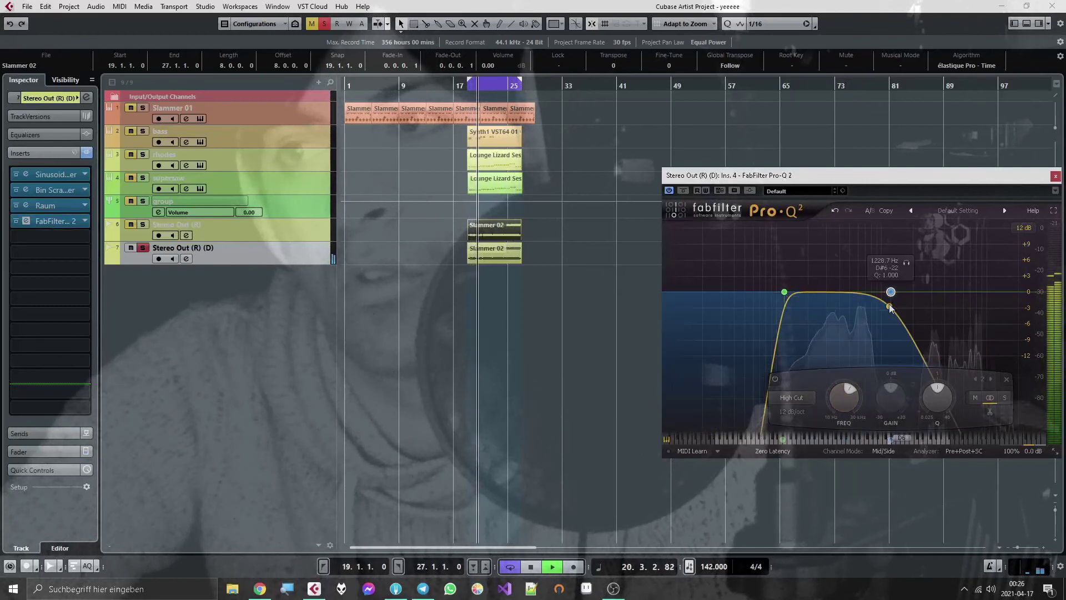
{"action": "scroll", "coordinate": [893, 300], "scroll_direction": "down", "scroll_amount": 2}
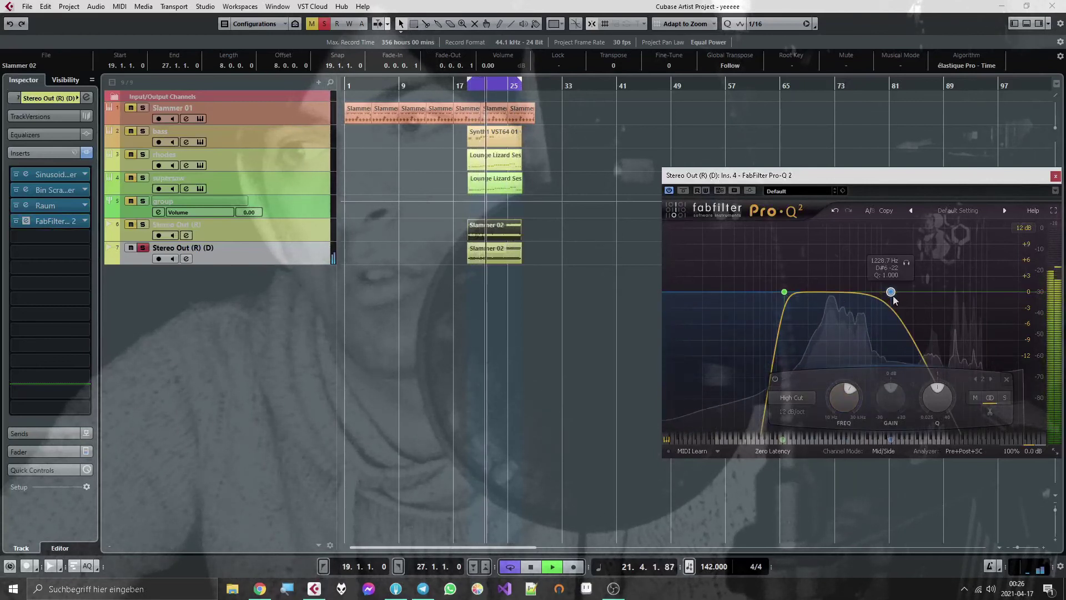
{"action": "left_click_drag", "start_coordinate": [893, 294], "coordinate": [906, 294]}
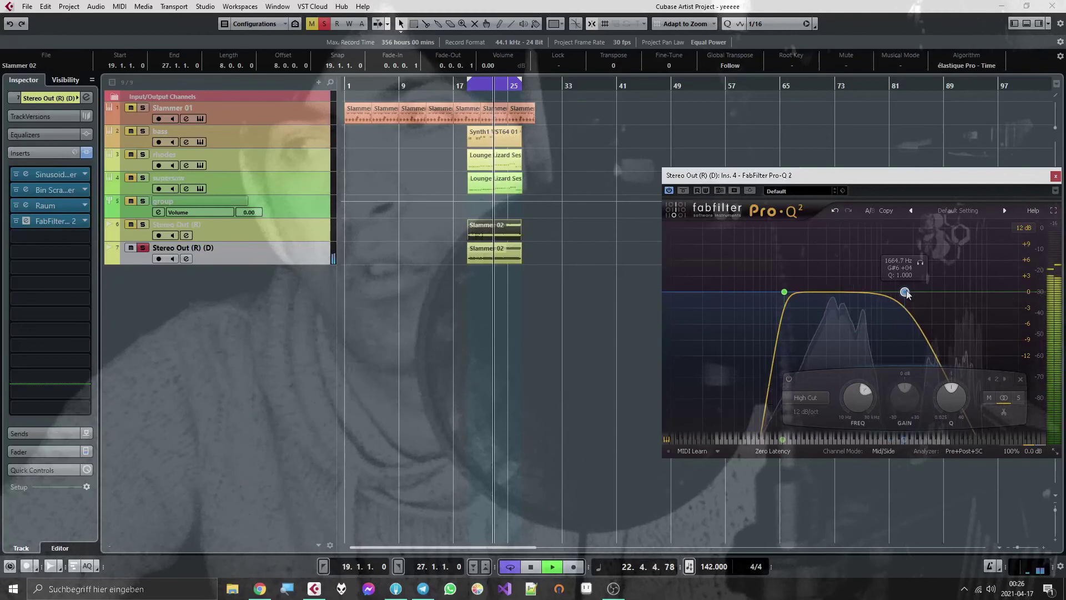
{"action": "scroll", "coordinate": [904, 292], "scroll_direction": "down", "scroll_amount": 1}
{"action": "scroll", "coordinate": [906, 292], "scroll_direction": "up", "scroll_amount": 1}
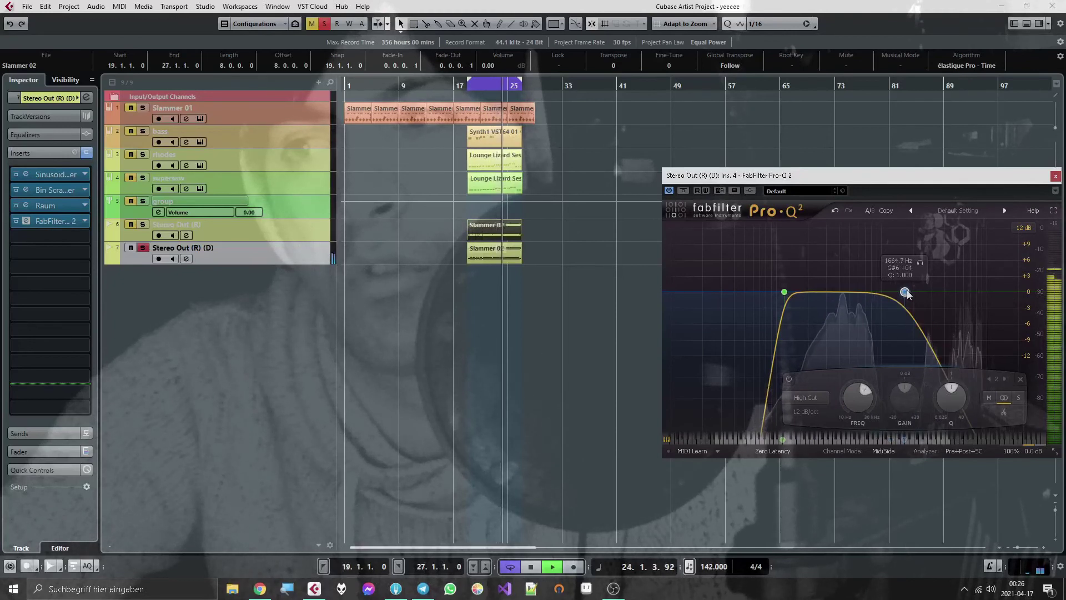
{"action": "scroll", "coordinate": [905, 293], "scroll_direction": "down", "scroll_amount": 1}
Set Pro-Q 2's Low Cut band to about 170 Hz with a Q of about 0.68 and close the equalizer window.
{"action": "left_click", "coordinate": [783, 292]}
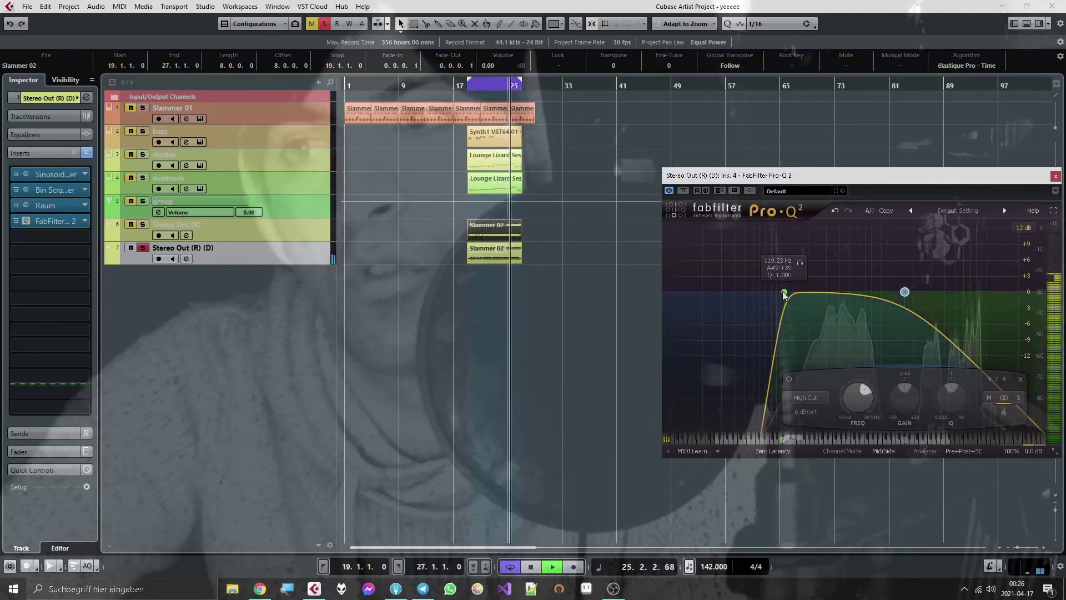
{"action": "left_click_drag", "start_coordinate": [784, 292], "coordinate": [800, 305]}
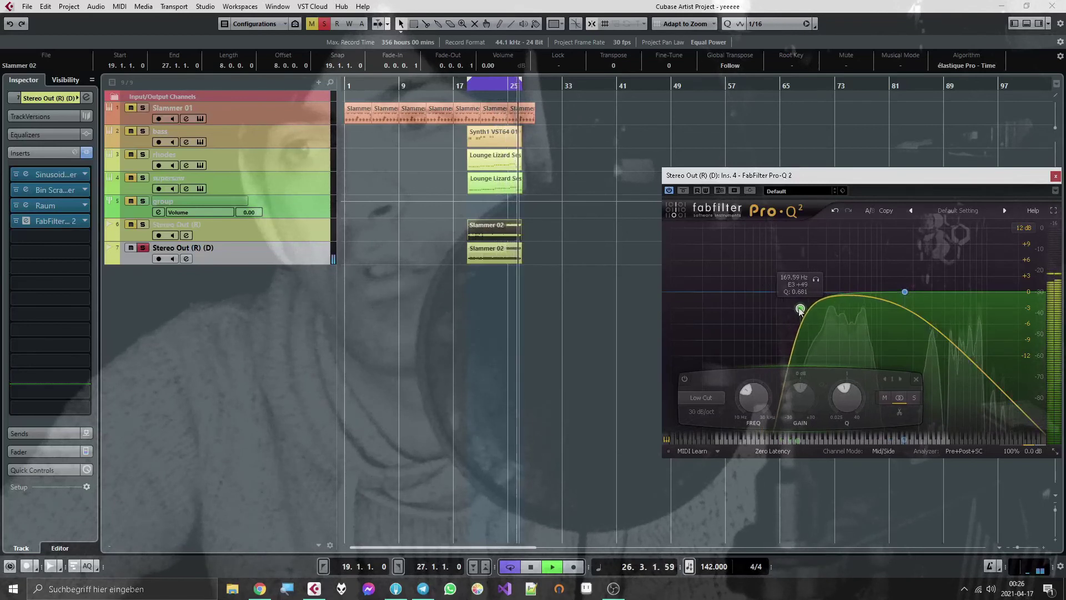
{"action": "left_click", "coordinate": [1056, 176]}
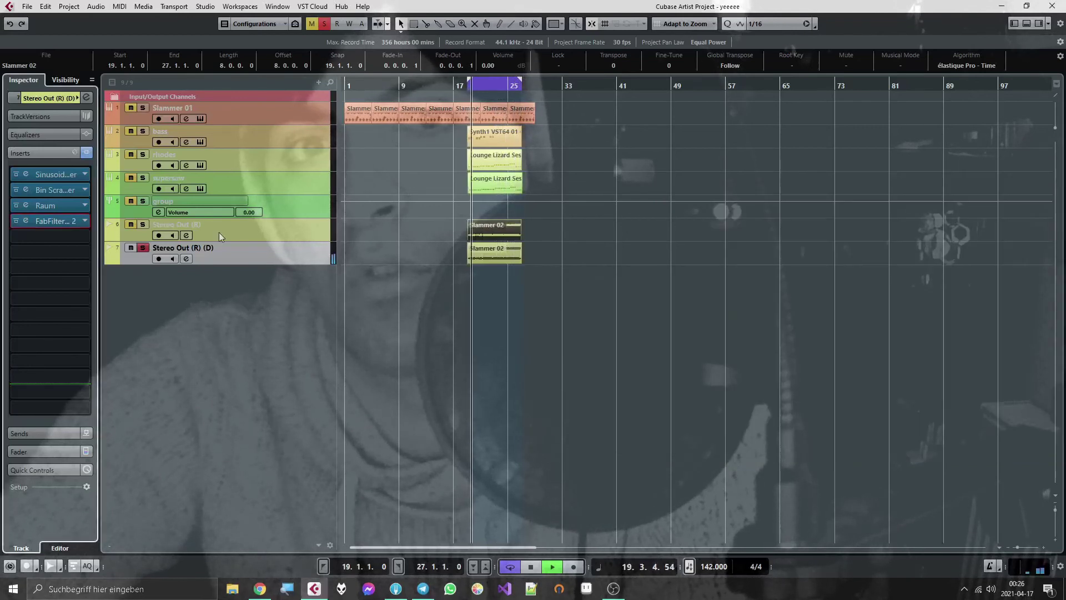
Unsolo the duplicated track, compare the mix with it muted, and set its volume to about -3.03 dB.
{"action": "left_click", "coordinate": [146, 249]}
{"action": "left_click", "coordinate": [458, 309]}
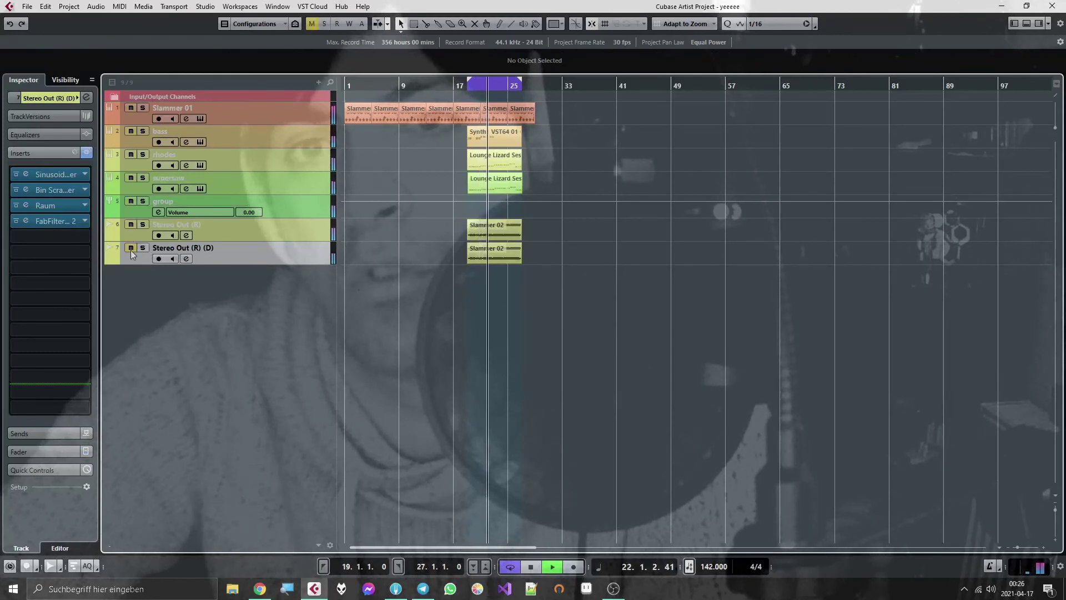
{"action": "left_click", "coordinate": [50, 97]}
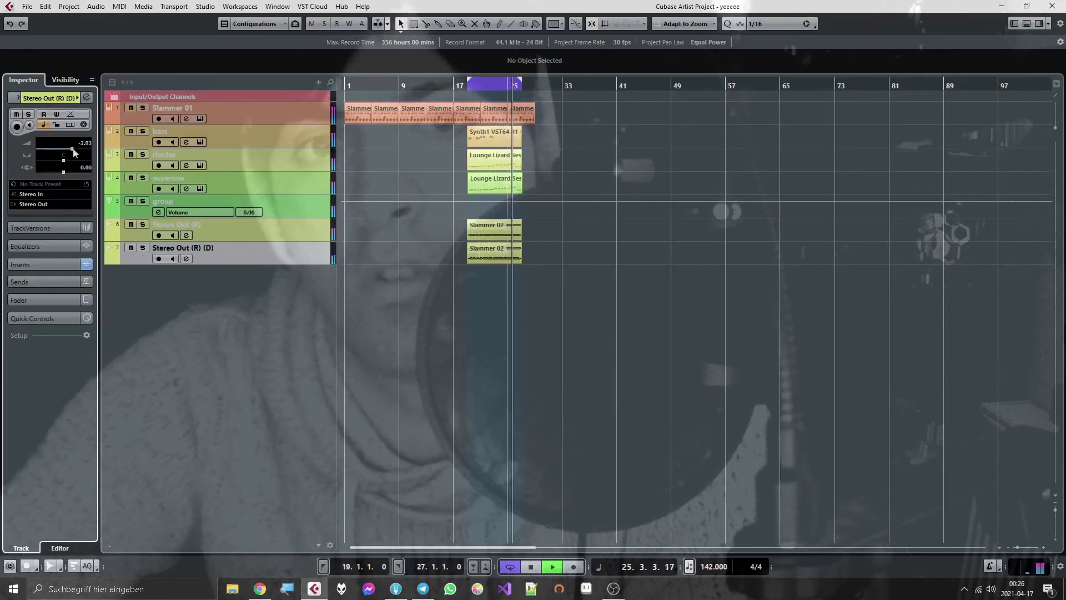
Rename the duplicated Stereo Out (R) (D) track to wind.
{"action": "double_click", "coordinate": [183, 247]}
{"action": "type", "text": "wi"}
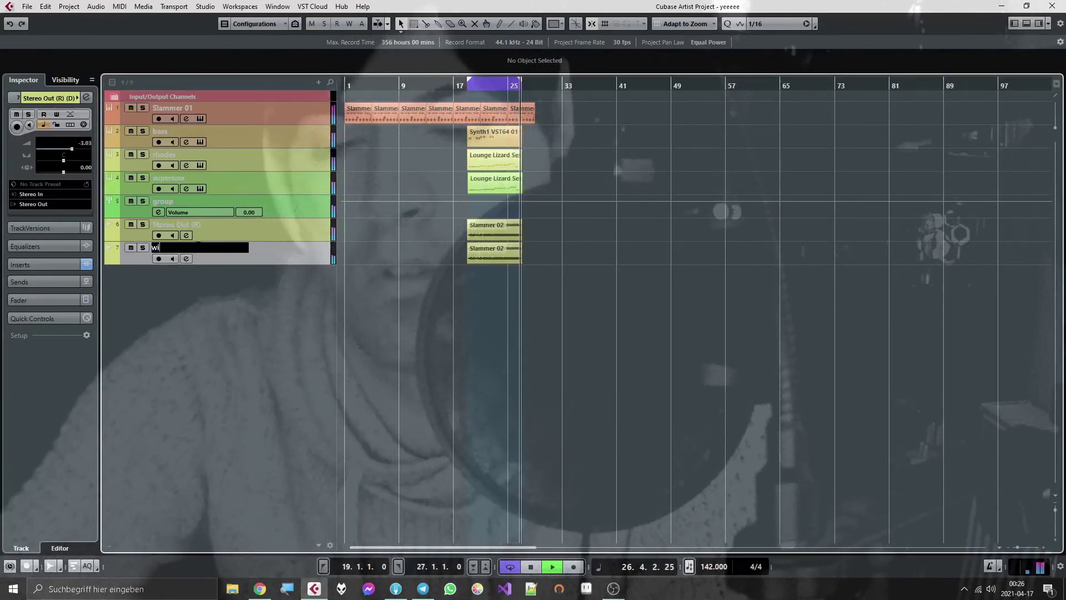
{"action": "type", "text": "de"}
{"action": "key", "text": "Return"}
Rename the original Stereo Out (R) track to cymbals and set its volume to about -1.05 dB.
{"action": "double_click", "coordinate": [183, 224]}
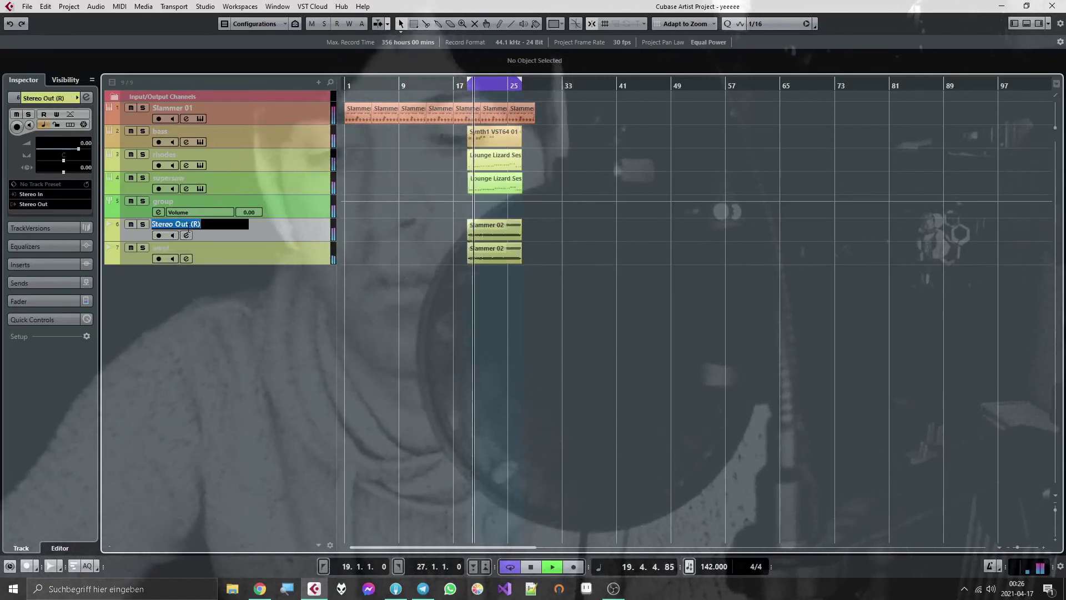
{"action": "type", "text": "cymbals"}
{"action": "key", "text": "Return"}
{"action": "left_click_drag", "start_coordinate": [63, 151], "coordinate": [60, 151]}
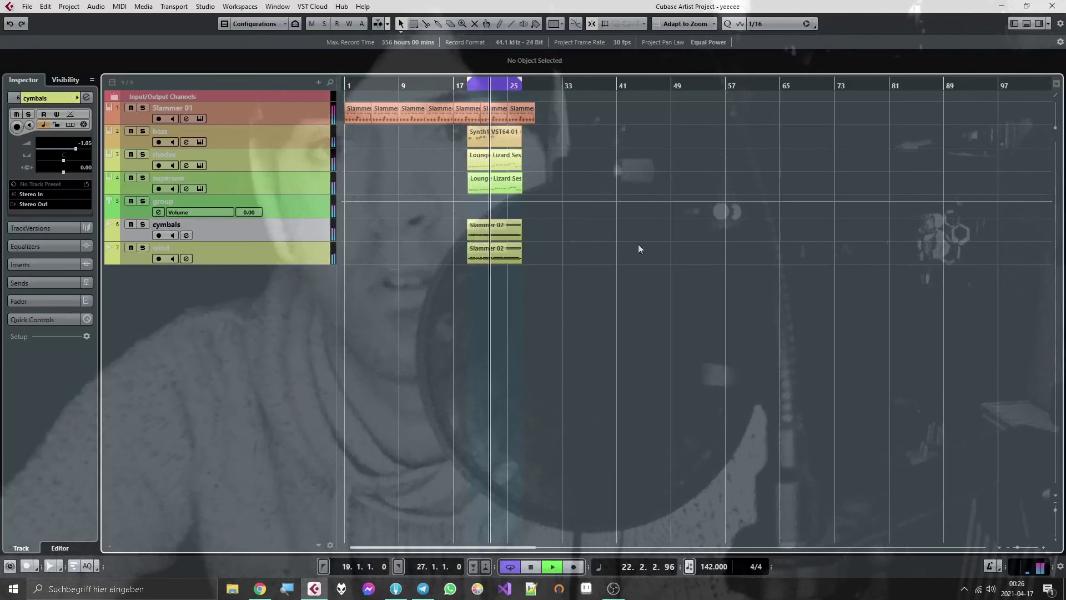
Move the bass, Lounge Lizard, cymbals and wind clips together to bar 1 and return playback to the start.
{"action": "left_click", "coordinate": [463, 116]}
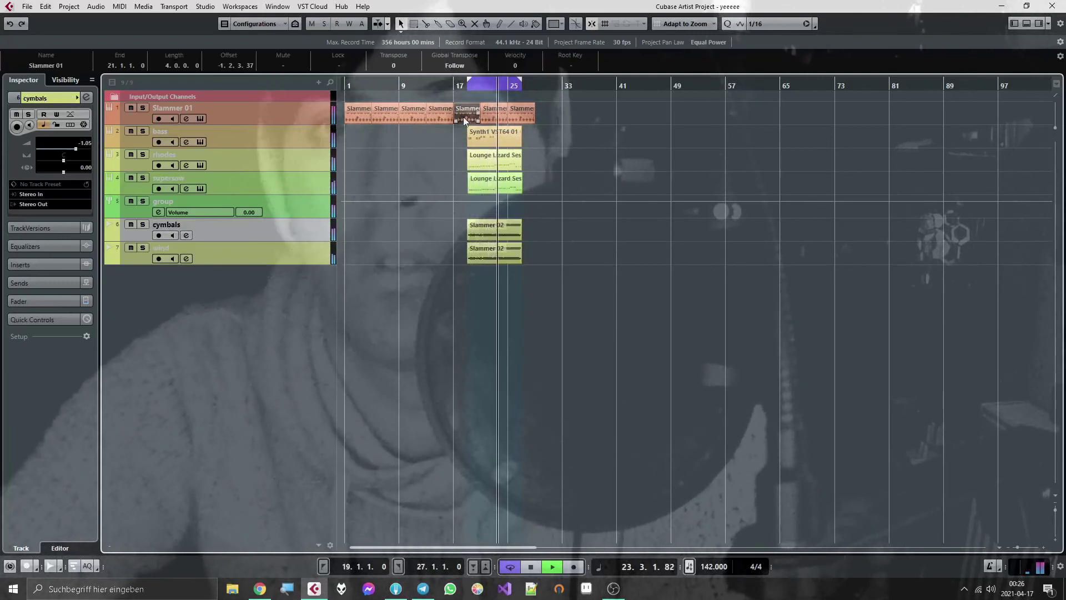
{"action": "left_click_drag", "start_coordinate": [547, 138], "coordinate": [461, 266]}
{"action": "left_click_drag", "start_coordinate": [472, 138], "coordinate": [354, 137]}
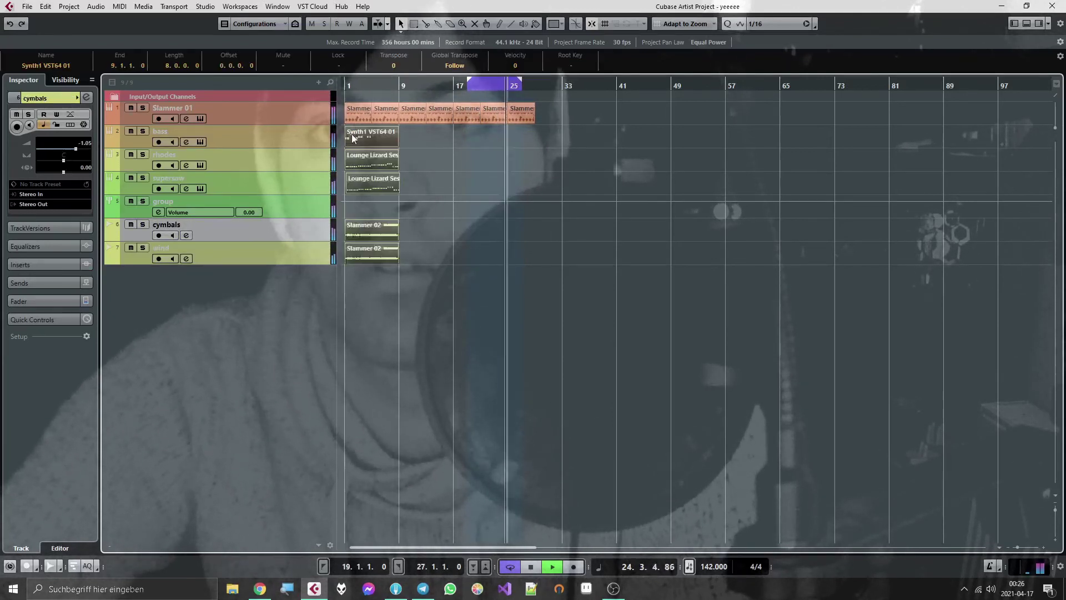
{"action": "key", "text": "Home"}
Duplicate the bass, Lounge Lizard, cymbals and wind clips three times in a row.
{"action": "left_click", "coordinate": [431, 141]}
{"action": "left_click_drag", "start_coordinate": [428, 136], "coordinate": [299, 371]}
{"action": "key", "text": "ctrl+d"}
{"action": "key", "text": "ctrl+d"}
{"action": "key", "text": "ctrl+d"}
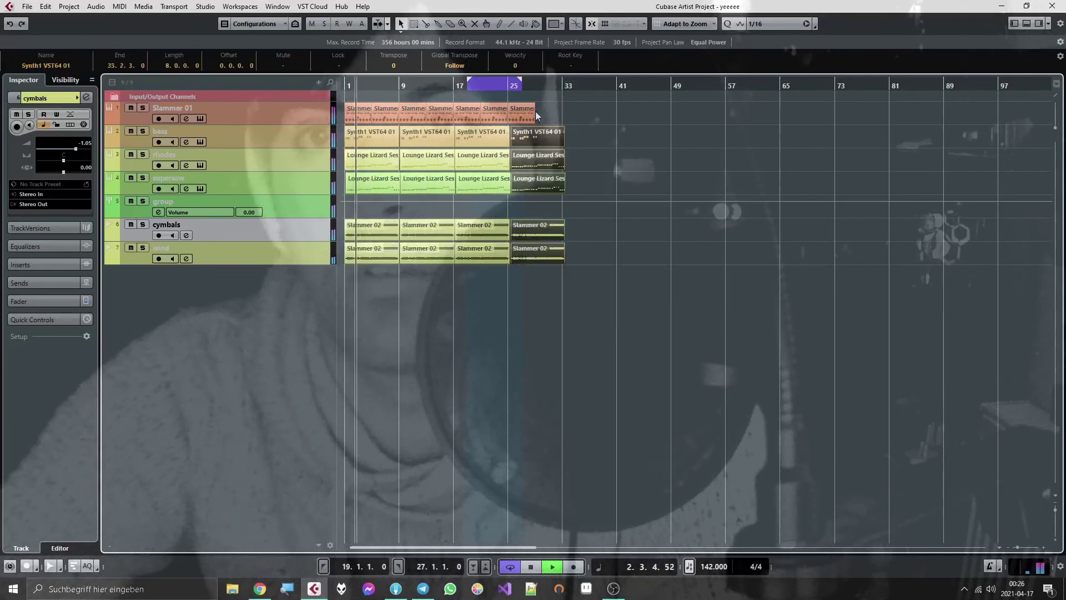
Duplicate all Slammer 01 drum clips once after the originals and set the loop range from bar 1 to bar 59.
{"action": "left_click_drag", "start_coordinate": [581, 110], "coordinate": [347, 116]}
{"action": "key", "text": "ctrl+d"}
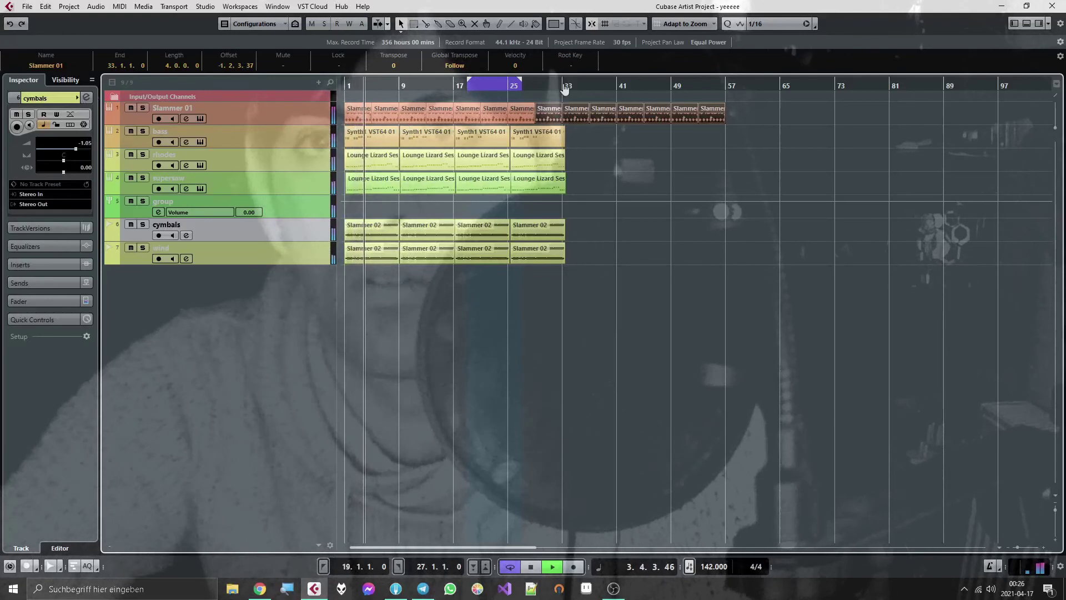
{"action": "left_click_drag", "start_coordinate": [565, 89], "coordinate": [740, 88]}
{"action": "left_click_drag", "start_coordinate": [459, 83], "coordinate": [346, 83]}
Delete the misaligned copies of the bass, Lounge Lizard, cymbals and wind clips, keeping only the first clip on each track.
{"action": "key", "text": "h"}
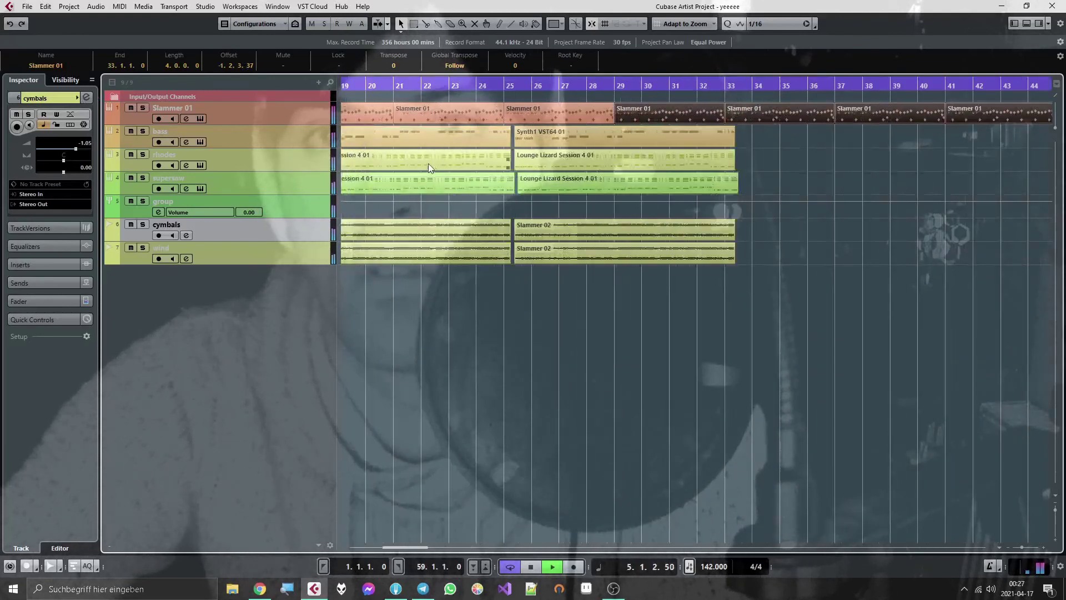
{"action": "key", "text": "g"}
{"action": "key", "text": "g"}
{"action": "left_click_drag", "start_coordinate": [665, 273], "coordinate": [448, 136]}
{"action": "key", "text": "Delete"}
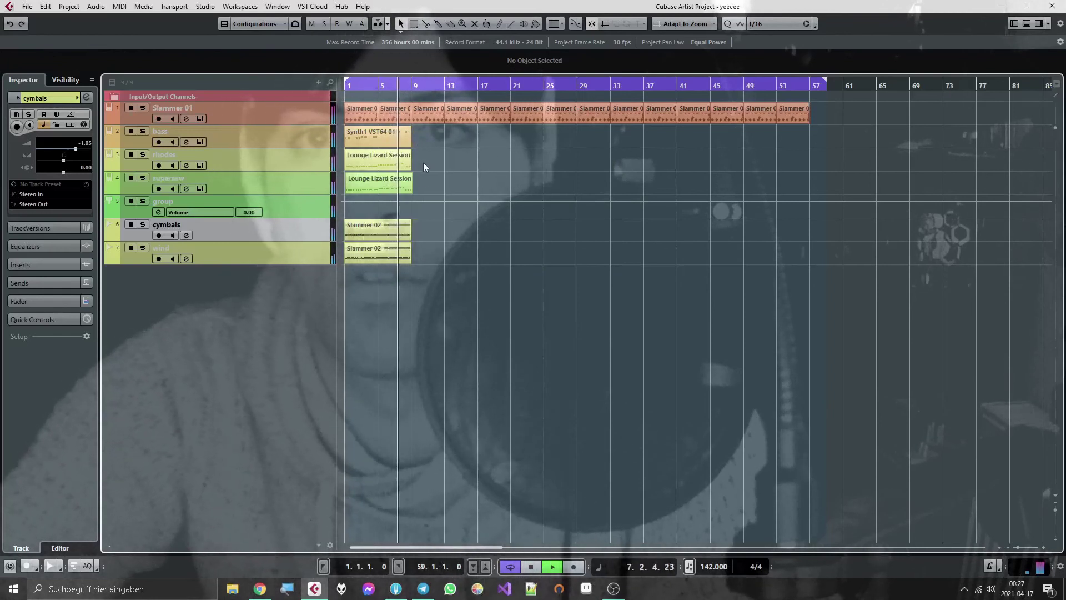
Duplicate the bass, Lounge Lizard, cymbals and wind clips three times so they fill bars 1 to 33 on the grid.
{"action": "left_click_drag", "start_coordinate": [416, 145], "coordinate": [340, 278]}
{"action": "key", "text": "ctrl+d"}
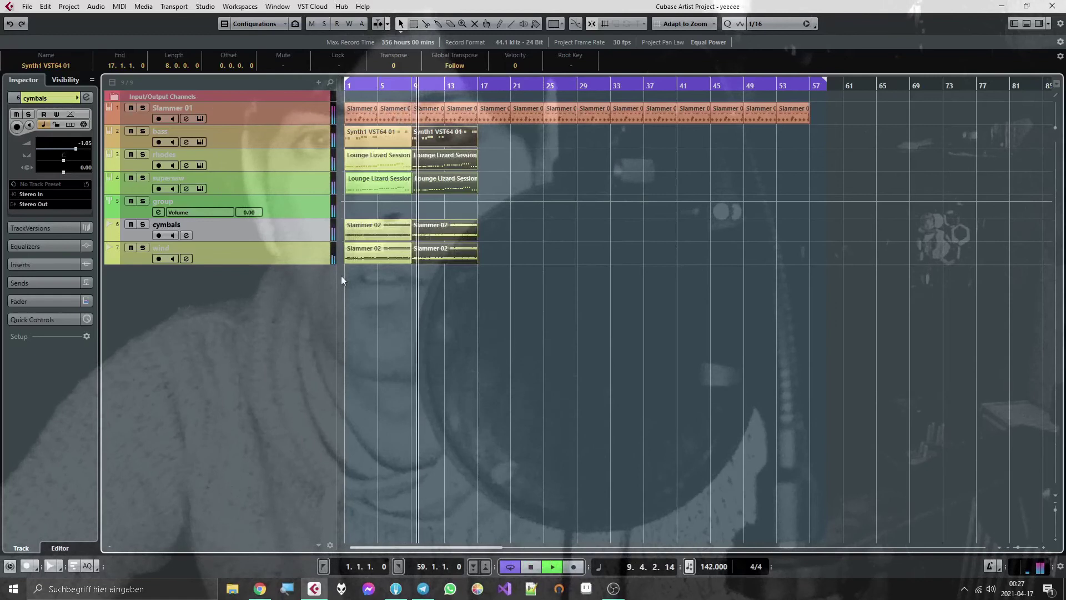
{"action": "key", "text": "ctrl+d"}
{"action": "key", "text": "ctrl+d"}
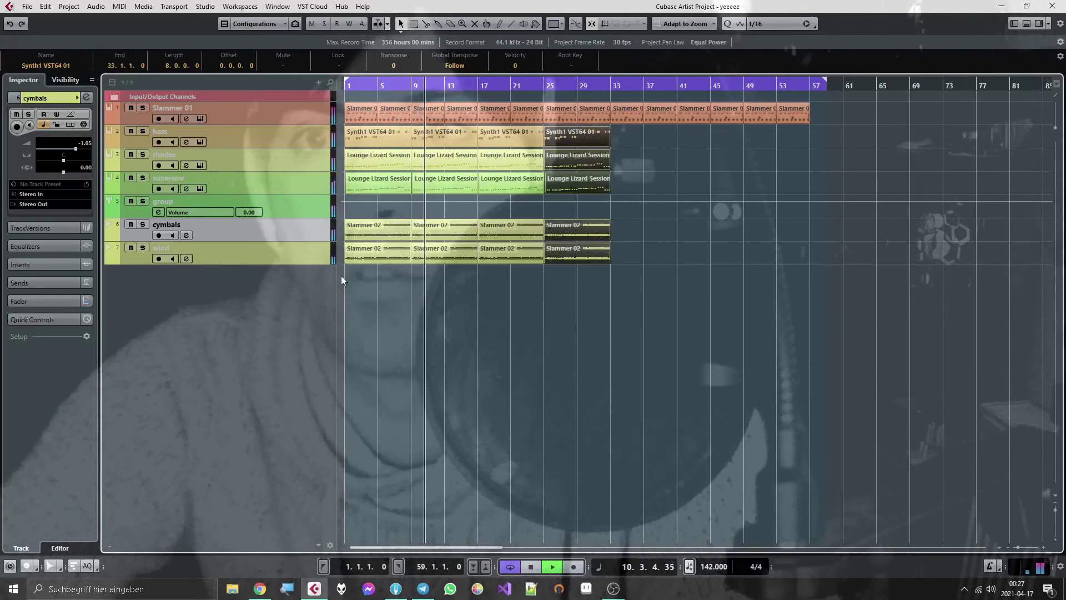
Delete the Lounge Lizard clips on both tracks and the cymbals clips from bar 17 to bar 33.
{"action": "left_click", "coordinate": [546, 318]}
{"action": "left_click_drag", "start_coordinate": [621, 154], "coordinate": [516, 182]}
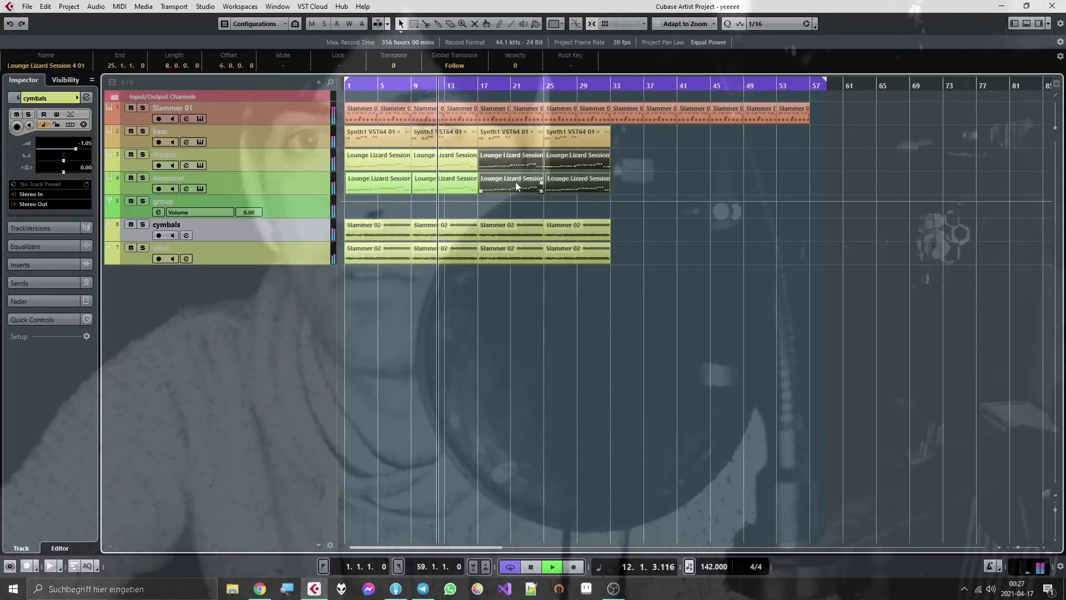
{"action": "key", "text": "Delete"}
{"action": "key", "text": "Delete"}
{"action": "left_click", "coordinate": [573, 231]}
{"action": "key", "text": "Delete"}
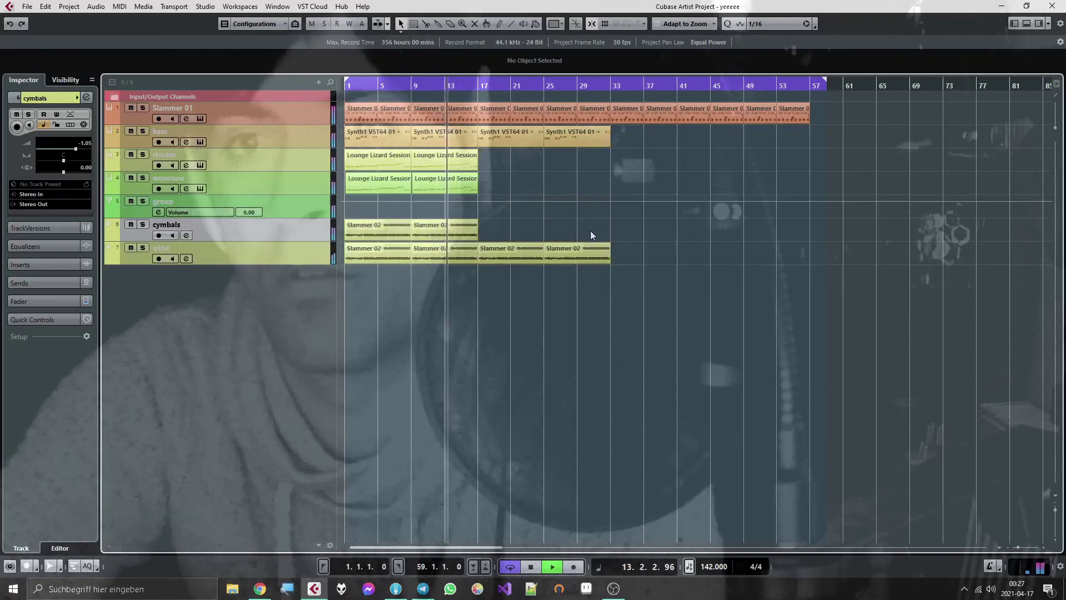
Set the loop end to bar 33 and duplicate the second cymbals clip twice to fill bars 17 to 33.
{"action": "left_click", "coordinate": [607, 80], "text": "alt"}
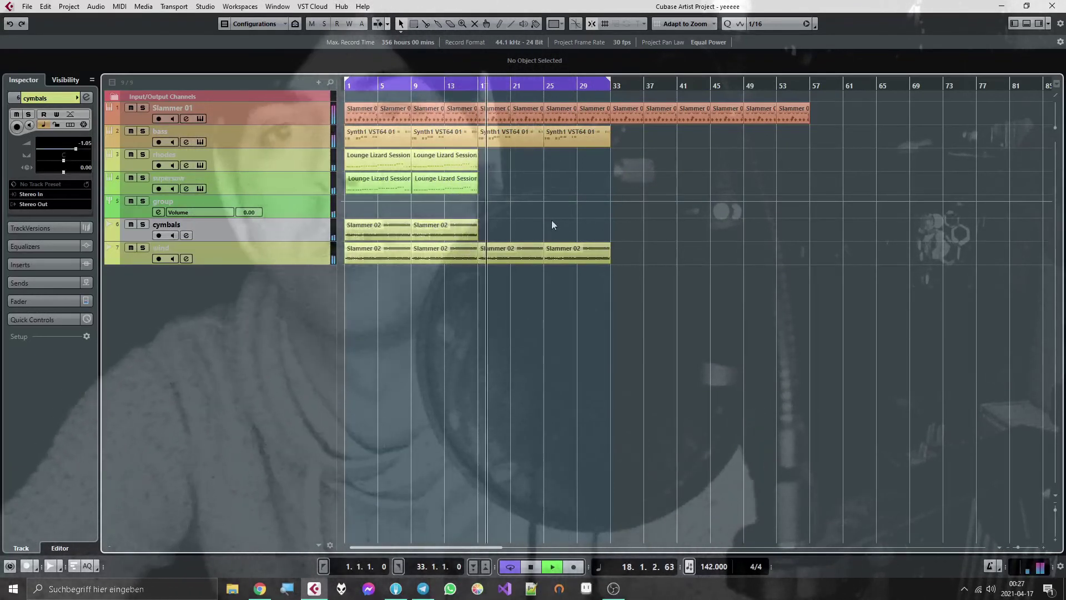
{"action": "left_click", "coordinate": [469, 238]}
{"action": "key", "text": "ctrl+d"}
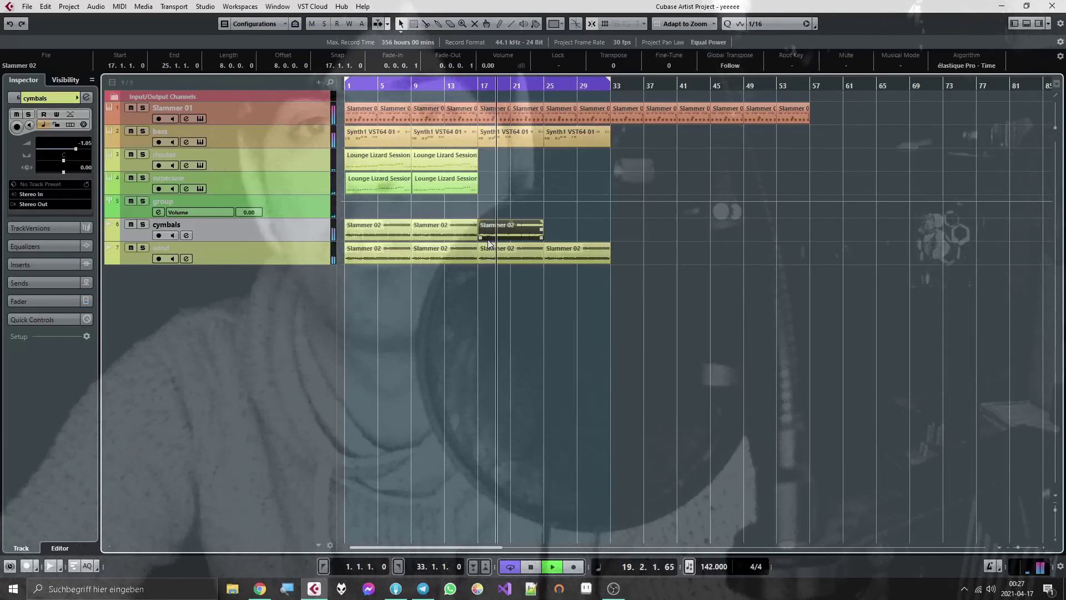
{"action": "key", "text": "ctrl+d"}
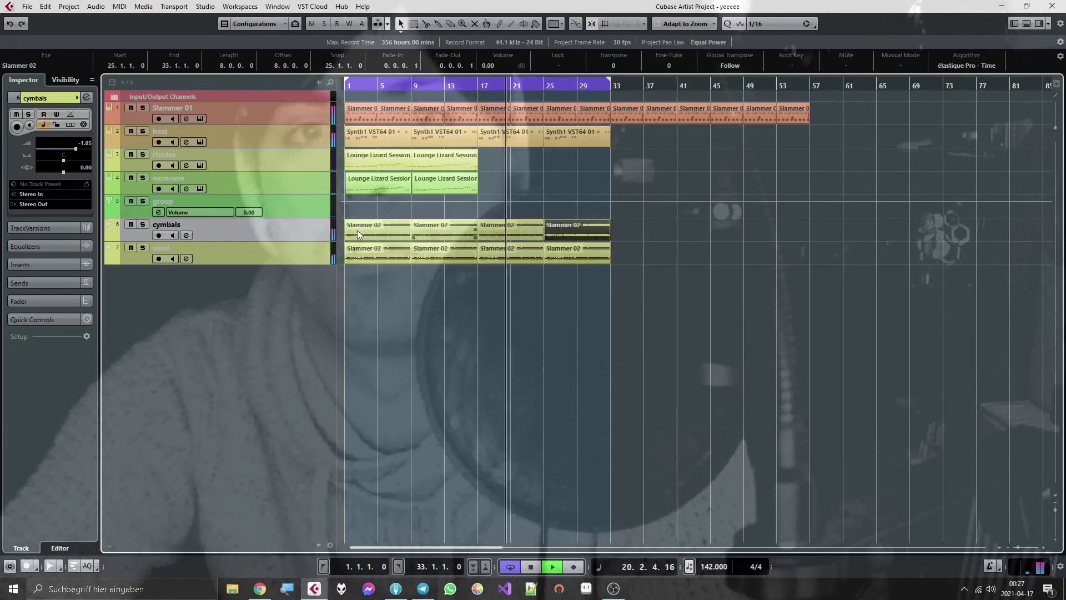
Load FabFilter Pro-Q 2 as the cymbals track's first insert and add a Low Cut band at about 148 Hz.
{"action": "left_click", "coordinate": [40, 265]}
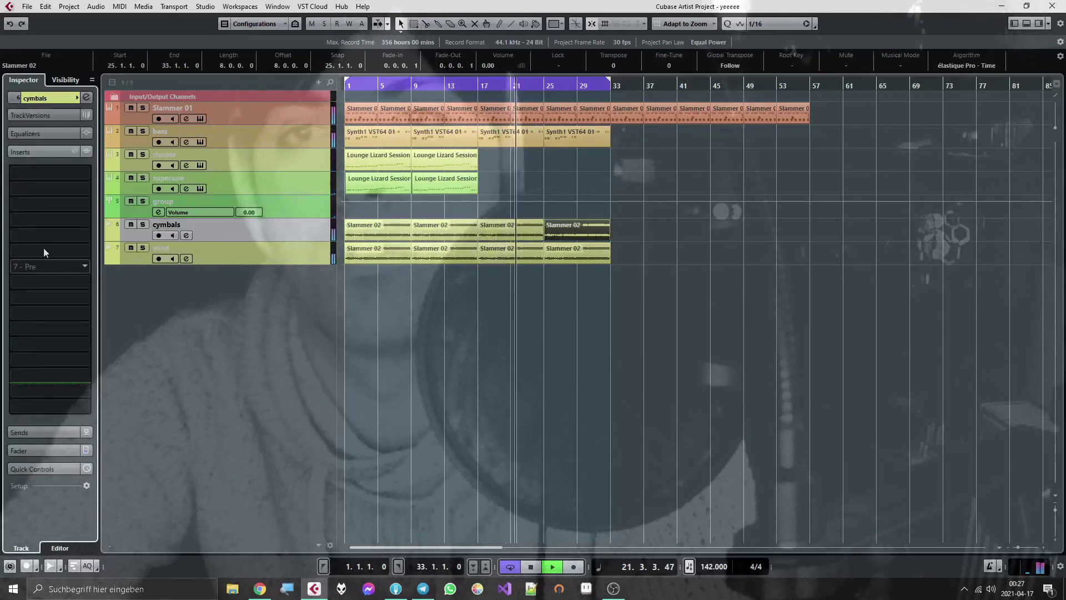
{"action": "left_click", "coordinate": [45, 174]}
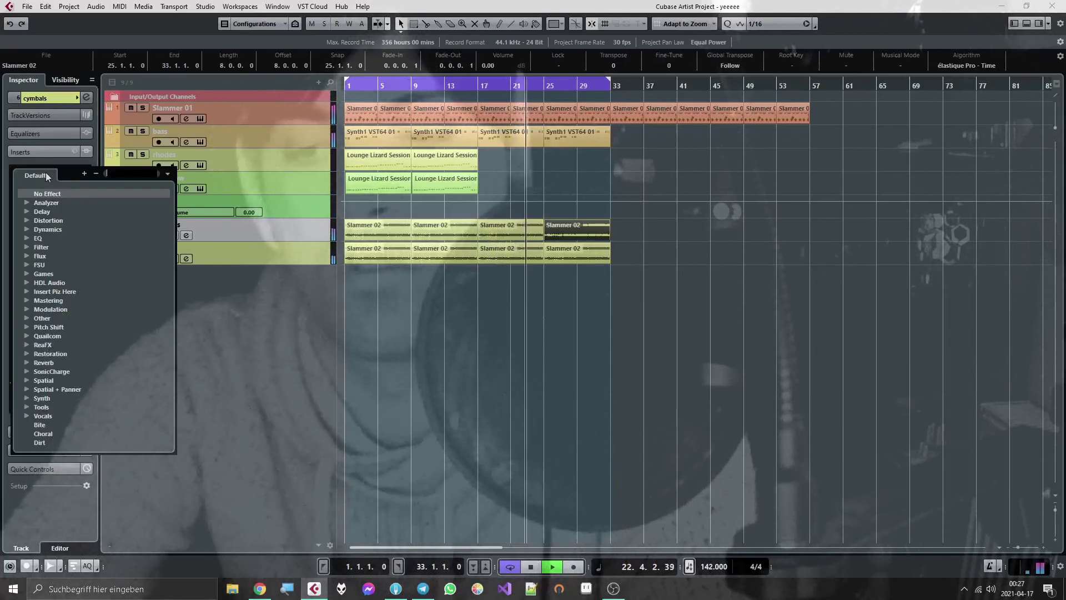
{"action": "type", "text": "pro"}
{"action": "key", "text": "Return"}
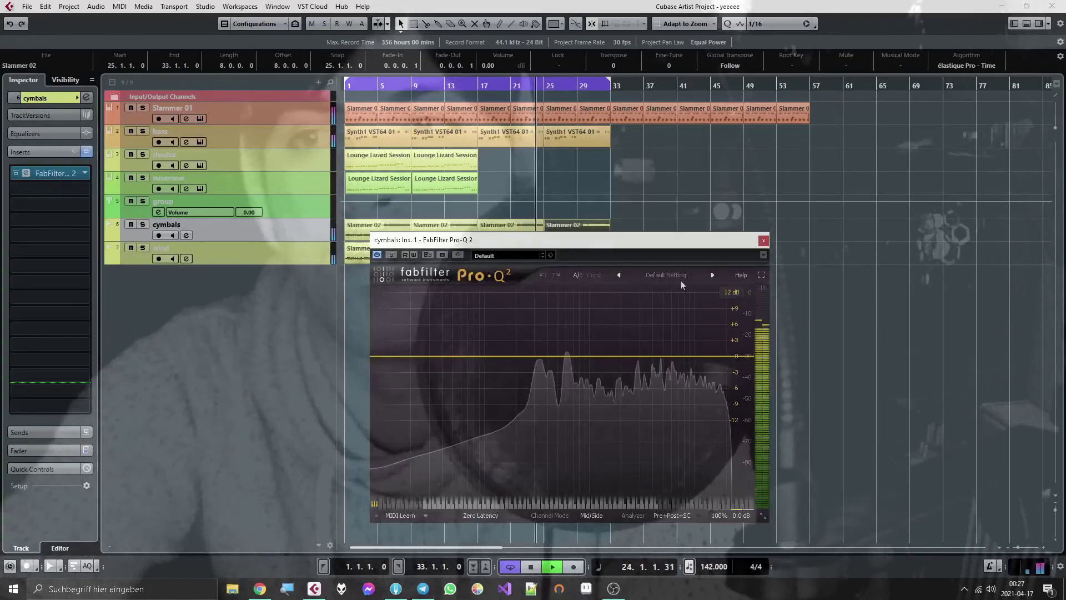
{"action": "left_click", "coordinate": [502, 356]}
{"action": "left_click", "coordinate": [422, 462]}
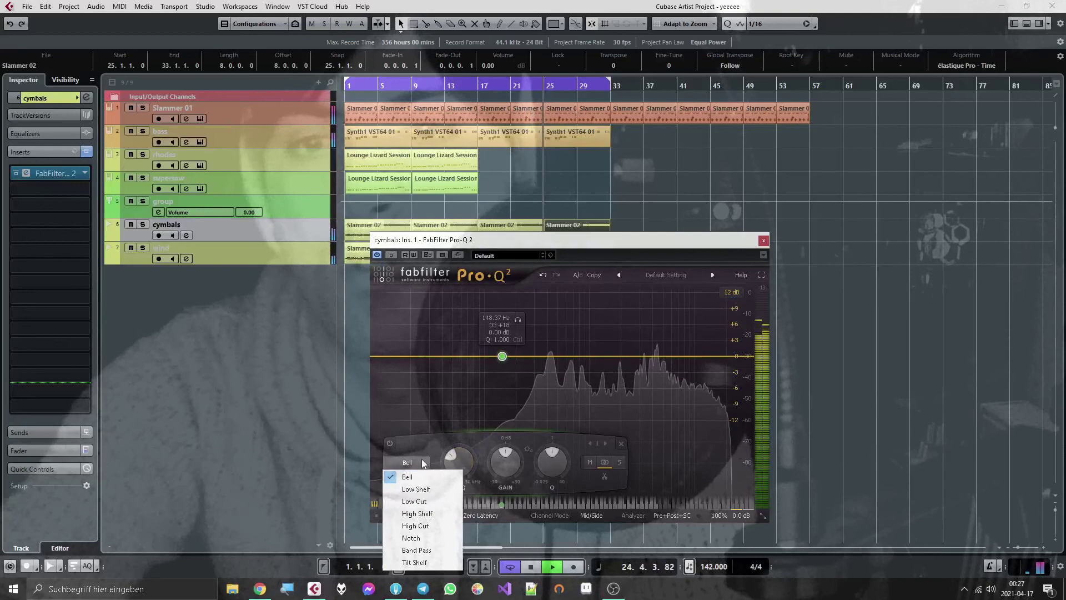
{"action": "left_click", "coordinate": [414, 501]}
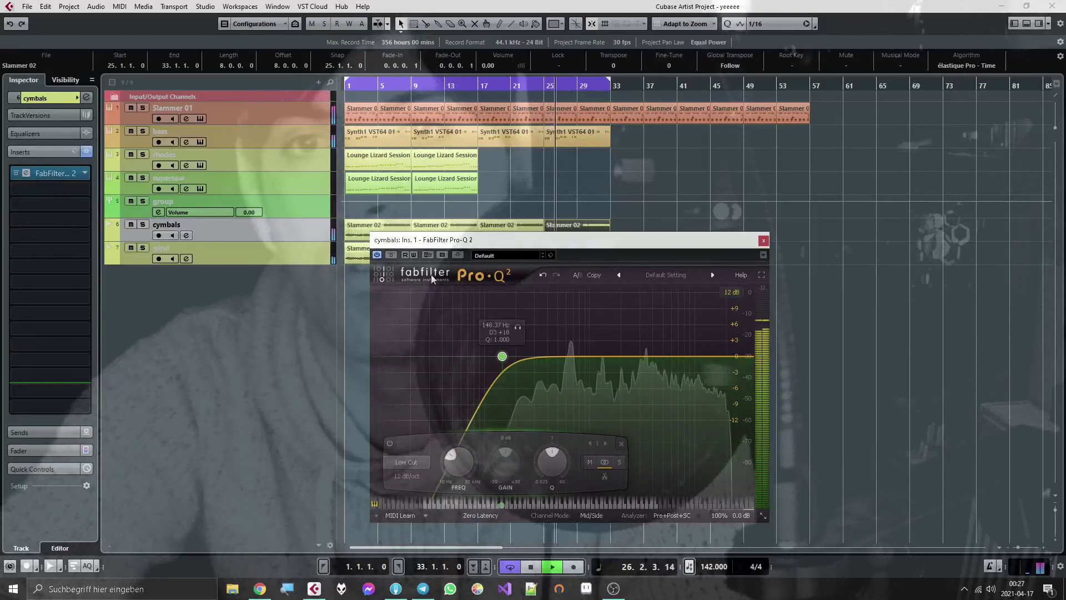
Record automation of the Low Cut frequency sweeping up to about 9126 Hz and close the equalizer window.
{"action": "left_click", "coordinate": [465, 465]}
{"action": "left_click_drag", "start_coordinate": [465, 465], "coordinate": [475, 364]}
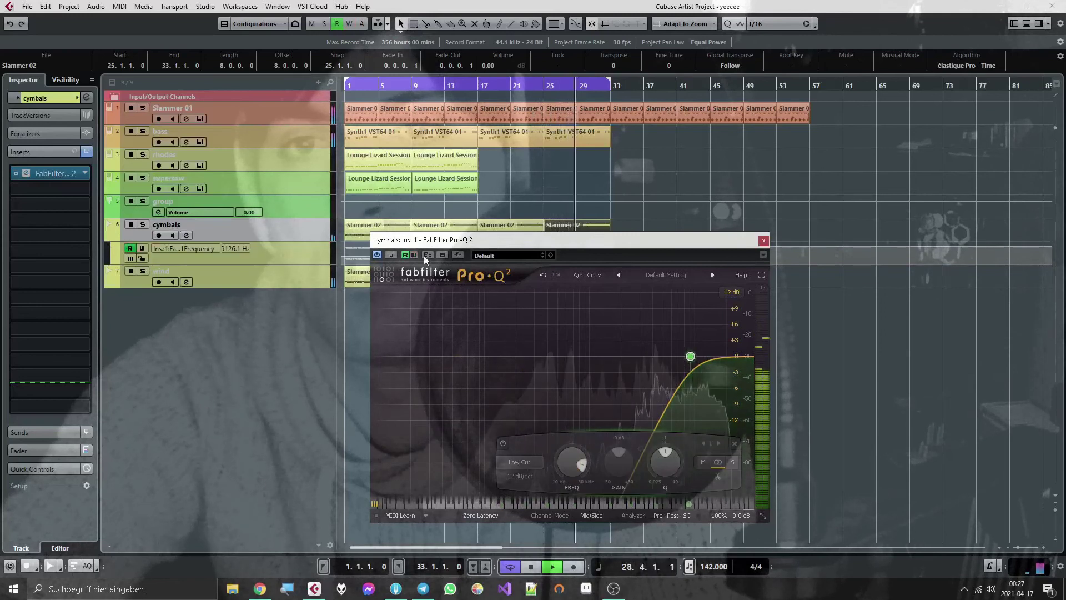
{"action": "left_click", "coordinate": [763, 241]}
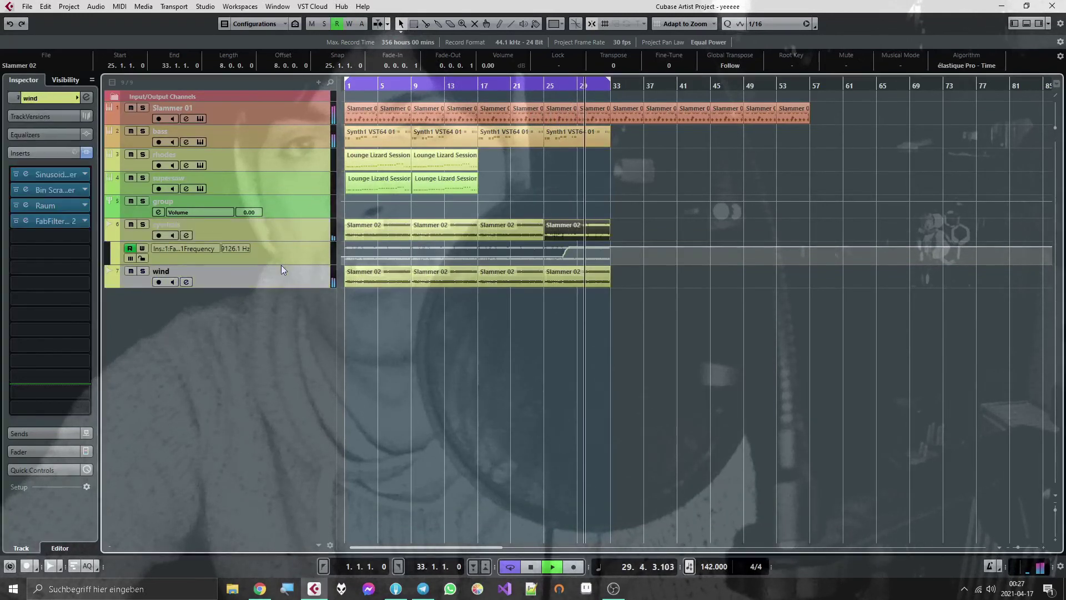
Enlarge the frequency automation lane and replace the recorded sweep with a curve rising from bar 13 to about 1325.6 Hz at bar 17.
{"action": "left_click_drag", "start_coordinate": [281, 265], "coordinate": [525, 329]}
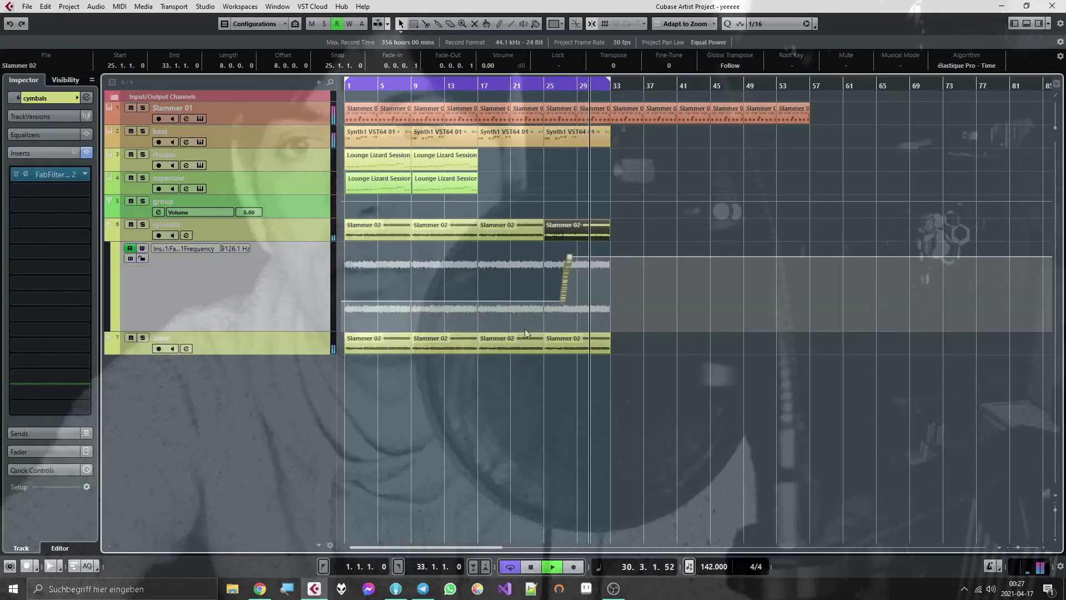
{"action": "left_click", "coordinate": [462, 301]}
{"action": "left_click_drag", "start_coordinate": [477, 301], "coordinate": [477, 258]}
{"action": "mouse_move", "coordinate": [462, 301]}
{"action": "left_mouse_down"}
{"action": "mouse_move", "coordinate": [444, 301]}
{"action": "mouse_move", "coordinate": [464, 289]}
{"action": "mouse_move", "coordinate": [472, 299]}
{"action": "left_mouse_up"}
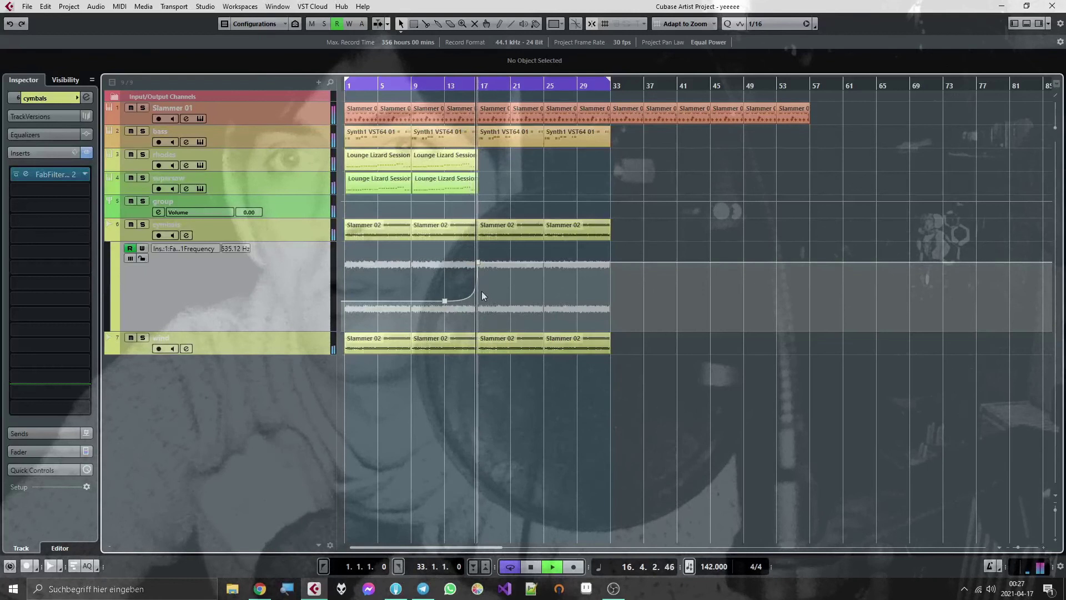
{"action": "left_click_drag", "start_coordinate": [477, 263], "coordinate": [478, 278]}
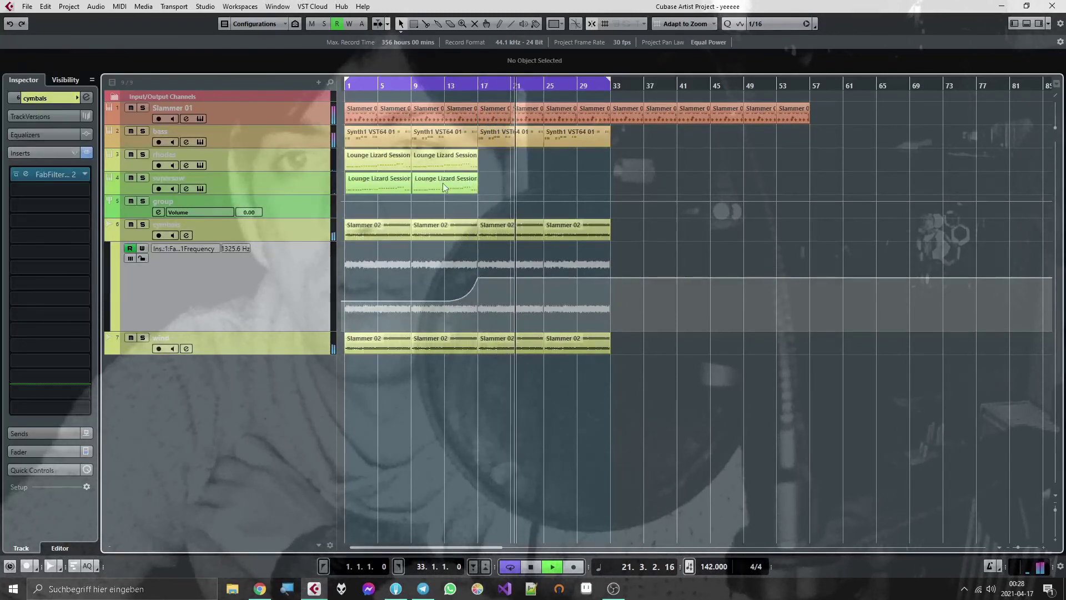
Play from bar 13 and extend the frequency automation with a curve up to about 8614.5 Hz at bar 23.
{"action": "left_click", "coordinate": [445, 88]}
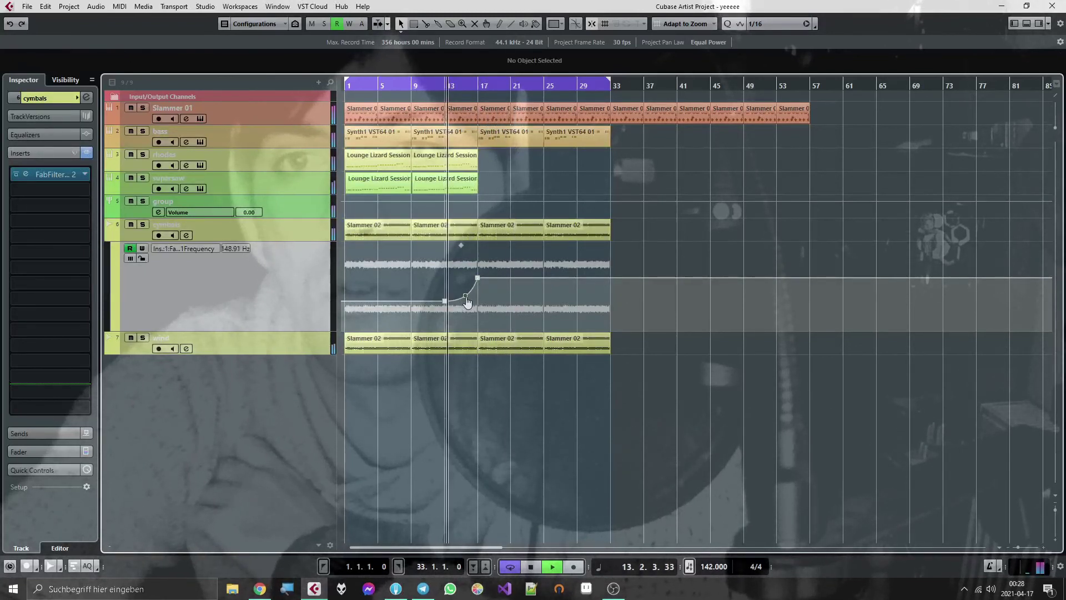
{"action": "left_click", "coordinate": [510, 243]}
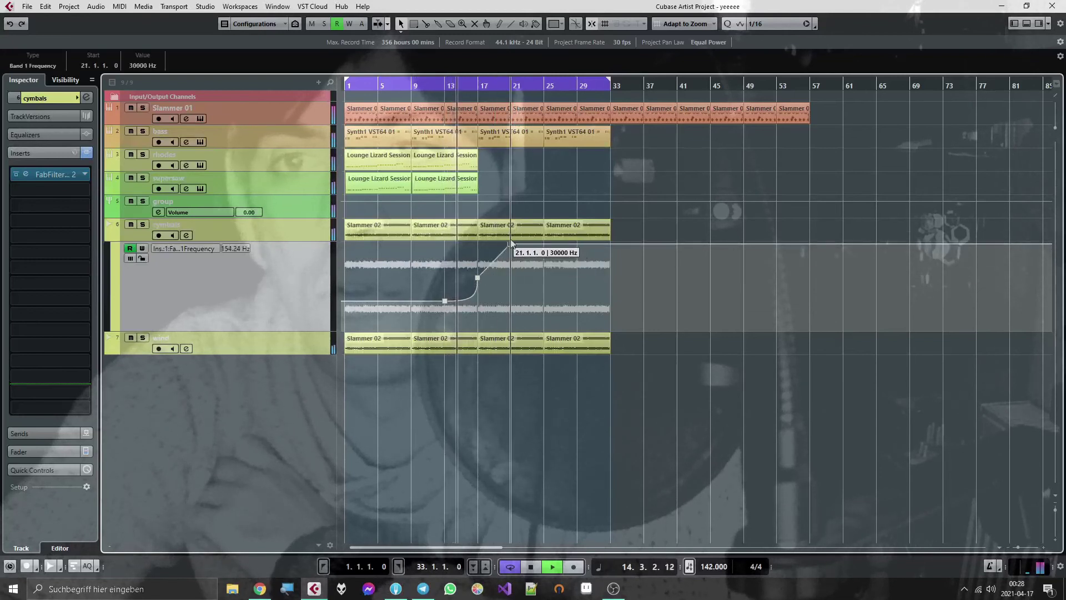
{"action": "mouse_move", "coordinate": [511, 245]}
{"action": "left_mouse_down"}
{"action": "mouse_move", "coordinate": [511, 260]}
{"action": "mouse_move", "coordinate": [535, 256]}
{"action": "mouse_move", "coordinate": [527, 258]}
{"action": "left_mouse_up"}
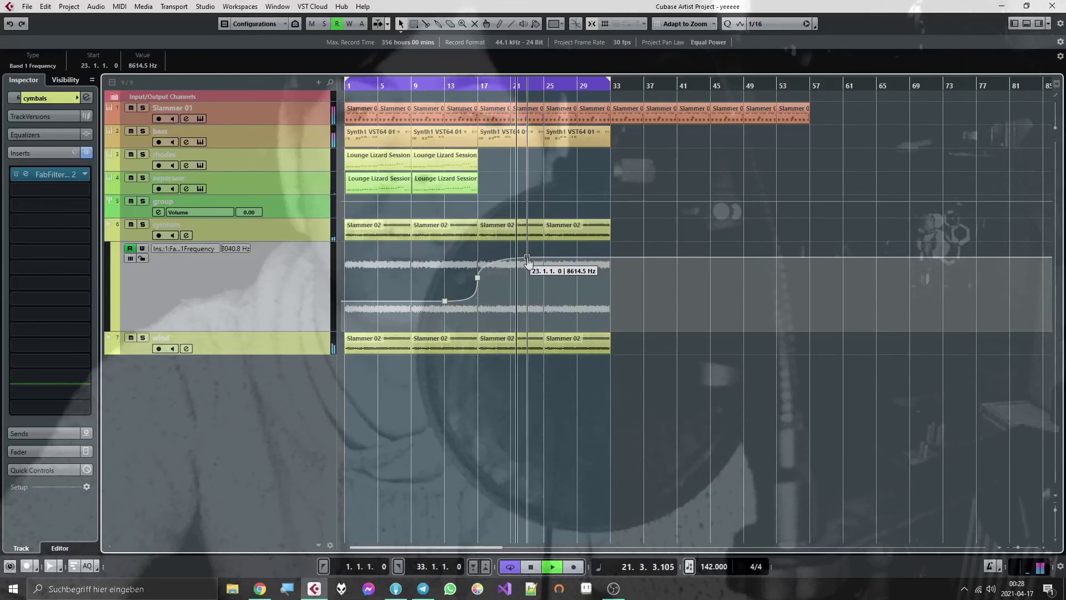
Add a frequency automation point at bar 29 and fine-tune it to about 16076 Hz with a gently curved rise.
{"action": "left_click_drag", "start_coordinate": [527, 258], "coordinate": [577, 250]}
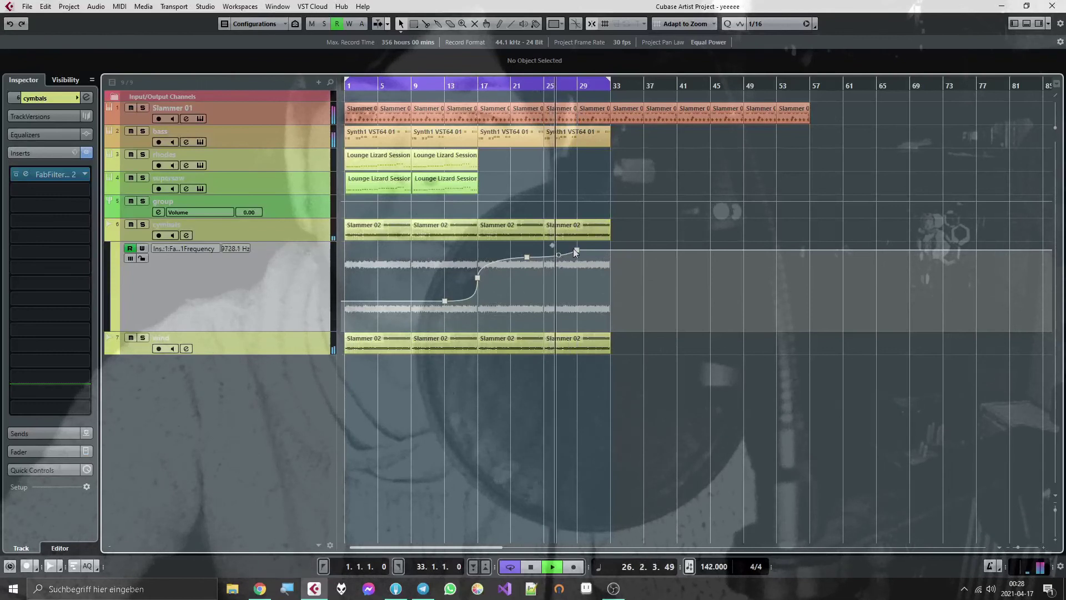
{"action": "left_click", "coordinate": [577, 253]}
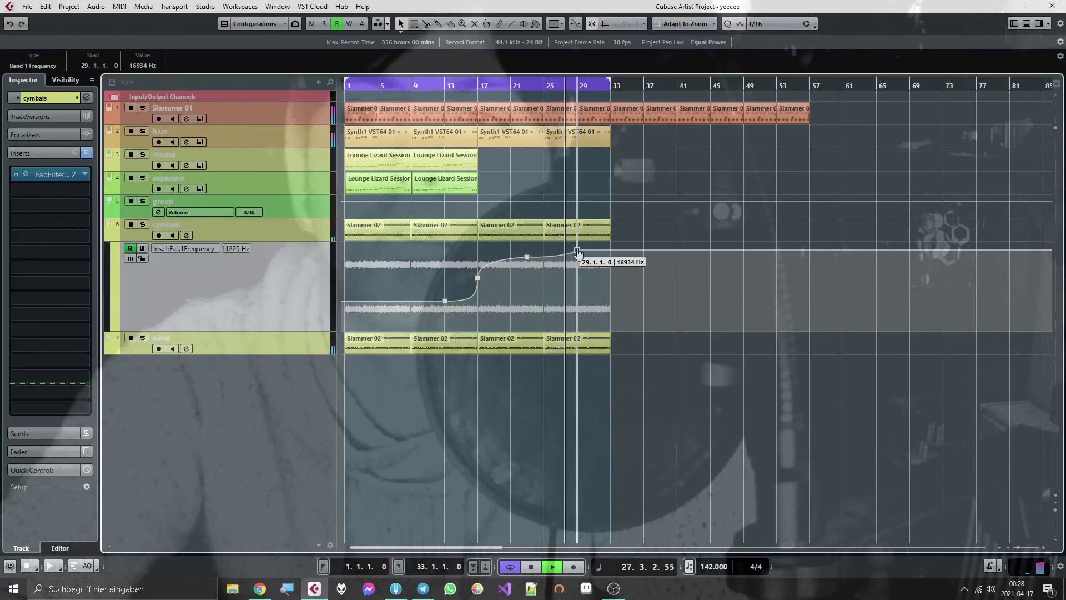
{"action": "left_click_drag", "start_coordinate": [578, 252], "coordinate": [578, 253]}
{"action": "left_click", "coordinate": [633, 276]}
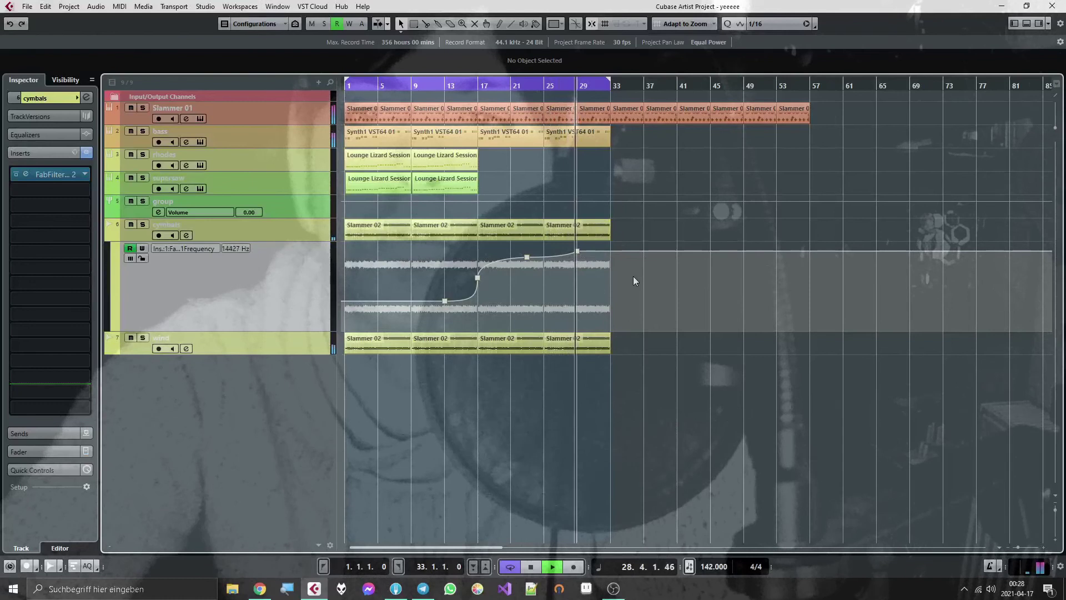
Duplicate the last two bass clips to fill bars 33 to 49 and set the loop end to bar 49.
{"action": "left_click", "coordinate": [560, 229]}
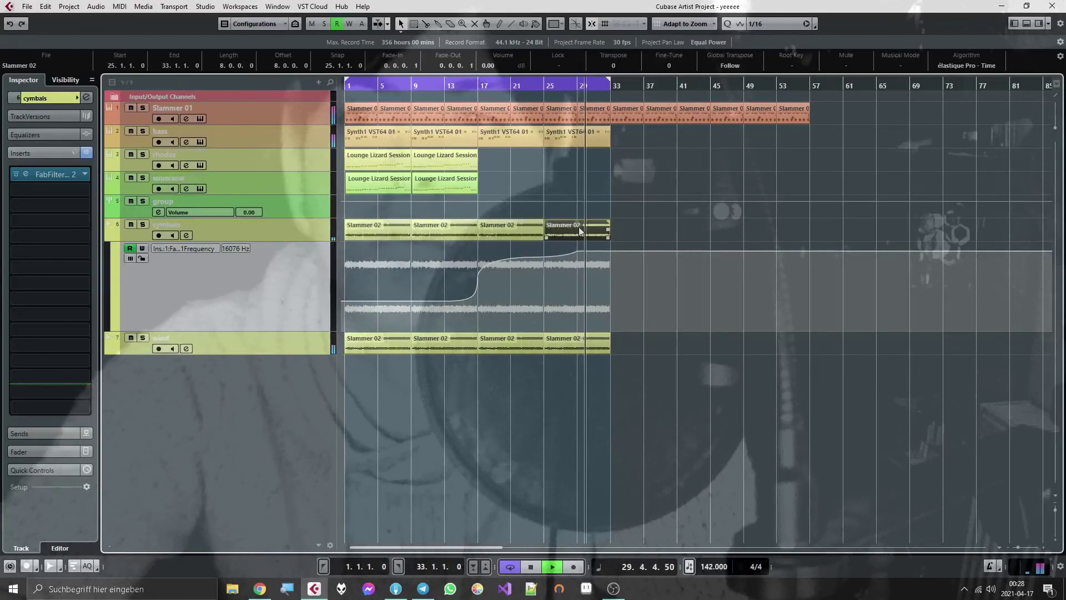
{"action": "left_click_drag", "start_coordinate": [539, 156], "coordinate": [583, 139]}
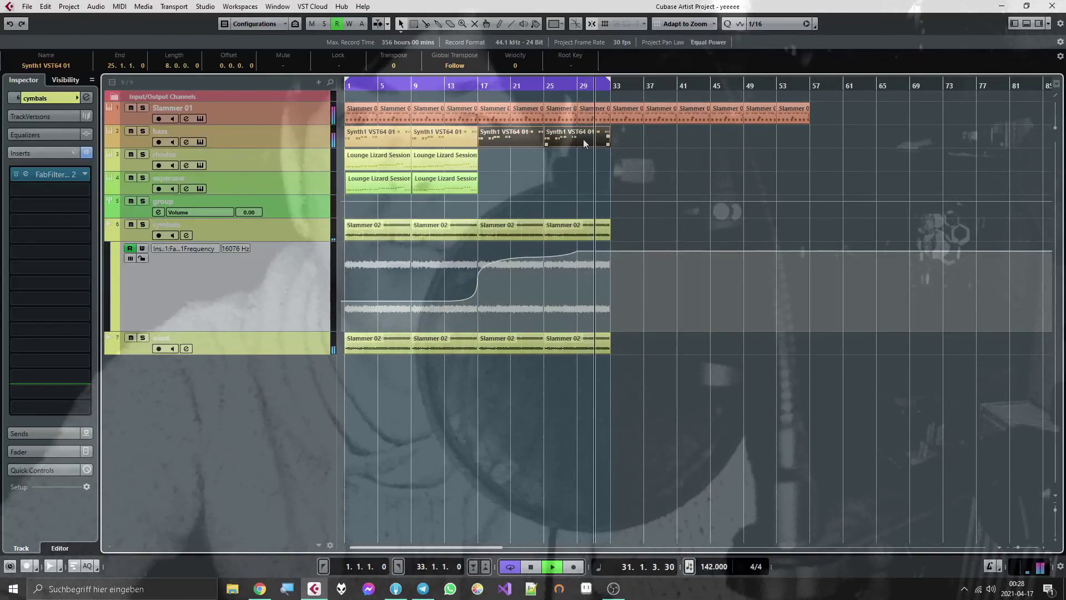
{"action": "key", "text": "ctrl+d"}
{"action": "left_click", "coordinate": [745, 83], "text": "alt"}
Duplicate the last two cymbals clips to fill bars 33 to 49.
{"action": "left_click", "coordinate": [565, 238]}
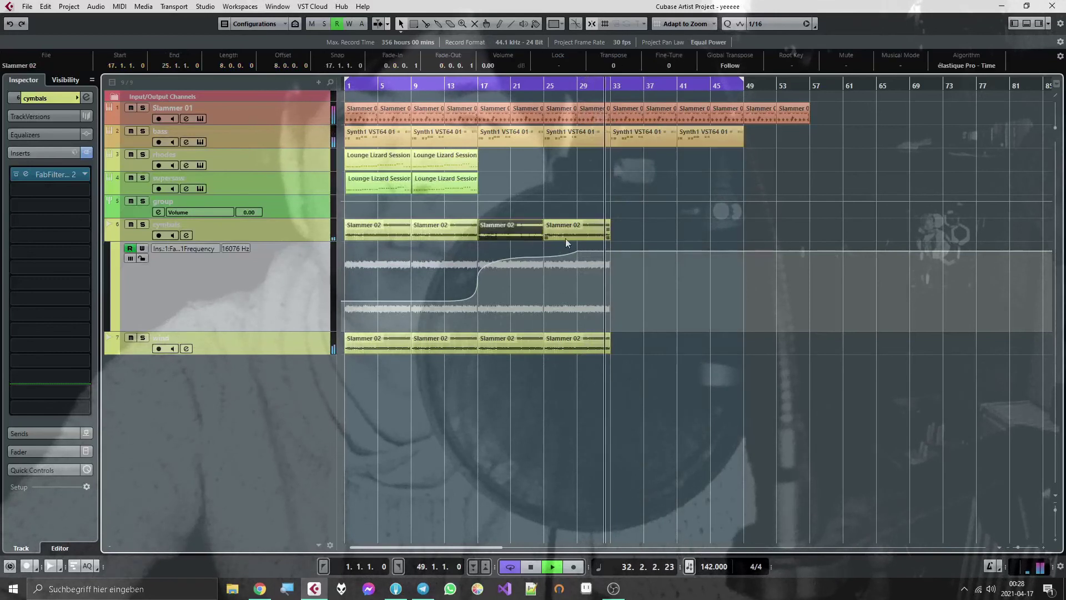
{"action": "key", "text": "ctrl+d"}
{"action": "key", "text": "ctrl+d"}
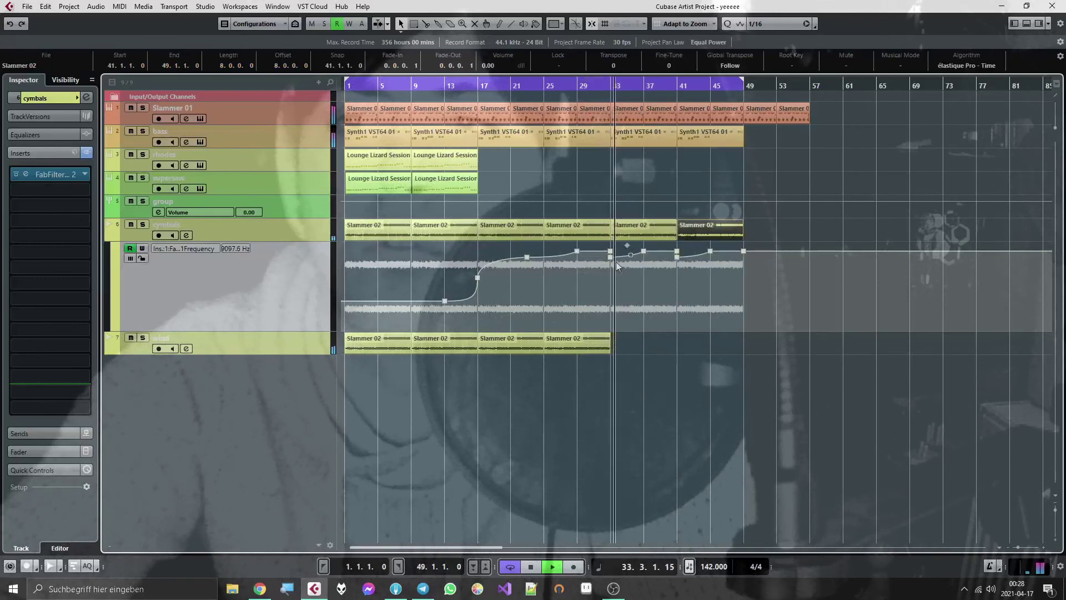
Delete the dips in the cymbals frequency automation between bars 32 and 45, holding it at 16076 Hz.
{"action": "left_click", "coordinate": [631, 264]}
{"action": "left_click_drag", "start_coordinate": [691, 259], "coordinate": [694, 261]}
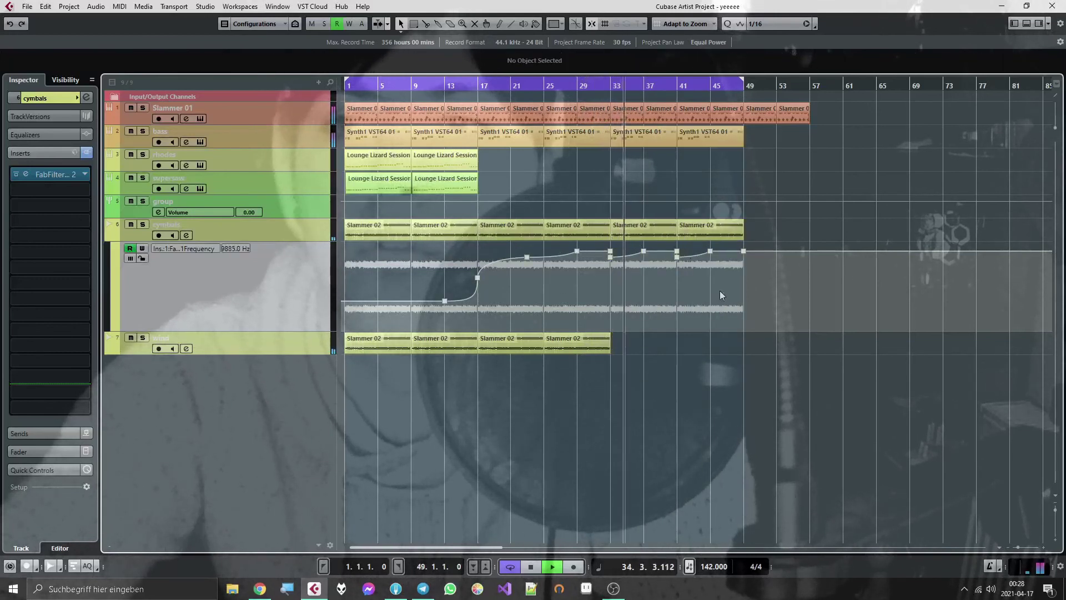
{"action": "left_click_drag", "start_coordinate": [601, 255], "coordinate": [598, 255]}
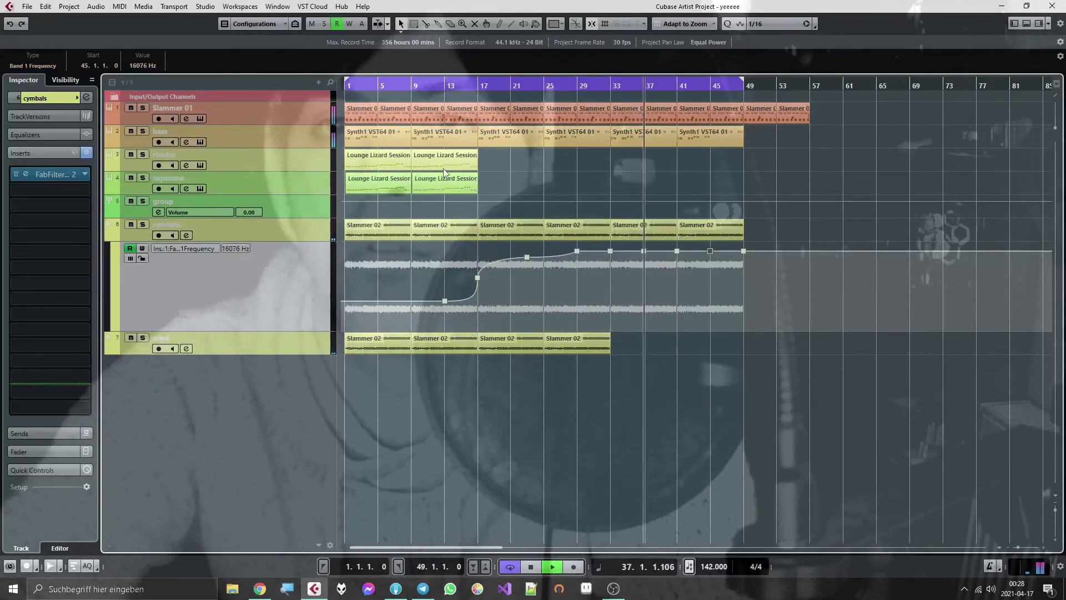
Copy the rhodes and supersaw clips to bars 41 to 49, and remove the supersaw copy.
{"action": "left_click_drag", "start_coordinate": [474, 166], "coordinate": [791, 157]}
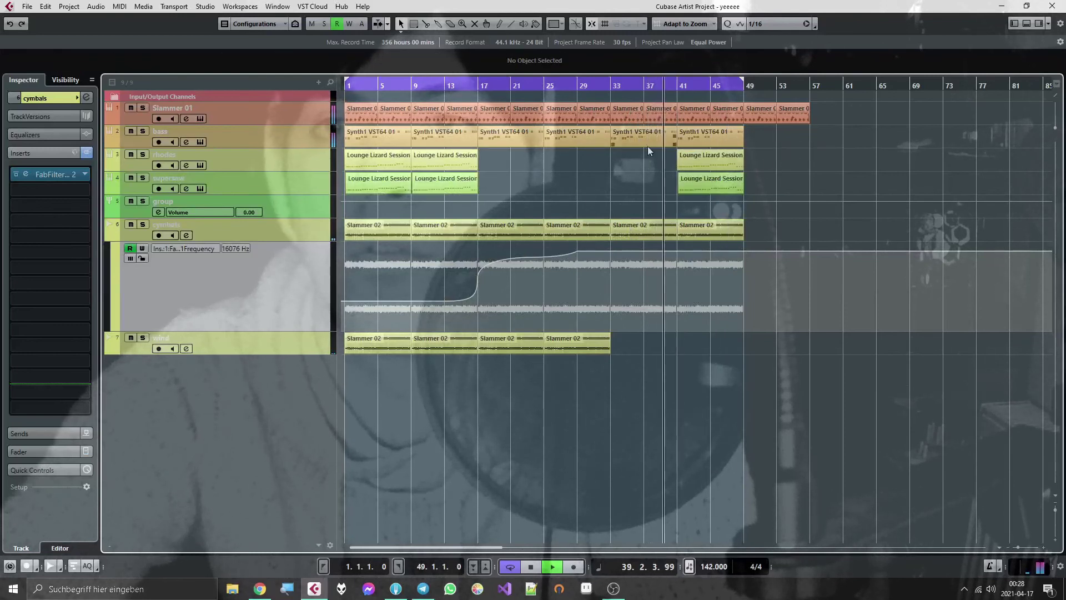
{"action": "key", "text": "h"}
{"action": "key", "text": "g"}
{"action": "key", "text": "g"}
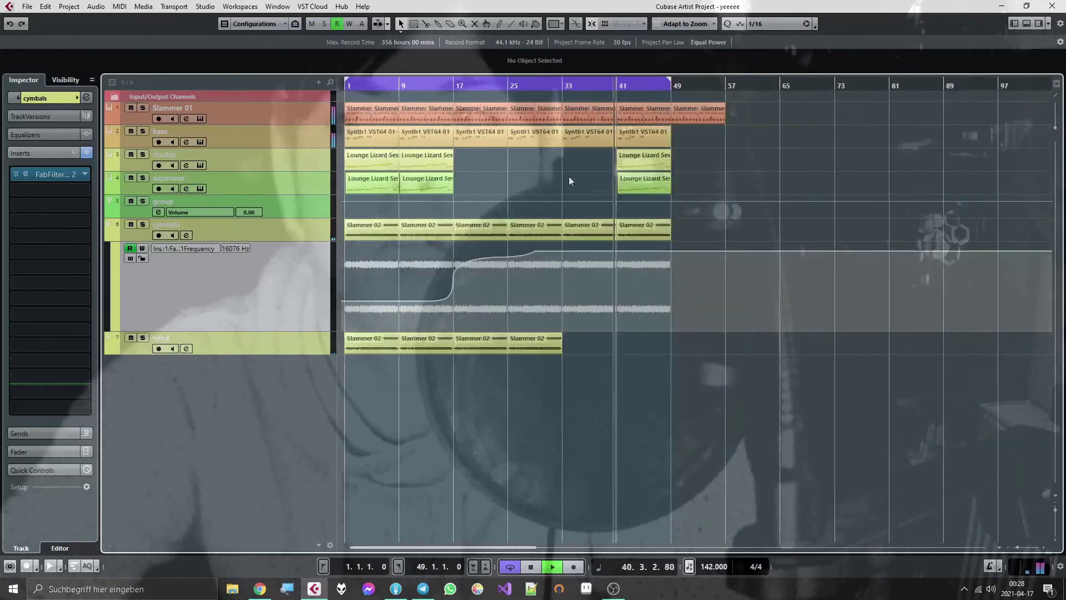
{"action": "left_click", "coordinate": [648, 184]}
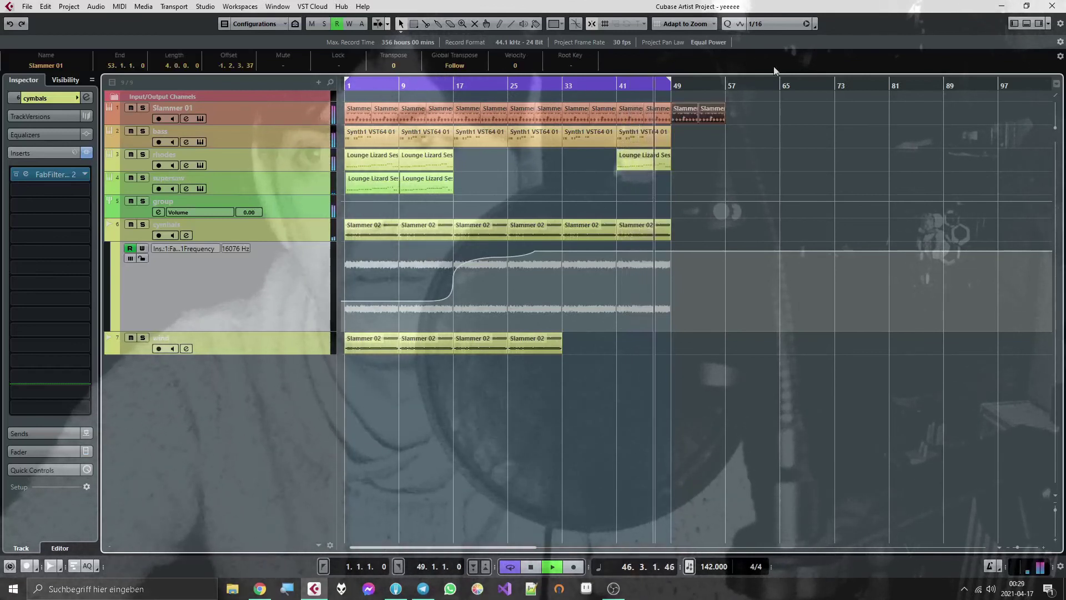
Delete the drum clips beyond bar 49 and glue each track's clips into one continuous clip.
{"action": "key", "text": "ctrl+z"}
{"action": "key", "text": "ctrl+z"}
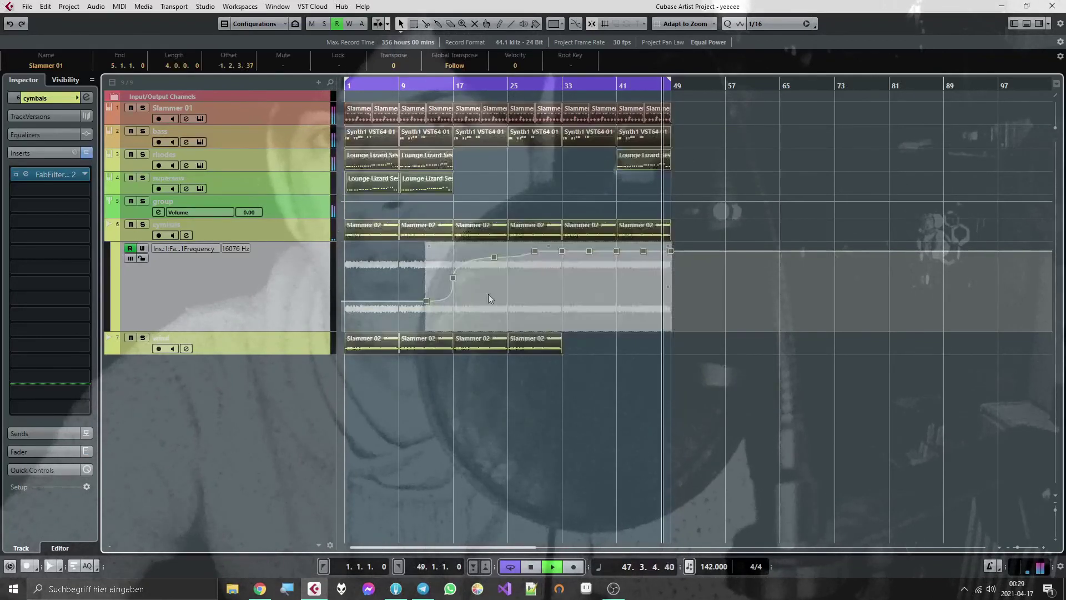
{"action": "right_click", "coordinate": [405, 173]}
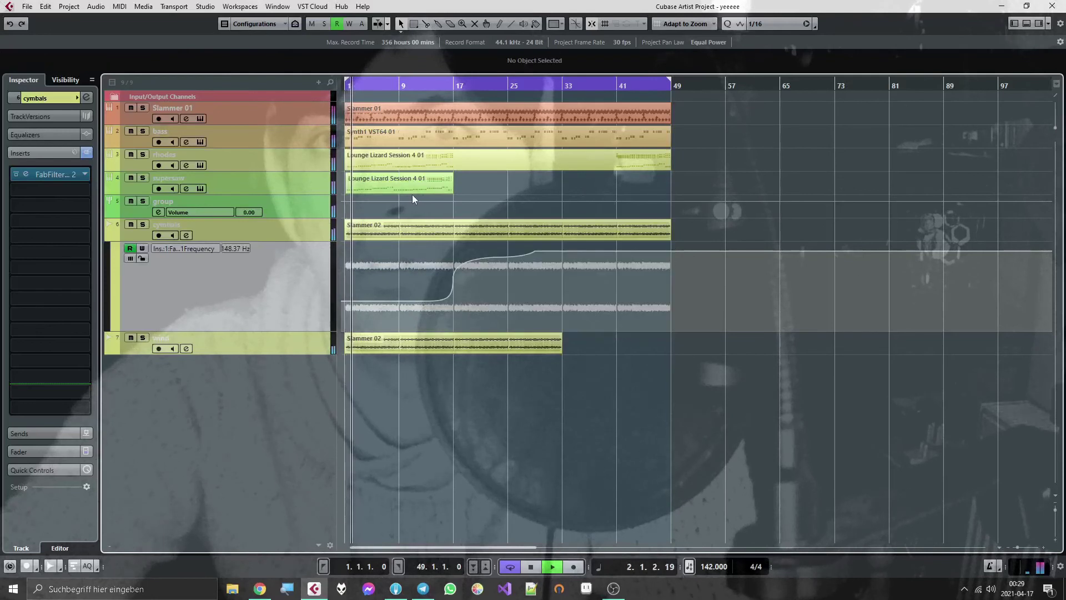
Place a one-bar supersaw clip at bar 48, just before the end of the loop.
{"action": "left_click", "coordinate": [413, 184]}
{"action": "left_click_drag", "start_coordinate": [488, 189], "coordinate": [664, 169]}
{"action": "left_click", "coordinate": [707, 176]}
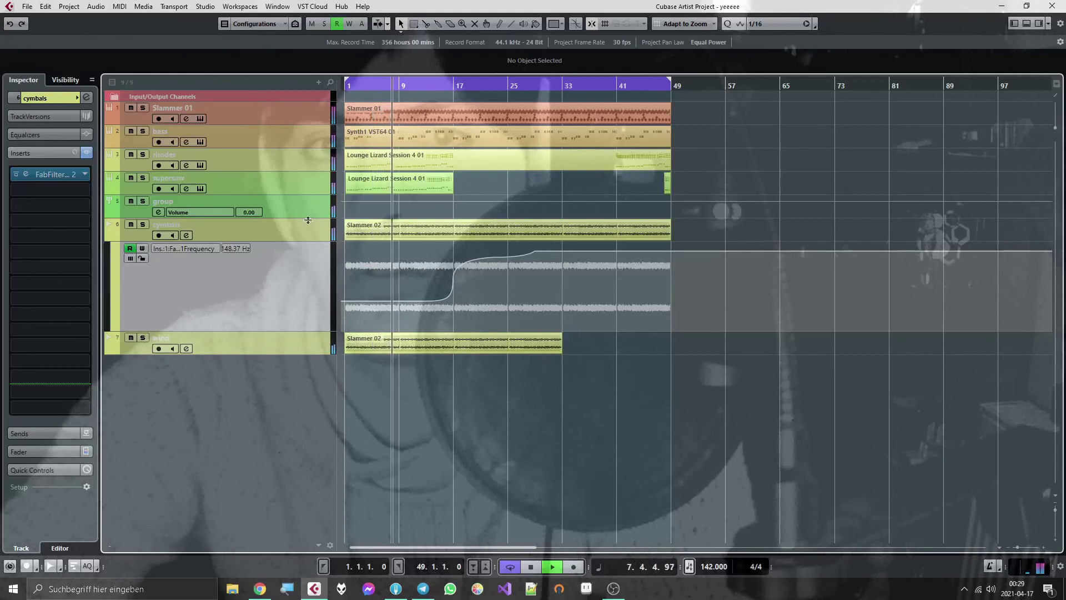
Duplicate the cymbals frequency automation of bars 1 to 49 so that it repeats from bar 49.
{"action": "left_click", "coordinate": [670, 251]}
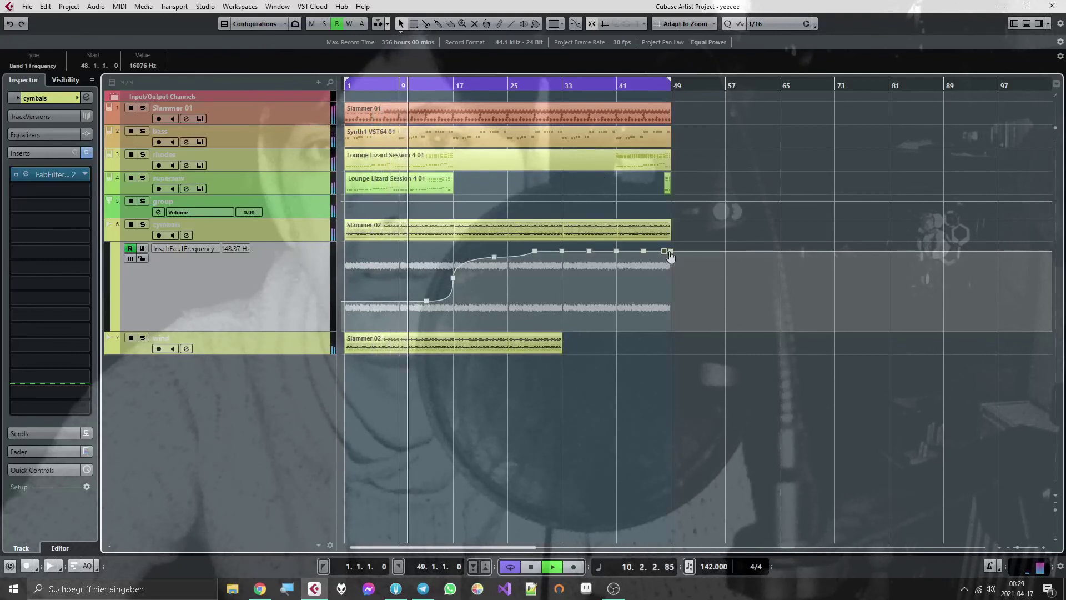
{"action": "key", "text": "2"}
{"action": "left_click_drag", "start_coordinate": [520, 295], "coordinate": [503, 294]}
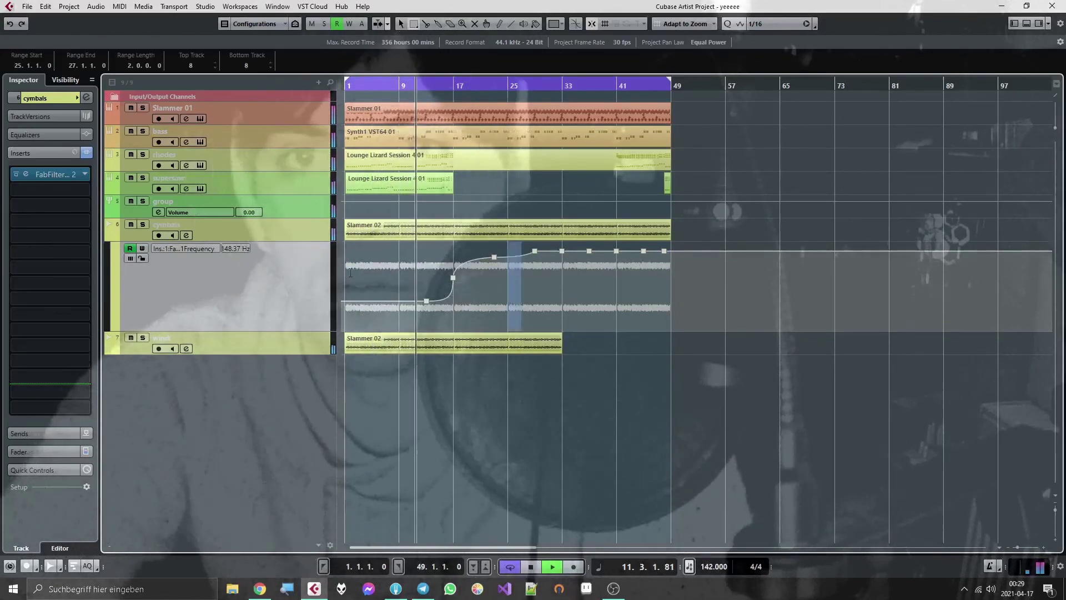
{"action": "double_click", "coordinate": [350, 272]}
{"action": "key", "text": "ctrl+d"}
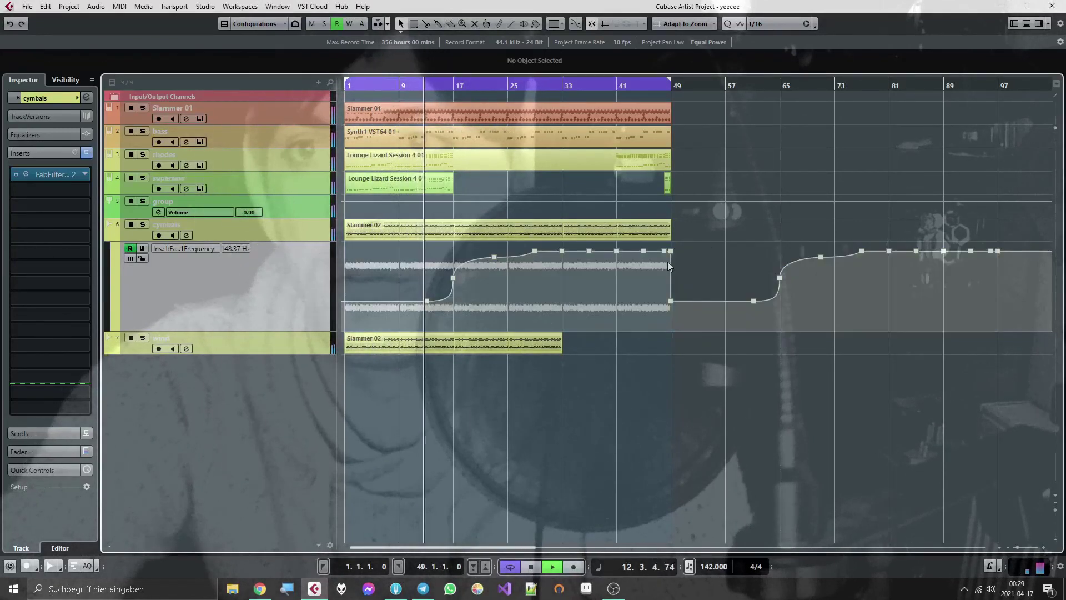
Curve the cymbals frequency automation down from bar 45 through 1258.4 Hz at bar 48, and delete the duplicated points beyond bar 49.
{"action": "key", "text": "Delete"}
{"action": "left_click_drag", "start_coordinate": [678, 247], "coordinate": [661, 275]}
{"action": "scroll", "coordinate": [661, 274], "scroll_direction": "up", "scroll_amount": 5}
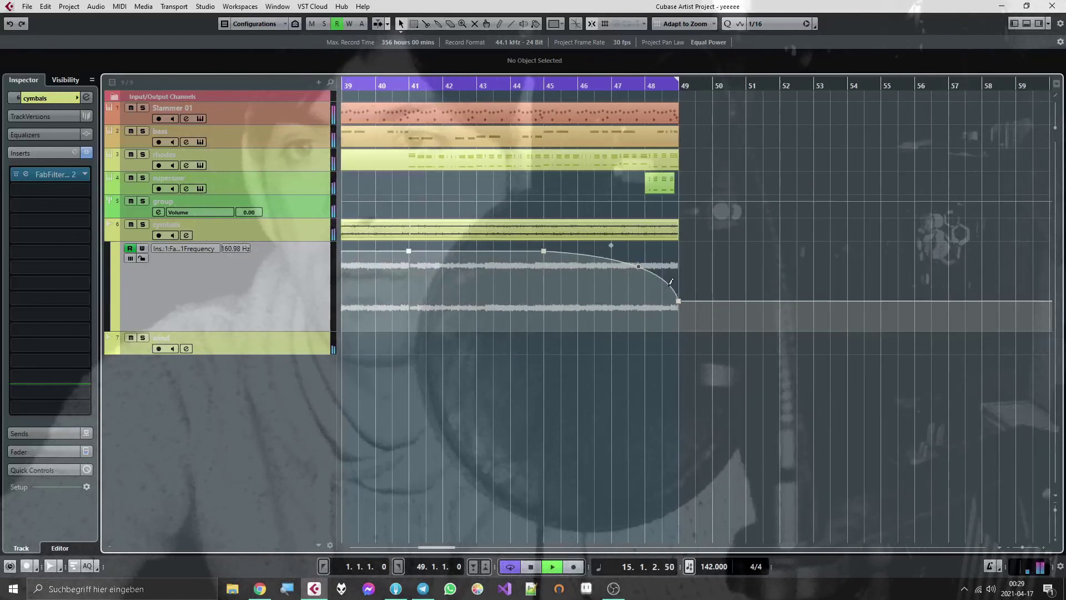
{"action": "left_click", "coordinate": [647, 274]}
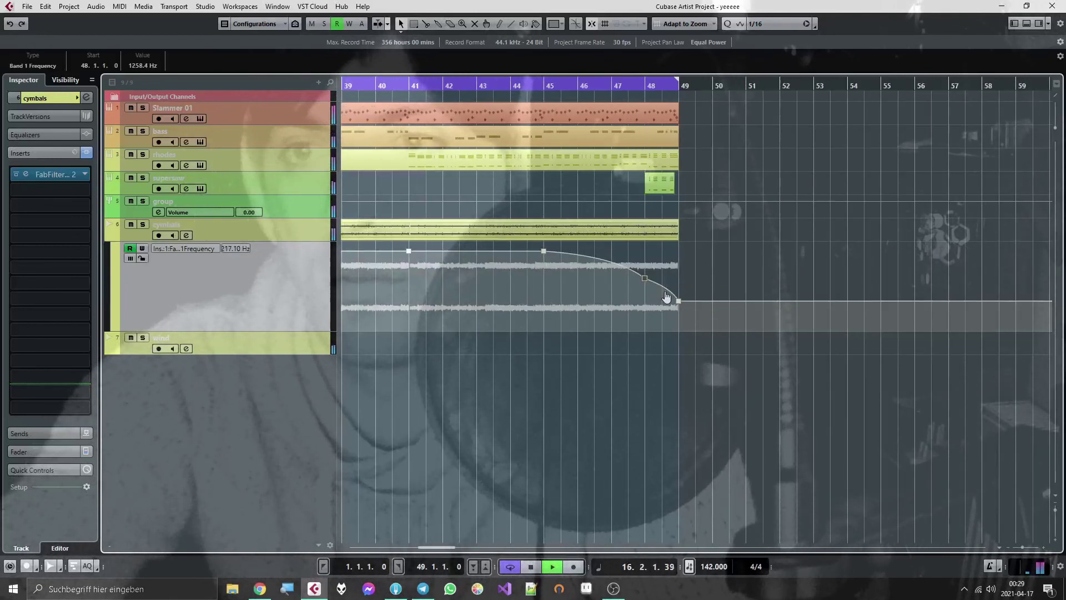
{"action": "scroll", "coordinate": [697, 257], "scroll_direction": "down", "scroll_amount": 6}
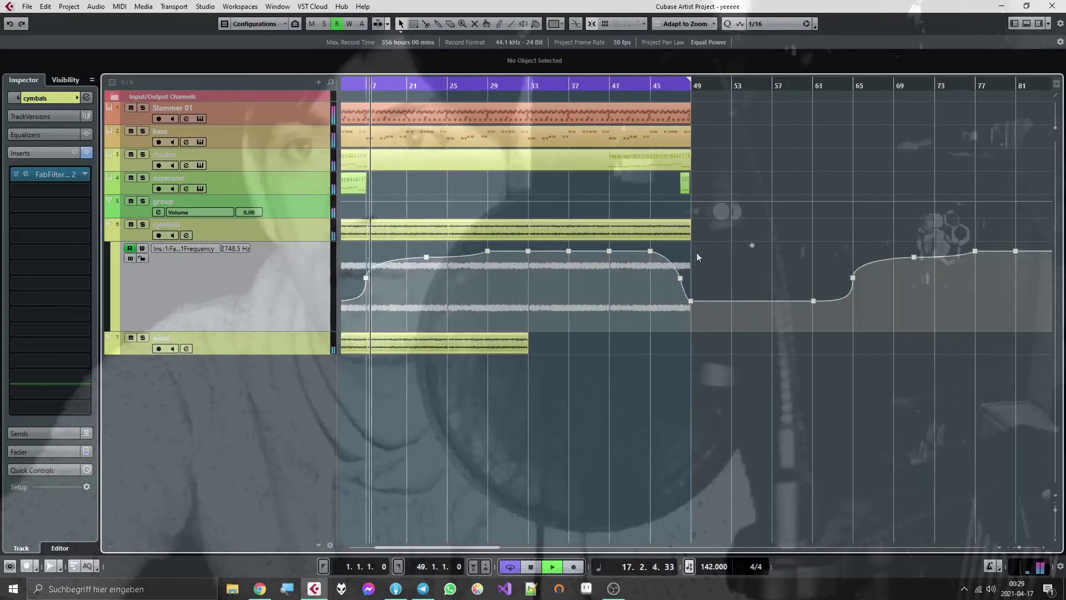
{"action": "left_click_drag", "start_coordinate": [654, 351], "coordinate": [1059, 140]}
{"action": "key", "text": "Delete"}
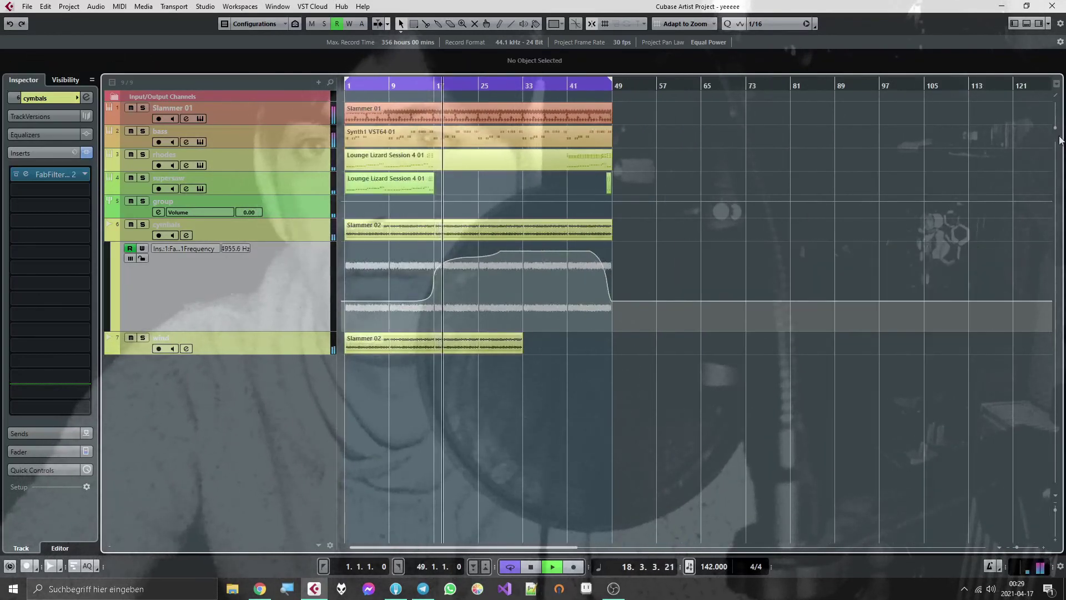
Duplicate the wind clip from bar 33 and cut off the part beyond bar 49.
{"action": "left_click", "coordinate": [486, 348]}
{"action": "left_click", "coordinate": [271, 347]}
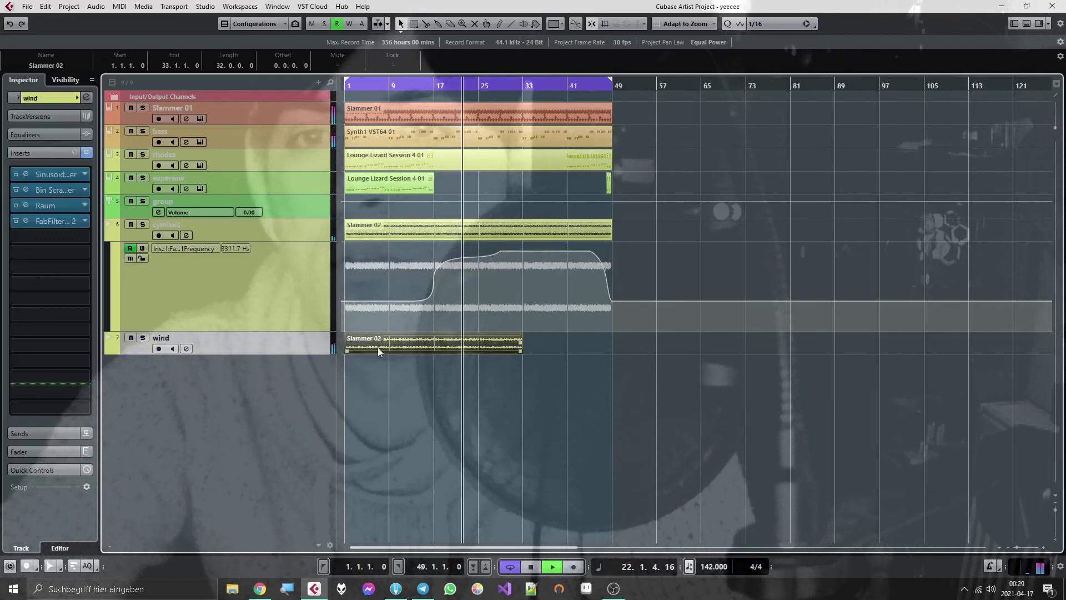
{"action": "key", "text": "ctrl+d"}
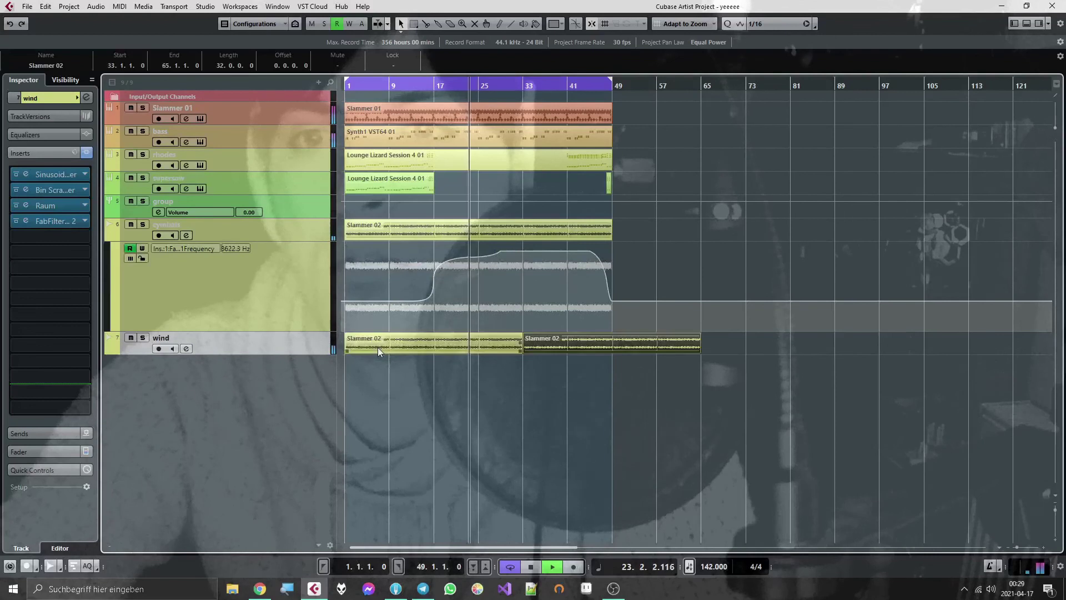
{"action": "left_click_drag", "start_coordinate": [698, 349], "coordinate": [629, 347]}
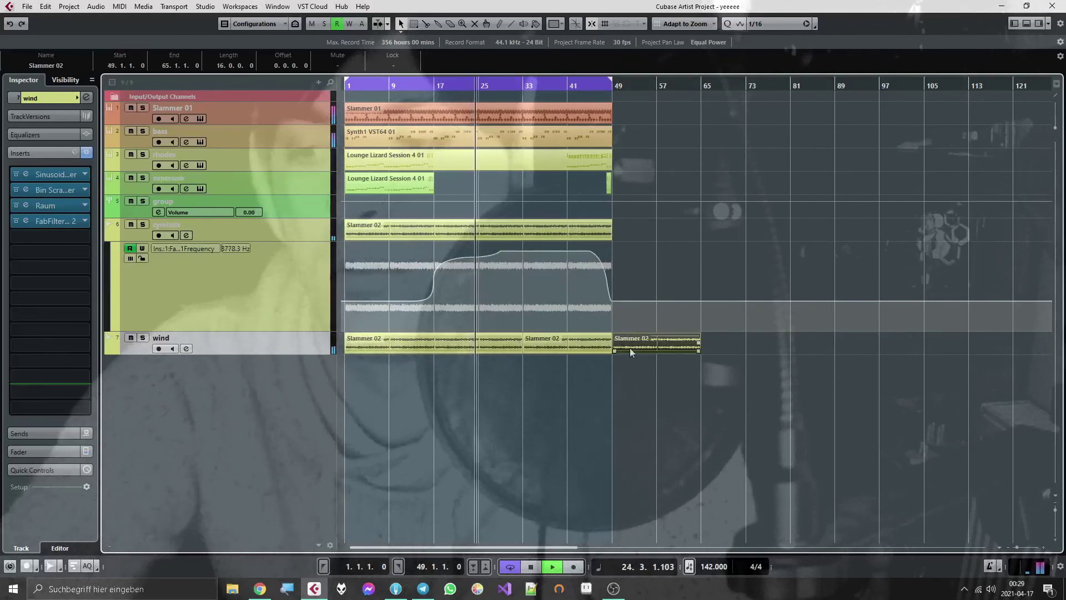
Open the bass channel settings and insert FabFilter Pro-Q 2.
{"action": "left_click", "coordinate": [186, 141]}
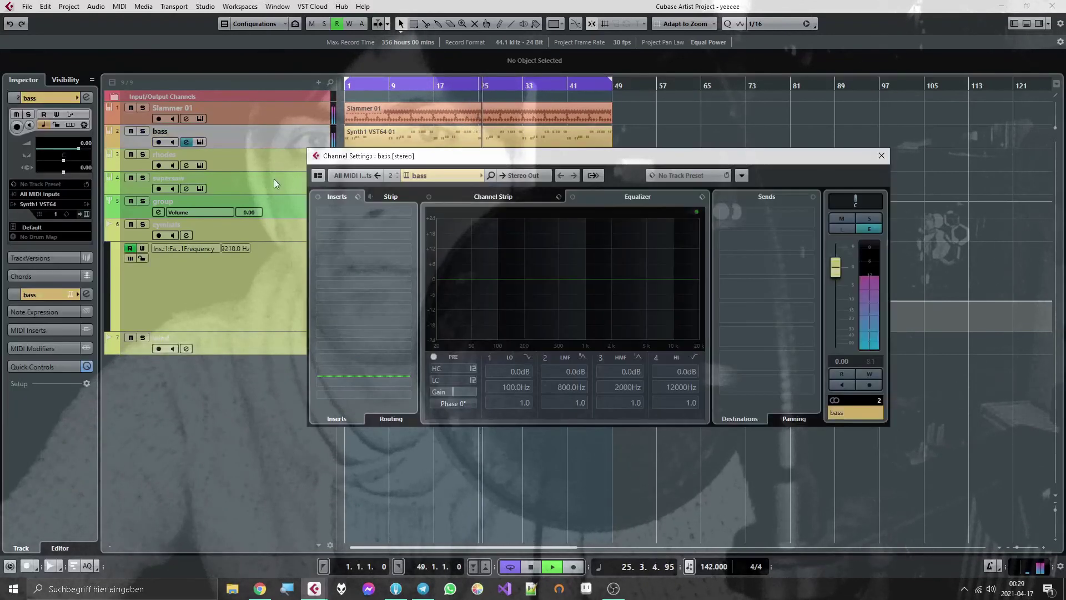
{"action": "left_click", "coordinate": [367, 211]}
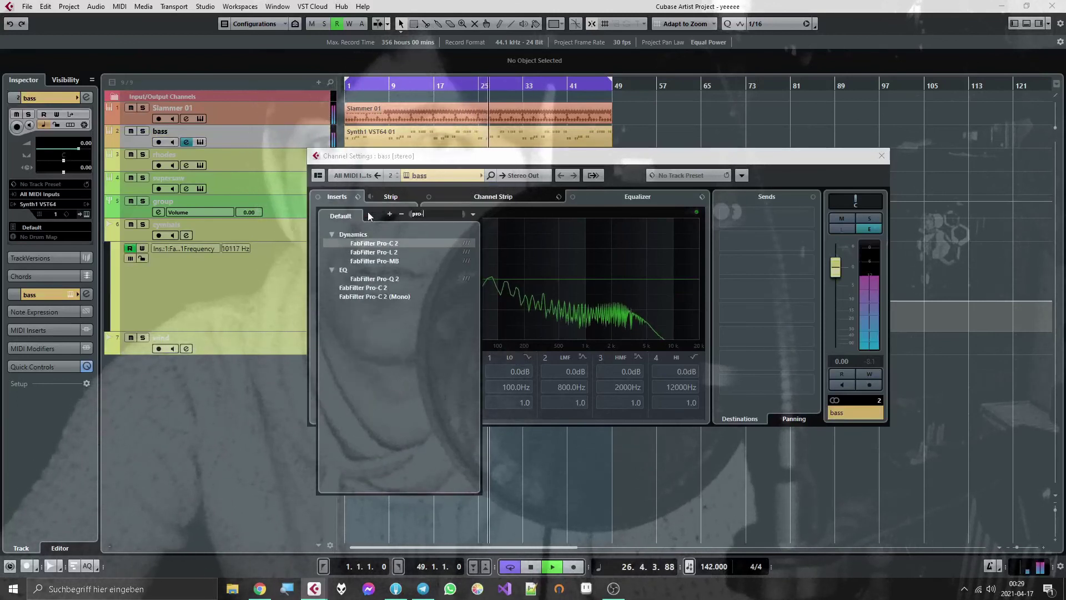
{"action": "key", "text": "Escape"}
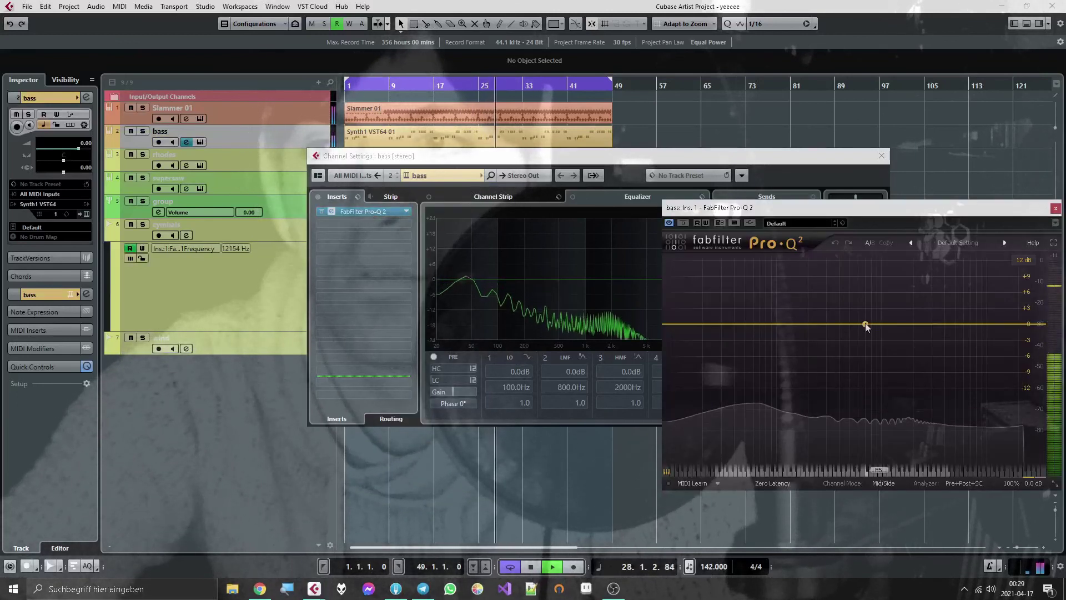
Add a High Cut band at about 702.63 Hz to the bass EQ with a 30 dB/oct slope.
{"action": "left_click", "coordinate": [865, 322]}
{"action": "left_click", "coordinate": [778, 430]}
{"action": "left_click", "coordinate": [786, 492]}
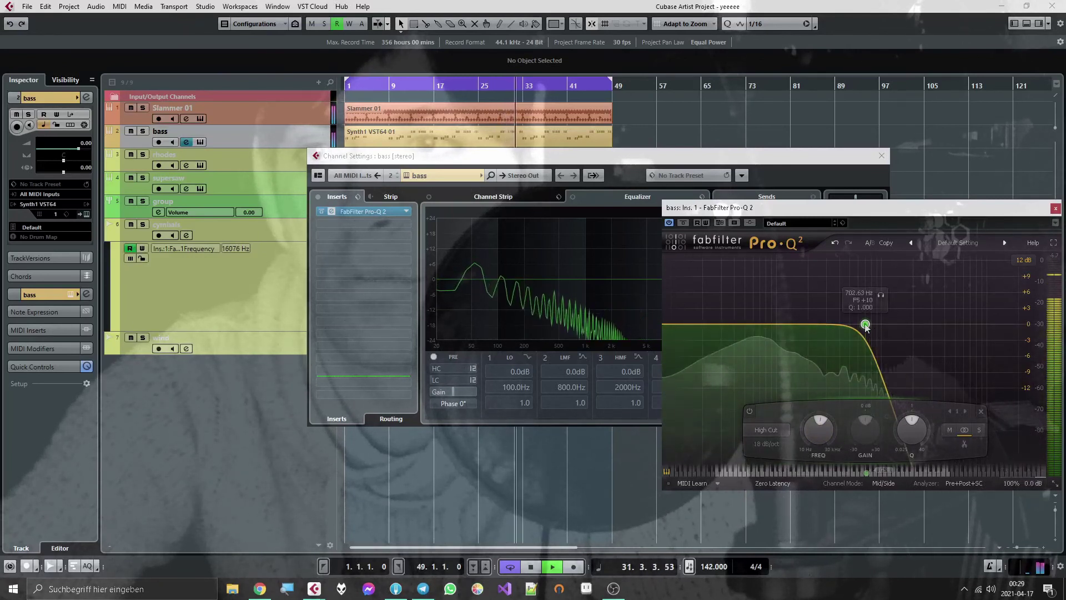
{"action": "scroll", "coordinate": [865, 325], "scroll_direction": "up", "scroll_amount": 2}
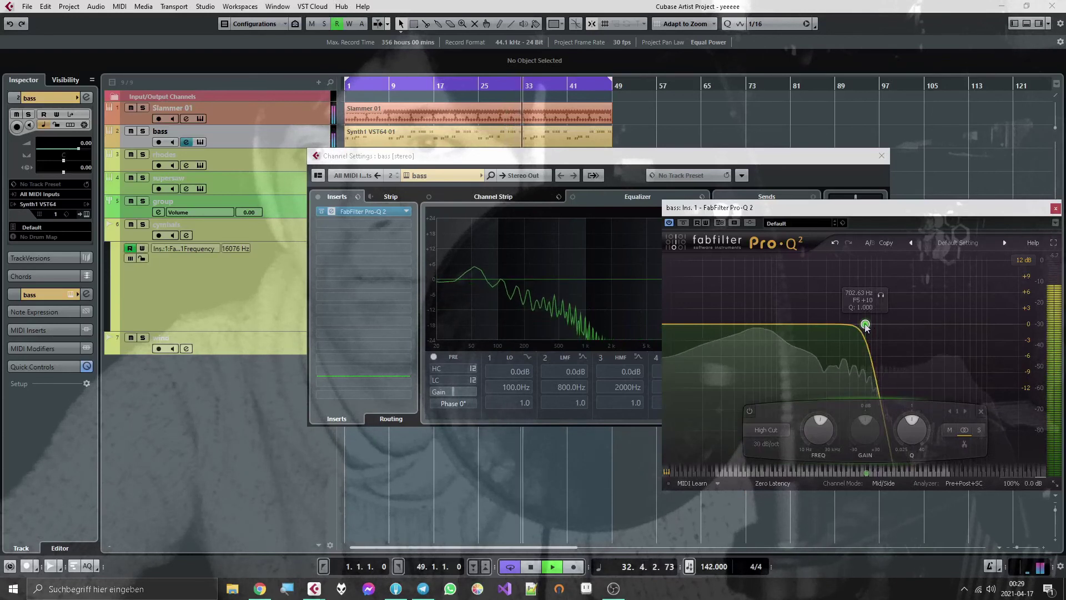
Write automation for the bass high-cut frequency by sweeping it up to 30000 Hz, and close the EQ and channel windows.
{"action": "key", "text": "w"}
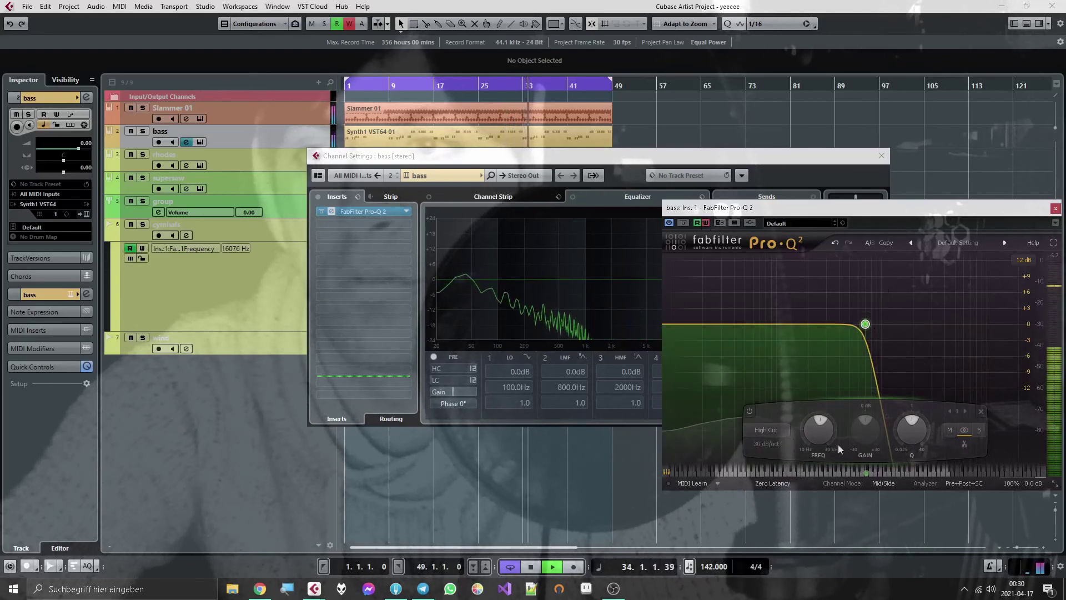
{"action": "left_click_drag", "start_coordinate": [818, 429], "coordinate": [821, 383]}
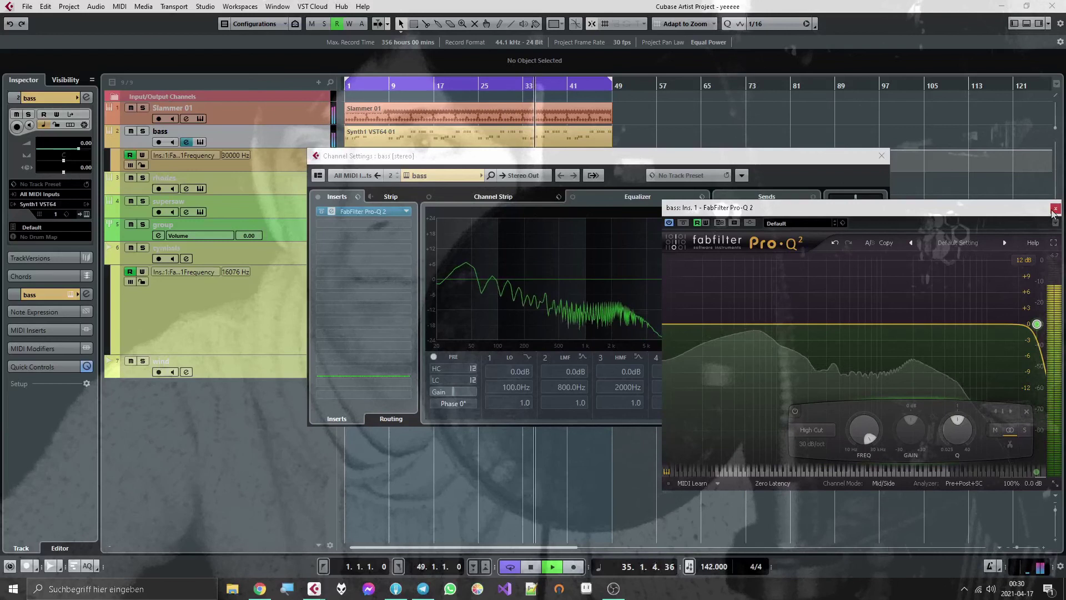
{"action": "left_click", "coordinate": [1055, 209]}
{"action": "left_click", "coordinate": [881, 155]}
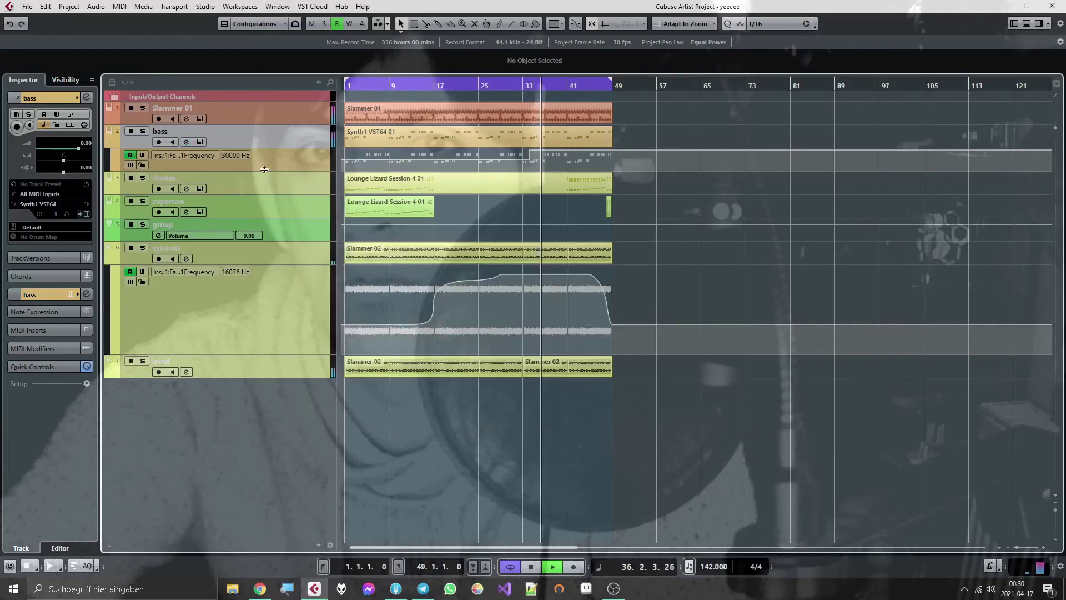
Enlarge the bass frequency lane, reshape the automation to drop from 30000 Hz to 445.05 Hz at bar 17, and play from bar 13.
{"action": "left_click_drag", "start_coordinate": [264, 169], "coordinate": [264, 226]}
{"action": "left_click", "coordinate": [427, 185]}
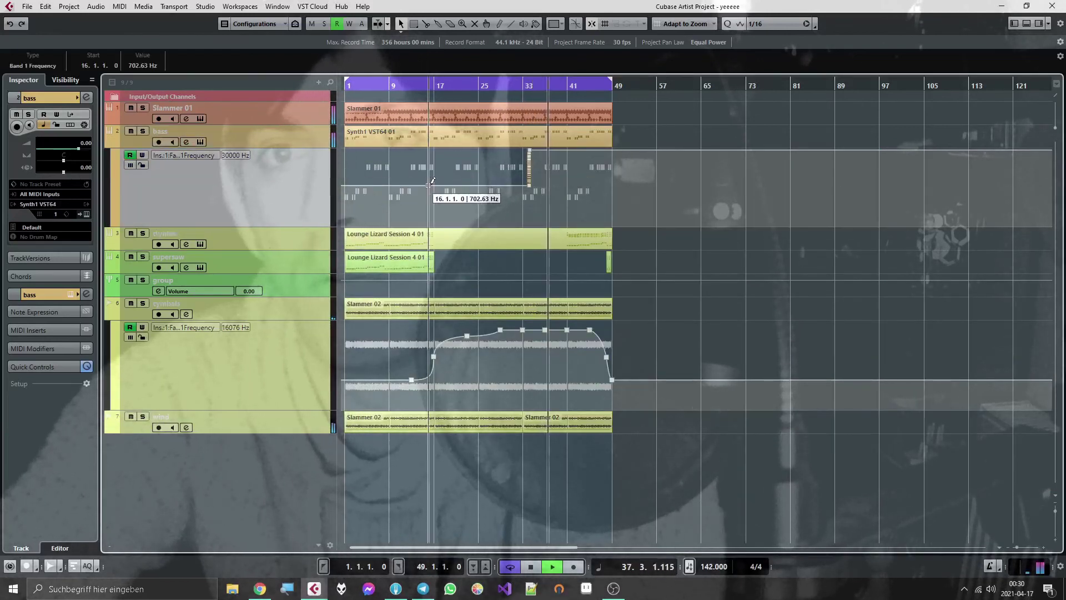
{"action": "left_click_drag", "start_coordinate": [552, 196], "coordinate": [522, 157]}
{"action": "mouse_move", "coordinate": [427, 185]}
{"action": "left_mouse_down"}
{"action": "mouse_move", "coordinate": [433, 149]}
{"action": "mouse_move", "coordinate": [434, 190]}
{"action": "left_mouse_up"}
{"action": "left_click", "coordinate": [412, 87]}
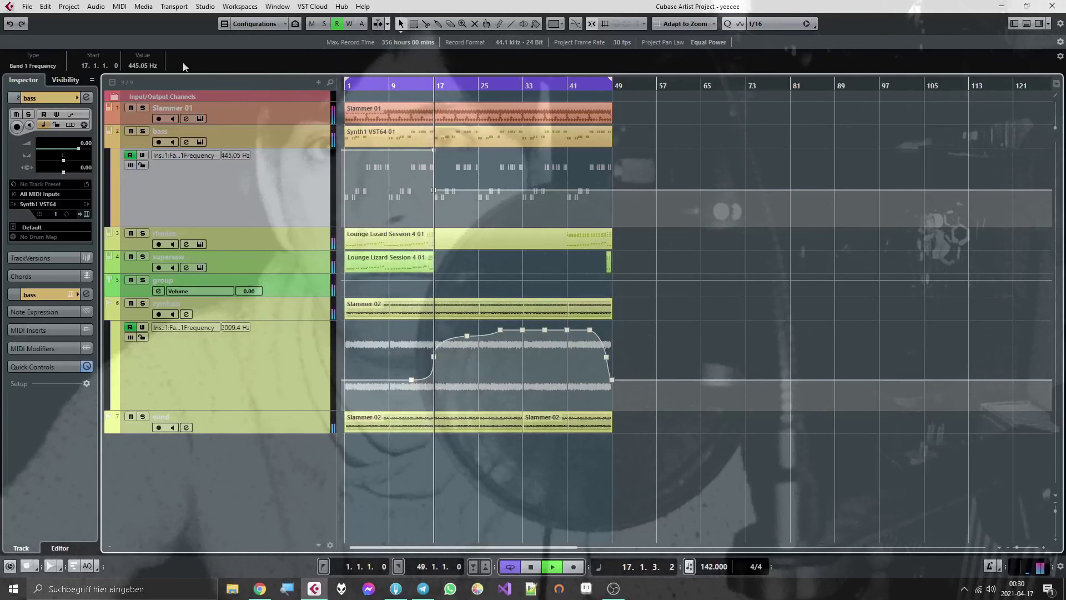
Move the high bass automation point slightly ahead of bar 17 so the frequency falls along a short slope.
{"action": "left_click_drag", "start_coordinate": [436, 193], "coordinate": [437, 195]}
{"action": "left_click", "coordinate": [507, 165]}
{"action": "scroll", "coordinate": [432, 148], "scroll_direction": "up", "scroll_amount": 12, "text": "ctrl"}
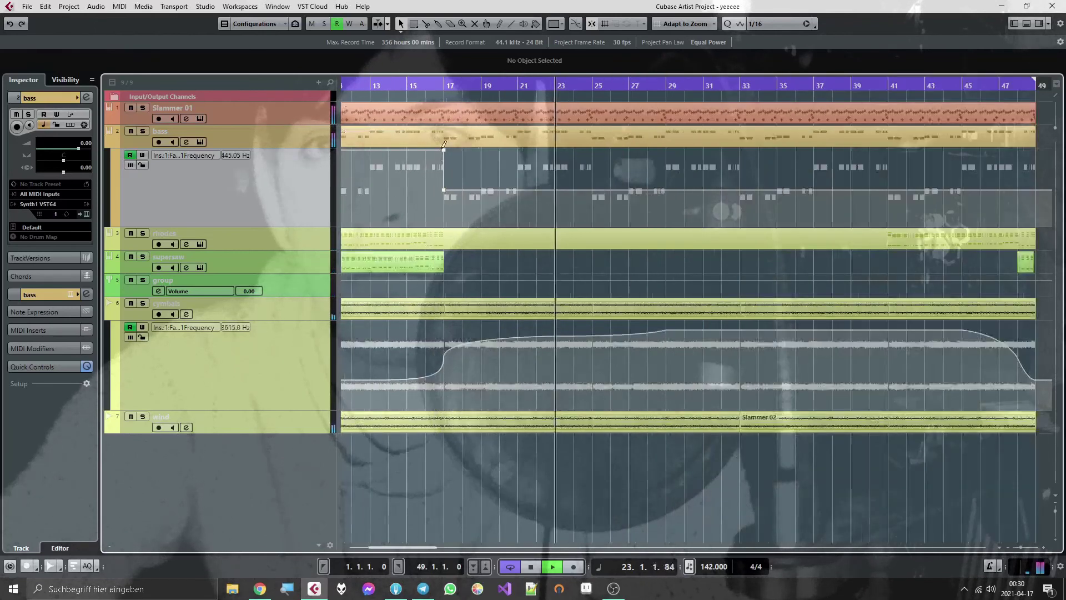
{"action": "left_click_drag", "start_coordinate": [499, 150], "coordinate": [488, 169]}
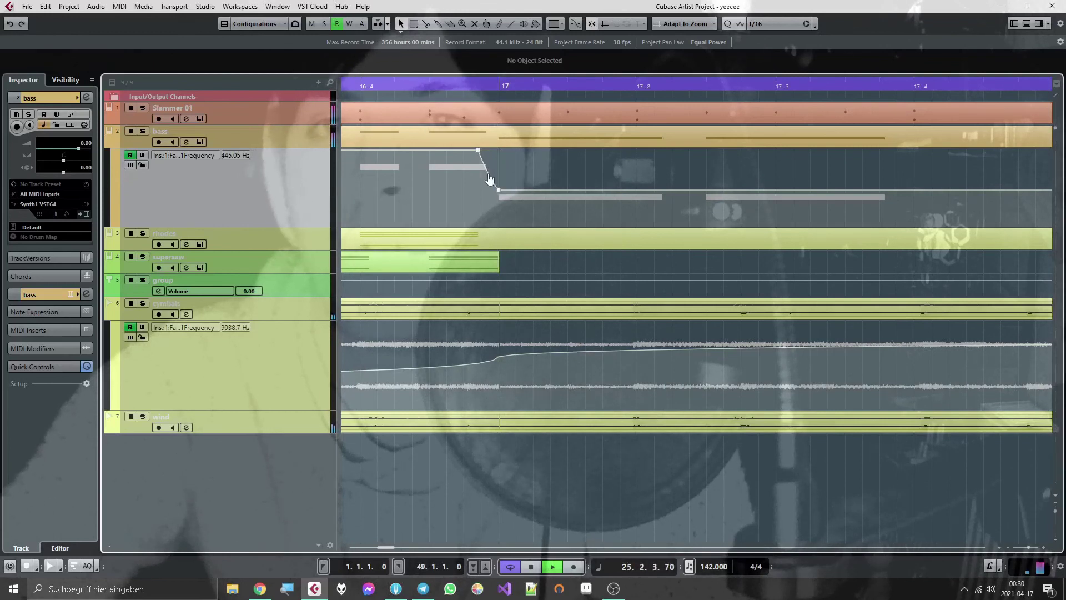
{"action": "scroll", "coordinate": [458, 178], "scroll_direction": "down", "scroll_amount": 10, "text": "ctrl"}
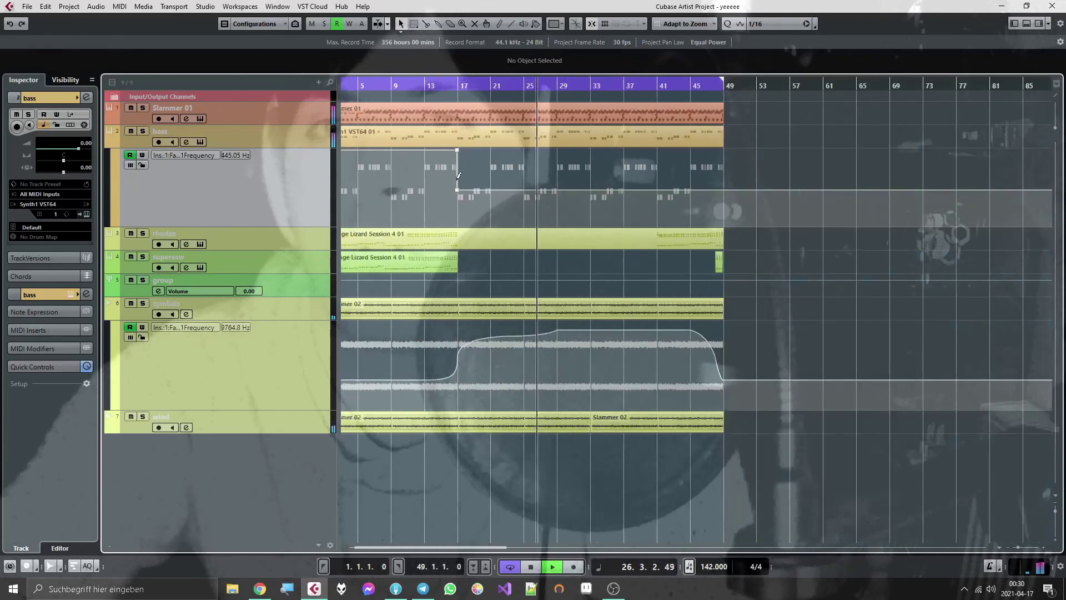
Duplicate the bass frequency automation of bars 1 to 49 and remove the copied drop, keeping the jump back up at bar 49.
{"action": "scroll", "coordinate": [475, 182], "scroll_direction": "down", "scroll_amount": 6, "text": "ctrl"}
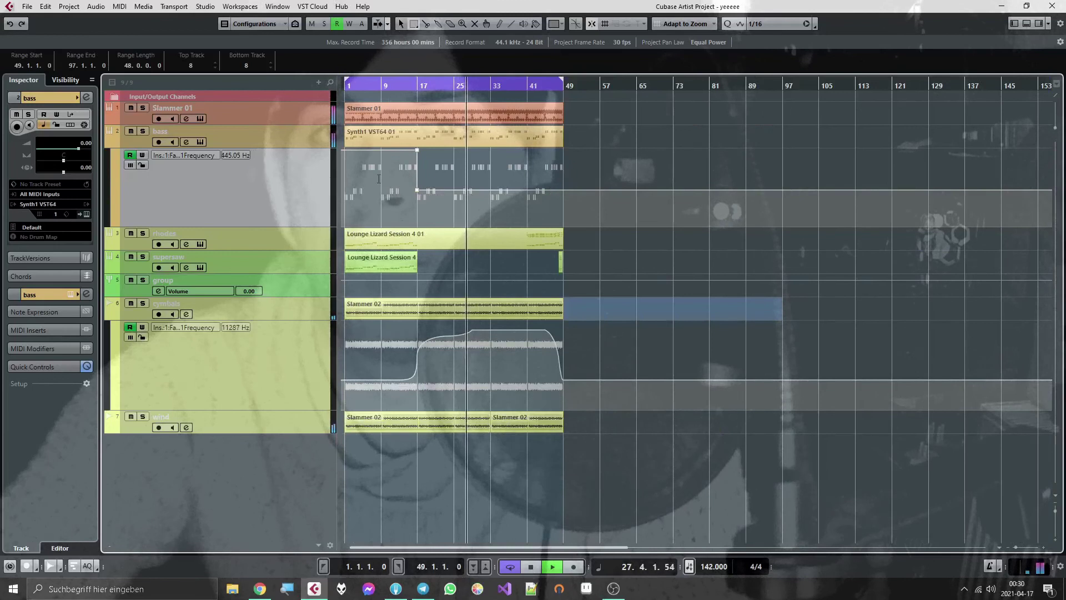
{"action": "left_click_drag", "start_coordinate": [346, 180], "coordinate": [571, 178]}
{"action": "left_click_drag", "start_coordinate": [607, 212], "coordinate": [604, 217]}
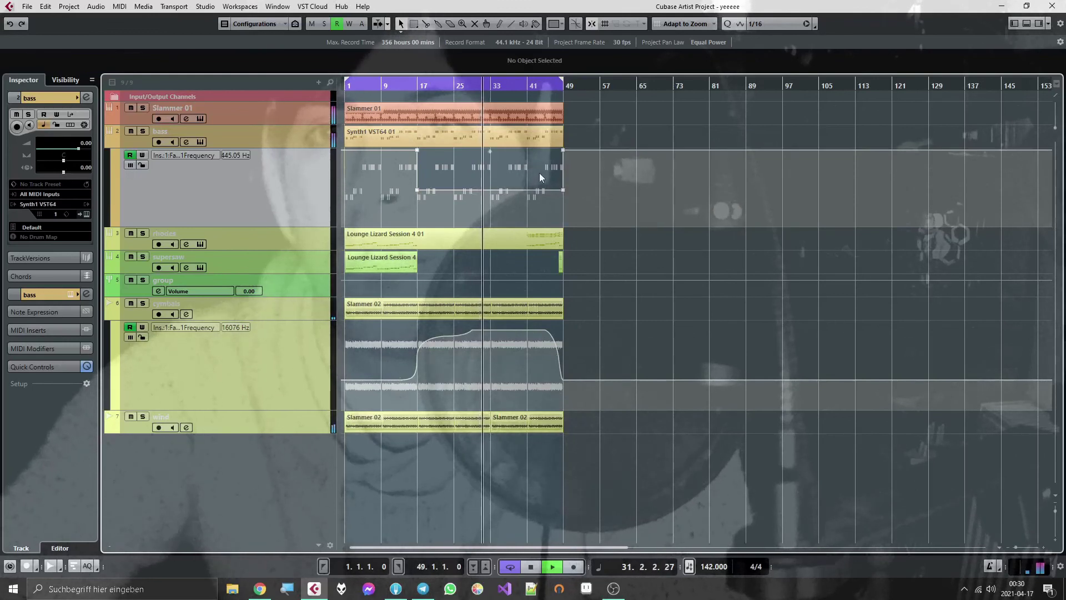
Add a low bass frequency point at bar 41 and delete the low point at bar 49, leaving a ramp up to 30000 Hz.
{"action": "scroll", "coordinate": [538, 172], "scroll_direction": "up", "scroll_amount": 4}
{"action": "scroll", "coordinate": [407, 185], "scroll_direction": "right", "scroll_amount": 2}
{"action": "scroll", "coordinate": [463, 182], "scroll_direction": "down", "scroll_amount": 1}
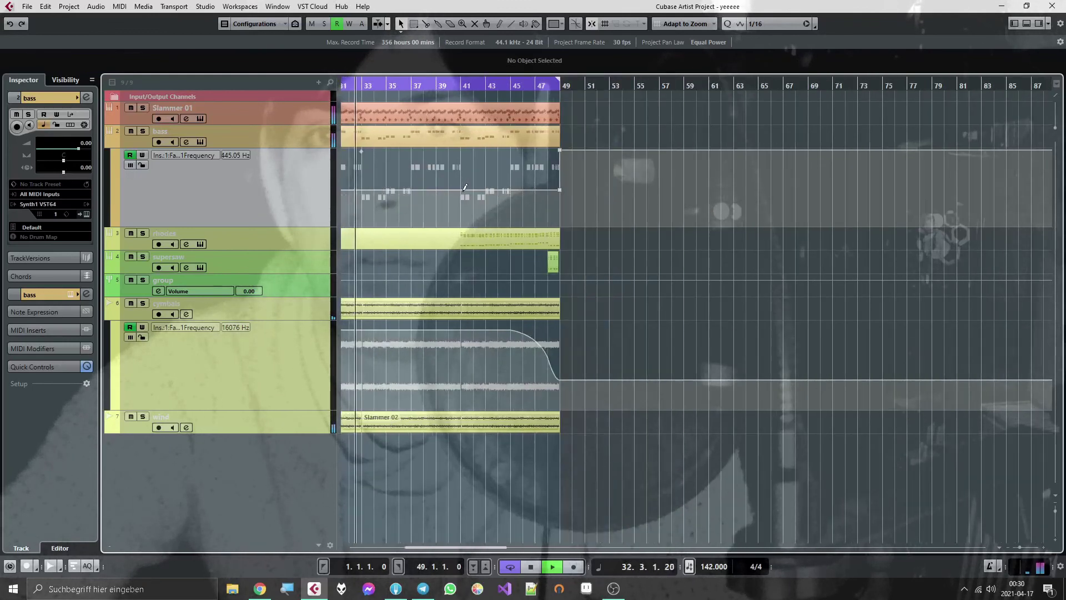
{"action": "left_click", "coordinate": [461, 190]}
{"action": "key", "text": "Delete"}
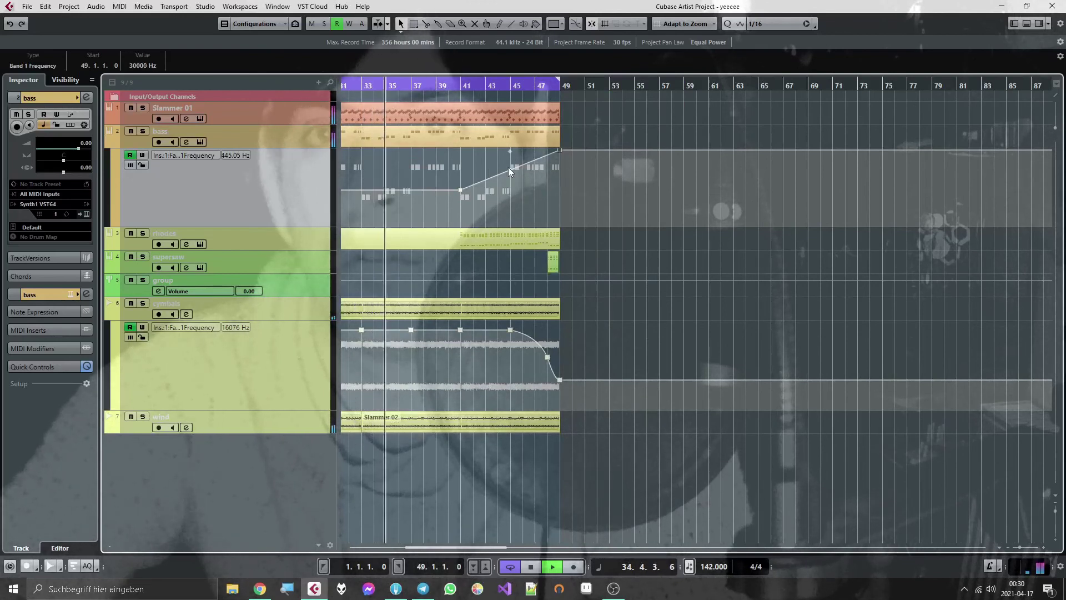
Shape the bass frequency ramp into an S-curve with a midpoint at bar 45 at 3547.2 Hz, bending both segments.
{"action": "left_click_drag", "start_coordinate": [510, 169], "coordinate": [523, 165]}
{"action": "left_click", "coordinate": [495, 185]}
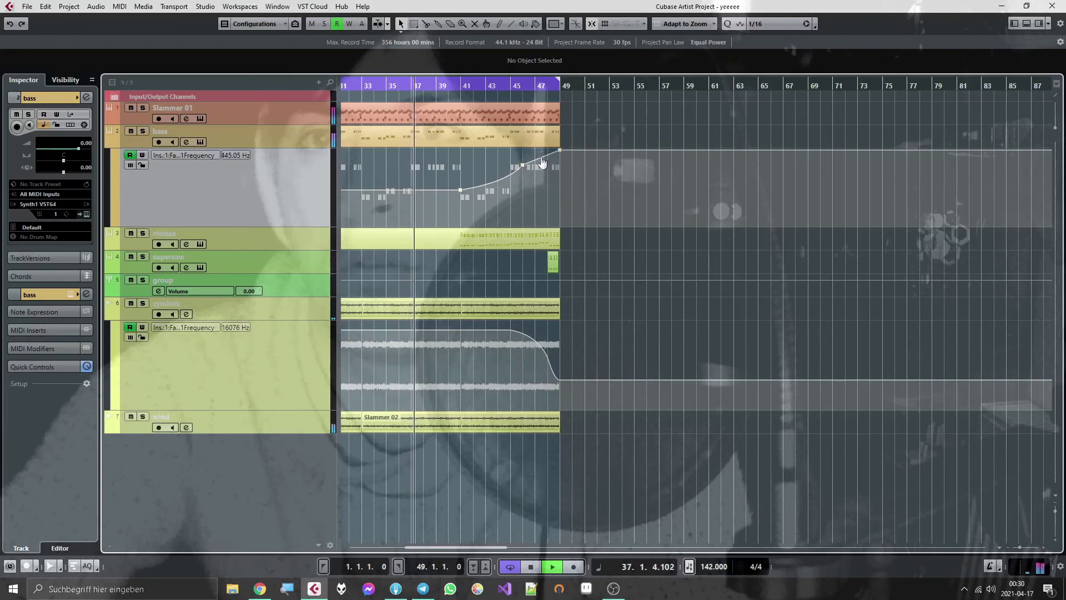
{"action": "left_click_drag", "start_coordinate": [522, 172], "coordinate": [510, 172]}
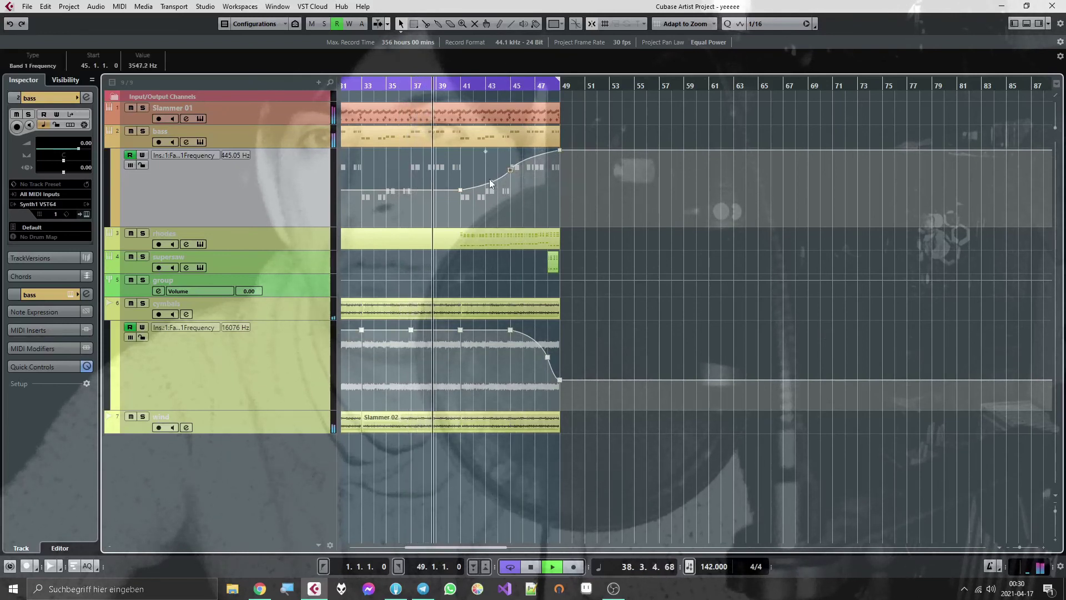
{"action": "left_click", "coordinate": [535, 161]}
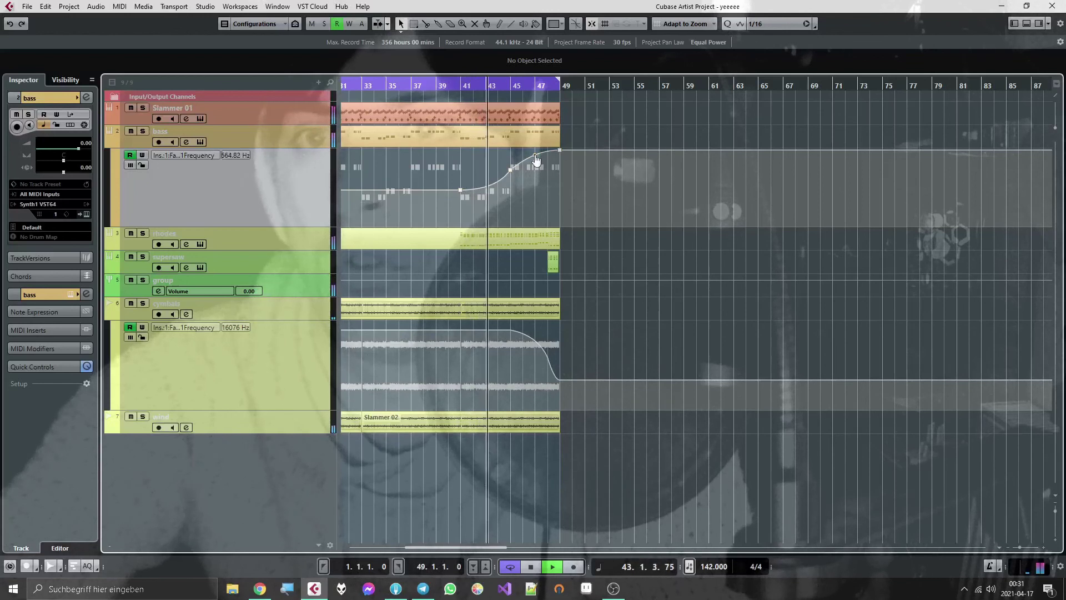
Hide the automation lanes of the bass and cymbals tracks and select the Slammer 01 track.
{"action": "key", "text": "g"}
{"action": "key", "text": "g"}
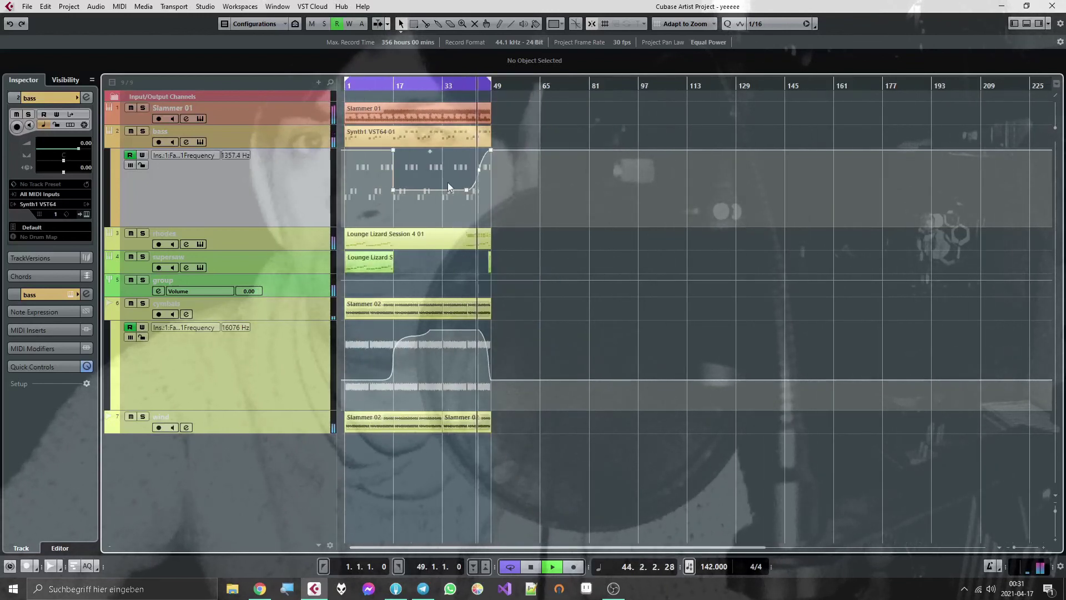
{"action": "left_click", "coordinate": [109, 143]}
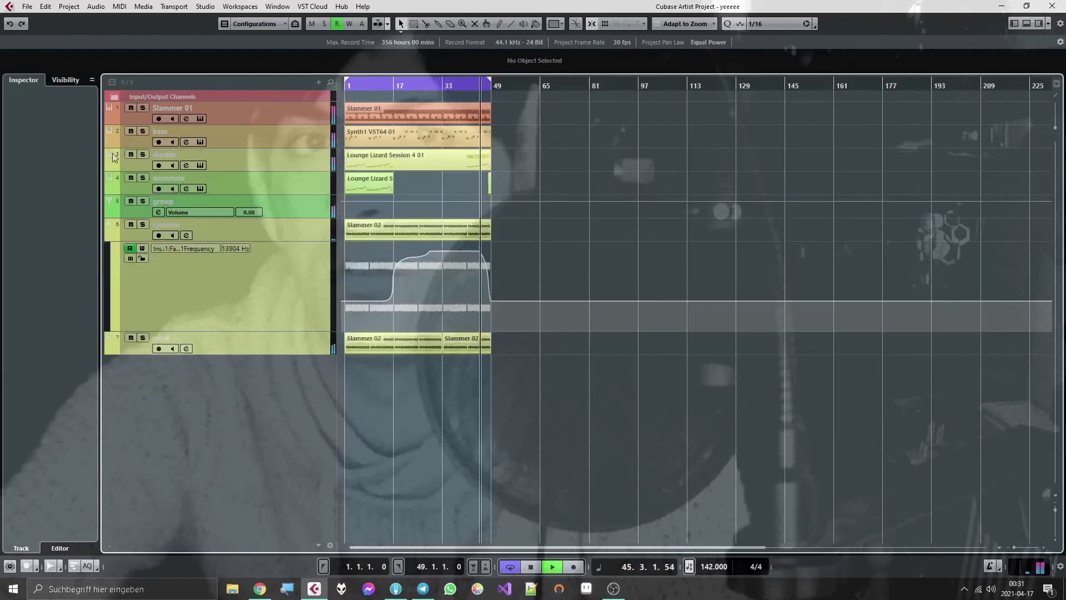
{"action": "left_click", "coordinate": [110, 236]}
{"action": "left_click", "coordinate": [286, 108]}
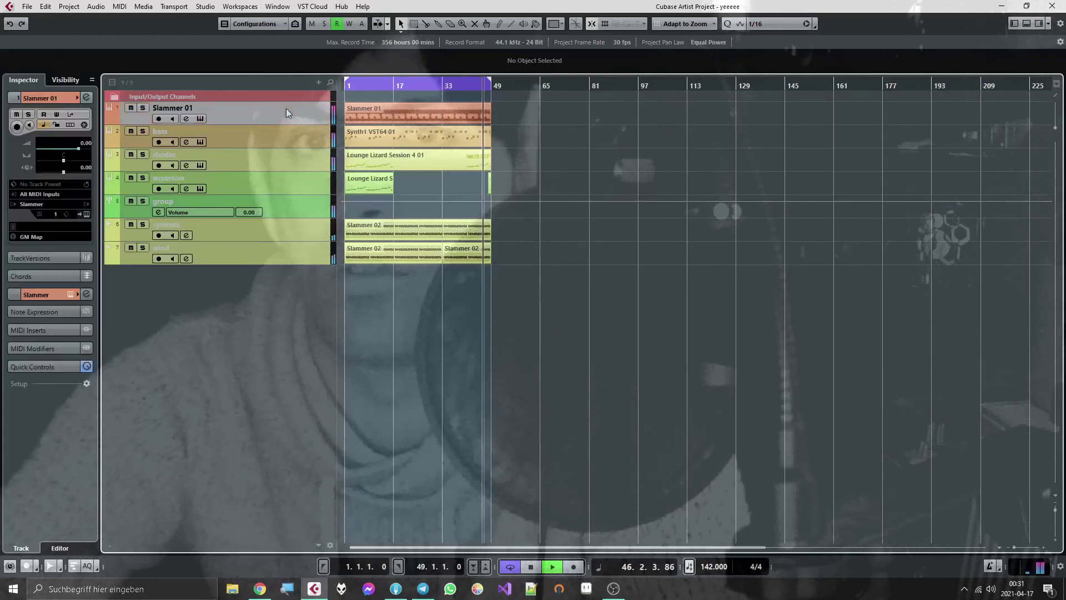
Open the Slammer 01 part for drum editing, show its instrument, record-enable the track and bring up the on-screen keyboard.
{"action": "double_click", "coordinate": [452, 118]}
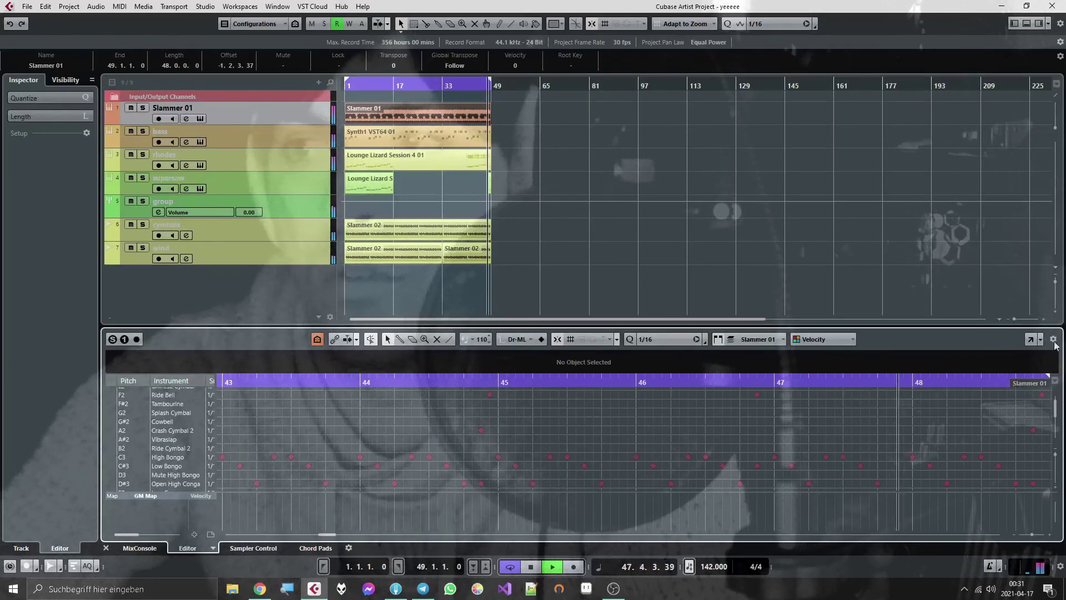
{"action": "left_click", "coordinate": [199, 117]}
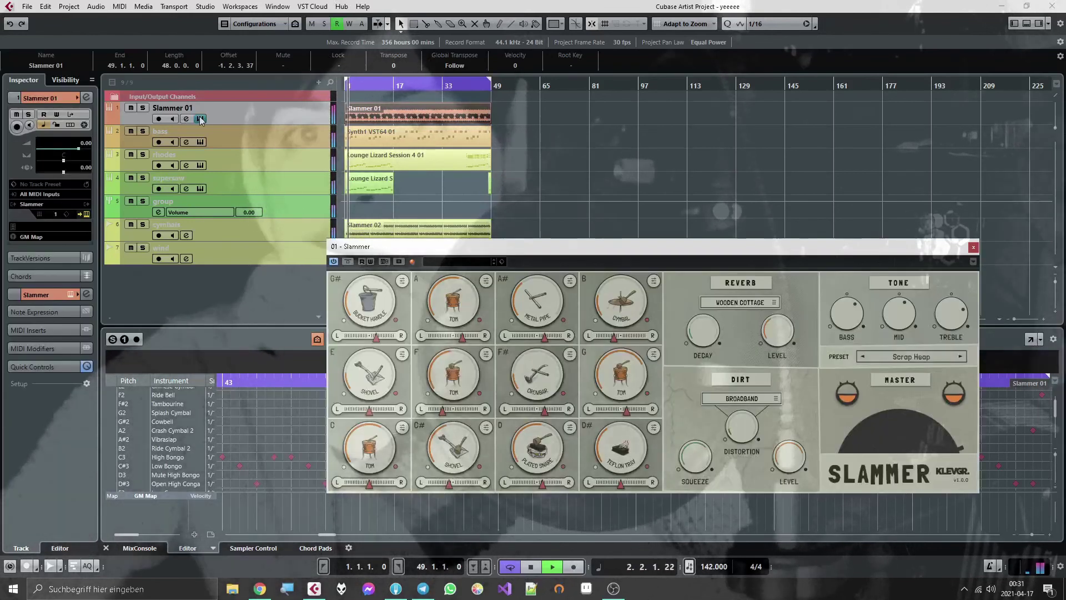
{"action": "left_click", "coordinate": [159, 119]}
{"action": "key", "text": "alt+k"}
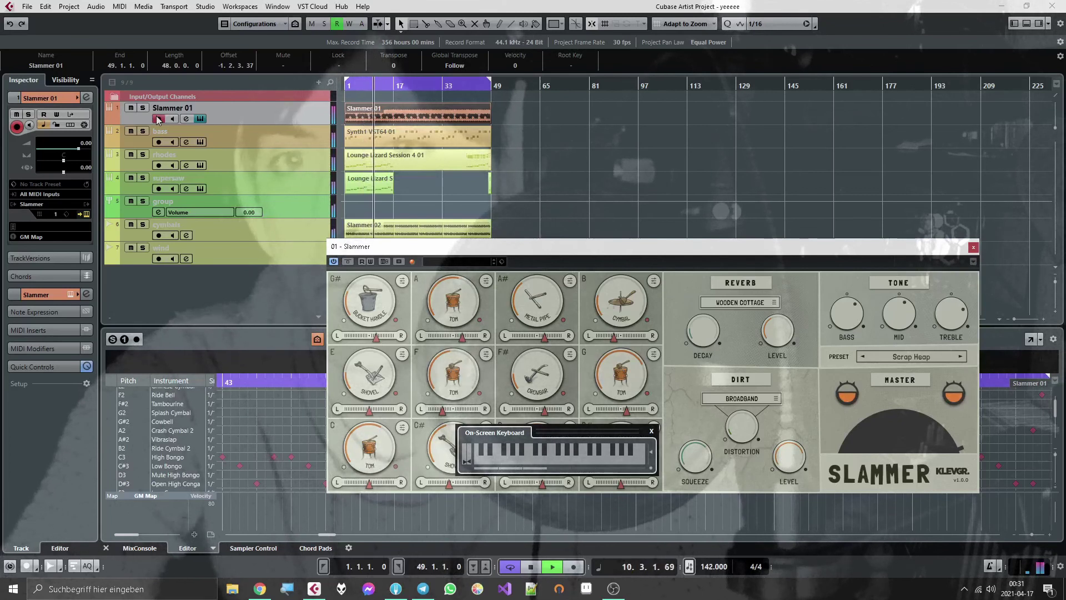
{"action": "key", "text": "space"}
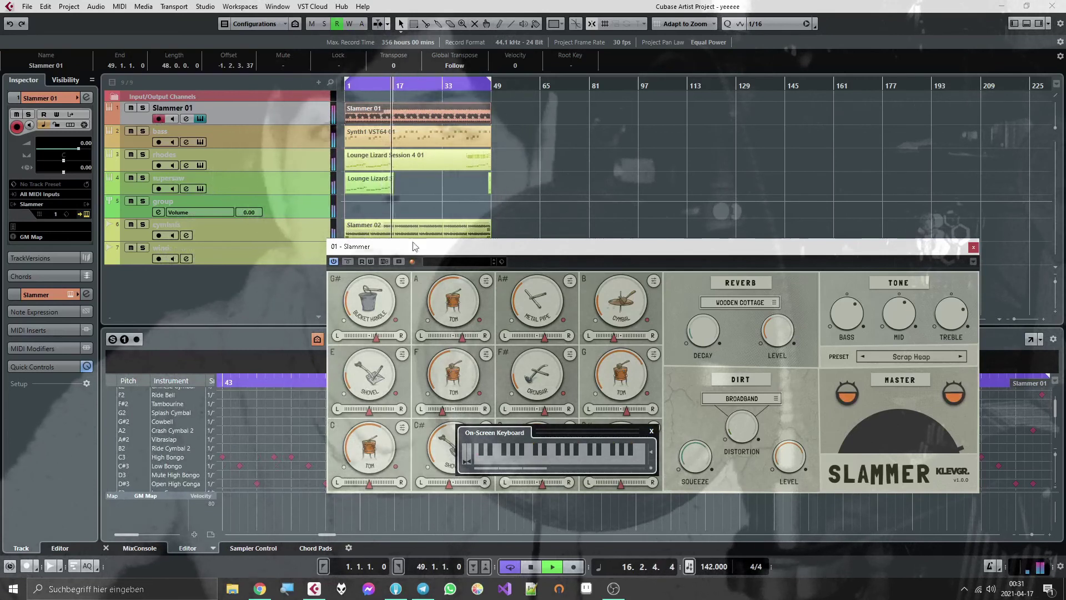
Adjust the pitch of Slammer's E shovel sound, reduce its velocity range, and close the instrument settings.
{"action": "left_click", "coordinate": [402, 354]}
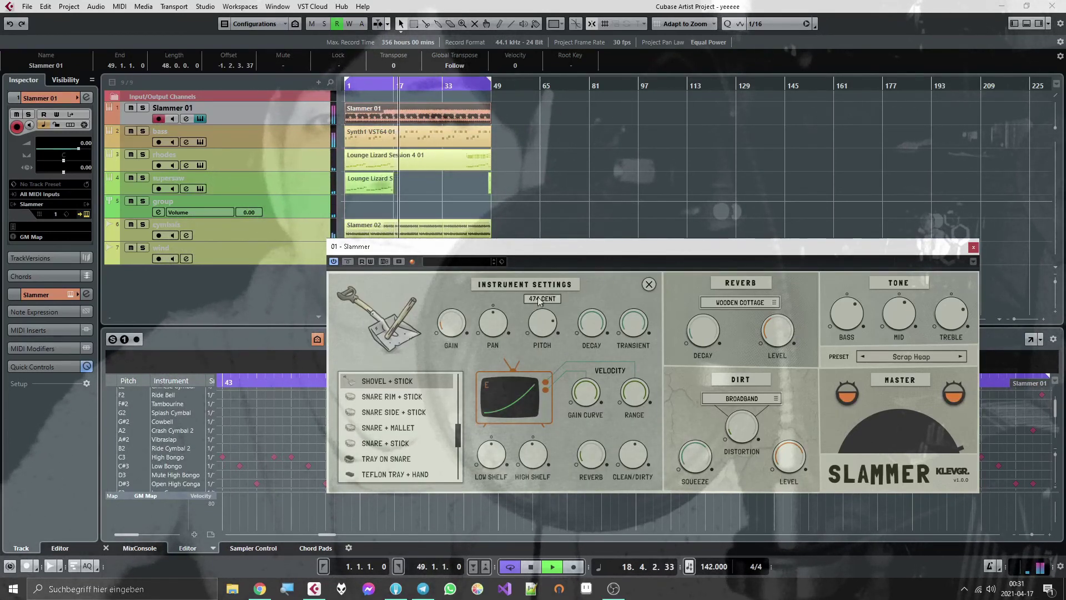
{"action": "left_click_drag", "start_coordinate": [537, 296], "coordinate": [549, 335]}
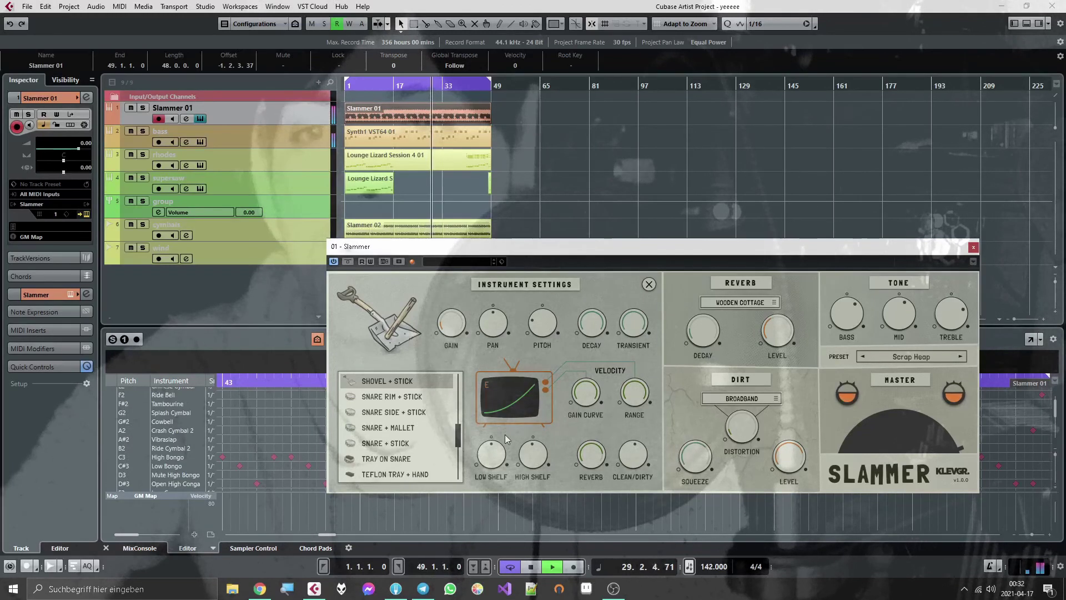
{"action": "mouse_move", "coordinate": [460, 325]}
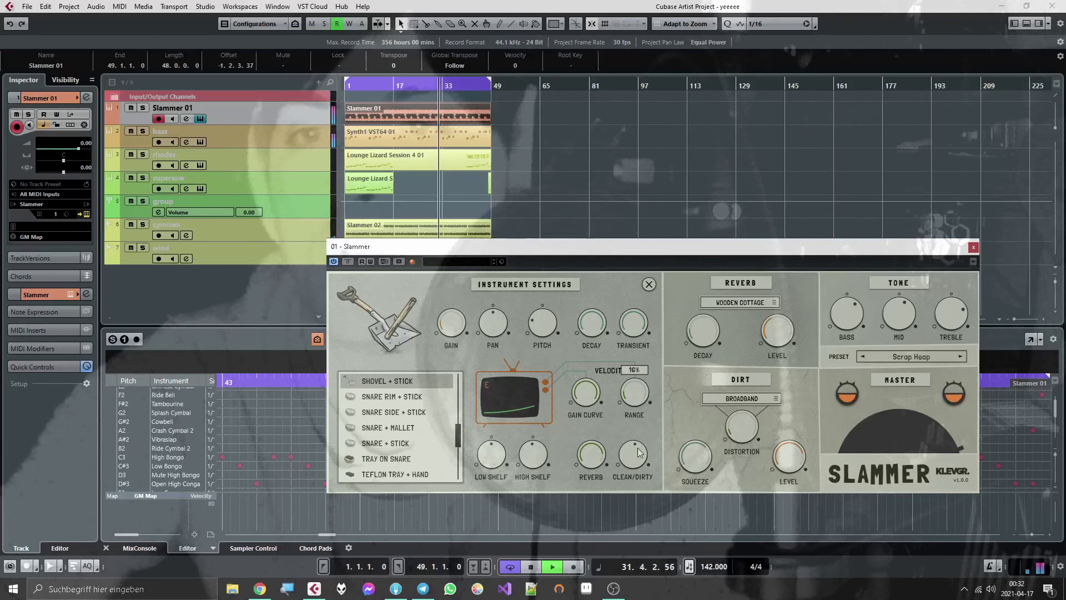
{"action": "left_click", "coordinate": [631, 168]}
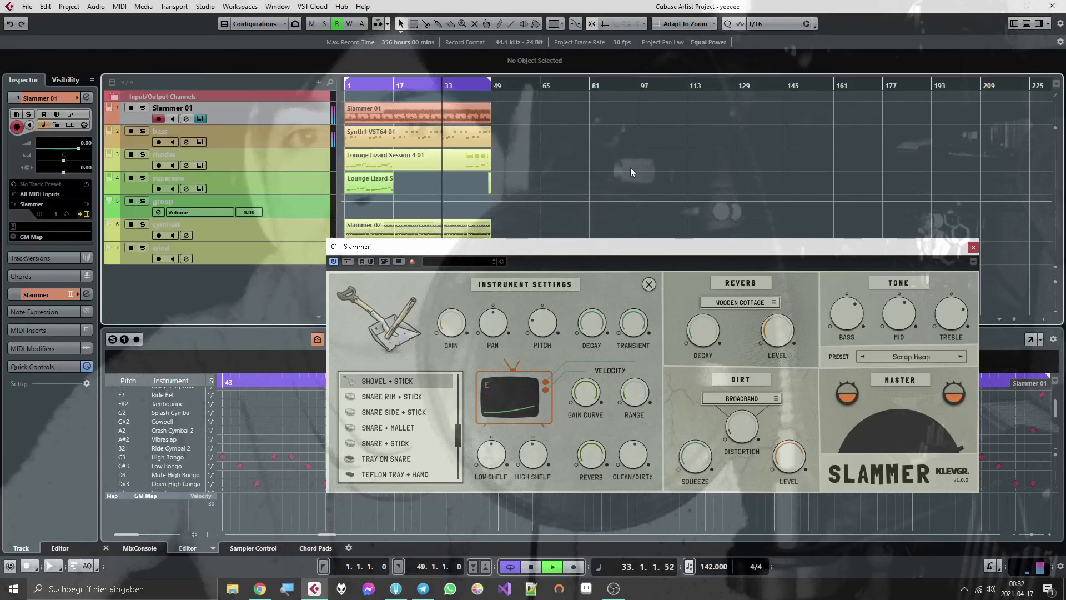
{"action": "left_click", "coordinate": [649, 284]}
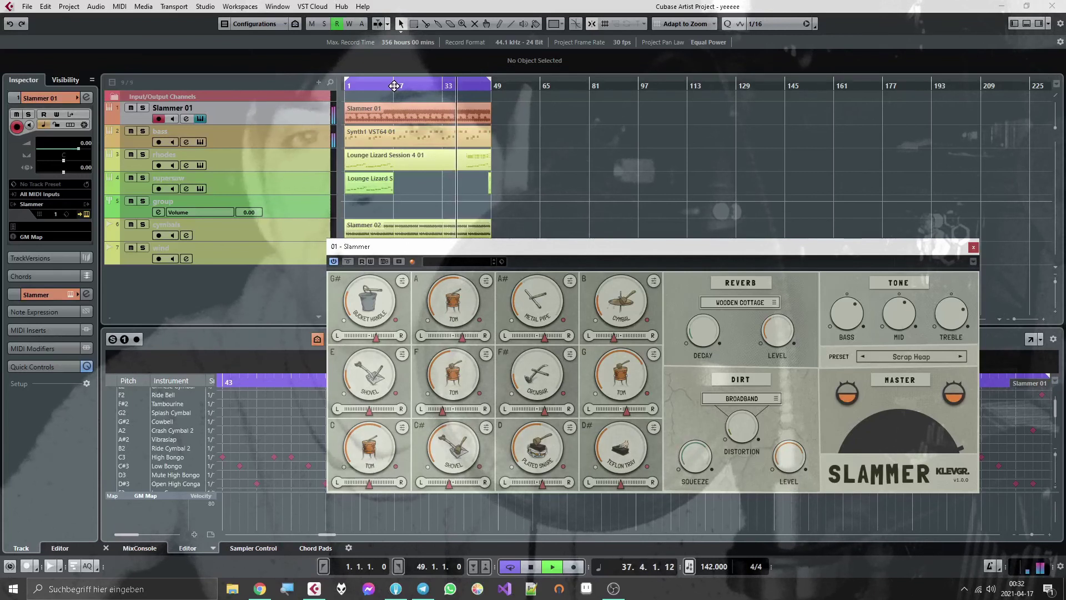
Stop playback, close the Slammer instrument, set the cursor to bar 17 and enlarge the drum editor there.
{"action": "key", "text": "space"}
{"action": "left_click", "coordinate": [973, 248]}
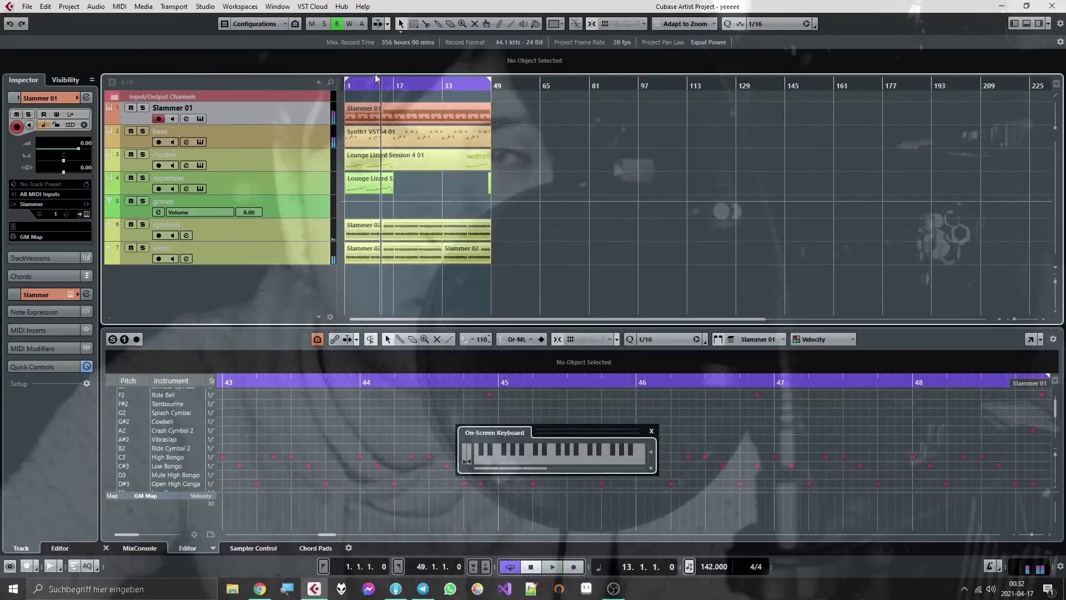
{"action": "left_click", "coordinate": [392, 85]}
{"action": "left_click", "coordinate": [392, 114]}
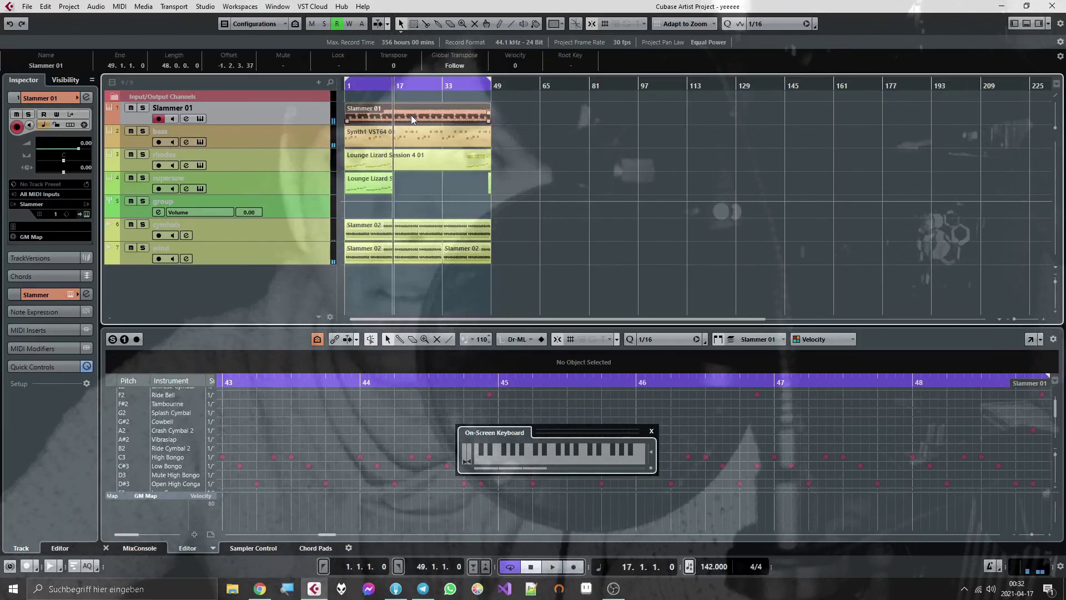
{"action": "left_click", "coordinate": [387, 412]}
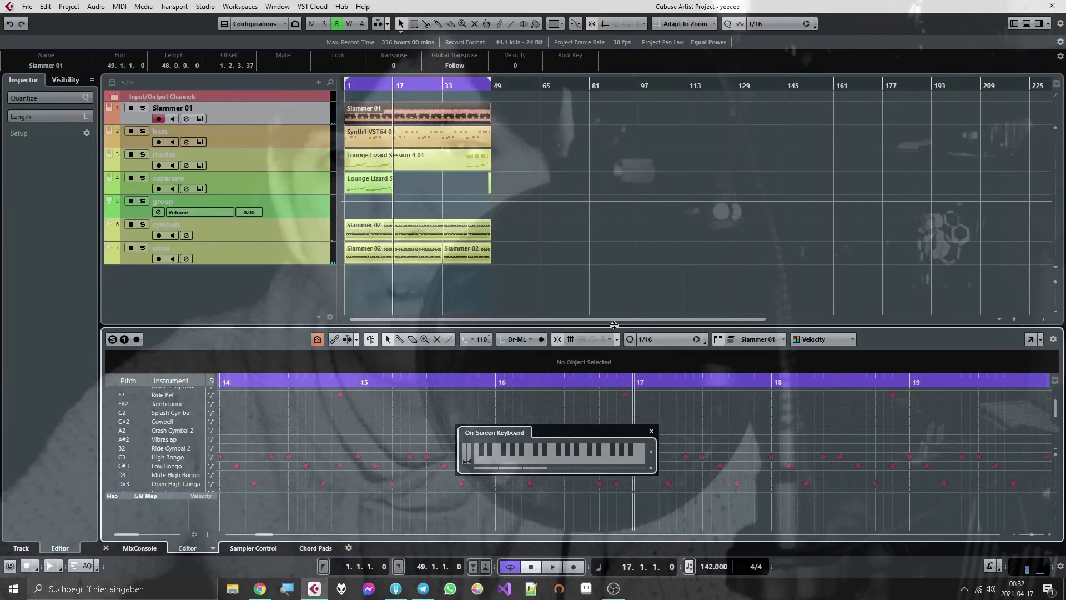
{"action": "left_click_drag", "start_coordinate": [612, 327], "coordinate": [617, 158]}
Try notes on several drum rows at bar 17 and keep a Low Conga (E3) note with velocity 79.
{"action": "right_click", "coordinate": [636, 293]}
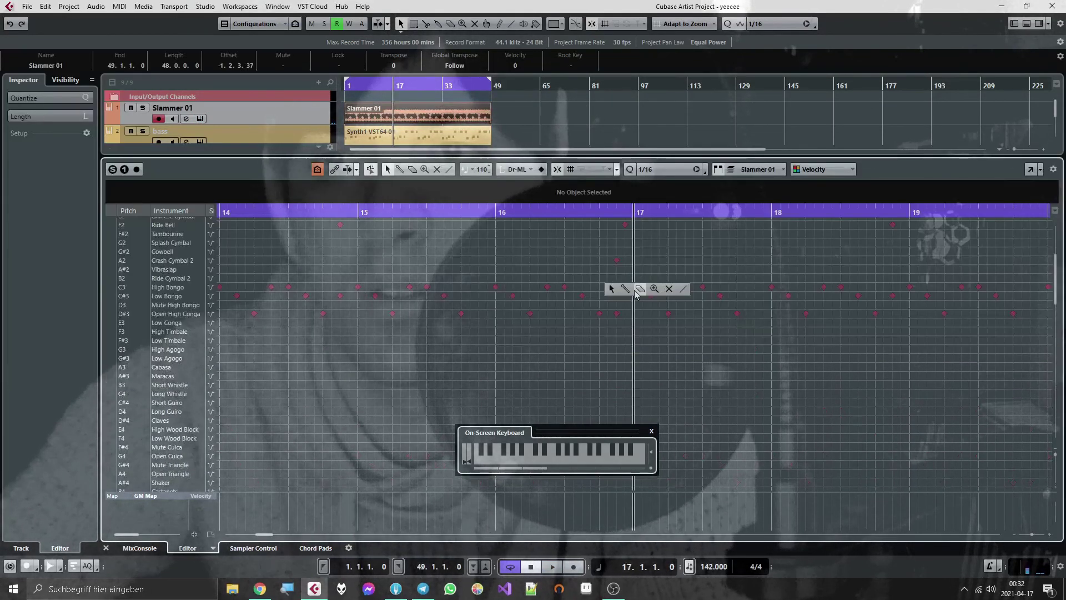
{"action": "left_click", "coordinate": [636, 251]}
{"action": "left_click", "coordinate": [637, 243]}
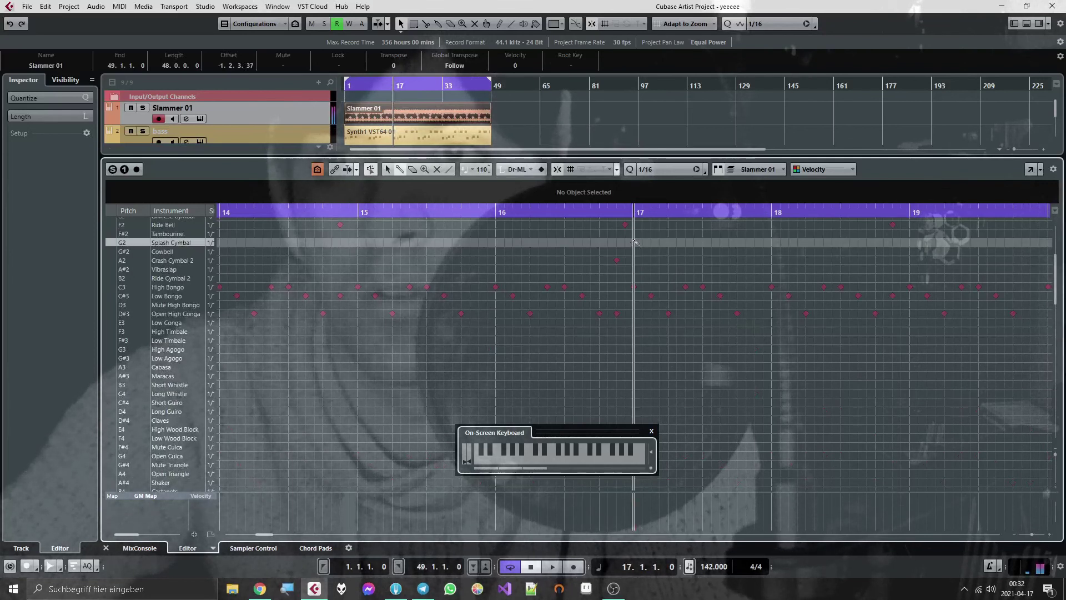
{"action": "left_click", "coordinate": [636, 234]}
{"action": "left_click", "coordinate": [635, 269]}
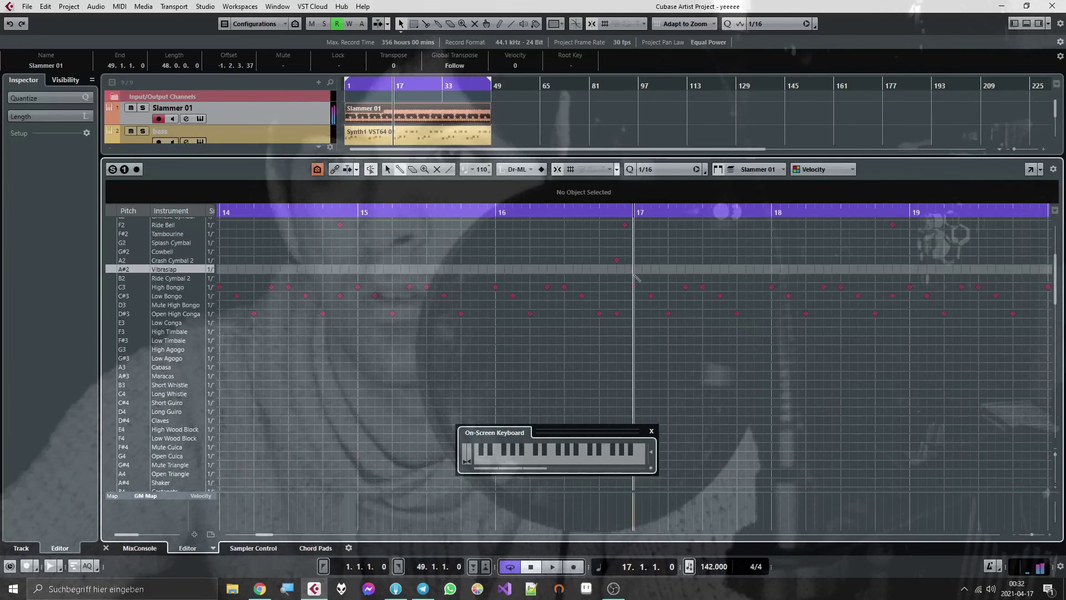
{"action": "left_click", "coordinate": [634, 278]}
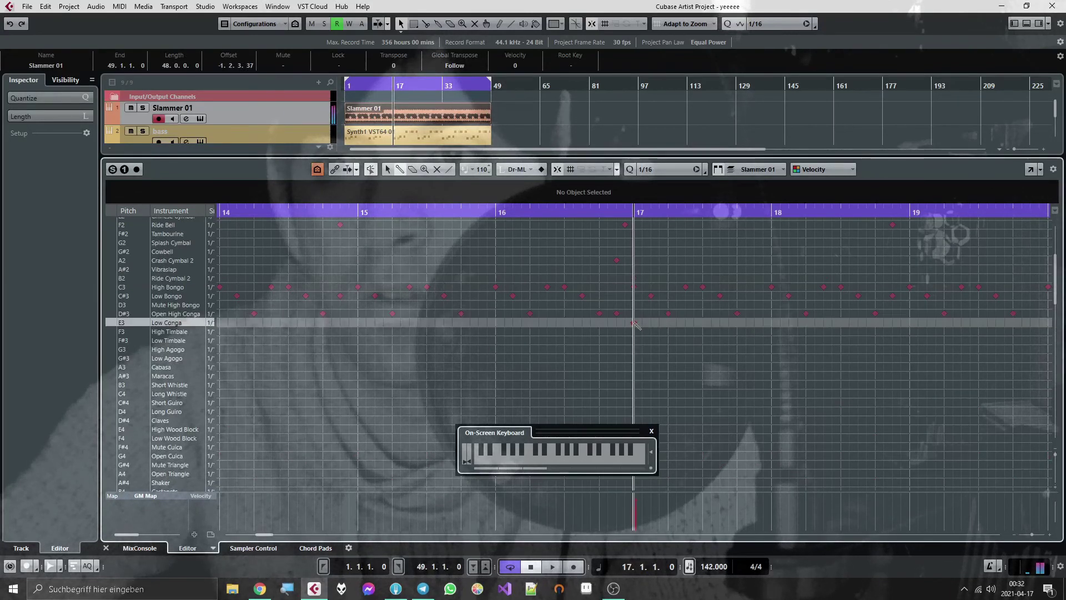
{"action": "left_click", "coordinate": [637, 331]}
{"action": "left_click", "coordinate": [635, 322]}
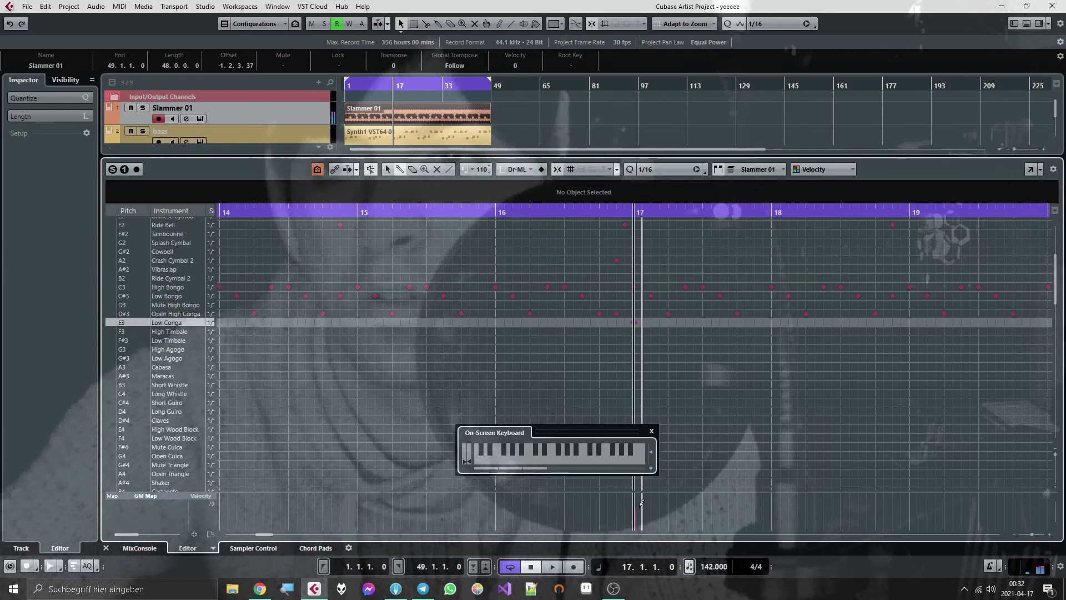
Move the Low Conga note to 17.1.3, add another at 17.1.4 with velocity 51, and audition the result.
{"action": "key", "text": "space"}
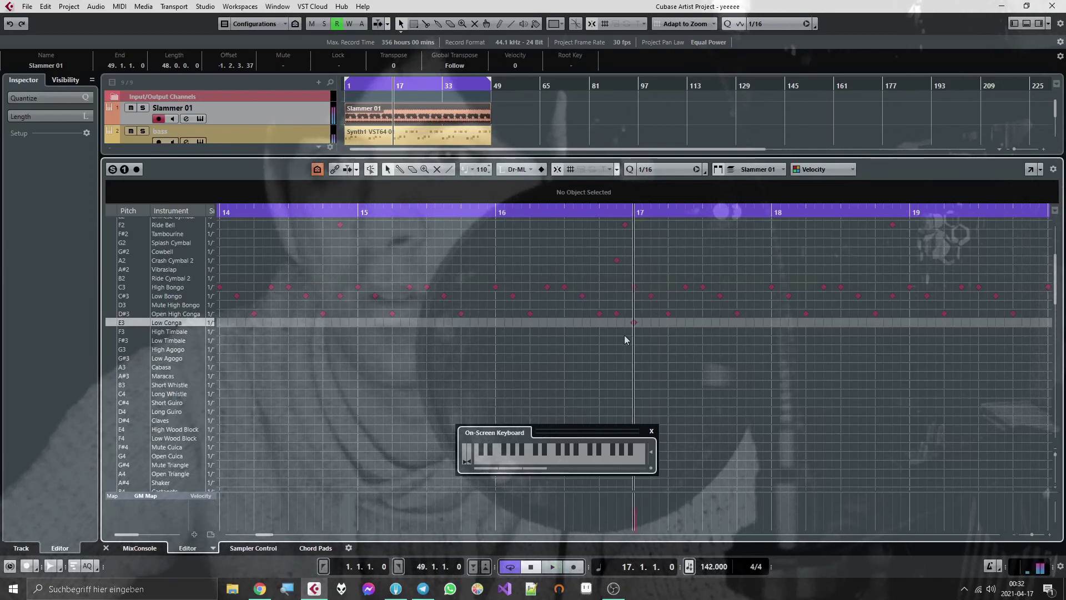
{"action": "left_click_drag", "start_coordinate": [633, 323], "coordinate": [651, 323]}
{"action": "key", "text": "space"}
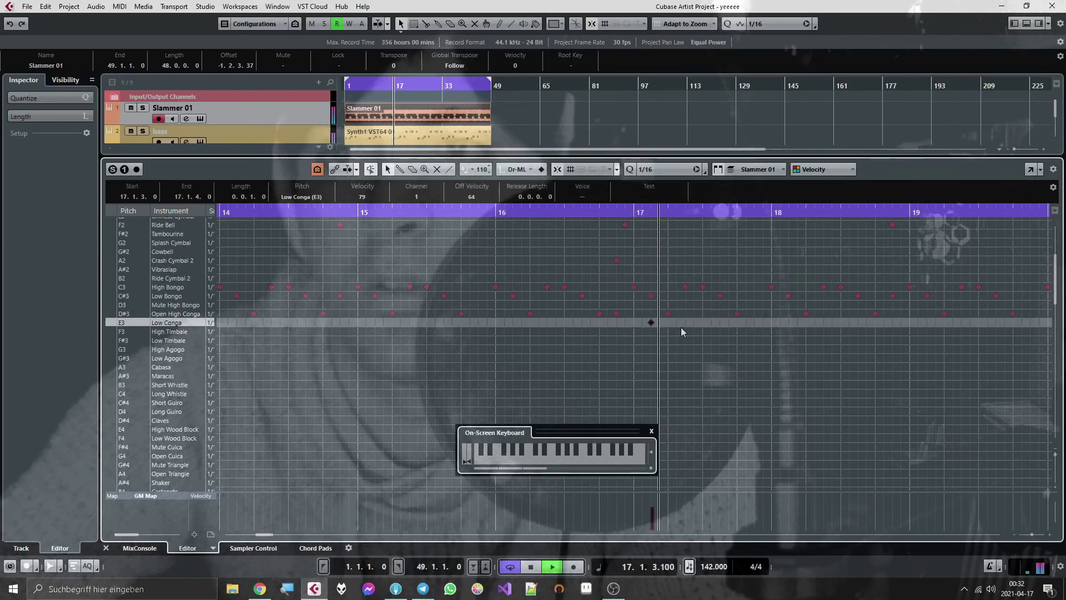
{"action": "scroll", "coordinate": [656, 325], "scroll_direction": "up", "scroll_amount": 3}
{"action": "left_click", "coordinate": [656, 322]}
{"action": "key", "text": "space"}
{"action": "key", "text": "space"}
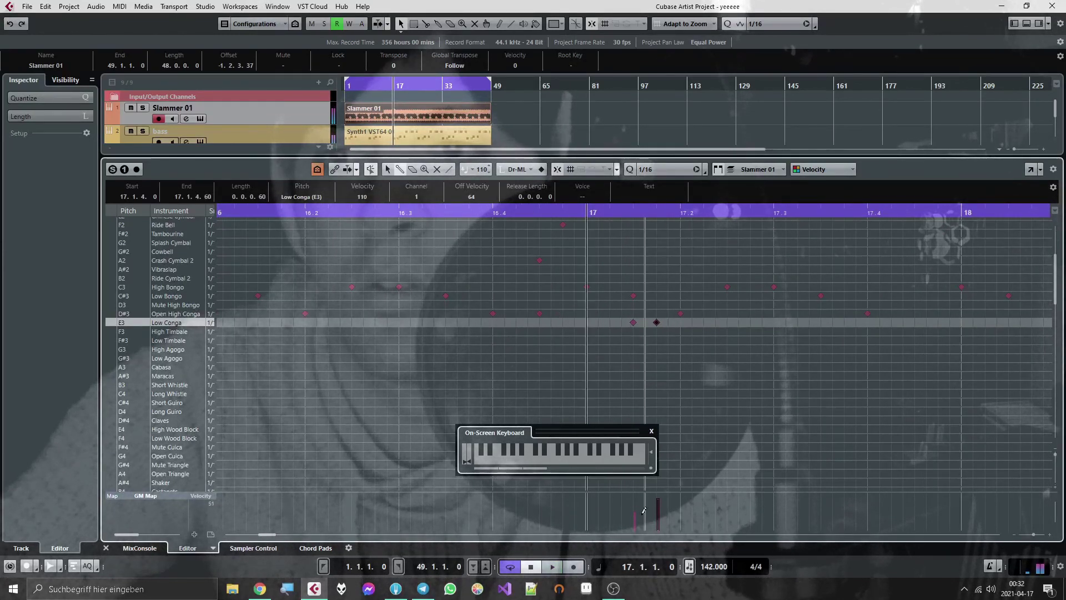
{"action": "key", "text": "space"}
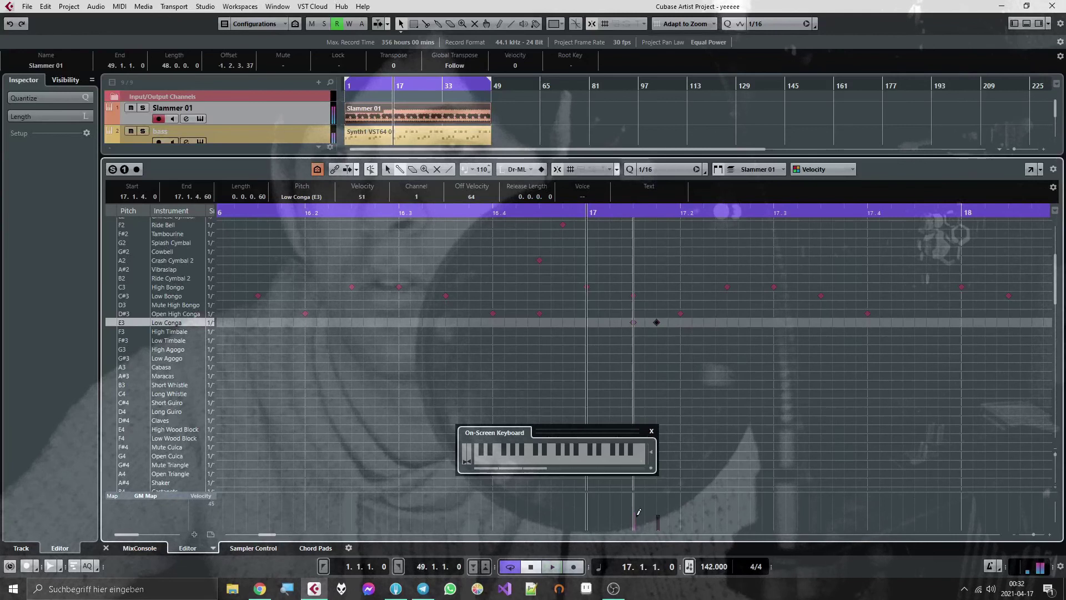
{"action": "key", "text": "space"}
Add Low Conga notes at 17.2.1 with velocity 79, at 17.2.3 with a lowered velocity, and at 17.3.1 with velocity 89.
{"action": "left_click", "coordinate": [680, 322]}
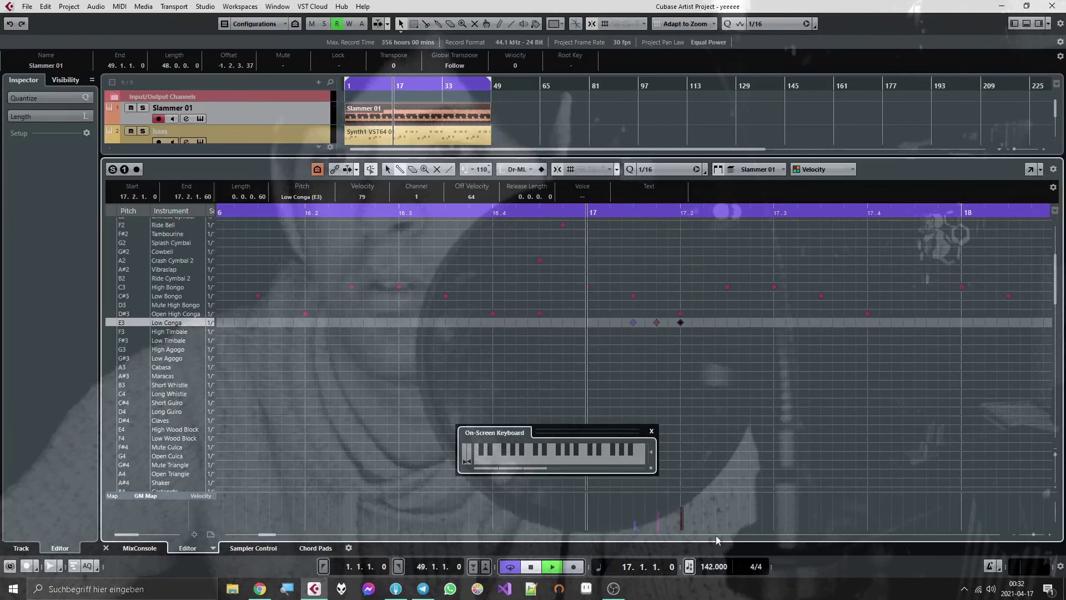
{"action": "key", "text": "space"}
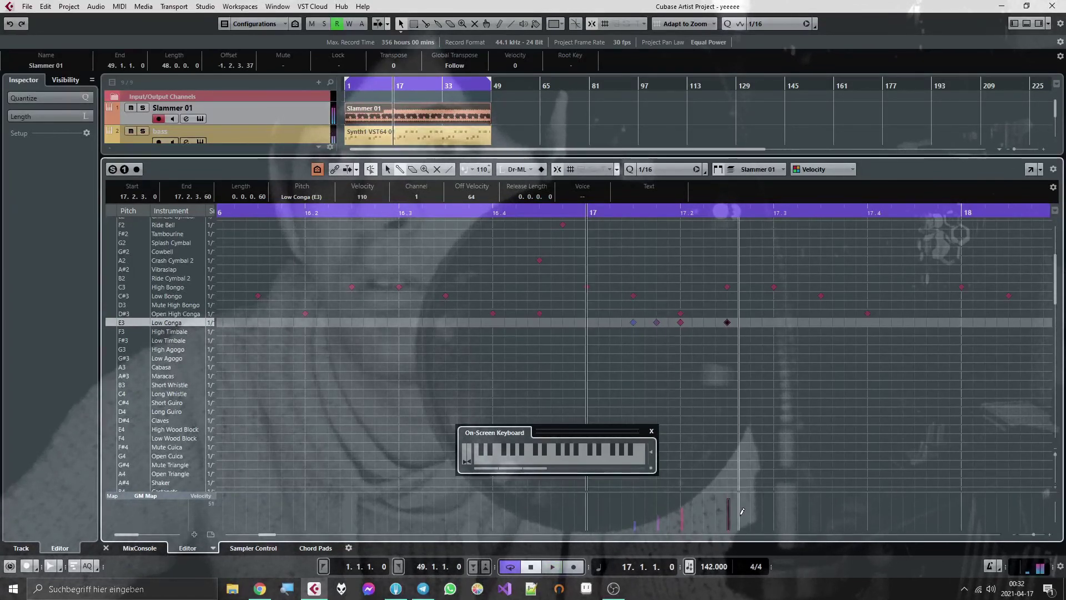
{"action": "key", "text": "space"}
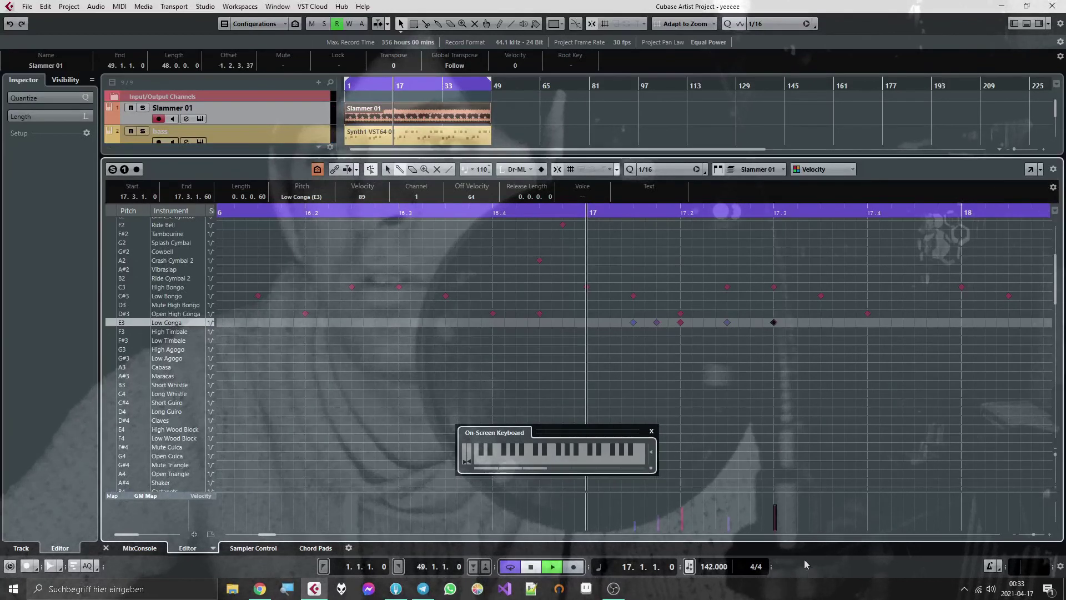
{"action": "key", "text": "space"}
Close the on-screen keyboard, copy the last three Low Conga notes of bar 17 to bar 18, and play them.
{"action": "left_click_drag", "start_coordinate": [675, 347], "coordinate": [811, 328]}
{"action": "left_click", "coordinate": [964, 212]}
{"action": "left_click", "coordinate": [651, 432]}
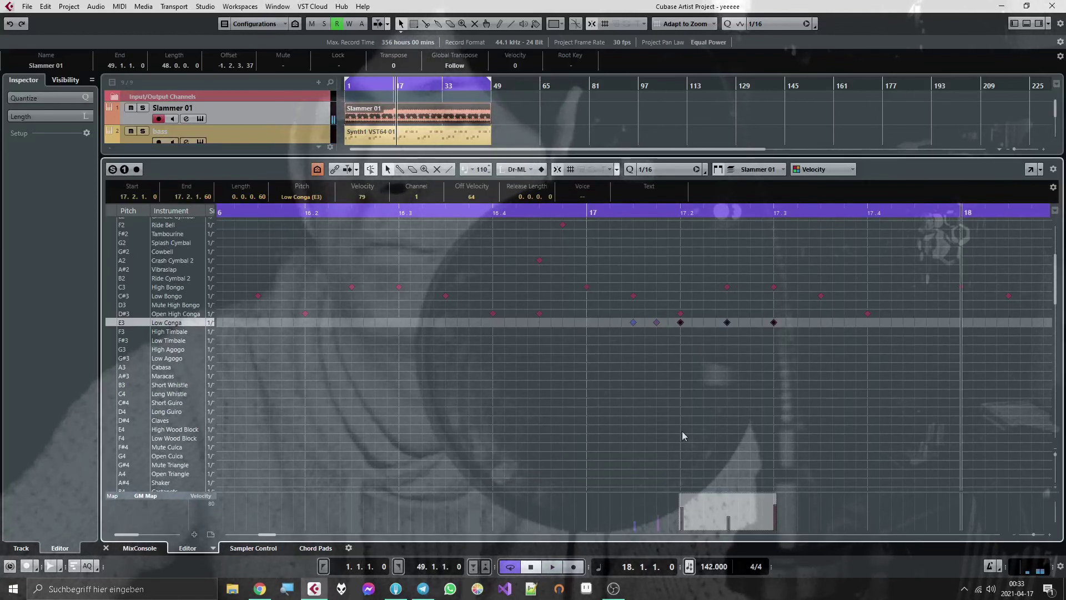
{"action": "key", "text": "ctrl+c"}
{"action": "key", "text": "ctrl+v"}
{"action": "scroll", "coordinate": [589, 380], "scroll_direction": "down", "scroll_amount": 3}
{"action": "key", "text": "space"}
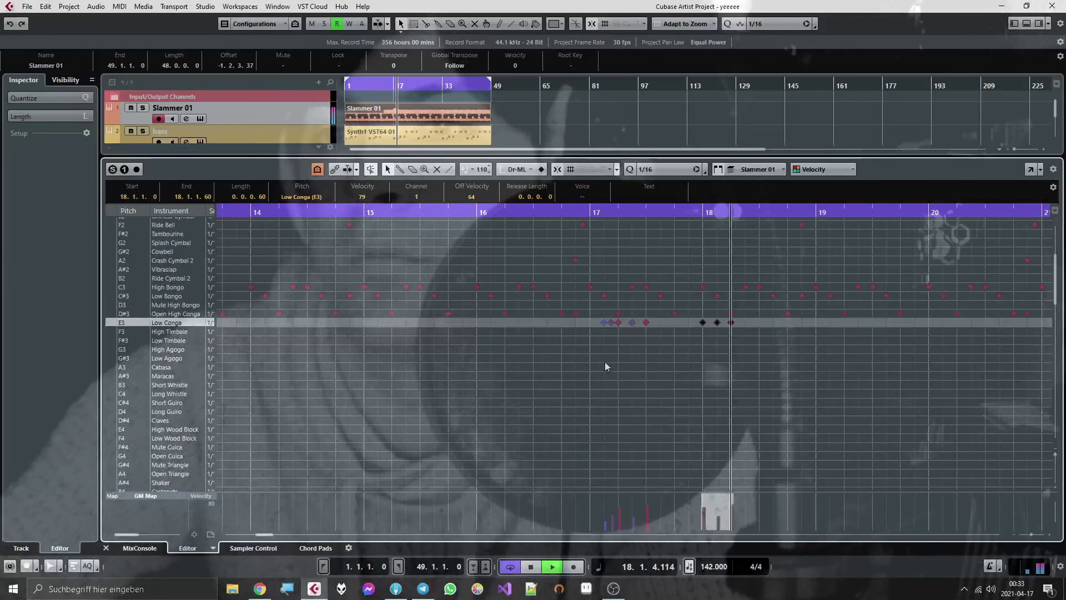
Select all the Low Conga notes in bars 17 and 18 and paste a copy of them at 18.3.1.
{"action": "left_click", "coordinate": [605, 362]}
{"action": "left_click_drag", "start_coordinate": [589, 344], "coordinate": [777, 318]}
{"action": "key", "text": "space"}
{"action": "left_click", "coordinate": [764, 212]}
{"action": "key", "text": "ctrl+v"}
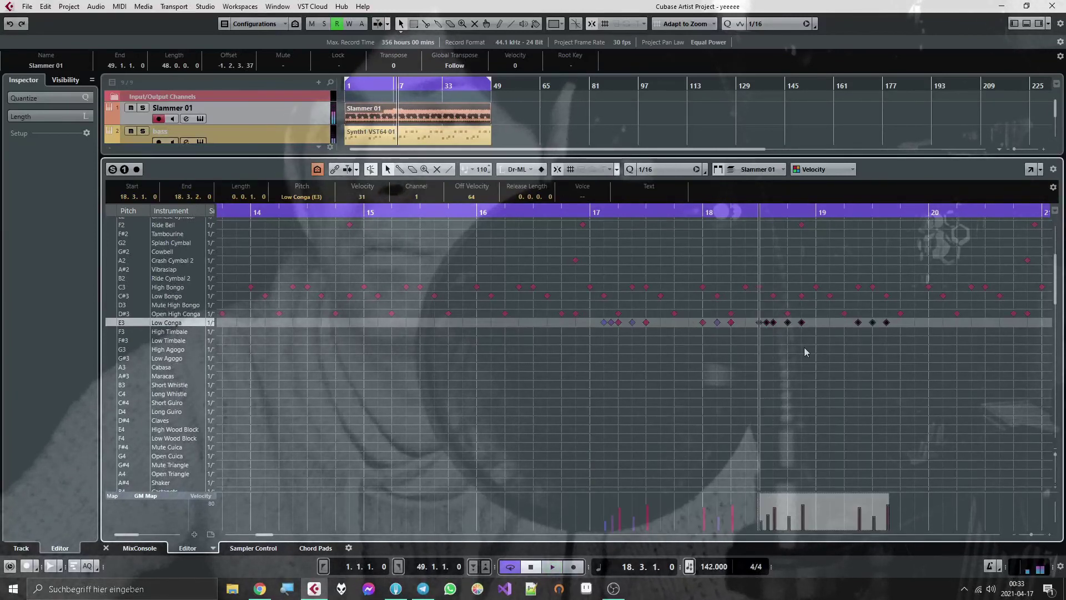
Delete the pasted Low Conga notes from 18.4.3 onward and set the velocity of the note at 18.3.1 to 95.
{"action": "key", "text": "space"}
{"action": "key", "text": "space"}
{"action": "key", "text": "Delete"}
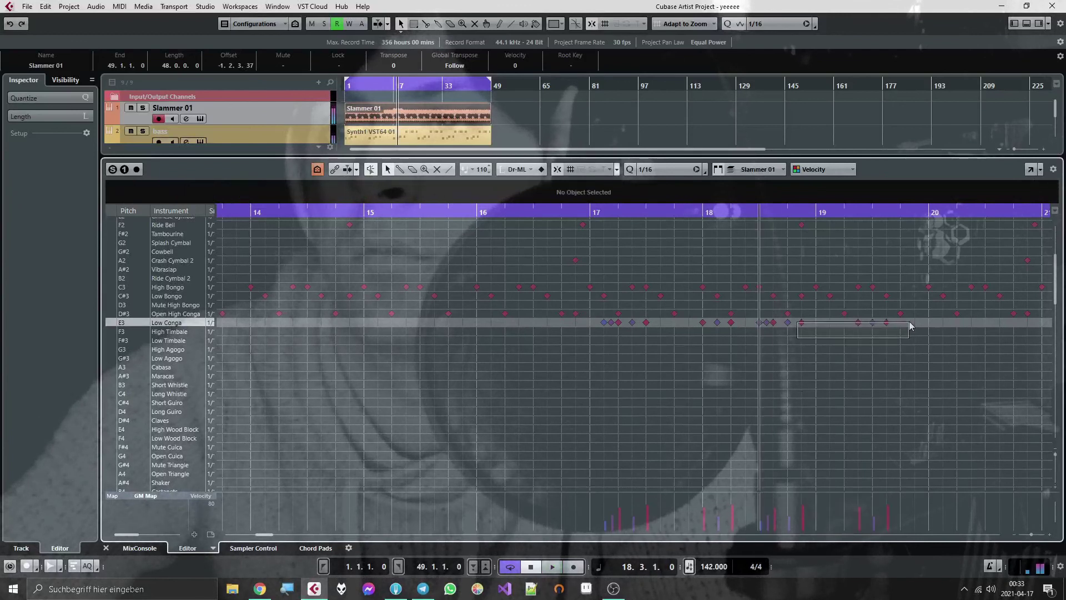
{"action": "key", "text": "space"}
{"action": "key", "text": "space"}
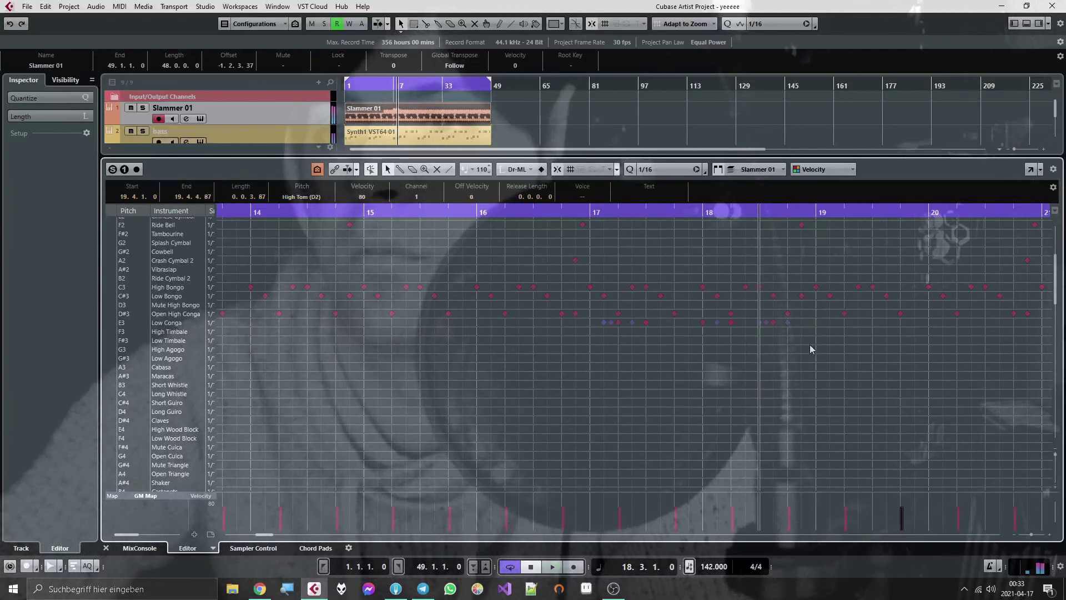
{"action": "left_click", "coordinate": [759, 323]}
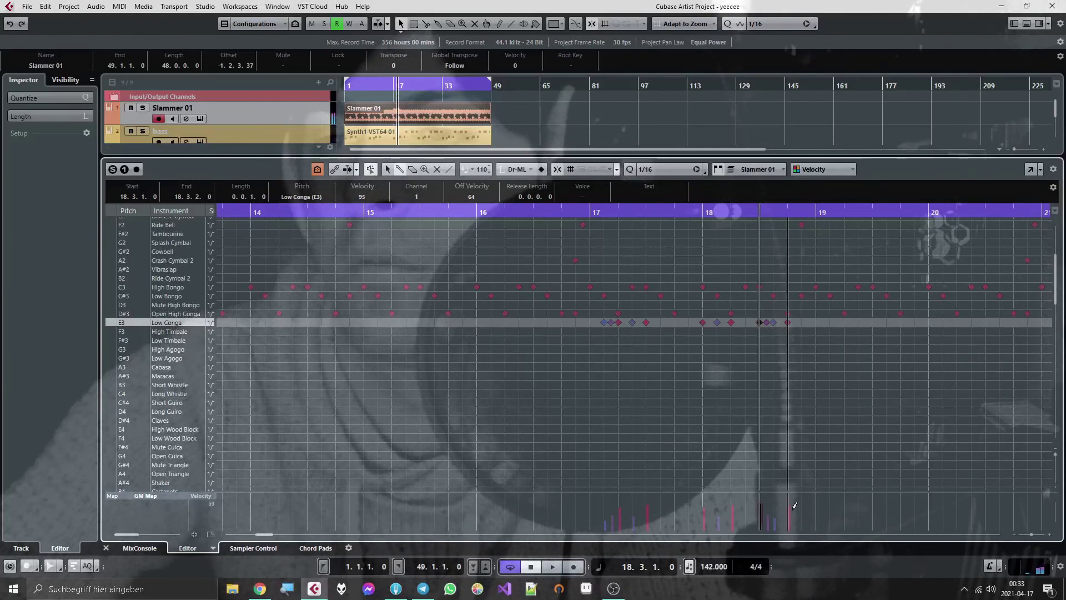
{"action": "left_click", "coordinate": [747, 395]}
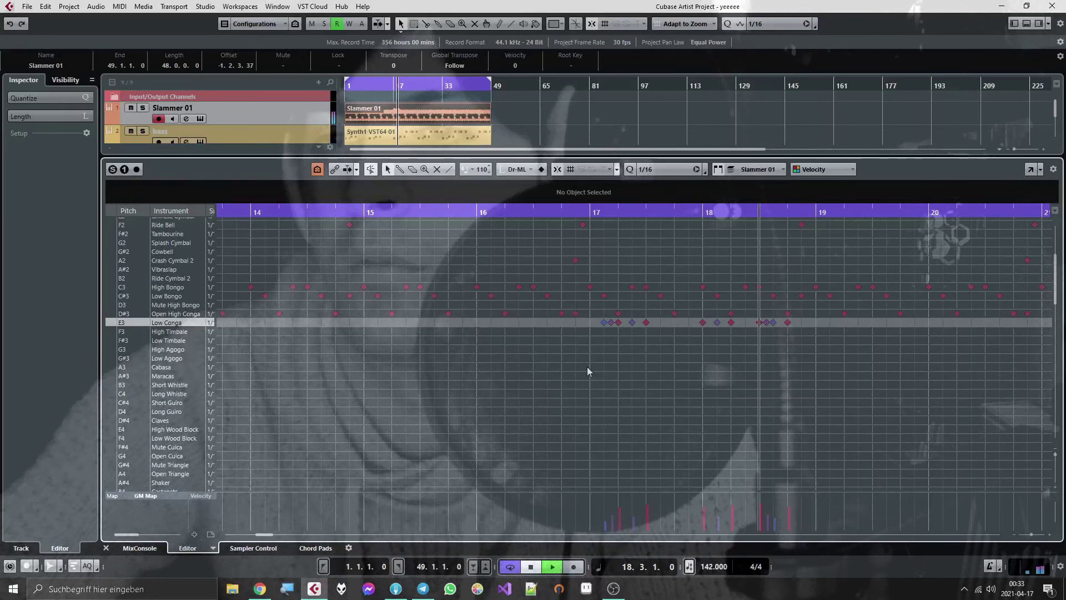
Select all Low Conga notes in bars 17 and 18, duplicate them into bars 19 and 20, and play the result.
{"action": "left_click_drag", "start_coordinate": [583, 360], "coordinate": [864, 320]}
{"action": "left_click_drag", "start_coordinate": [822, 214], "coordinate": [827, 222]}
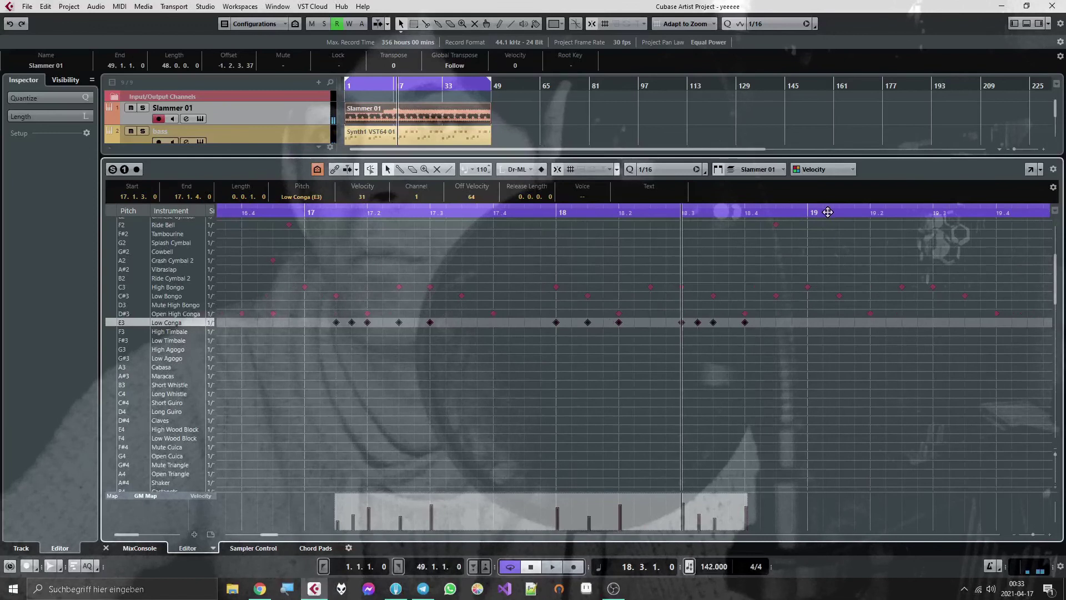
{"action": "key", "text": "ctrl+d"}
{"action": "key", "text": "space"}
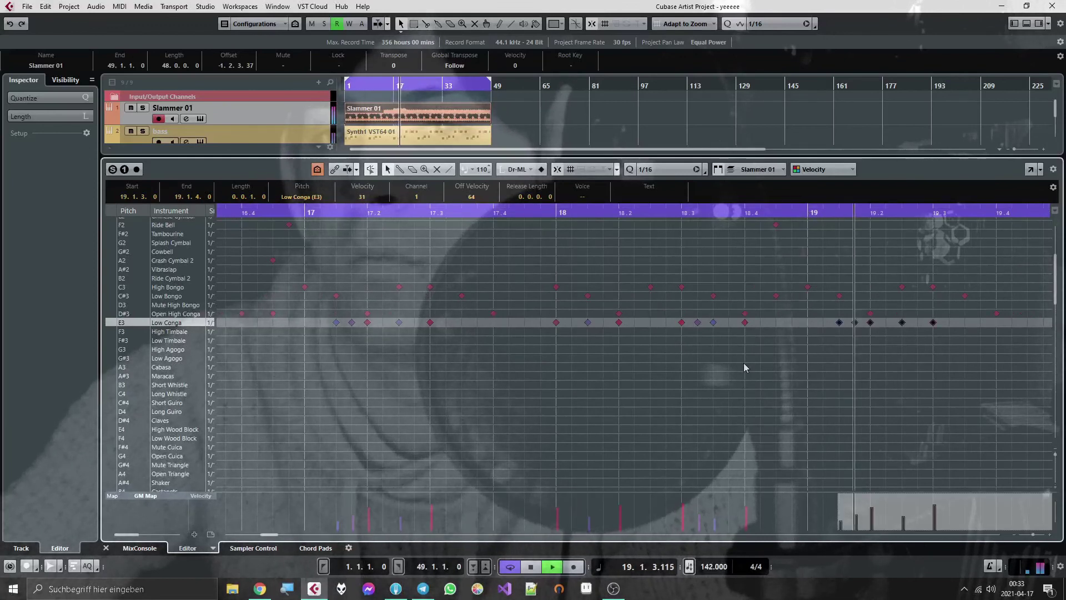
Copy the Low Conga notes of bars 17 to 20 to bar 21 and play from there.
{"action": "key", "text": "g"}
{"action": "key", "text": "g"}
{"action": "key", "text": "g"}
{"action": "left_click_drag", "start_coordinate": [598, 354], "coordinate": [908, 325]}
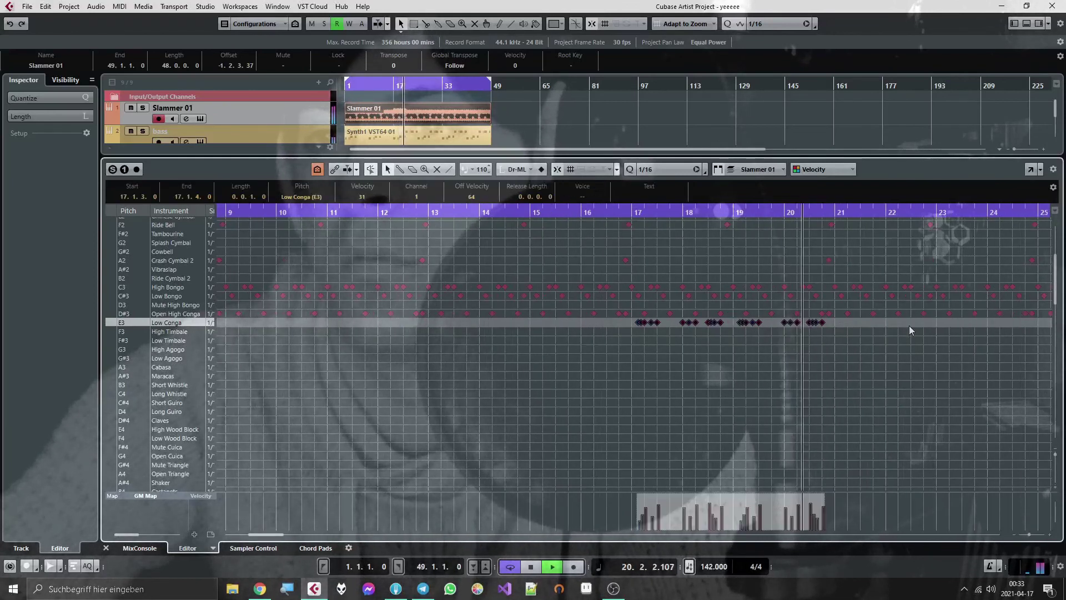
{"action": "key", "text": "space"}
{"action": "key", "text": "h"}
{"action": "key", "text": "h"}
{"action": "key", "text": "h"}
{"action": "left_click", "coordinate": [835, 211]}
{"action": "key", "text": "ctrl+v"}
{"action": "key", "text": "space"}
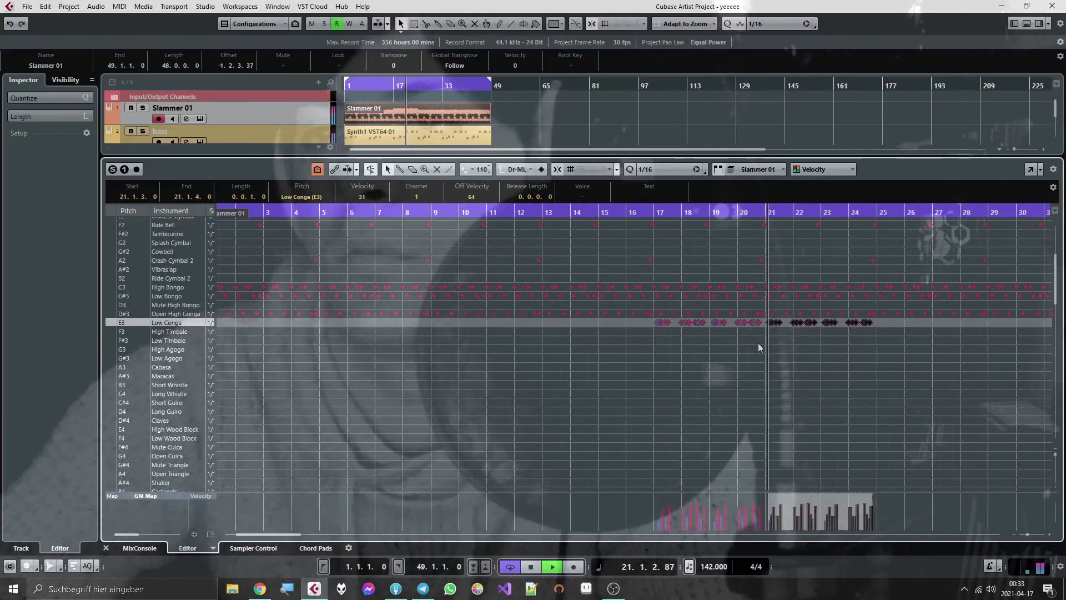
Select the Low Conga notes of bars 17 to 24 and duplicate them into bars 25 to 32.
{"action": "left_click", "coordinate": [757, 342]}
{"action": "key", "text": "g"}
{"action": "key", "text": "g"}
{"action": "key", "text": "g"}
{"action": "key", "text": "g"}
{"action": "key", "text": "g"}
{"action": "key", "text": "g"}
{"action": "left_click_drag", "start_coordinate": [558, 319], "coordinate": [559, 320]}
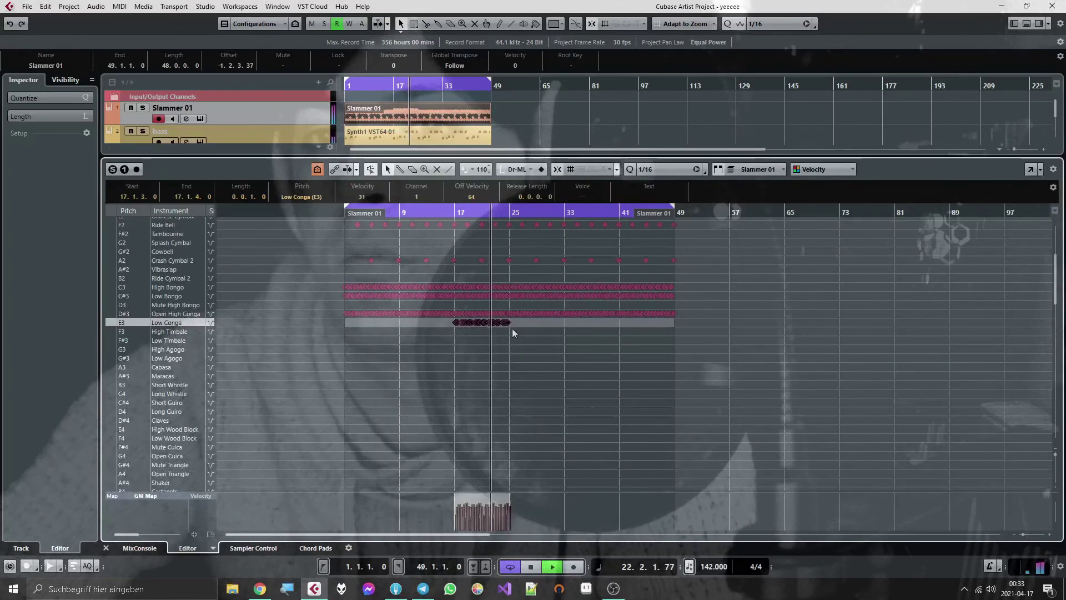
{"action": "right_click", "coordinate": [517, 332]}
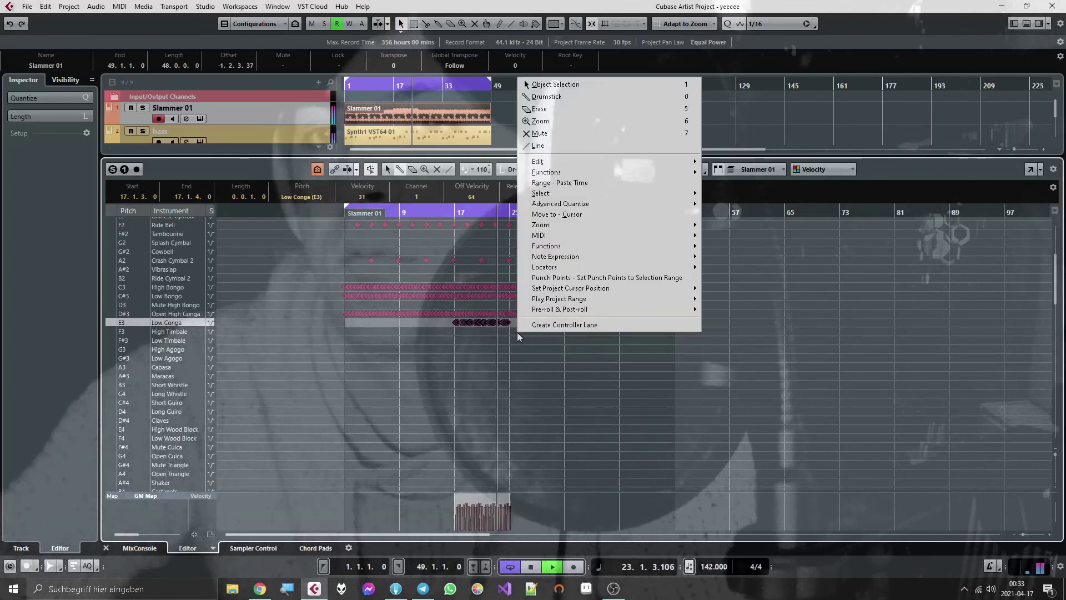
{"action": "left_click", "coordinate": [555, 84]}
{"action": "key", "text": "h"}
{"action": "key", "text": "h"}
{"action": "key", "text": "h"}
{"action": "key", "text": "h"}
{"action": "key", "text": "h"}
{"action": "key", "text": "h"}
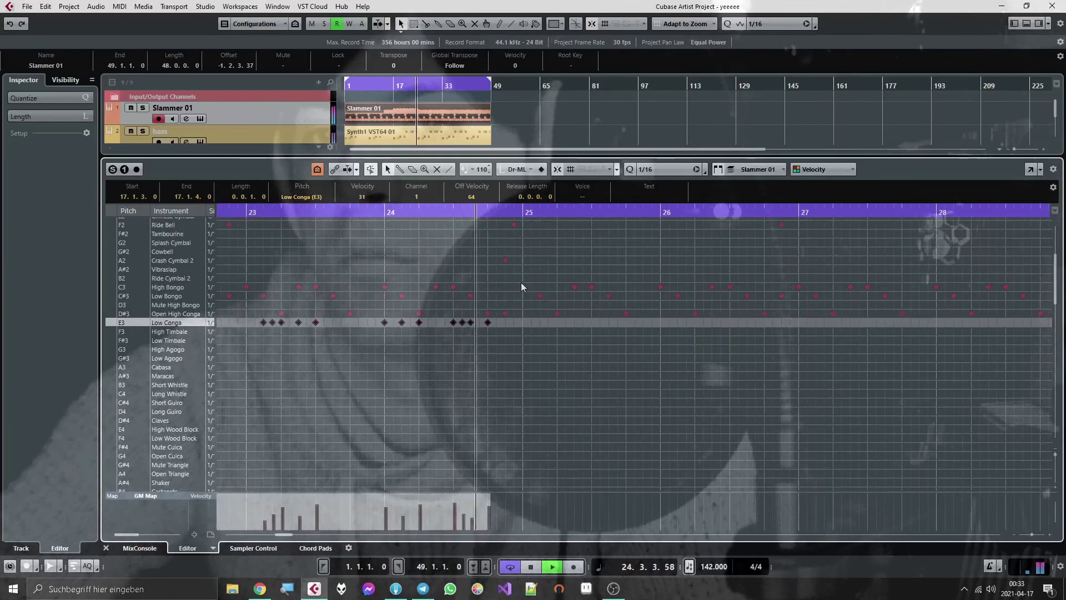
{"action": "key", "text": "h"}
{"action": "key", "text": "h"}
{"action": "key", "text": "h"}
Select the Low Conga notes of bars 17 to 32, duplicate them from bar 33 onward, and play the result.
{"action": "key", "text": "g"}
{"action": "key", "text": "g"}
{"action": "key", "text": "g"}
{"action": "key", "text": "g"}
{"action": "key", "text": "g"}
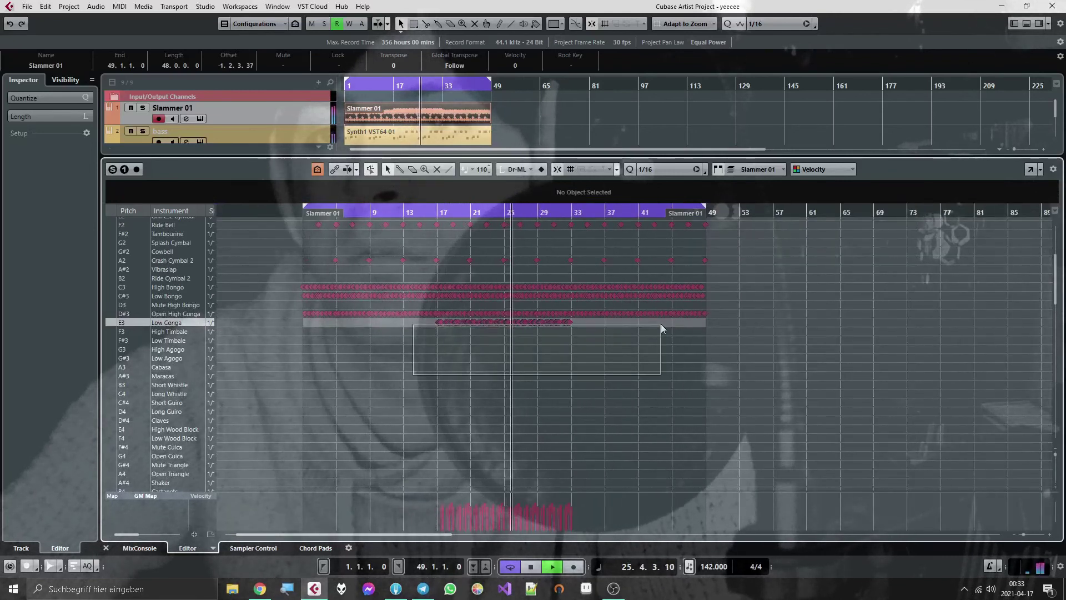
{"action": "left_click_drag", "start_coordinate": [432, 331], "coordinate": [614, 322]}
{"action": "scroll", "coordinate": [588, 328], "scroll_direction": "up", "scroll_amount": 6}
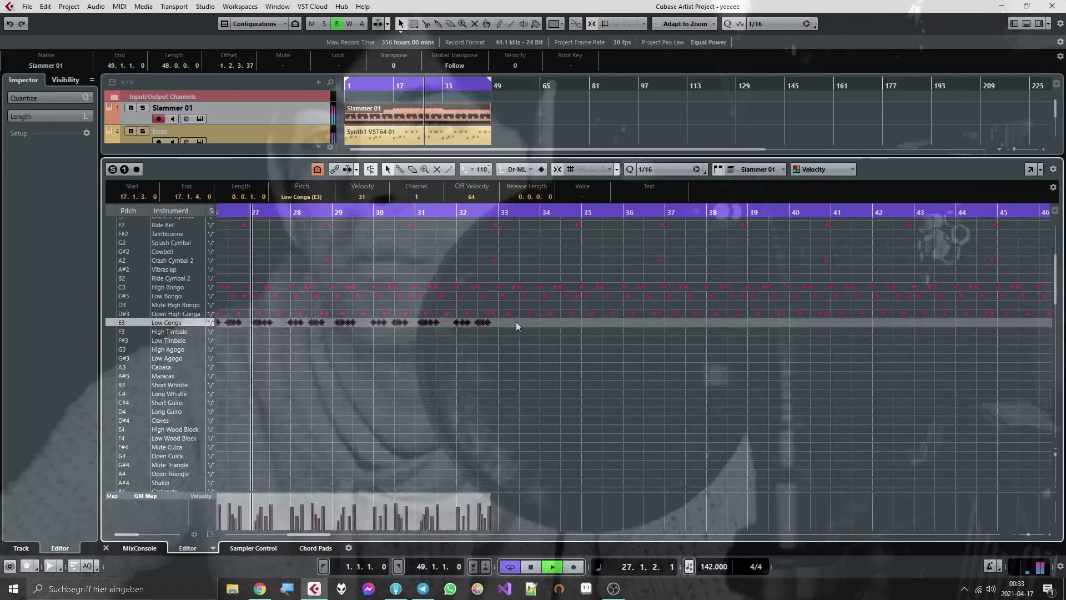
{"action": "key", "text": "ctrl+d"}
{"action": "key", "text": "space"}
Shrink the drum editor to reveal all project tracks and set the left locator to bar 17.
{"action": "left_click", "coordinate": [725, 309]}
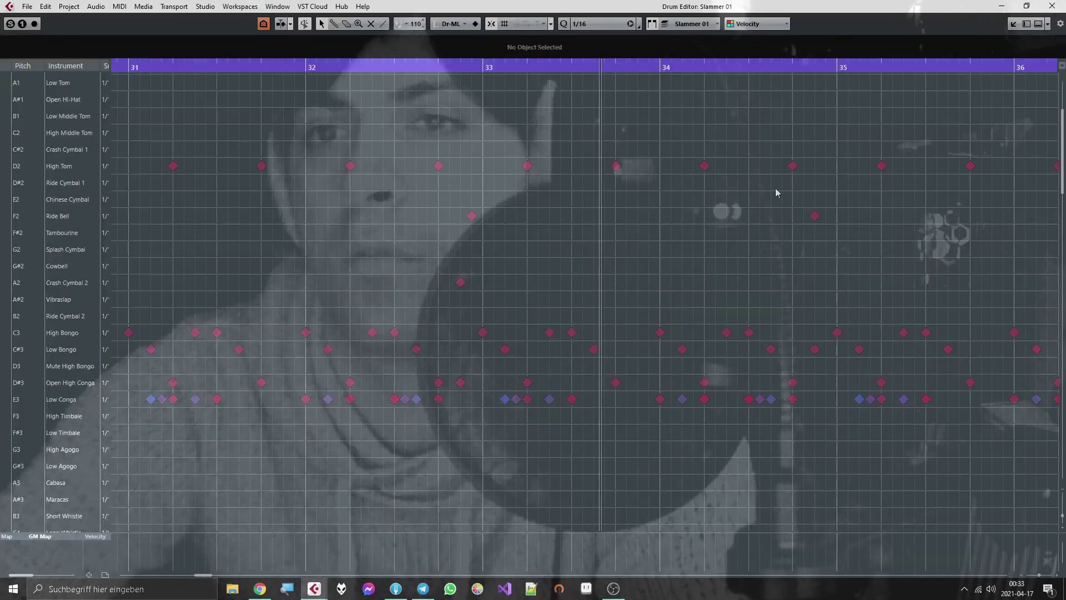
{"action": "scroll", "coordinate": [587, 230], "scroll_direction": "right", "scroll_amount": 2}
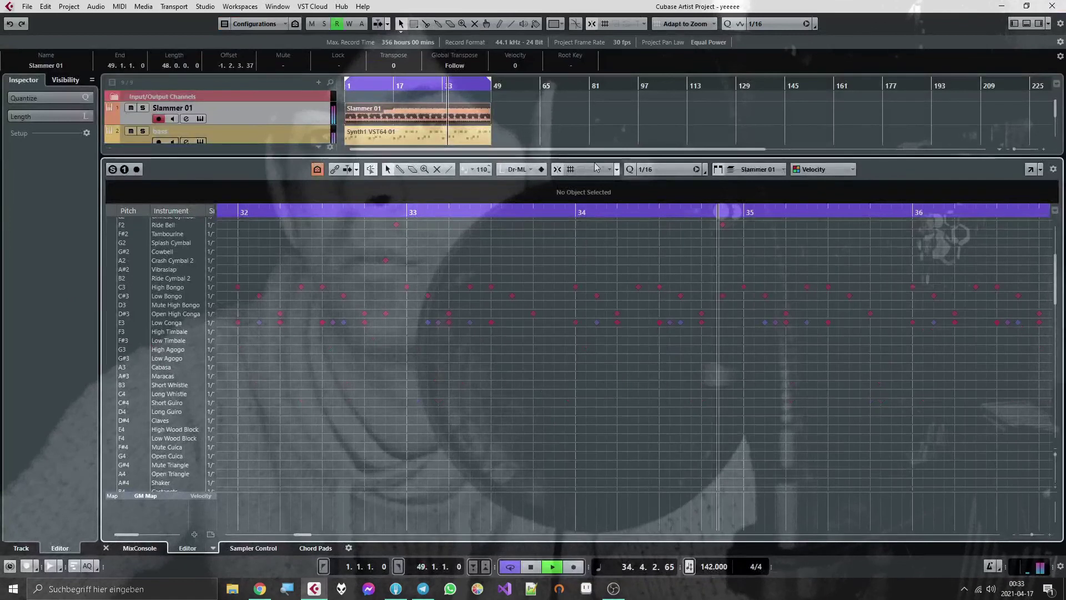
{"action": "left_click_drag", "start_coordinate": [610, 156], "coordinate": [616, 534]}
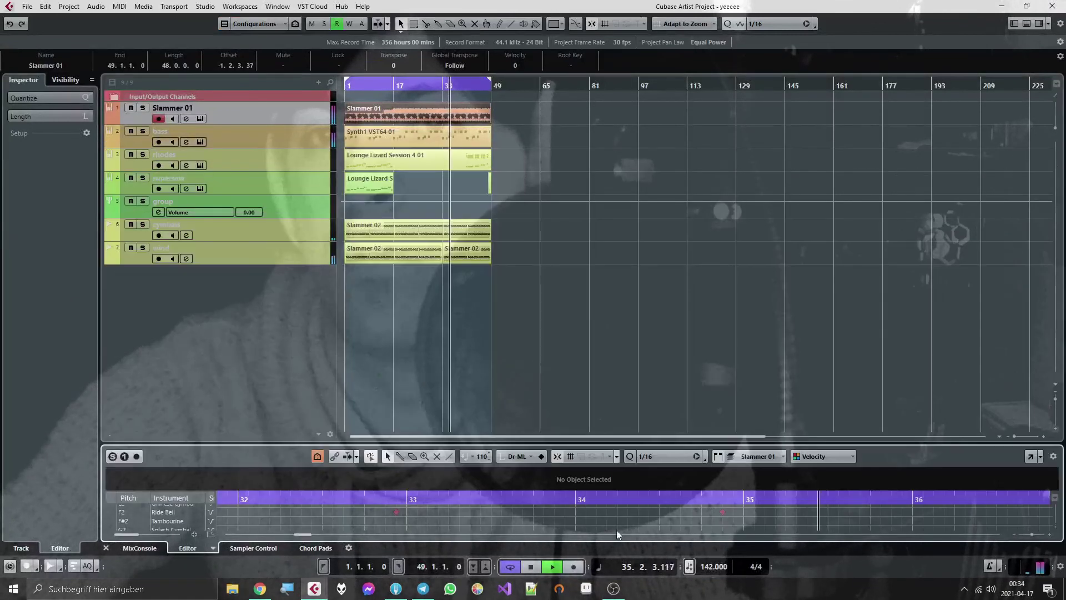
{"action": "left_click", "coordinate": [397, 85], "text": "ctrl"}
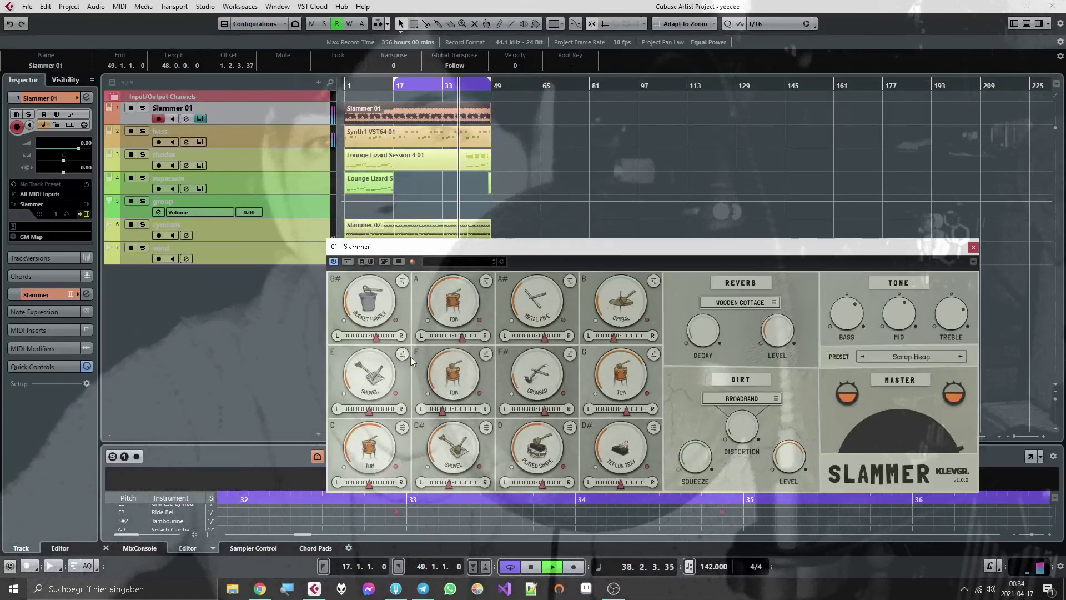
Adjust the pitch and gain of Slammer's E shovel sound during playback, and close the instrument window.
{"action": "left_click", "coordinate": [410, 356]}
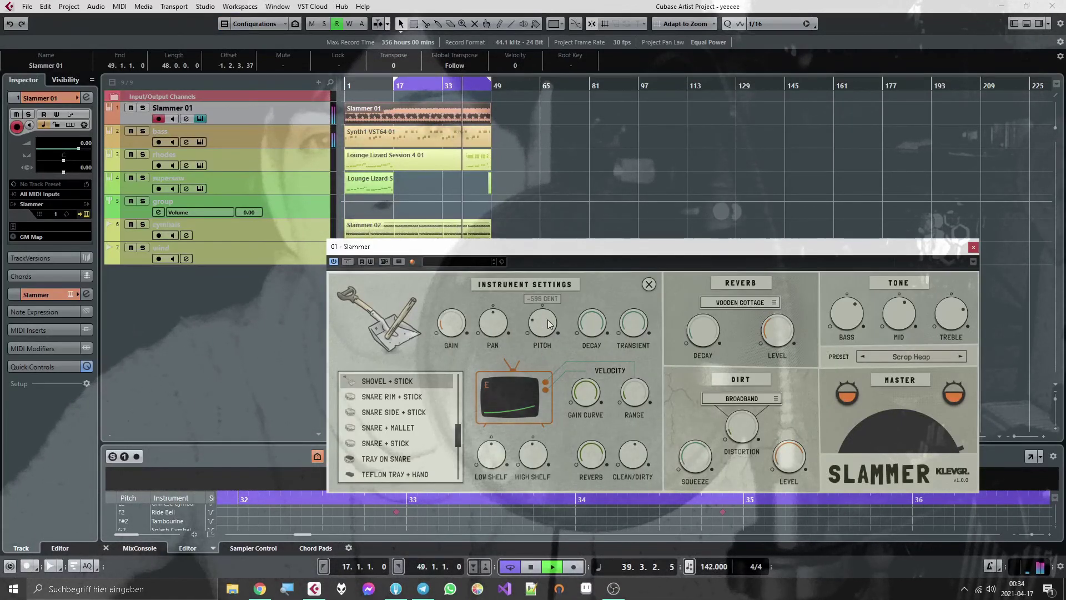
{"action": "left_click_drag", "start_coordinate": [555, 287], "coordinate": [562, 255]}
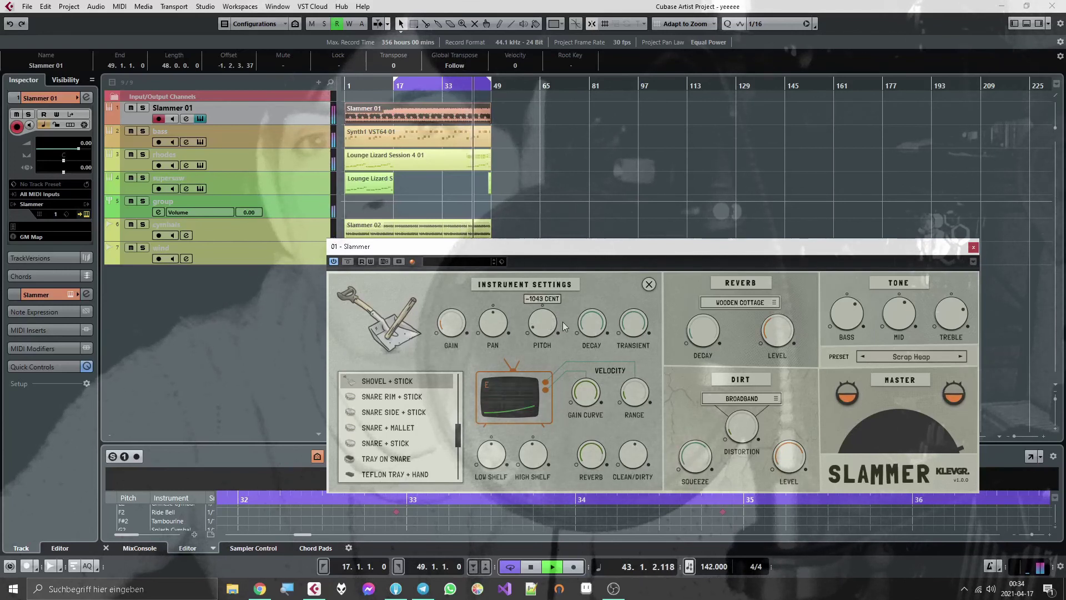
{"action": "left_click_drag", "start_coordinate": [562, 308], "coordinate": [562, 311]}
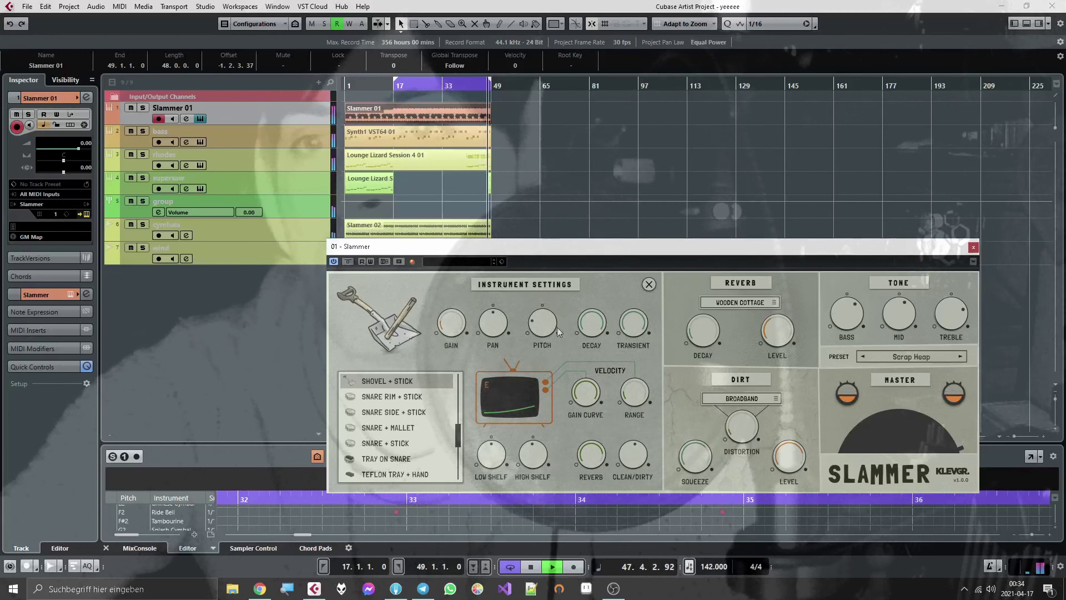
{"action": "left_click_drag", "start_coordinate": [451, 333], "coordinate": [449, 335]}
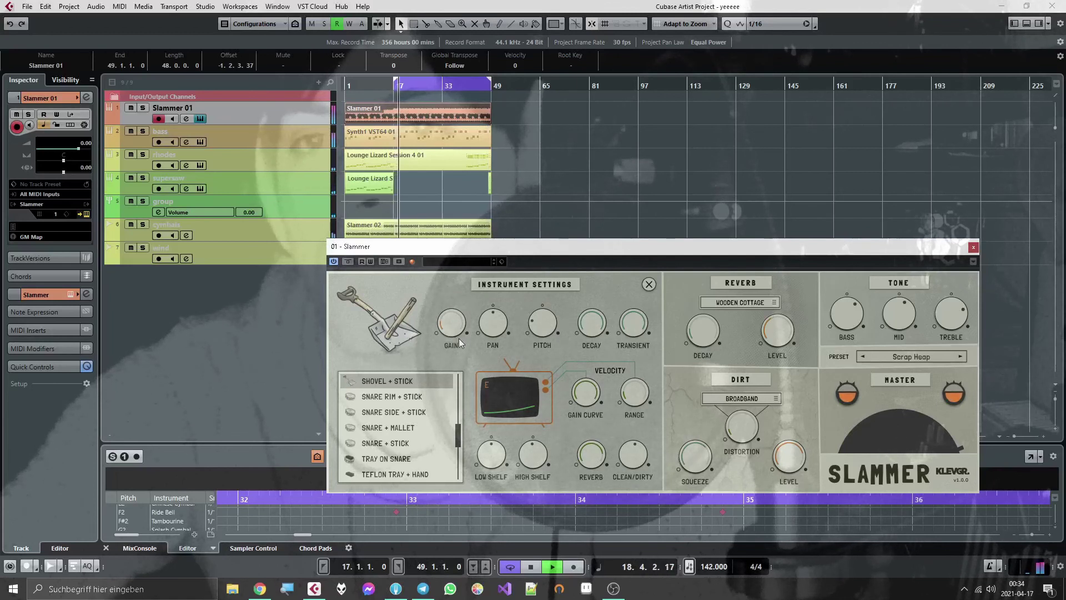
{"action": "left_click", "coordinate": [973, 248]}
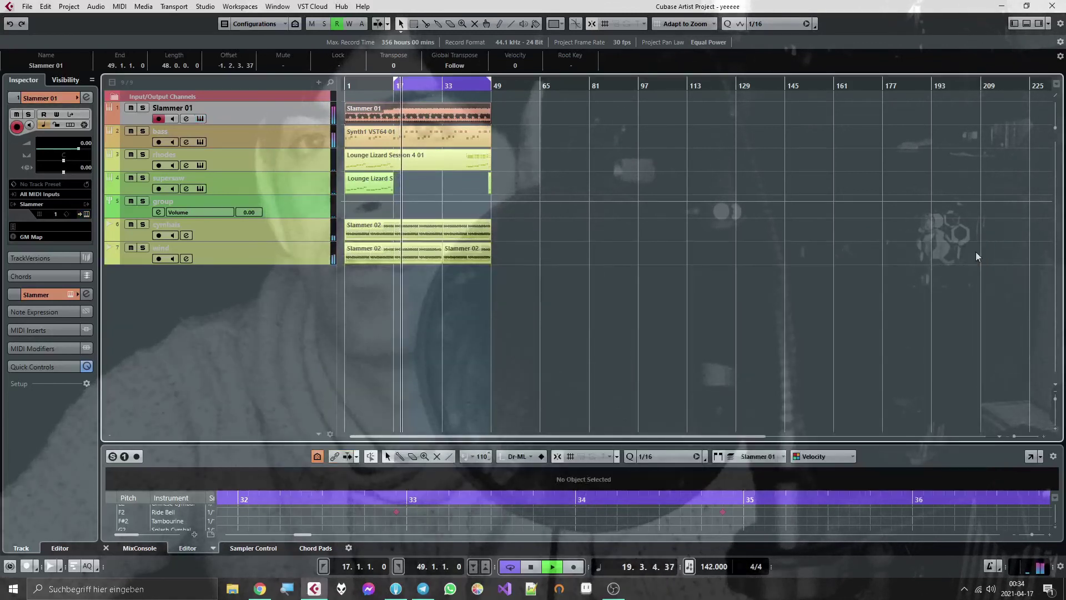
{"action": "left_click", "coordinate": [1037, 24]}
{"action": "left_click", "coordinate": [880, 97]}
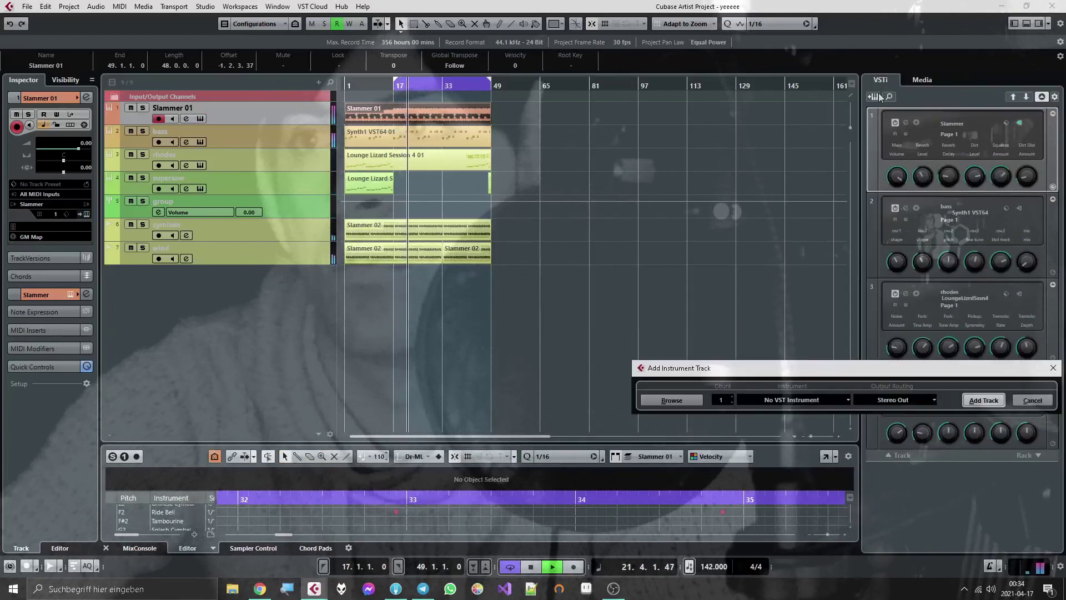
{"action": "left_click", "coordinate": [797, 400]}
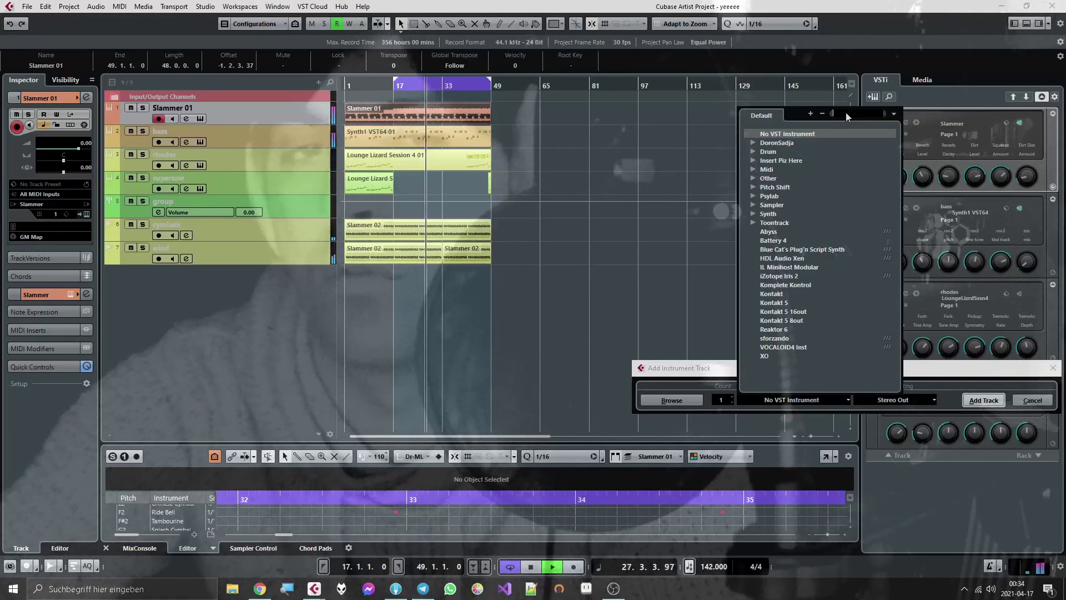
{"action": "key", "text": "Escape"}
{"action": "left_click", "coordinate": [1032, 400]}
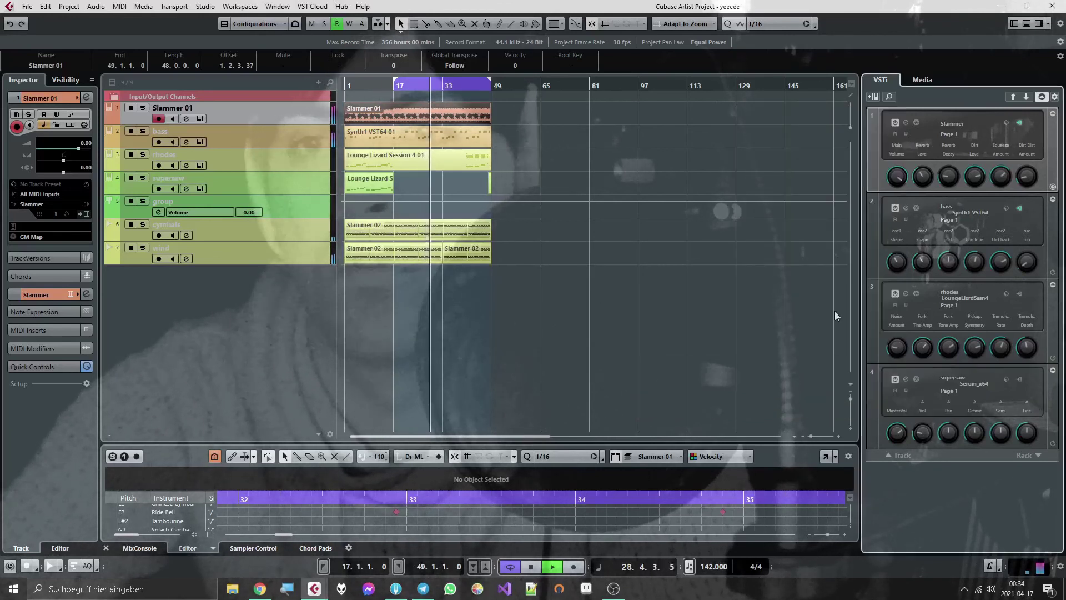
Clear the event selection and move the left locator back to bar 1.
{"action": "left_click", "coordinate": [609, 298]}
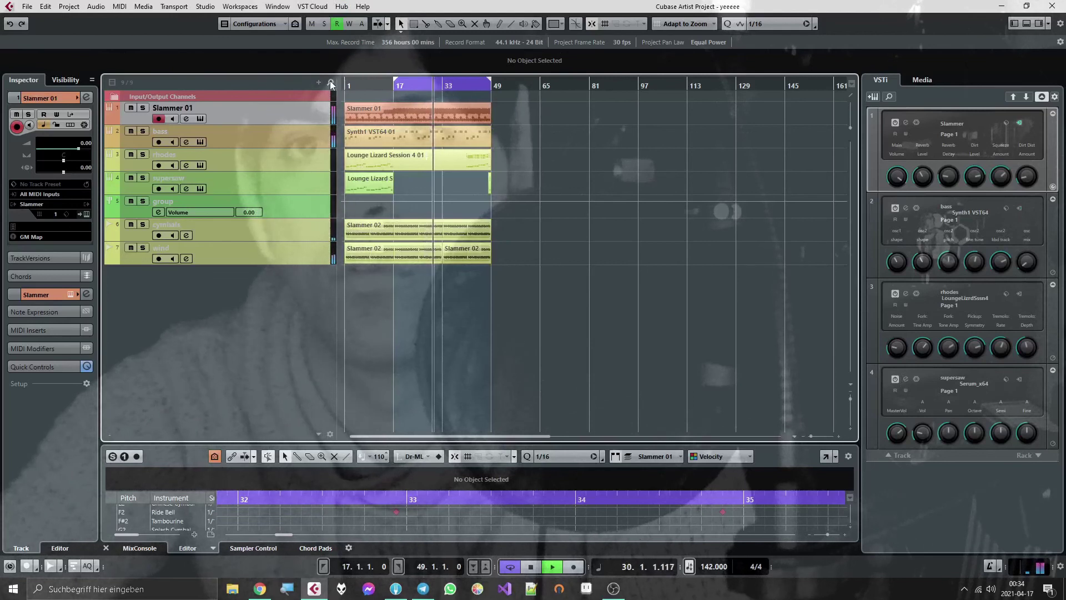
{"action": "left_click", "coordinate": [361, 88], "text": "ctrl"}
Try duplicating the events on all tracks to bar 49, and undo the duplication.
{"action": "key", "text": "ctrl+a"}
{"action": "key", "text": "ctrl+d"}
{"action": "left_click", "coordinate": [541, 118], "text": "alt"}
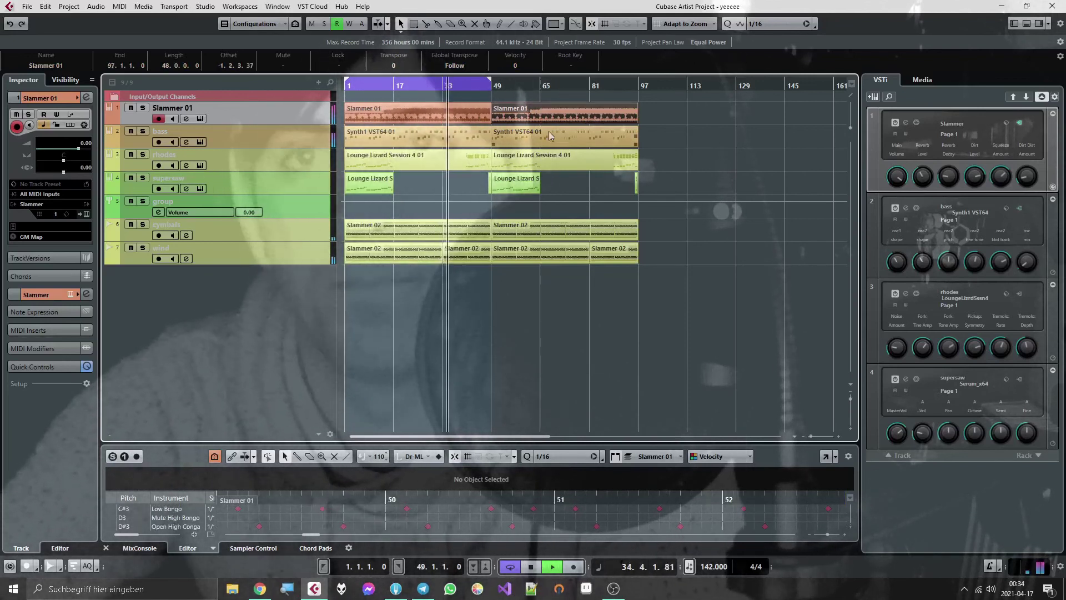
{"action": "key", "text": "ctrl+z"}
{"action": "key", "text": "ctrl+z"}
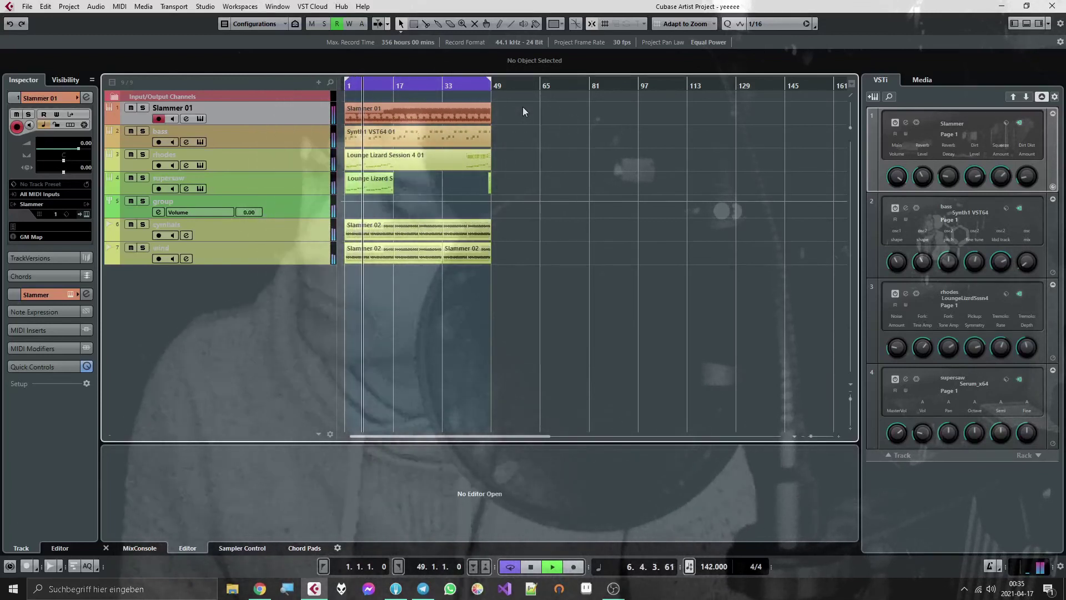
Stop playback and open the Slammer instrument of the Slammer 01 track.
{"action": "key", "text": "space"}
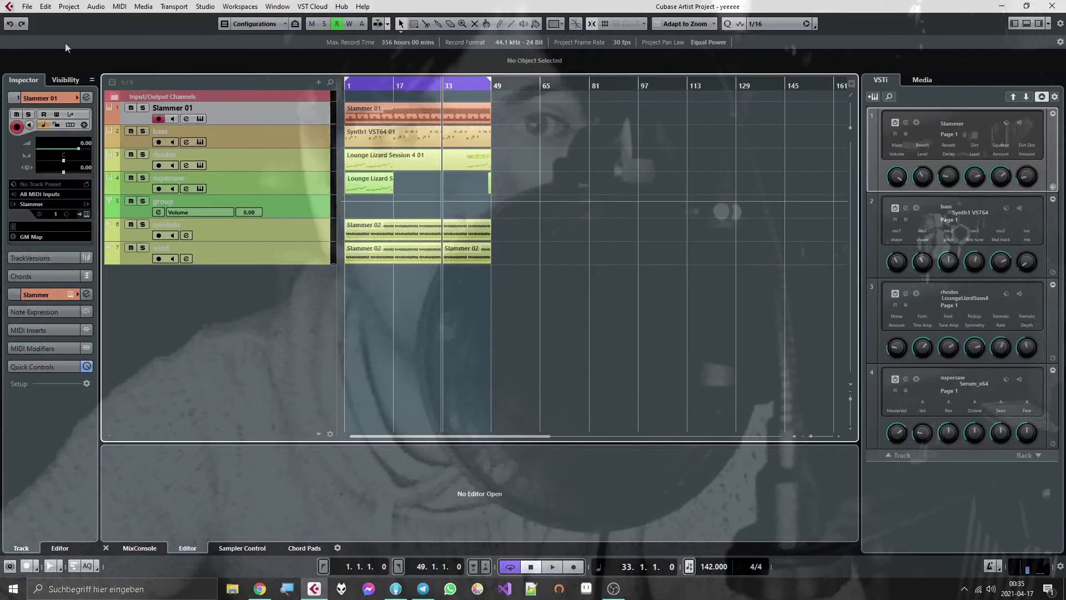
{"action": "left_click", "coordinate": [199, 118]}
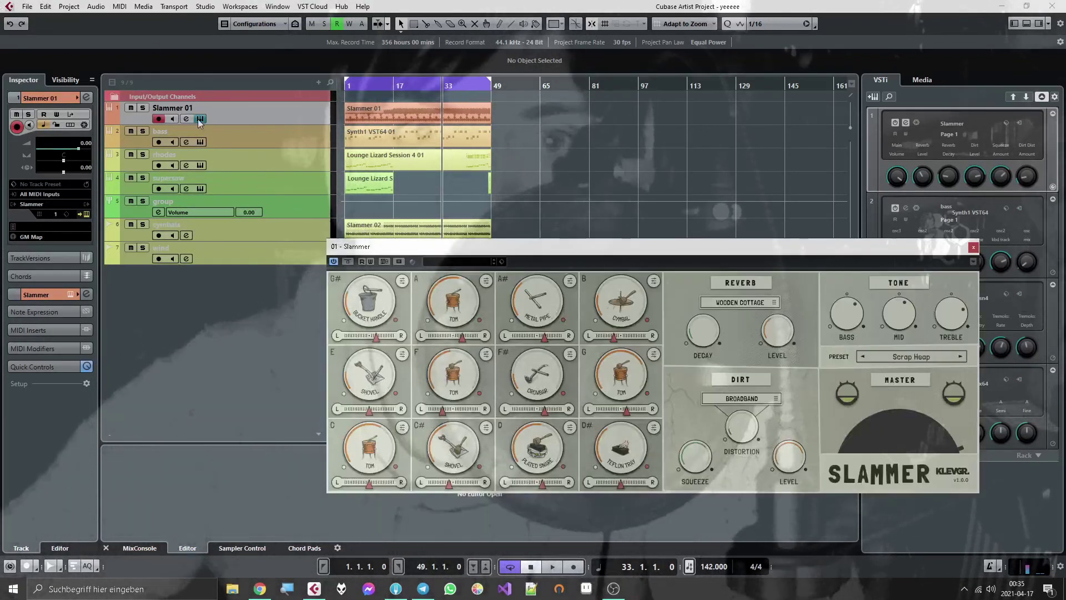